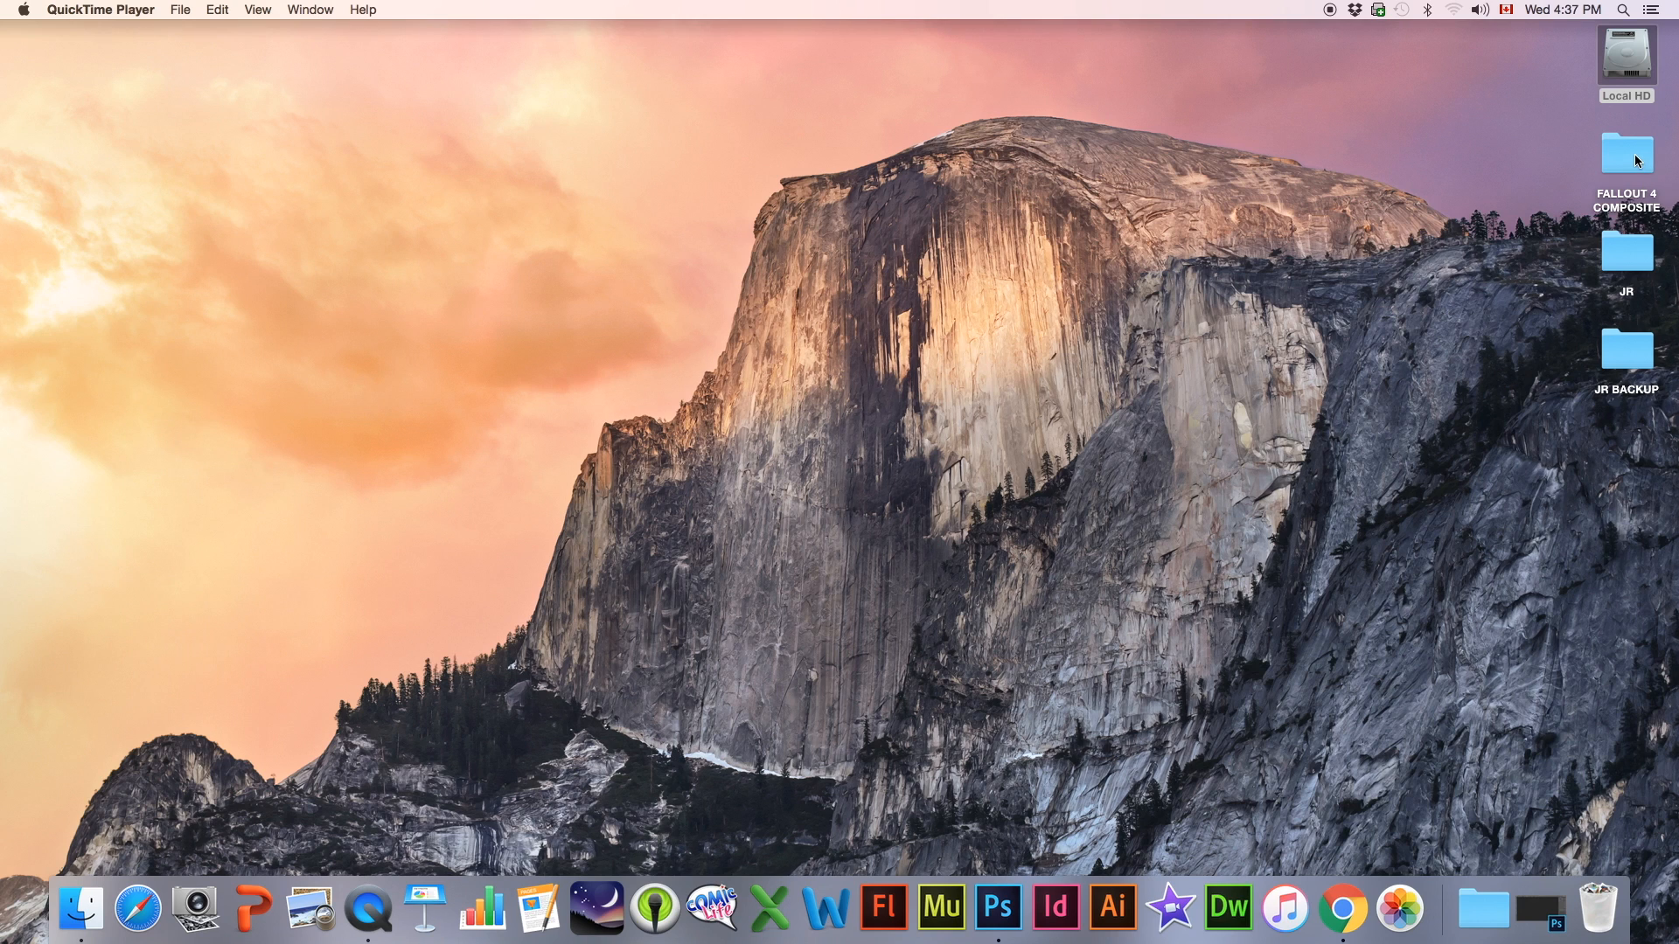
# Open the FALLOUT 4 COMPOSITE folder from the desktop, enlarge its window to show modification dates and collapse the _BRUSHES subfolder
pyautogui.doubleClick(1631, 157)
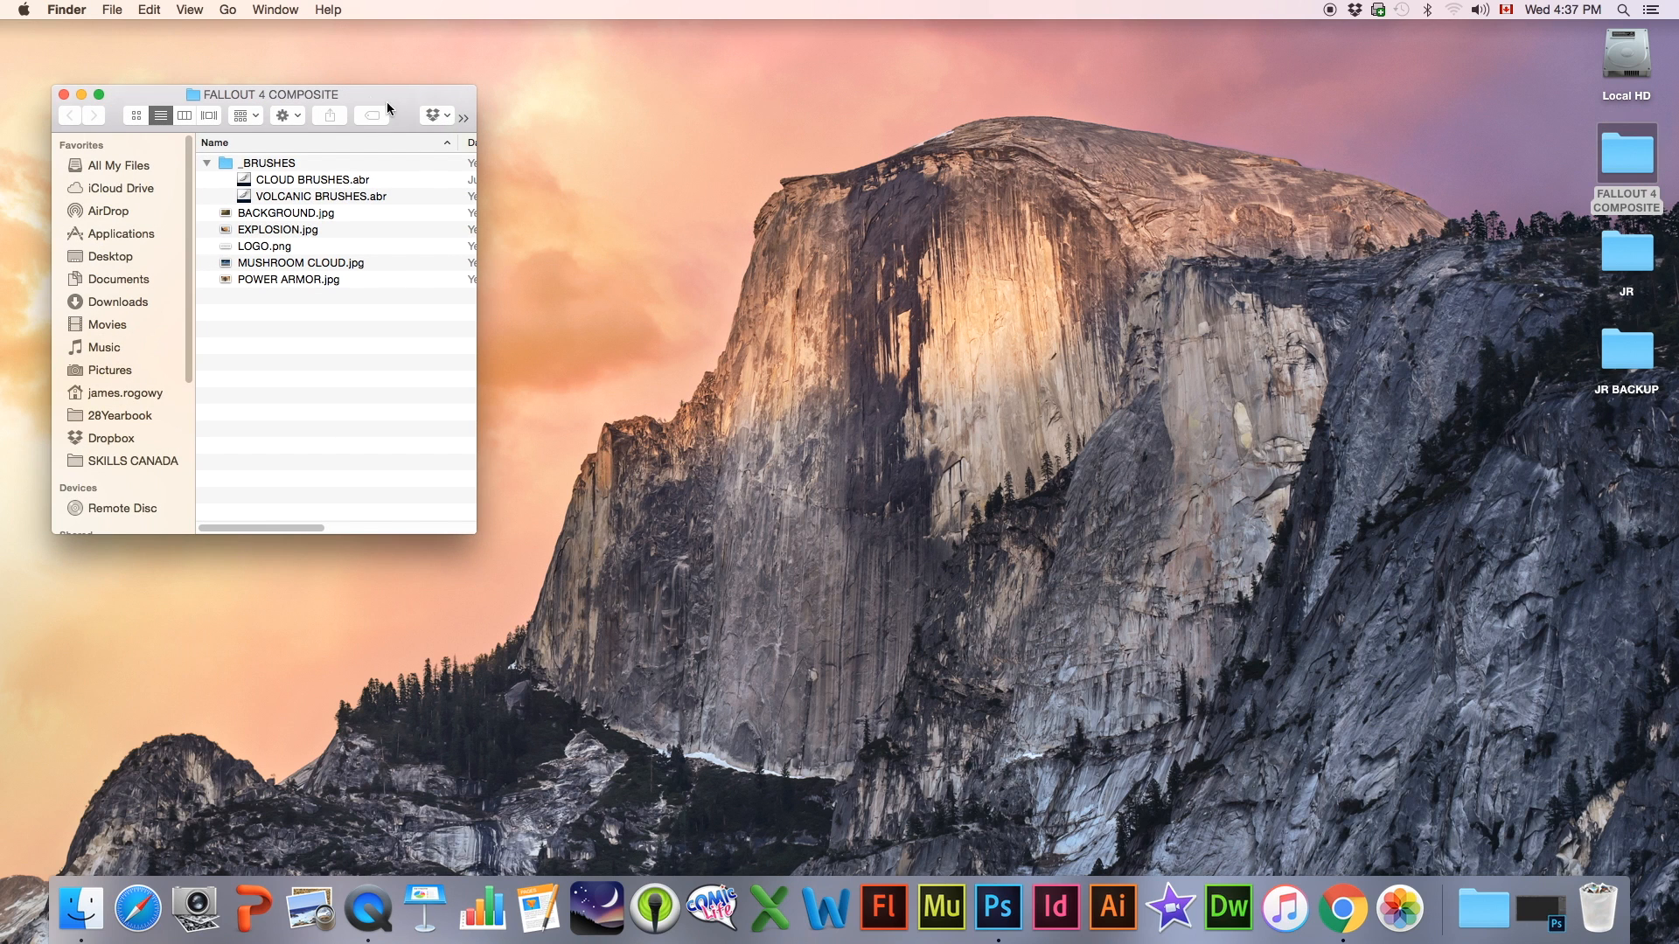
pyautogui.moveTo(368, 97); pyautogui.dragTo(753, 110)
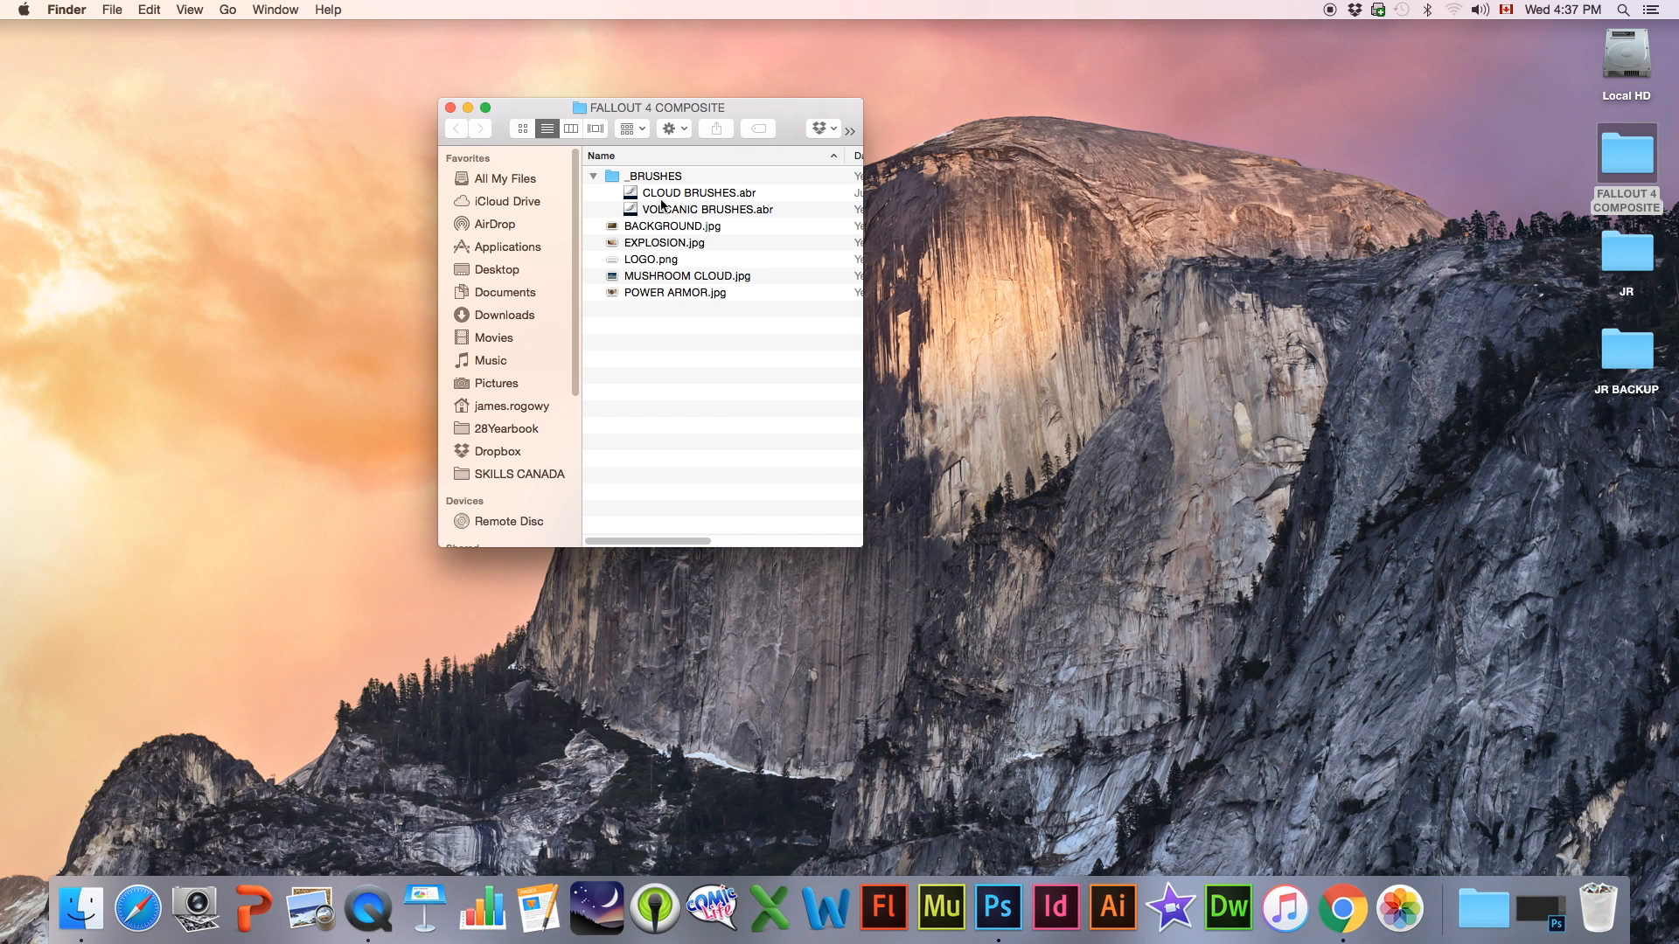
pyautogui.moveTo(853, 546); pyautogui.dragTo(971, 583)
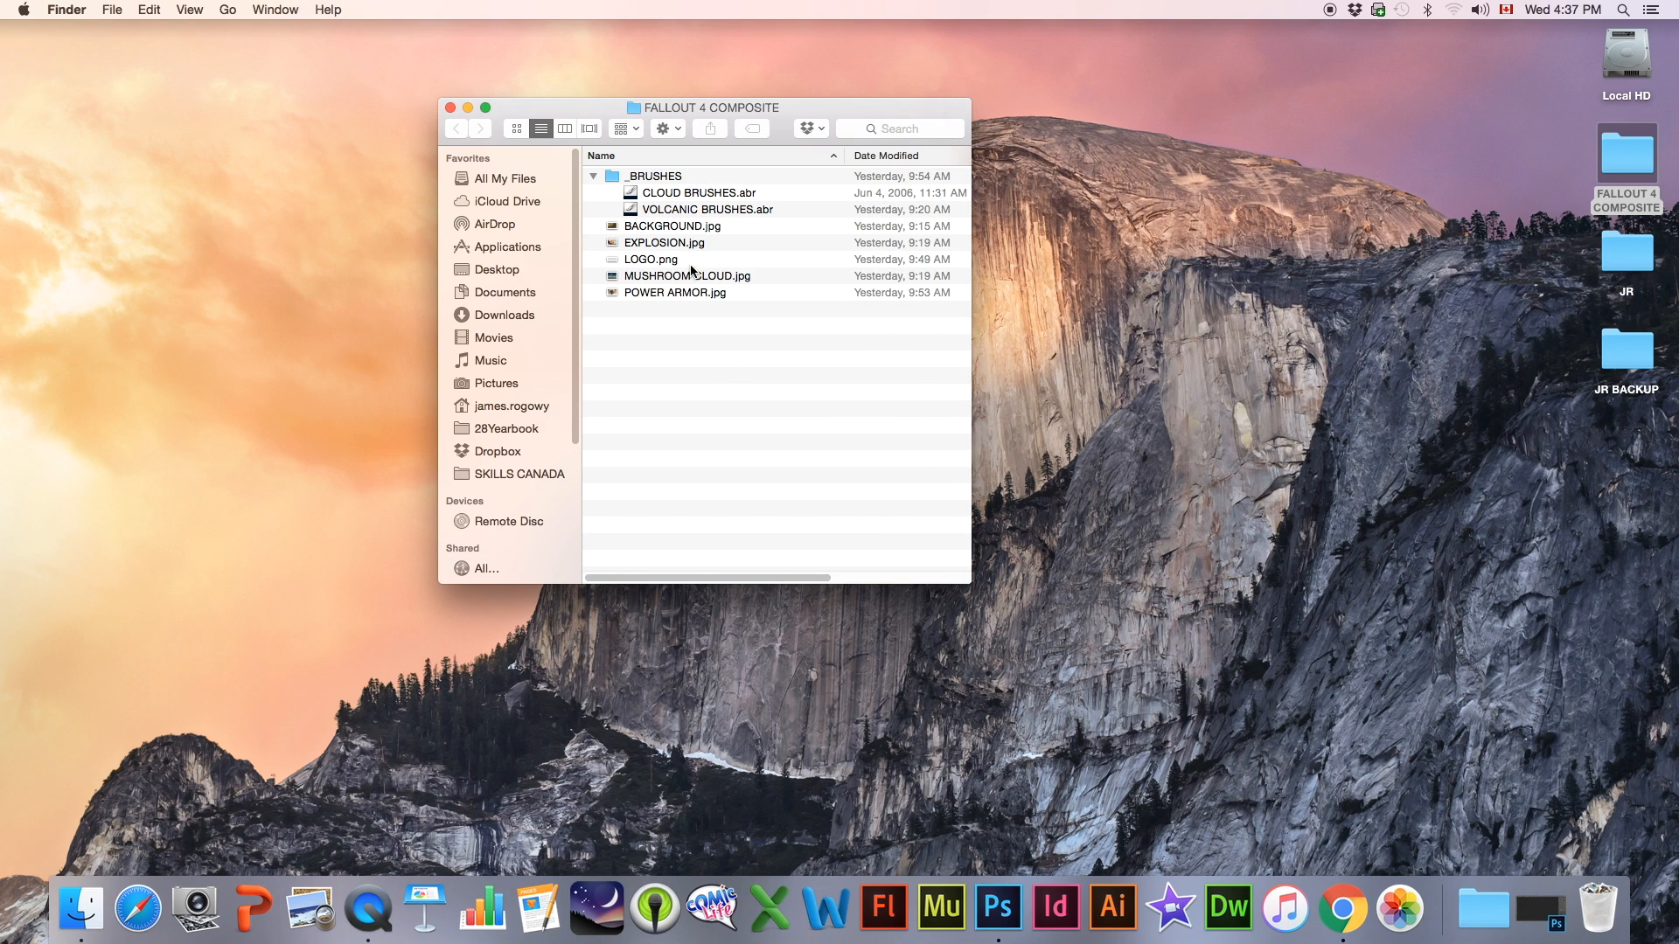
pyautogui.click(667, 226)
pyautogui.click(593, 177)
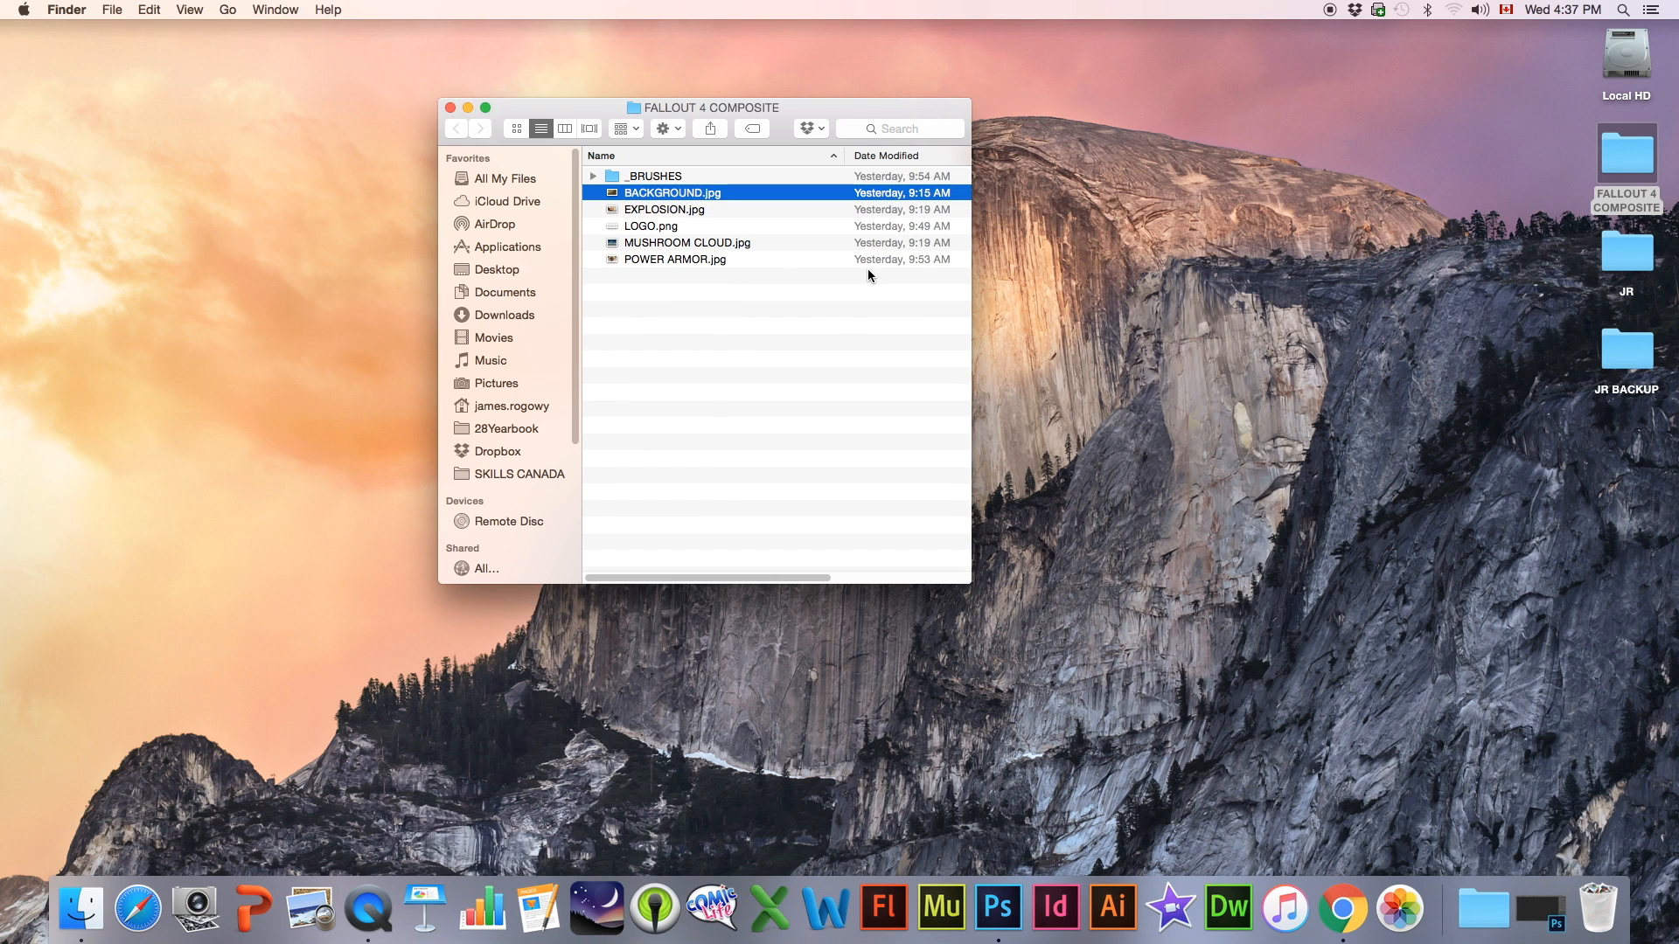
# Preview the source images in the folder one after another, from BACKGROUND.jpg through POWER ARMOR.jpg
pyautogui.press('space')
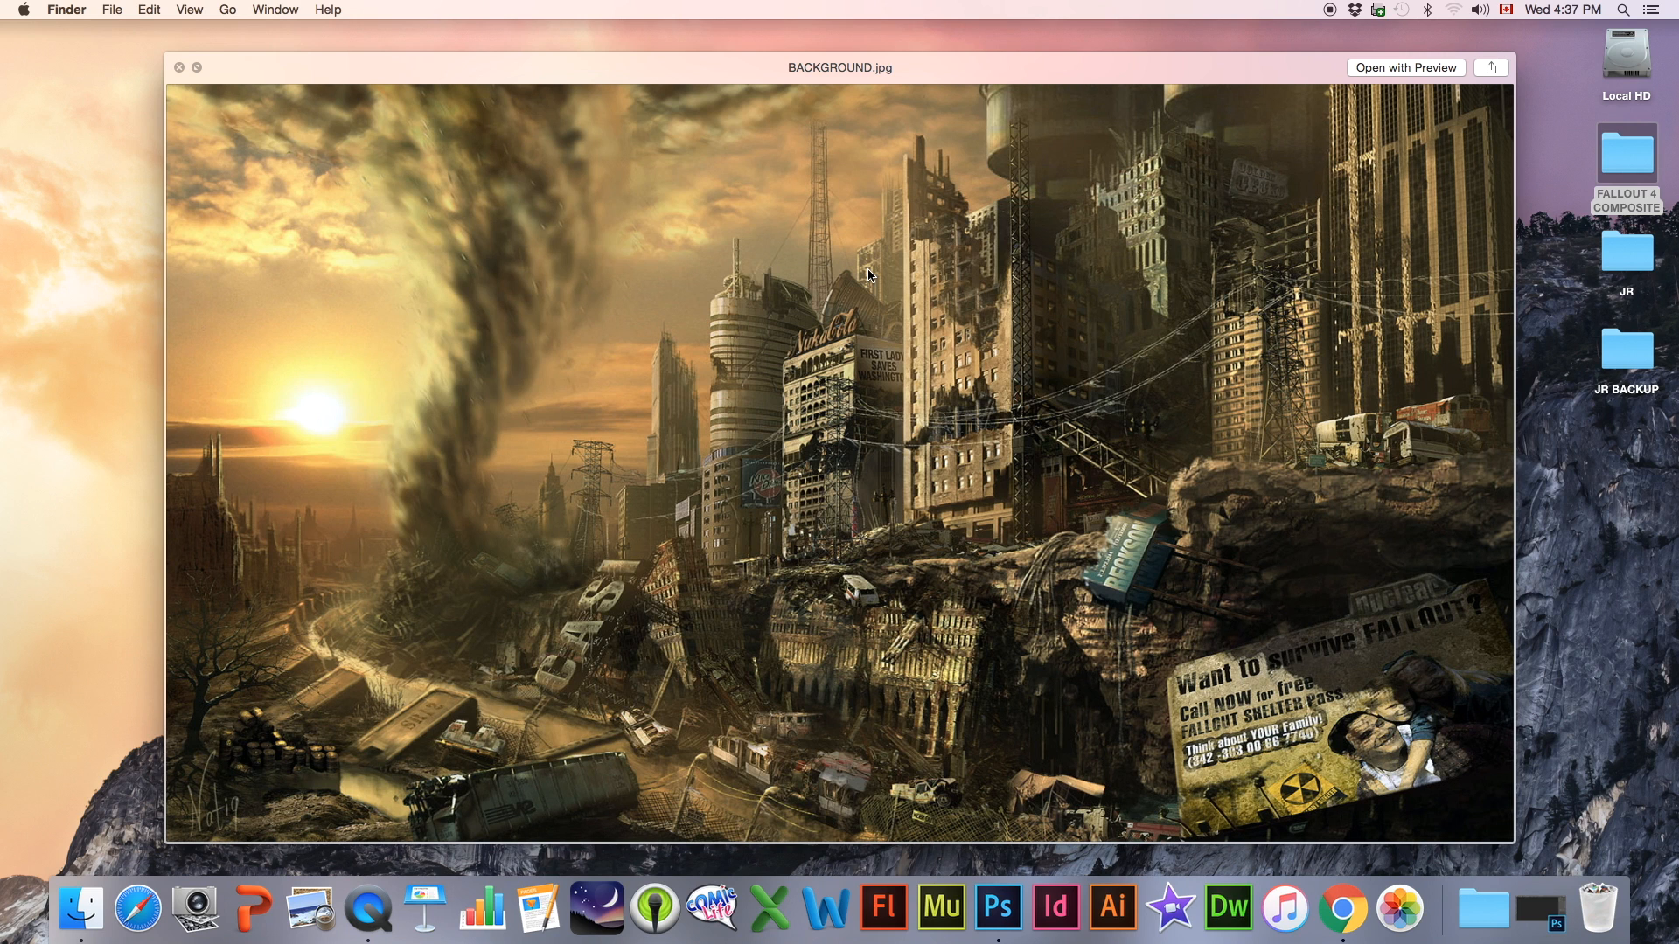
pyautogui.press('Down')
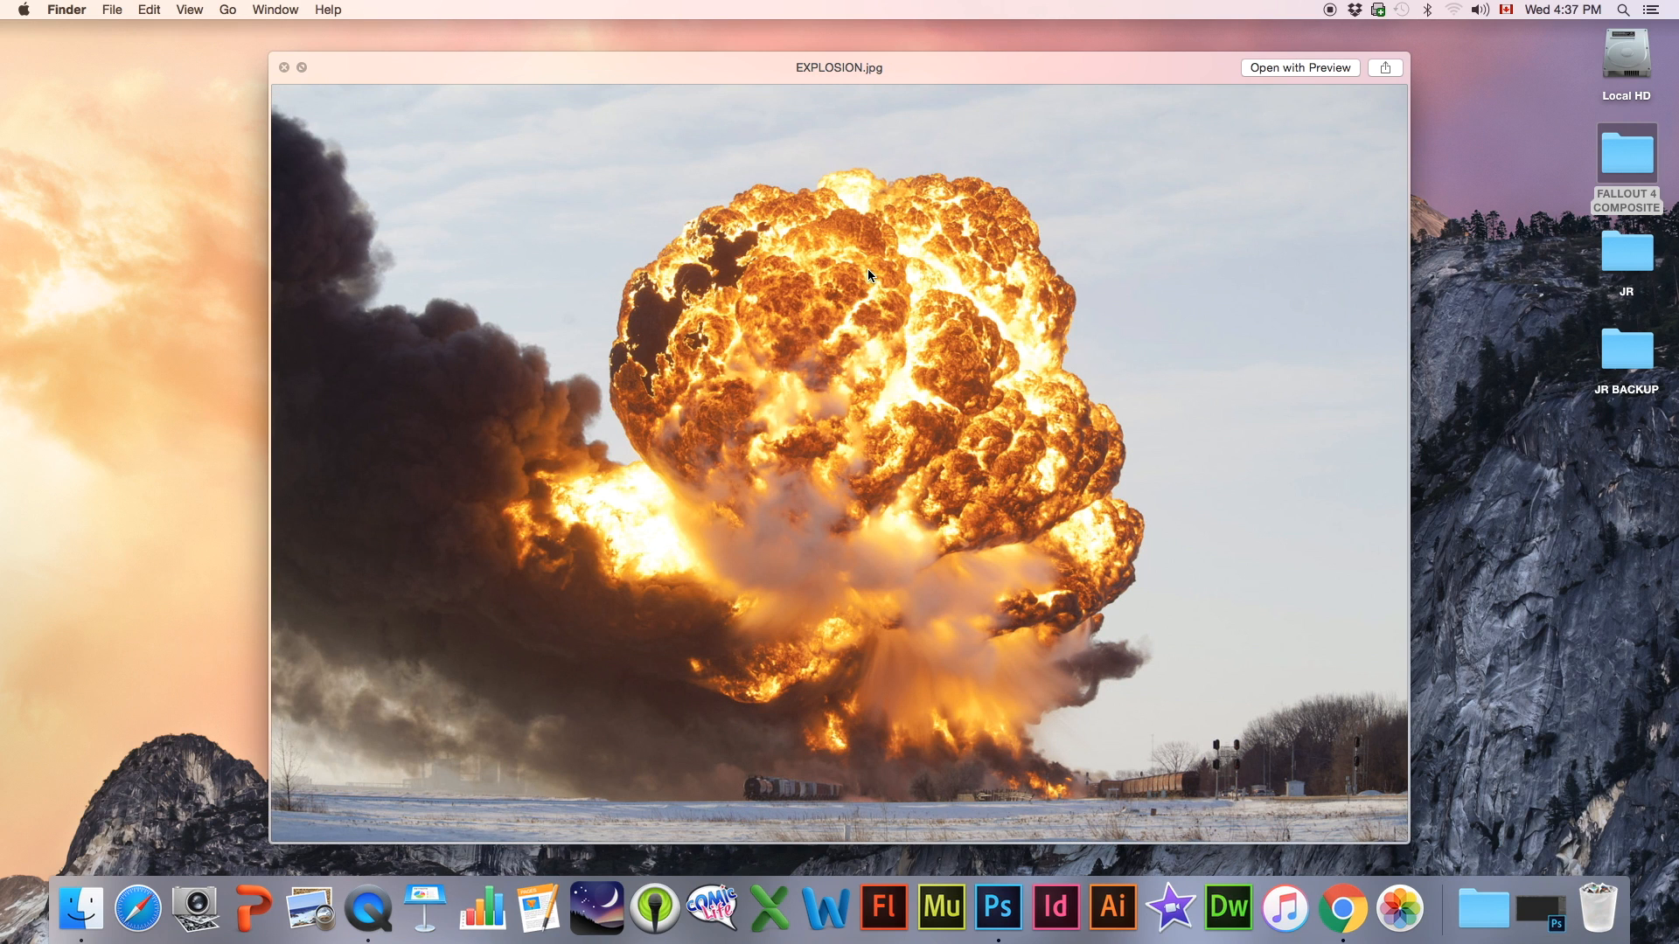
pyautogui.press('Down')
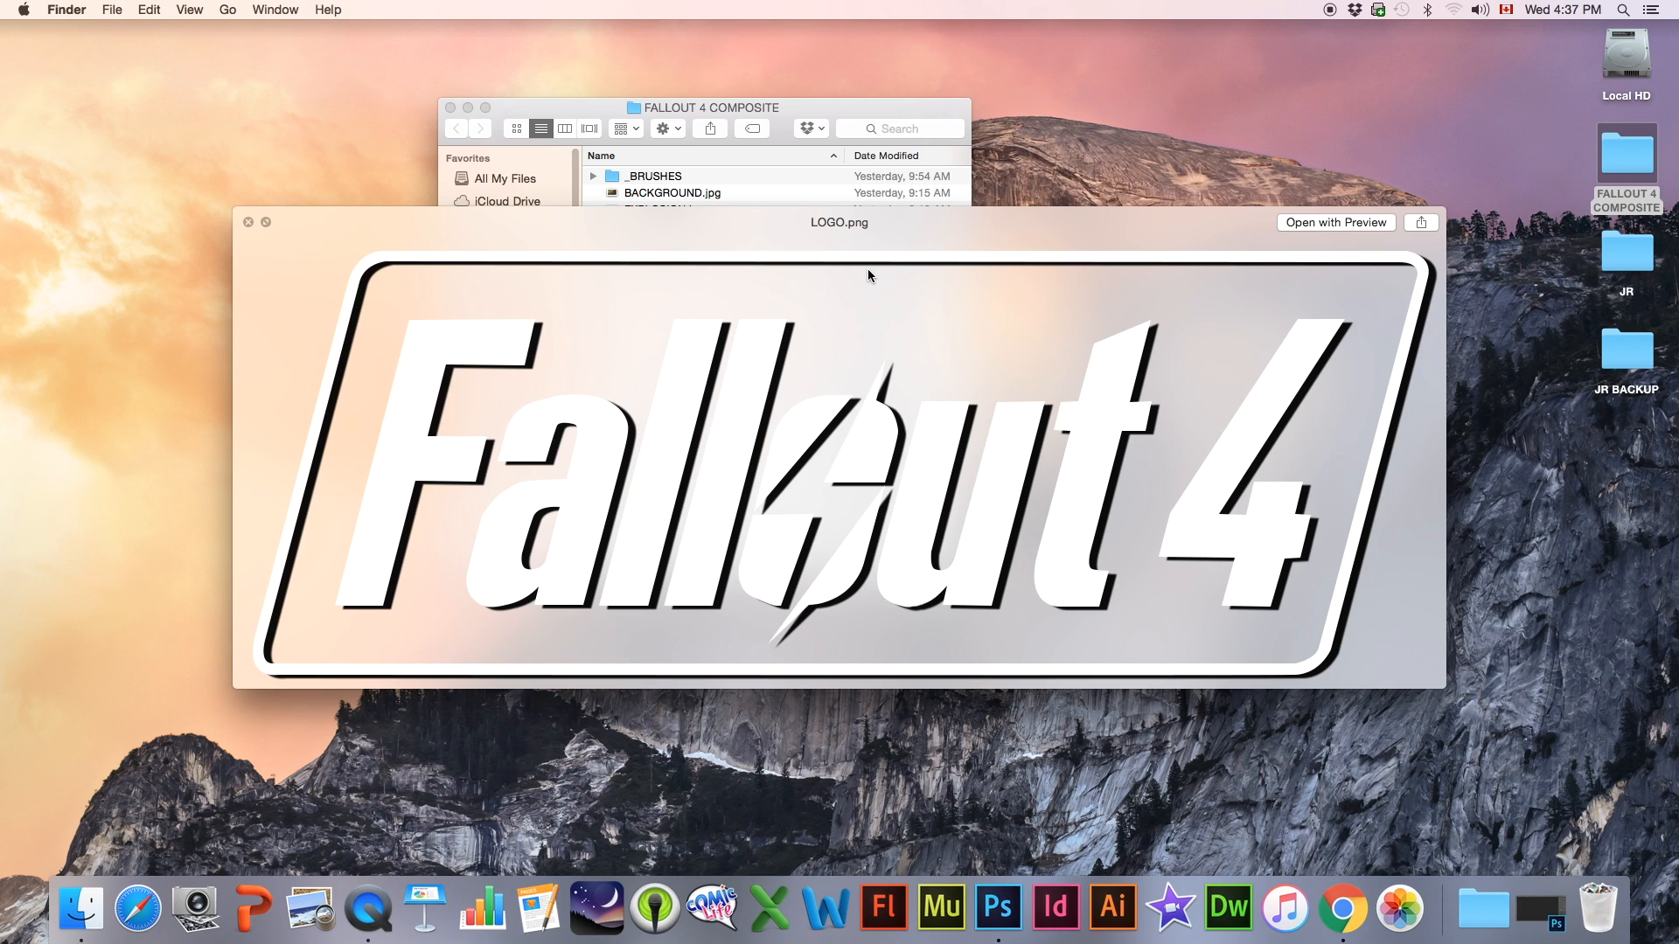
pyautogui.press('Down')
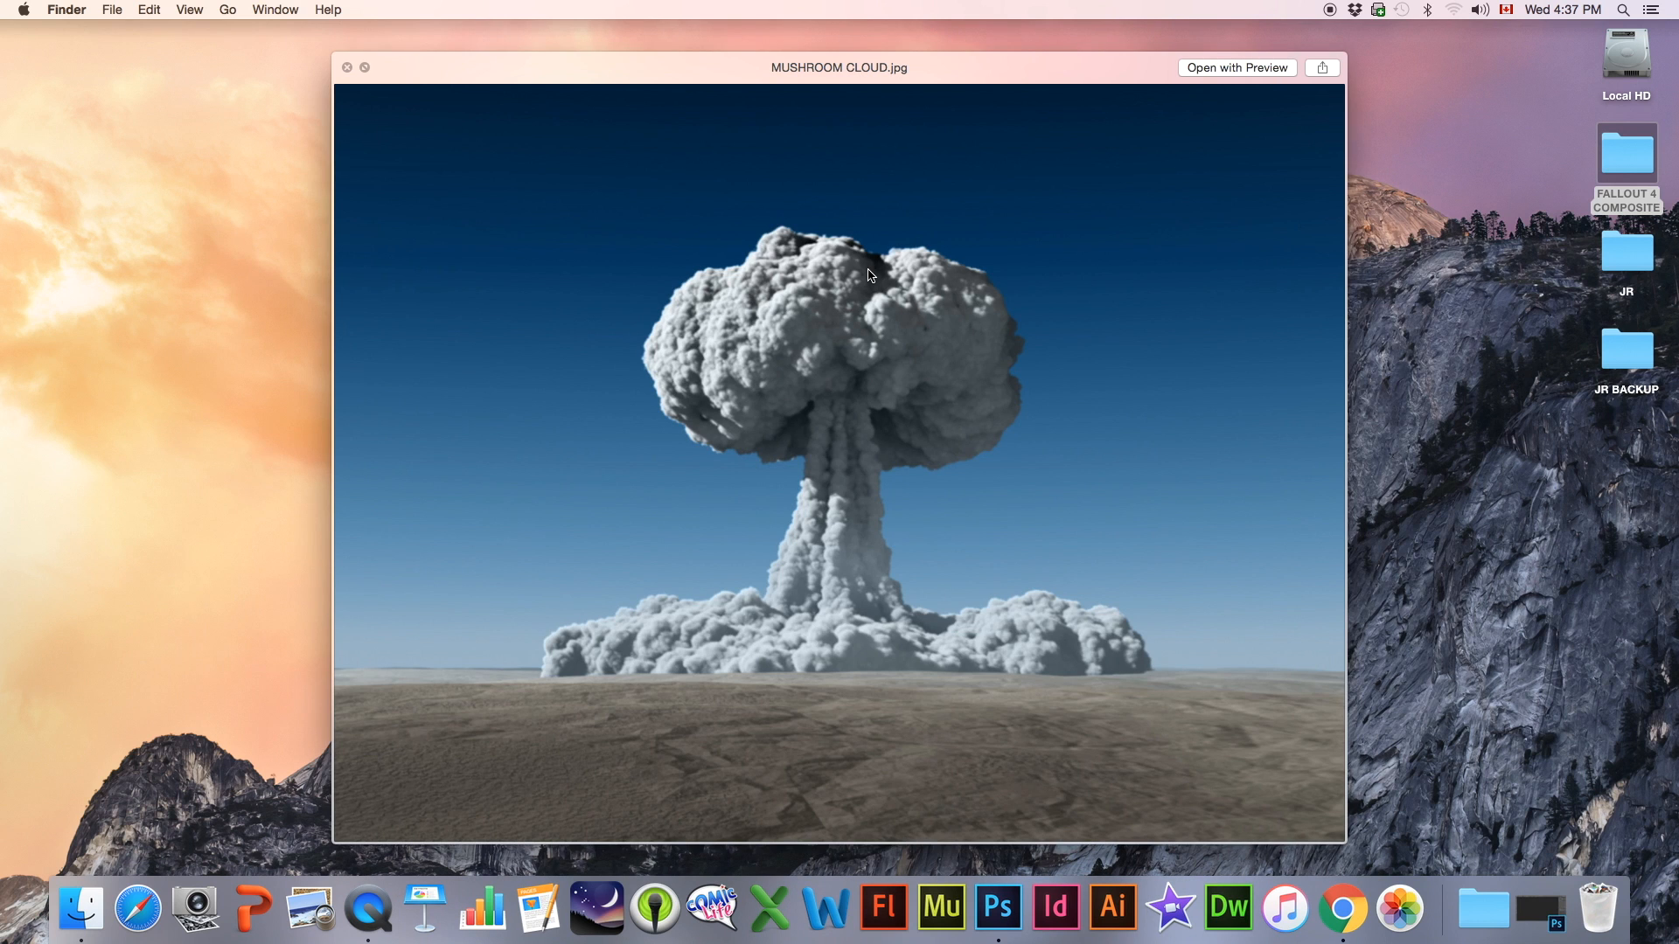
pyautogui.press('Down')
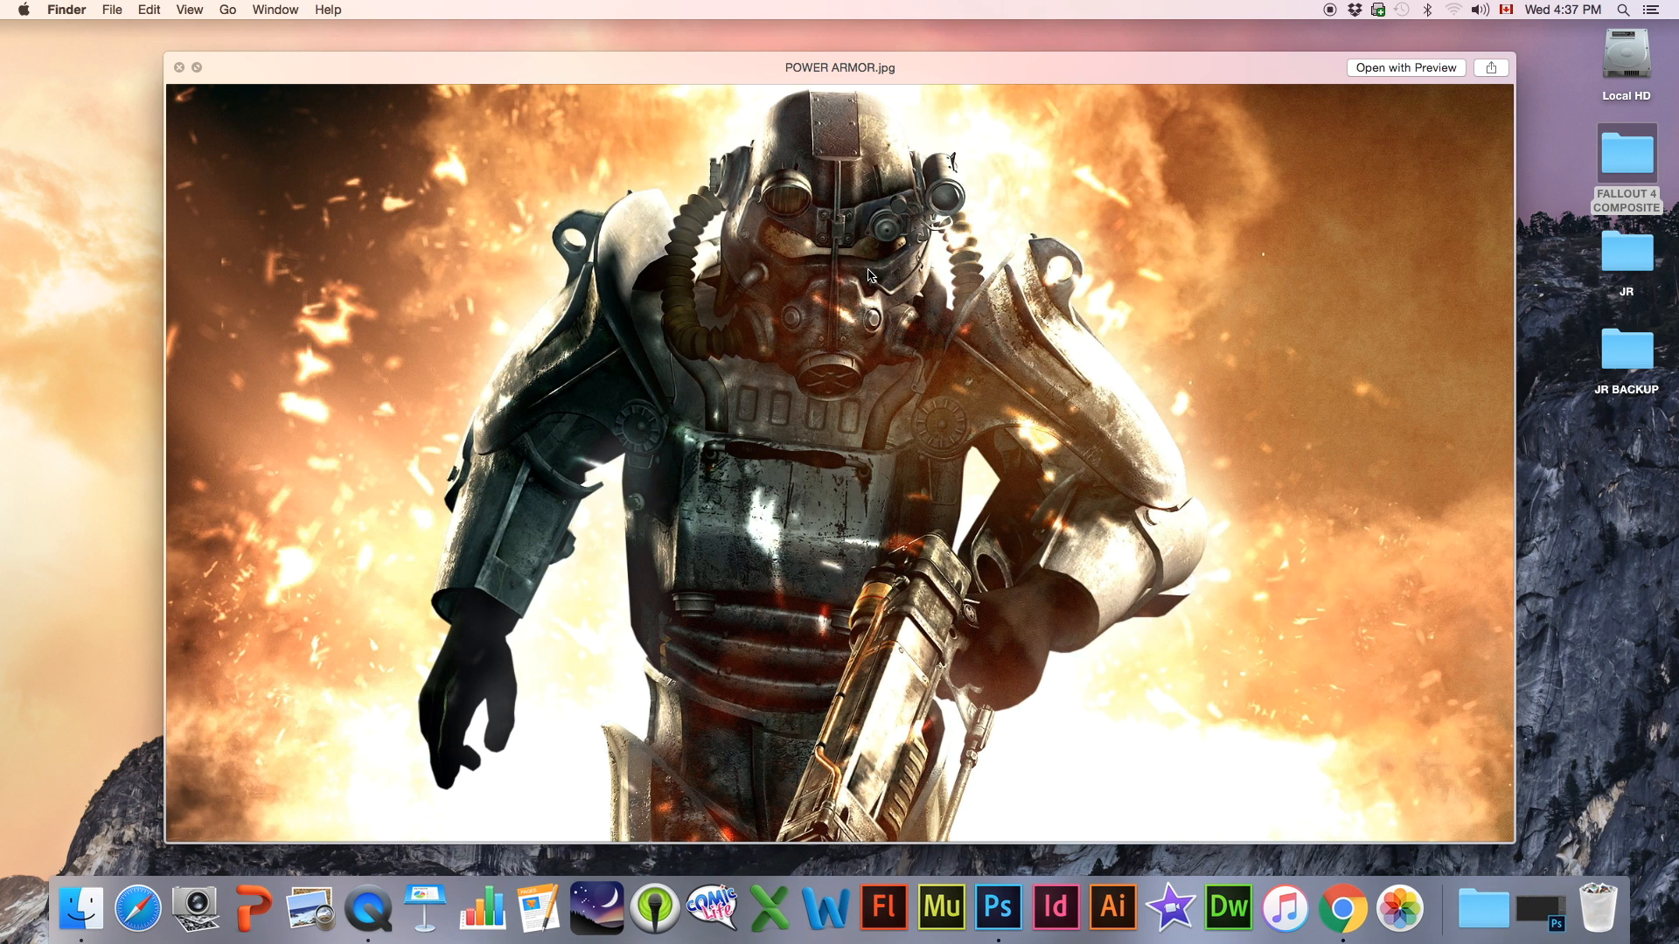
pyautogui.press('space')
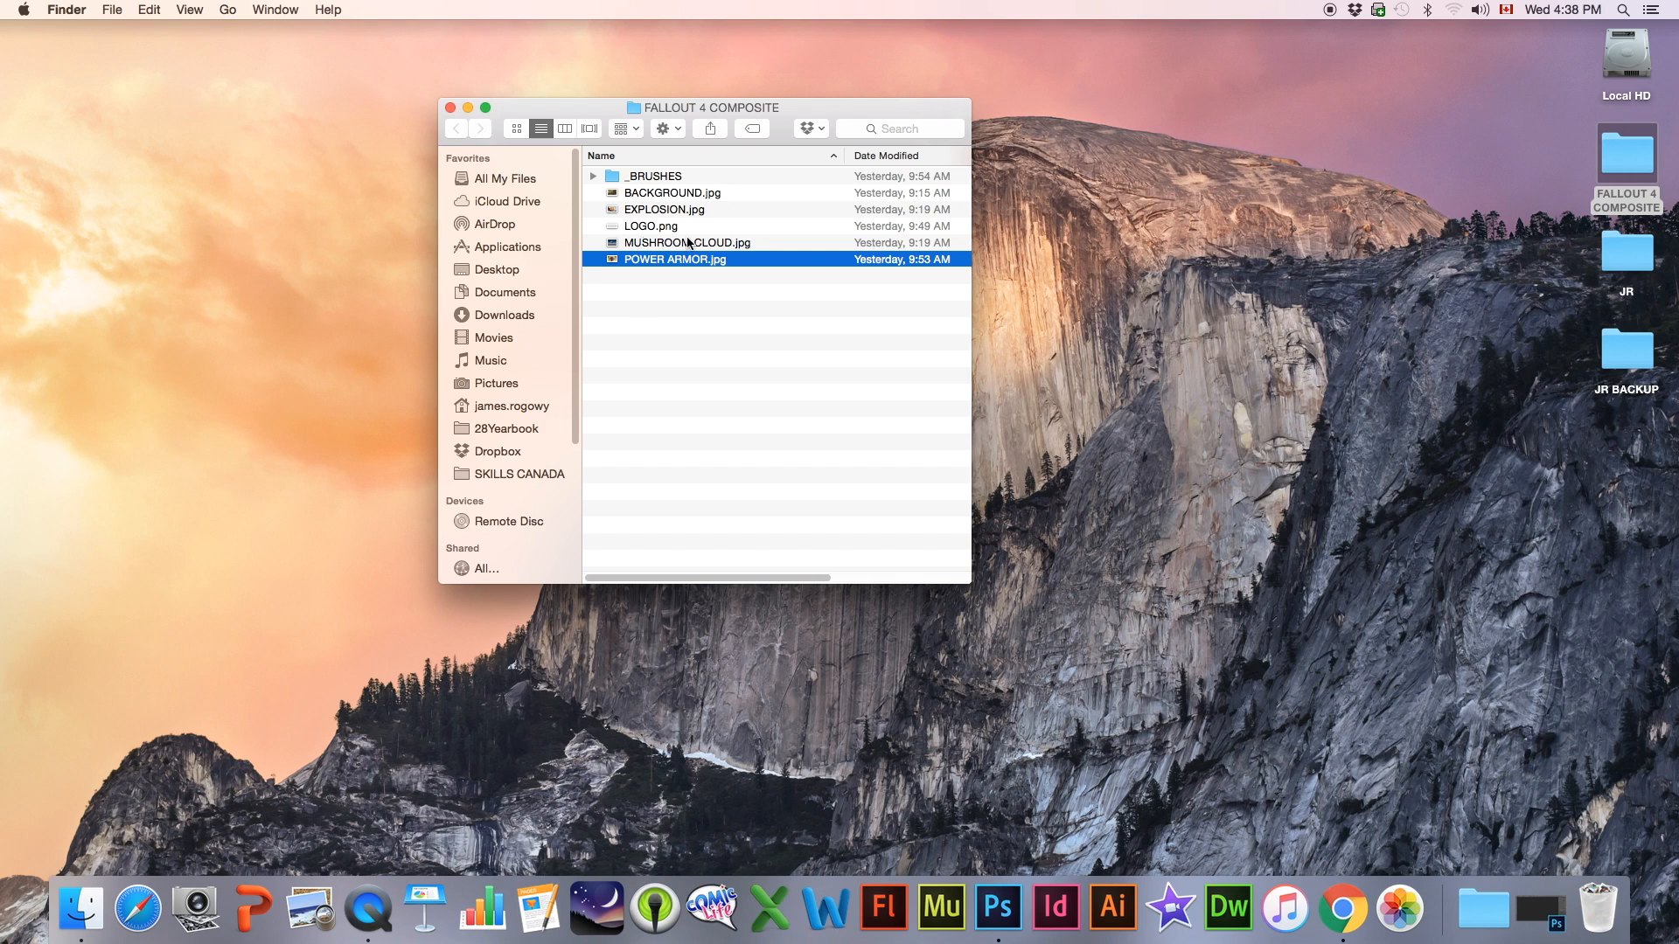
# Open BACKGROUND.jpg from the folder in Photoshop
pyautogui.click(657, 196)
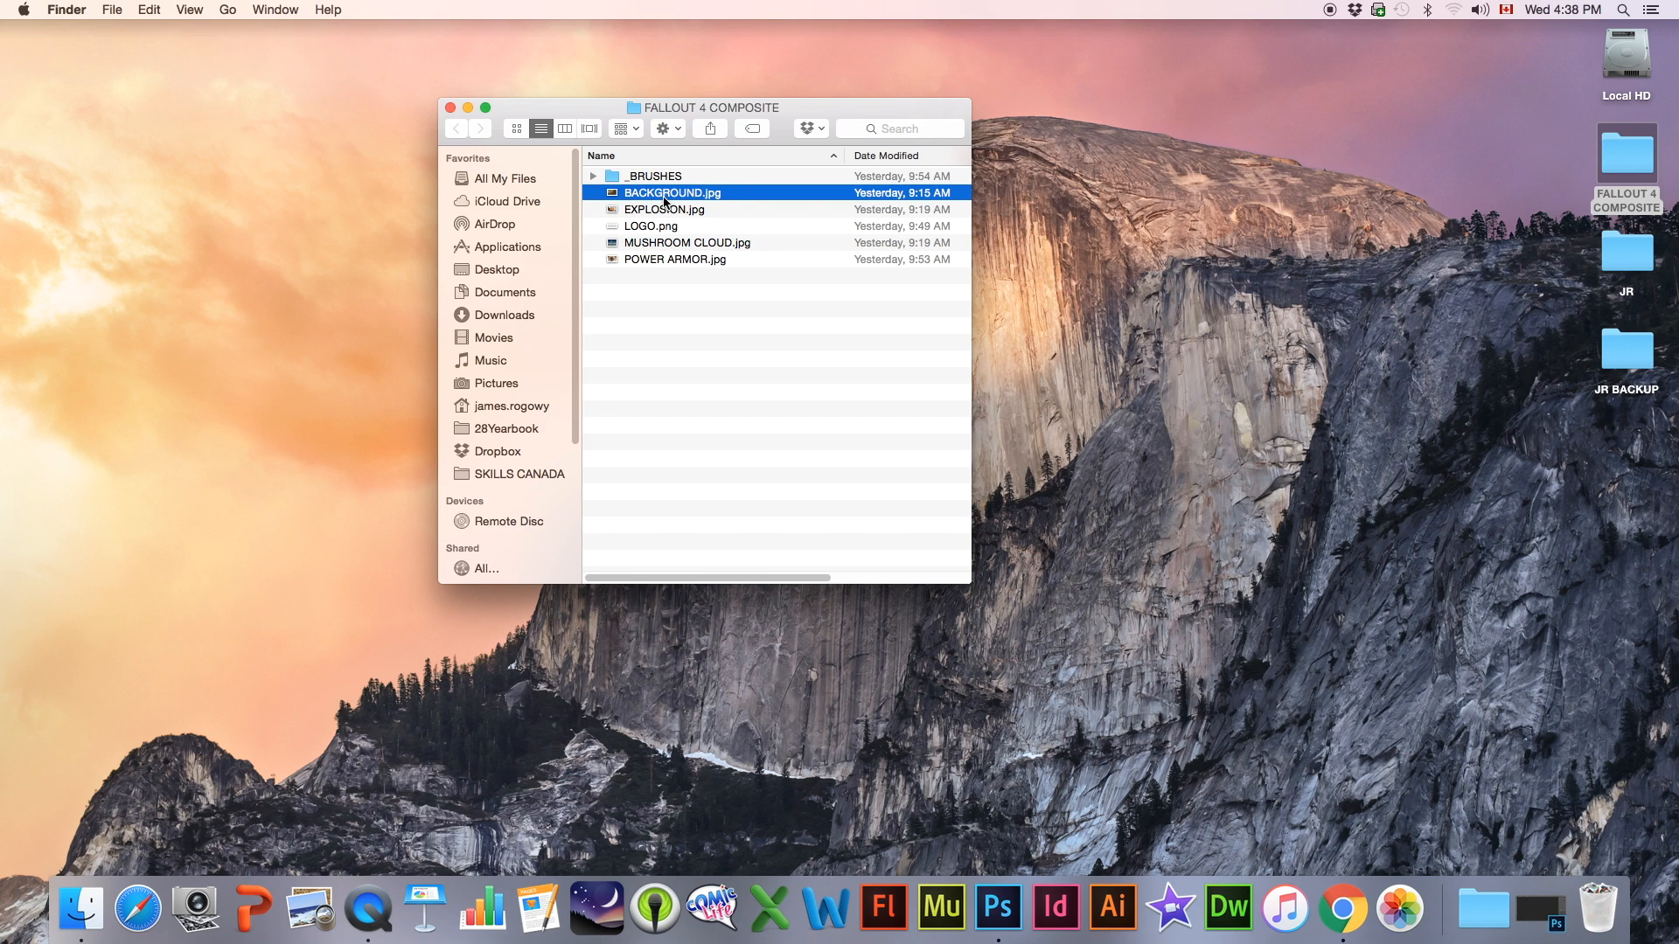
pyautogui.moveTo(658, 198); pyautogui.dragTo(978, 910)
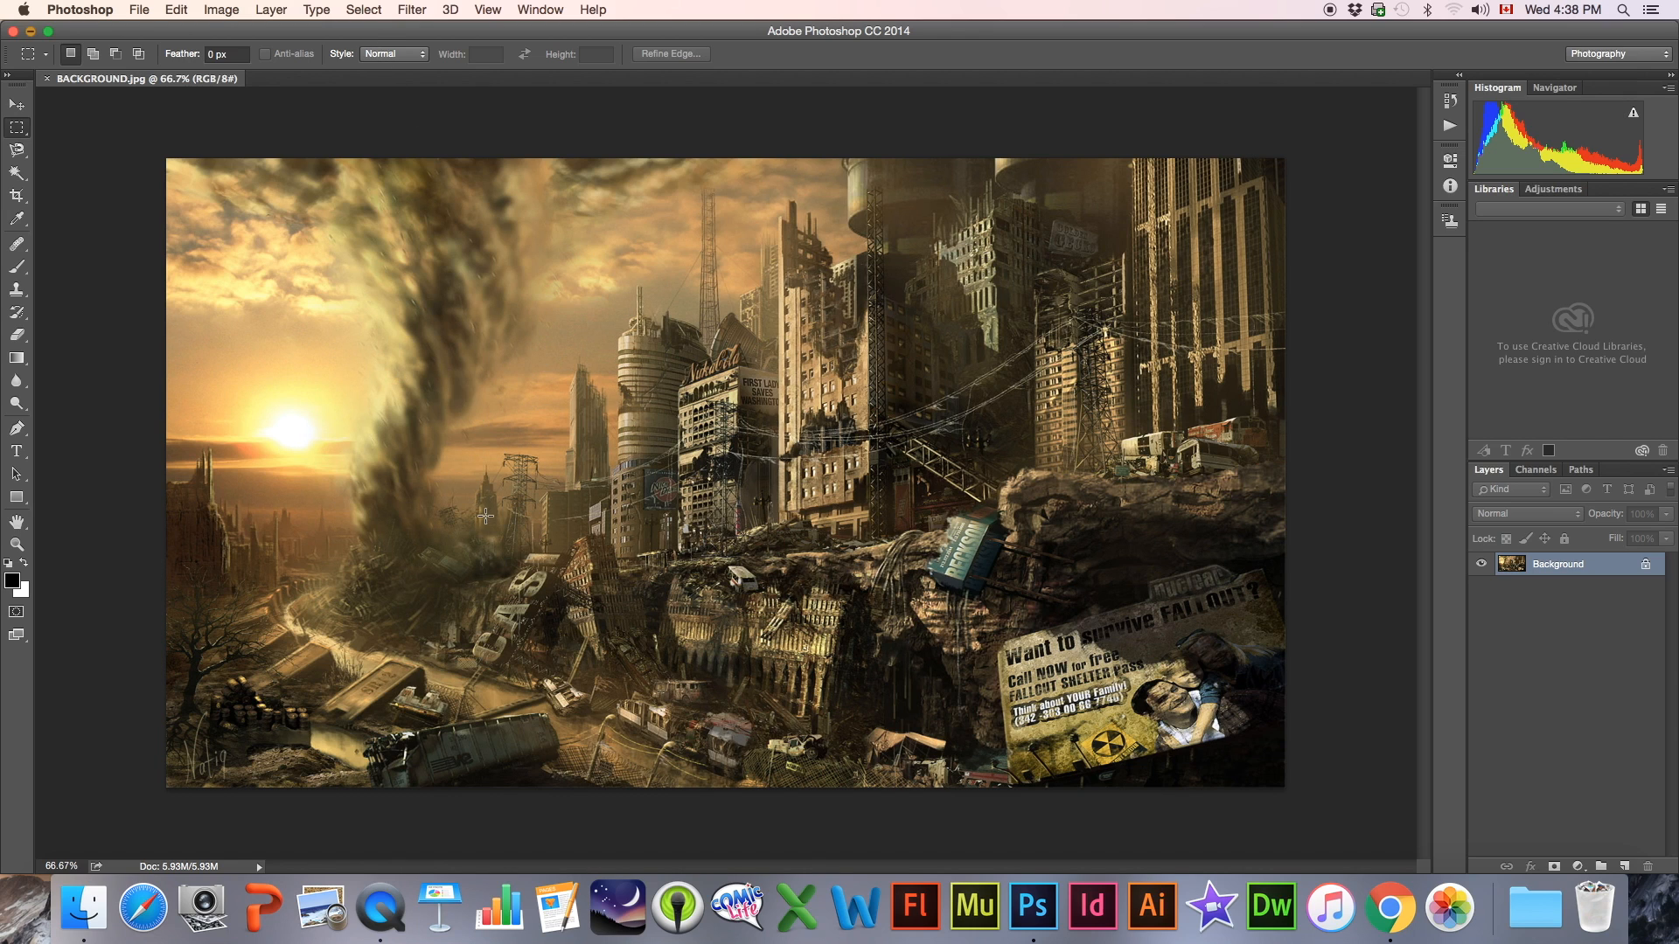
pyautogui.scroll(2, 658, 400)
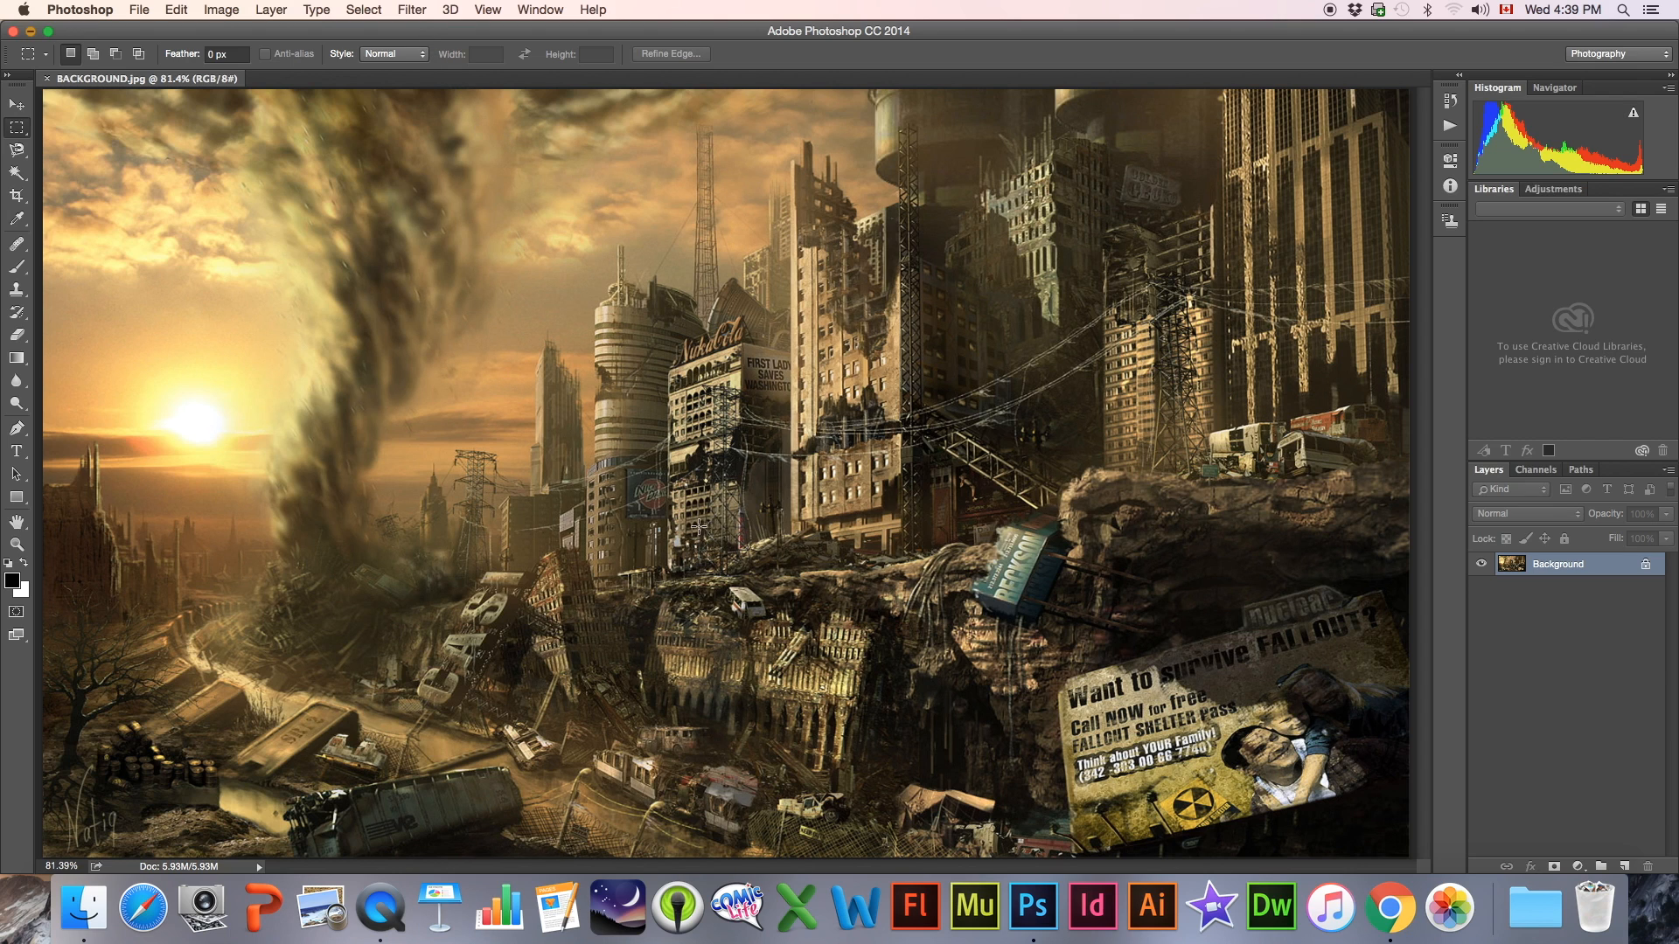
pyautogui.click(17, 544)
pyautogui.click(484, 398)
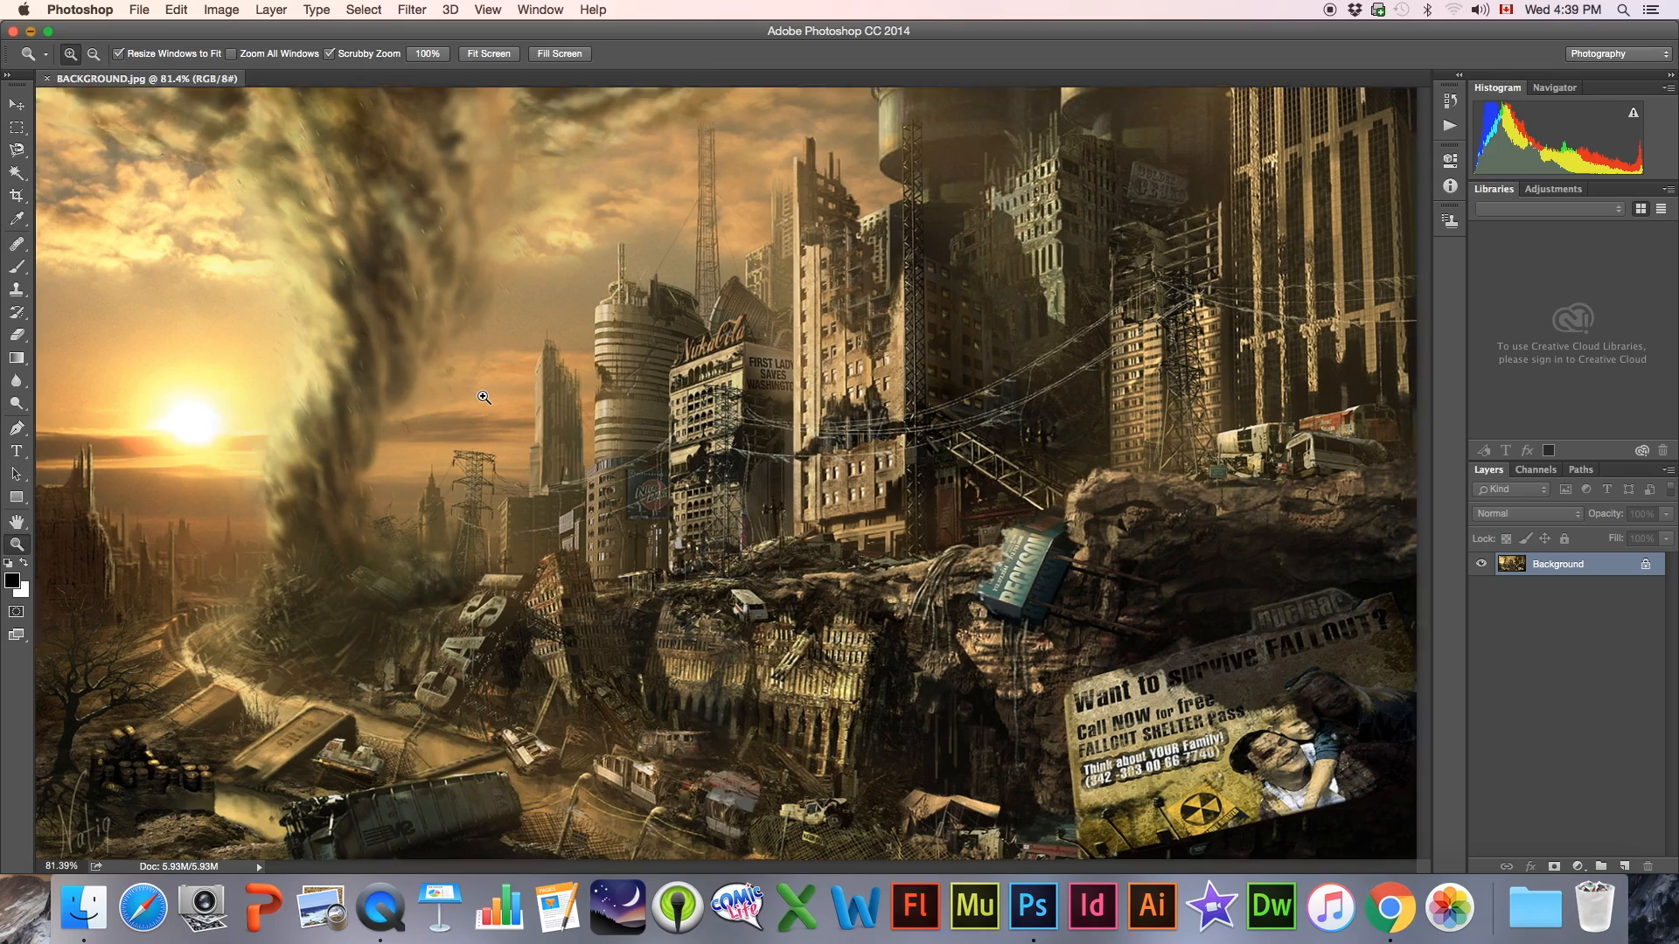
pyautogui.click(484, 397)
pyautogui.click(484, 398)
pyautogui.keyDown('alt'); pyautogui.click(485, 398); pyautogui.keyUp('alt')
pyautogui.keyDown('alt'); pyautogui.click(485, 398); pyautogui.keyUp('alt')
pyautogui.keyDown('alt'); pyautogui.click(485, 398); pyautogui.keyUp('alt')
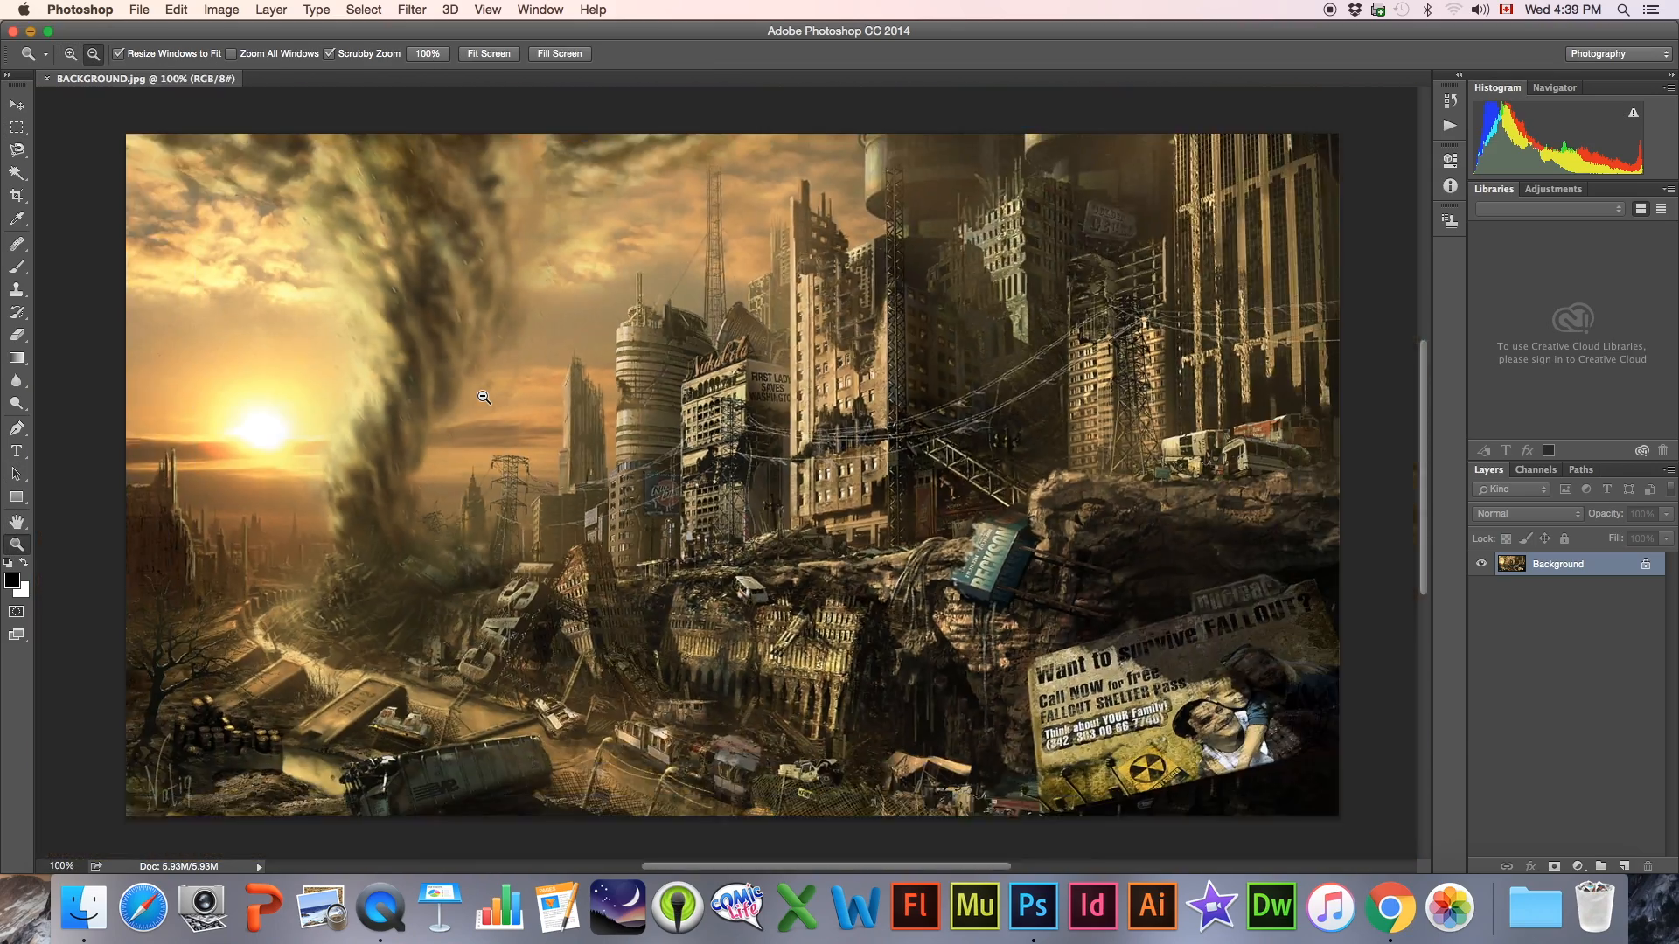
pyautogui.keyDown('alt'); pyautogui.click(488, 398); pyautogui.keyUp('alt')
pyautogui.click(596, 406)
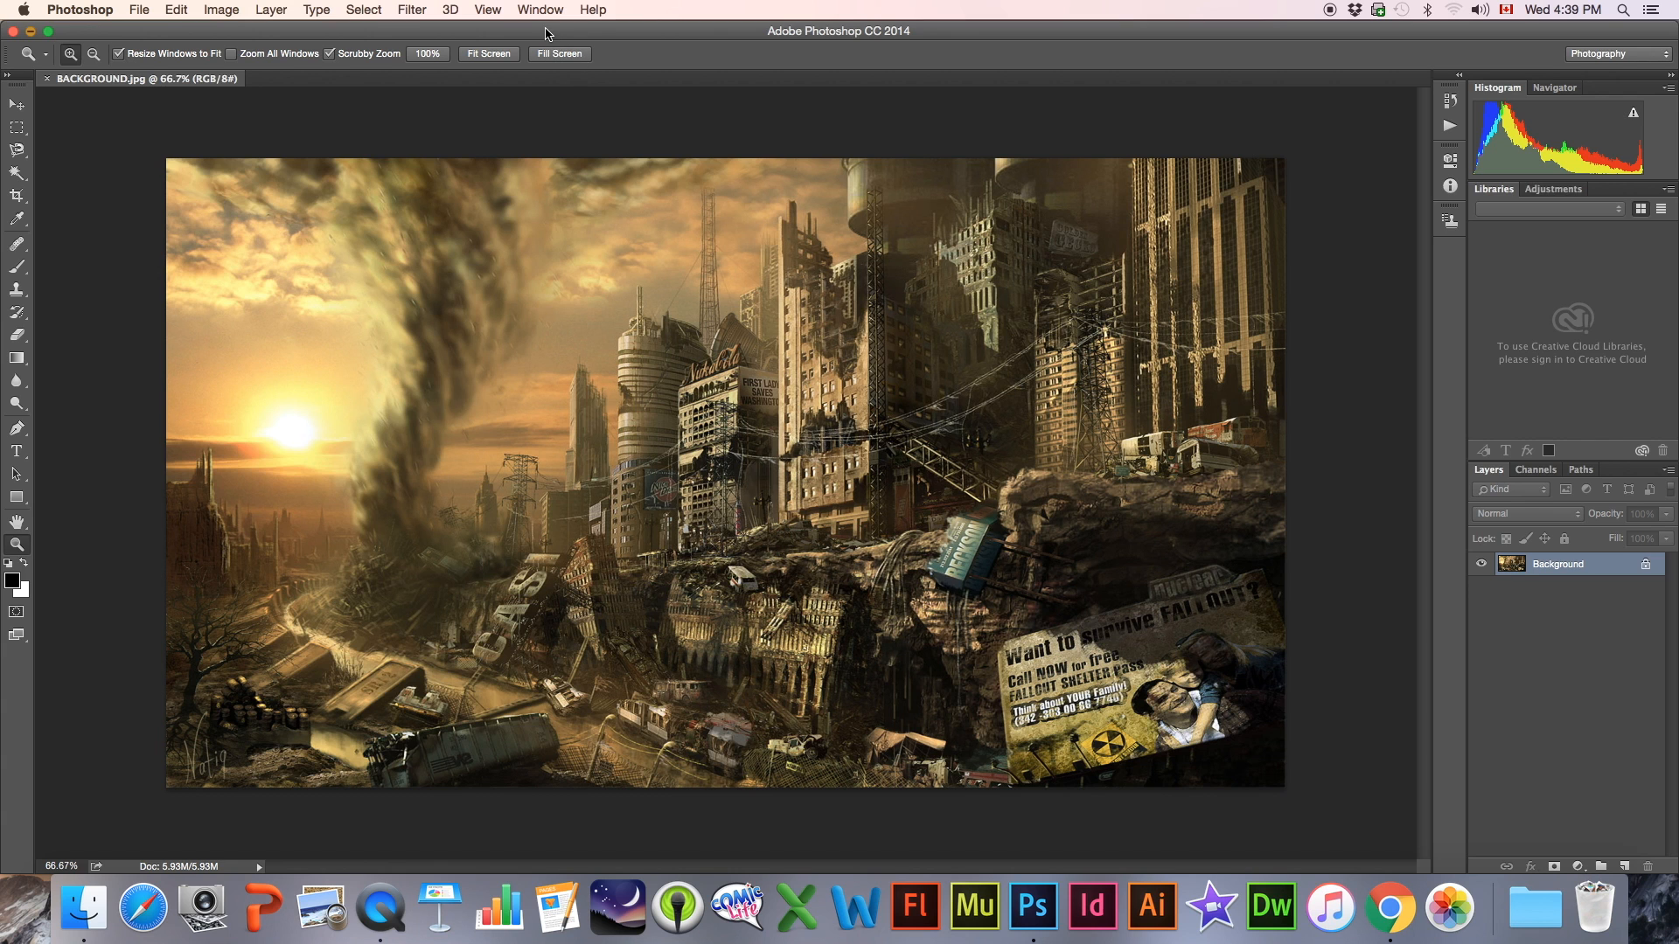
# Open MUSHROOM CLOUD.jpg from the folder in Photoshop as a second document and fit it to the screen
pyautogui.moveTo(549, 33); pyautogui.dragTo(604, 488)
pyautogui.click(652, 193)
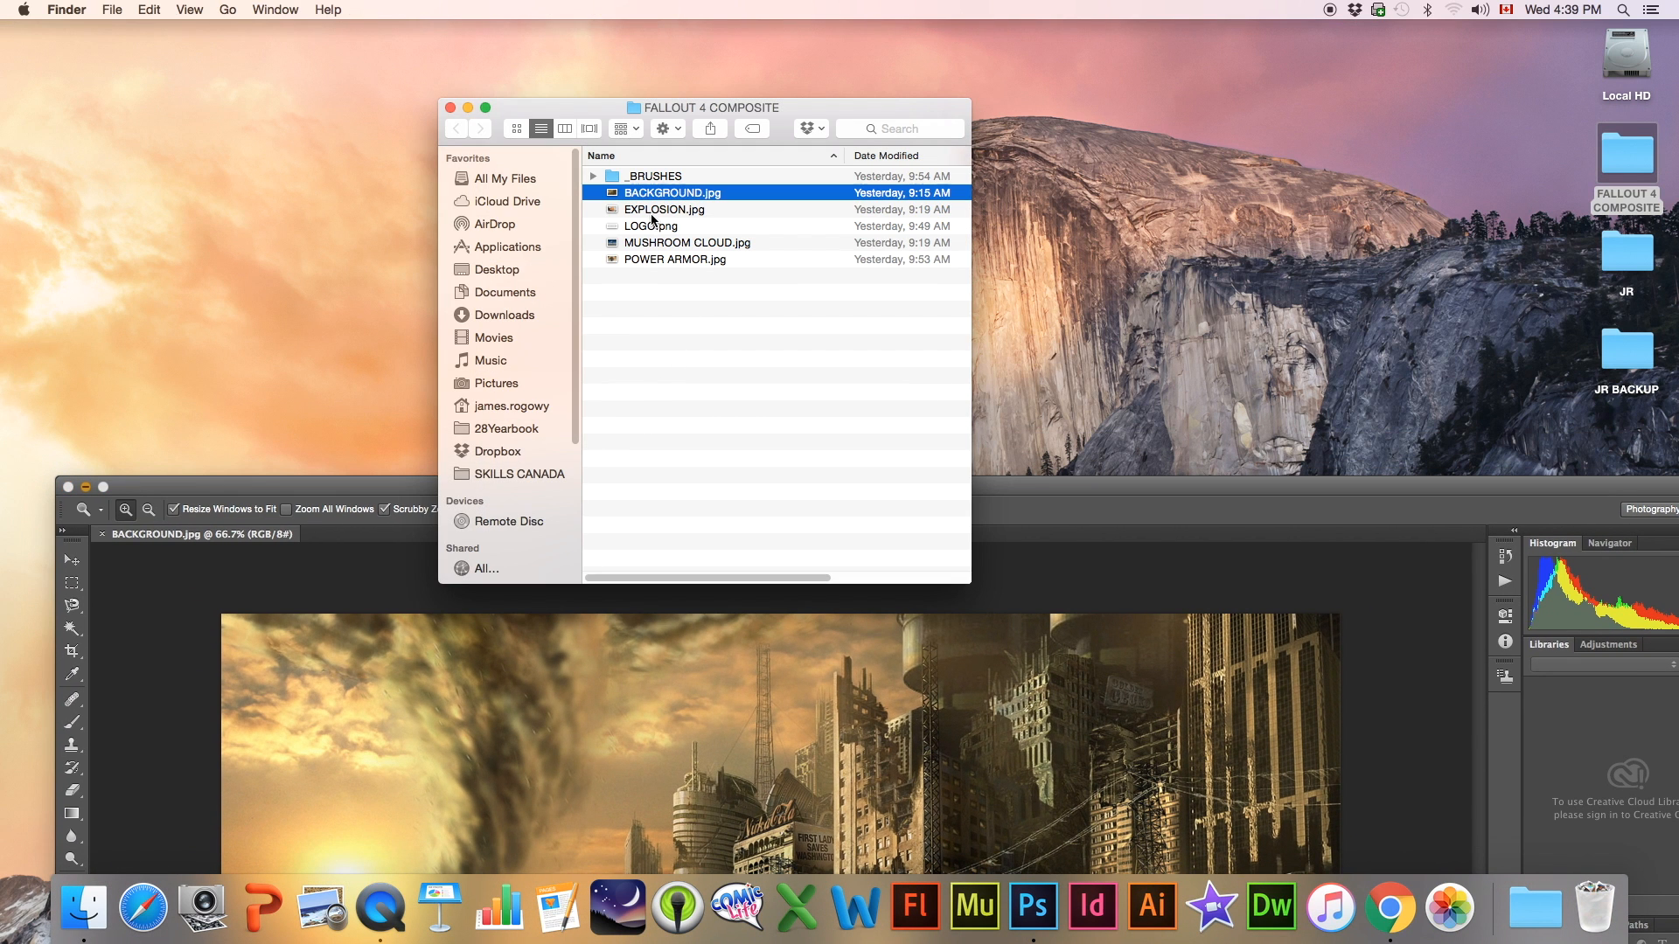
pyautogui.click(655, 245)
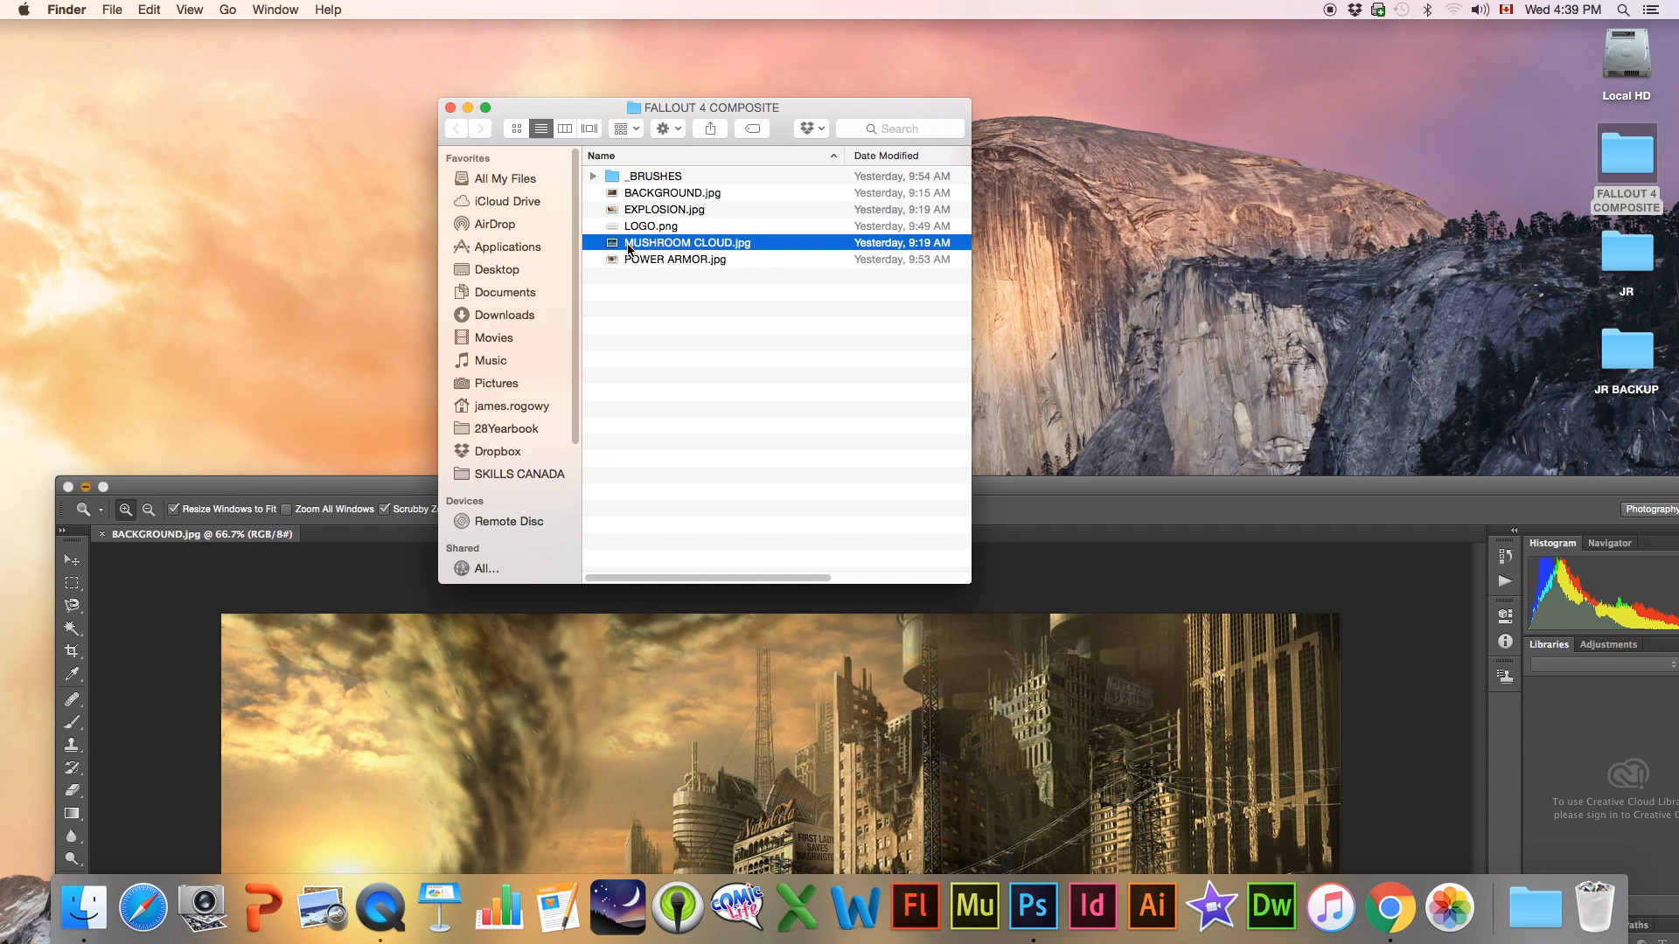
pyautogui.moveTo(656, 246); pyautogui.dragTo(1033, 906)
pyautogui.moveTo(697, 487); pyautogui.dragTo(643, 37)
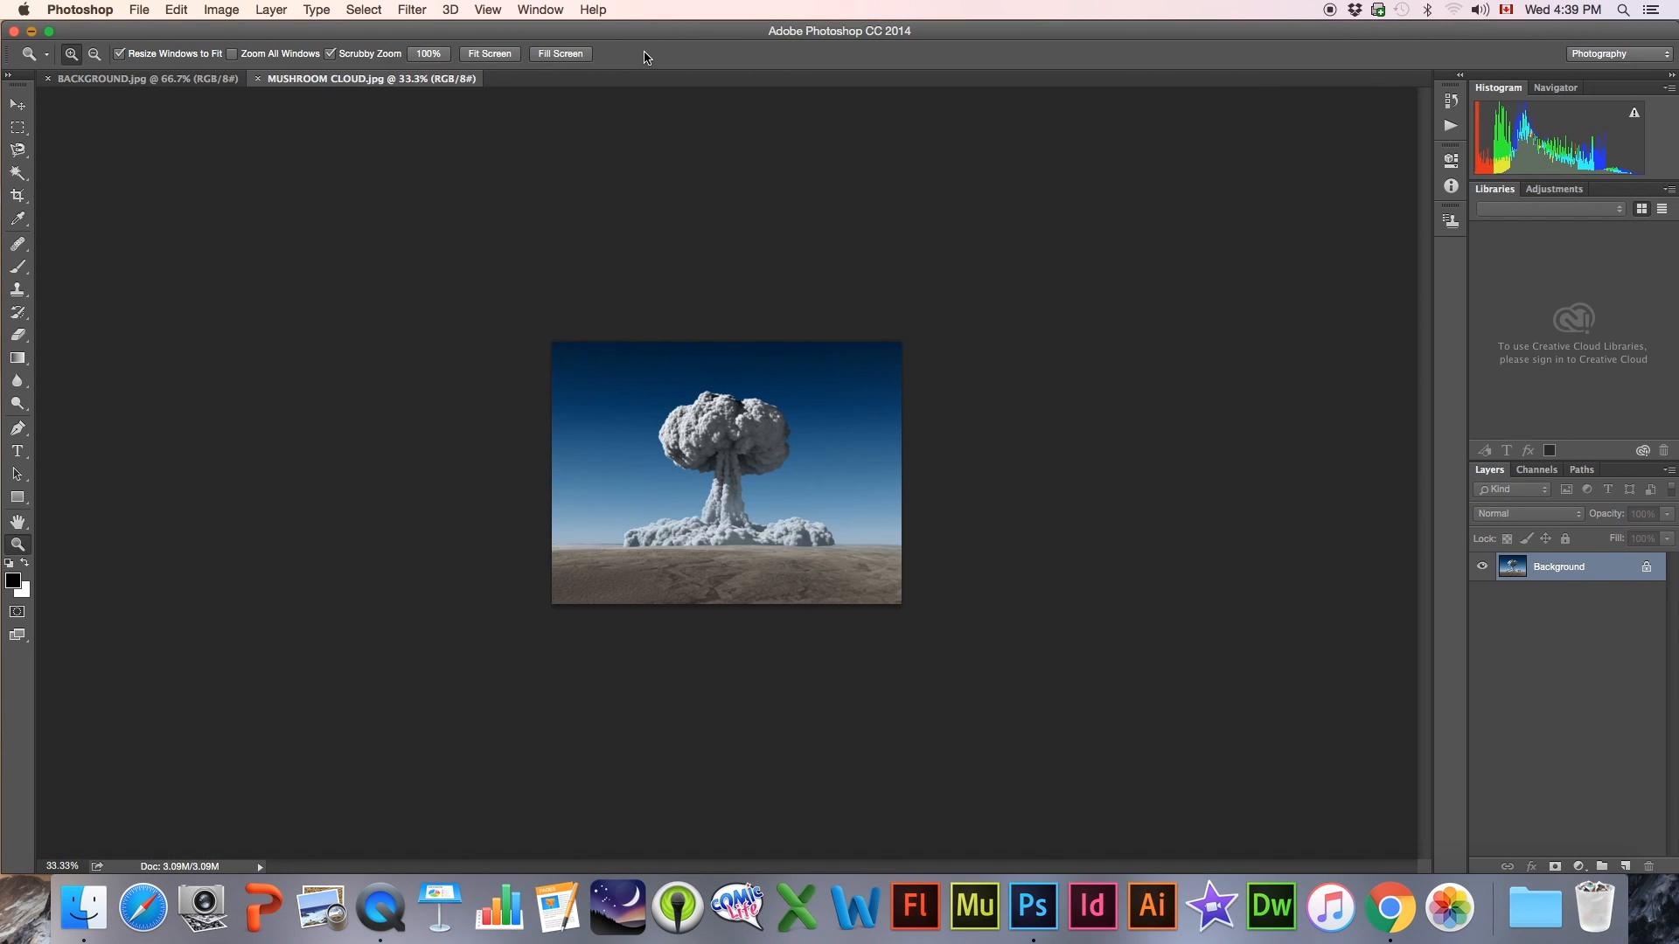
pyautogui.press('super+0')
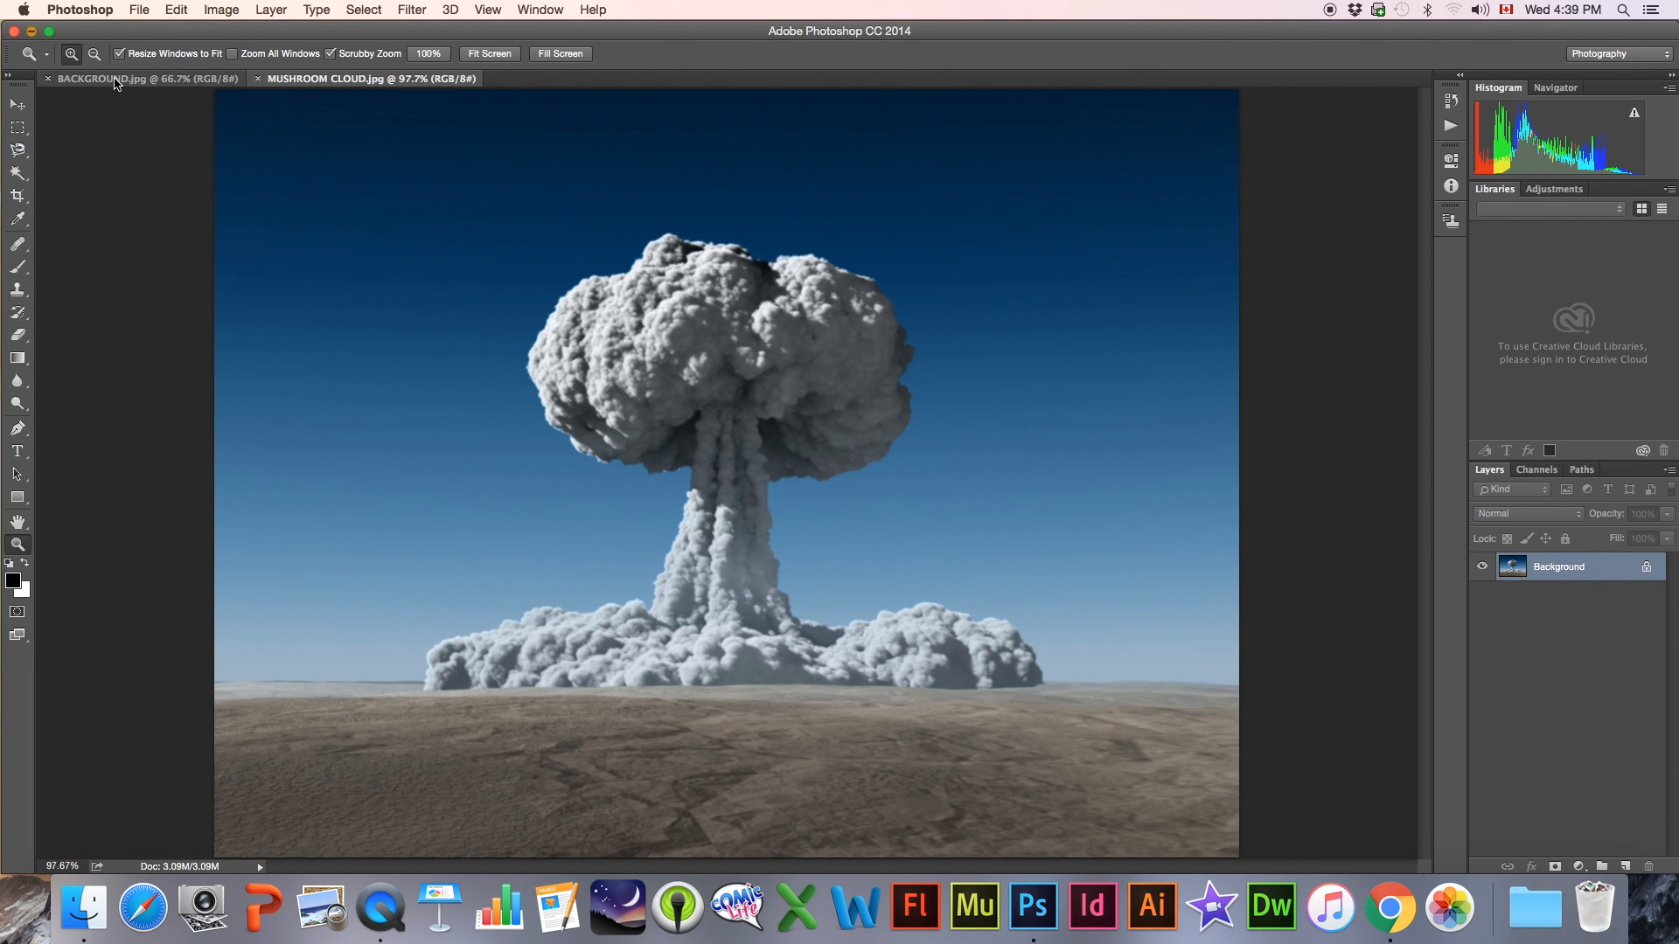
pyautogui.click(170, 80)
pyautogui.click(345, 81)
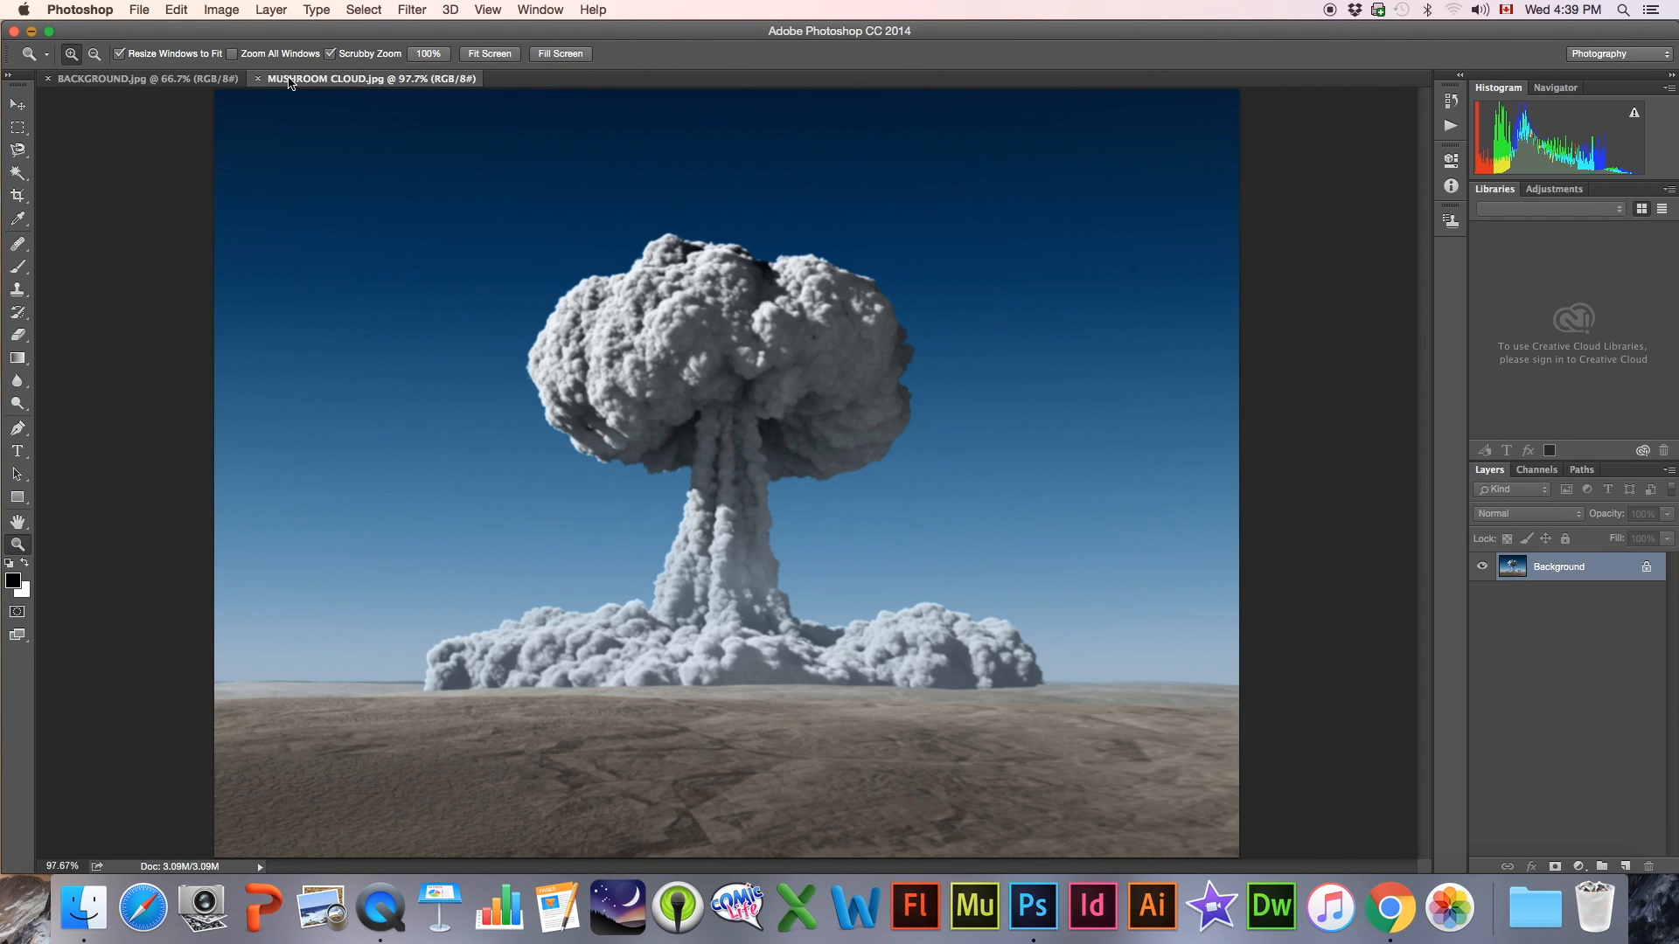
pyautogui.click(171, 80)
pyautogui.click(321, 80)
# Select the upper band of dark sky above the mushroom cloud with the Magic Wand tool in Add to selection mode
pyautogui.click(21, 176)
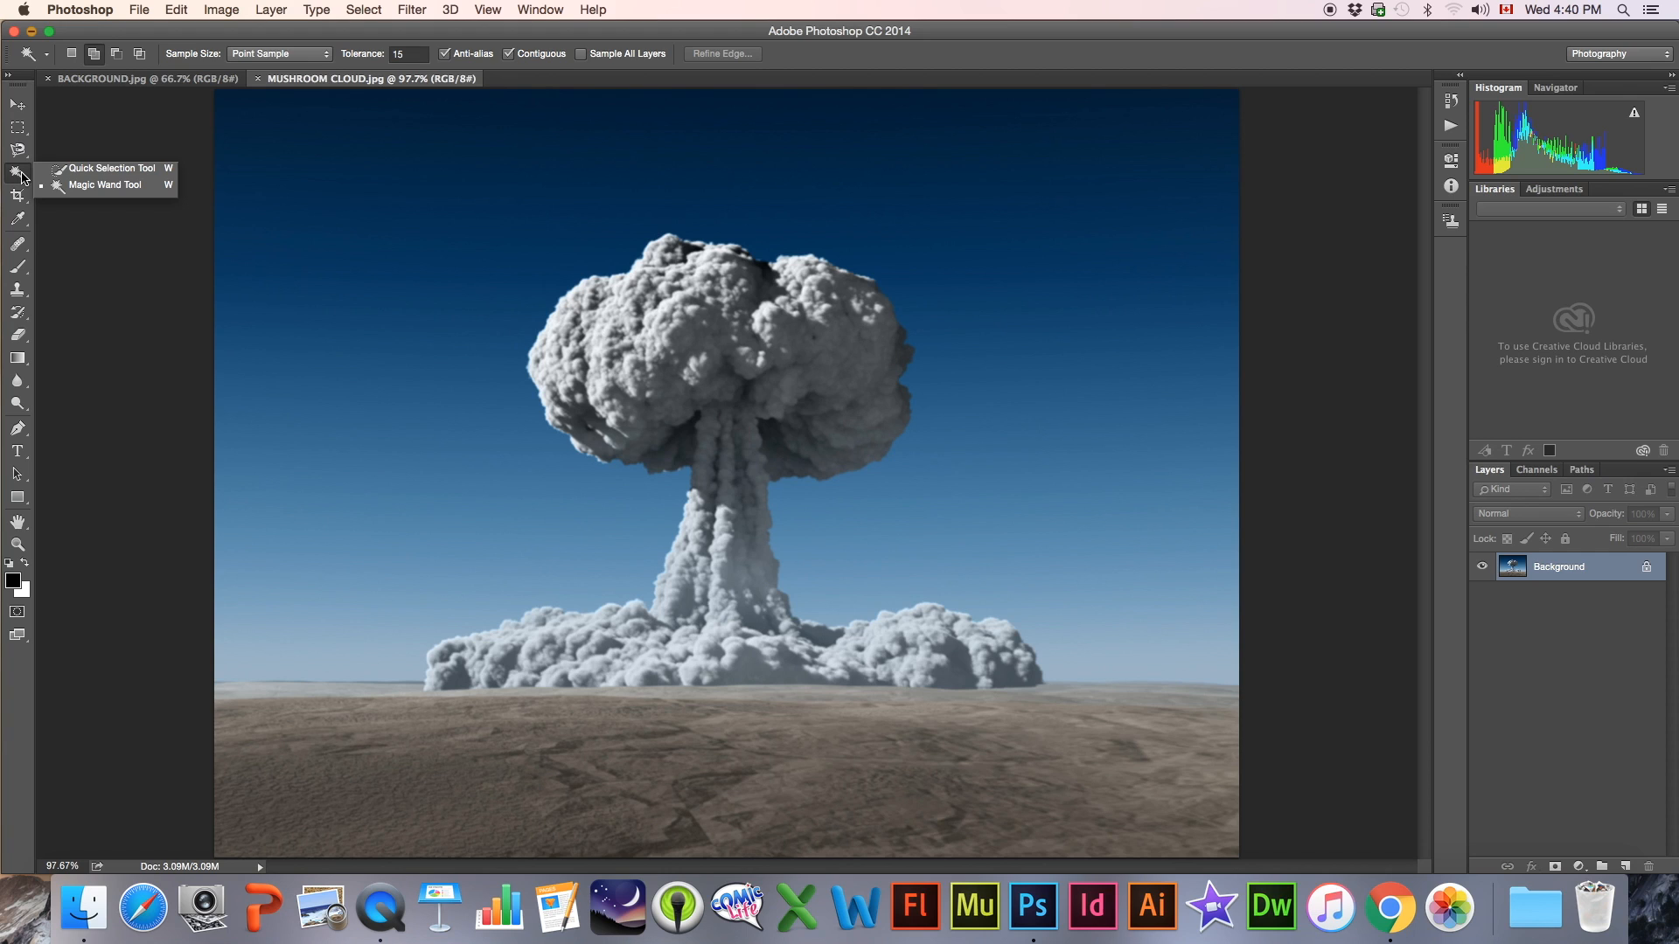
pyautogui.click(58, 169)
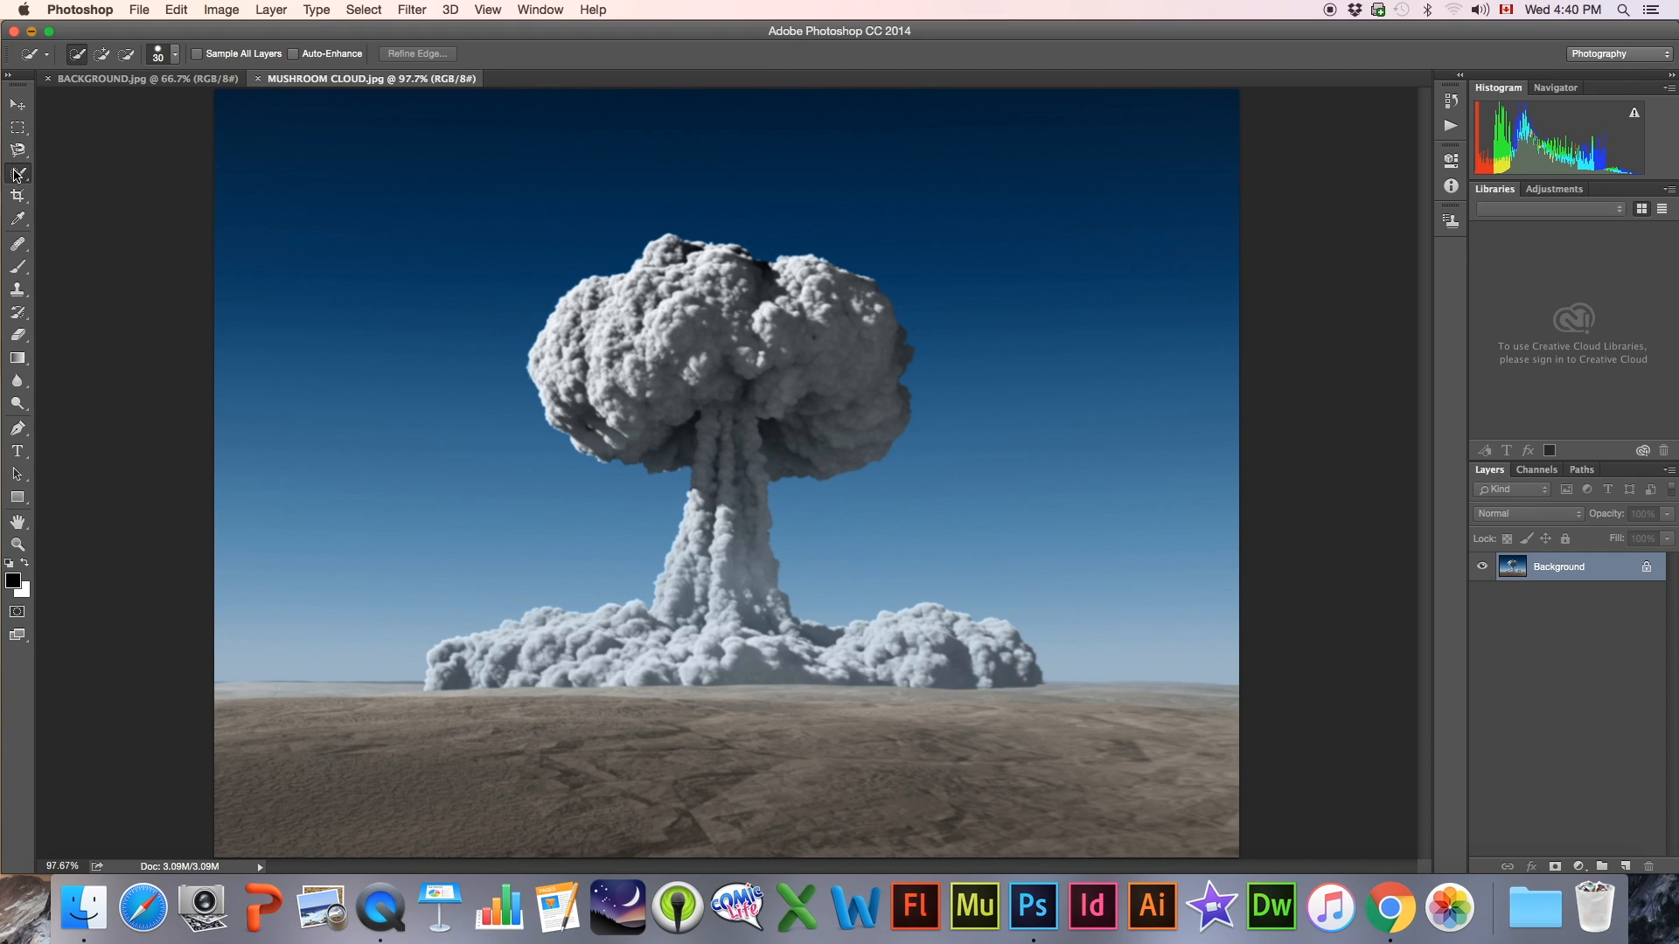
pyautogui.click(15, 177)
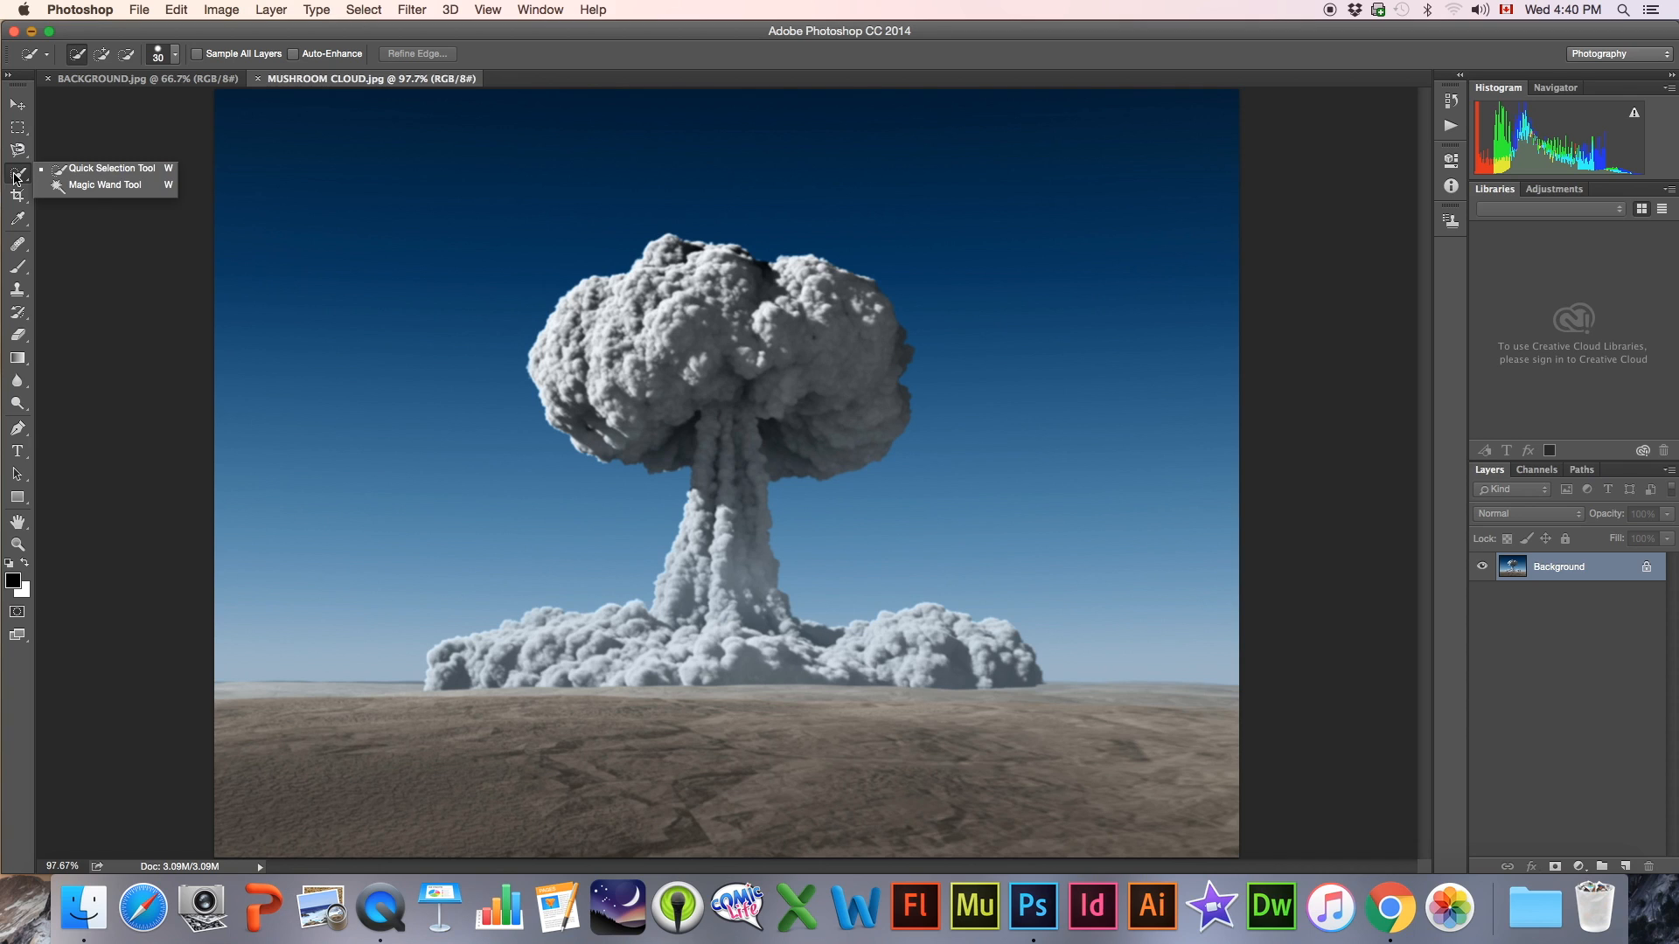
pyautogui.click(96, 186)
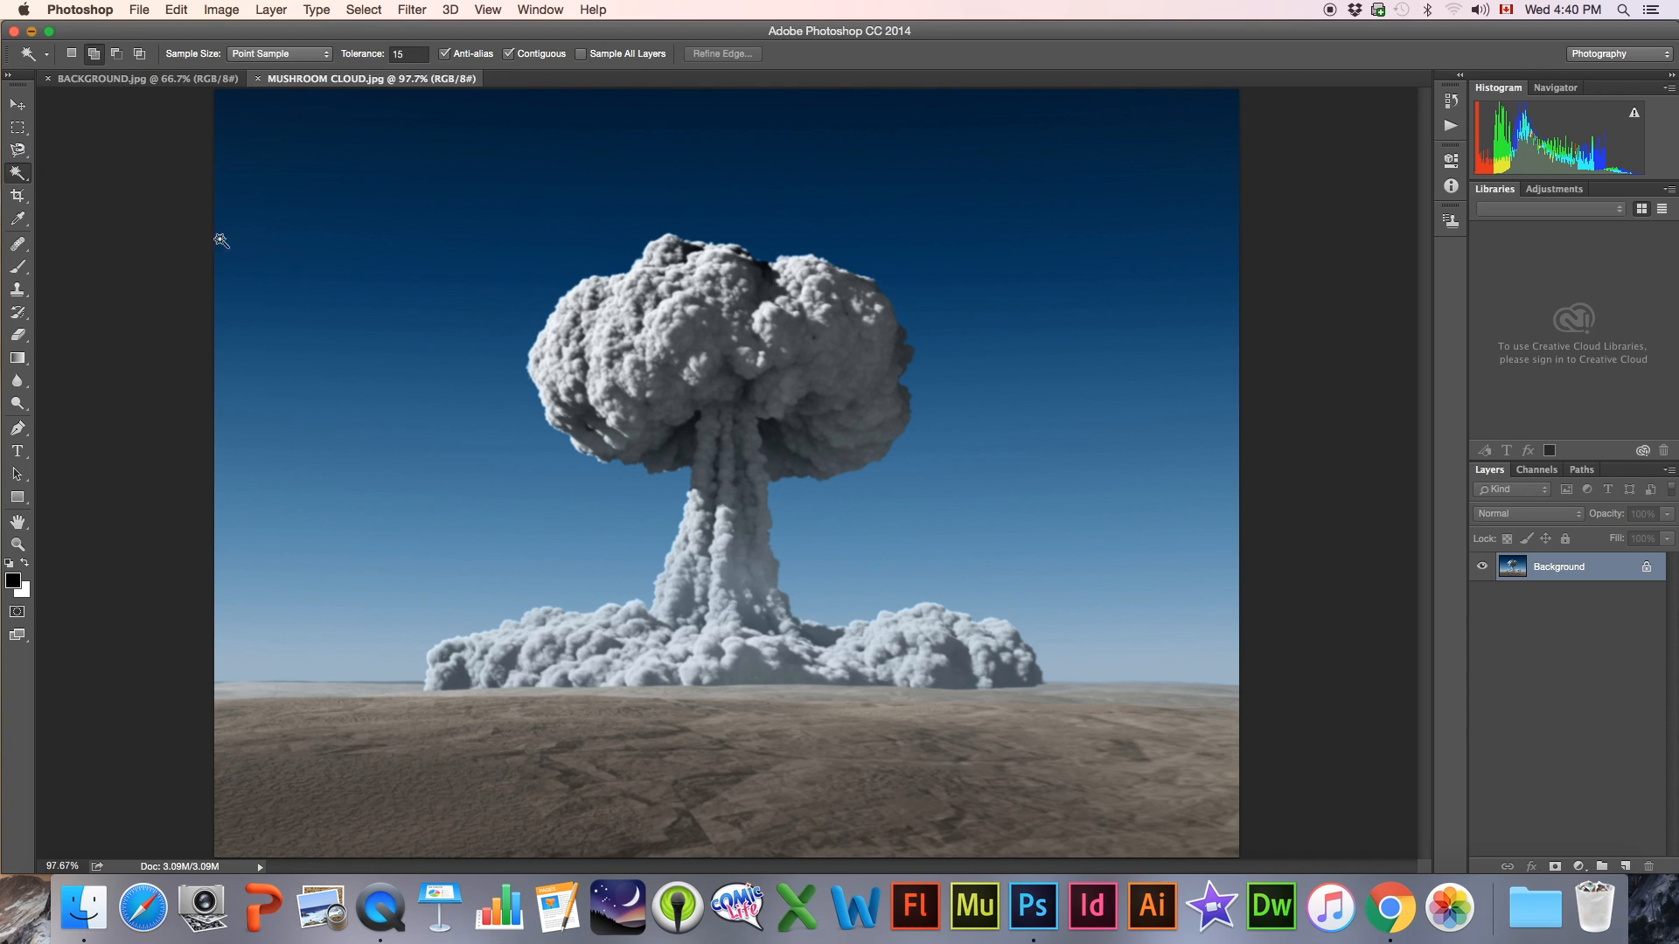
pyautogui.click(94, 54)
pyautogui.click(94, 54)
pyautogui.click(486, 164)
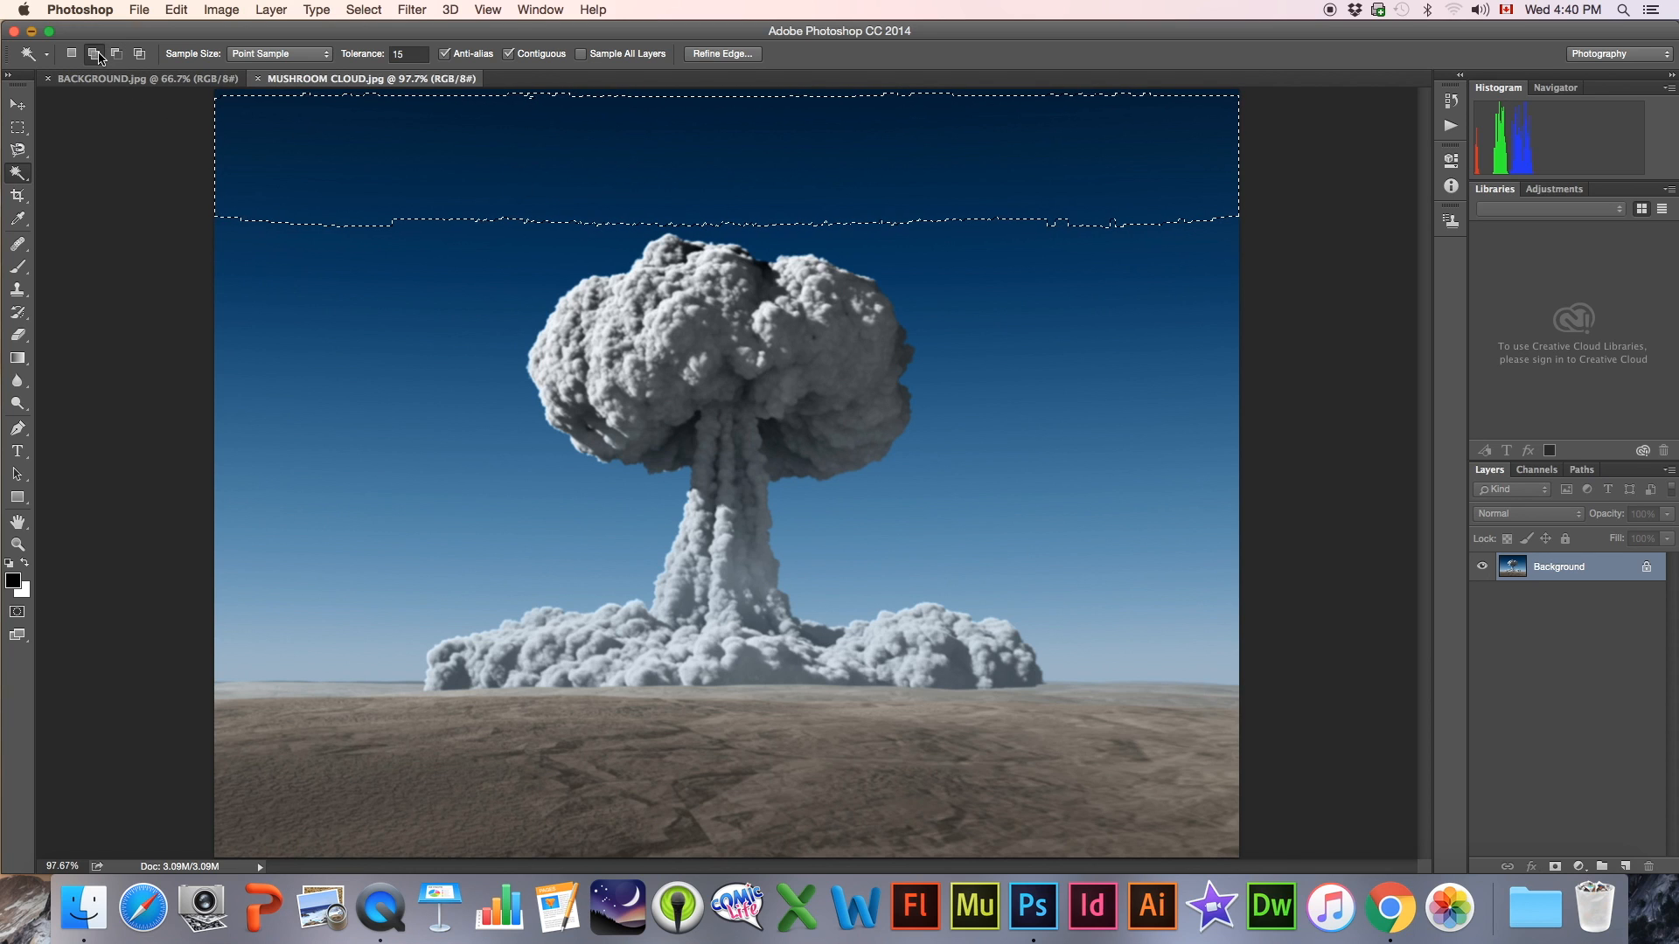
pyautogui.click(446, 254)
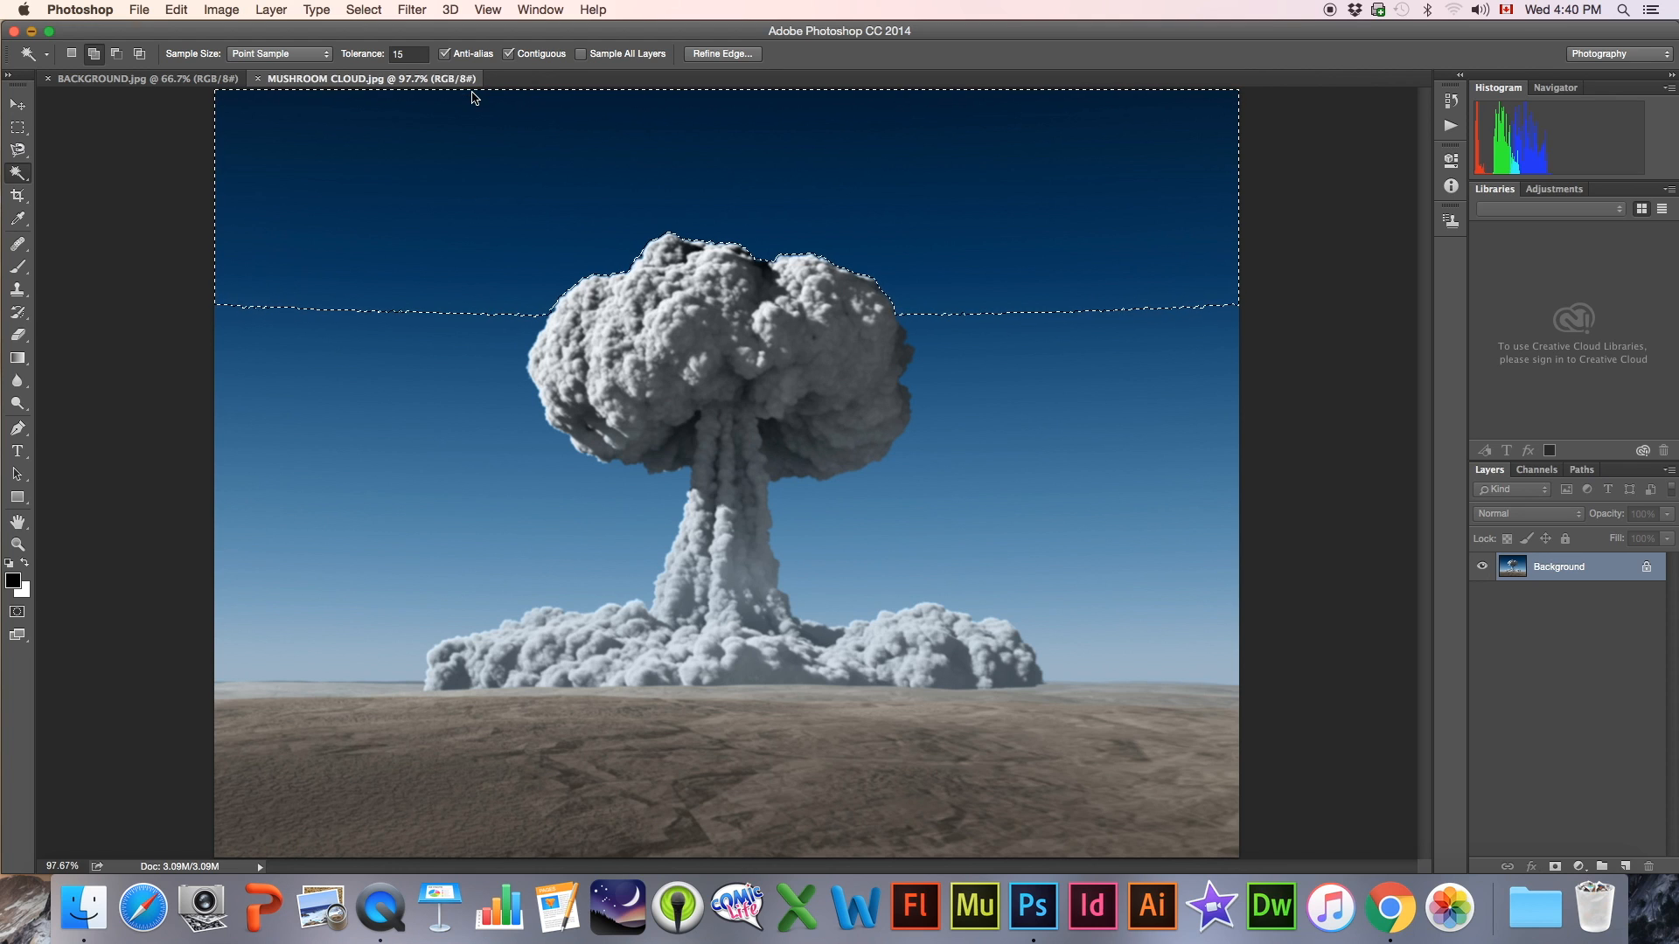
# Extend the selection over the sky on the left side of the mushroom cloud, down to the horizon
pyautogui.click(489, 383)
pyautogui.click(478, 334)
pyautogui.click(468, 469)
pyautogui.click(442, 544)
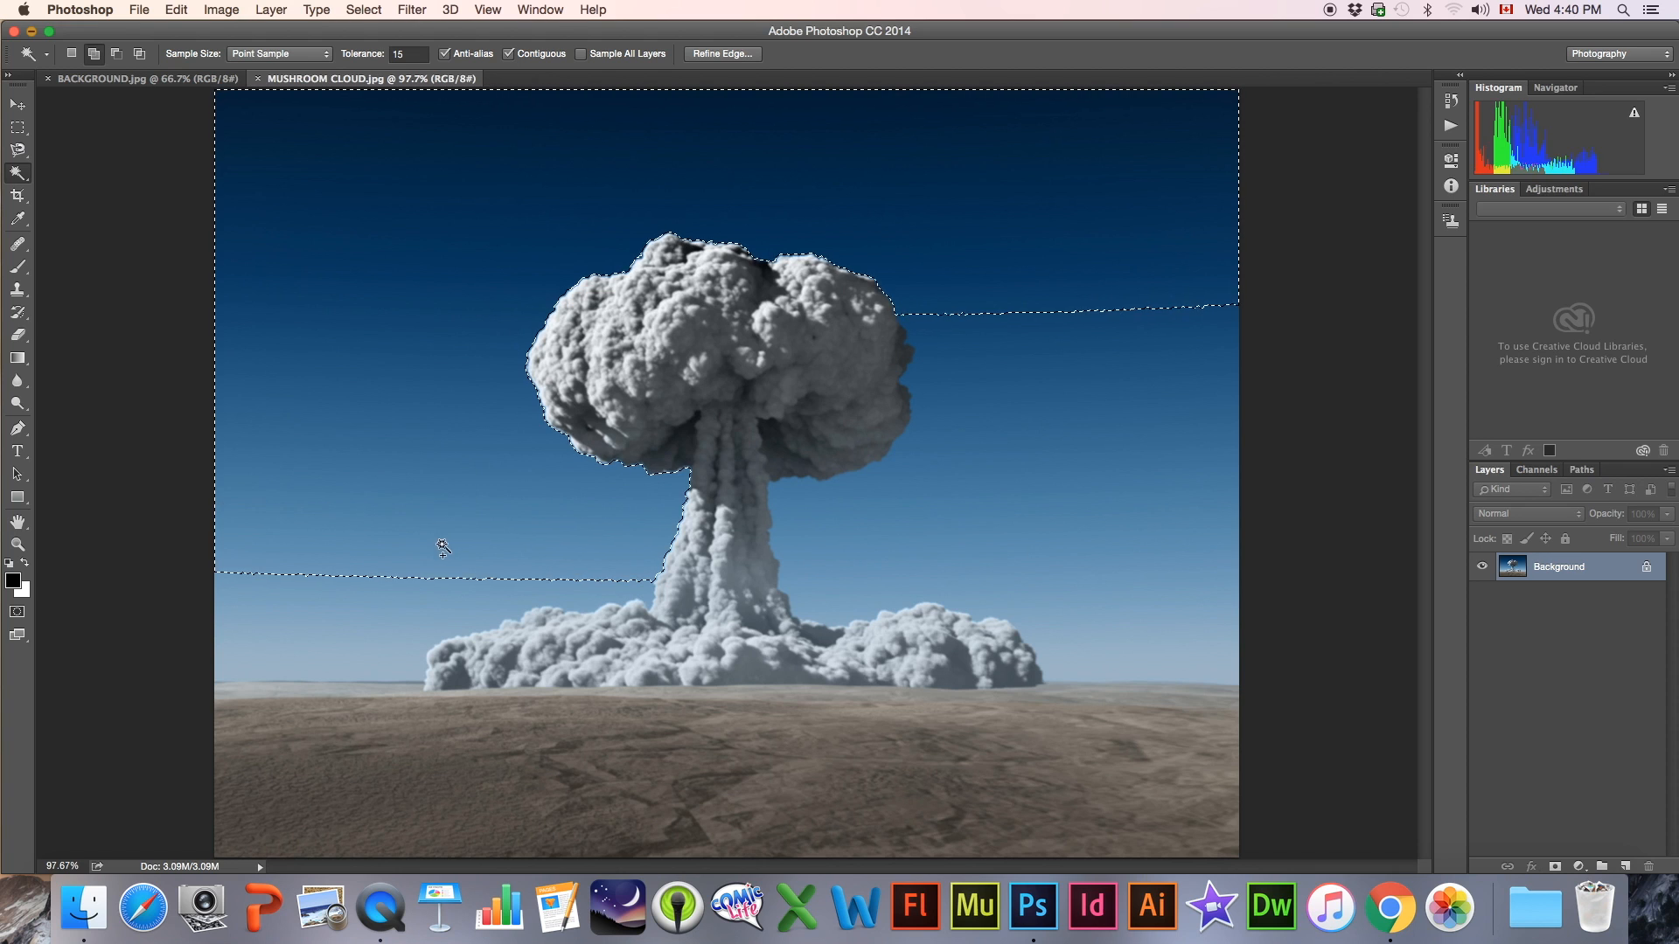
pyautogui.click(369, 584)
pyautogui.click(347, 658)
# Add all remaining bands of sky on the right side of the mushroom cloud to the selection
pyautogui.click(997, 558)
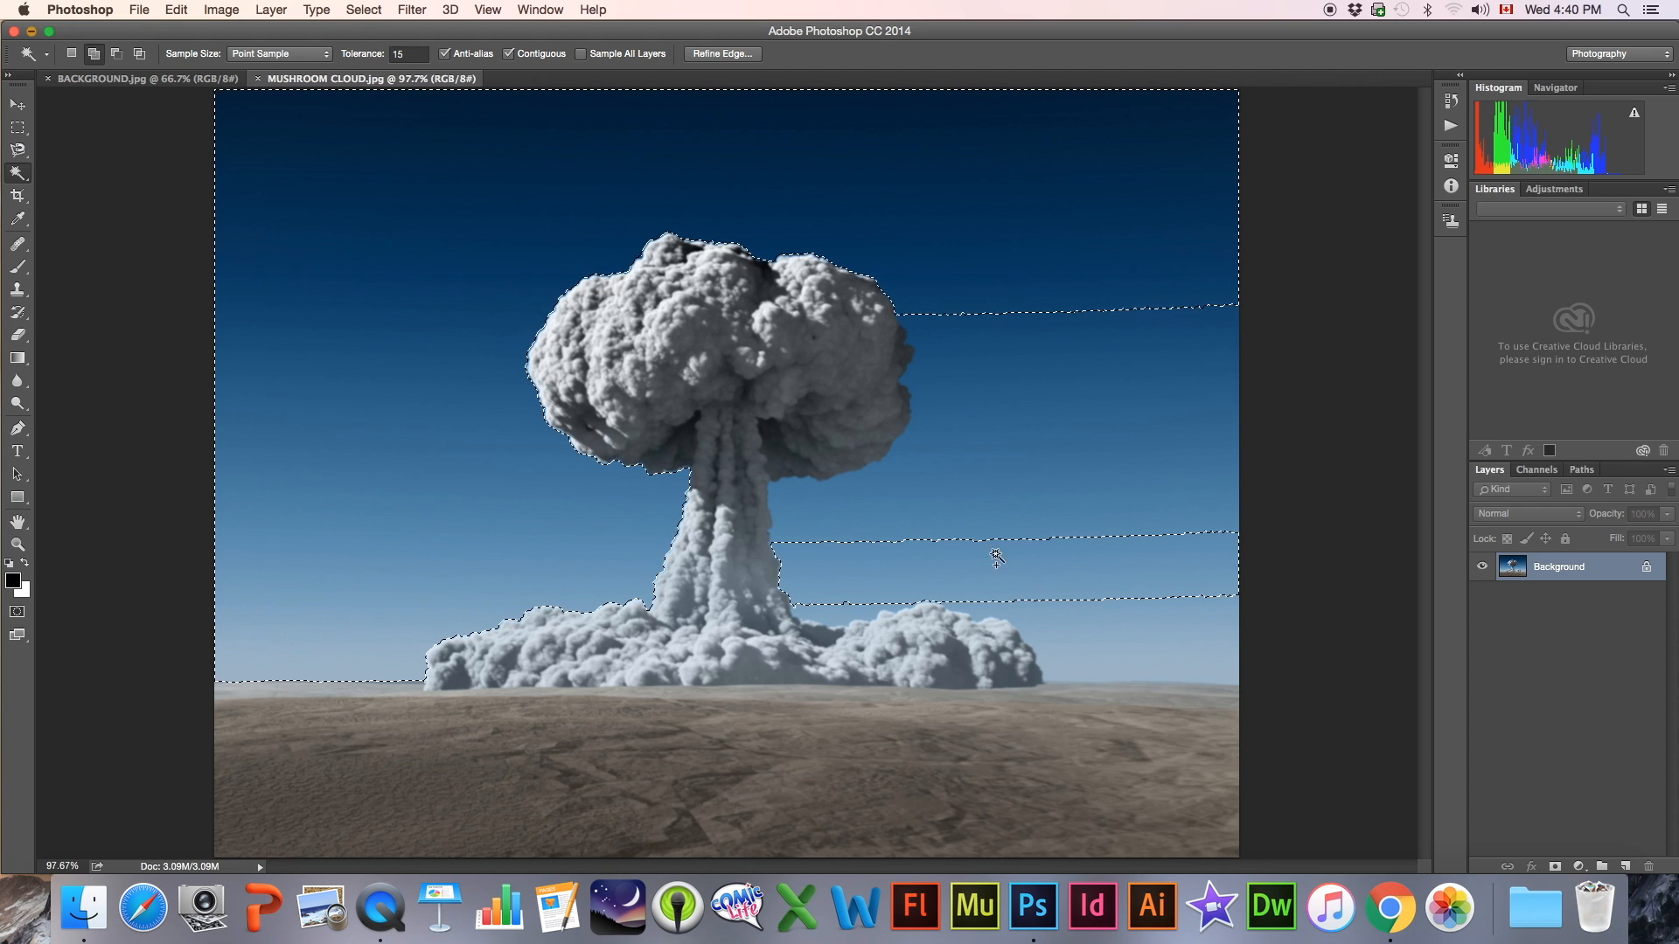
pyautogui.click(1019, 525)
pyautogui.click(1046, 469)
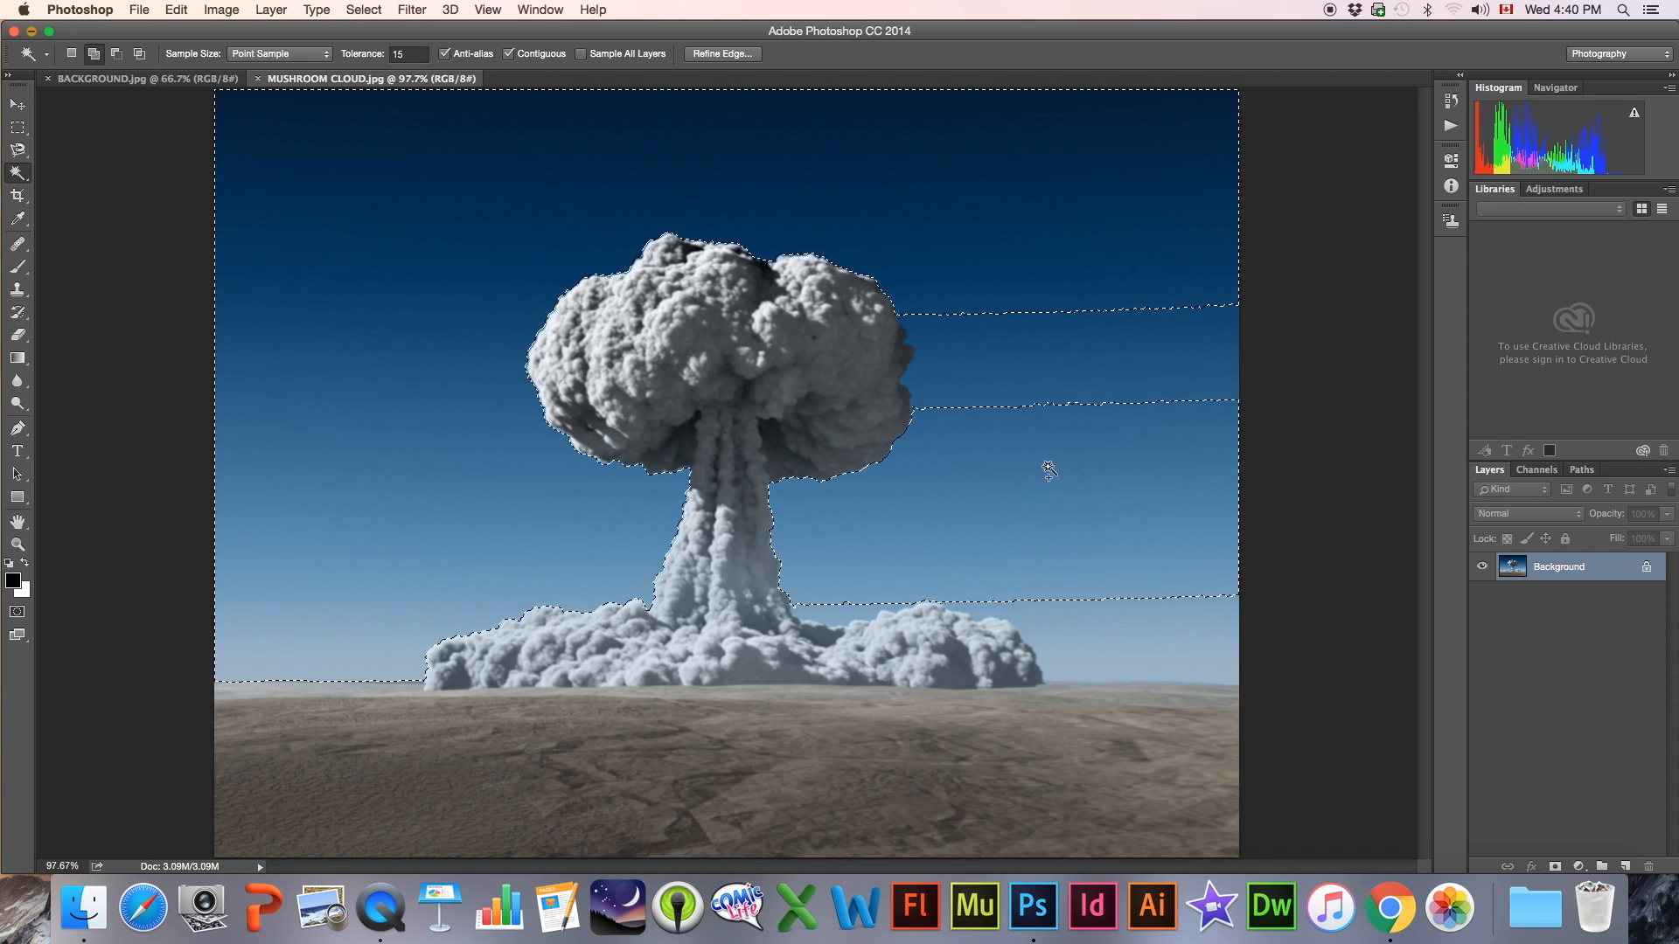
pyautogui.click(1075, 320)
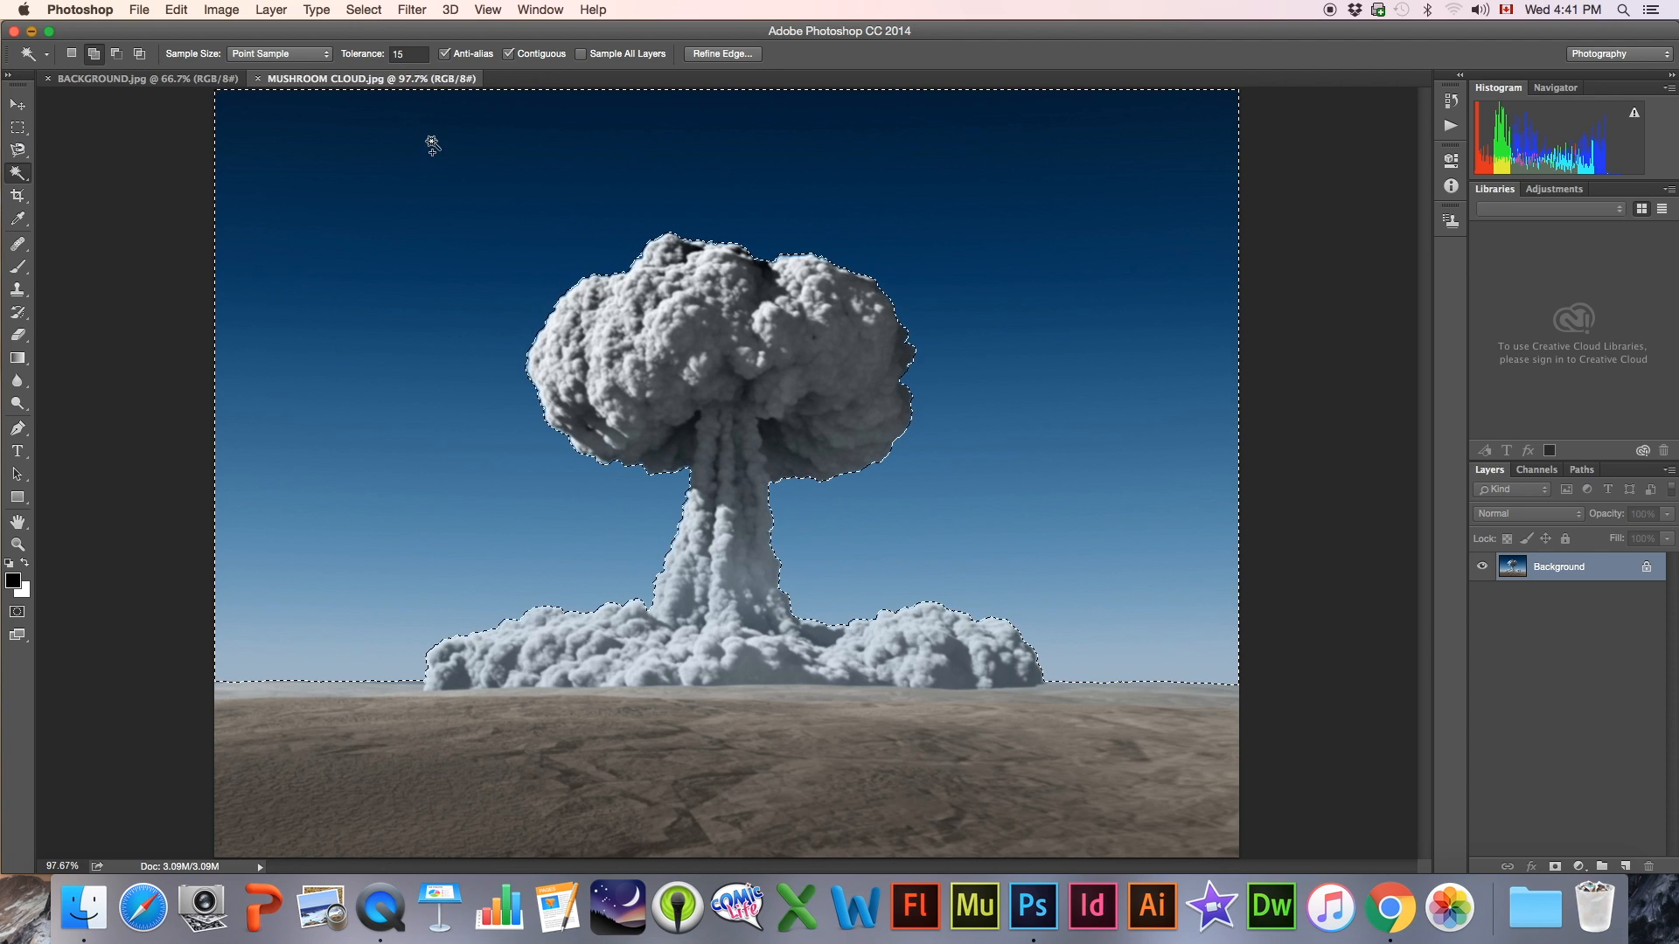
# Invert the sky selection to cover the mushroom cloud and ground, and move the selected pixels up and to the left
pyautogui.click(362, 13)
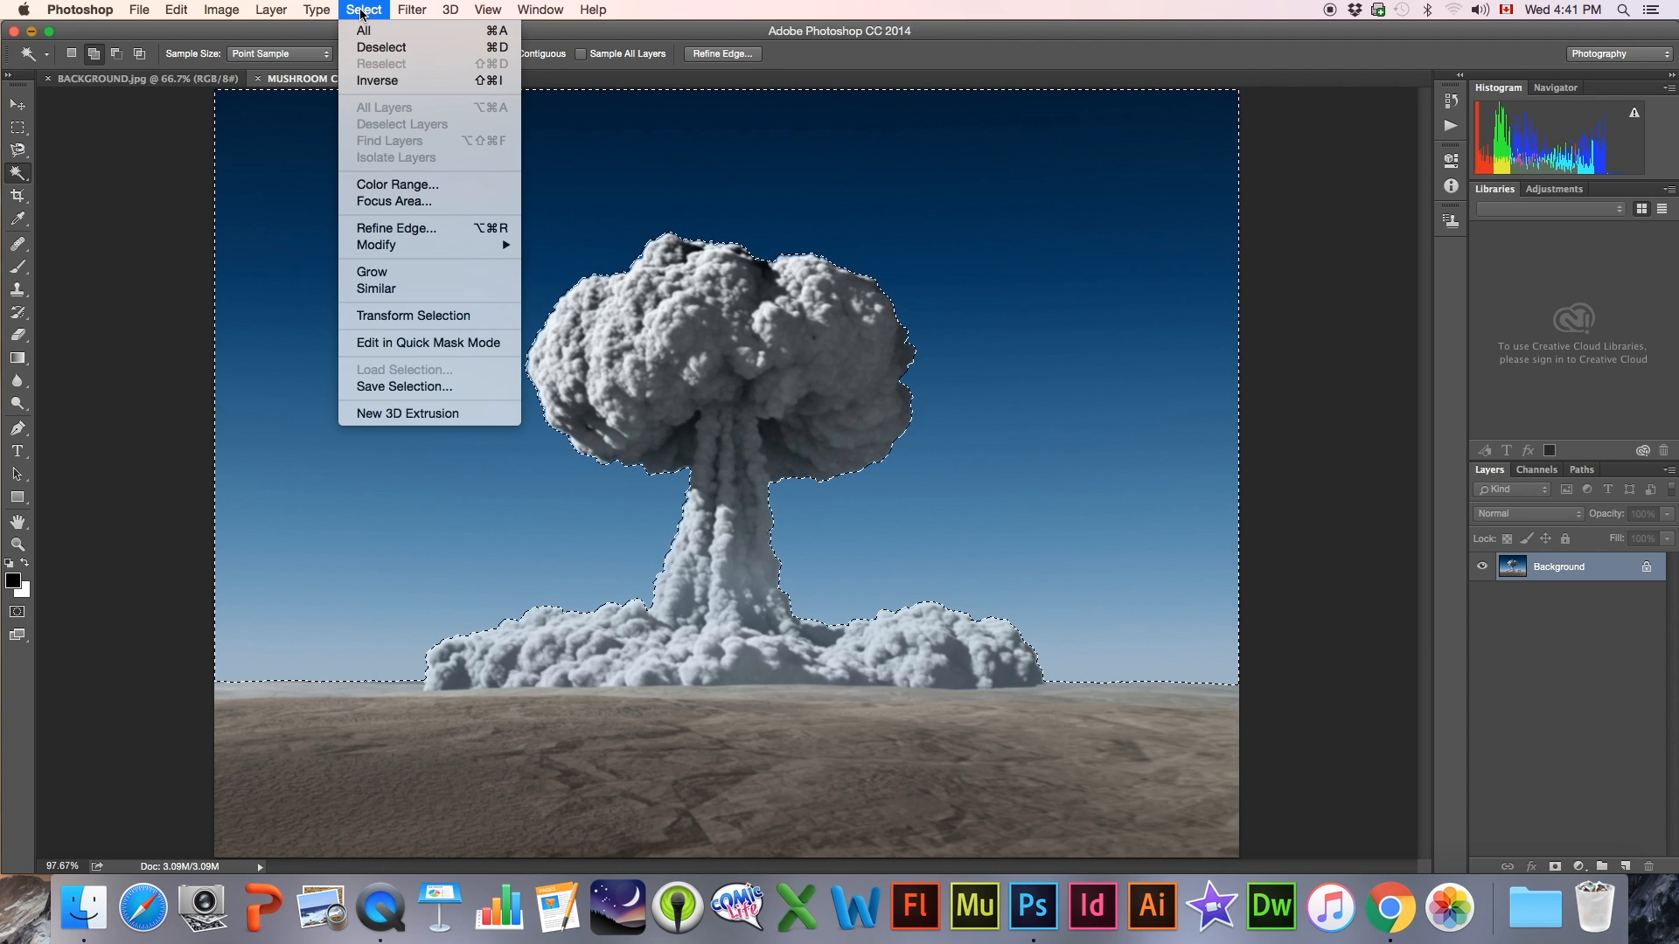
pyautogui.click(375, 81)
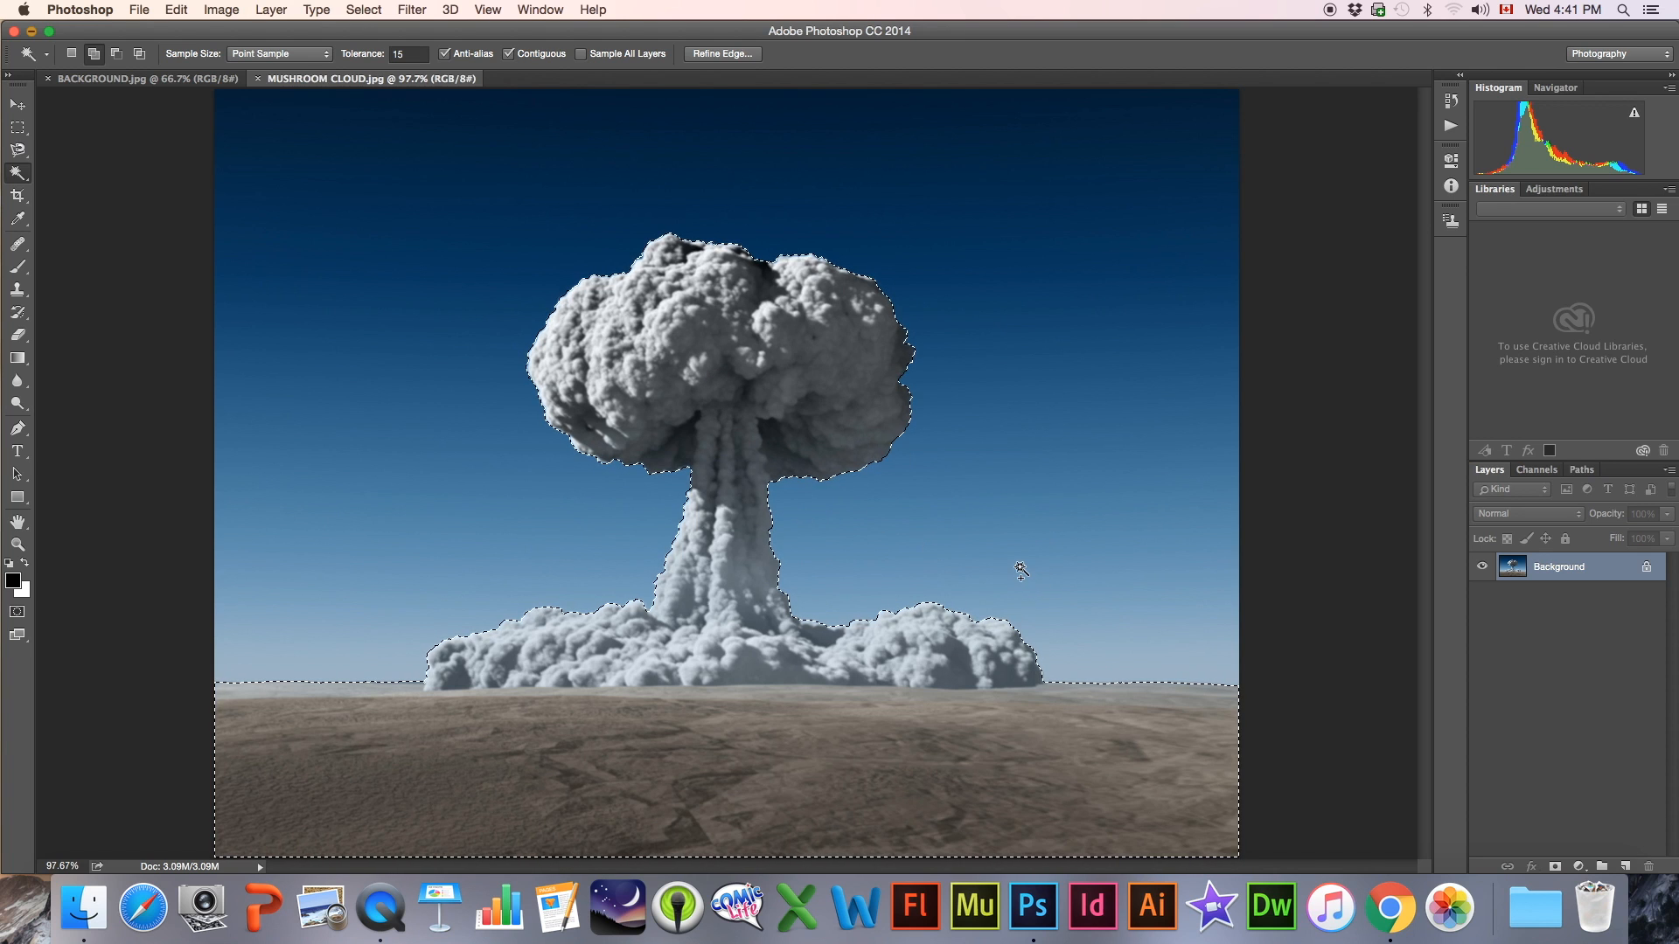
pyautogui.press('v')
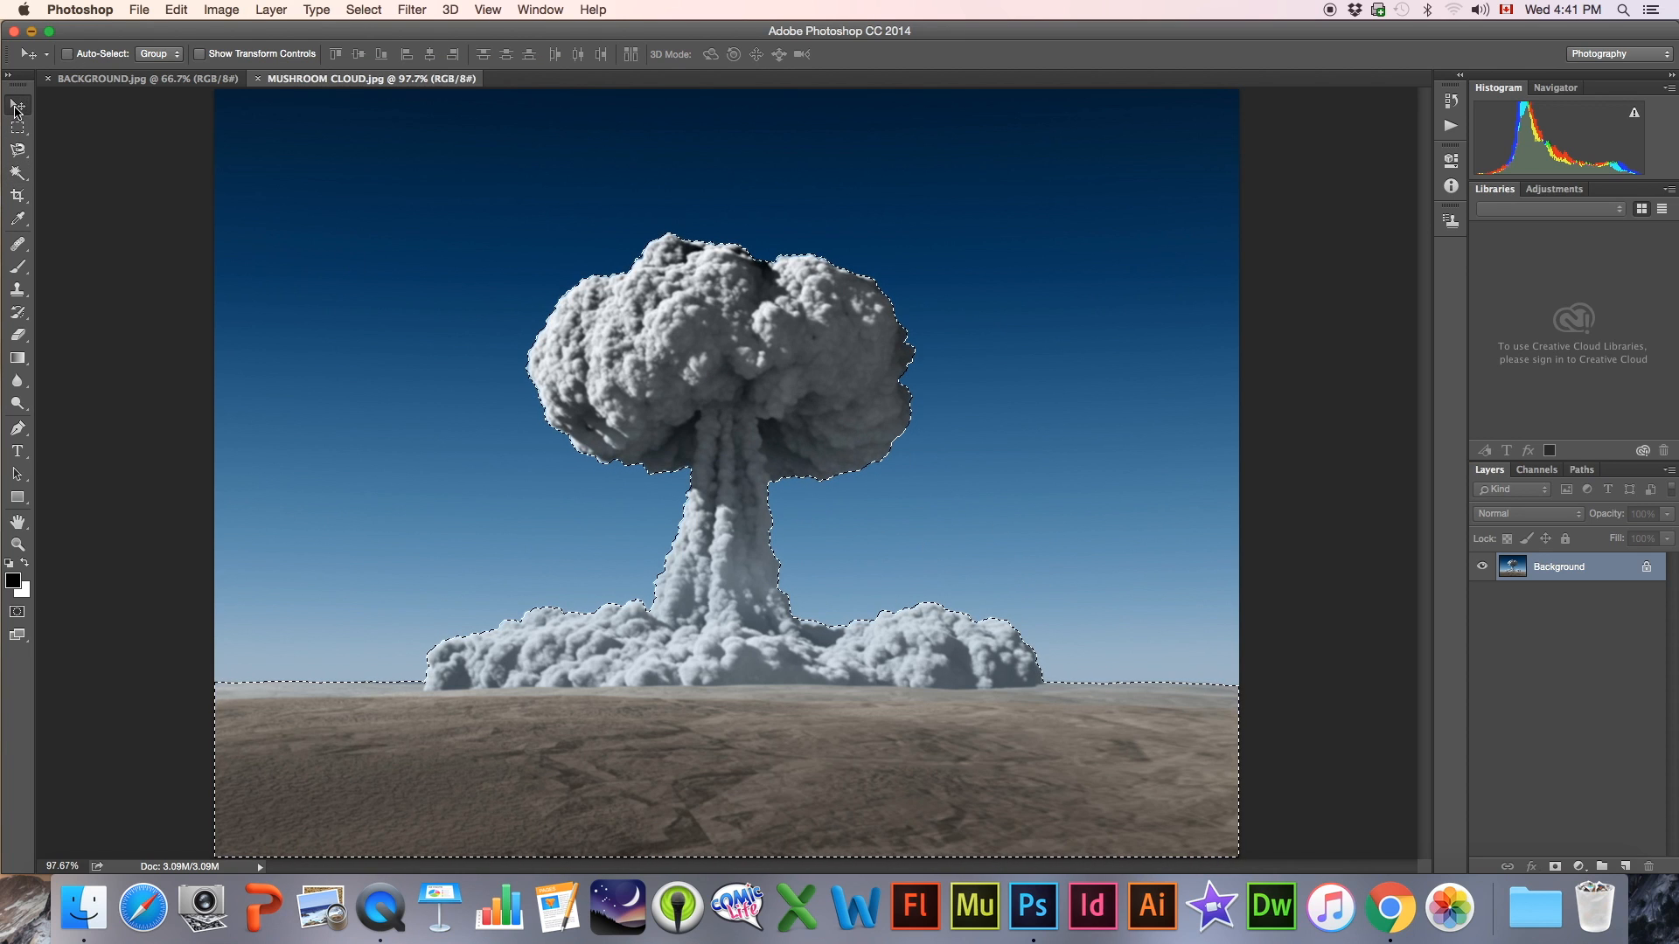
pyautogui.moveTo(769, 353); pyautogui.dragTo(537, 302)
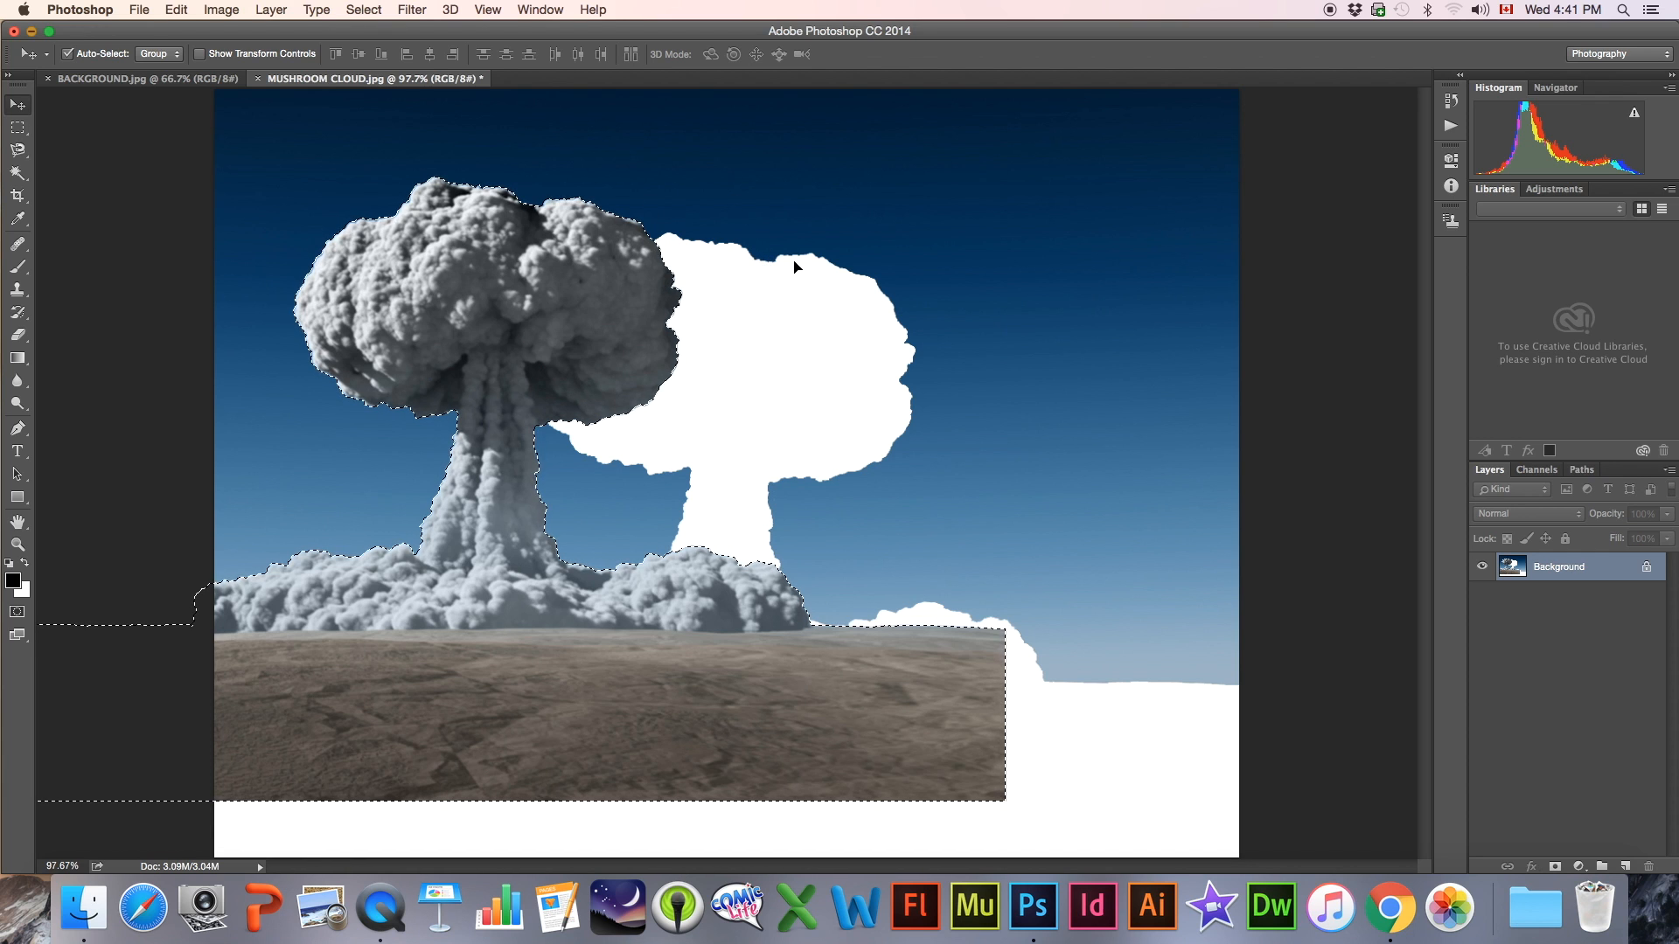
# Undo the move of the selected cloud pixels and contract the selection by 2 pixels
pyautogui.press('super+z')
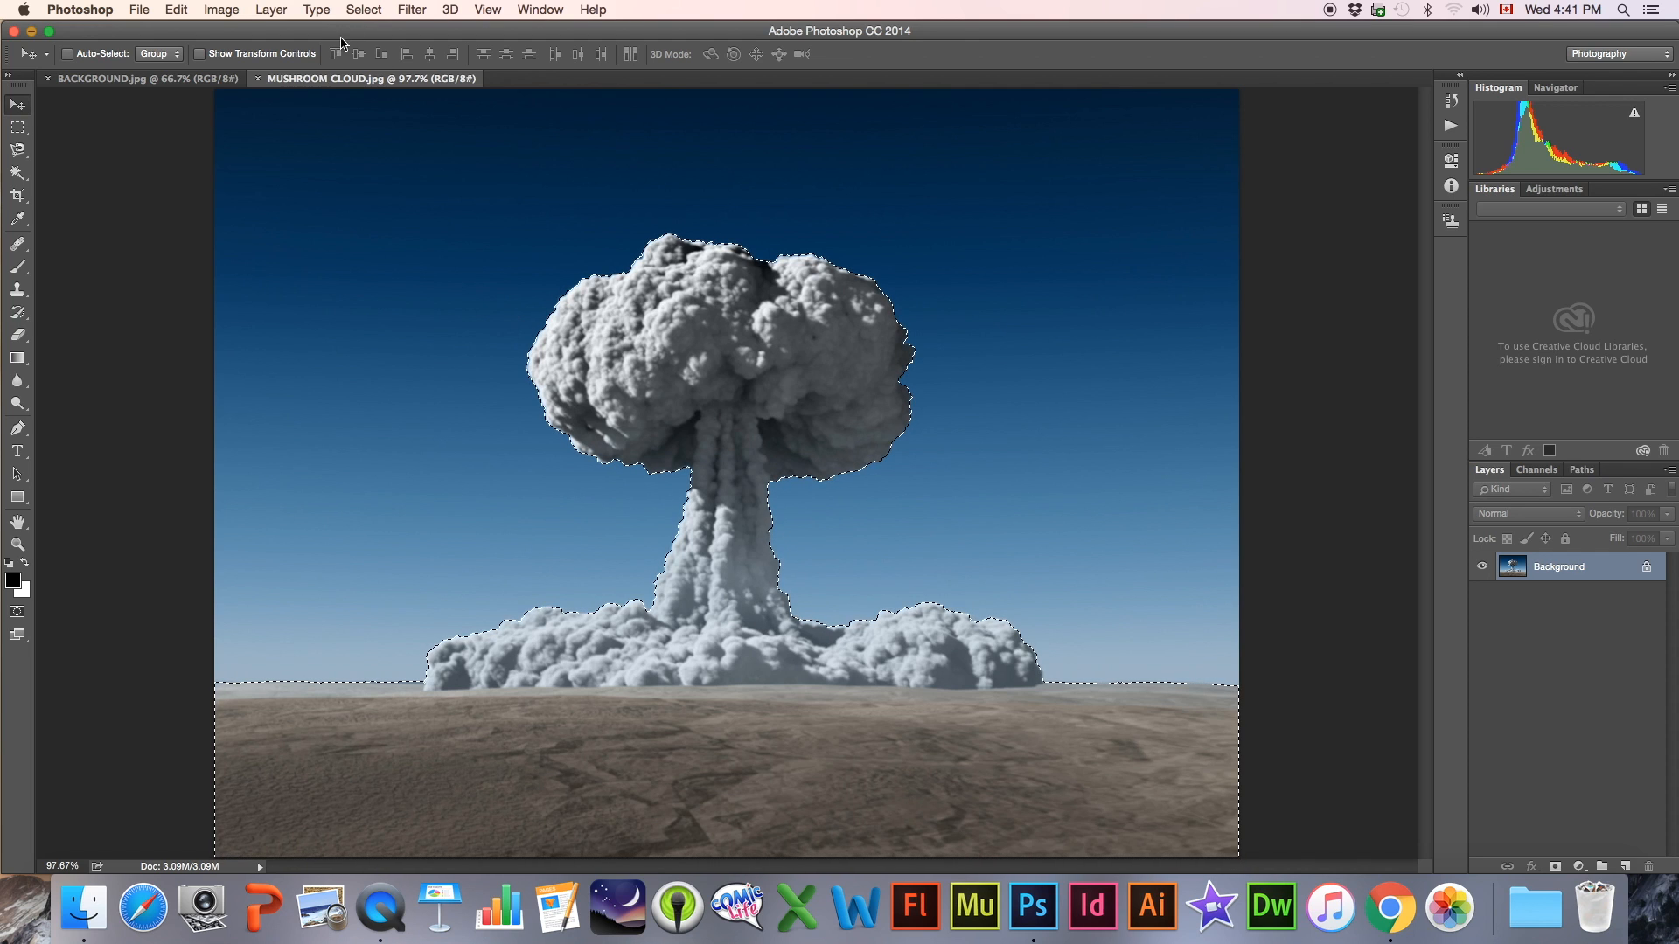
pyautogui.click(361, 11)
pyautogui.moveTo(392, 246)
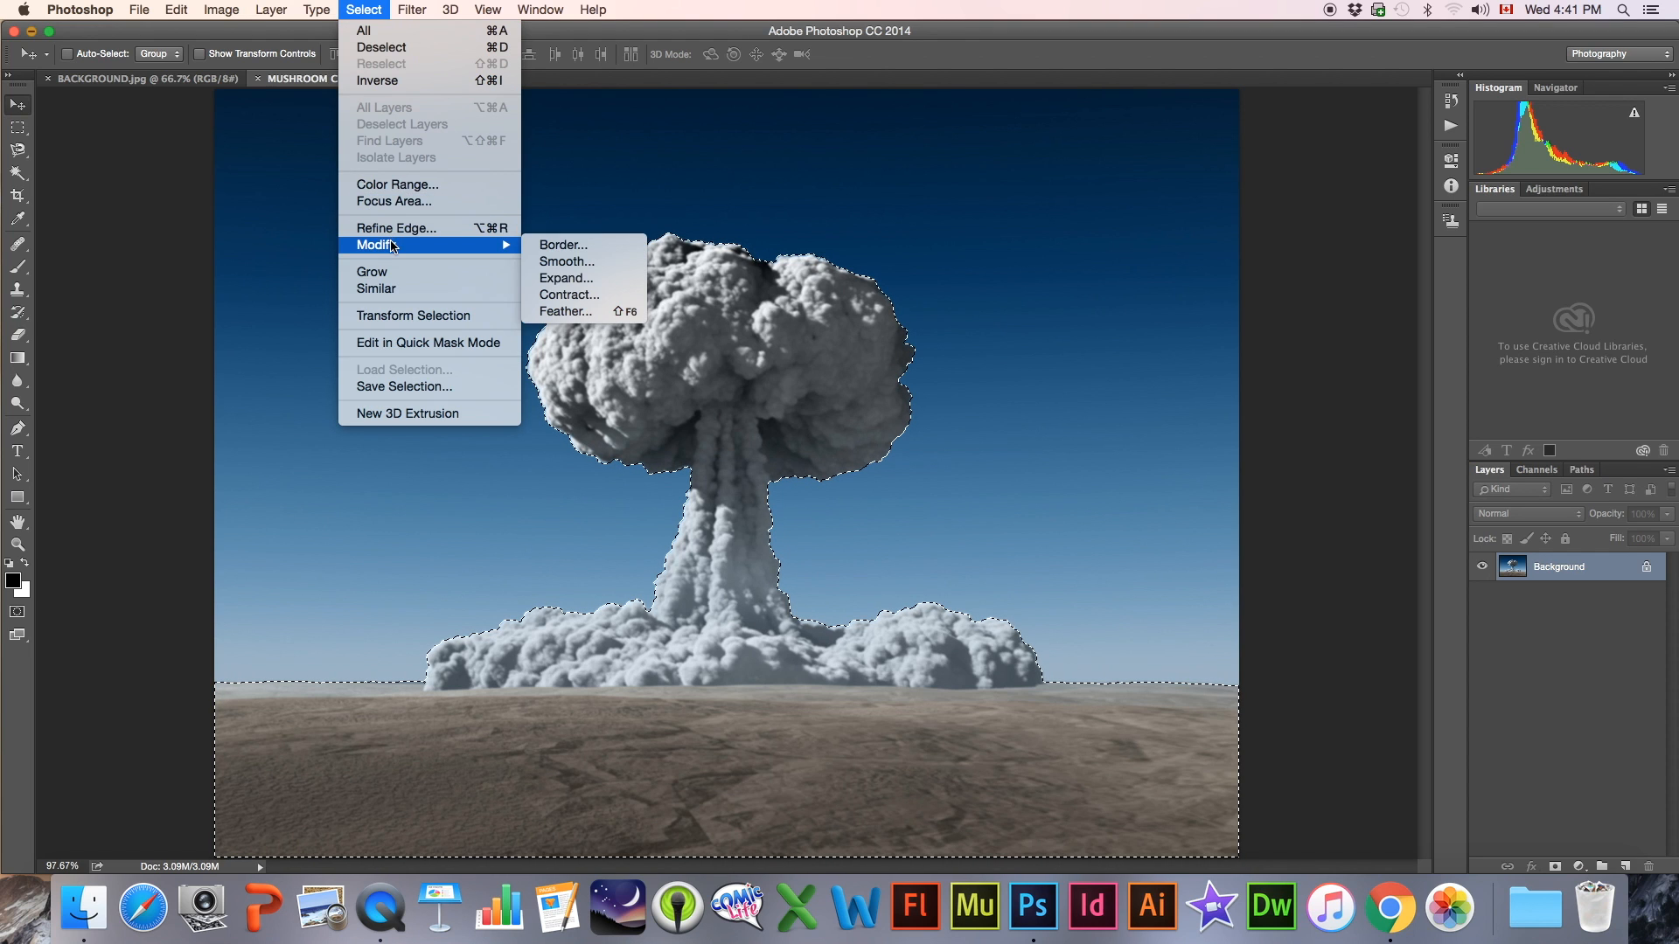
pyautogui.click(567, 296)
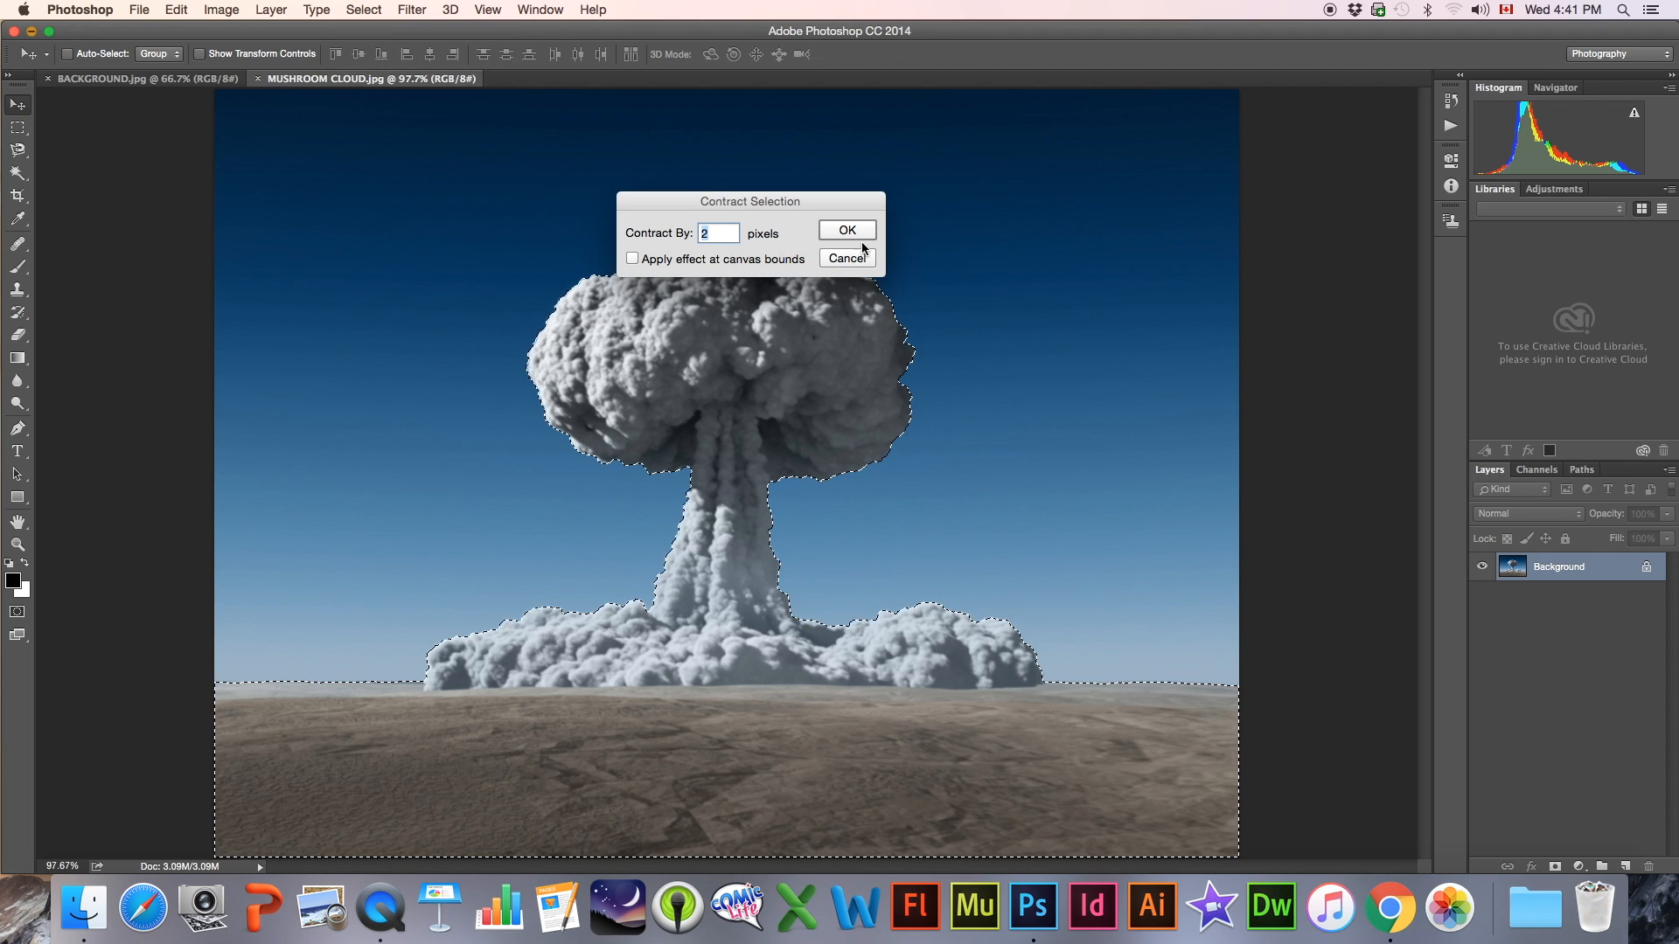
pyautogui.click(848, 231)
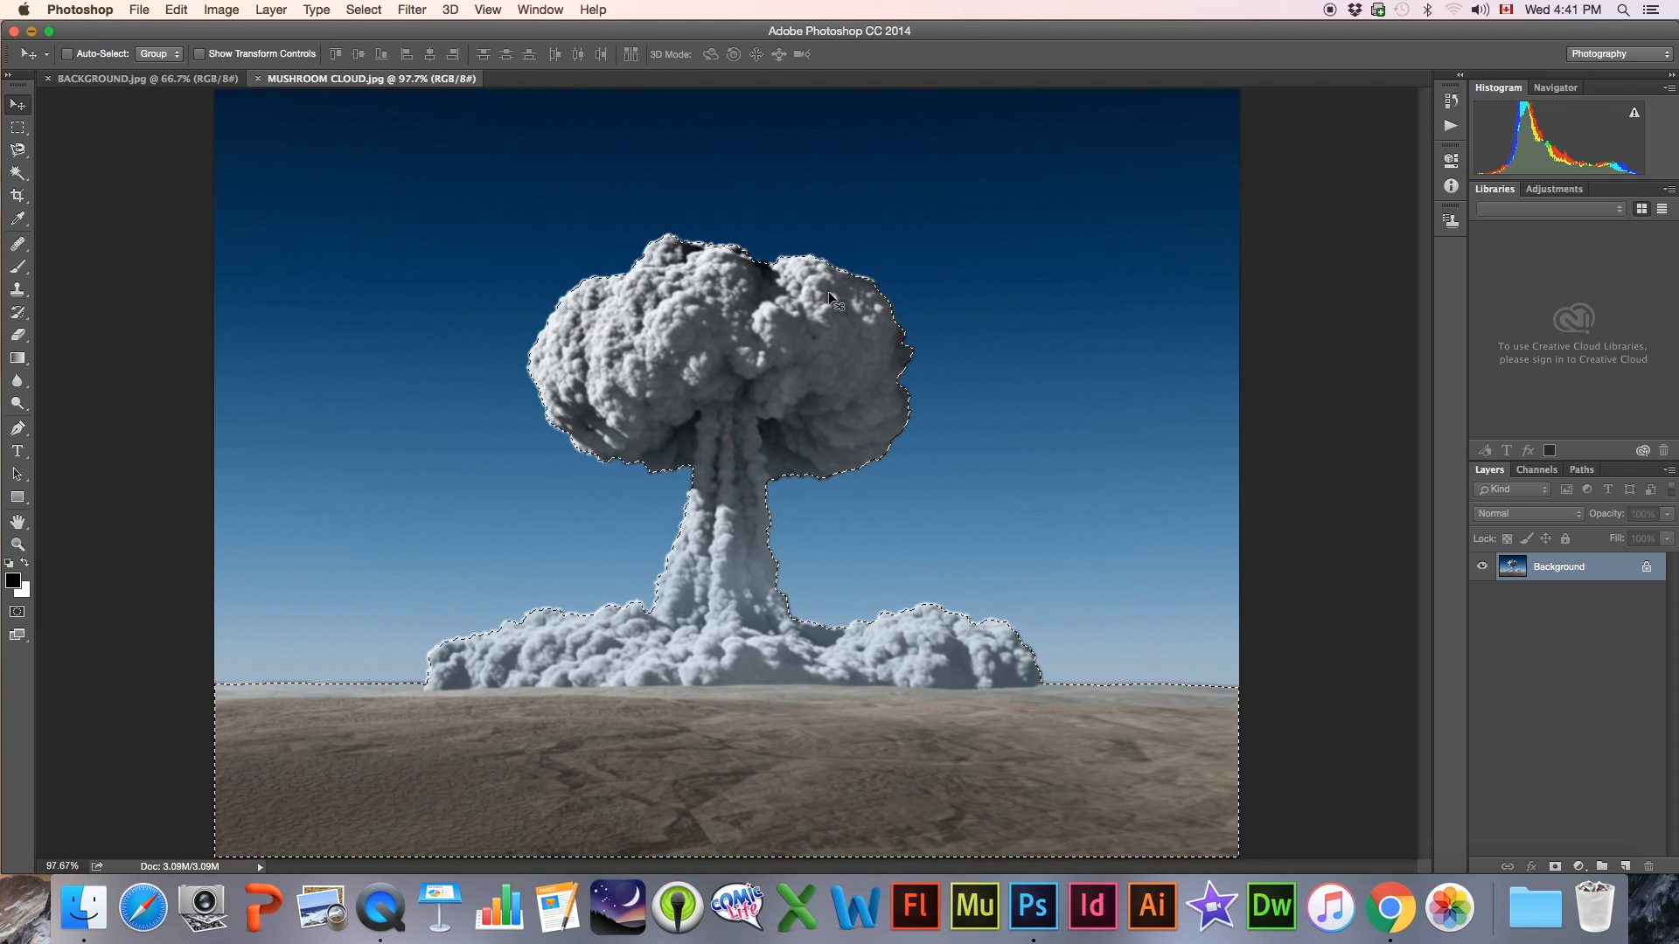
# Check the contracted selection's edge along the cloud and feather the selection
pyautogui.click(18, 545)
pyautogui.moveTo(856, 269); pyautogui.dragTo(979, 282)
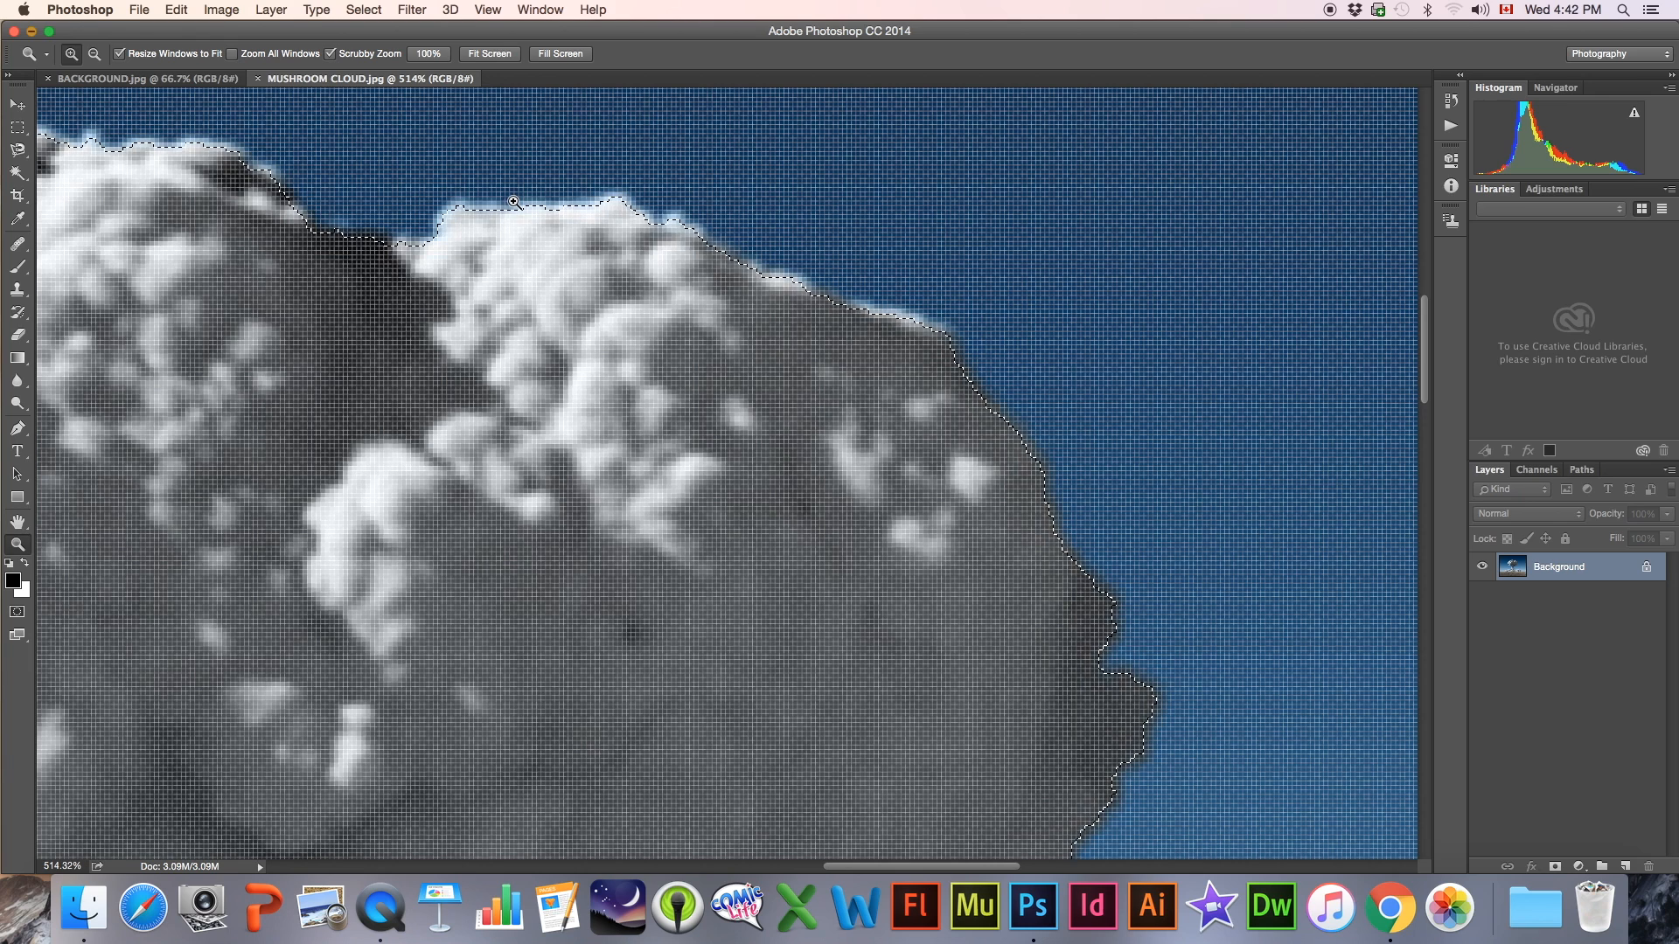
pyautogui.moveTo(794, 376); pyautogui.dragTo(695, 375)
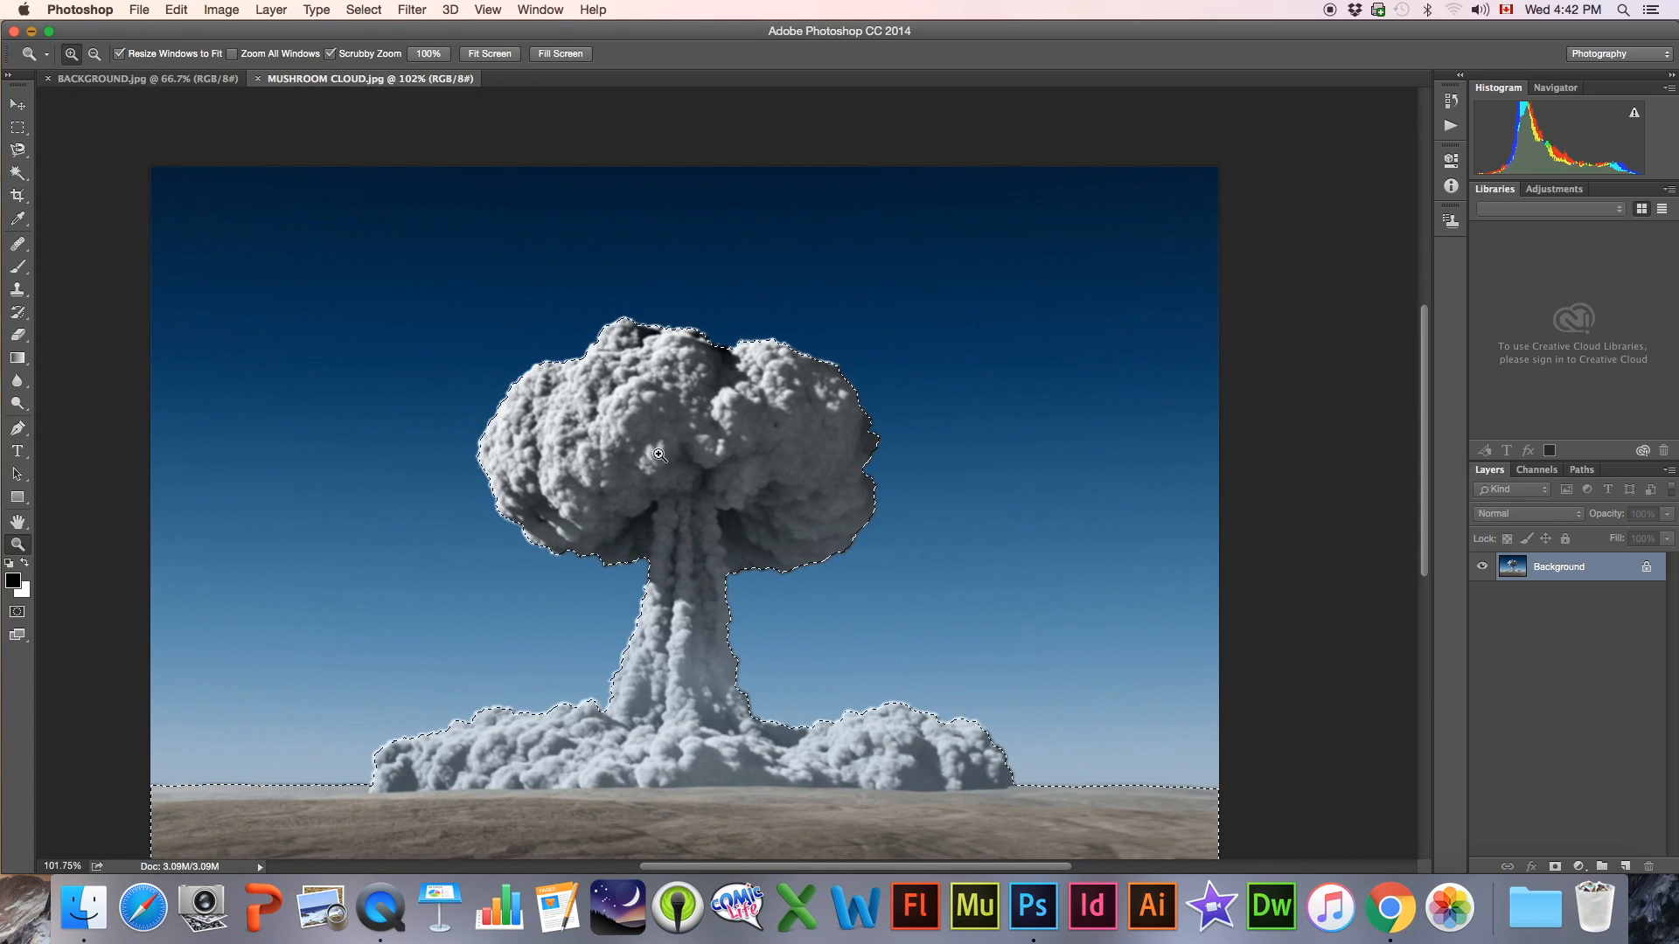
pyautogui.click(368, 9)
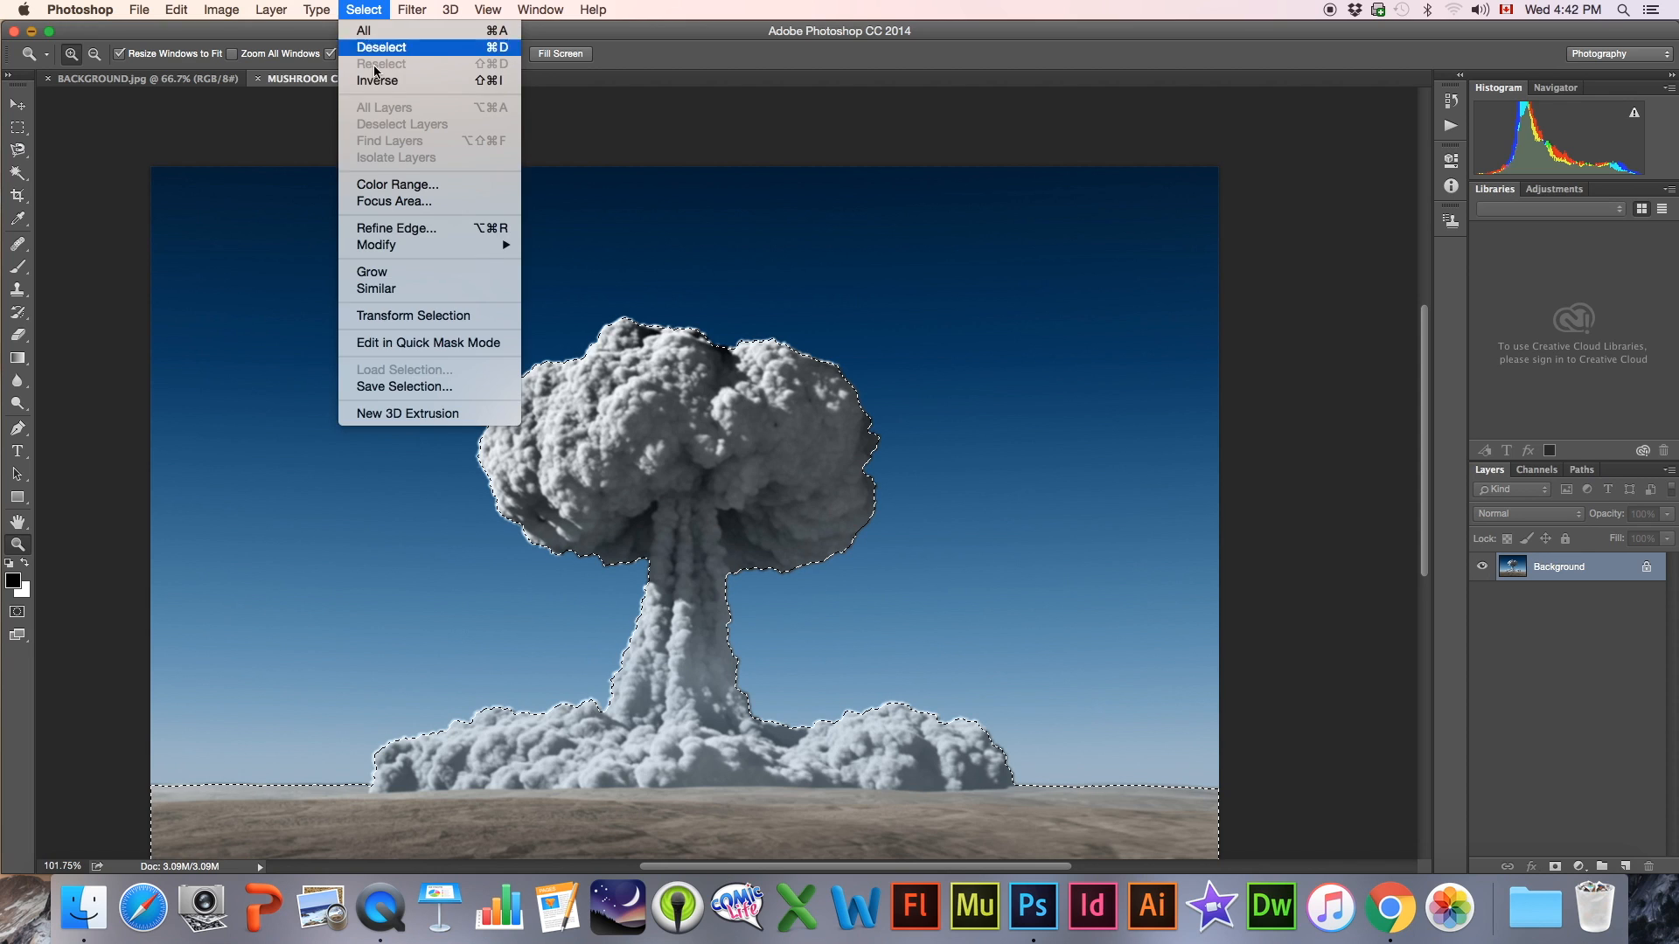
pyautogui.moveTo(401, 246)
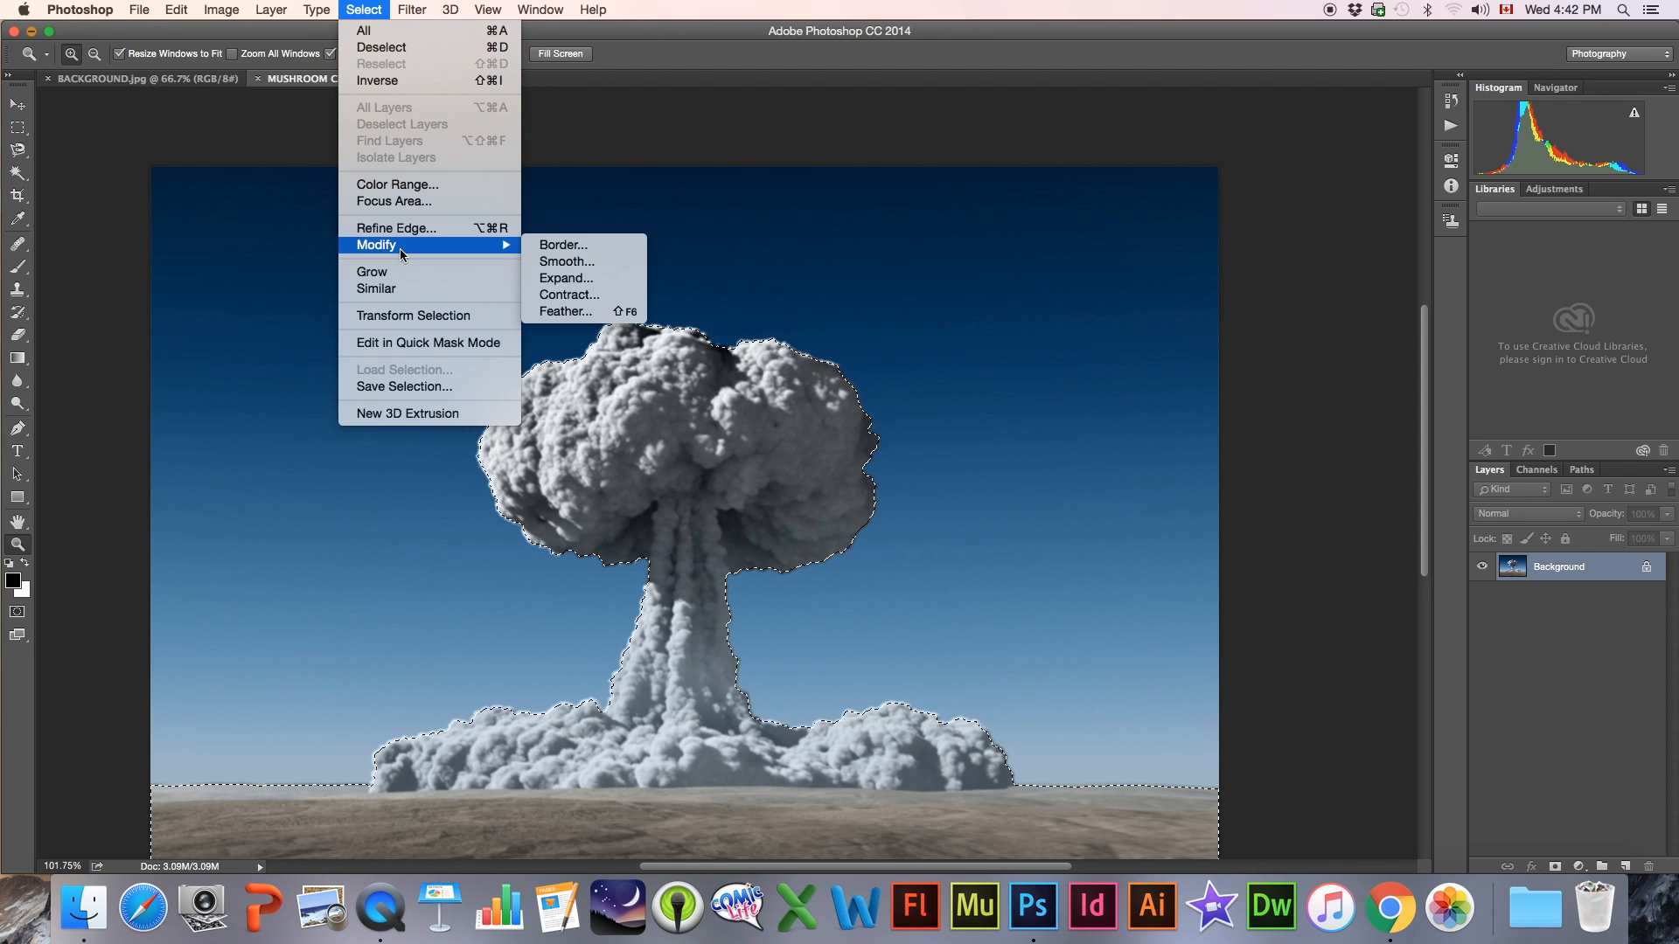
pyautogui.click(583, 313)
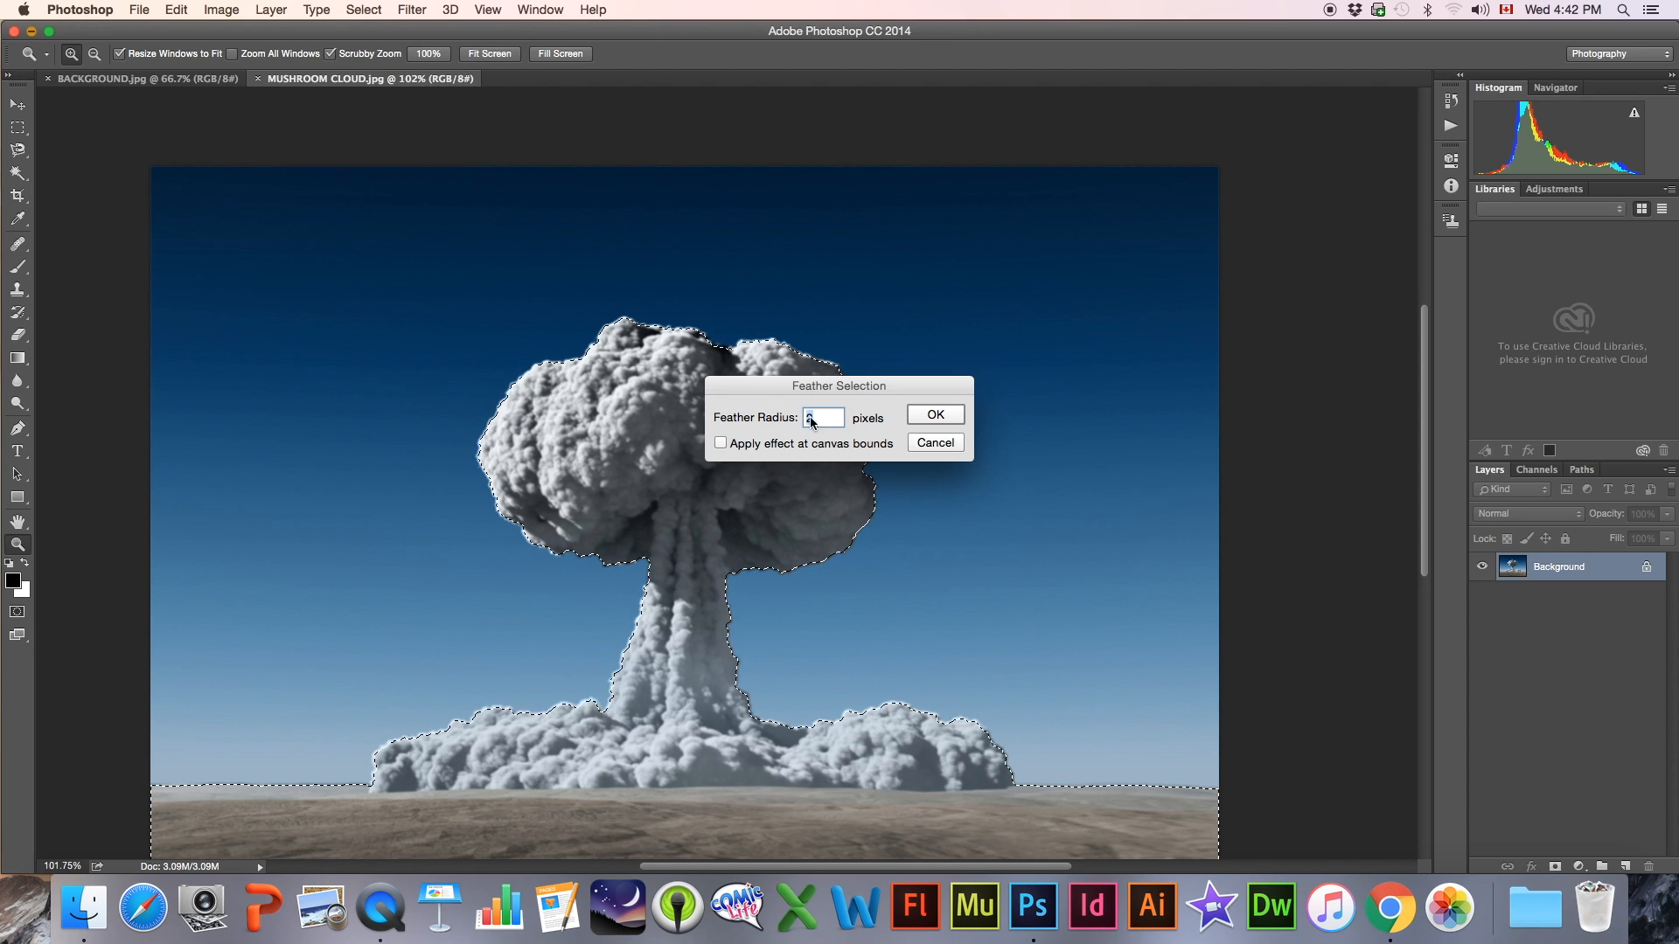
pyautogui.click(934, 416)
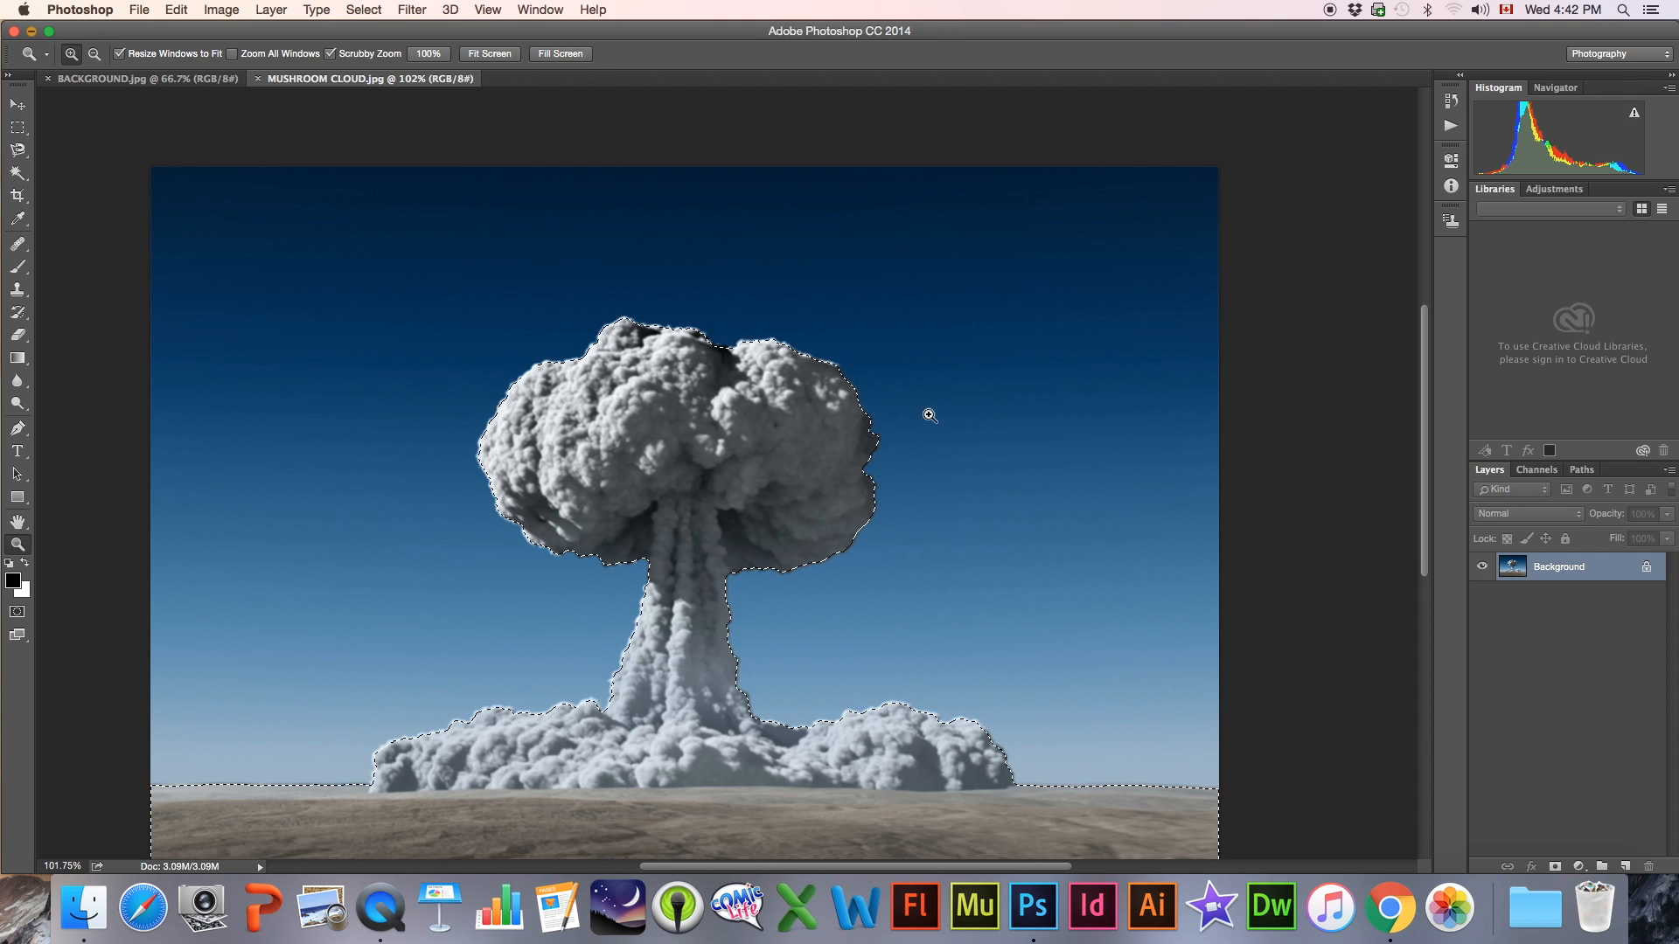
# Move the selected pixels up and to the left, inspect the feathered cutout edge, and undo the move
pyautogui.press('v')
pyautogui.moveTo(694, 446); pyautogui.dragTo(475, 384)
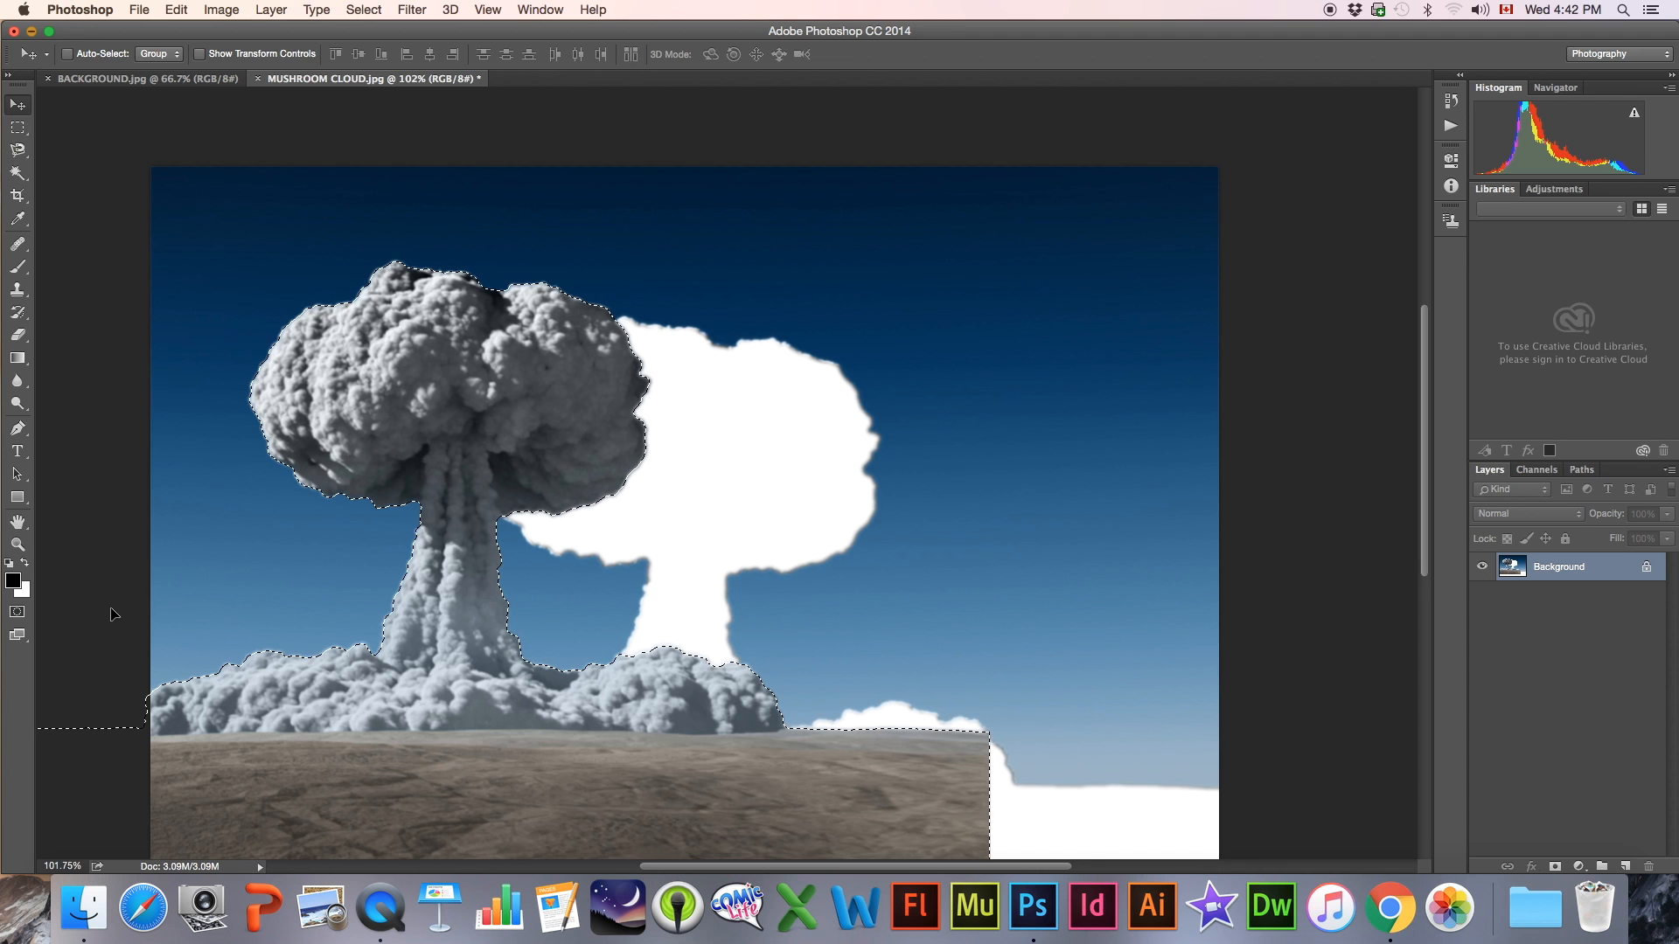
pyautogui.click(18, 546)
pyautogui.moveTo(782, 563); pyautogui.dragTo(862, 574)
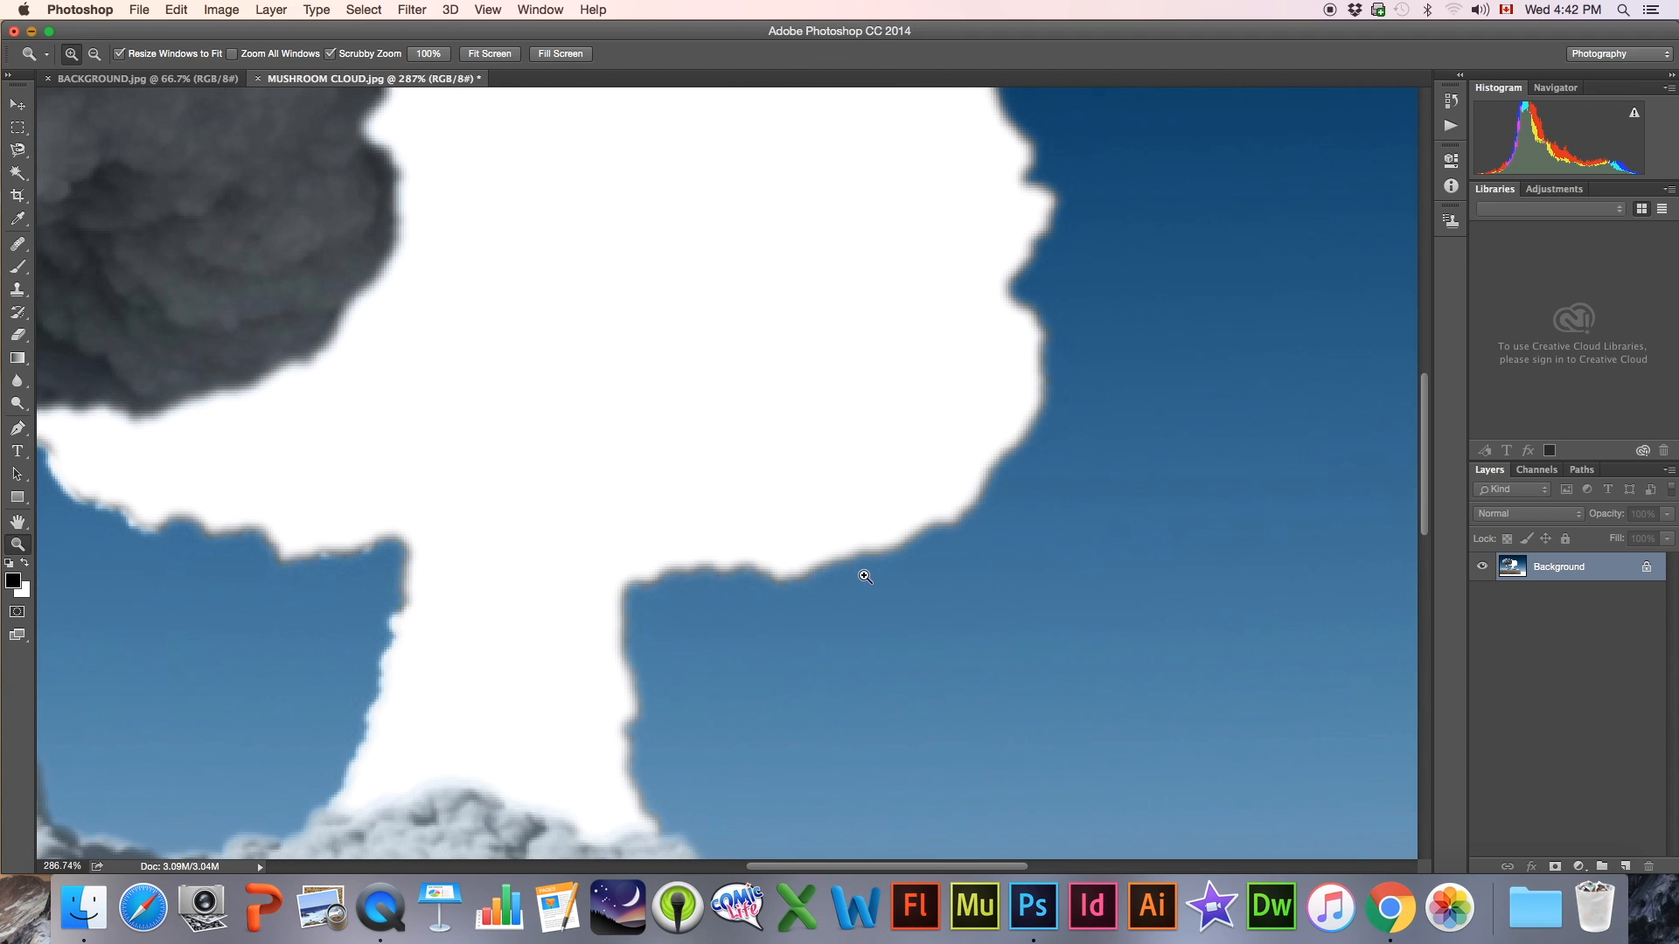
pyautogui.moveTo(588, 480); pyautogui.dragTo(410, 416)
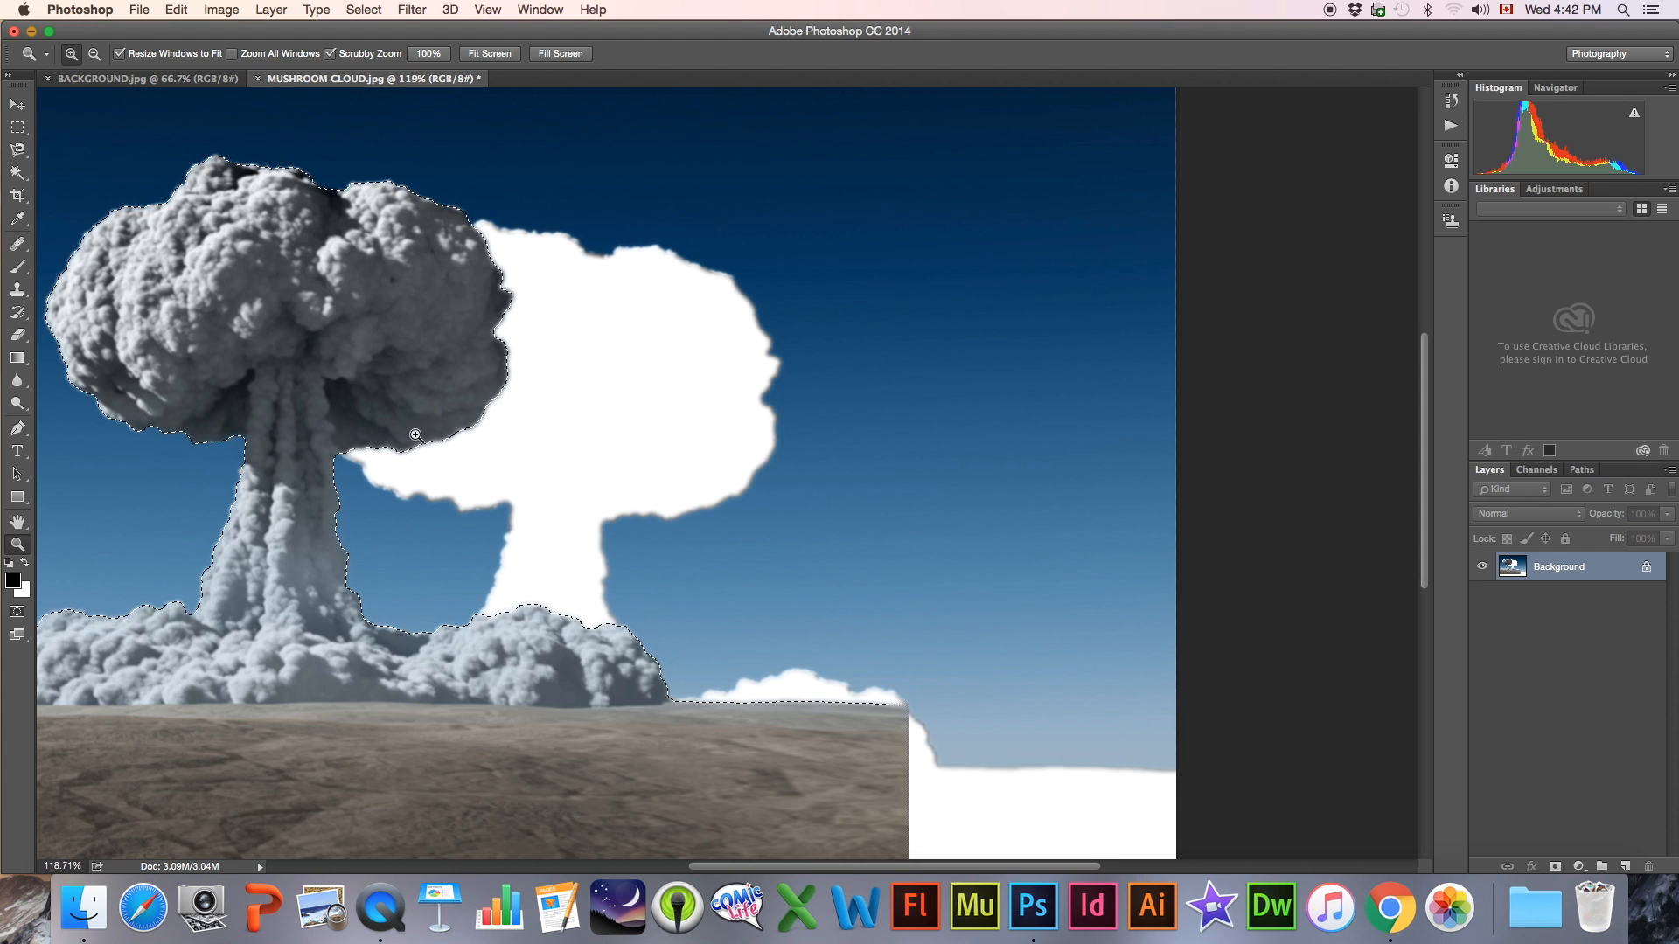
pyautogui.press('super+z')
# Bring the selected mushroom cloud and ground into BACKGROUND.jpg and place them over the left side of the city
pyautogui.moveTo(395, 447); pyautogui.dragTo(101, 138)
pyautogui.click(17, 104)
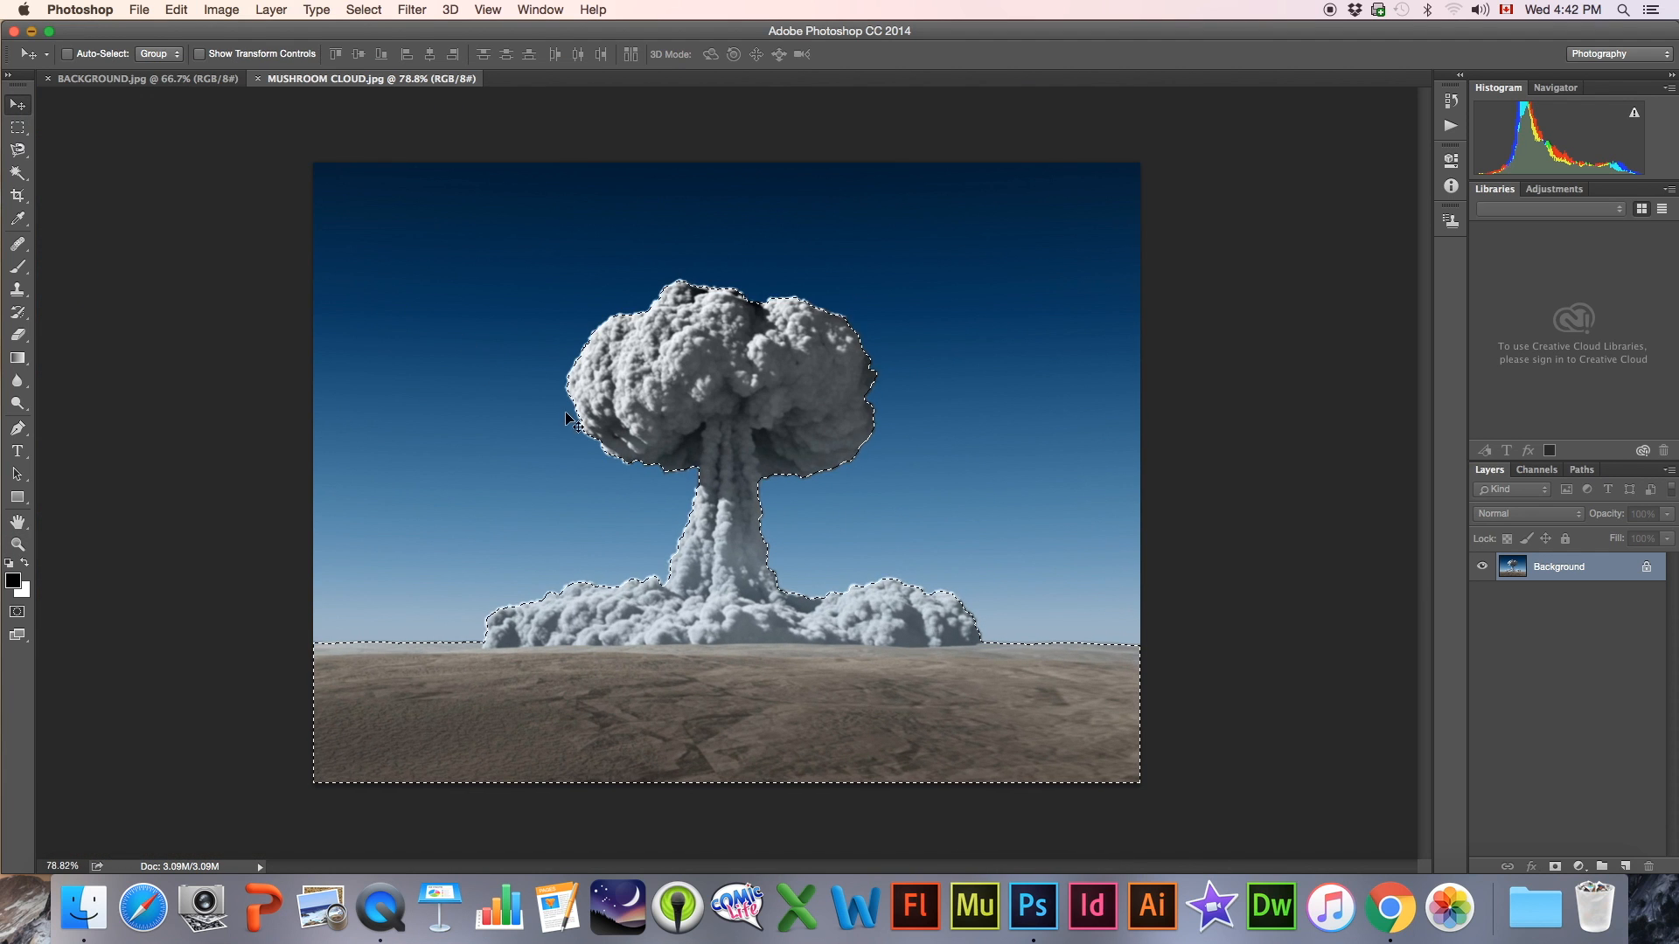
pyautogui.moveTo(739, 392); pyautogui.dragTo(181, 85)
pyautogui.moveTo(369, 448); pyautogui.dragTo(371, 391)
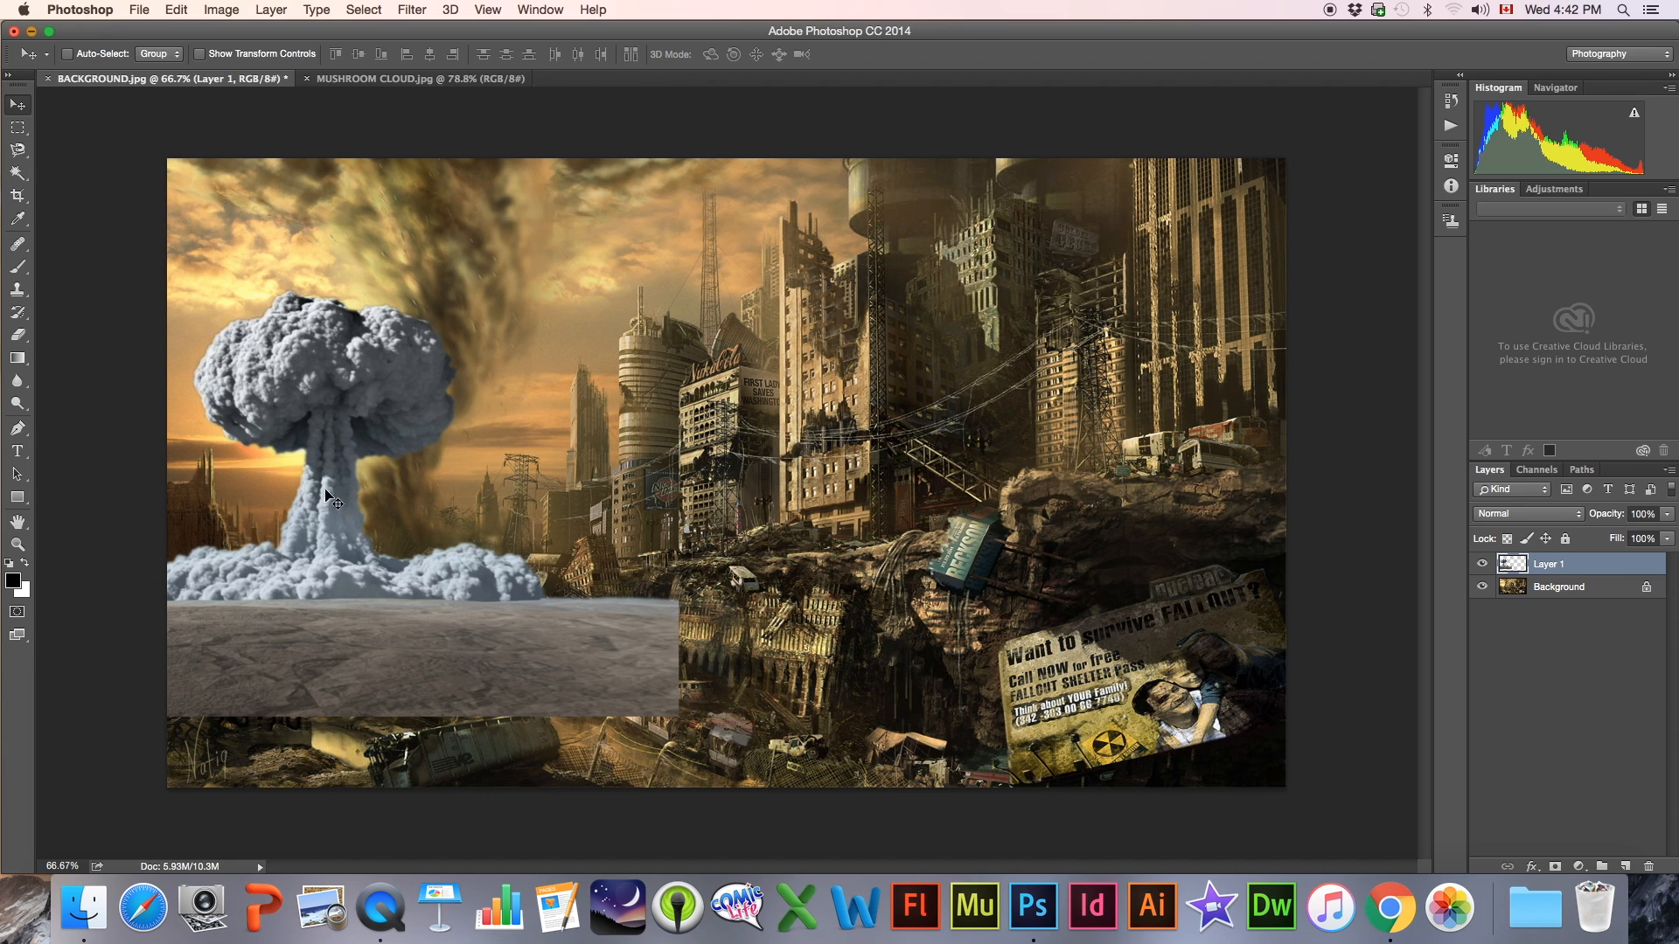
# Scale up the mushroom cloud layer with Free Transform and shift it to the left edge of the image
pyautogui.press('super+t')
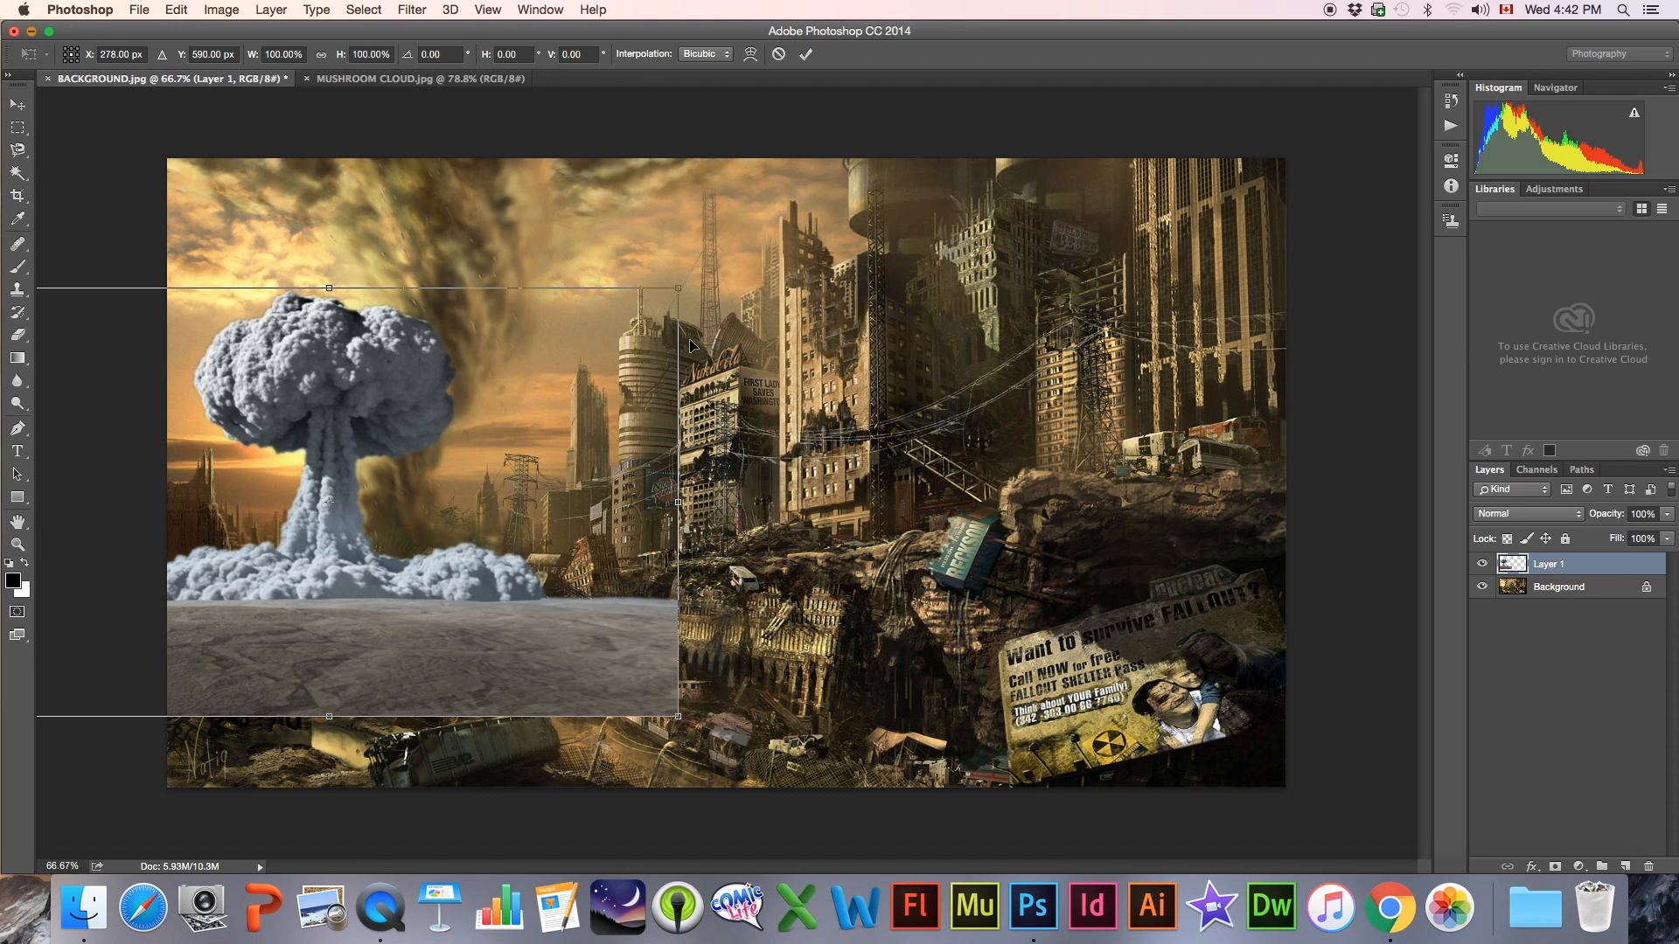
pyautogui.moveTo(676, 290); pyautogui.dragTo(822, 200)
pyautogui.moveTo(457, 324); pyautogui.dragTo(357, 325)
pyautogui.press('Return')
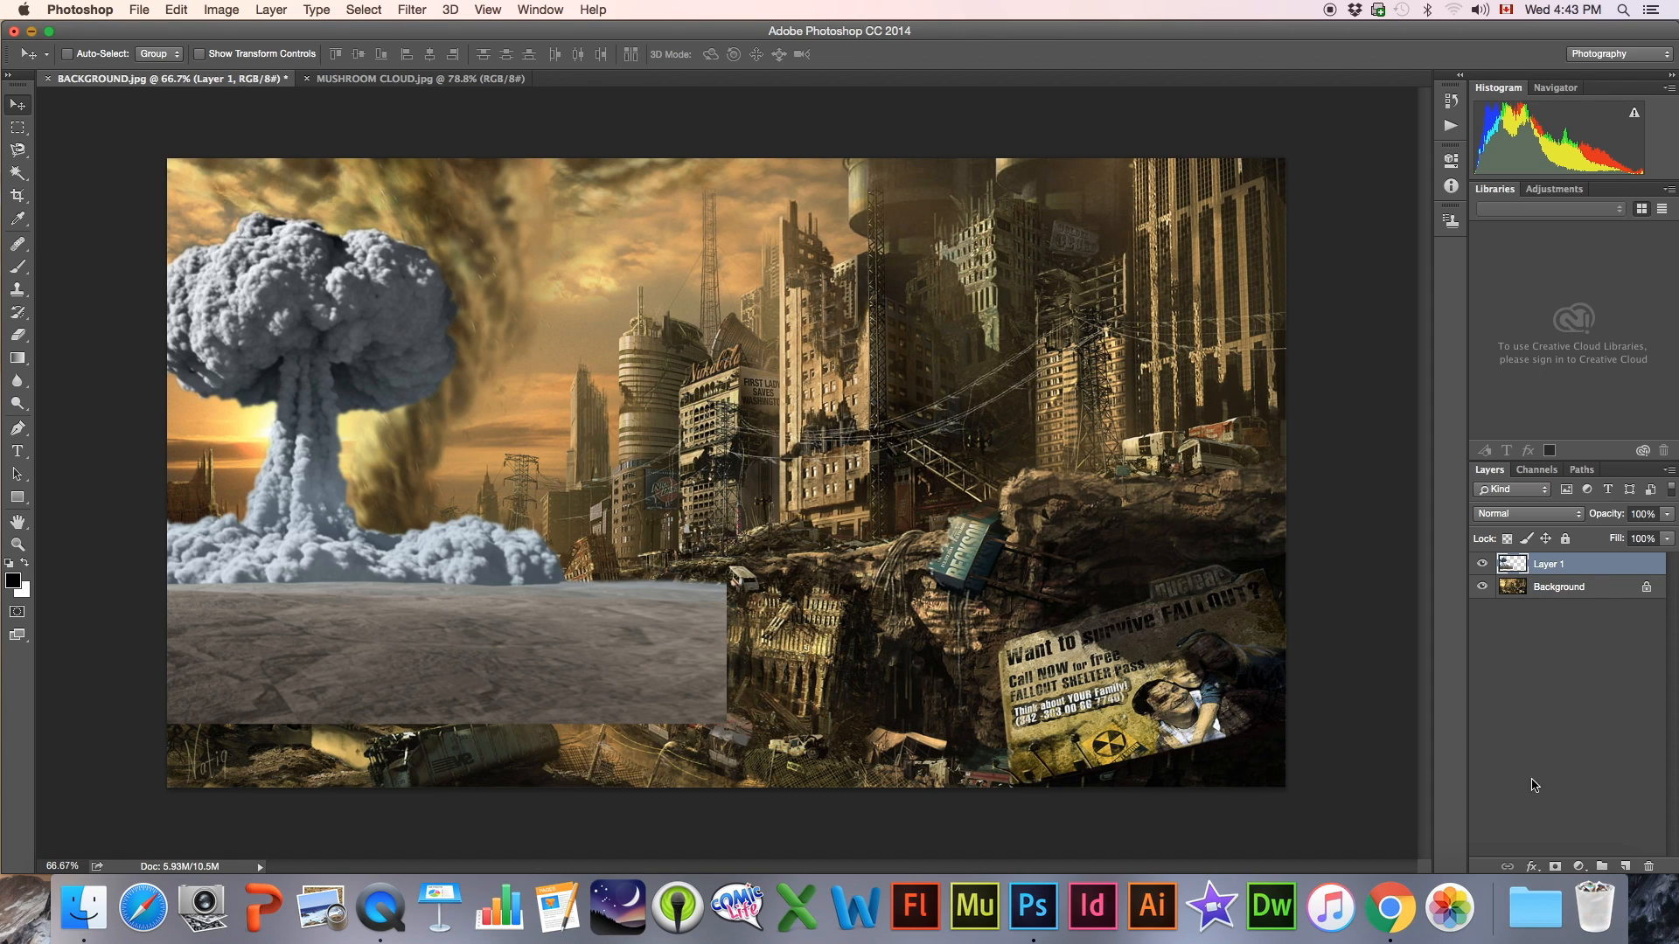
# Add a layer mask to the mushroom cloud layer and set a low hardness for the Pencil tool's tip
pyautogui.click(1554, 868)
pyautogui.click(17, 268)
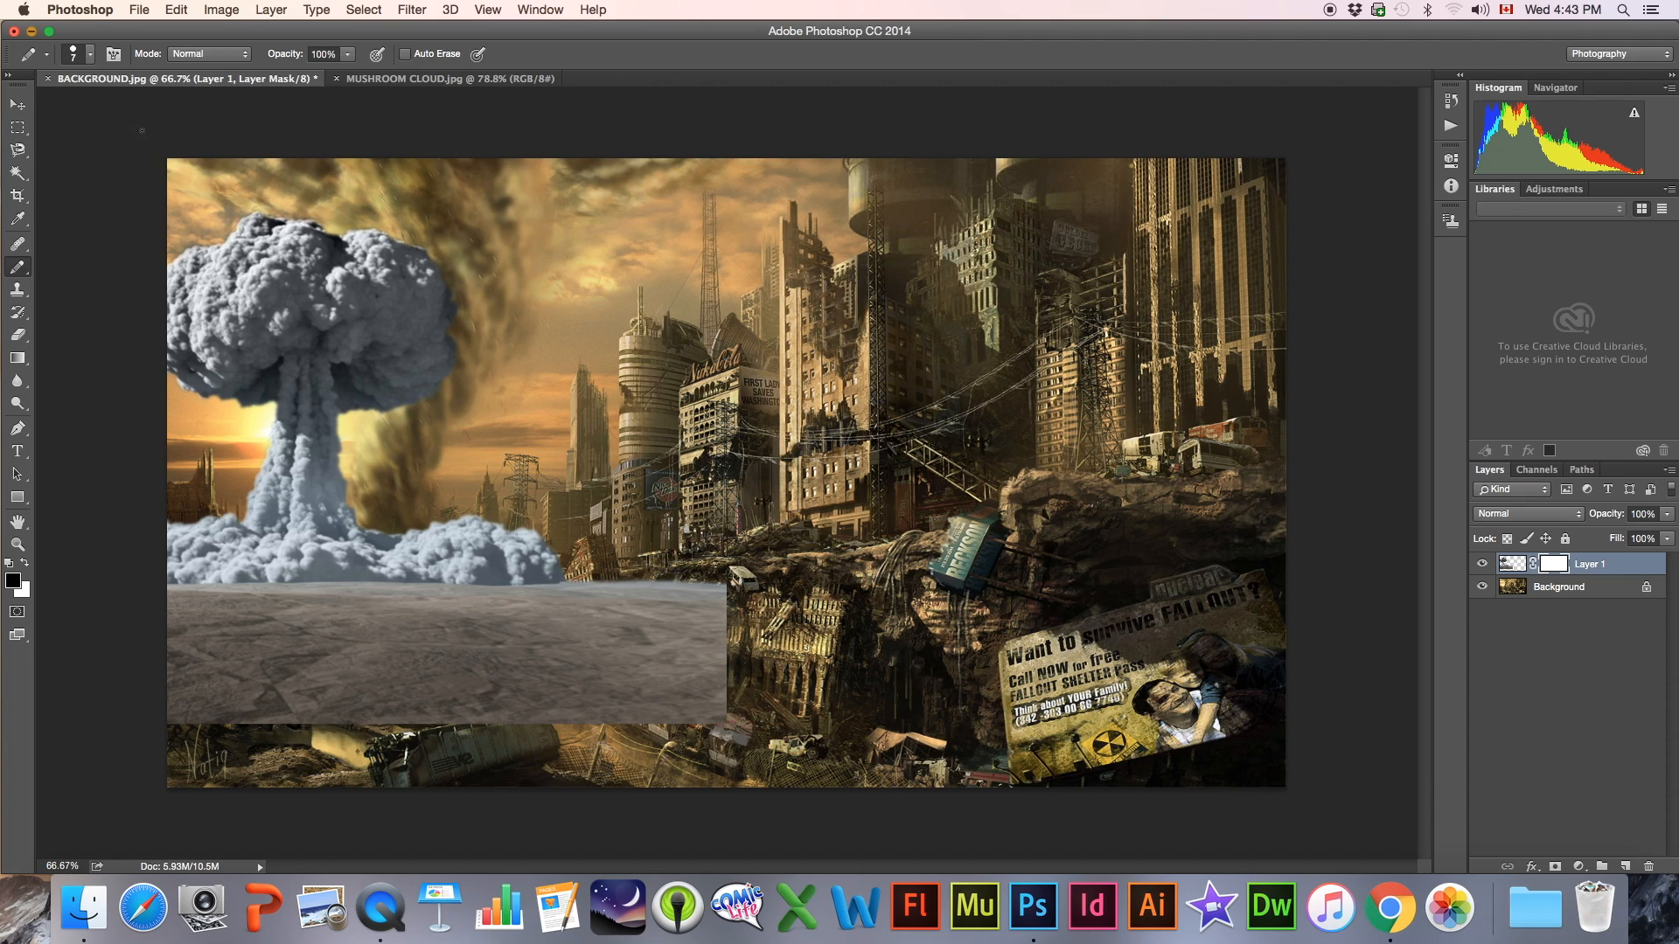
pyautogui.click(77, 55)
pyautogui.click(138, 149)
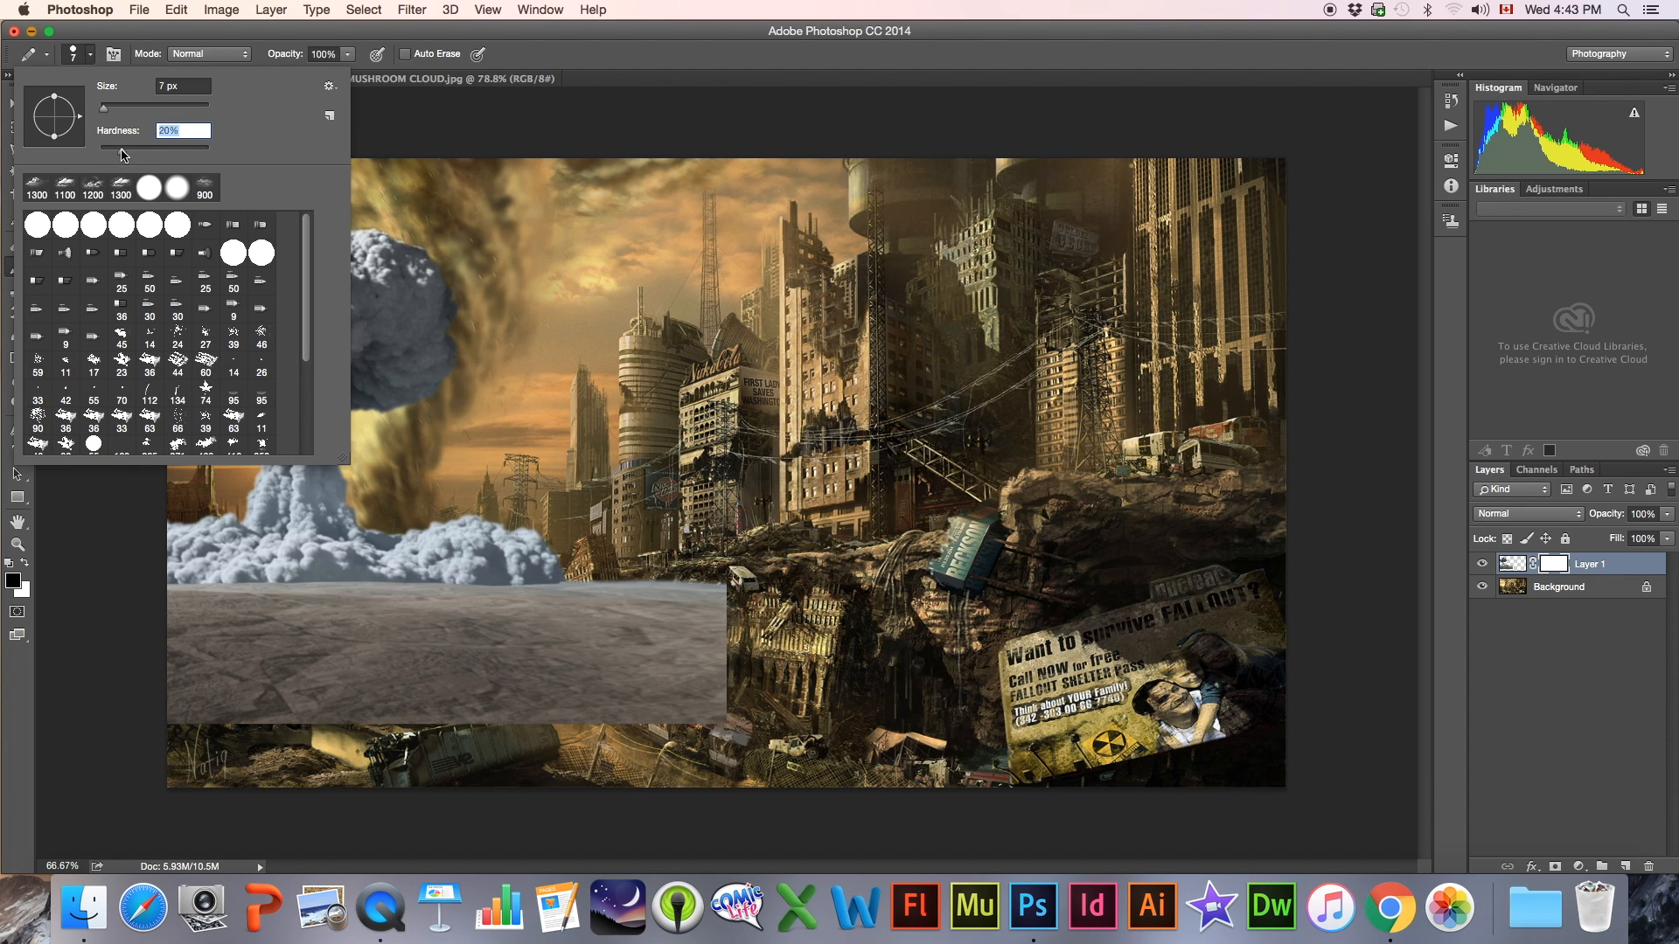
pyautogui.click(75, 60)
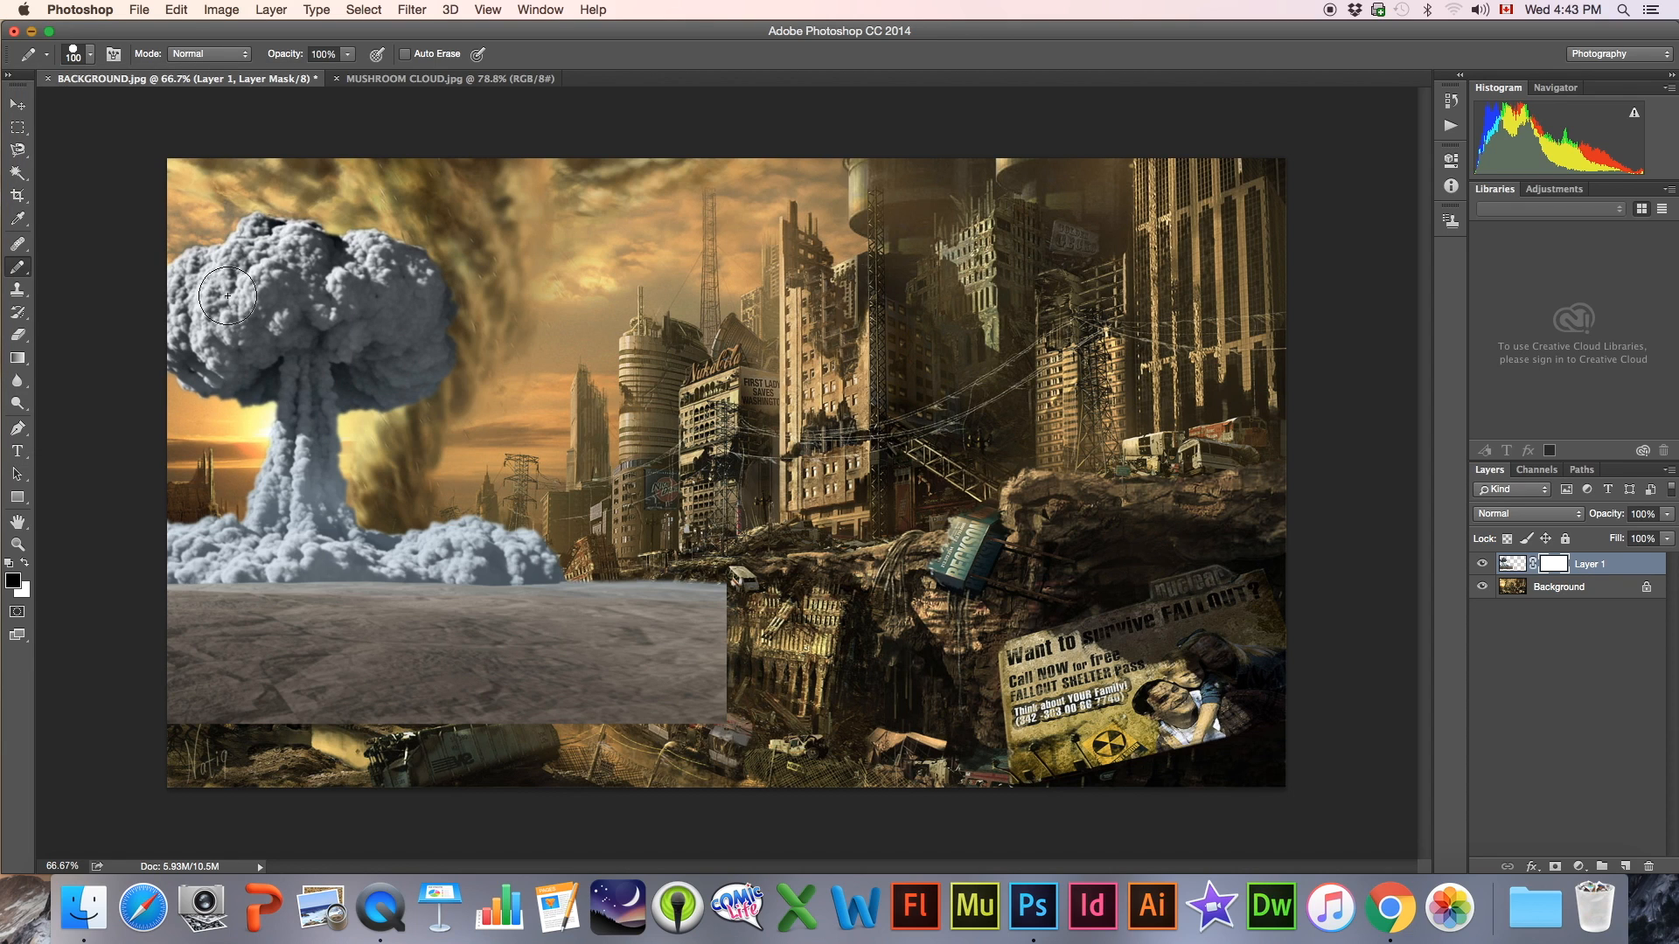
# Enlarge the pencil tip to 150 px and mask out the far-left part of the cloud's base
pyautogui.press(']')
pyautogui.moveTo(191, 539); pyautogui.dragTo(183, 541)
pyautogui.press('[')
pyautogui.press(']')
pyautogui.press(']')
pyautogui.press(']')
pyautogui.press(']')
pyautogui.moveTo(207, 552); pyautogui.dragTo(206, 496)
pyautogui.moveTo(181, 541); pyautogui.dragTo(209, 556)
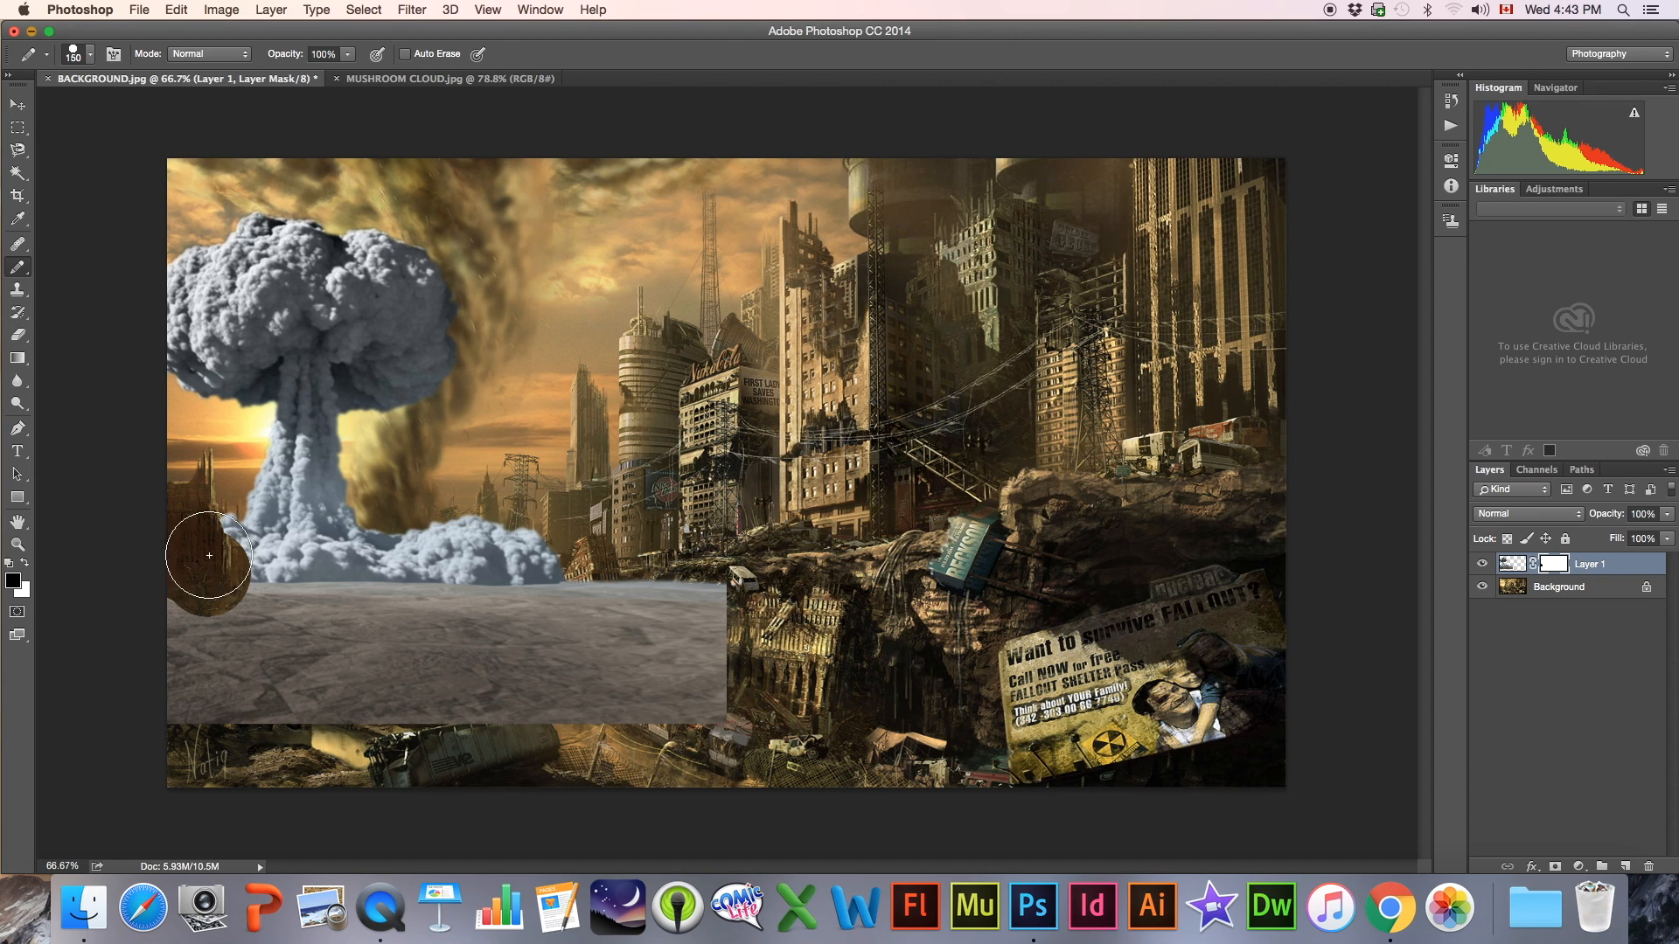
# Set the pencil tip's hardness to 22%
pyautogui.click(70, 54)
pyautogui.moveTo(124, 153); pyautogui.dragTo(116, 153)
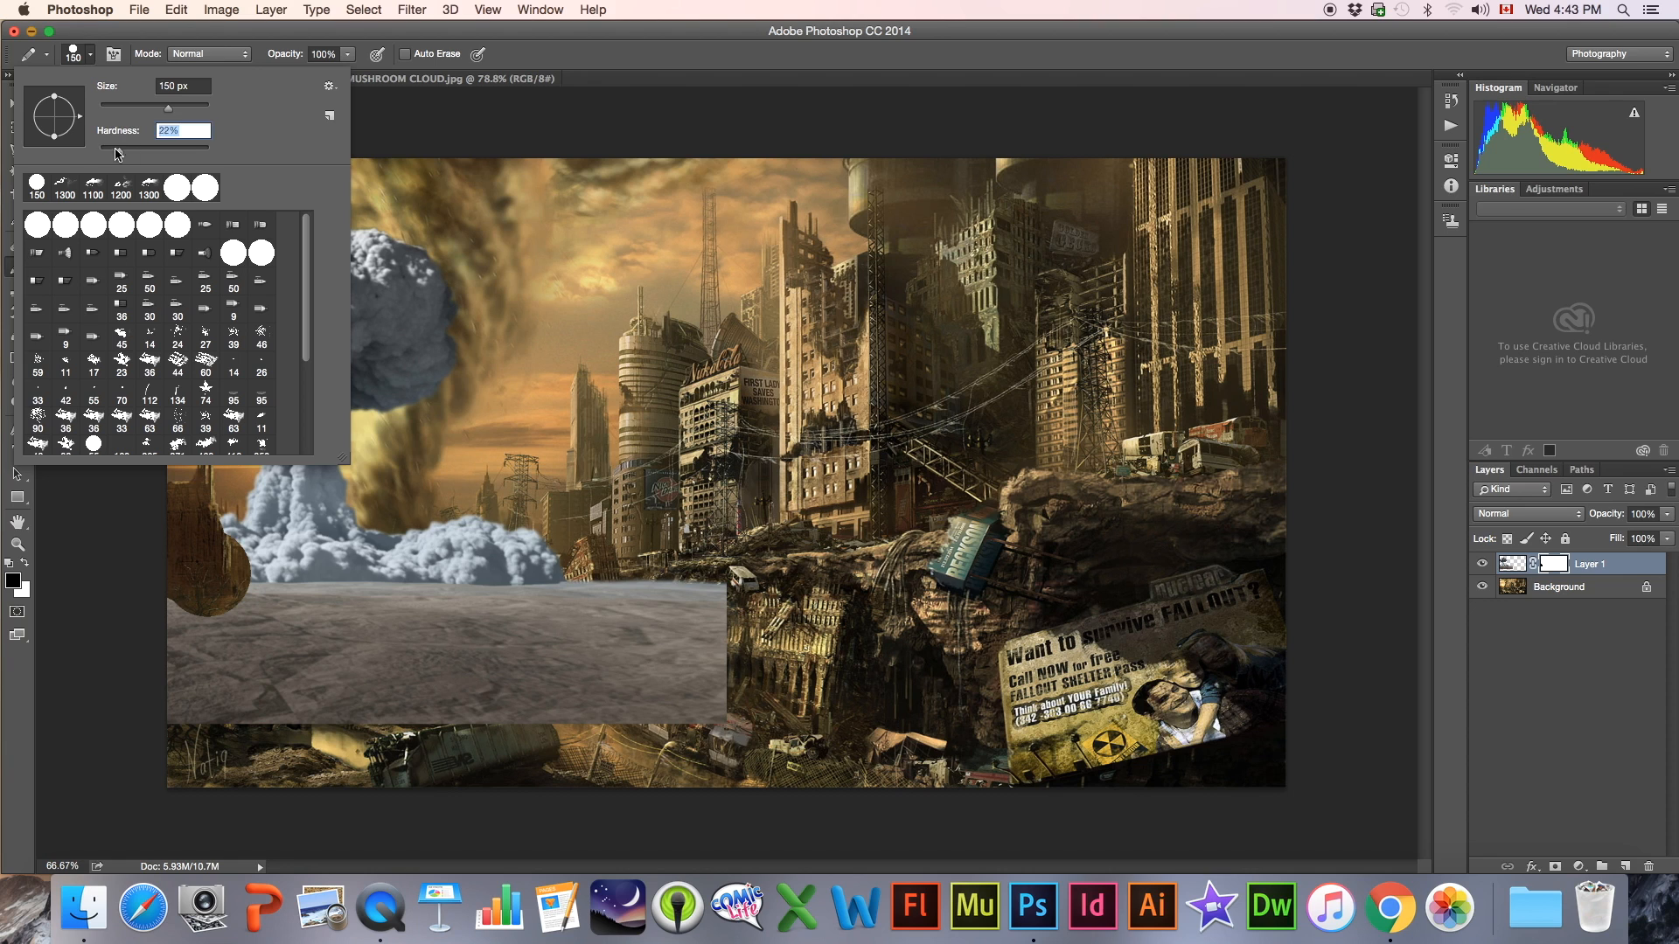
pyautogui.click(75, 58)
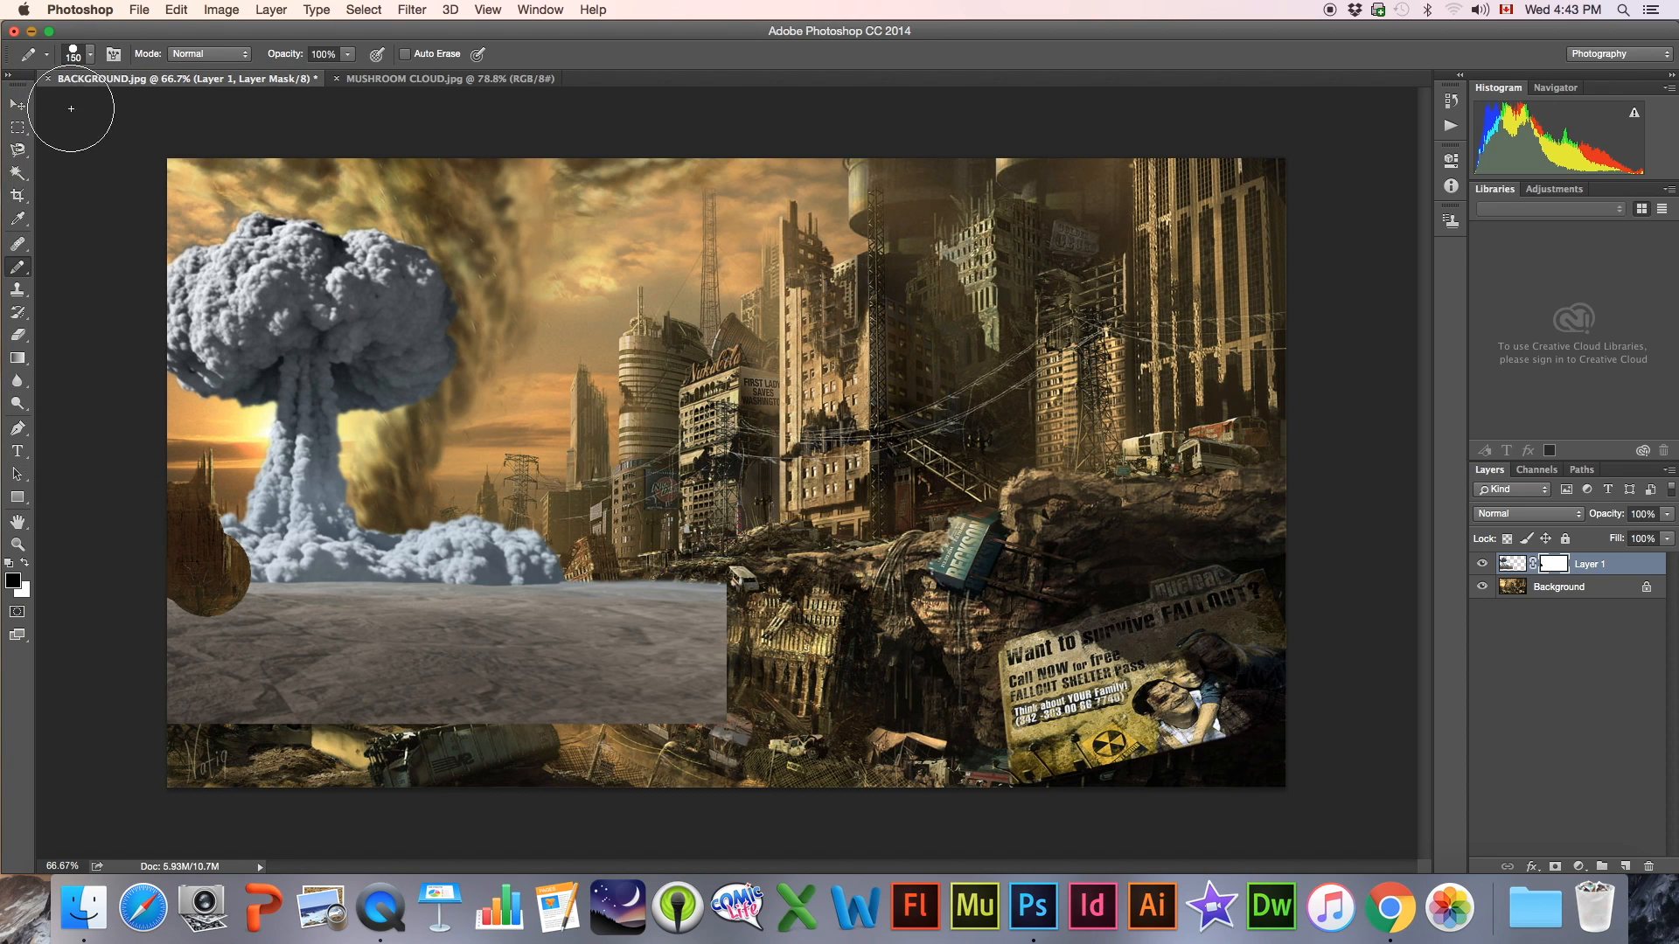
# Switch to the Brush tool and choose a soft round brush with 0% hardness
pyautogui.rightClick(21, 268)
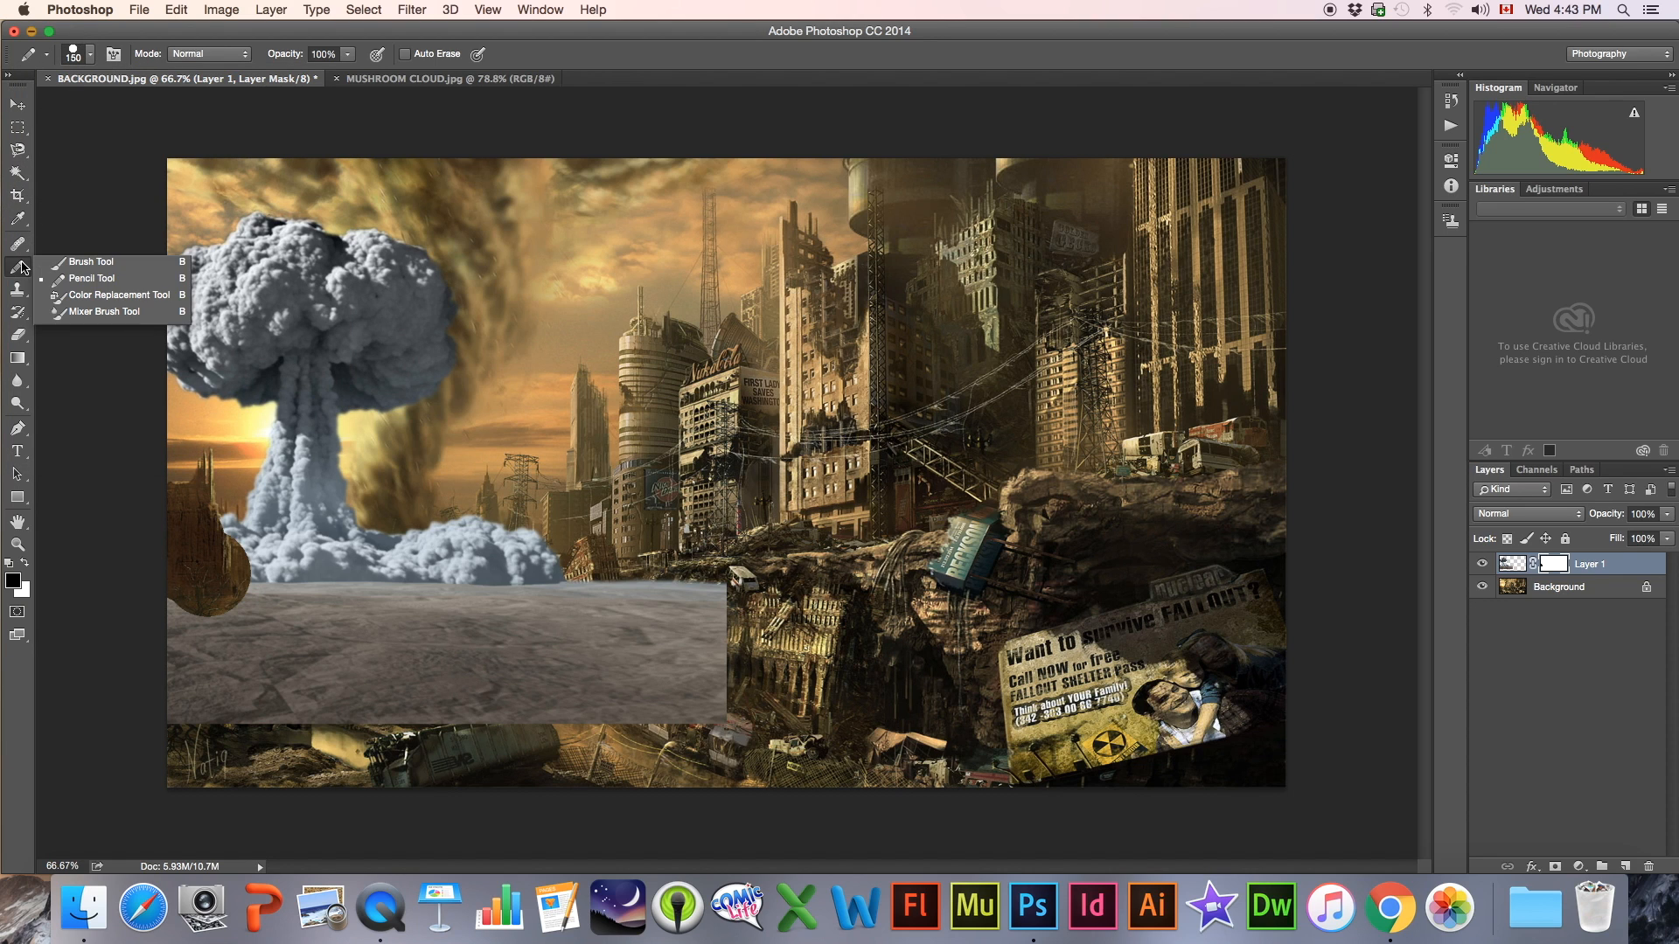
pyautogui.click(81, 266)
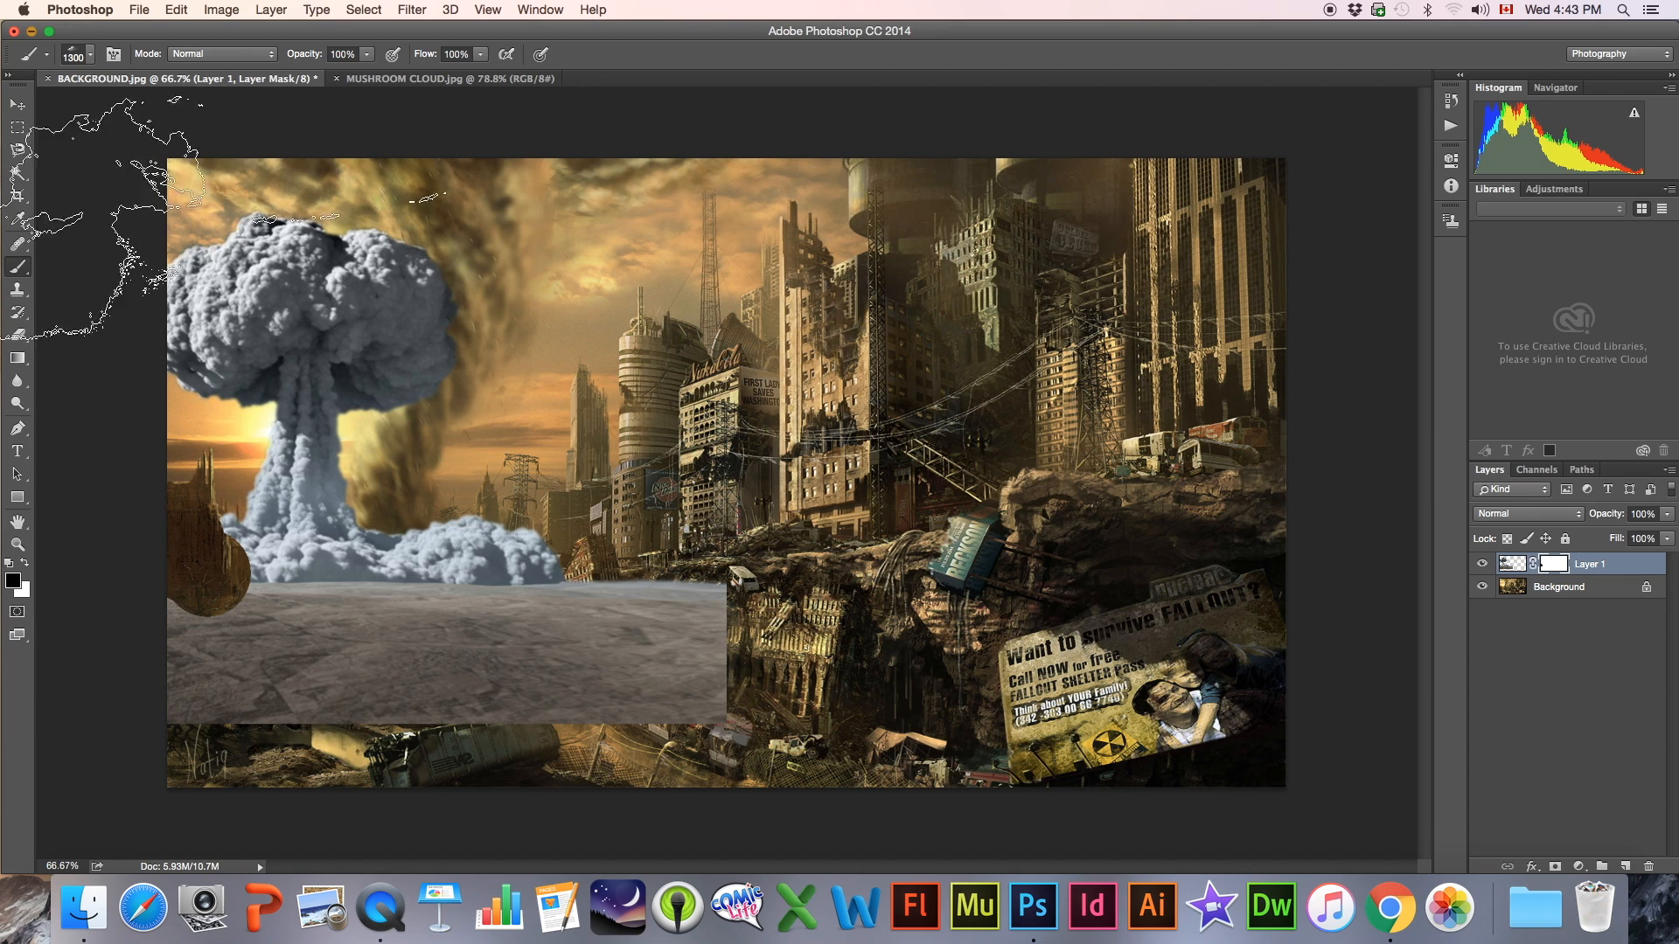
pyautogui.click(71, 58)
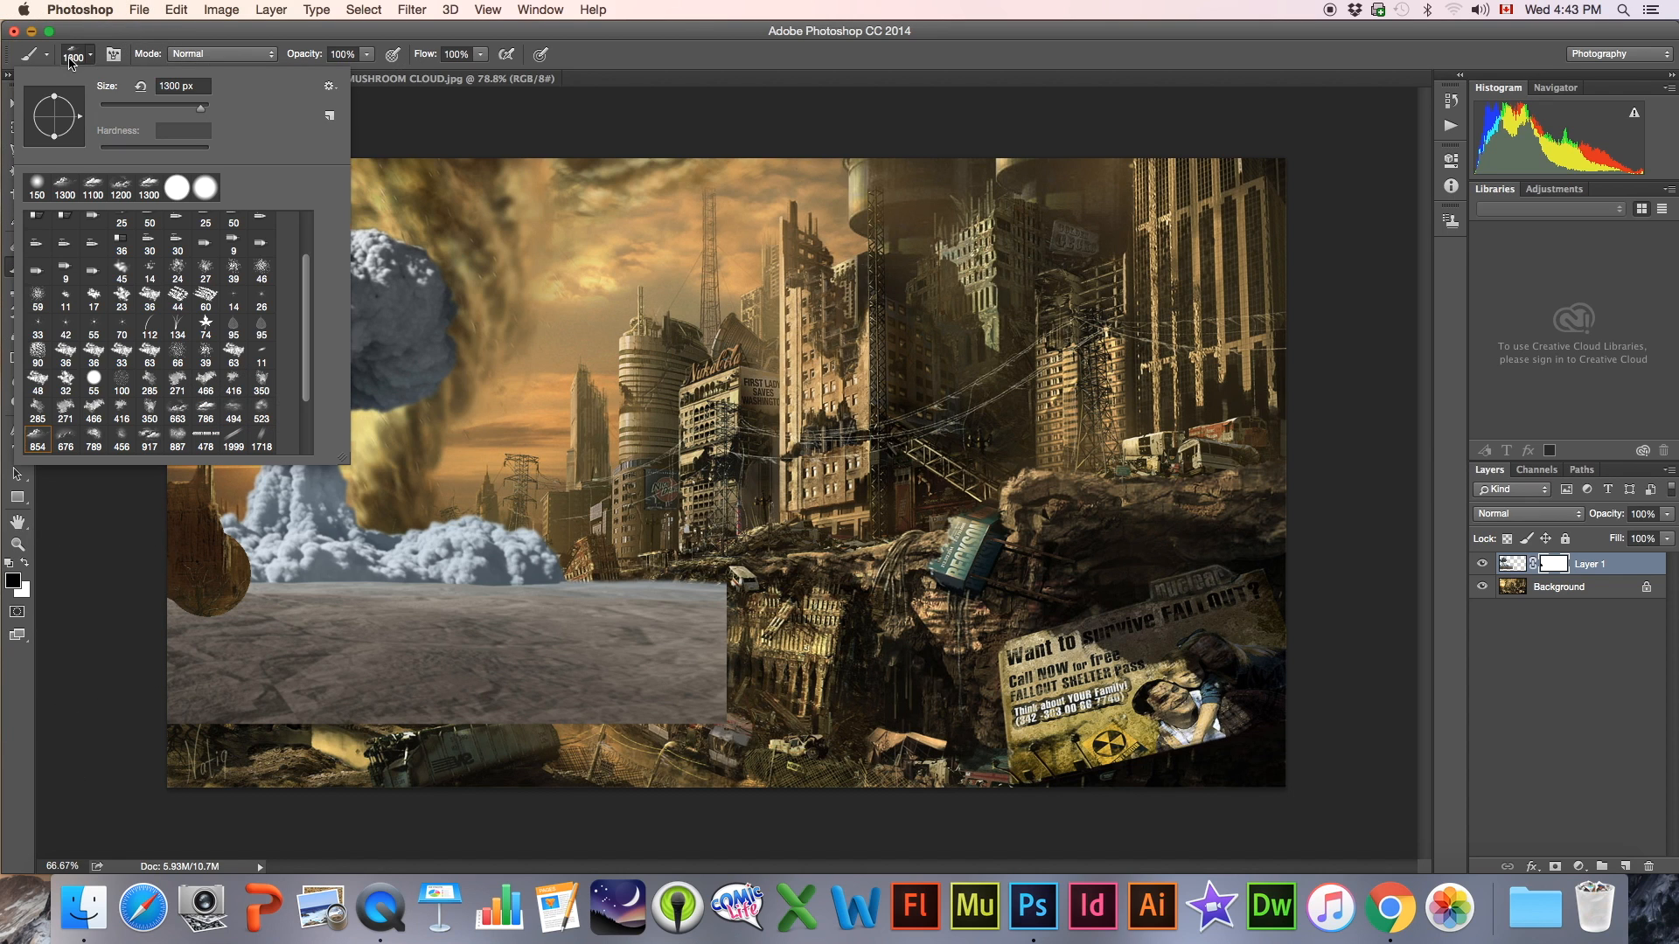
pyautogui.click(202, 183)
pyautogui.moveTo(188, 151); pyautogui.dragTo(134, 149)
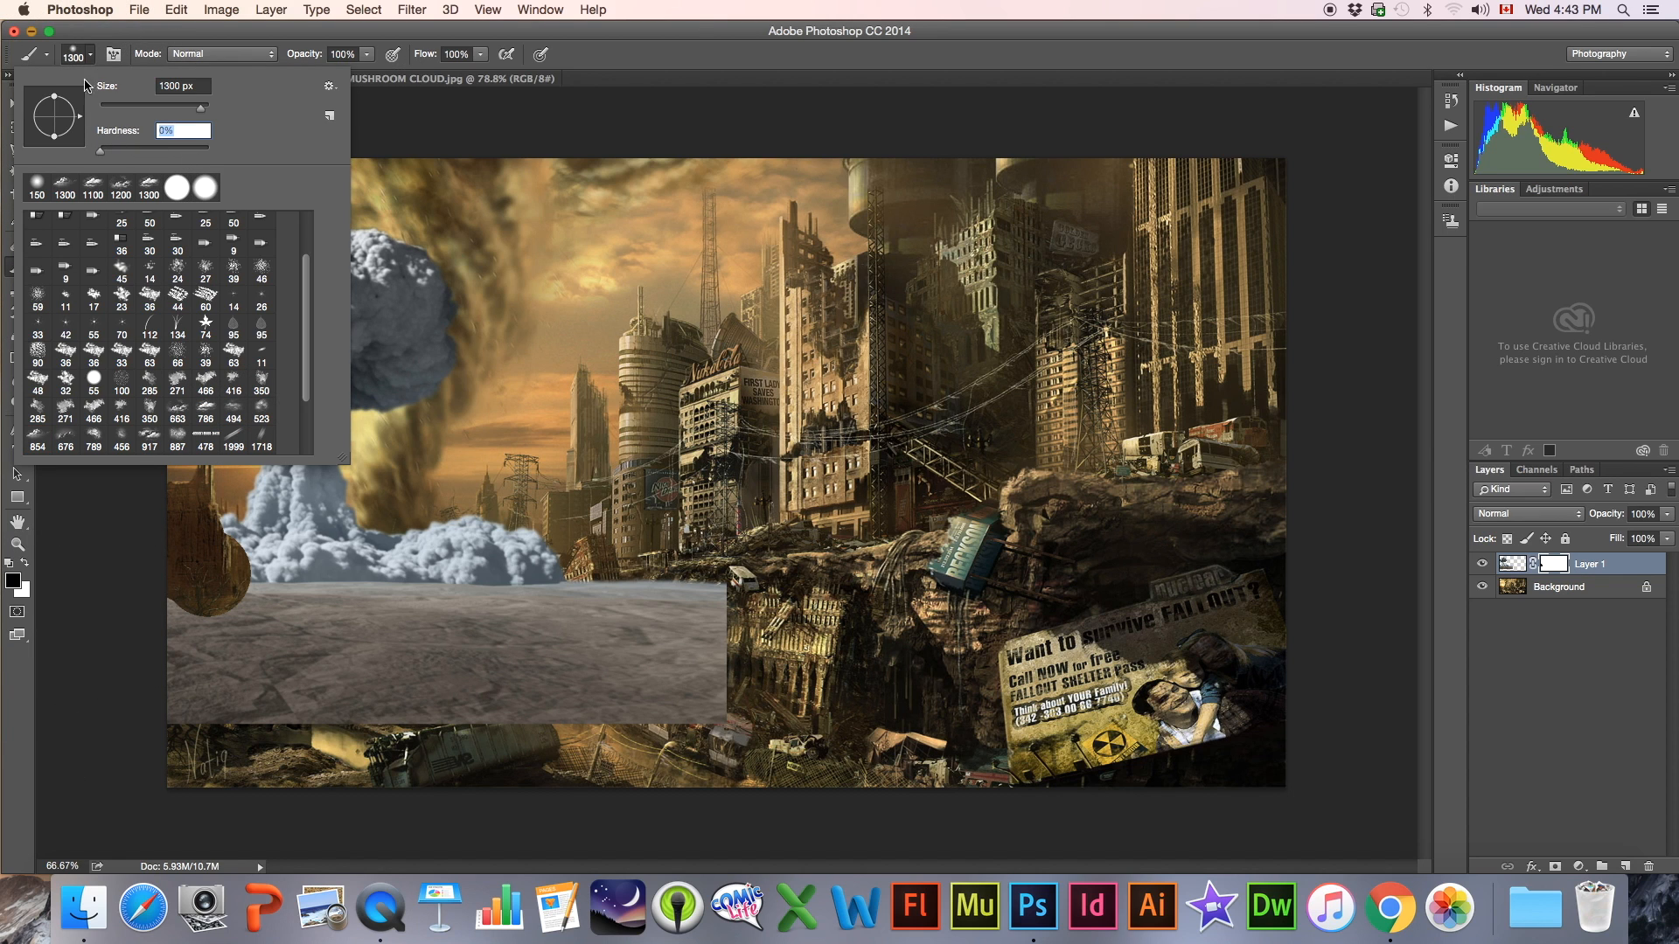
pyautogui.click(71, 55)
# Reduce the brush to 175 px and mask out the grey ground and the lower edge of the cloud
pyautogui.press('[')
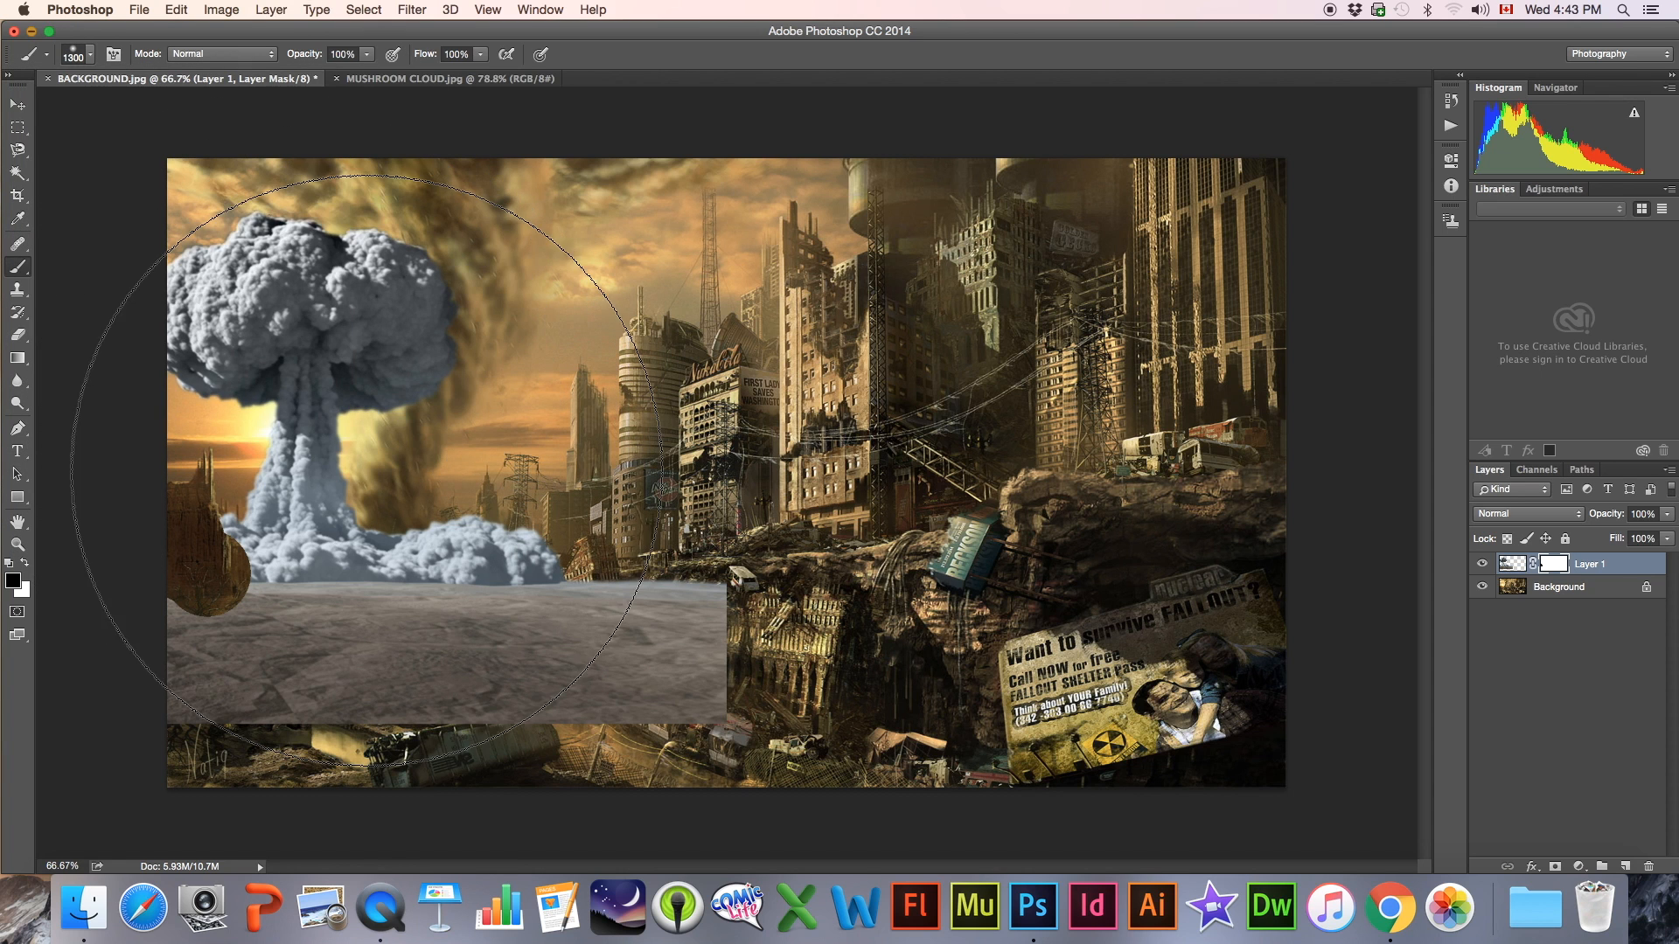
pyautogui.press('[')
pyautogui.press('[')
pyautogui.press('[')
pyautogui.press('[')
pyautogui.press('[')
pyautogui.press('[')
pyautogui.press('[')
pyautogui.press('[')
pyautogui.press('[')
pyautogui.press('[')
pyautogui.press('[')
pyautogui.press('[')
pyautogui.press('[')
pyautogui.press('[')
pyautogui.press('[')
pyautogui.press('[')
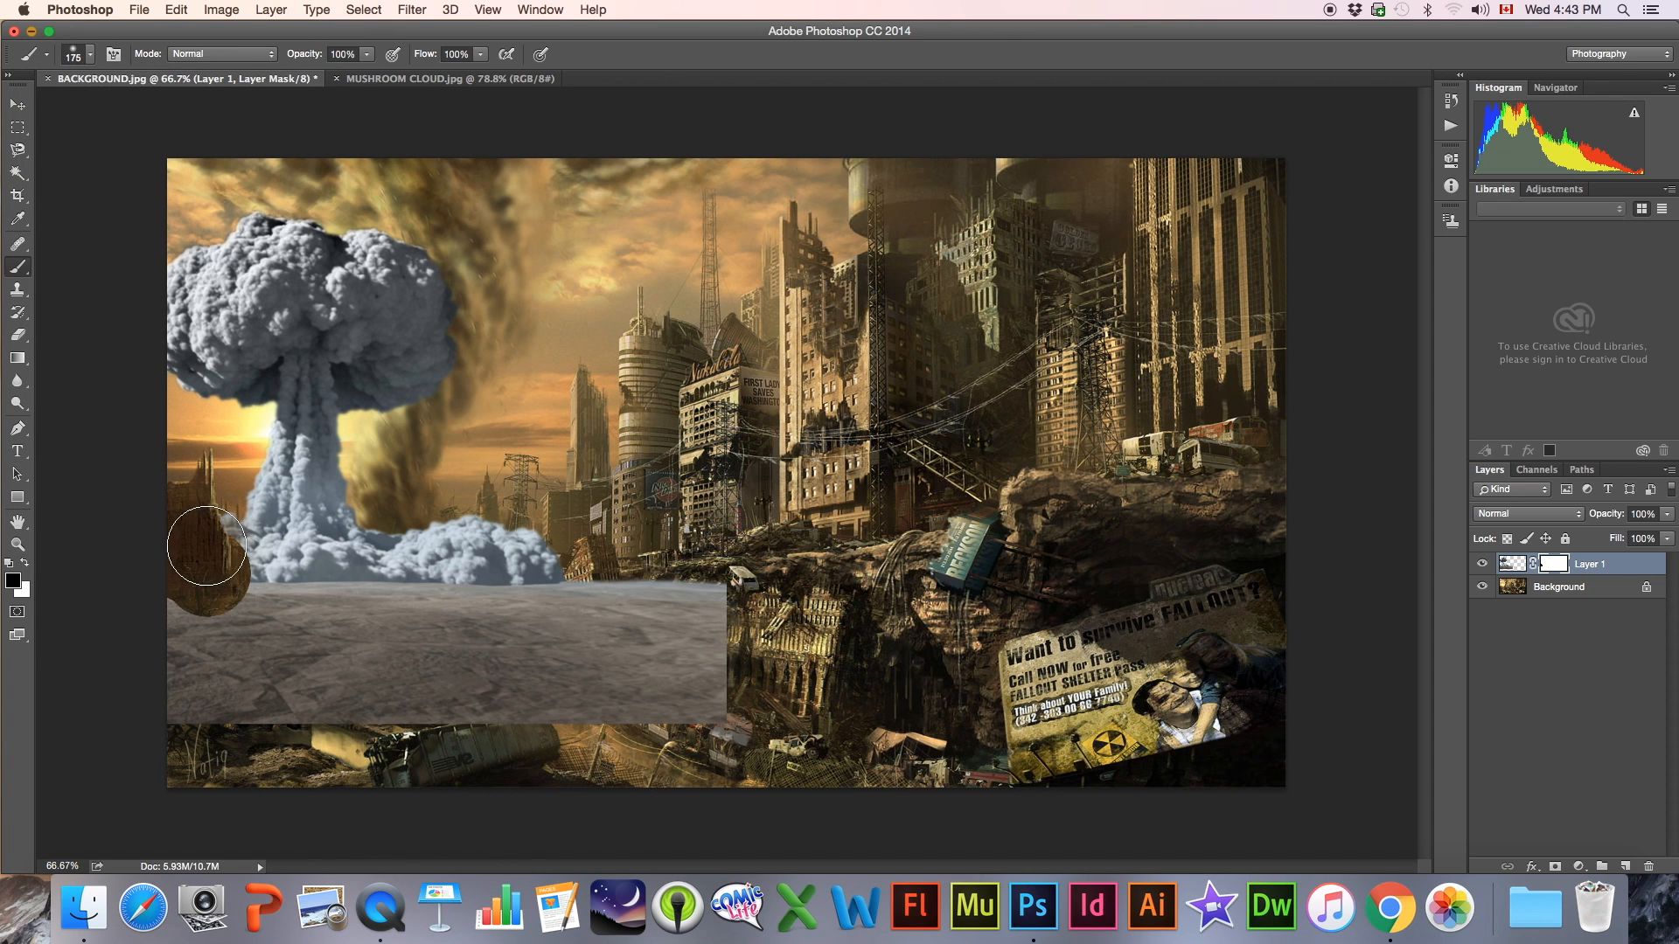
pyautogui.moveTo(225, 574)
pyautogui.mouseDown()
pyautogui.moveTo(206, 563)
pyautogui.moveTo(225, 589)
pyautogui.moveTo(187, 611)
pyautogui.moveTo(200, 662)
pyautogui.moveTo(280, 699)
pyautogui.moveTo(332, 621)
pyautogui.moveTo(571, 587)
pyautogui.moveTo(525, 616)
pyautogui.moveTo(560, 594)
pyautogui.moveTo(425, 618)
pyautogui.moveTo(350, 691)
pyautogui.moveTo(489, 726)
pyautogui.moveTo(630, 665)
pyautogui.moveTo(686, 604)
pyautogui.moveTo(682, 726)
pyautogui.moveTo(725, 691)
pyautogui.moveTo(638, 647)
pyautogui.moveTo(567, 574)
pyautogui.moveTo(468, 617)
pyautogui.moveTo(255, 632)
pyautogui.mouseUp()
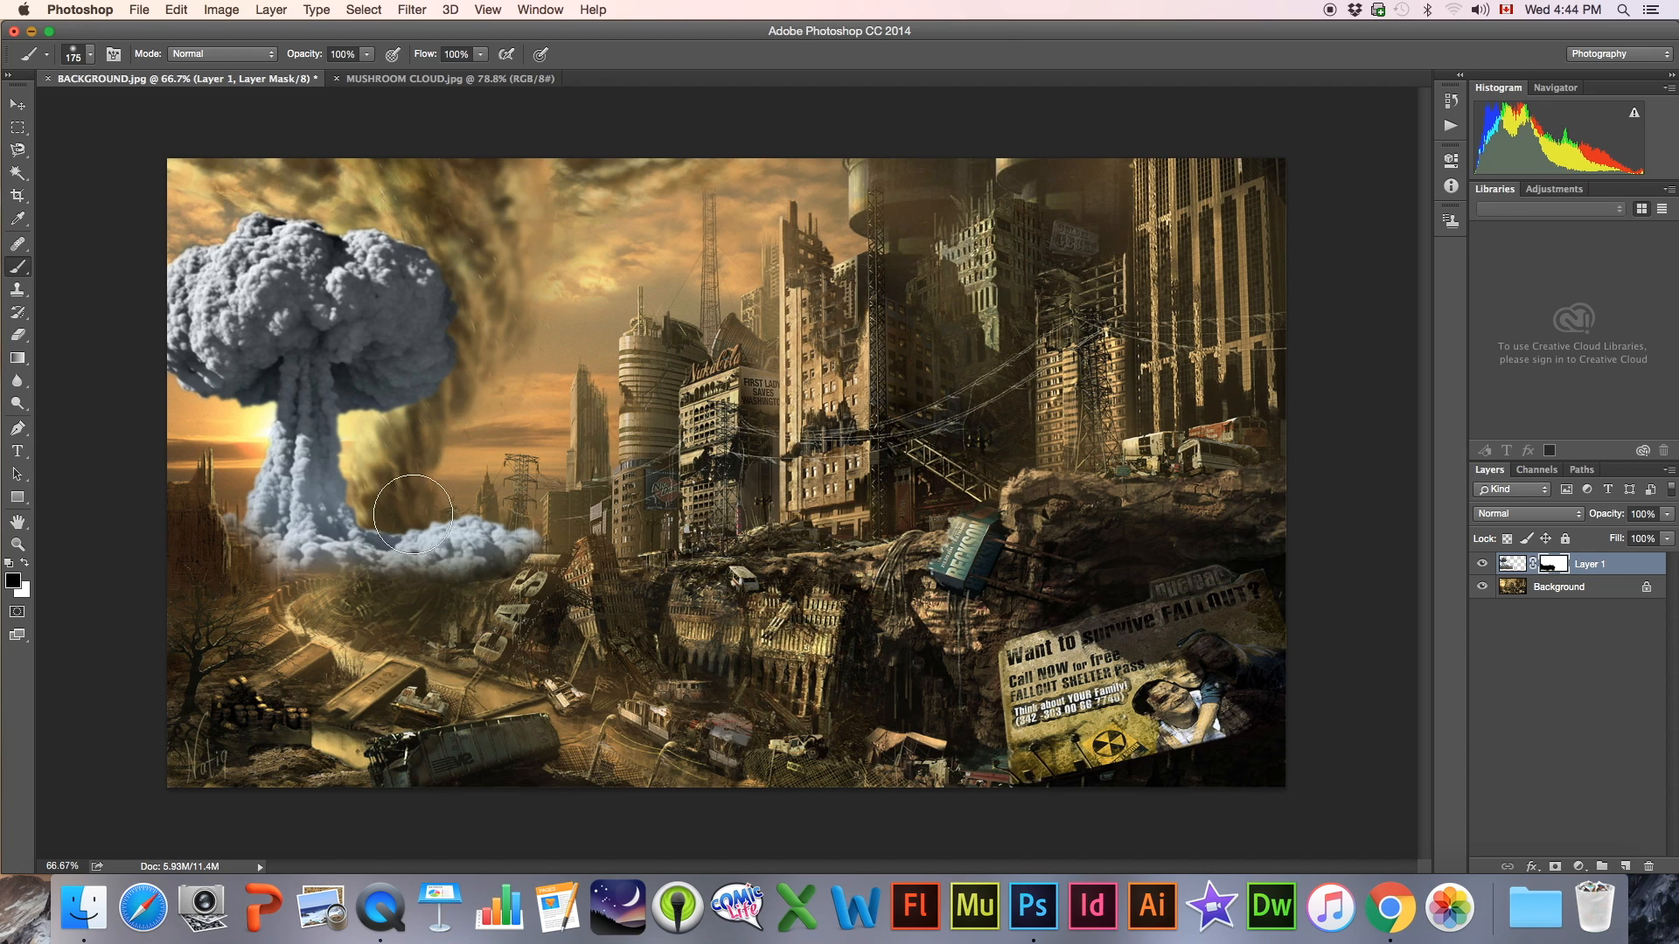
# Try the Darken and Multiply blend modes on the mushroom cloud layer
pyautogui.click(1510, 564)
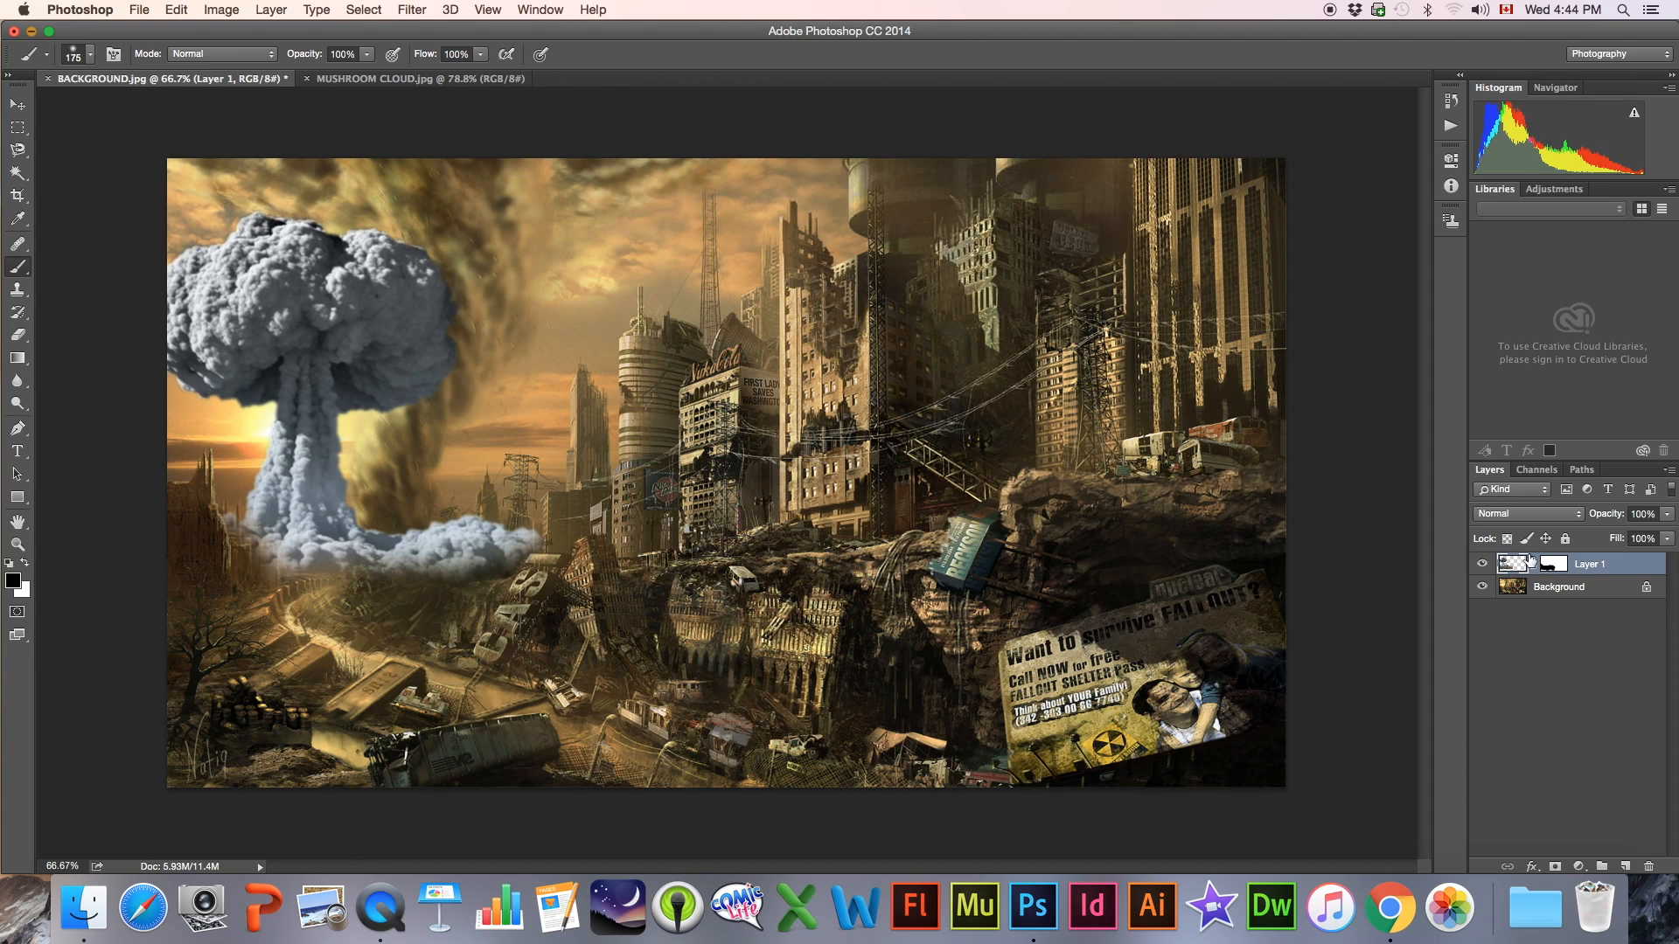
pyautogui.click(1506, 516)
pyautogui.click(1501, 550)
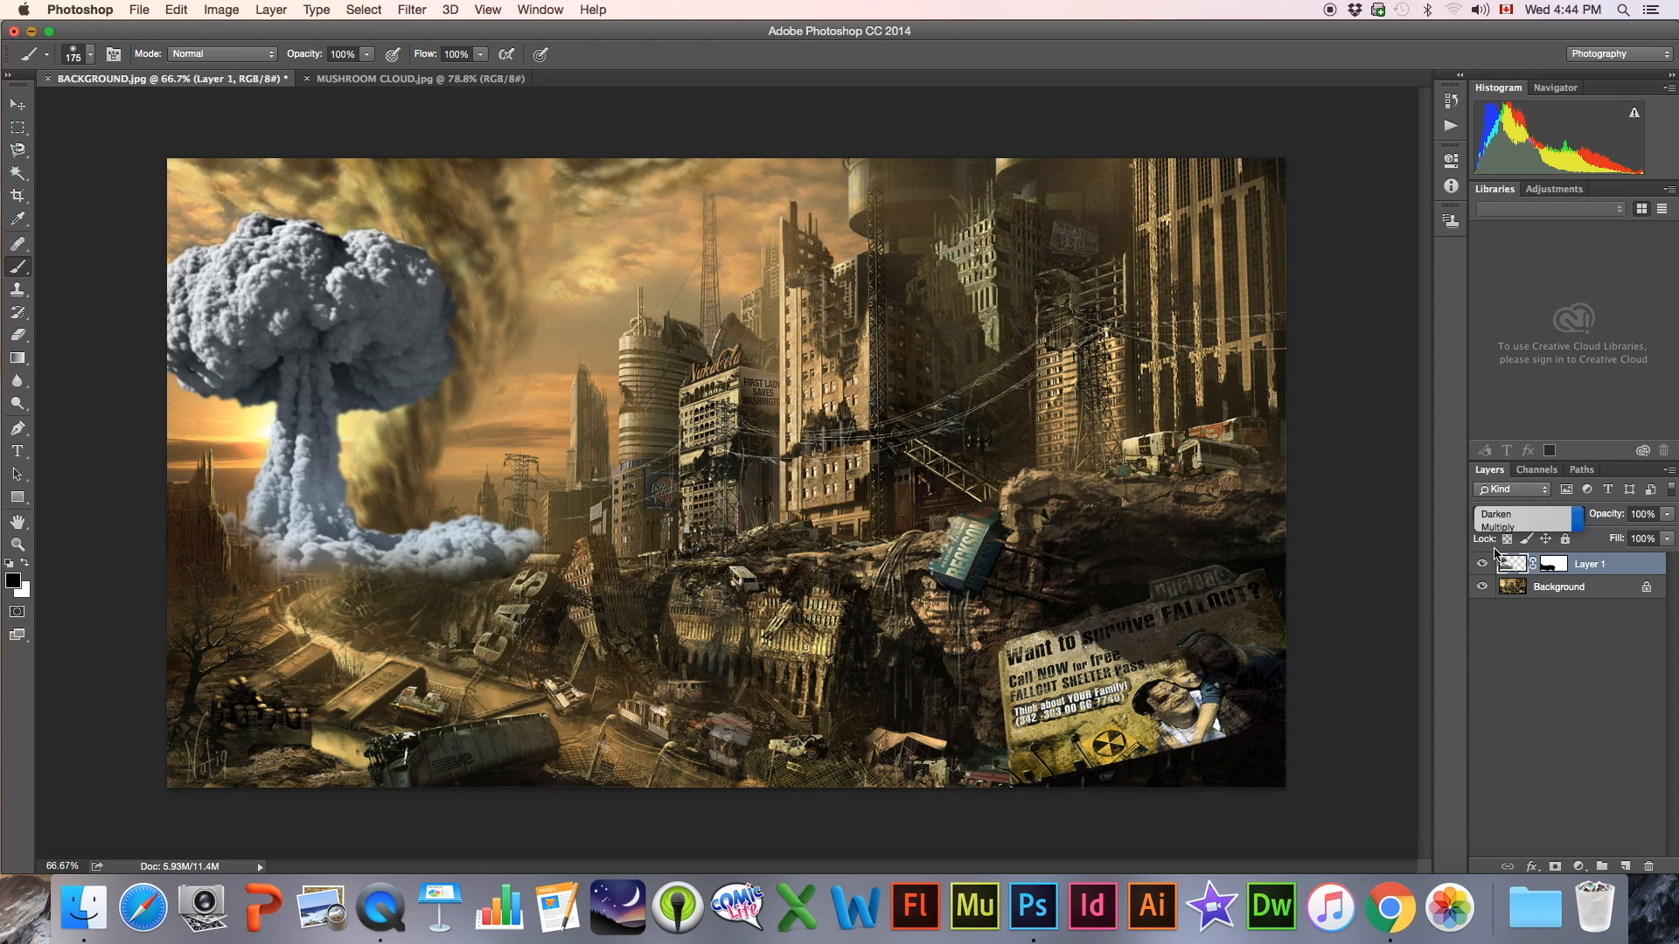
pyautogui.click(1494, 515)
pyautogui.click(1499, 527)
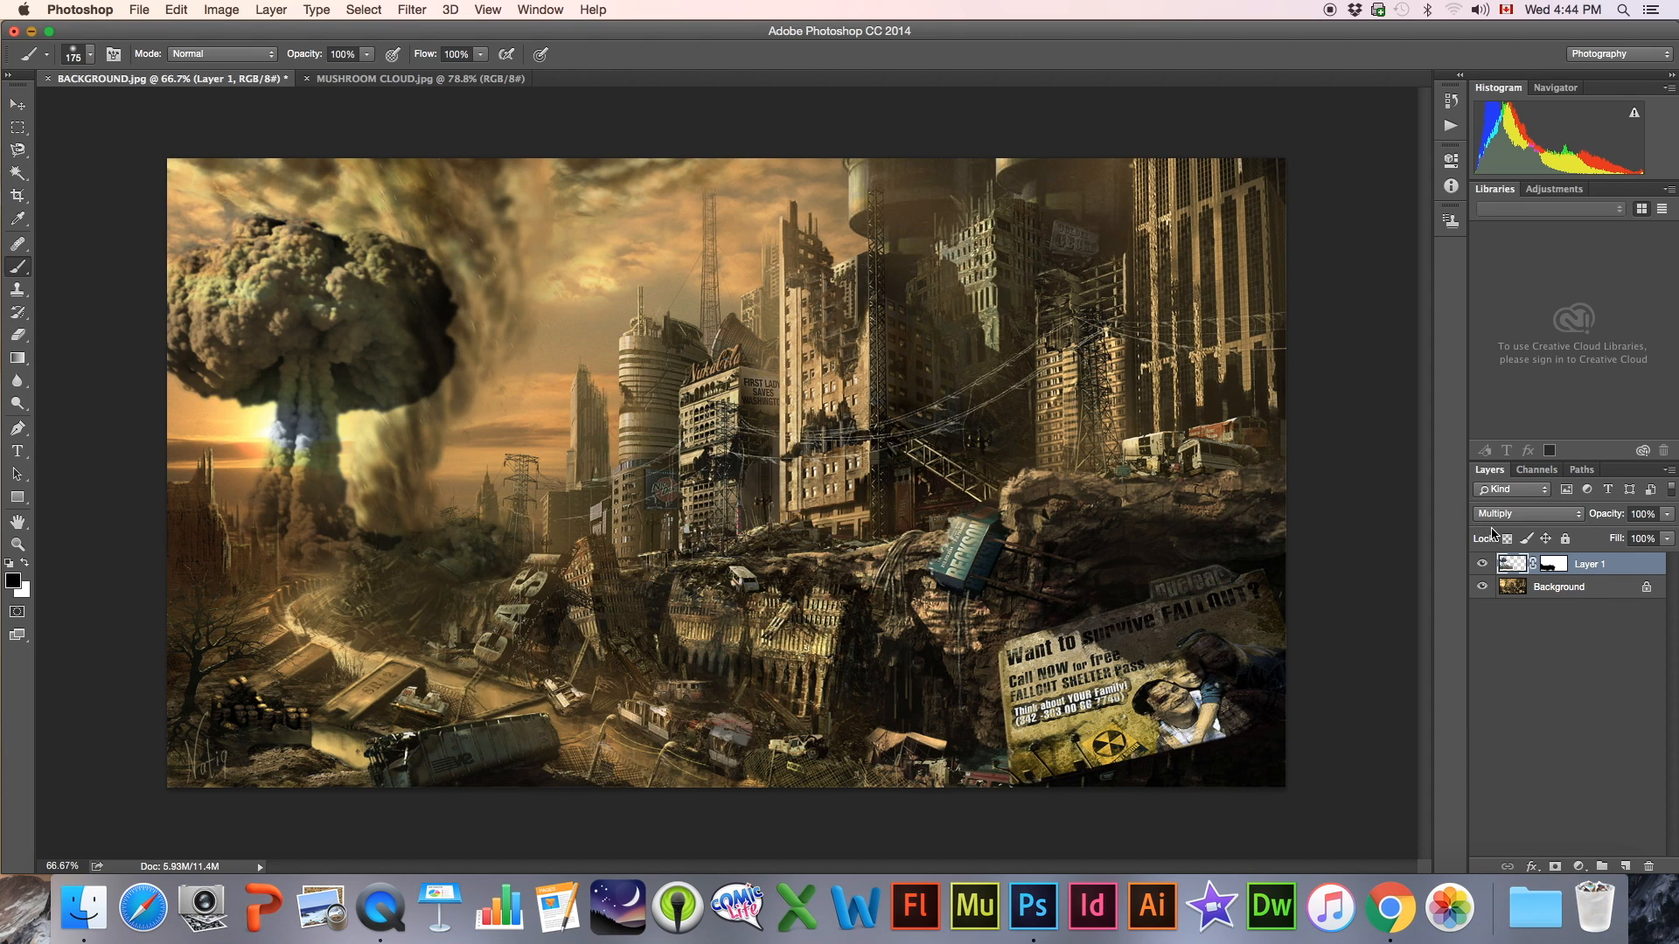
# Try the Color Burn, Linear Burn and Darker Color blend modes on the mushroom cloud layer
pyautogui.click(1496, 516)
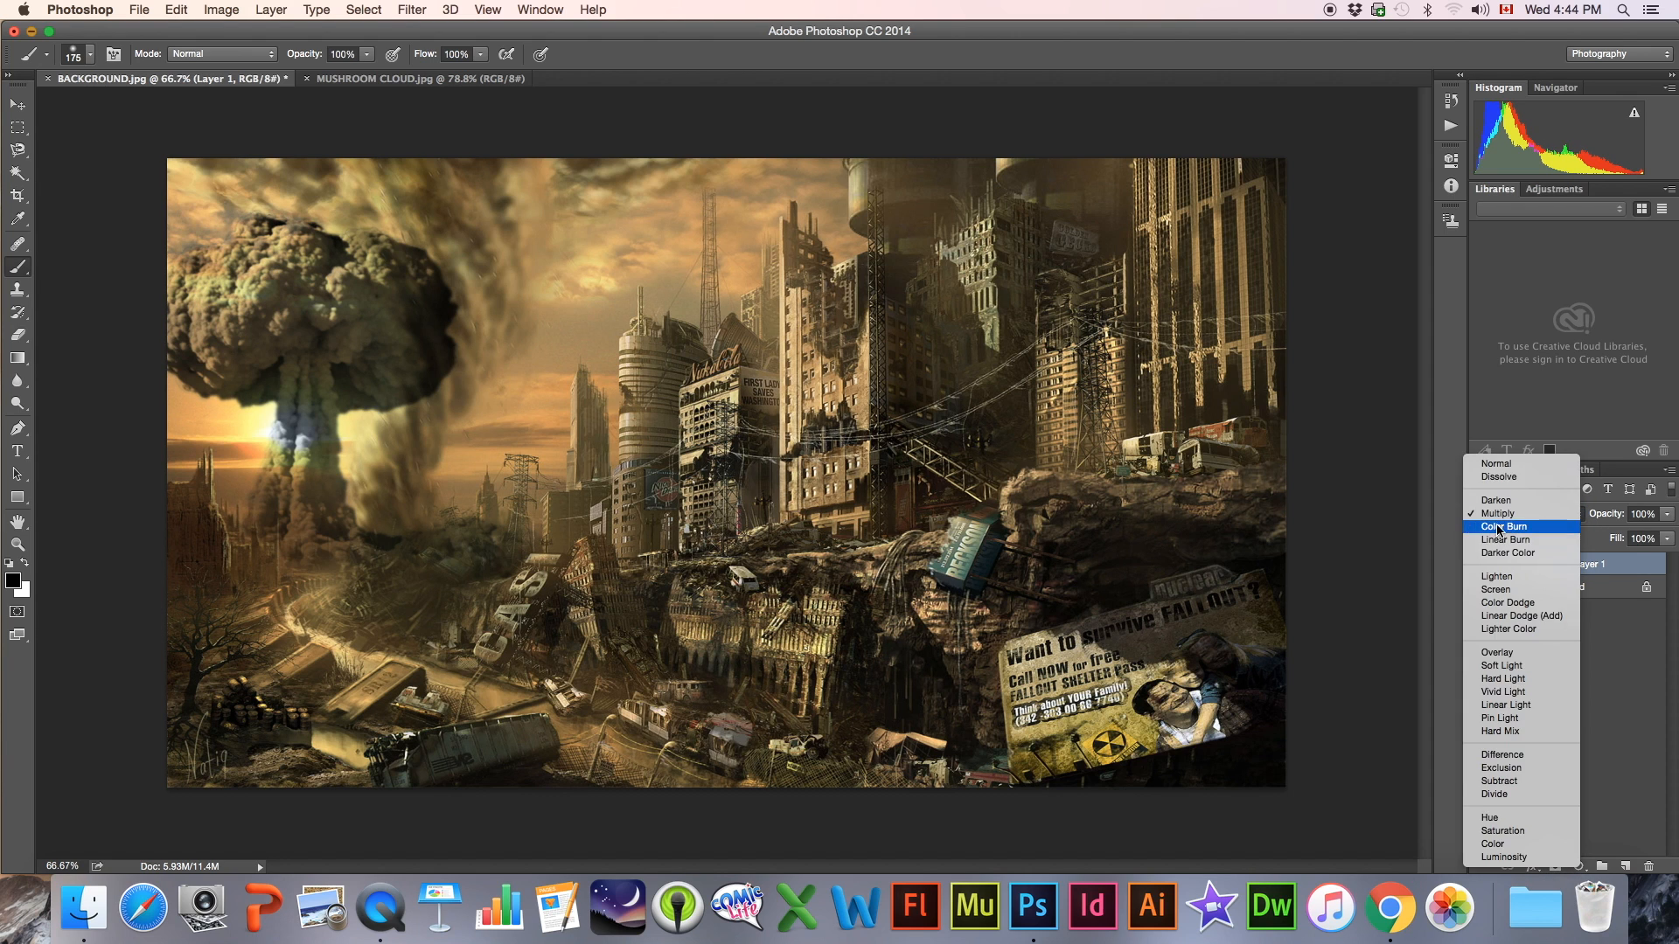
pyautogui.click(1498, 526)
pyautogui.click(1498, 517)
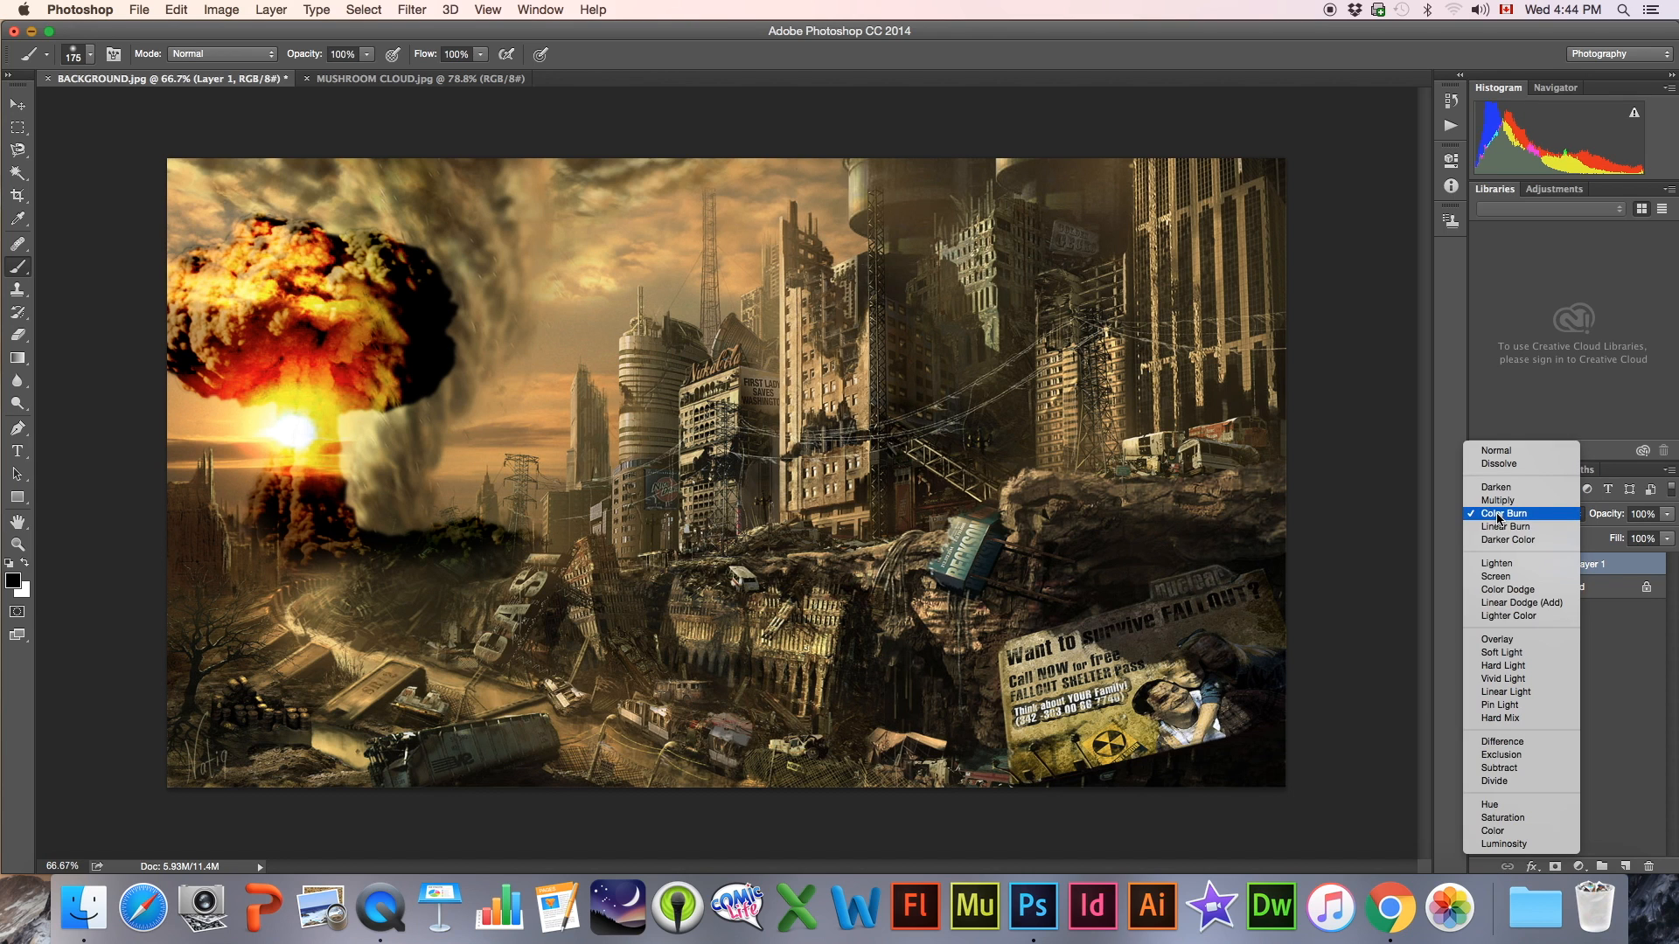
pyautogui.click(1498, 527)
pyautogui.click(1496, 517)
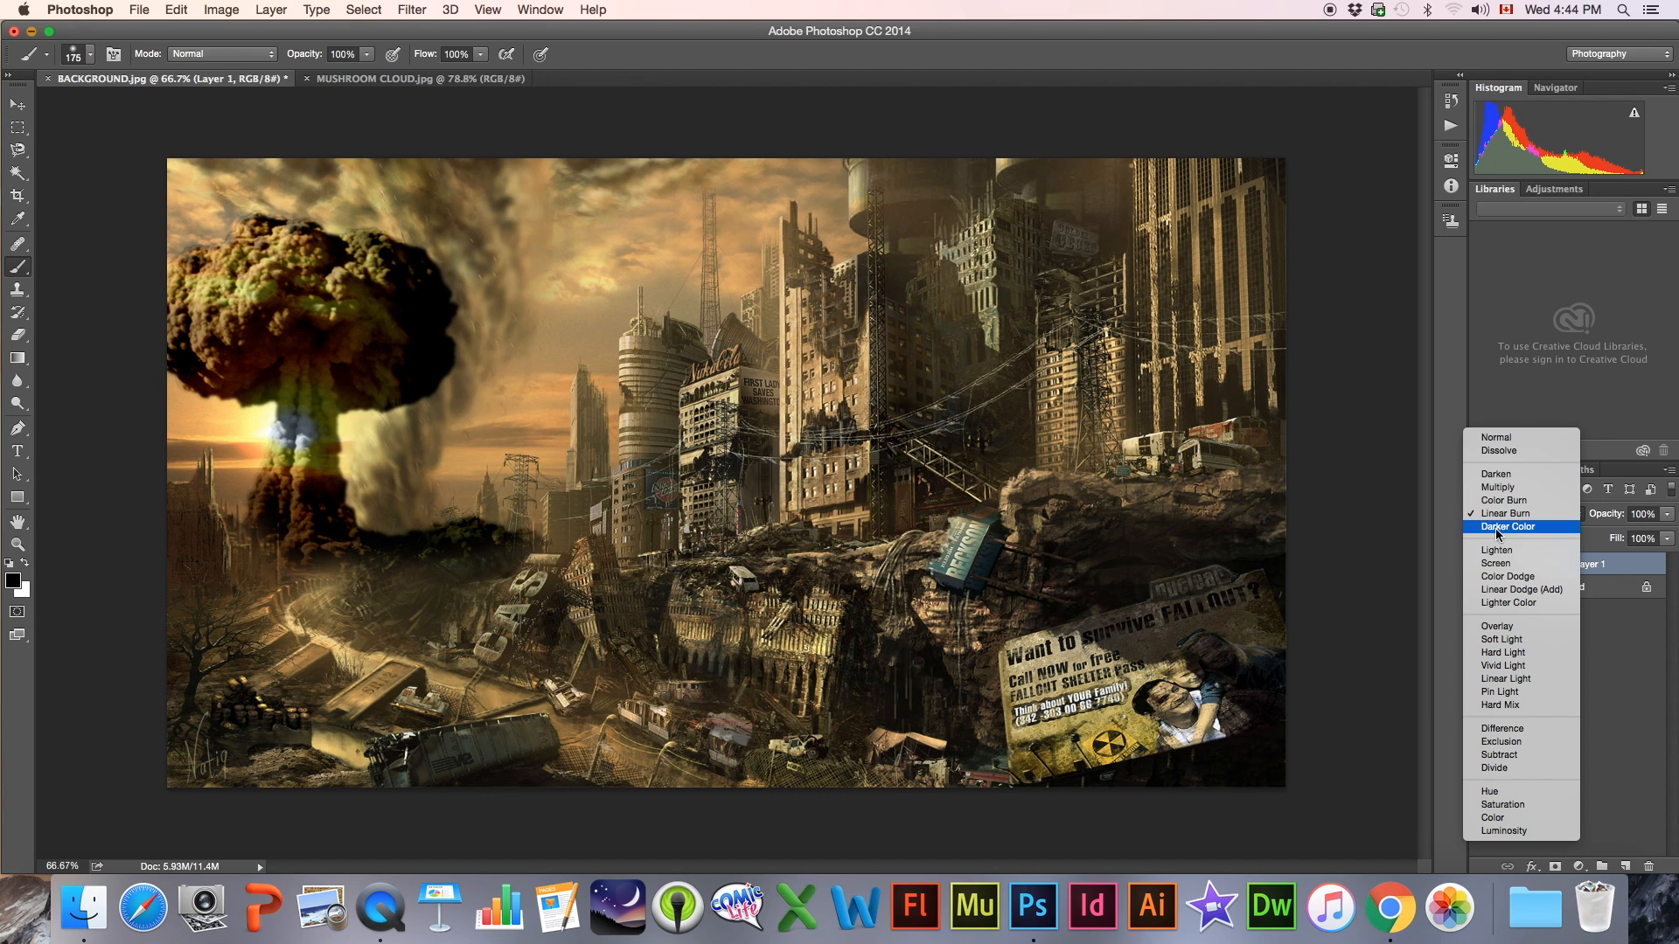
pyautogui.click(1498, 527)
# Try the Lighten, Screen and Soft Light blend modes on the mushroom cloud layer
pyautogui.click(1498, 520)
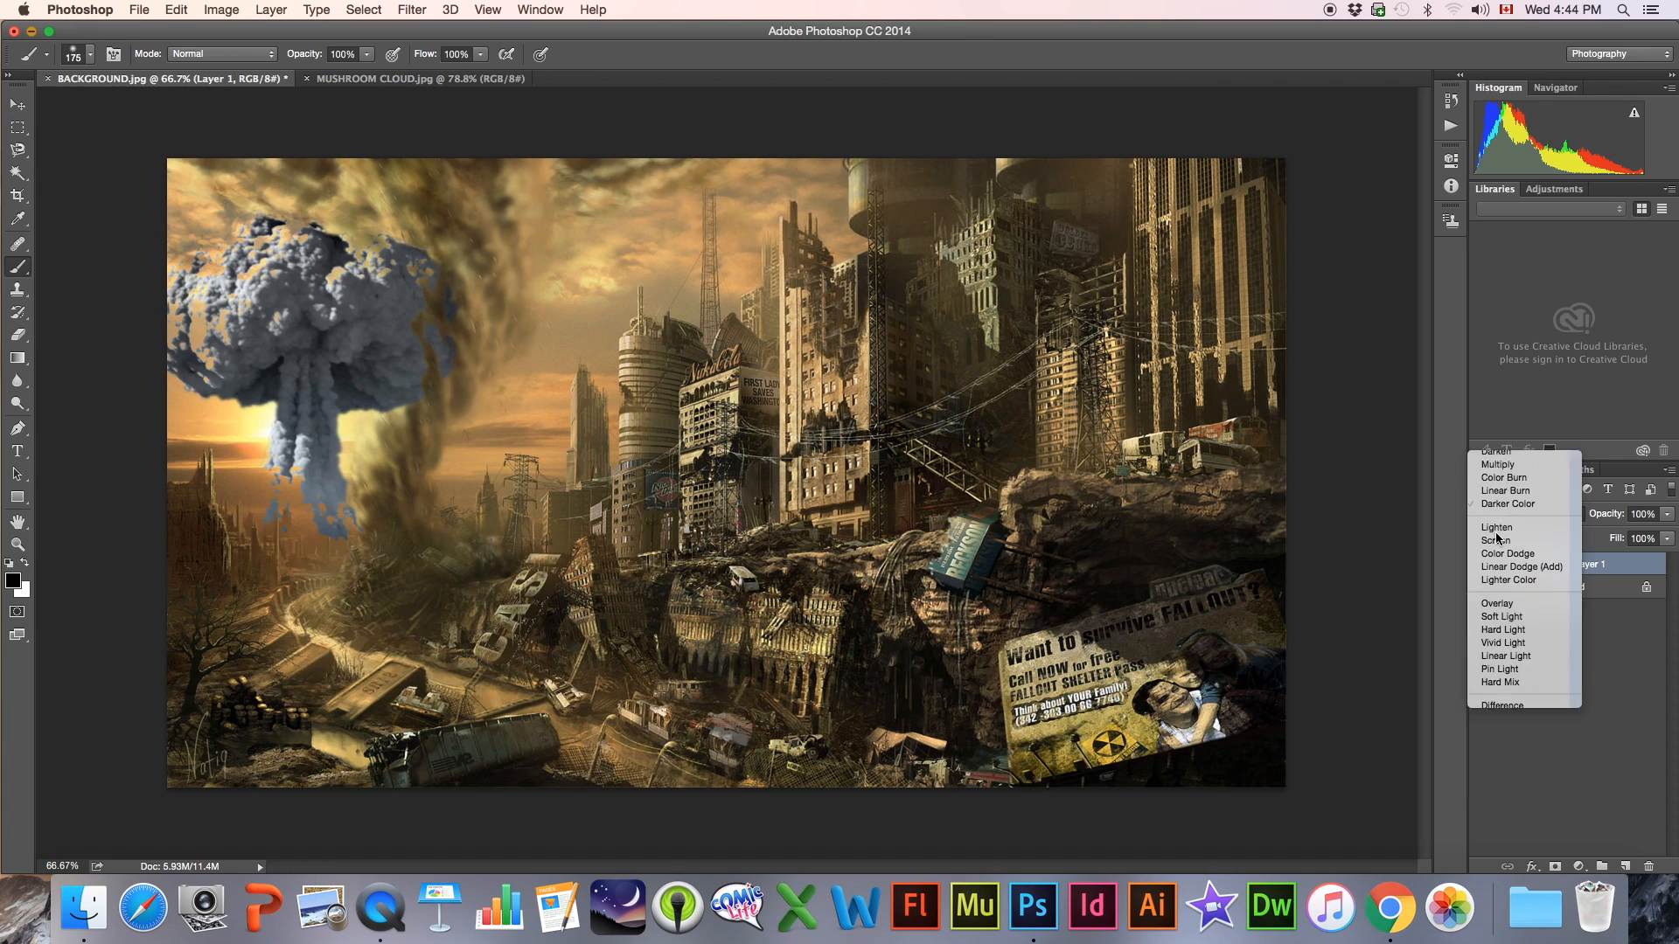
pyautogui.click(1499, 538)
pyautogui.click(1499, 523)
pyautogui.click(1497, 530)
pyautogui.click(1498, 518)
pyautogui.click(1500, 591)
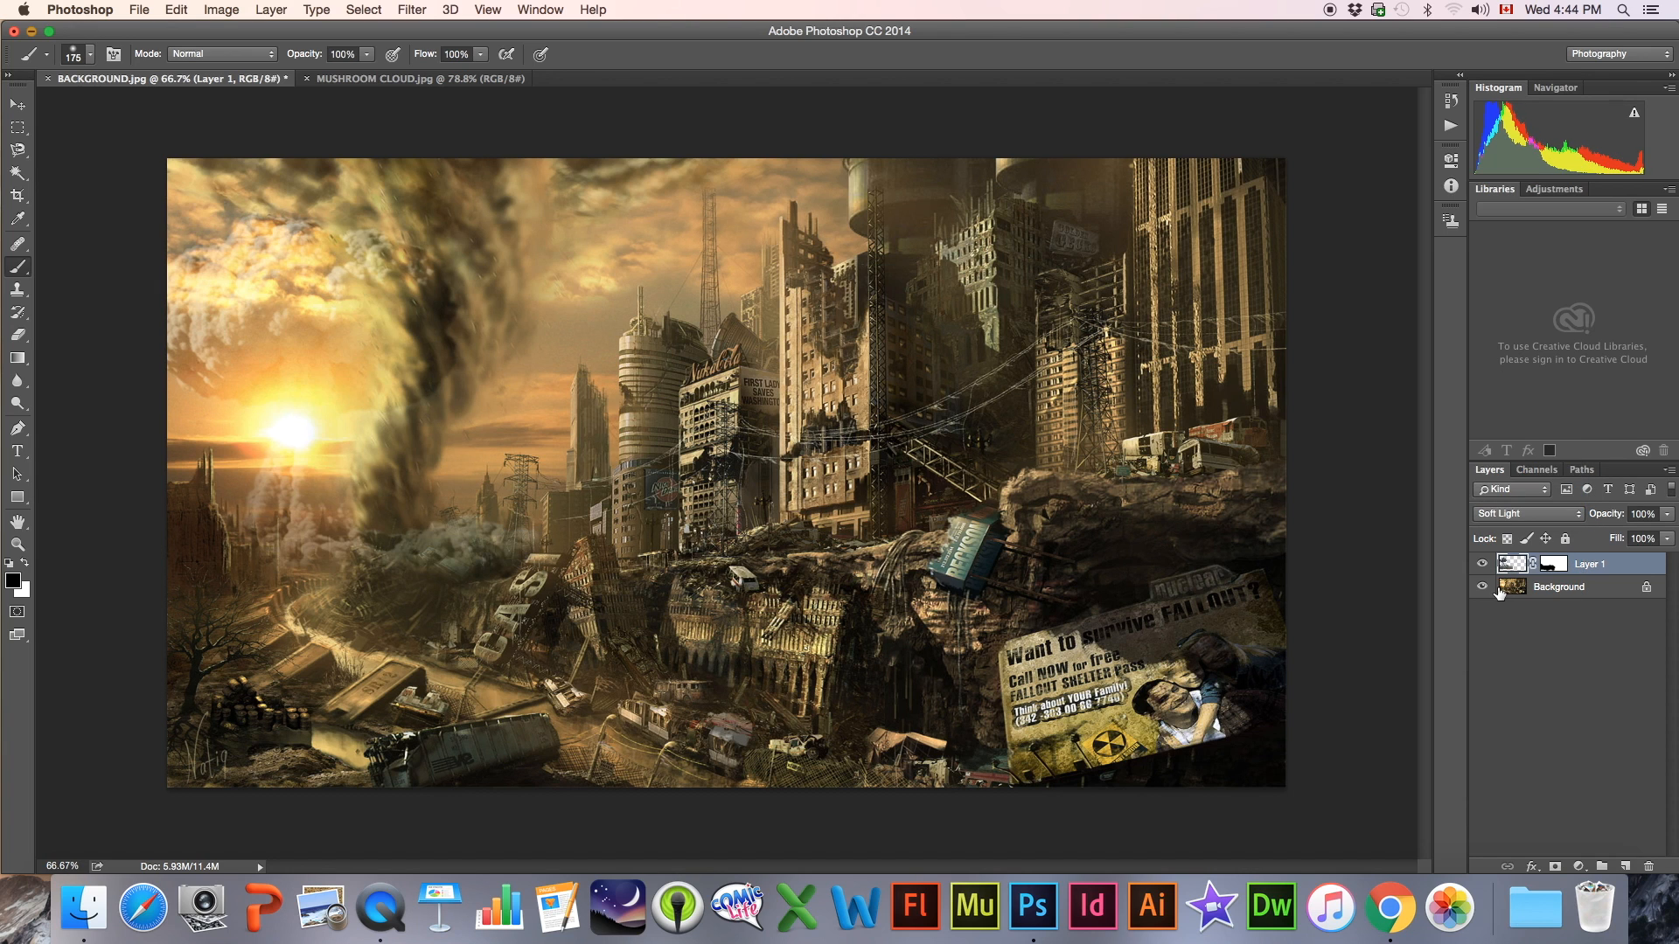
# Try the Overlay, Vivid Light and Difference blend modes on the mushroom cloud layer
pyautogui.click(1502, 518)
pyautogui.click(1503, 509)
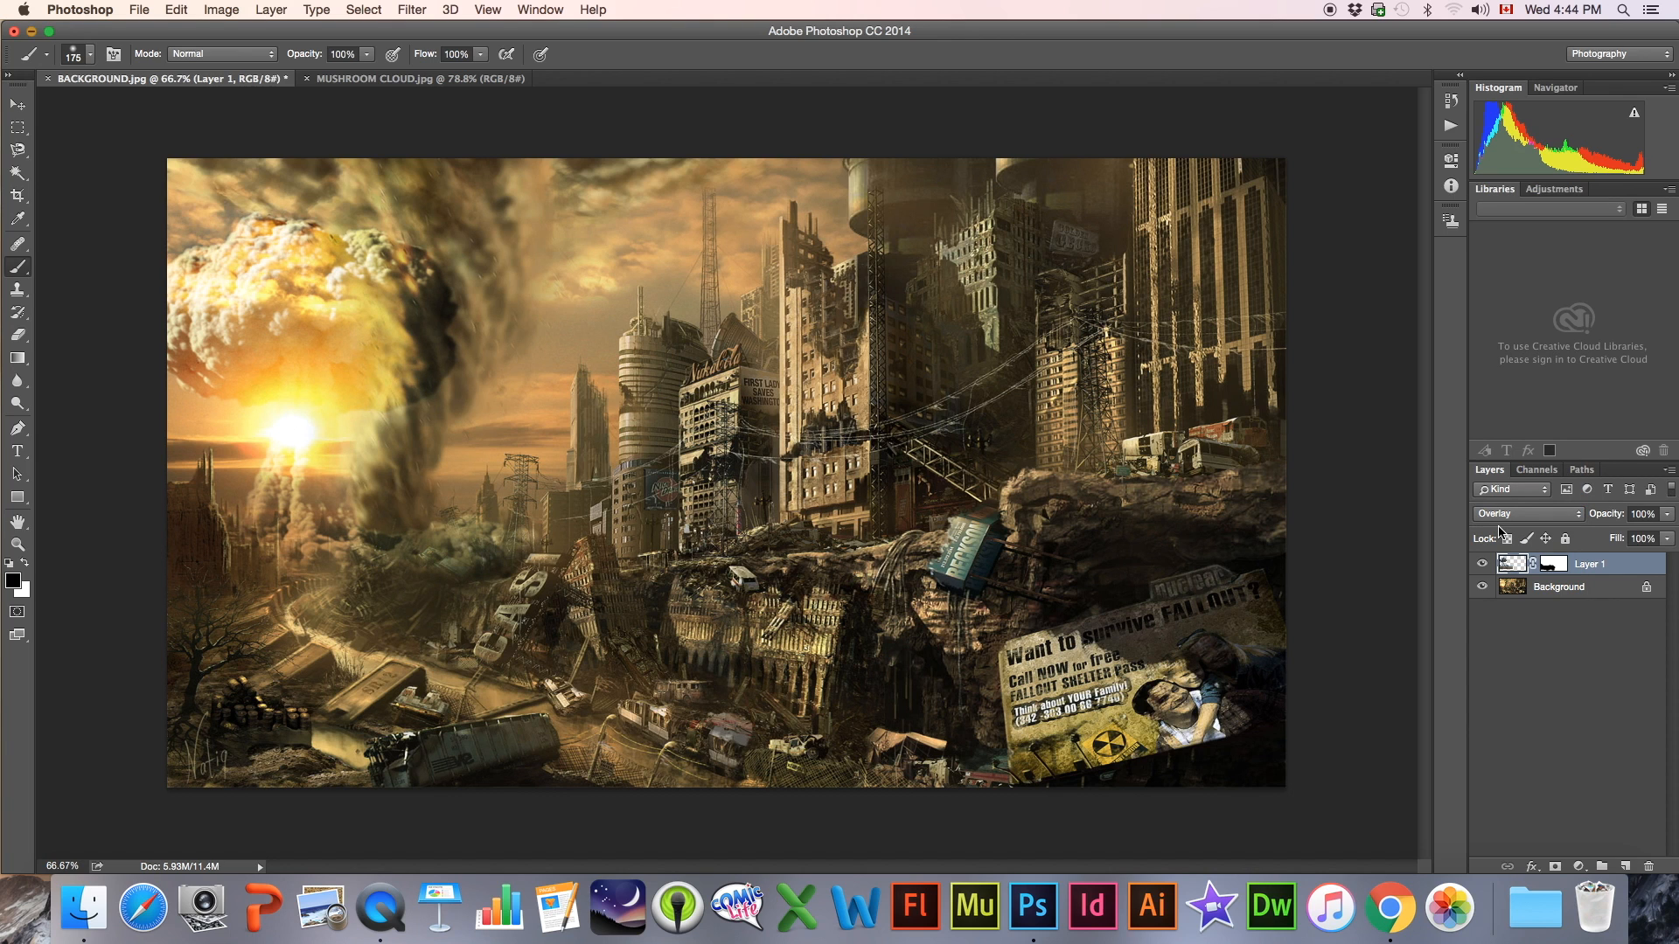
pyautogui.click(1499, 516)
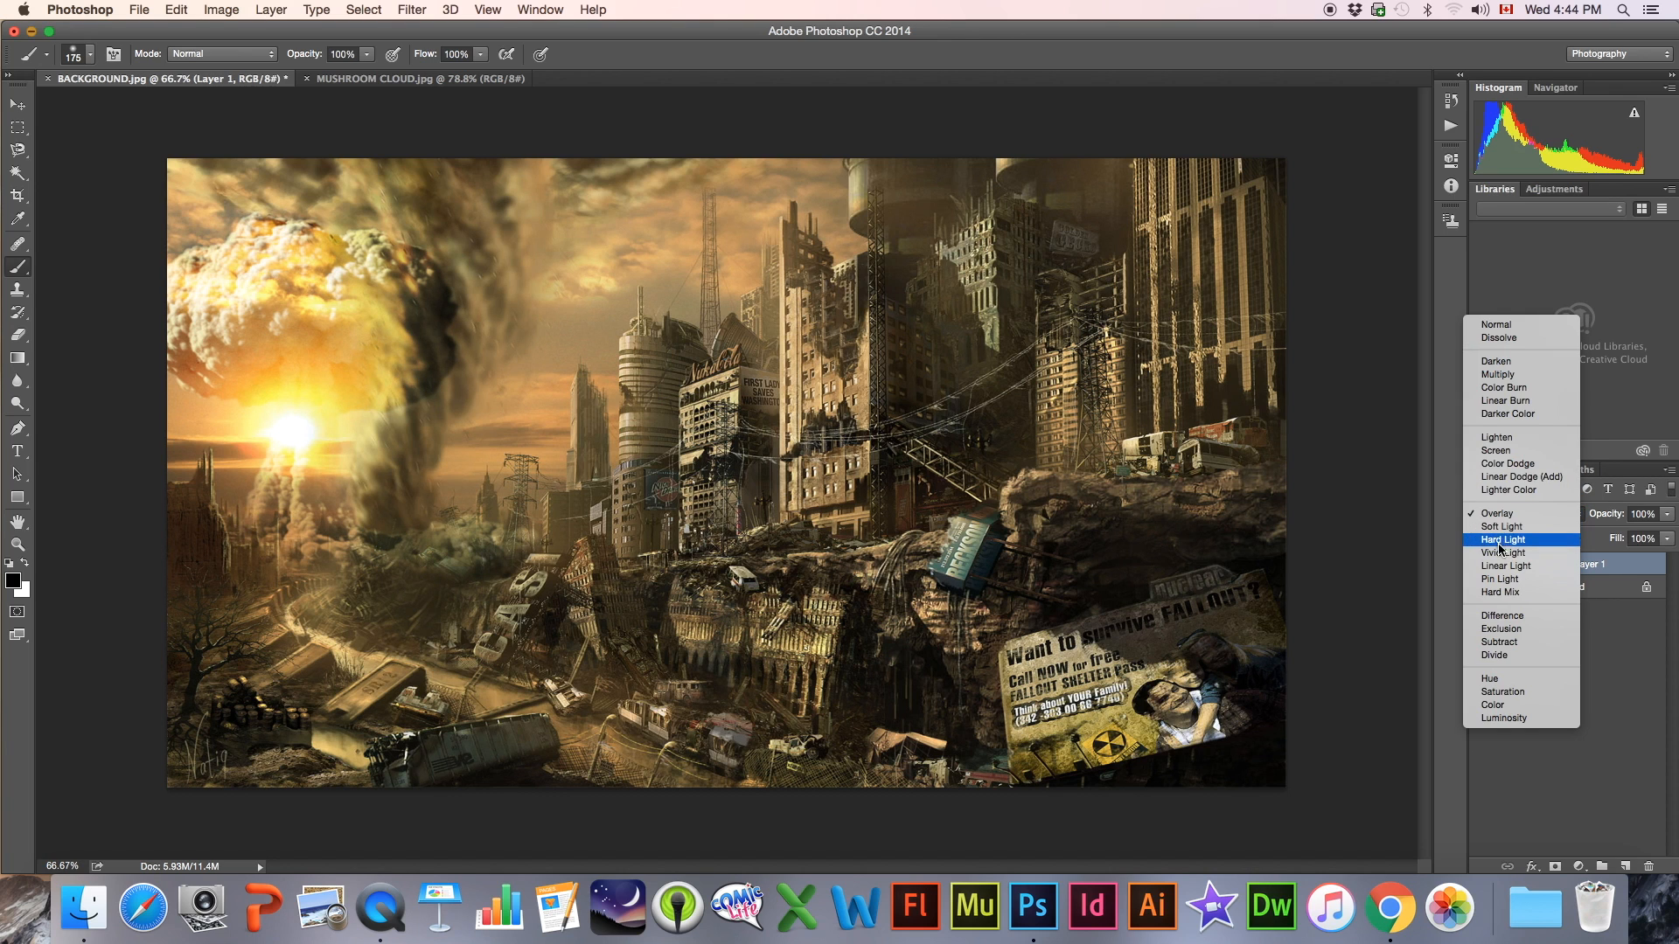
pyautogui.click(1499, 553)
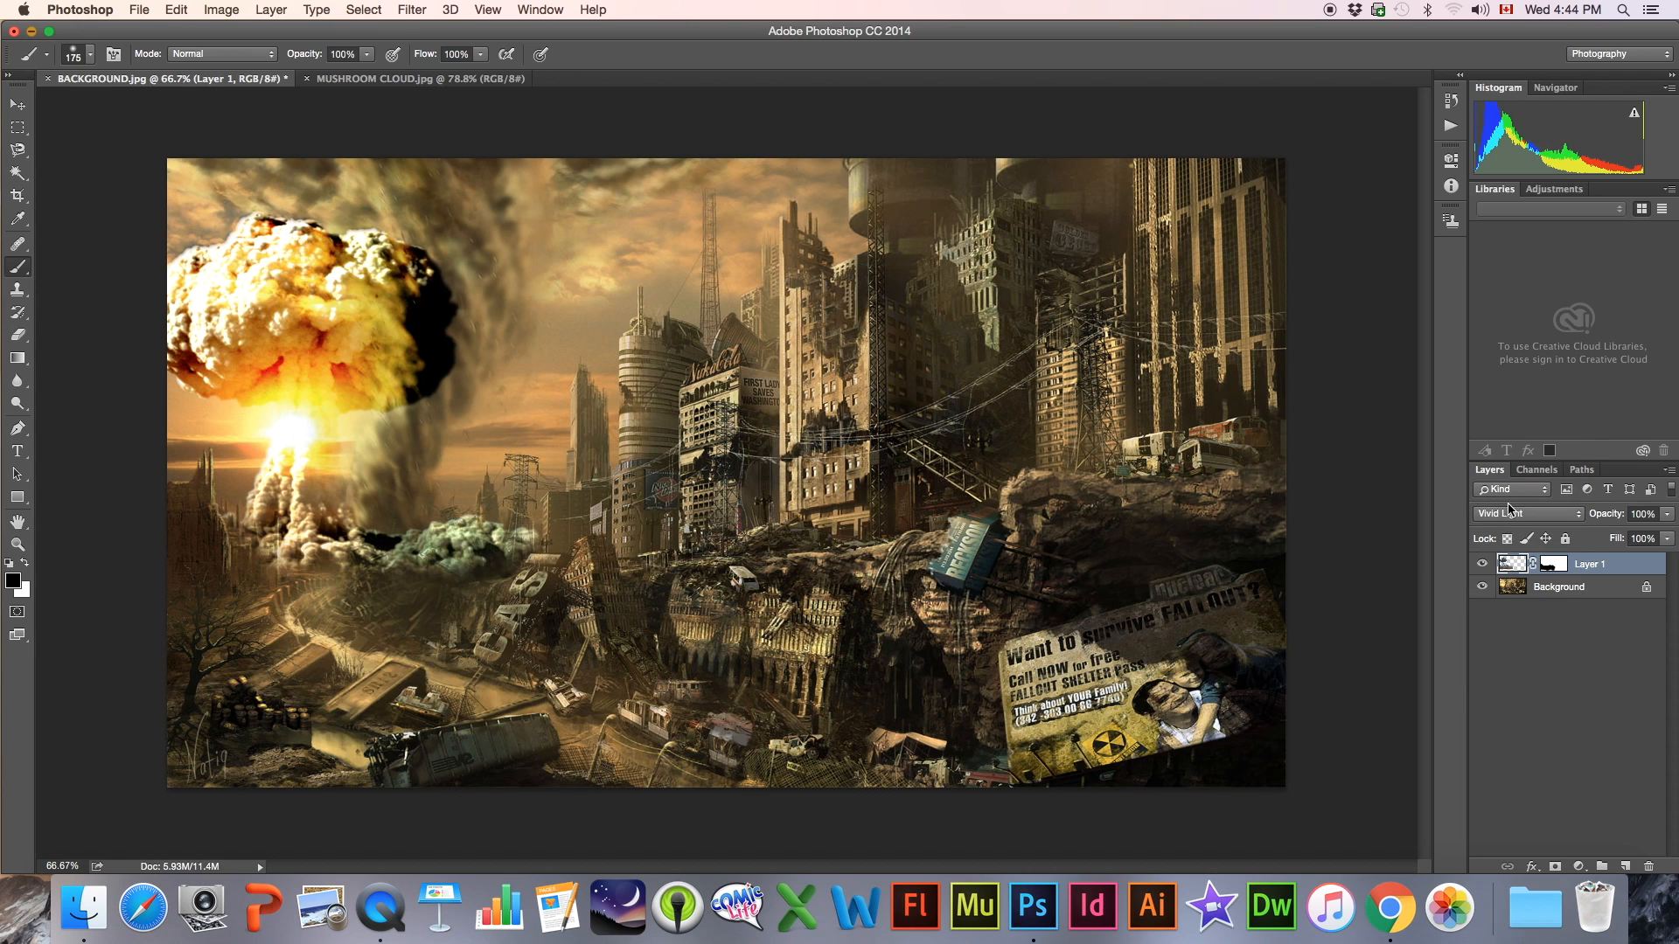
pyautogui.click(1509, 509)
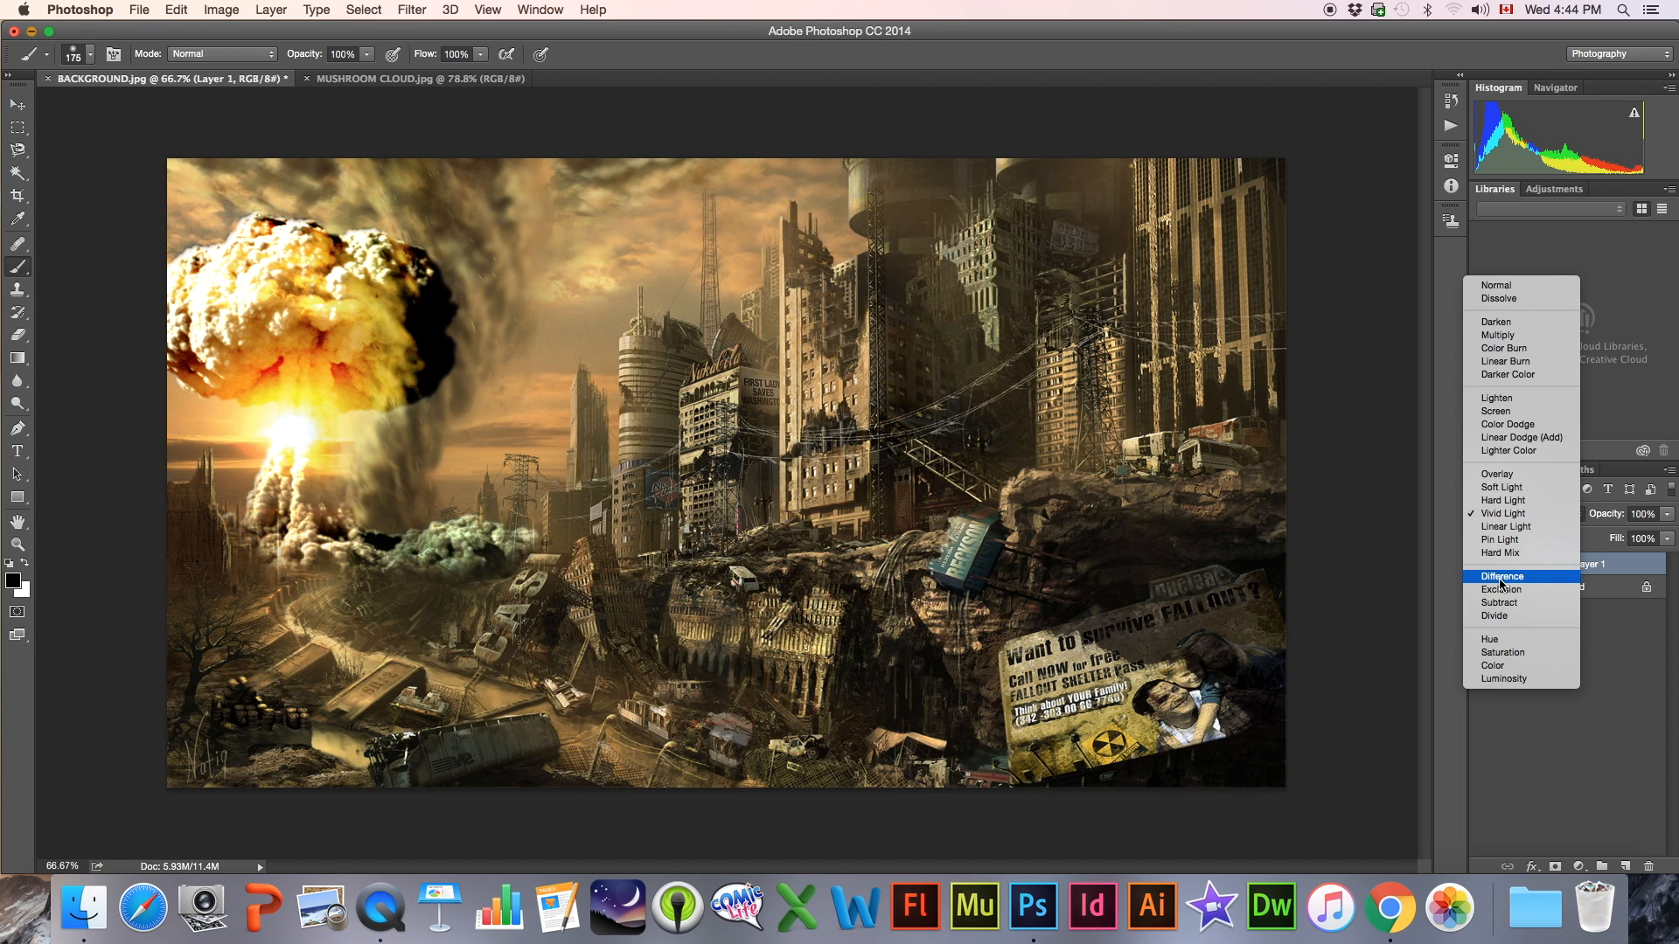
pyautogui.click(1502, 578)
# Set the mushroom cloud layer's blend mode to Soft Light and brush its mask along the lower edge of the cloud's base
pyautogui.click(1501, 514)
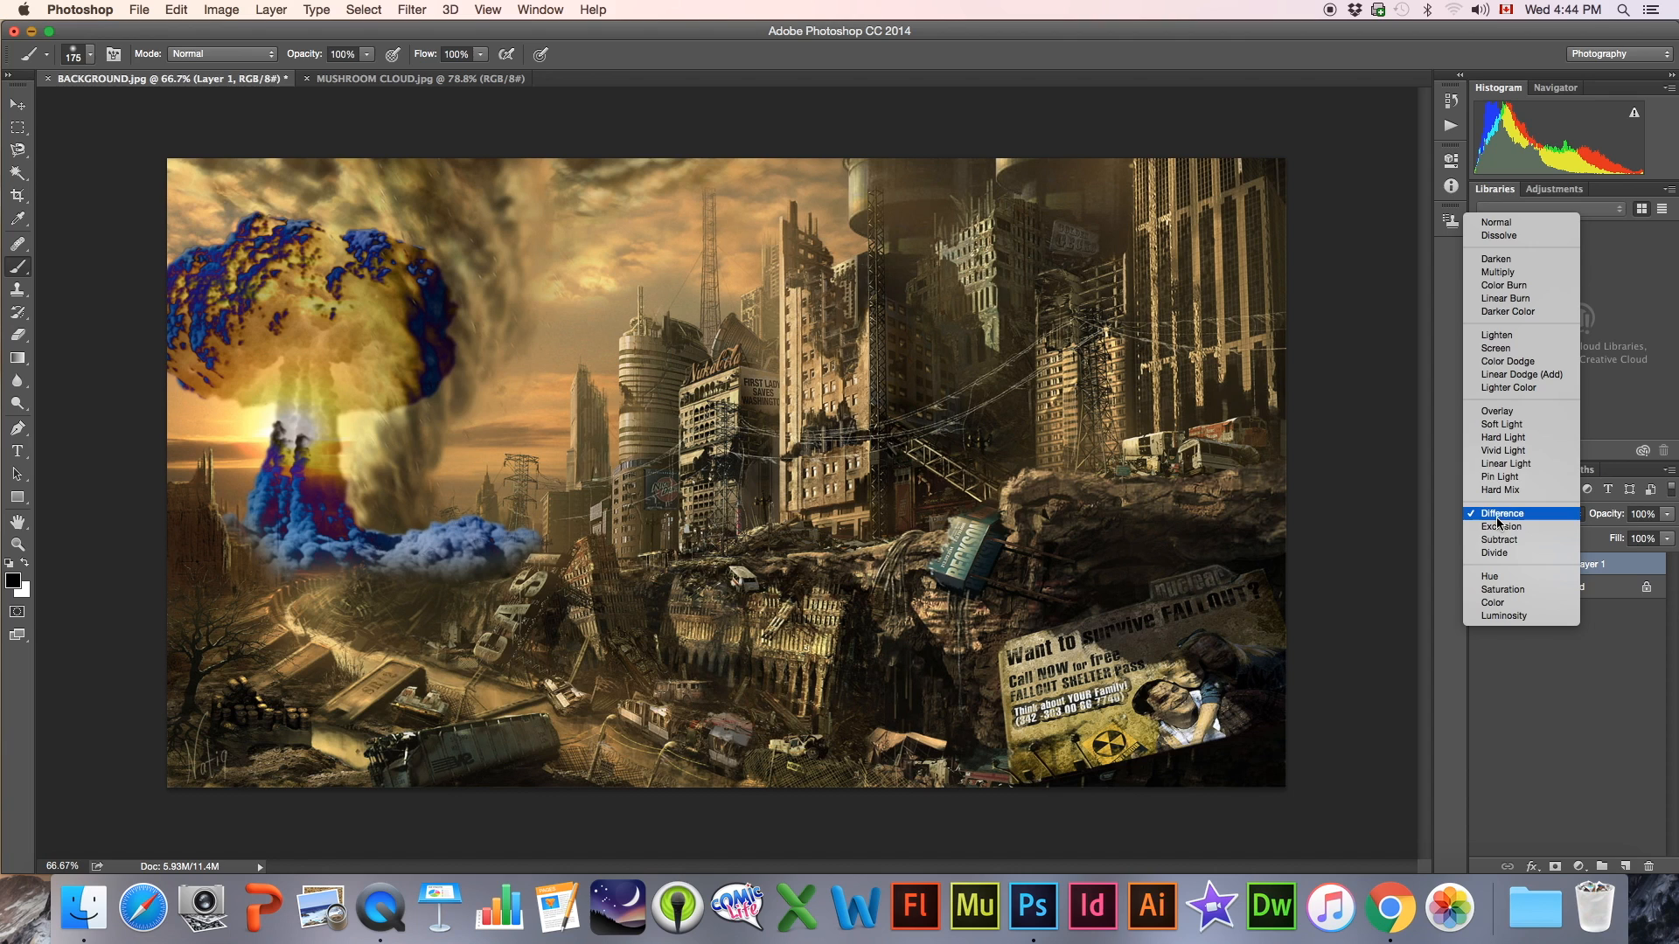
pyautogui.click(1492, 435)
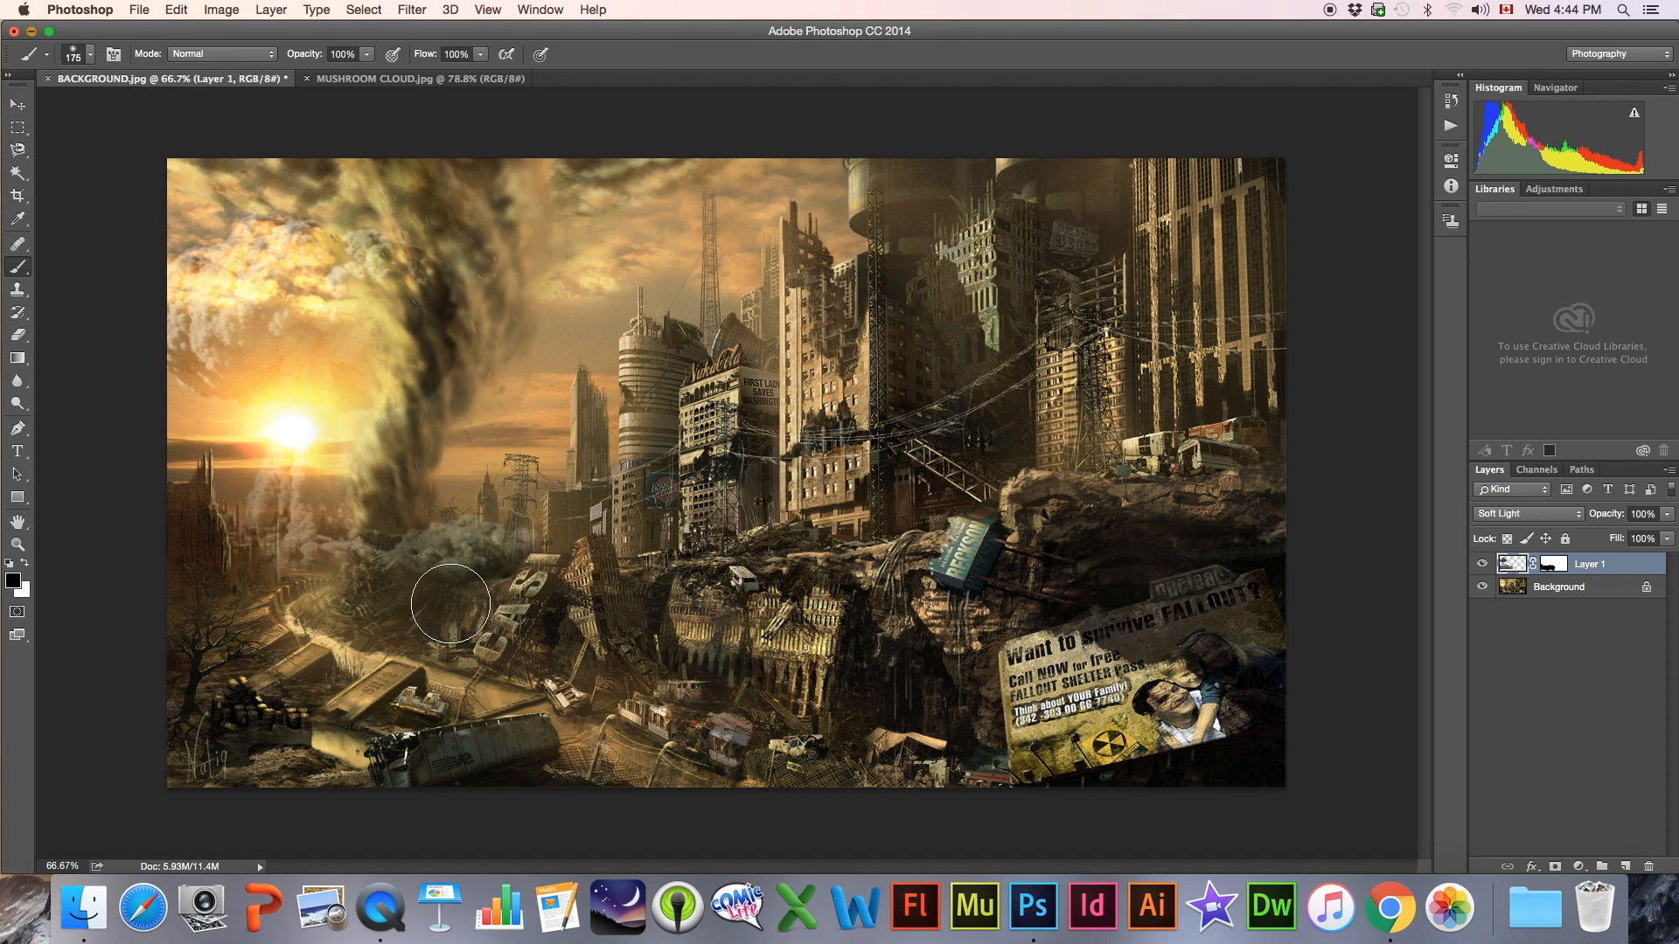
pyautogui.click(1547, 573)
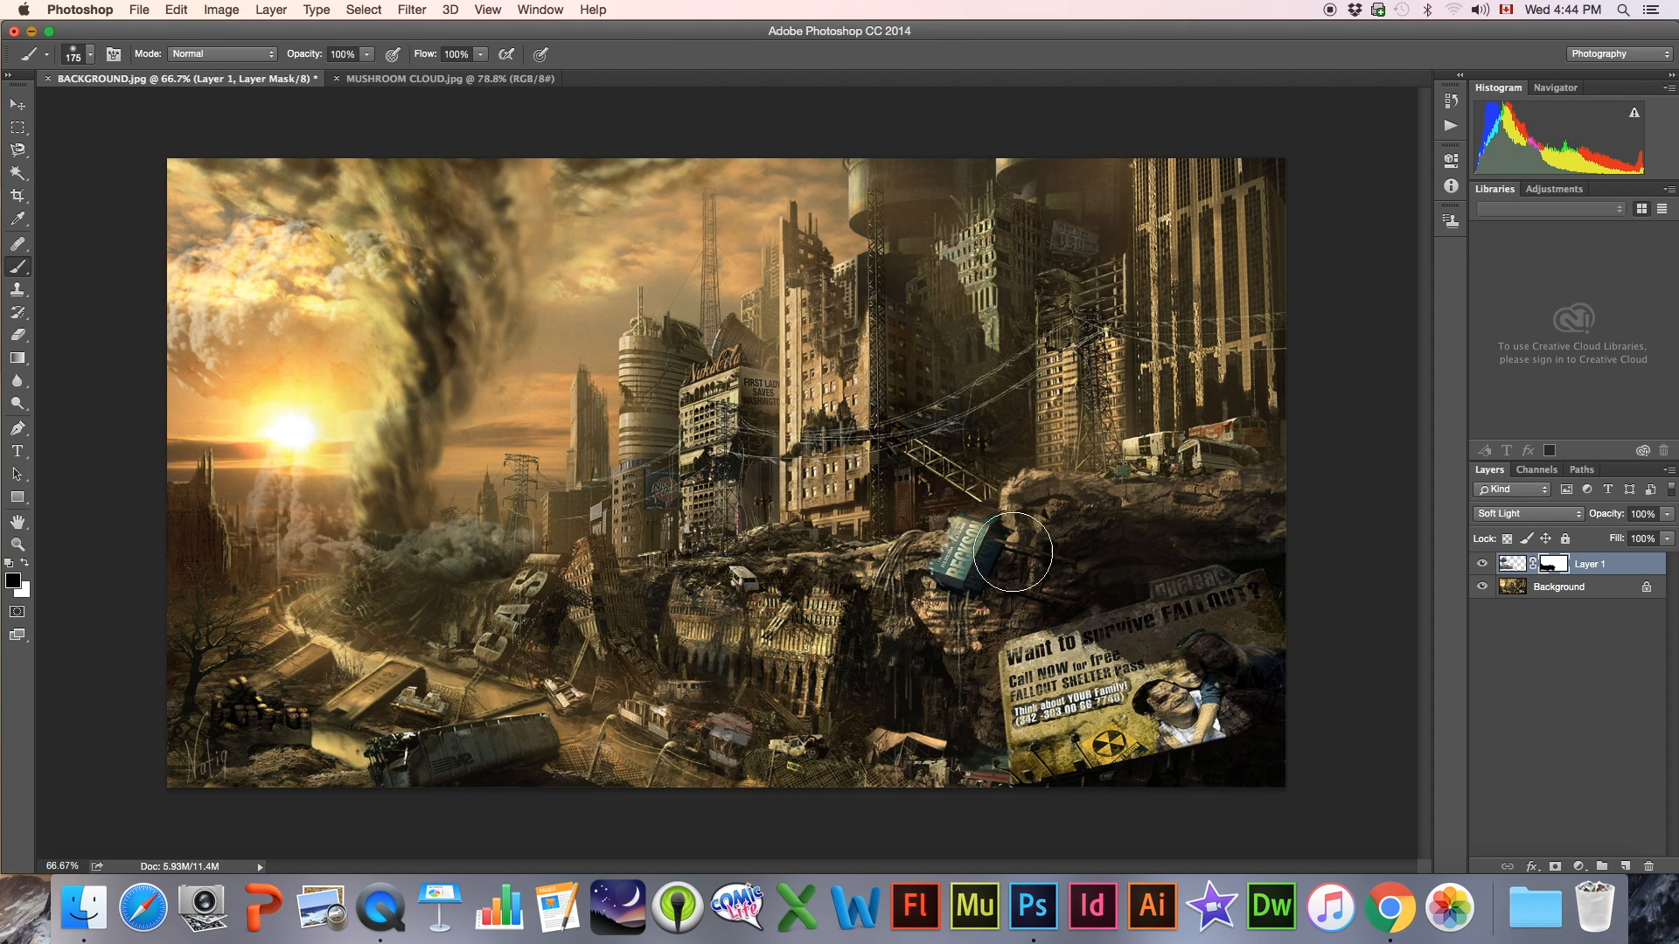
pyautogui.moveTo(494, 607)
pyautogui.mouseDown()
pyautogui.moveTo(451, 603)
pyautogui.moveTo(573, 569)
pyautogui.moveTo(472, 608)
pyautogui.moveTo(358, 616)
pyautogui.mouseUp()
# Close MUSHROOM CLOUD.jpg and open EXPLOSION.jpg
pyautogui.click(408, 78)
pyautogui.click(336, 79)
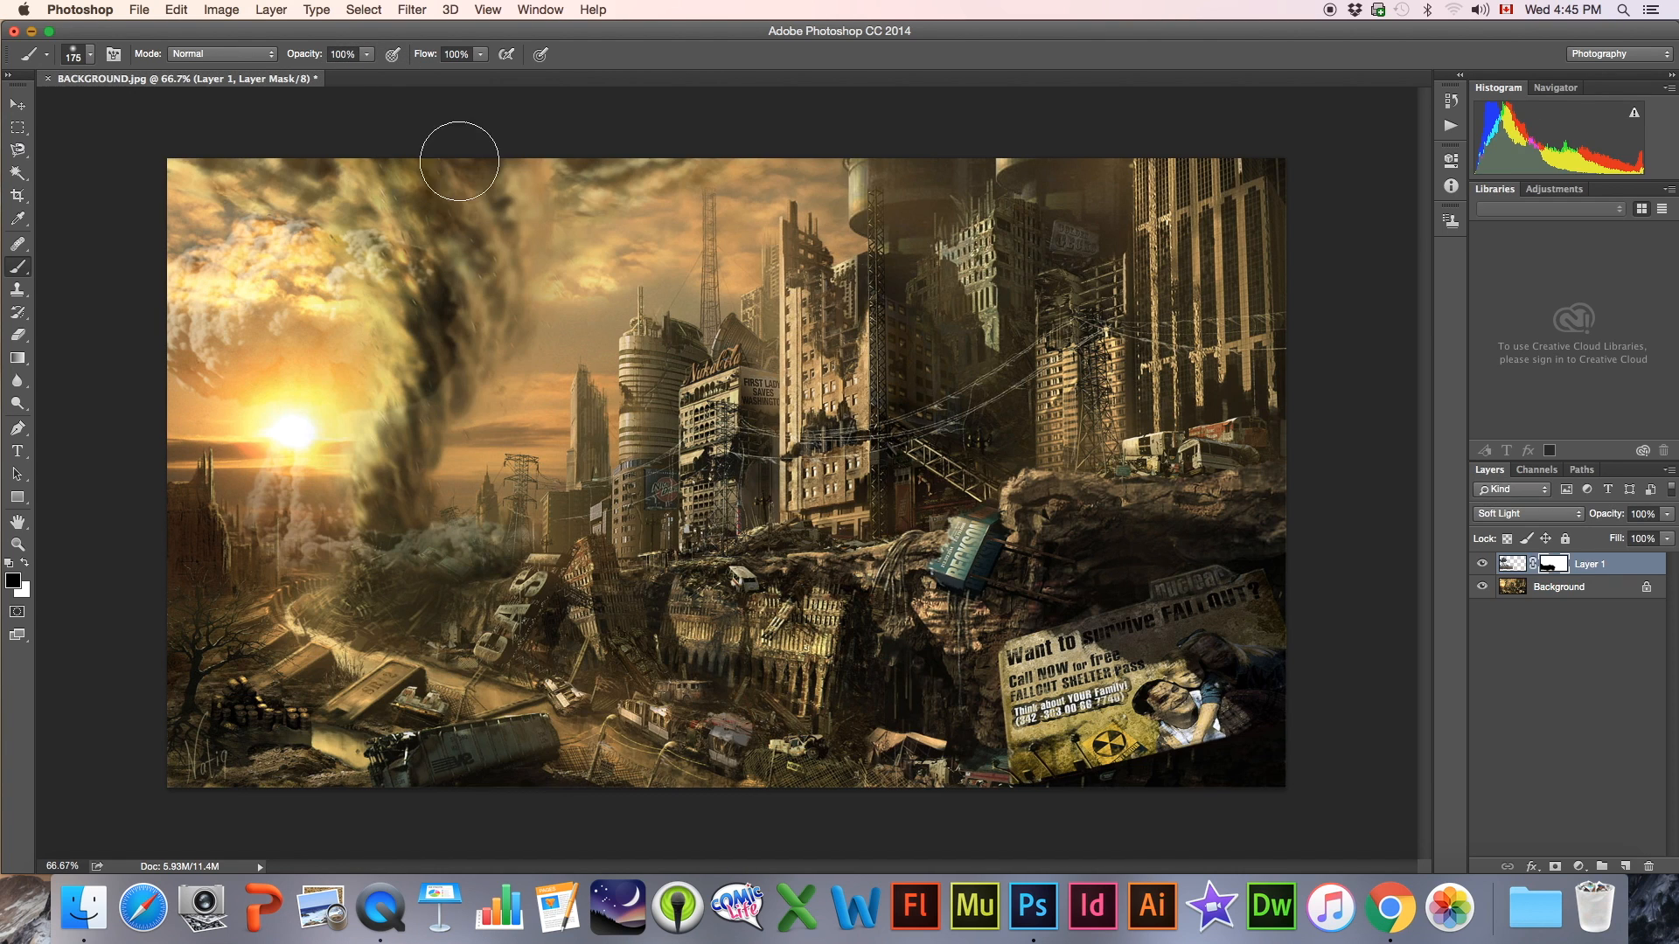
pyautogui.moveTo(443, 39); pyautogui.dragTo(533, 360)
pyautogui.click(615, 106)
pyautogui.moveTo(649, 210); pyautogui.dragTo(1033, 907)
pyautogui.moveTo(750, 371); pyautogui.dragTo(658, 7)
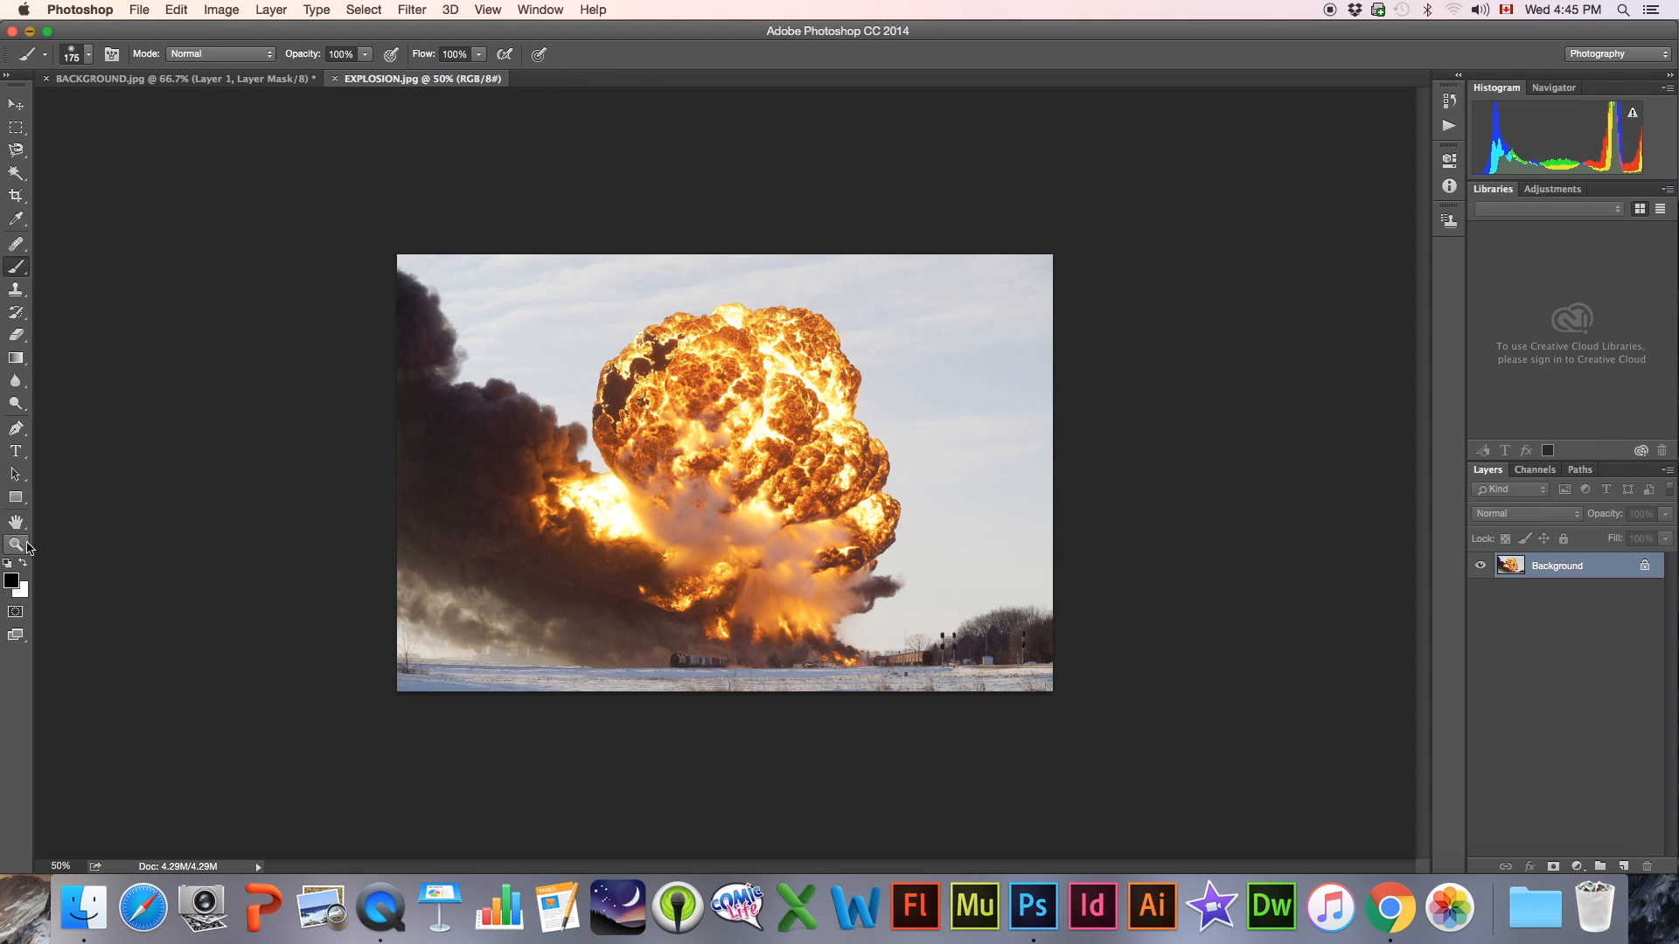
# Select the sky around the explosion with the Magic Wand, including the pale patch beneath the smoke at the photo's lower left
pyautogui.click(17, 544)
pyautogui.moveTo(466, 539); pyautogui.dragTo(649, 481)
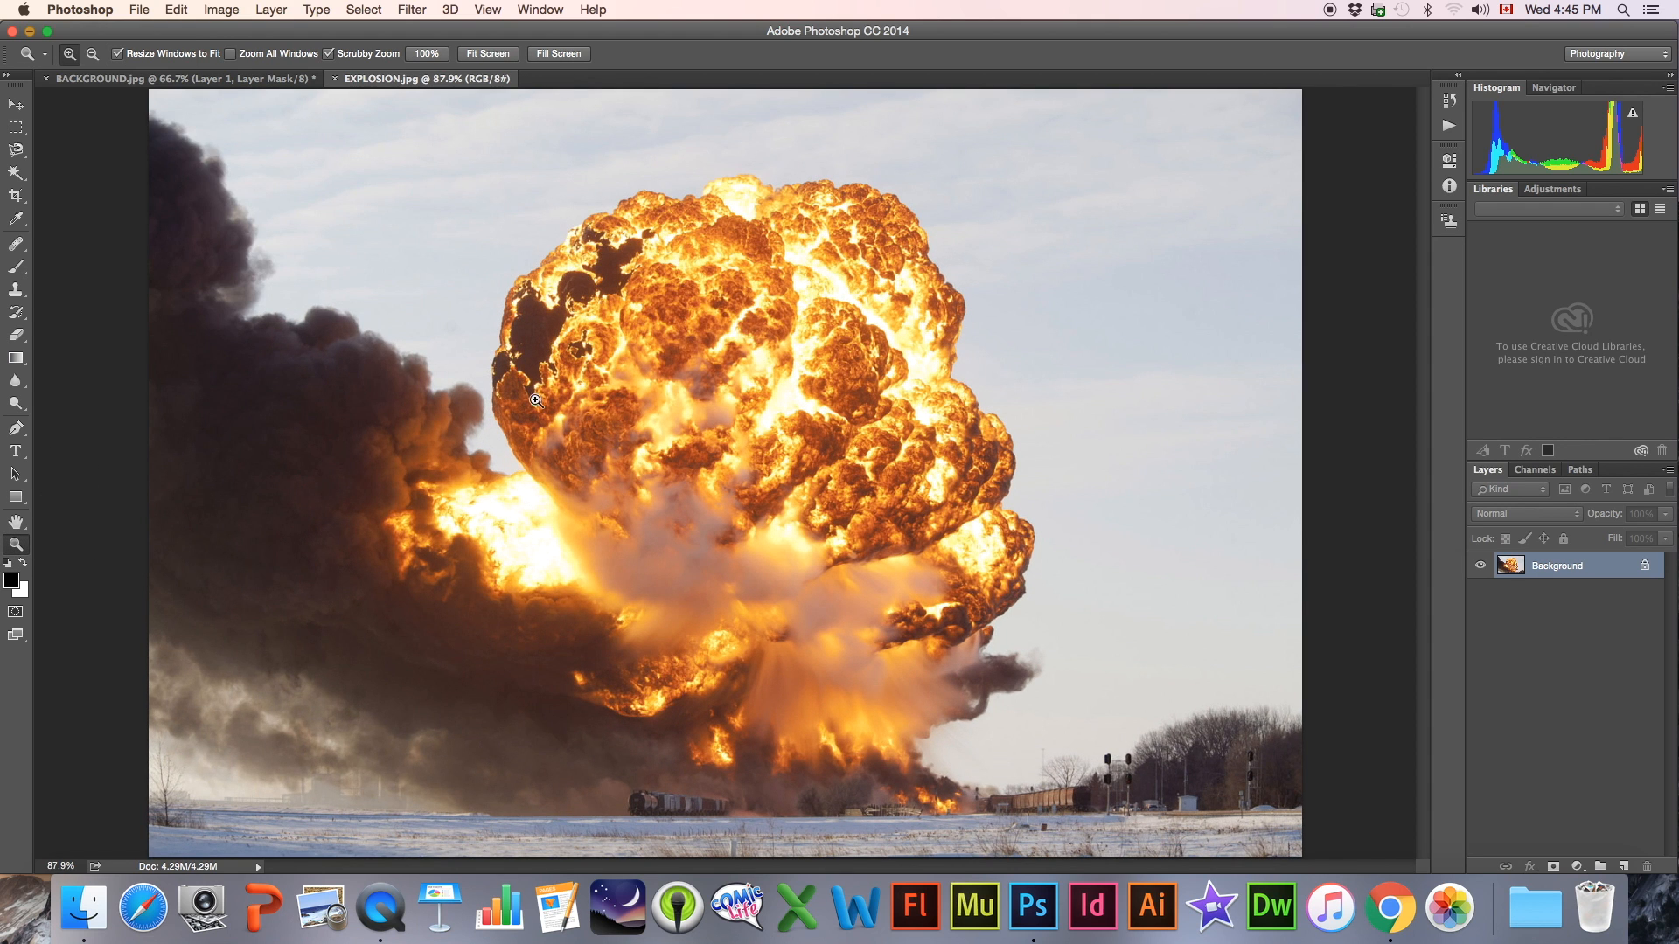
pyautogui.click(16, 175)
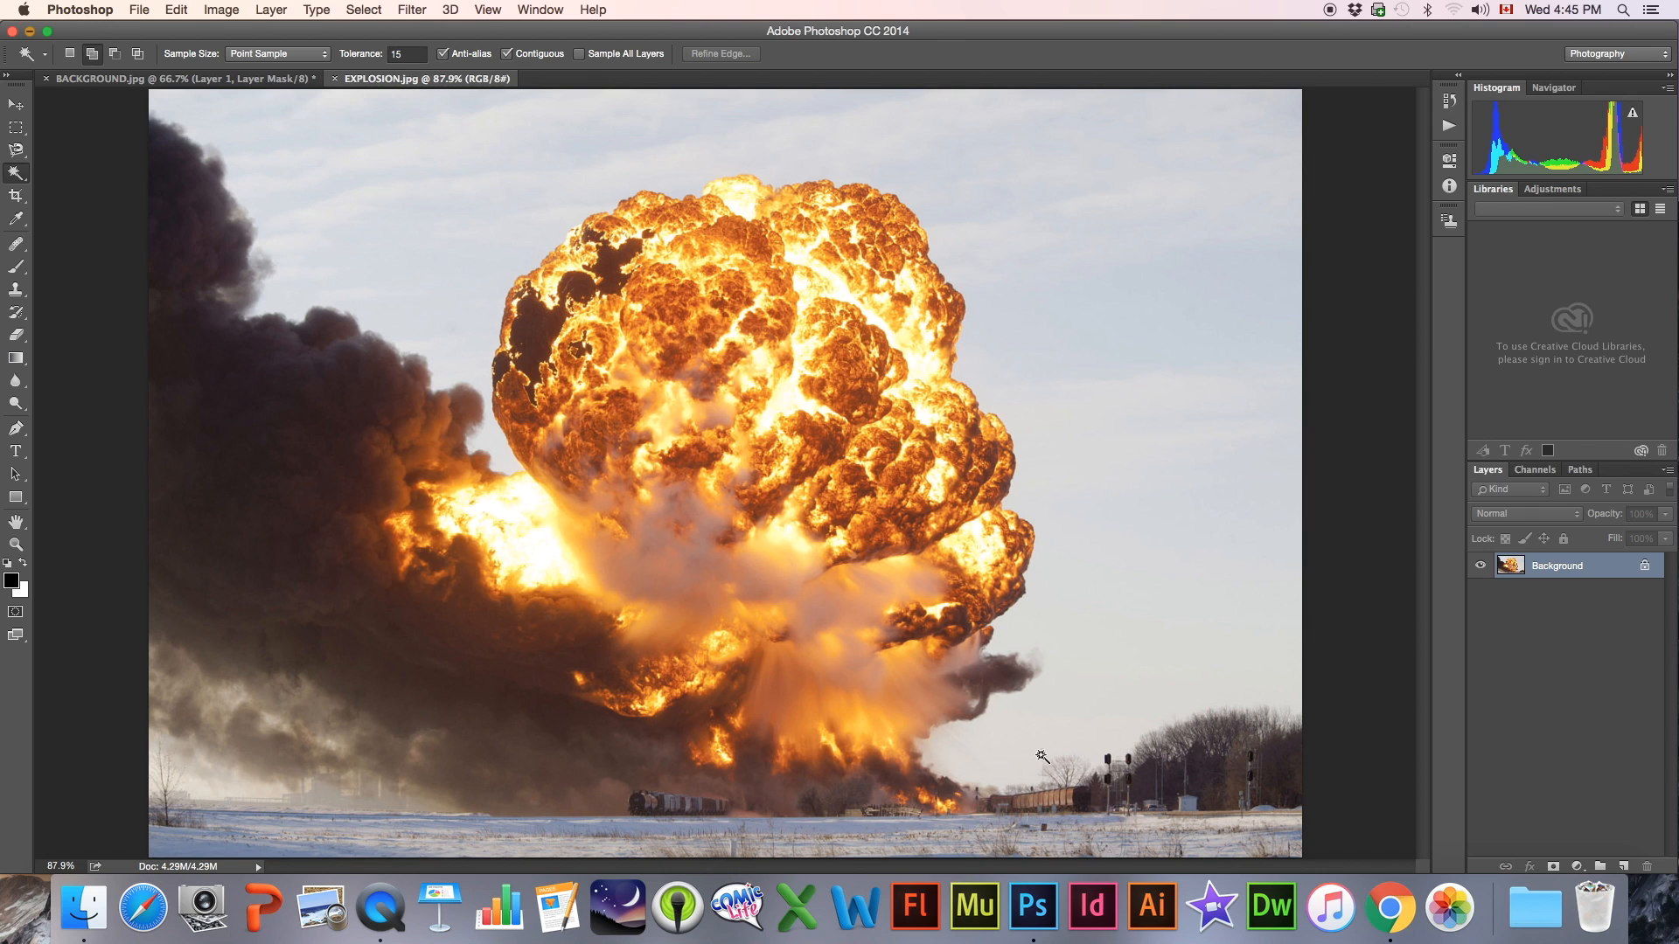
pyautogui.click(394, 246)
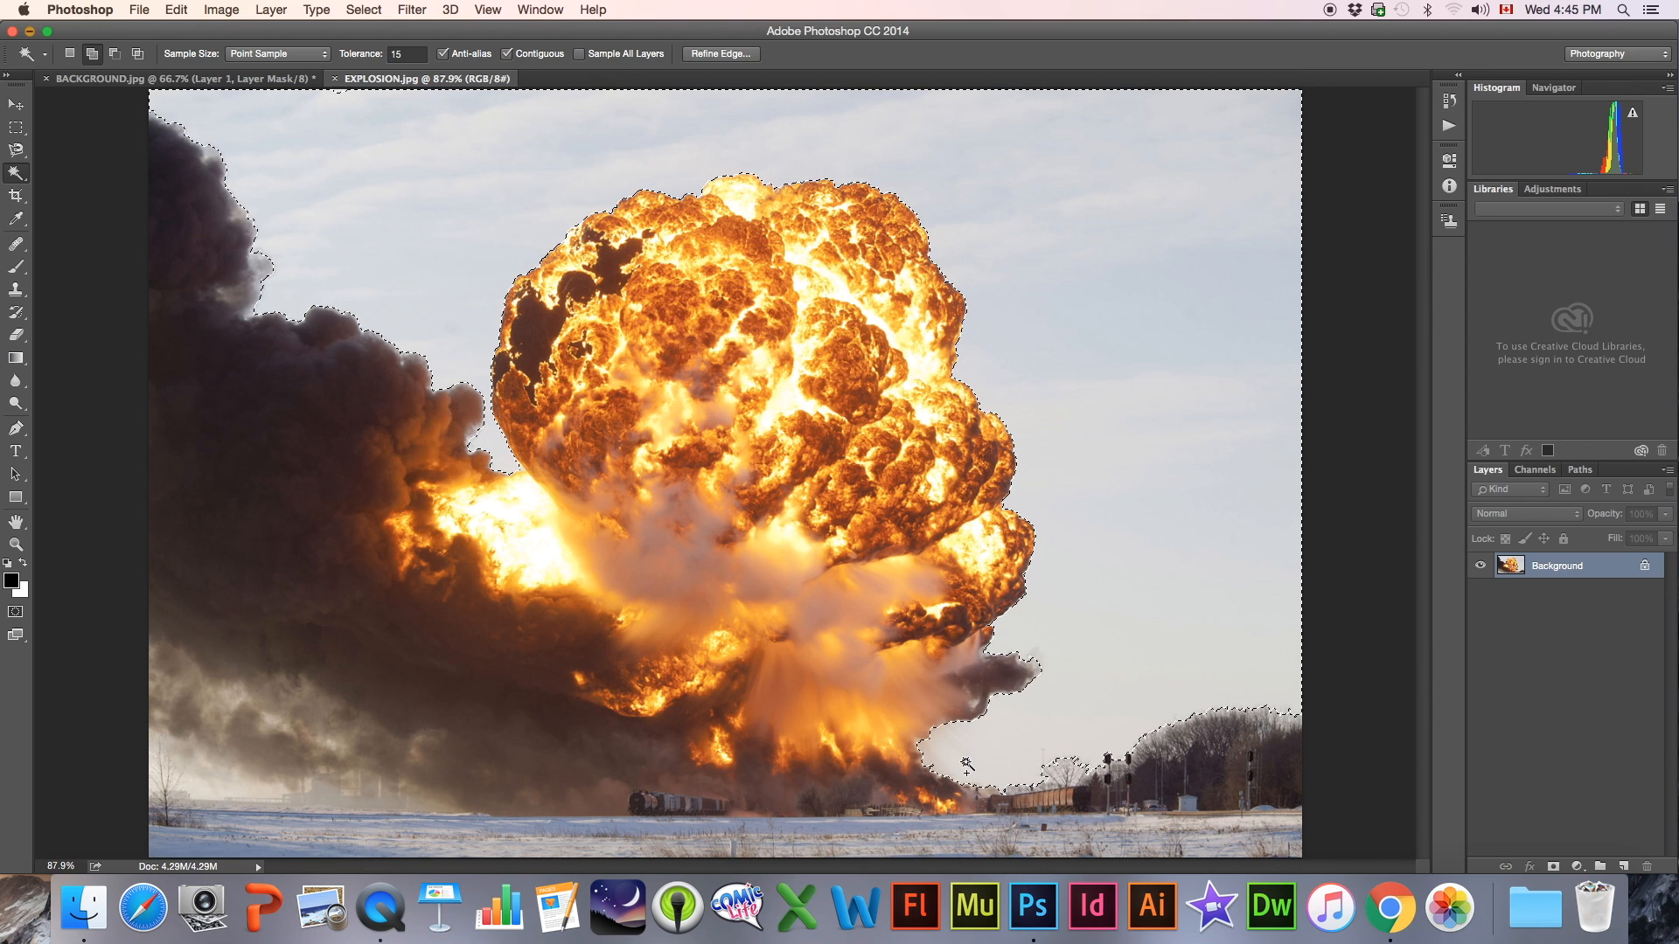
pyautogui.click(227, 782)
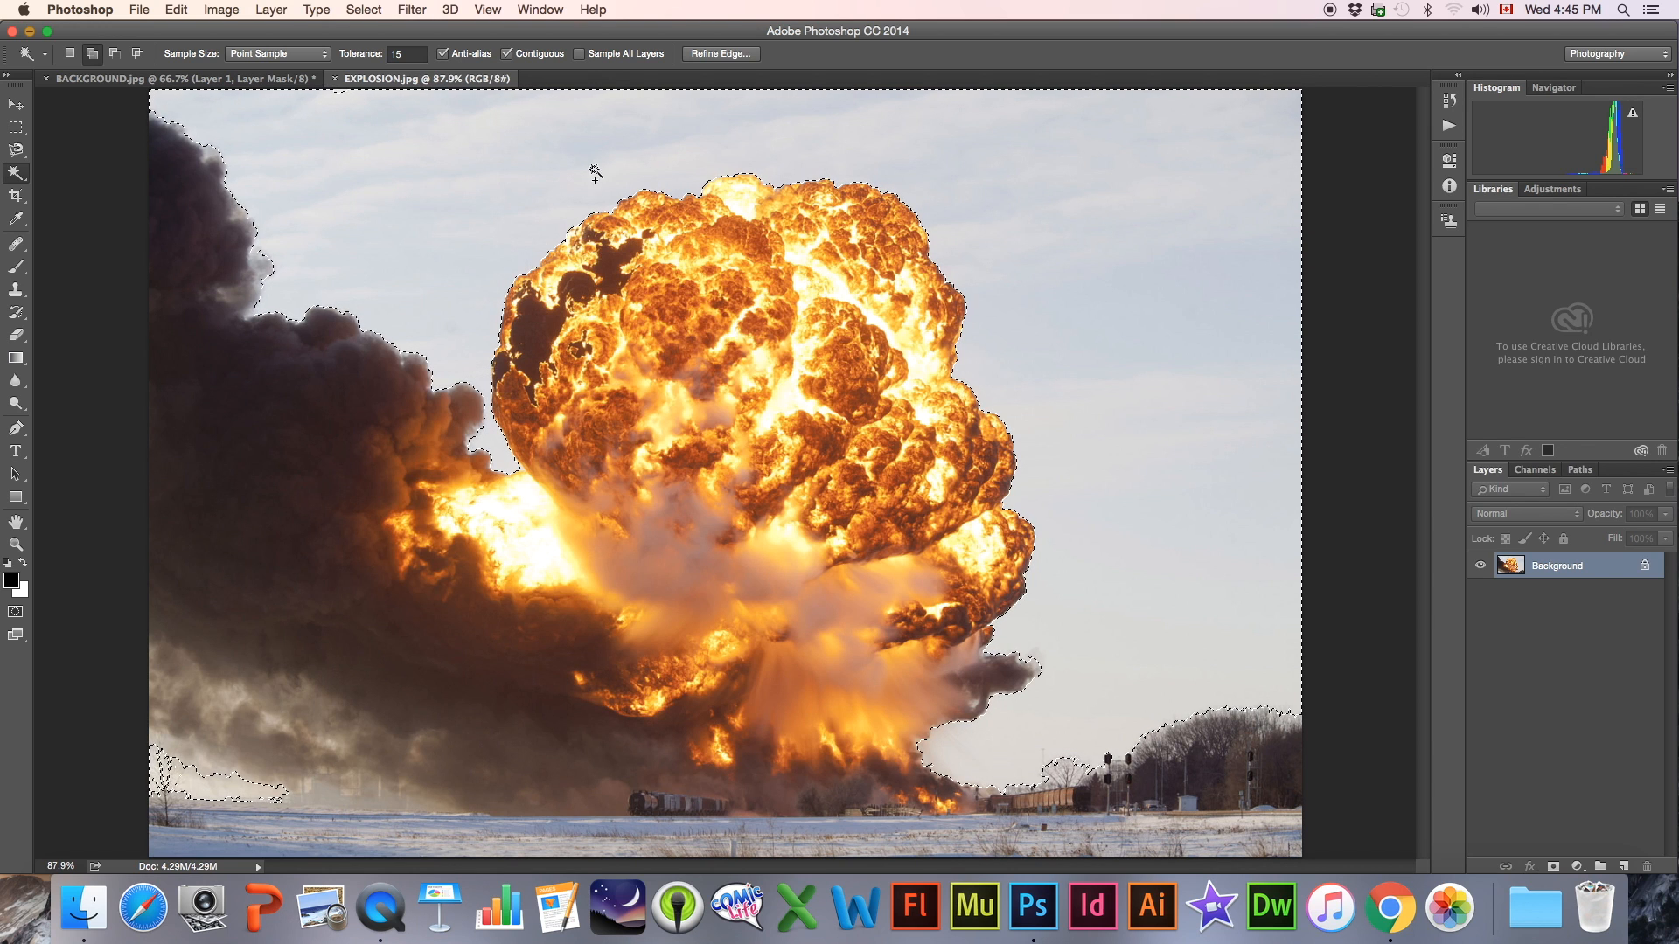
# Contract the sky selection by 2 pixels and invert it to select the explosion, smoke and ground
pyautogui.click(369, 10)
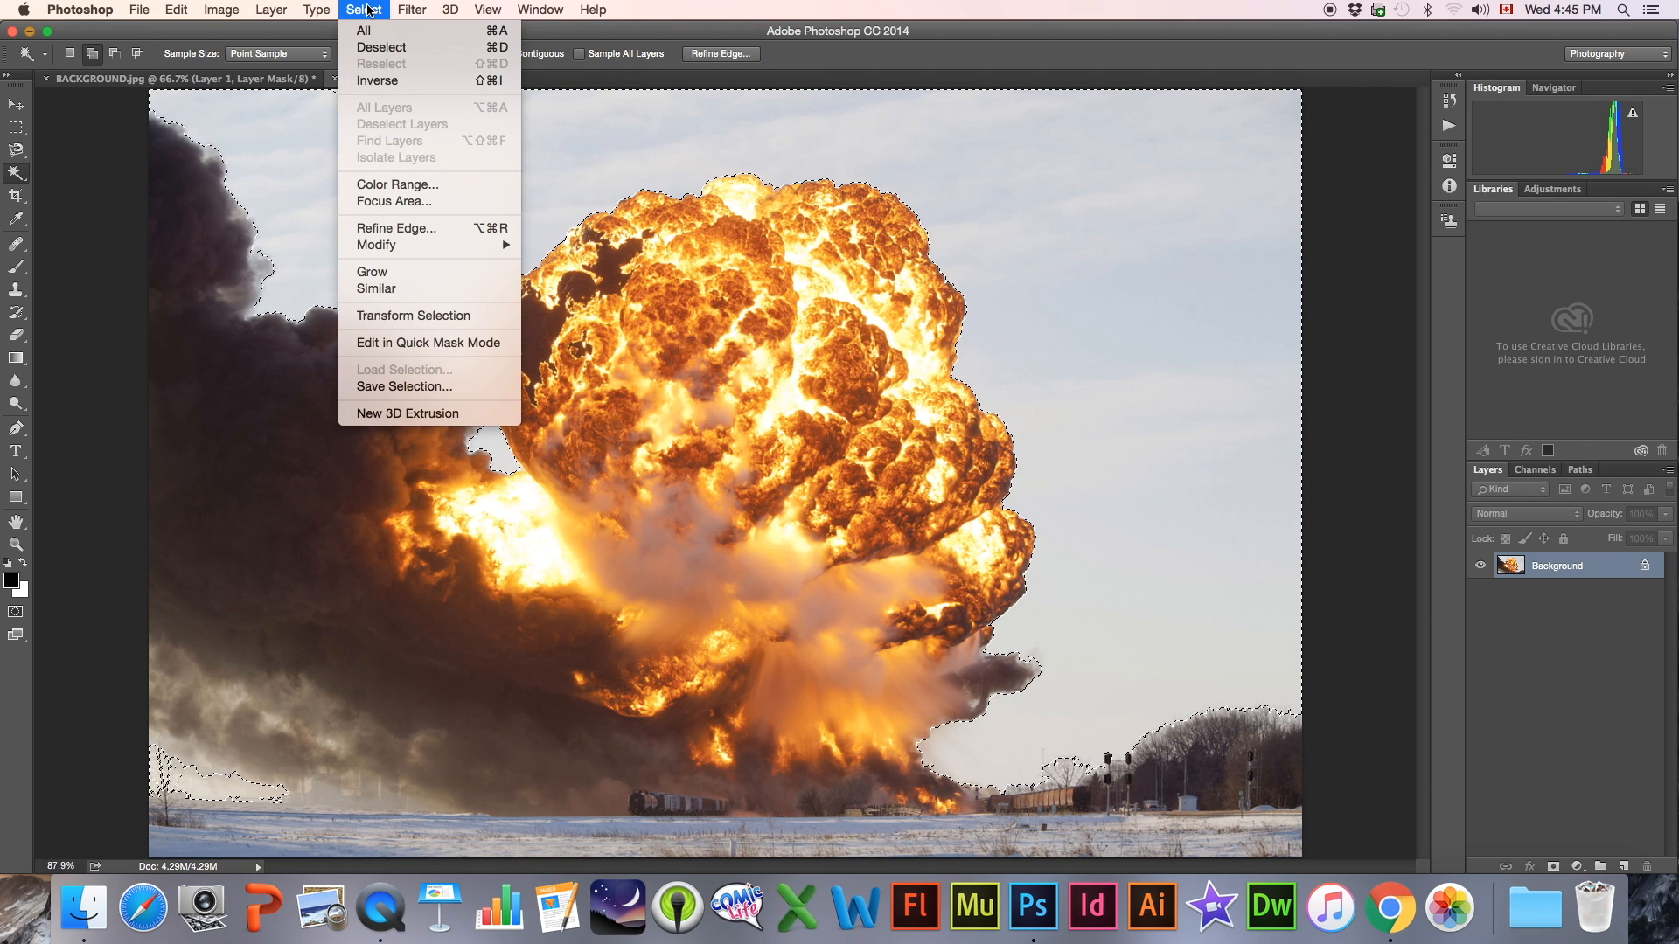
pyautogui.moveTo(403, 249)
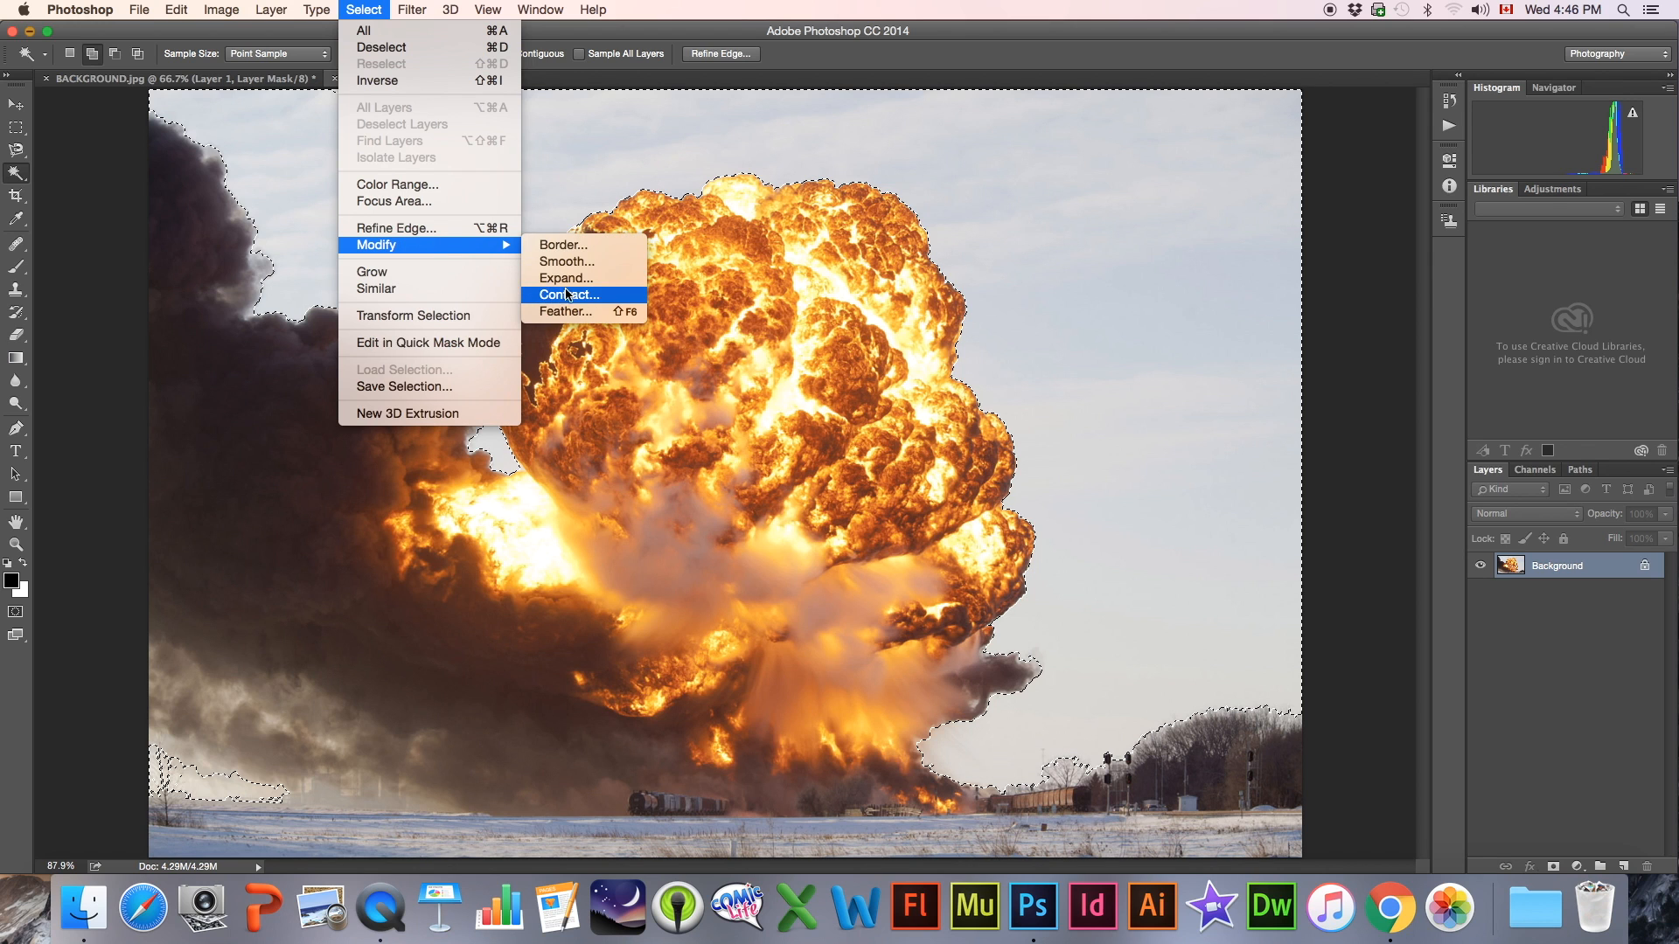
pyautogui.click(604, 295)
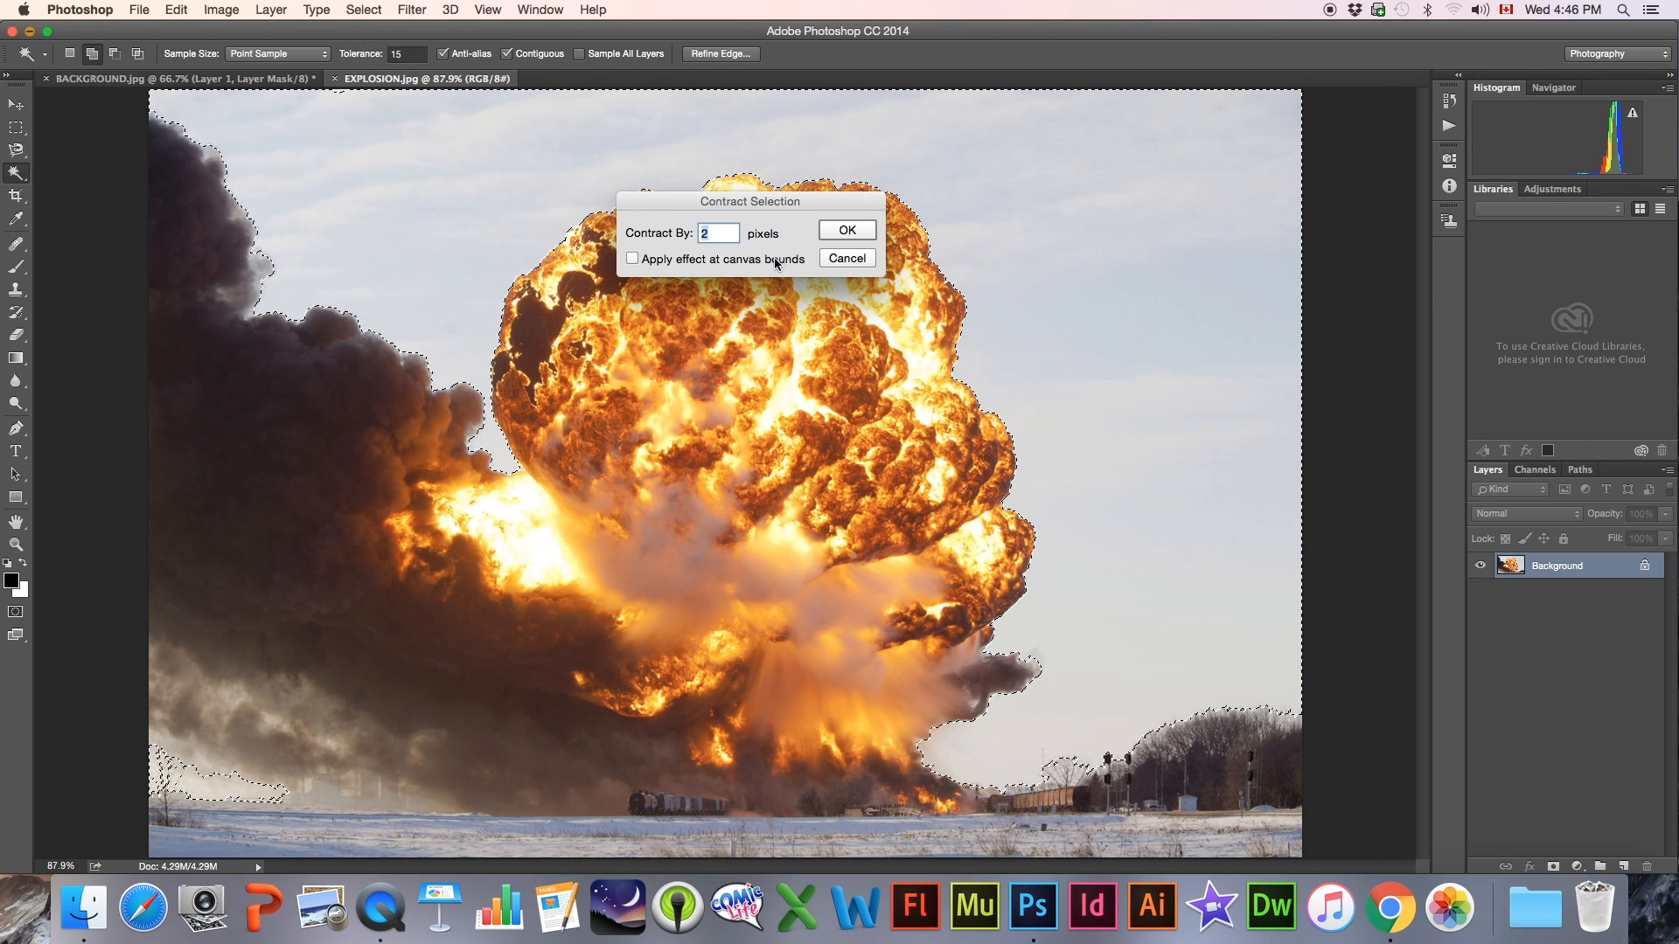
pyautogui.click(847, 231)
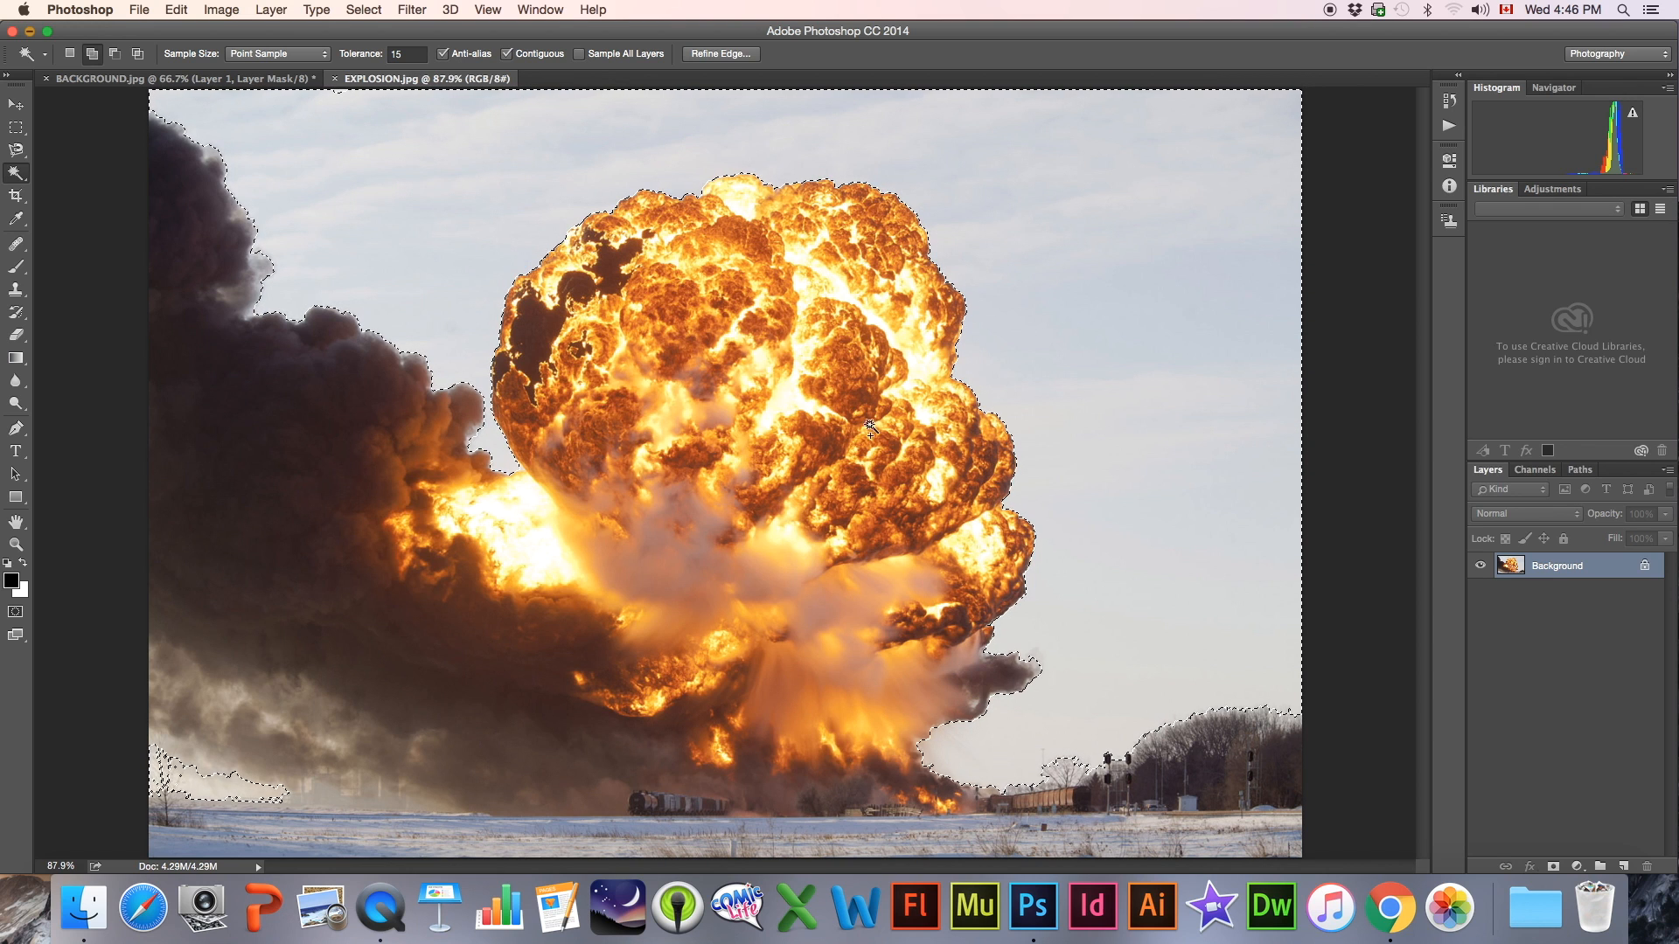
pyautogui.click(367, 12)
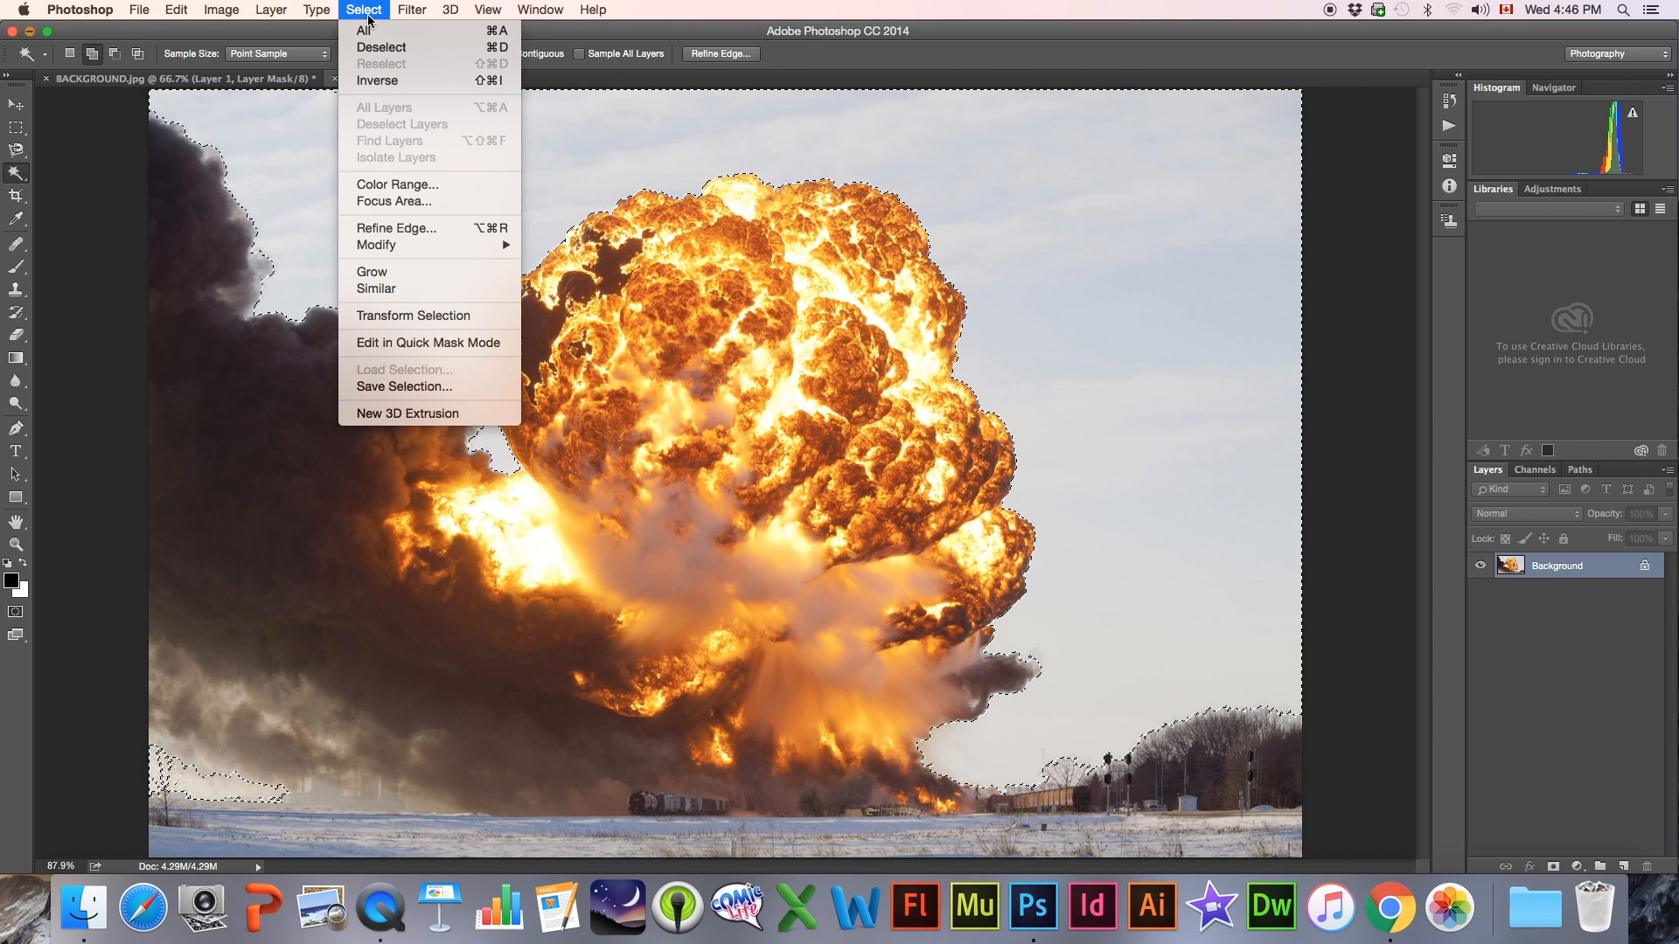
pyautogui.click(364, 80)
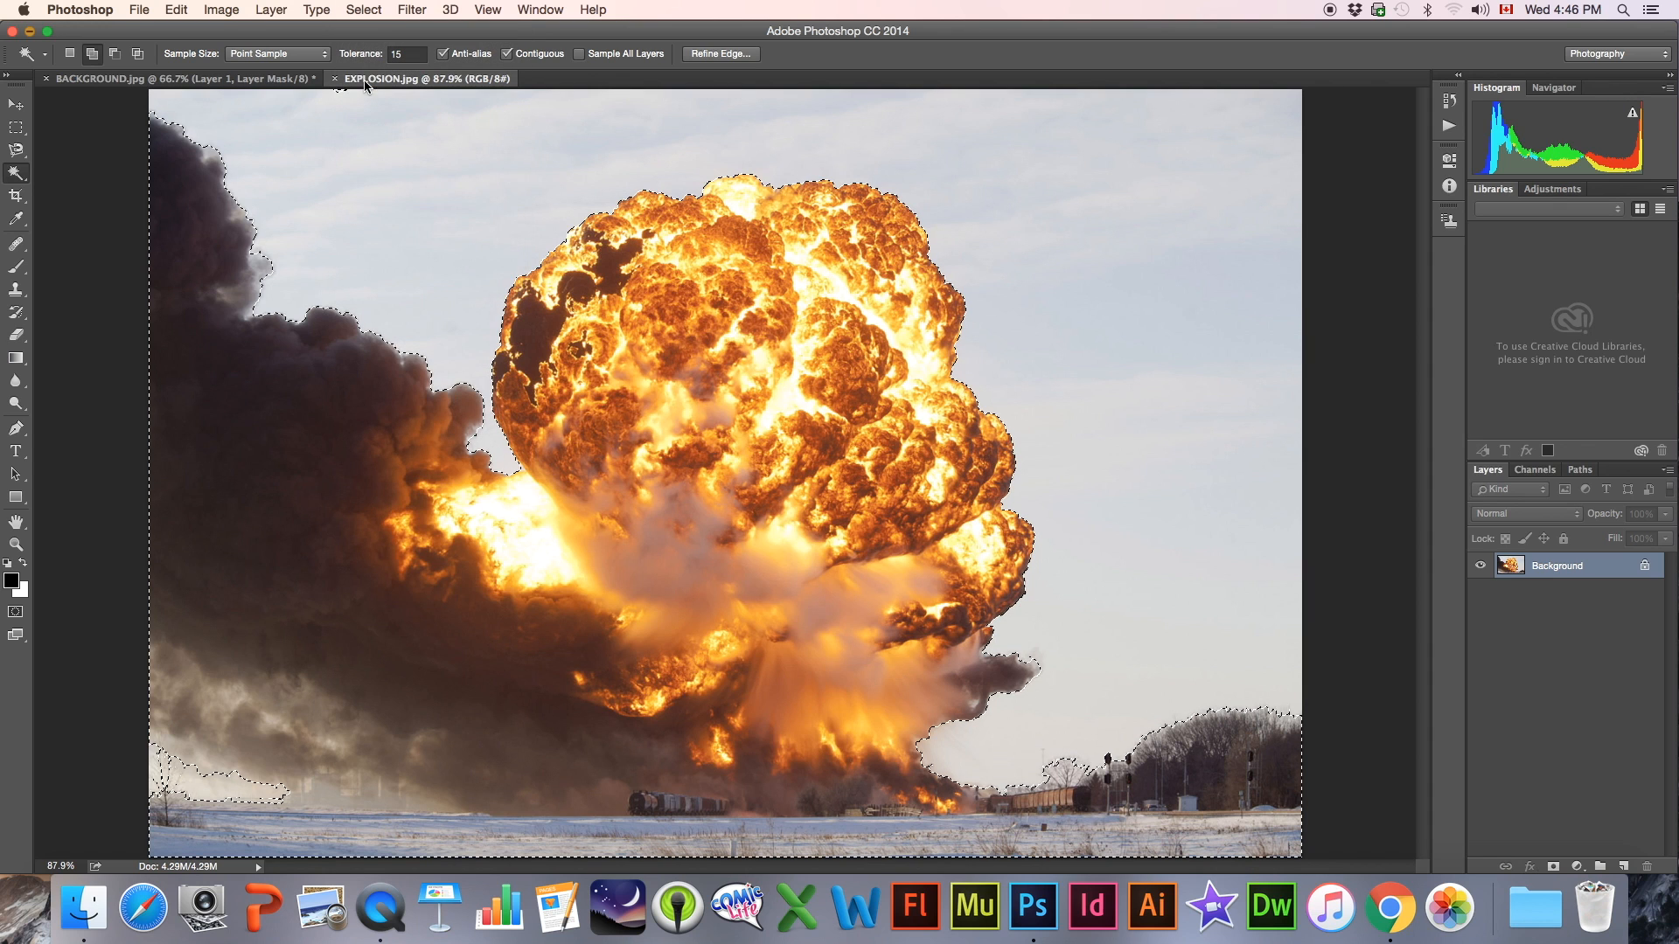
# Contract the inverted selection around the explosion by 2 pixels and feather its edge
pyautogui.click(358, 7)
pyautogui.moveTo(480, 255)
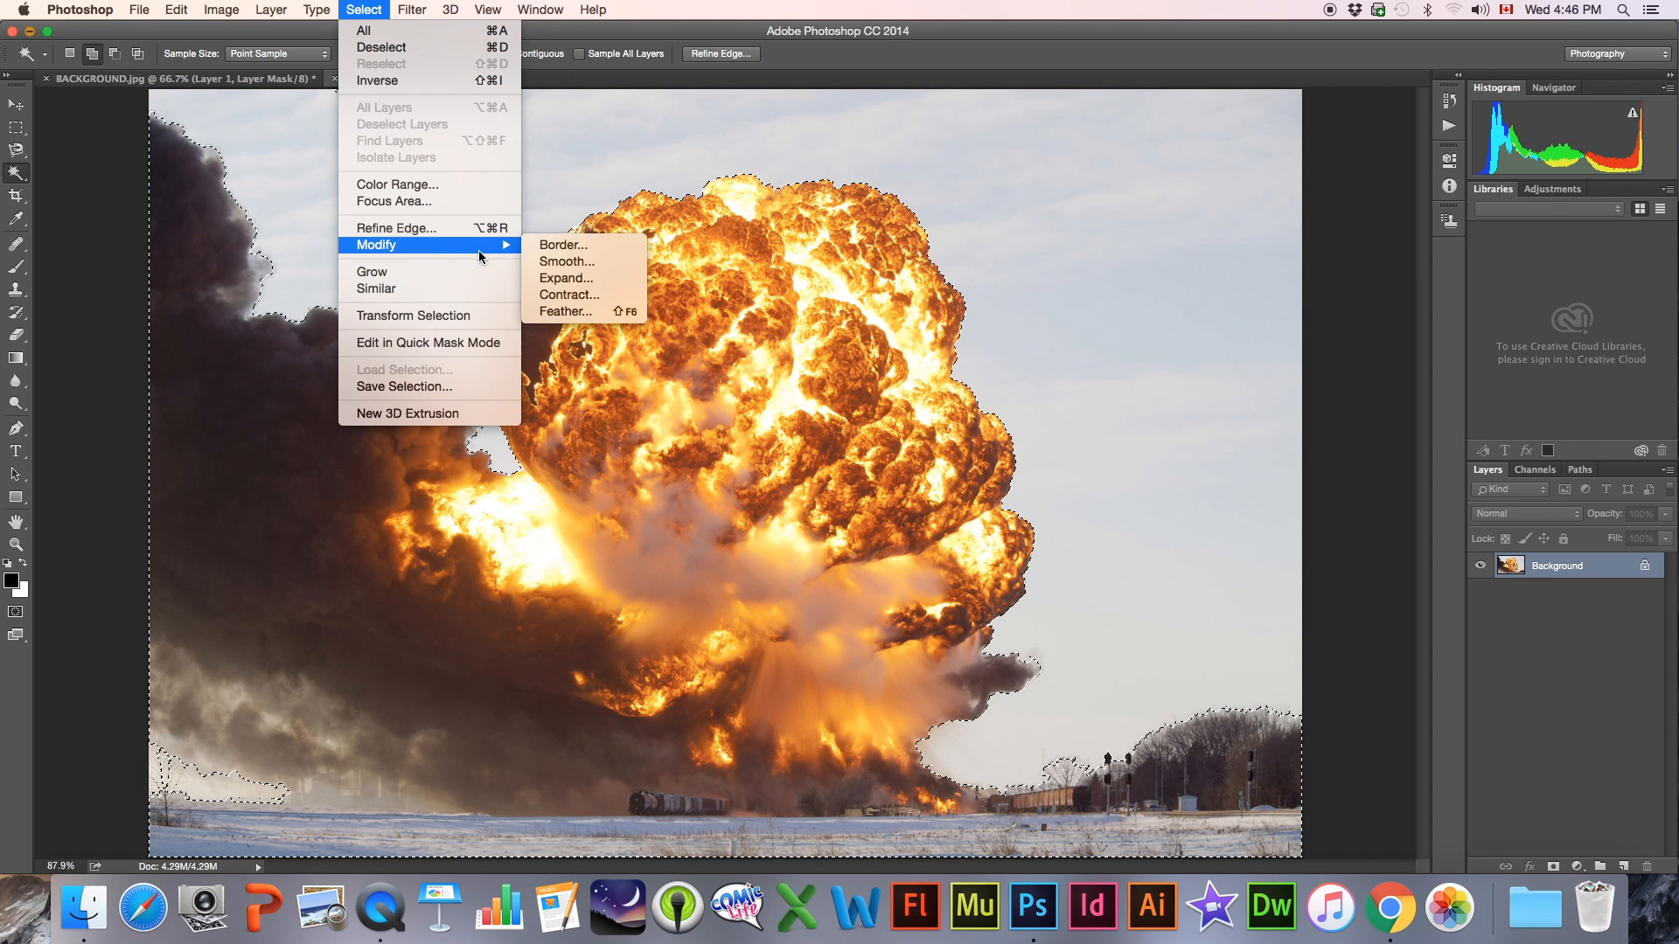
pyautogui.click(561, 295)
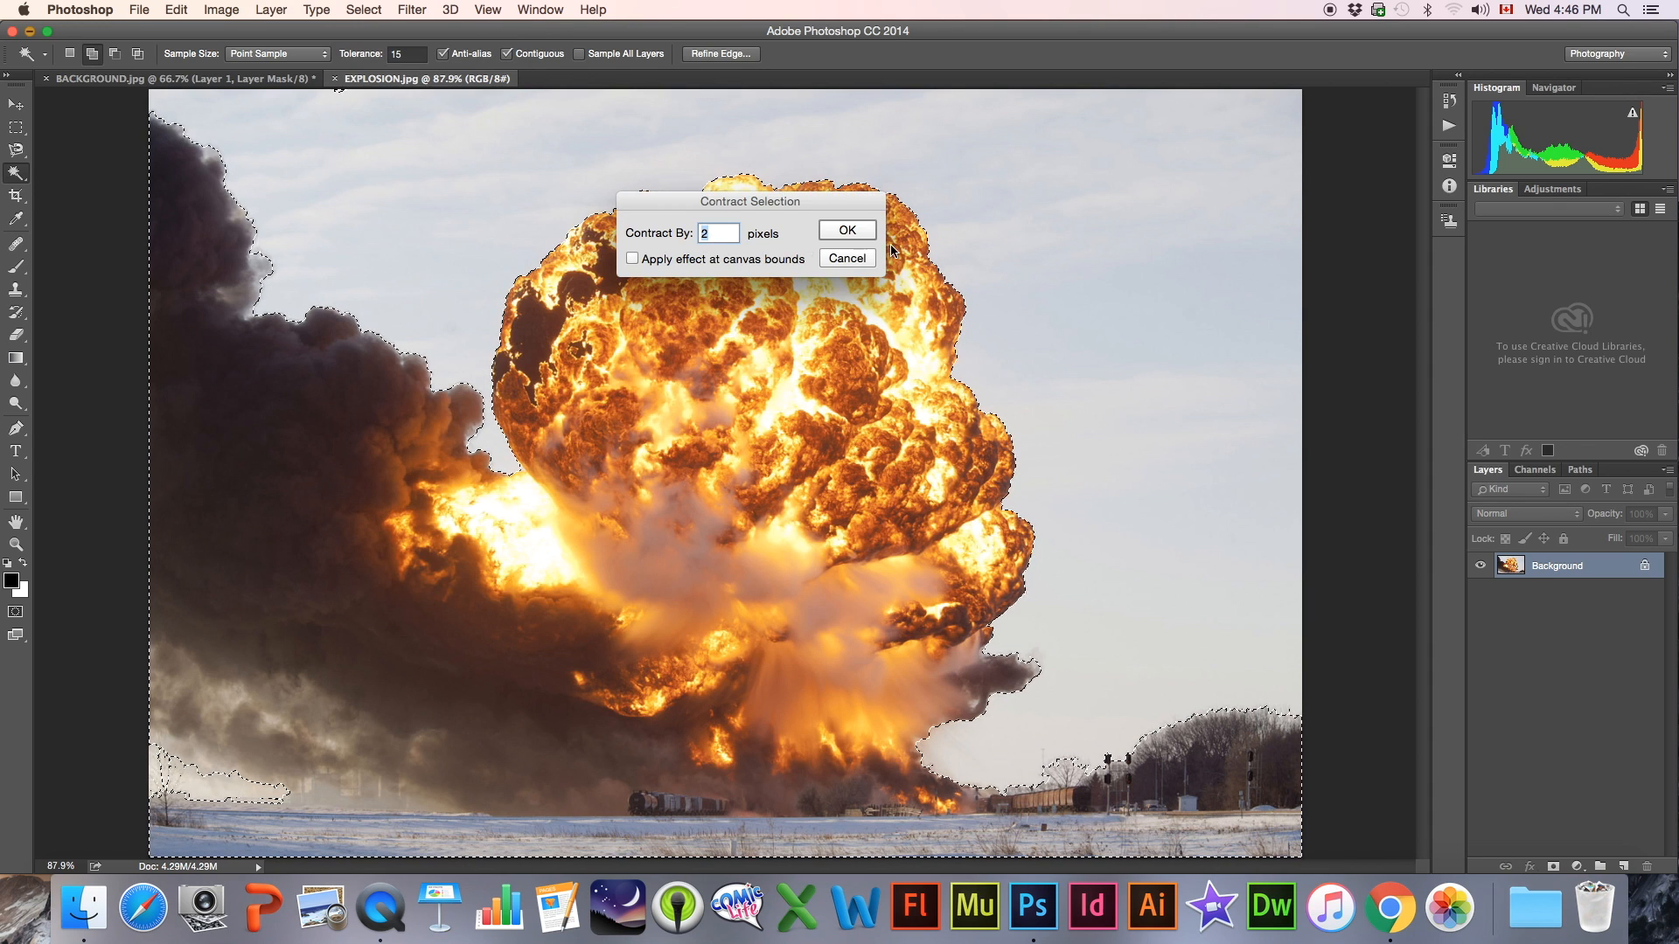
pyautogui.click(847, 230)
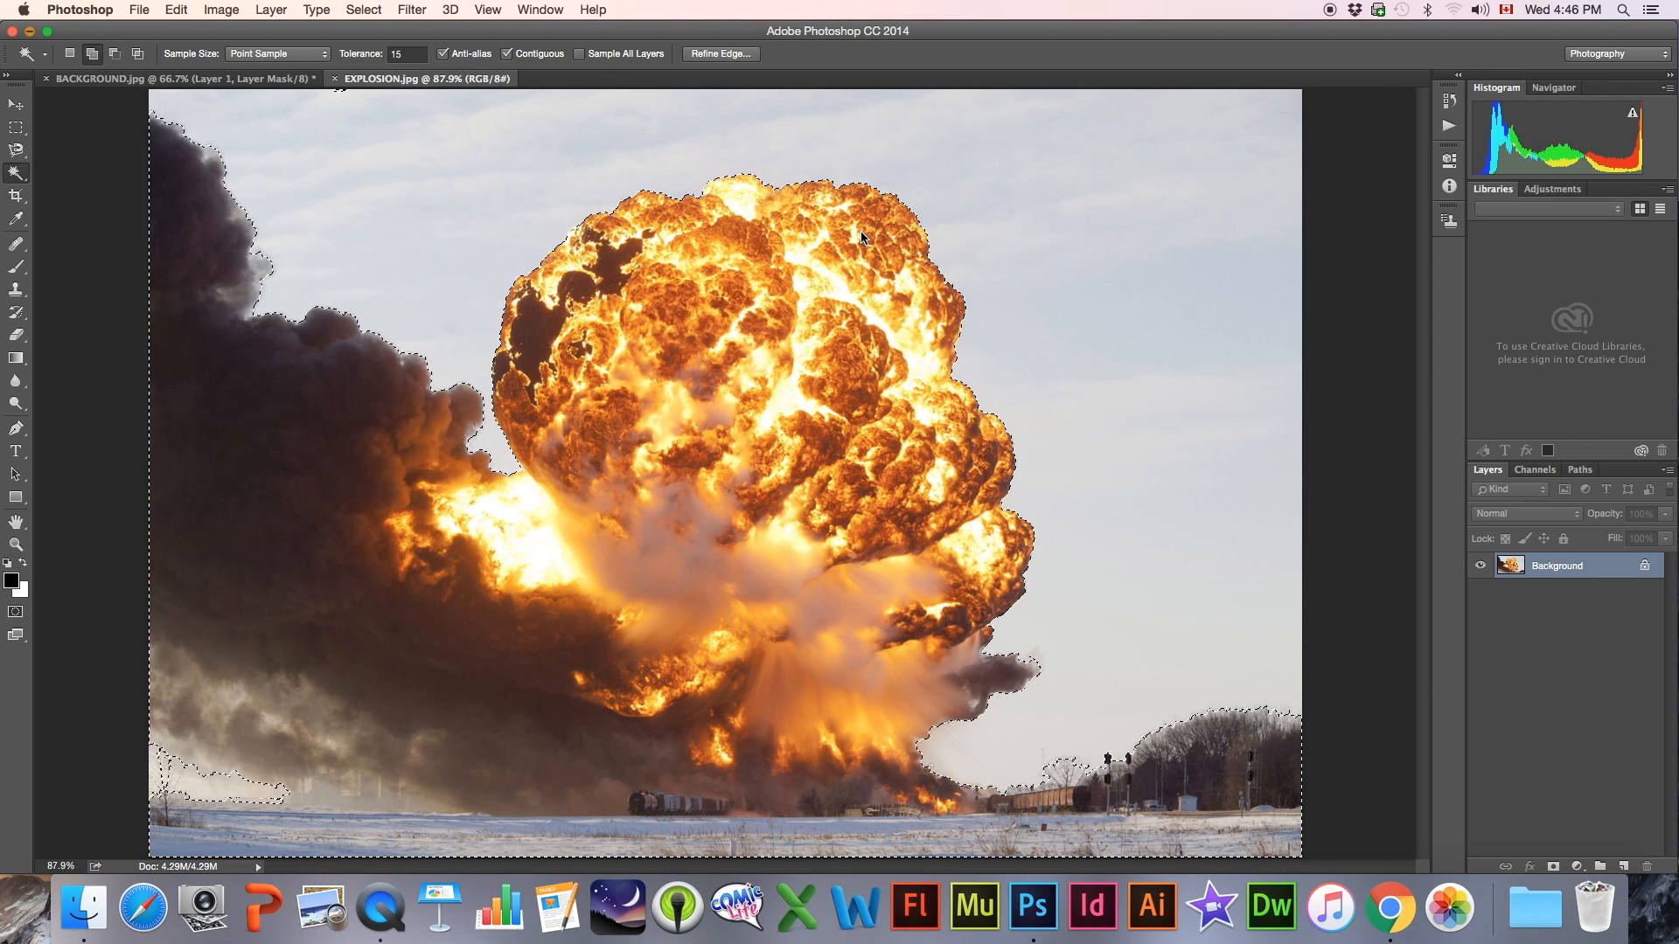
pyautogui.click(390, 11)
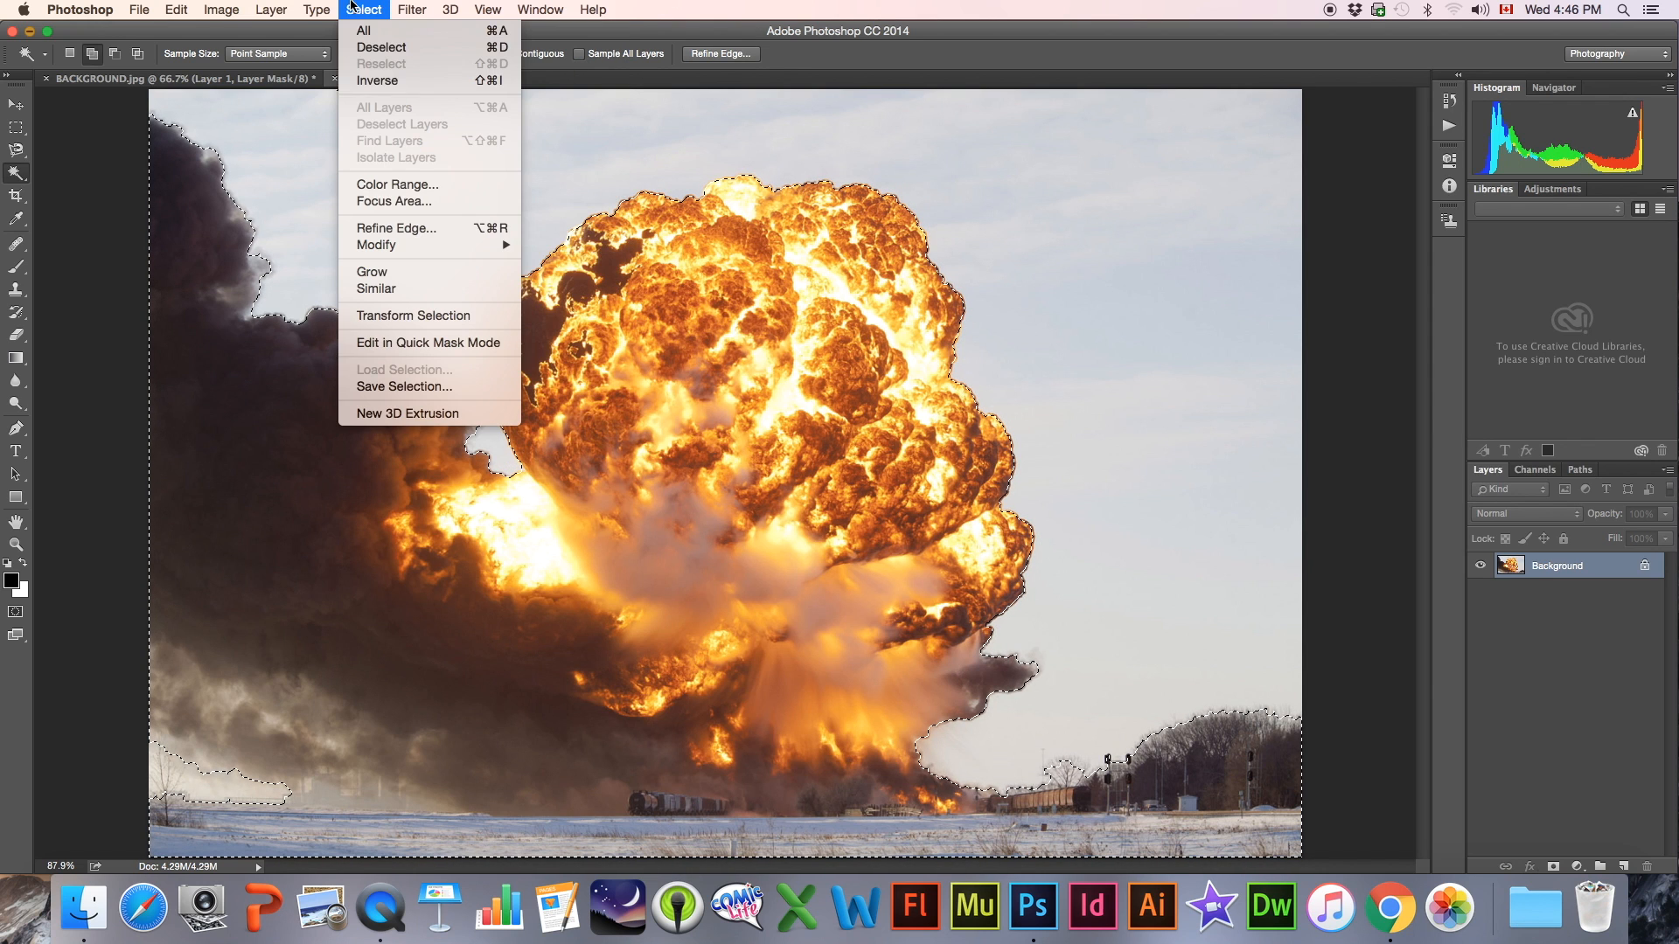
pyautogui.moveTo(384, 245)
pyautogui.click(564, 312)
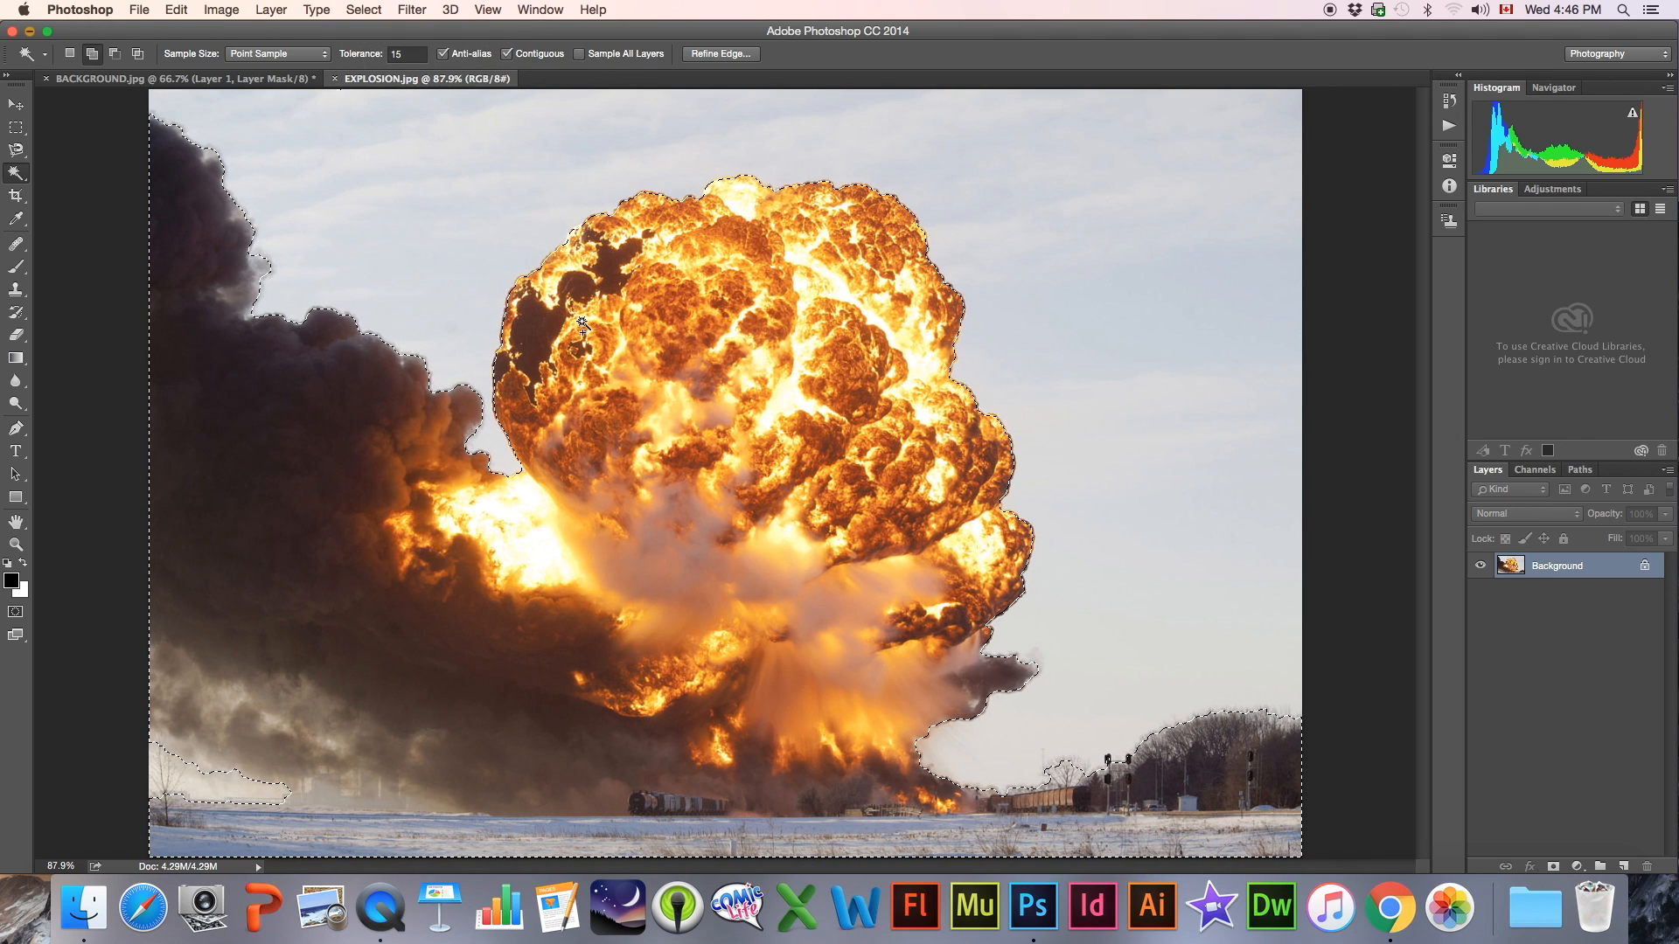
# Move the selected explosion into BACKGROUND.jpg as a new layer and place it over the sun and mushroom cloud
pyautogui.click(15, 105)
pyautogui.moveTo(774, 418); pyautogui.dragTo(224, 80)
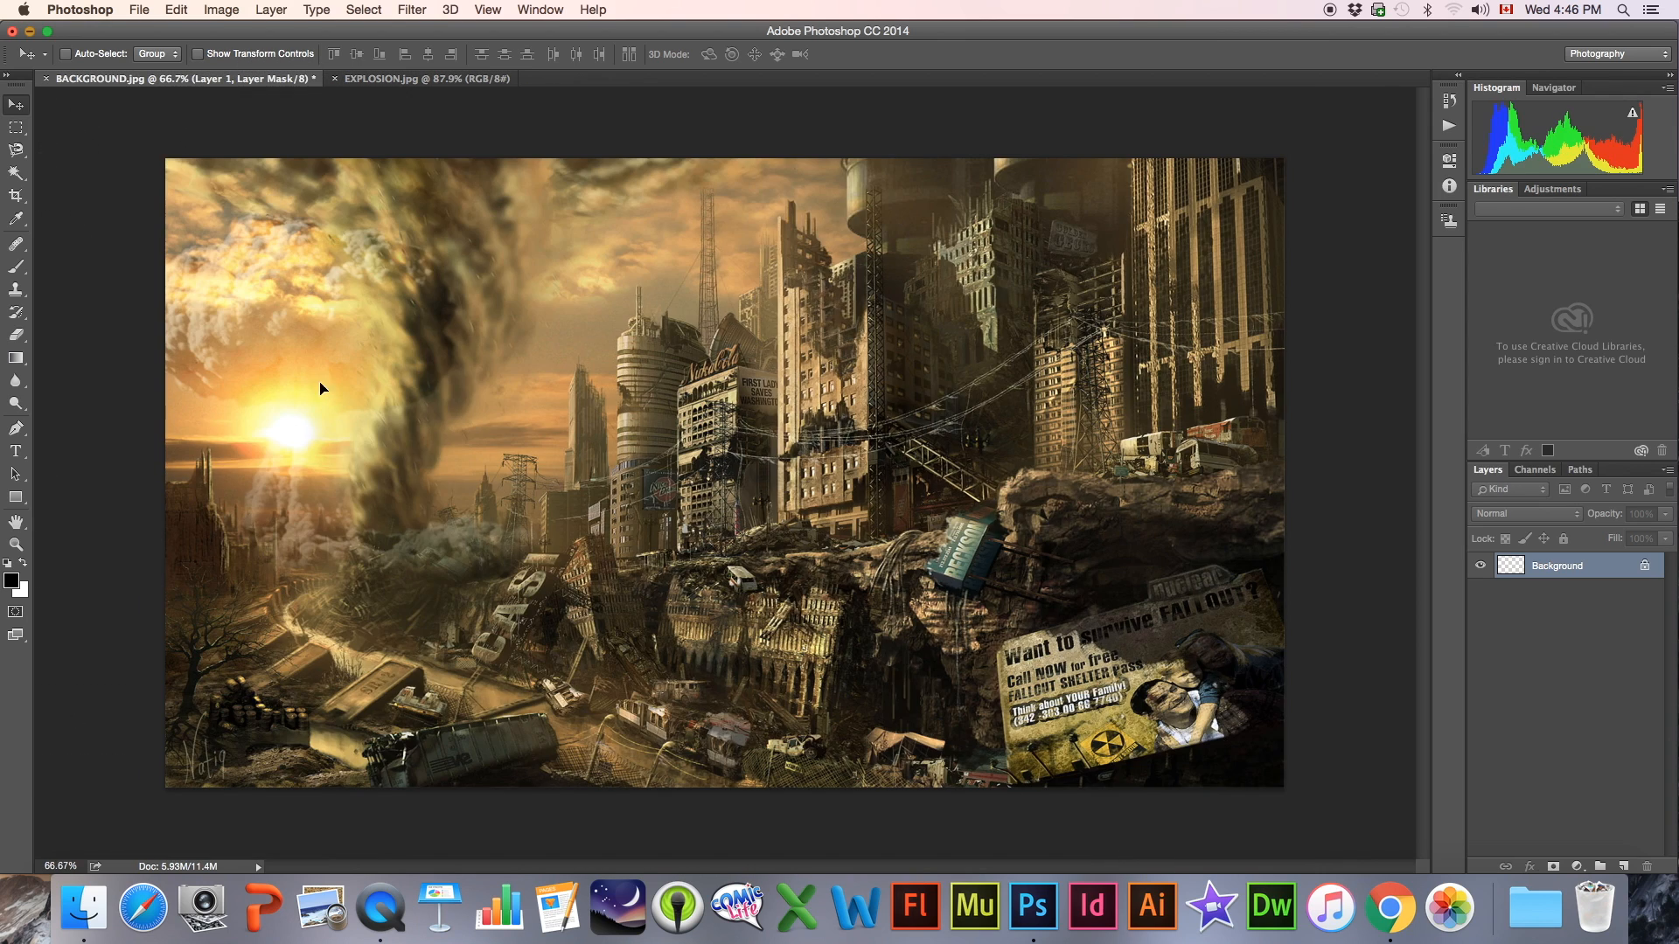
pyautogui.moveTo(290, 473); pyautogui.dragTo(378, 439)
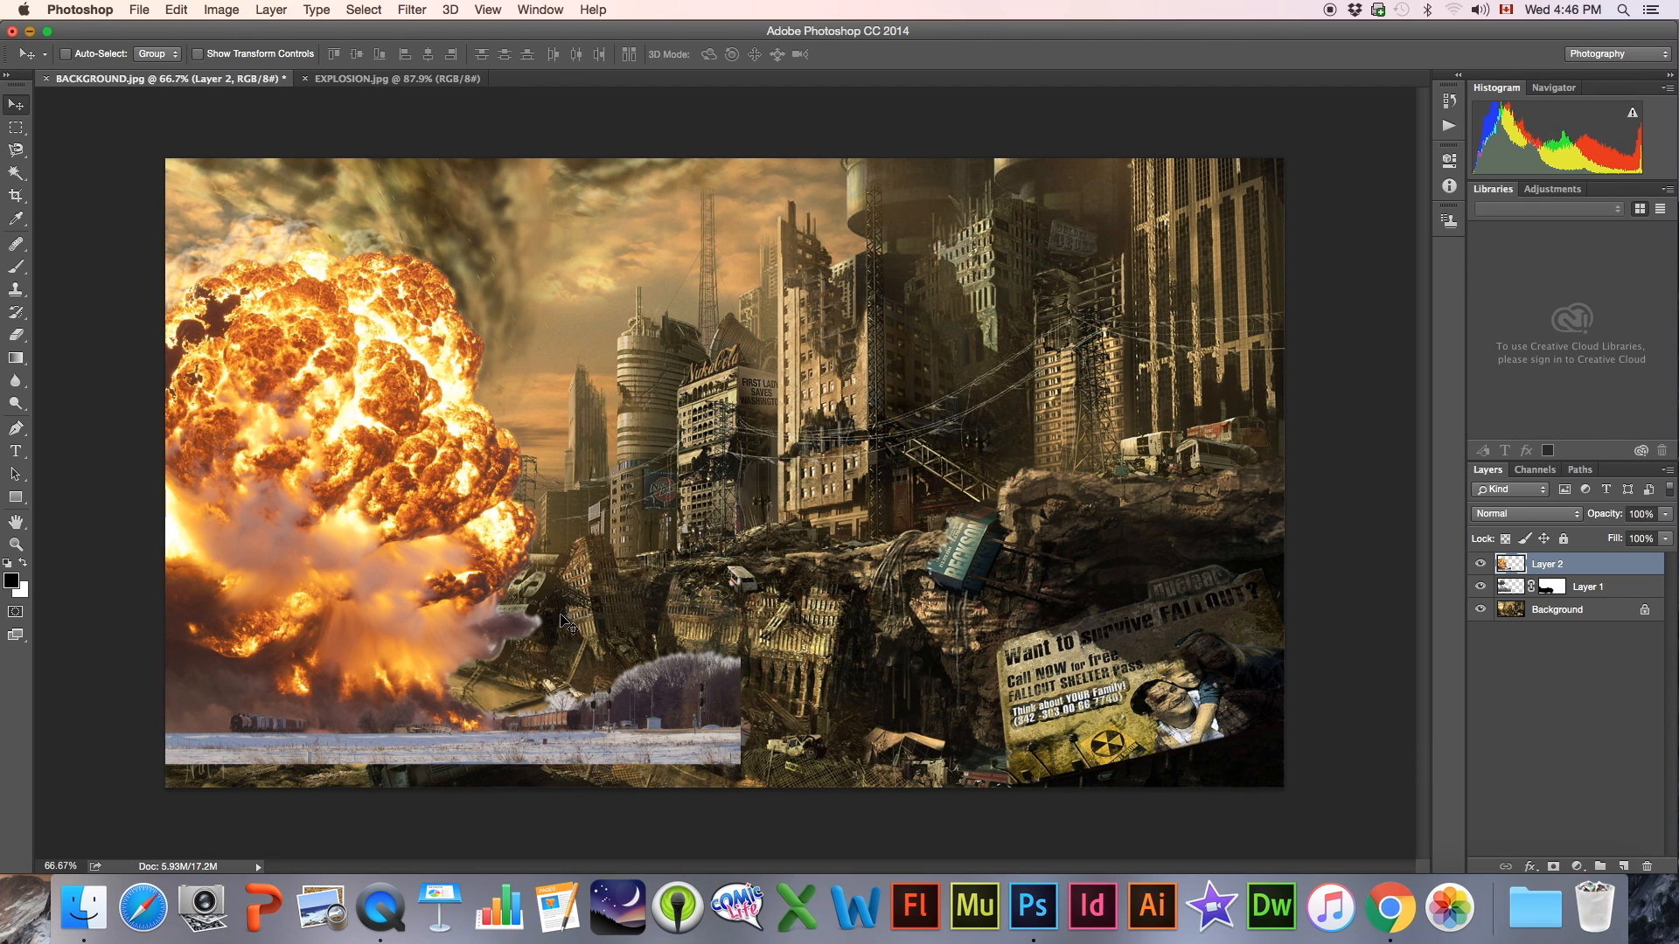
# Scale the explosion layer down to about 70% and place it over the sun, in front of the mushroom cloud
pyautogui.press('super+t')
pyautogui.moveTo(740, 765); pyautogui.dragTo(525, 620)
pyautogui.moveTo(241, 389); pyautogui.dragTo(340, 416)
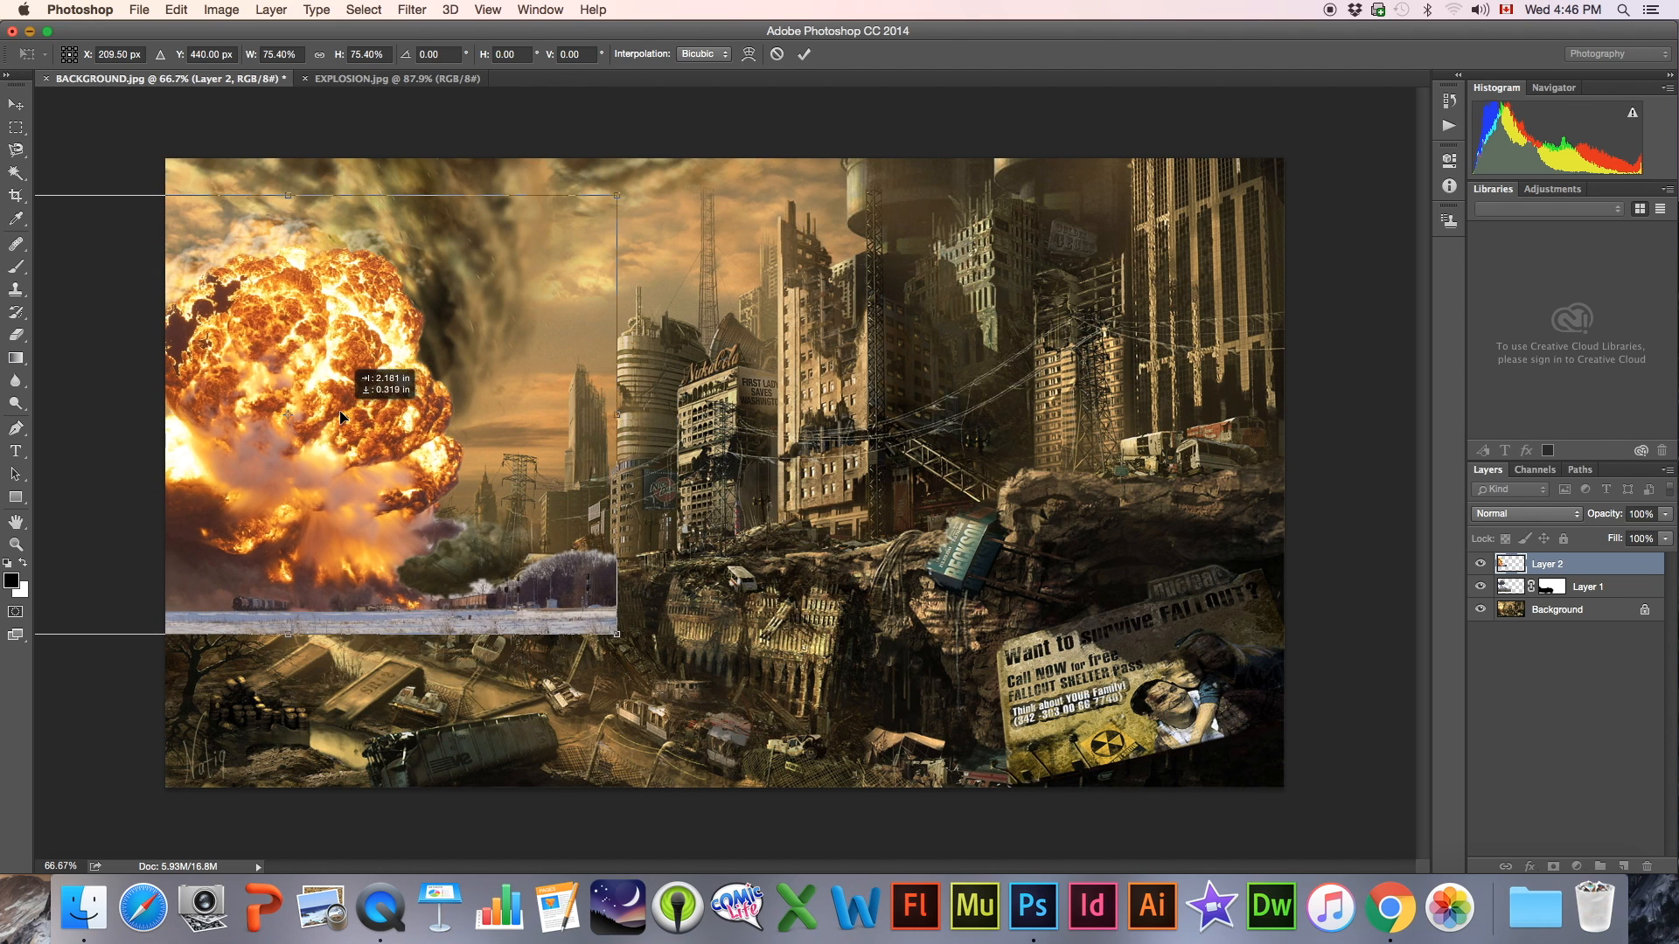
pyautogui.moveTo(619, 193); pyautogui.dragTo(582, 233)
pyautogui.moveTo(351, 380)
pyautogui.mouseDown()
pyautogui.moveTo(487, 385)
pyautogui.moveTo(393, 547)
pyautogui.moveTo(415, 398)
pyautogui.moveTo(381, 376)
pyautogui.mouseUp()
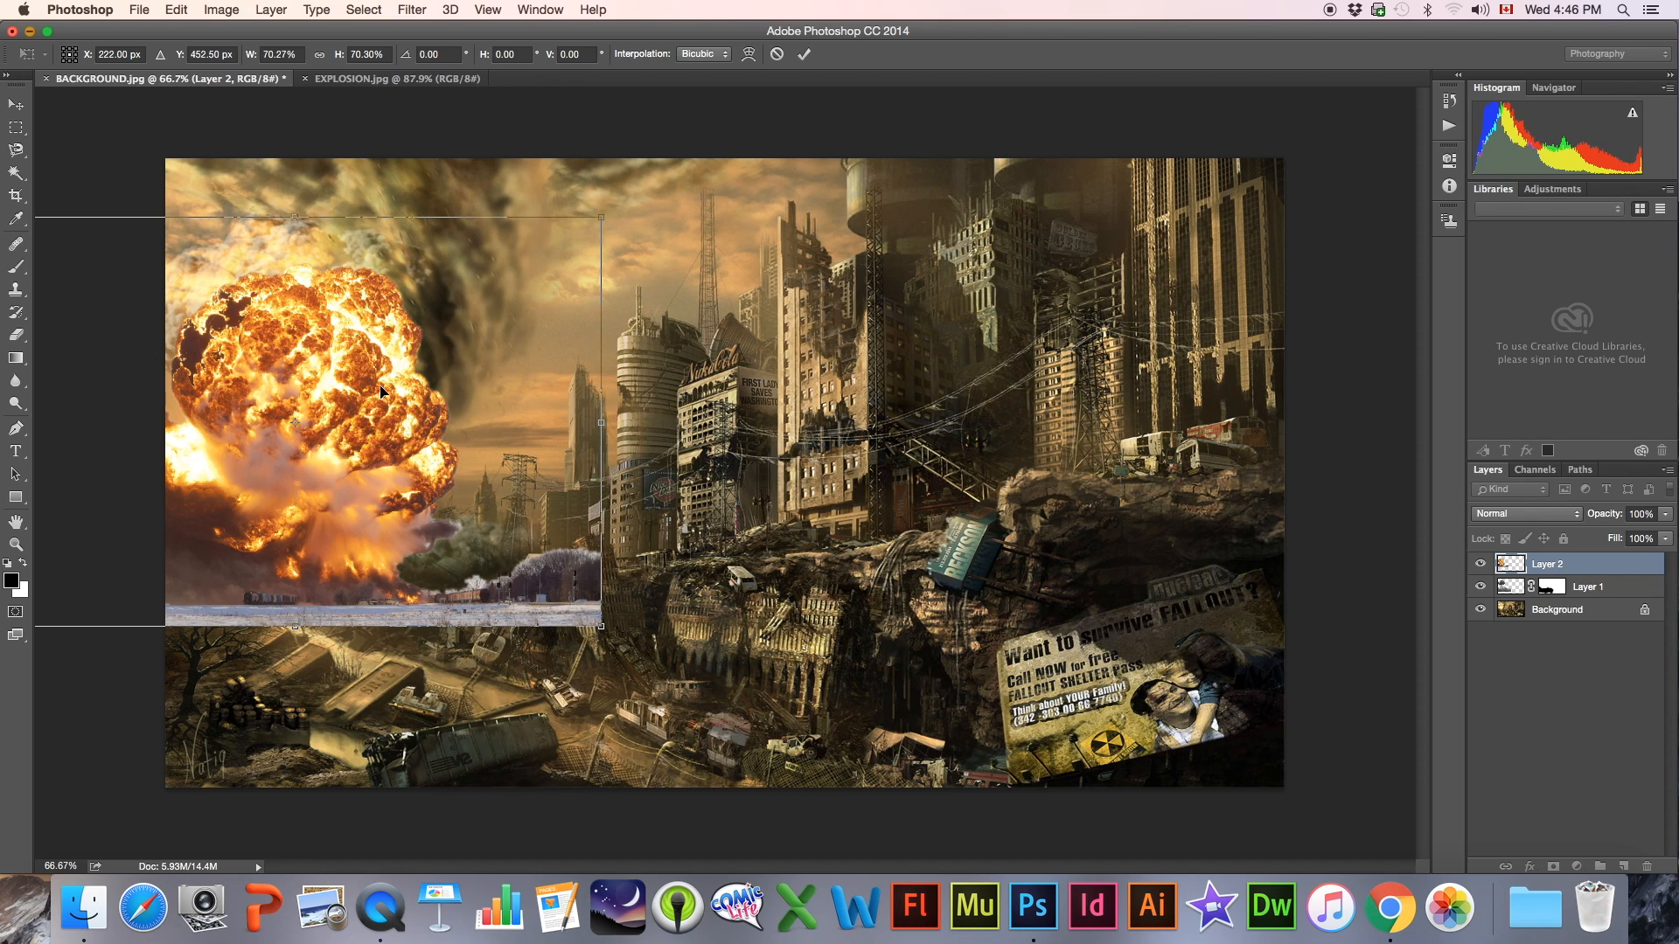
pyautogui.press('Return')
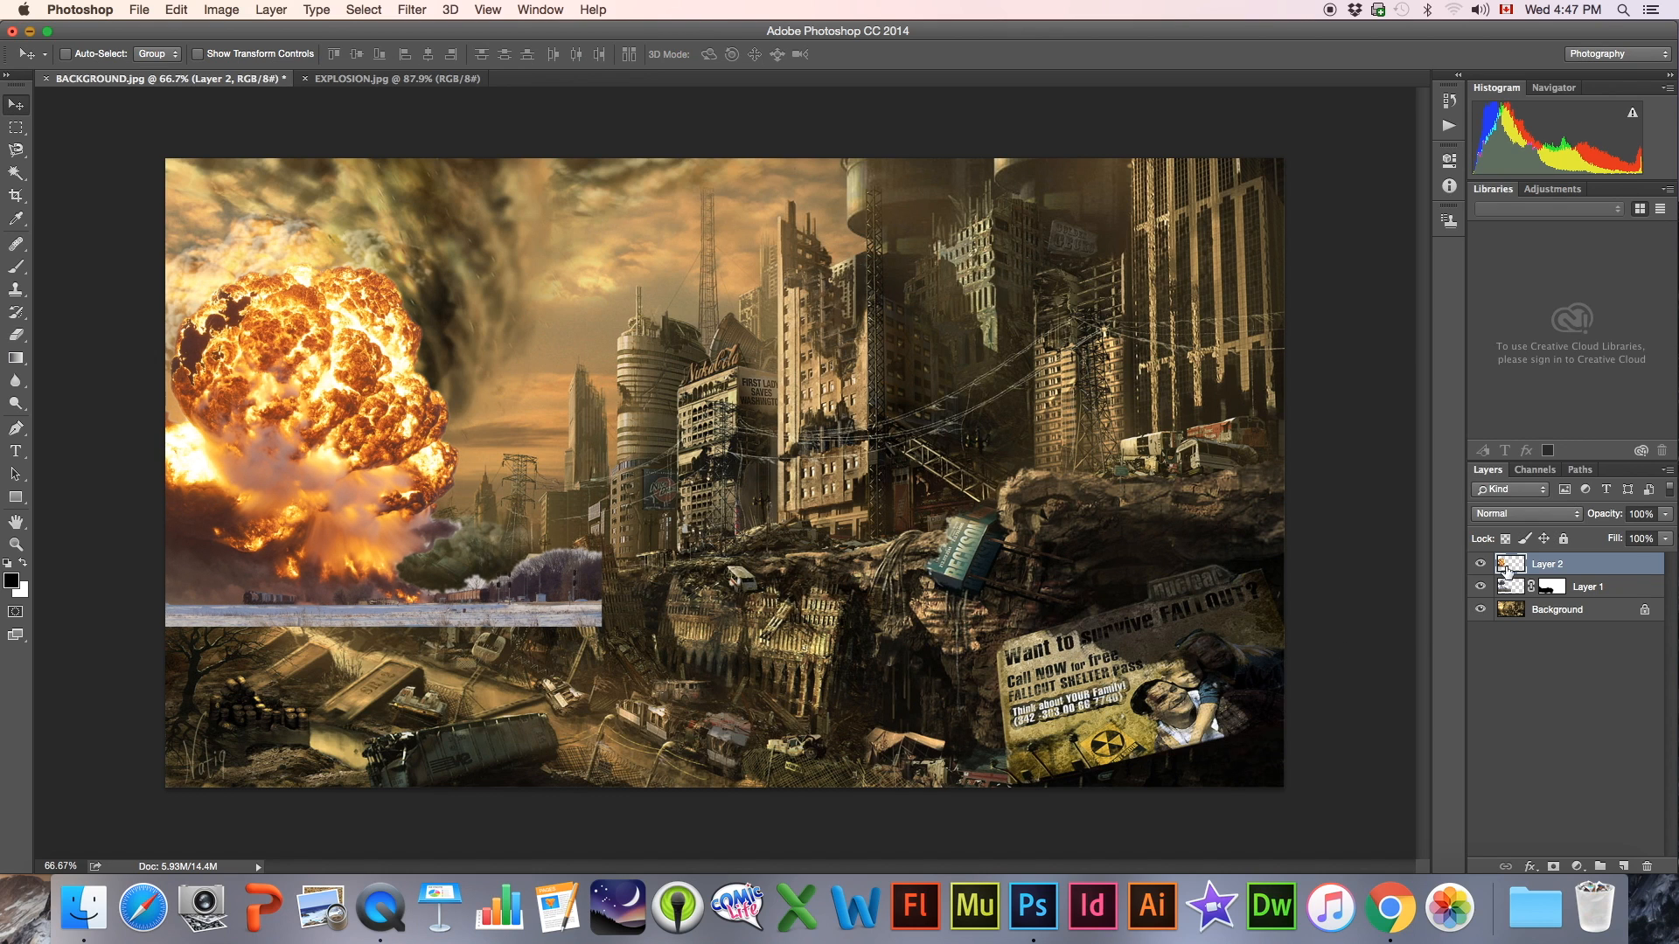
# Add a layer mask to the explosion layer and paint it black with the 250 px brush to hide the snowy ground and trees
pyautogui.click(1553, 869)
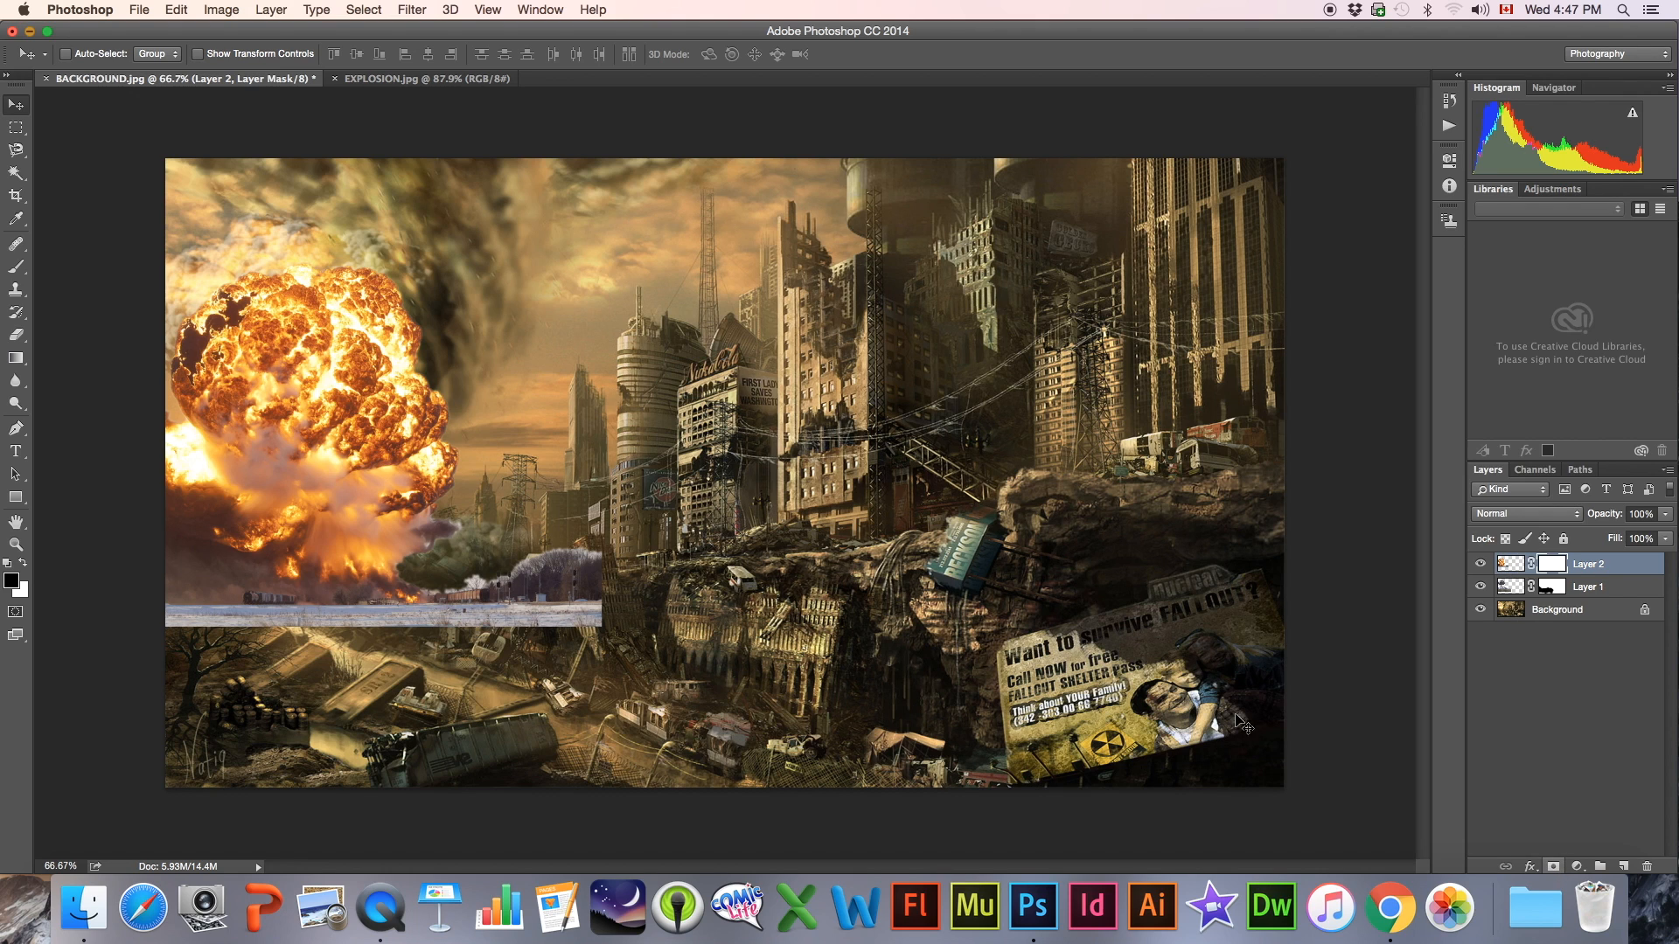
pyautogui.click(17, 268)
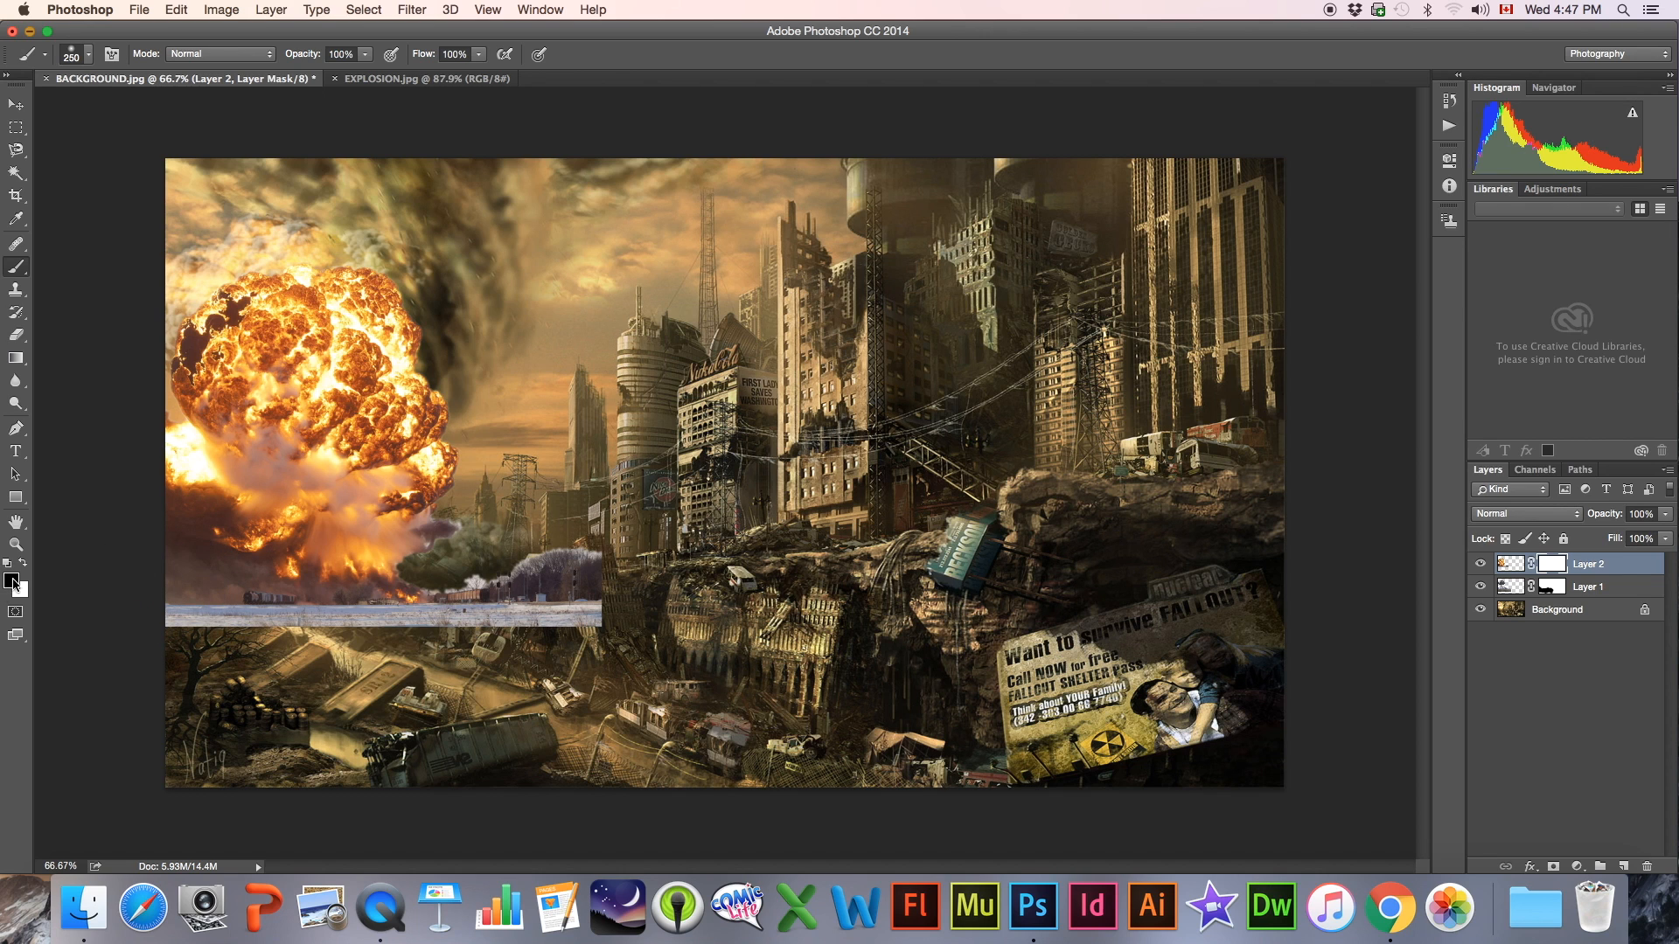
pyautogui.moveTo(193, 598)
pyautogui.mouseDown()
pyautogui.moveTo(350, 649)
pyautogui.moveTo(432, 614)
pyautogui.moveTo(425, 642)
pyautogui.moveTo(490, 651)
pyautogui.moveTo(582, 603)
pyautogui.mouseUp()
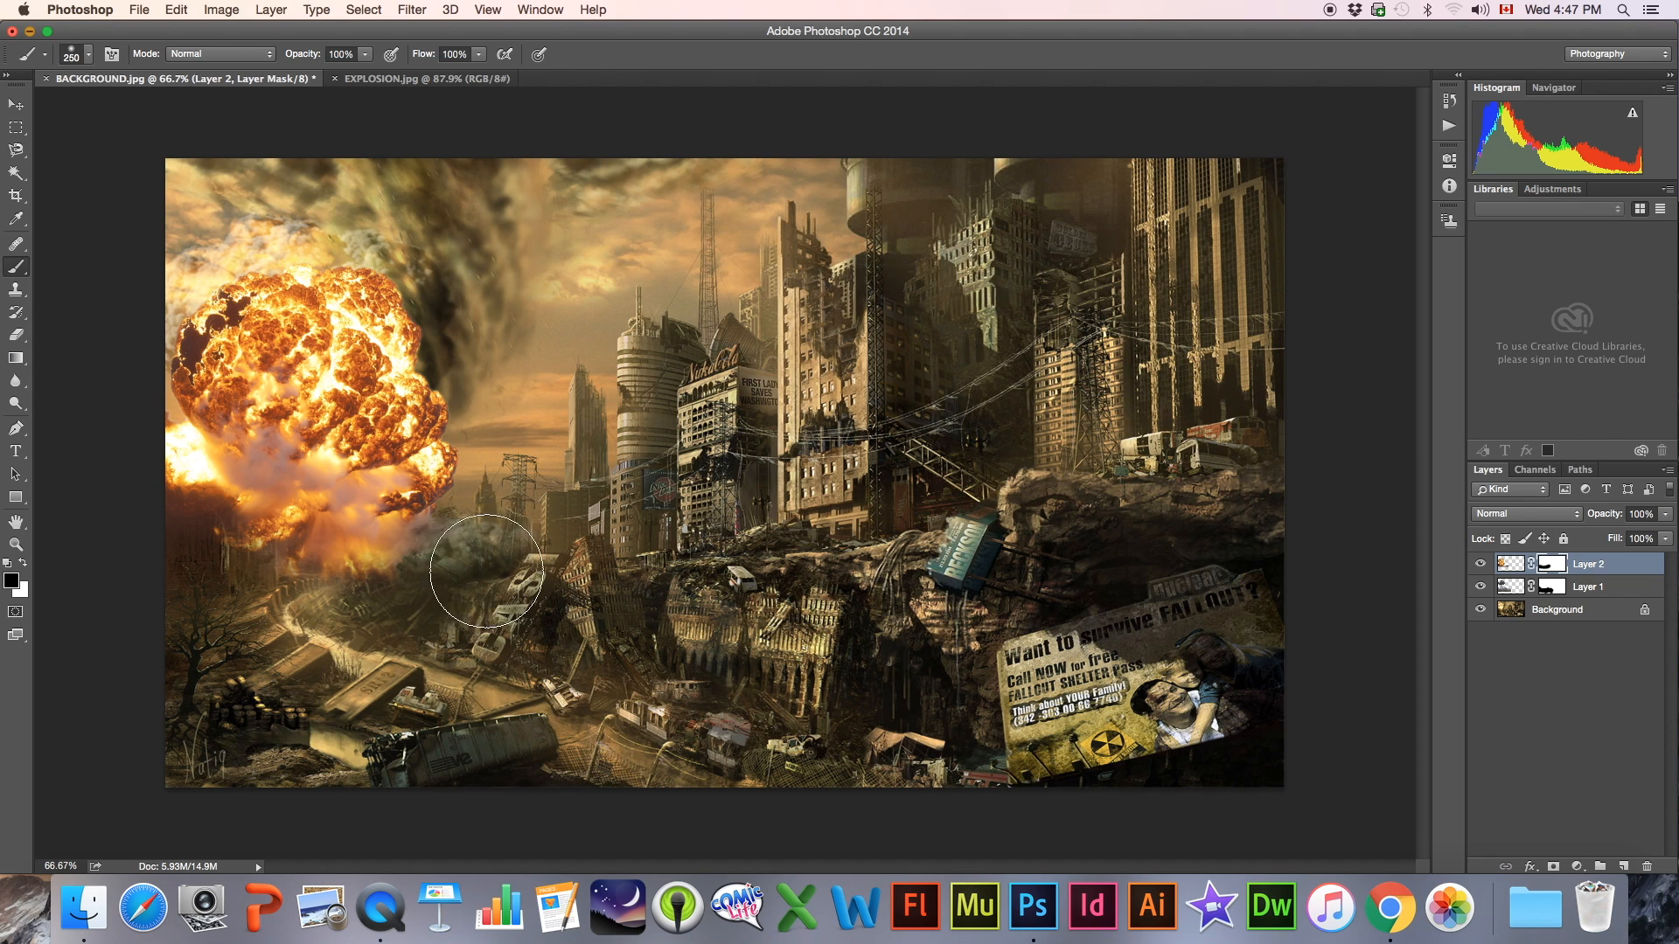
pyautogui.moveTo(451, 575); pyautogui.dragTo(349, 608)
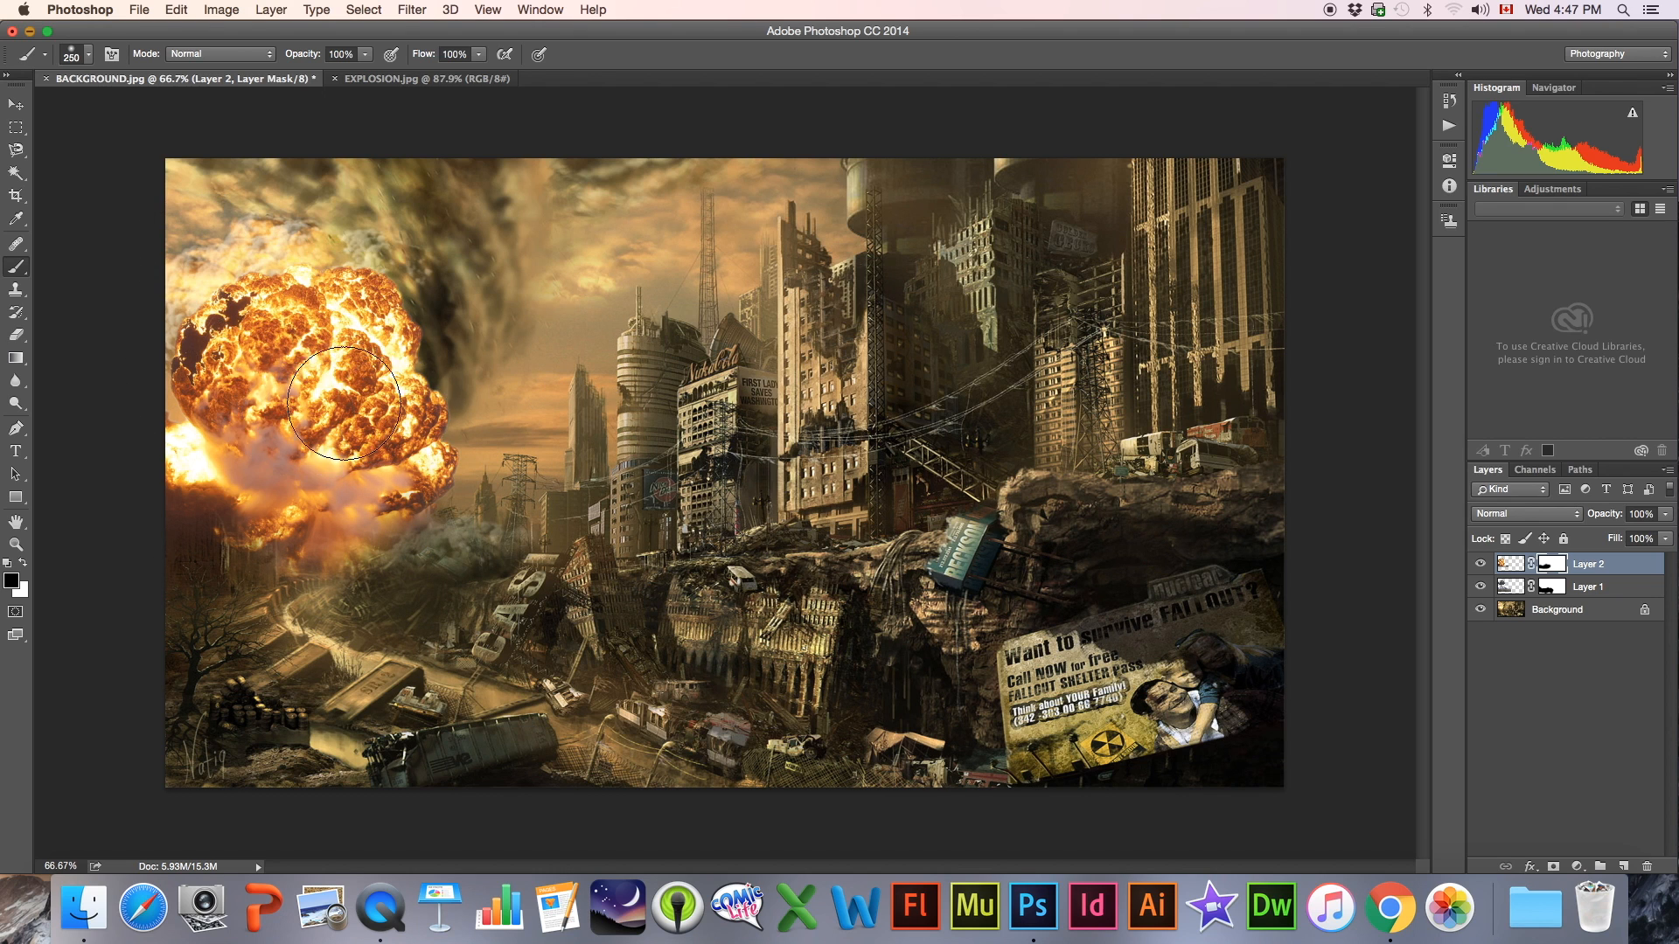
# Target the explosion layer's image instead of its mask and set the layer's blend mode to Overlay
pyautogui.click(1525, 564)
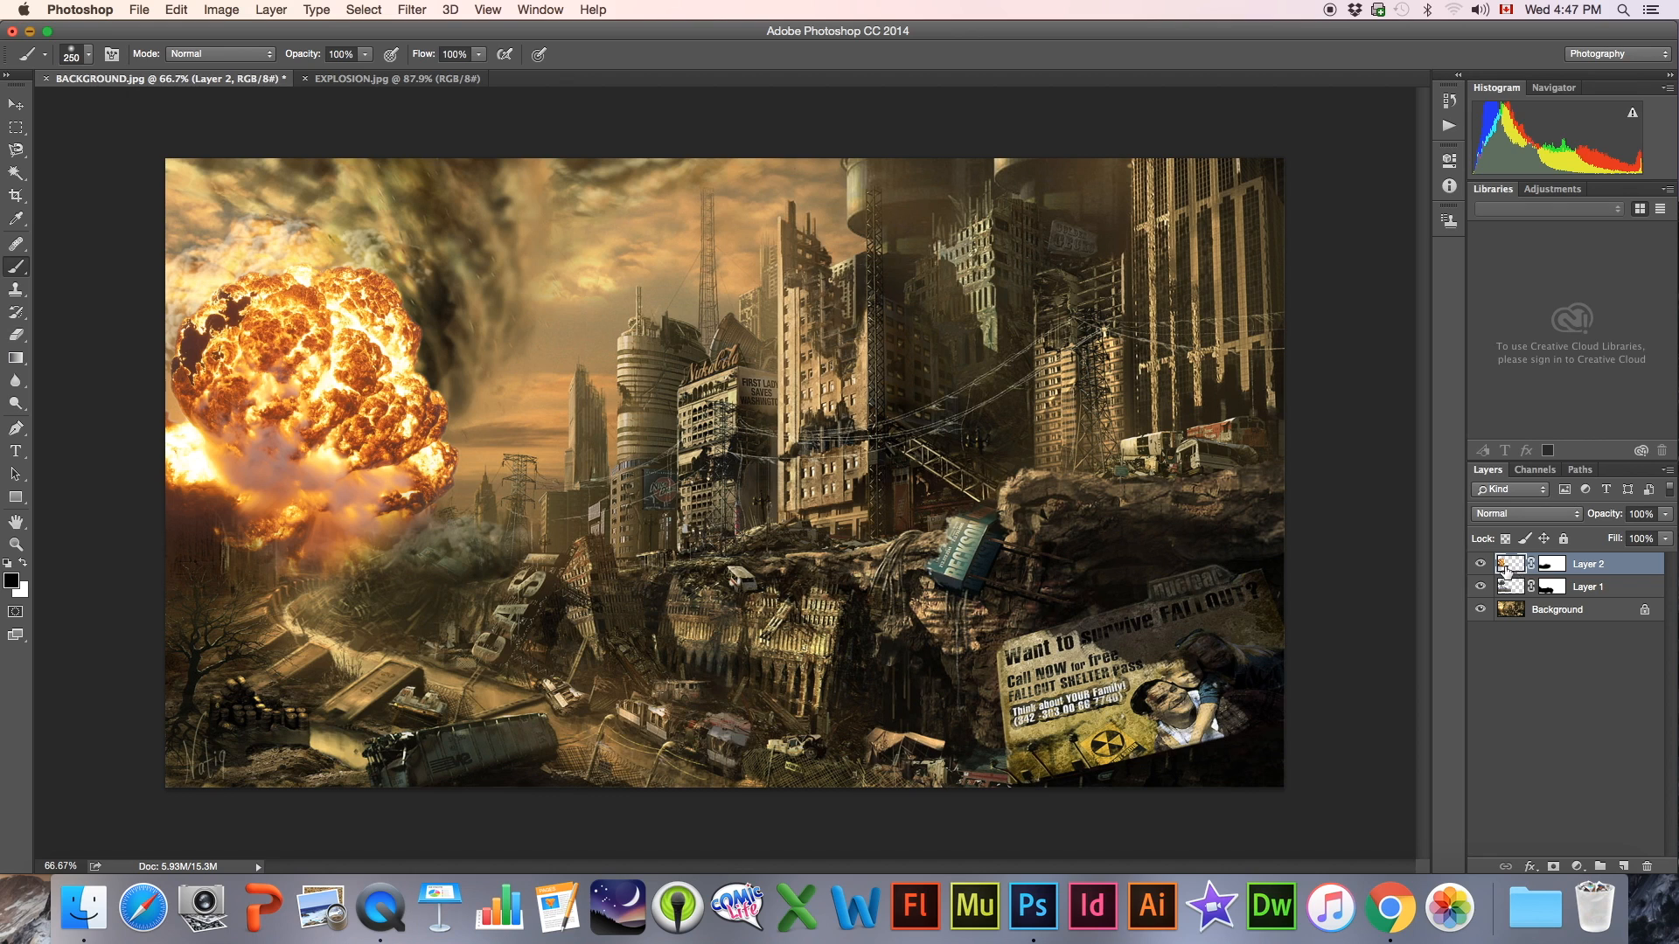
pyautogui.click(1510, 516)
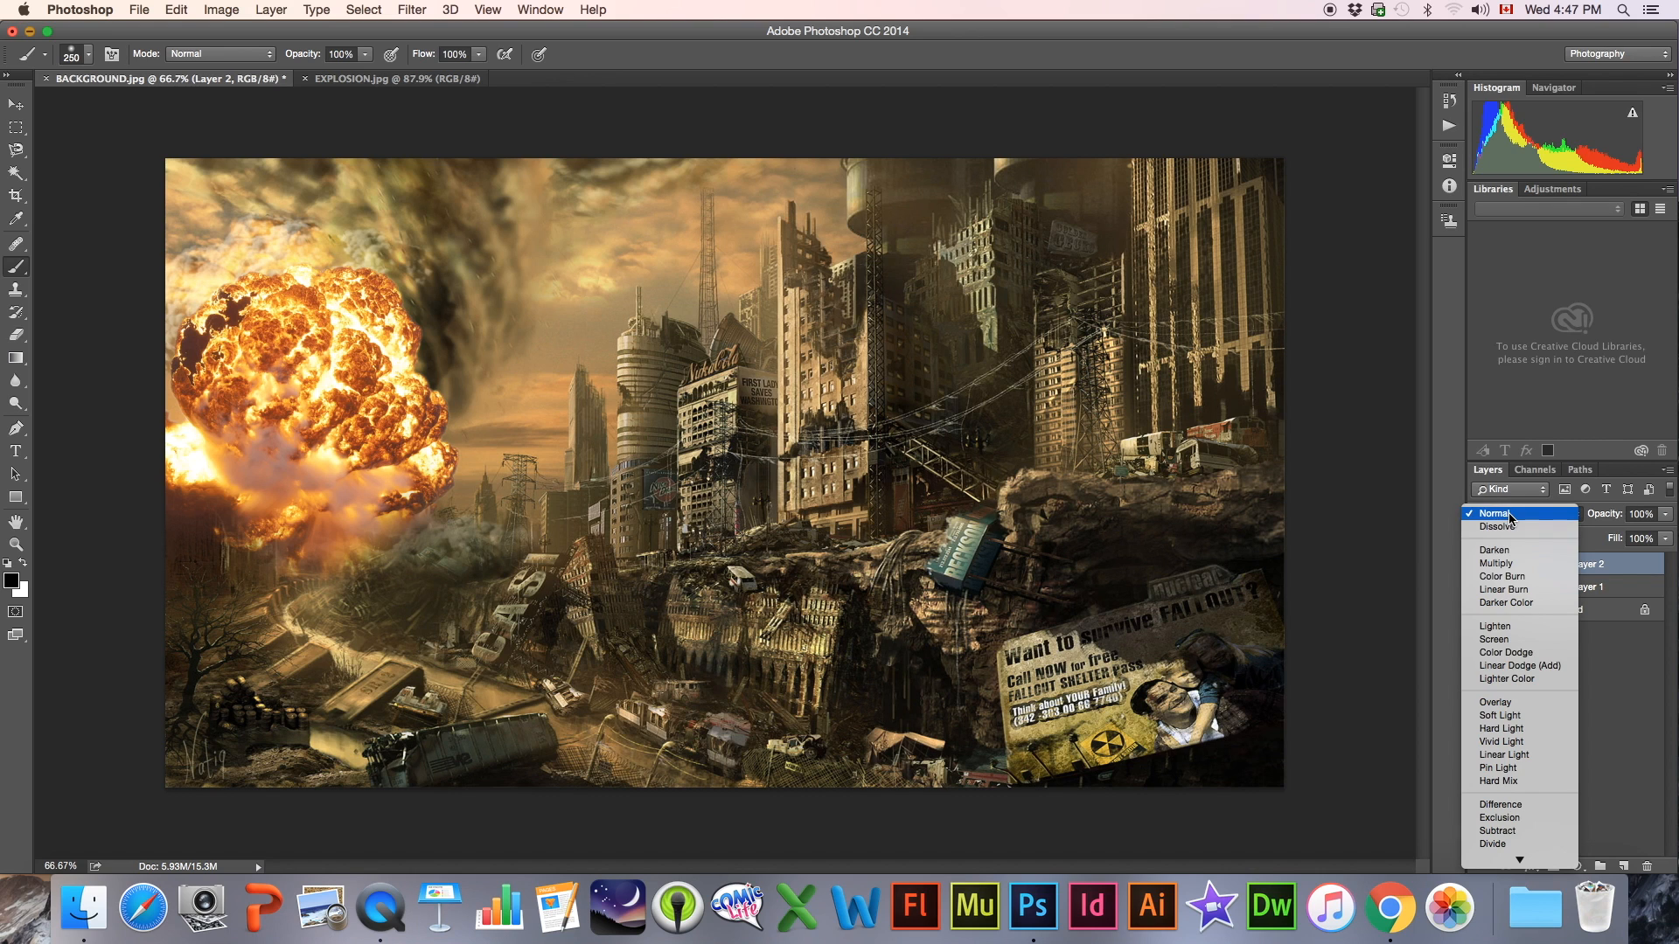
pyautogui.click(1502, 706)
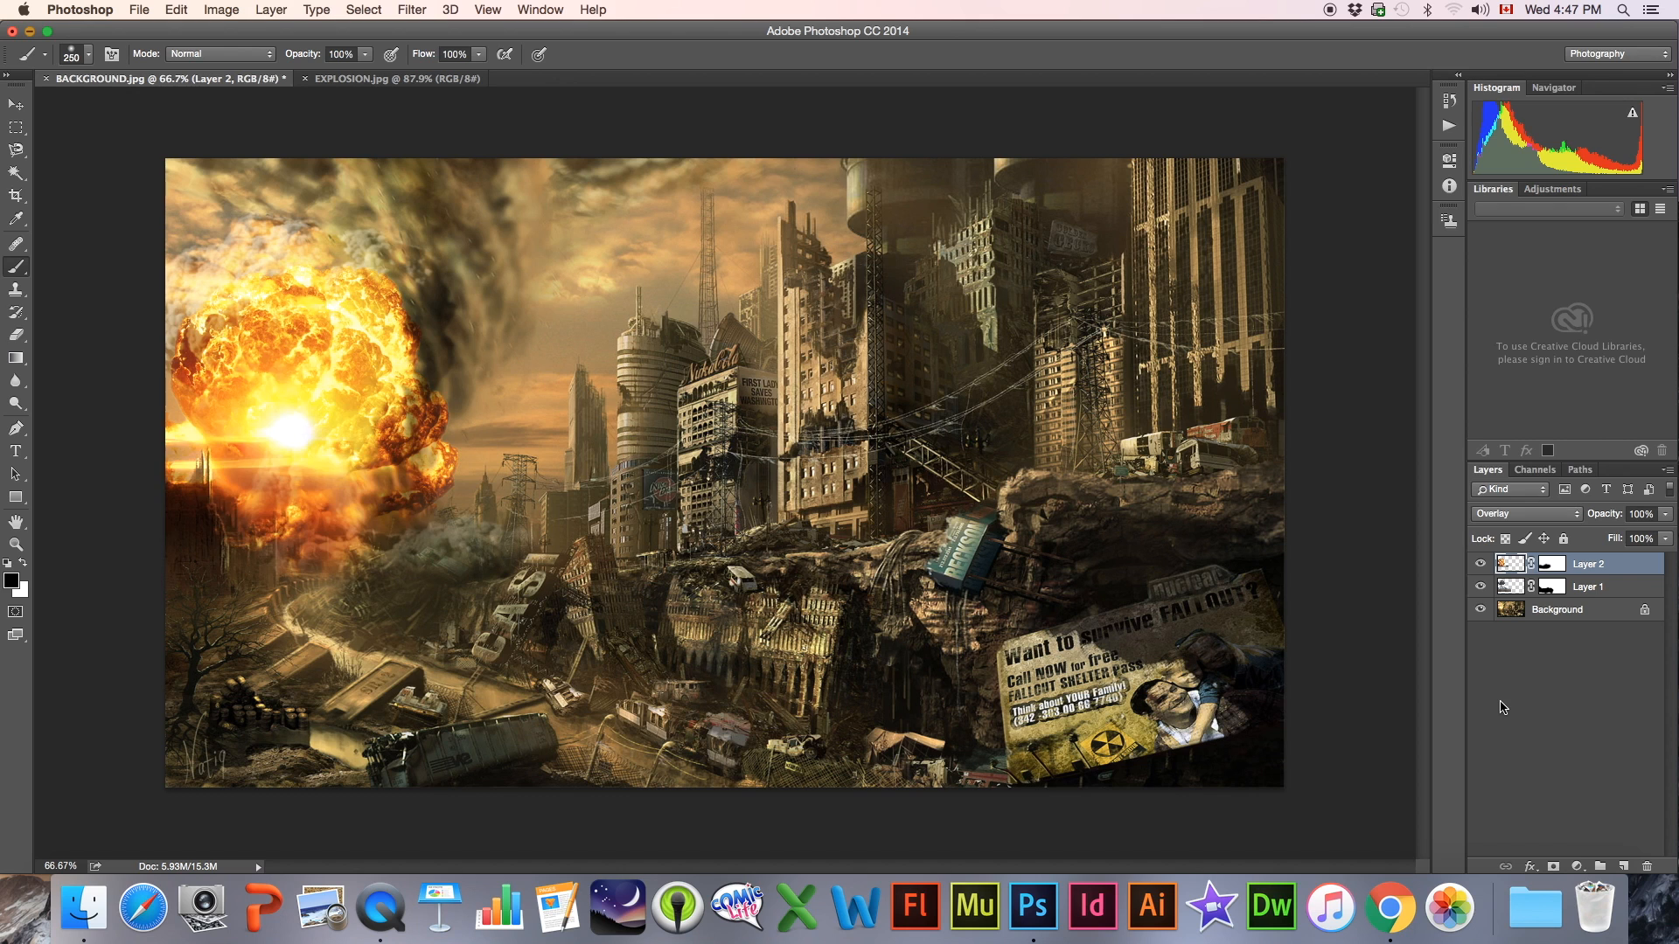
# Try Soft Light, Hard Light, Vivid Light, Hard Mix and Screen blending on the explosion layer, ending on Overlay
pyautogui.click(1498, 524)
pyautogui.click(1500, 528)
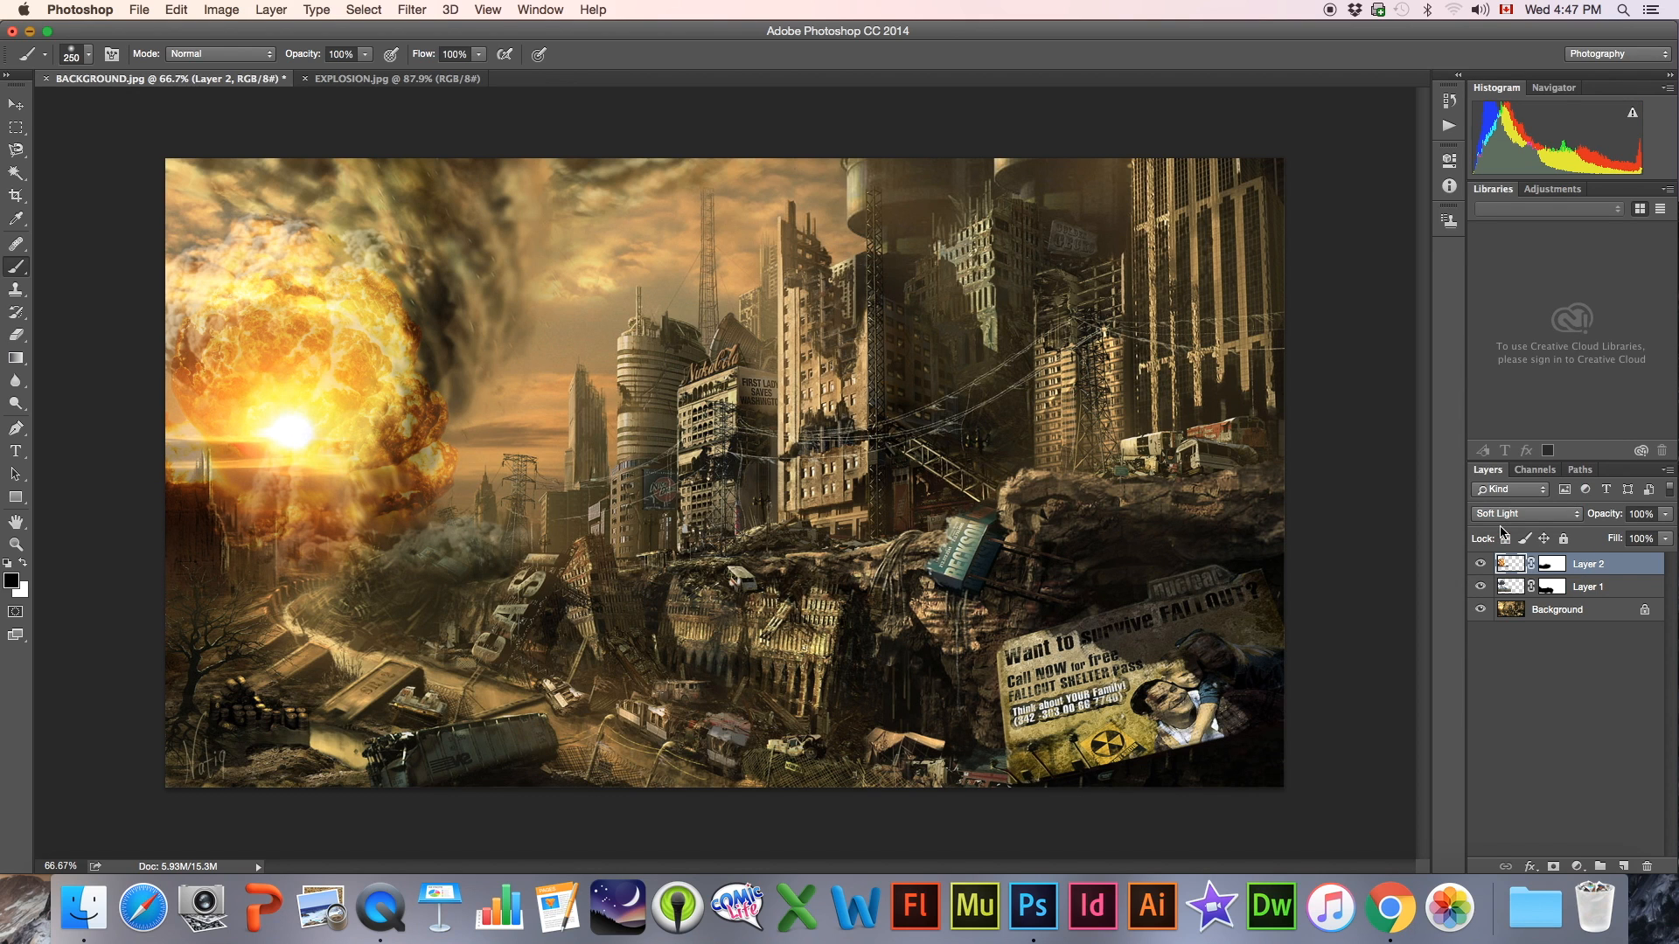
pyautogui.click(1497, 516)
pyautogui.click(1502, 528)
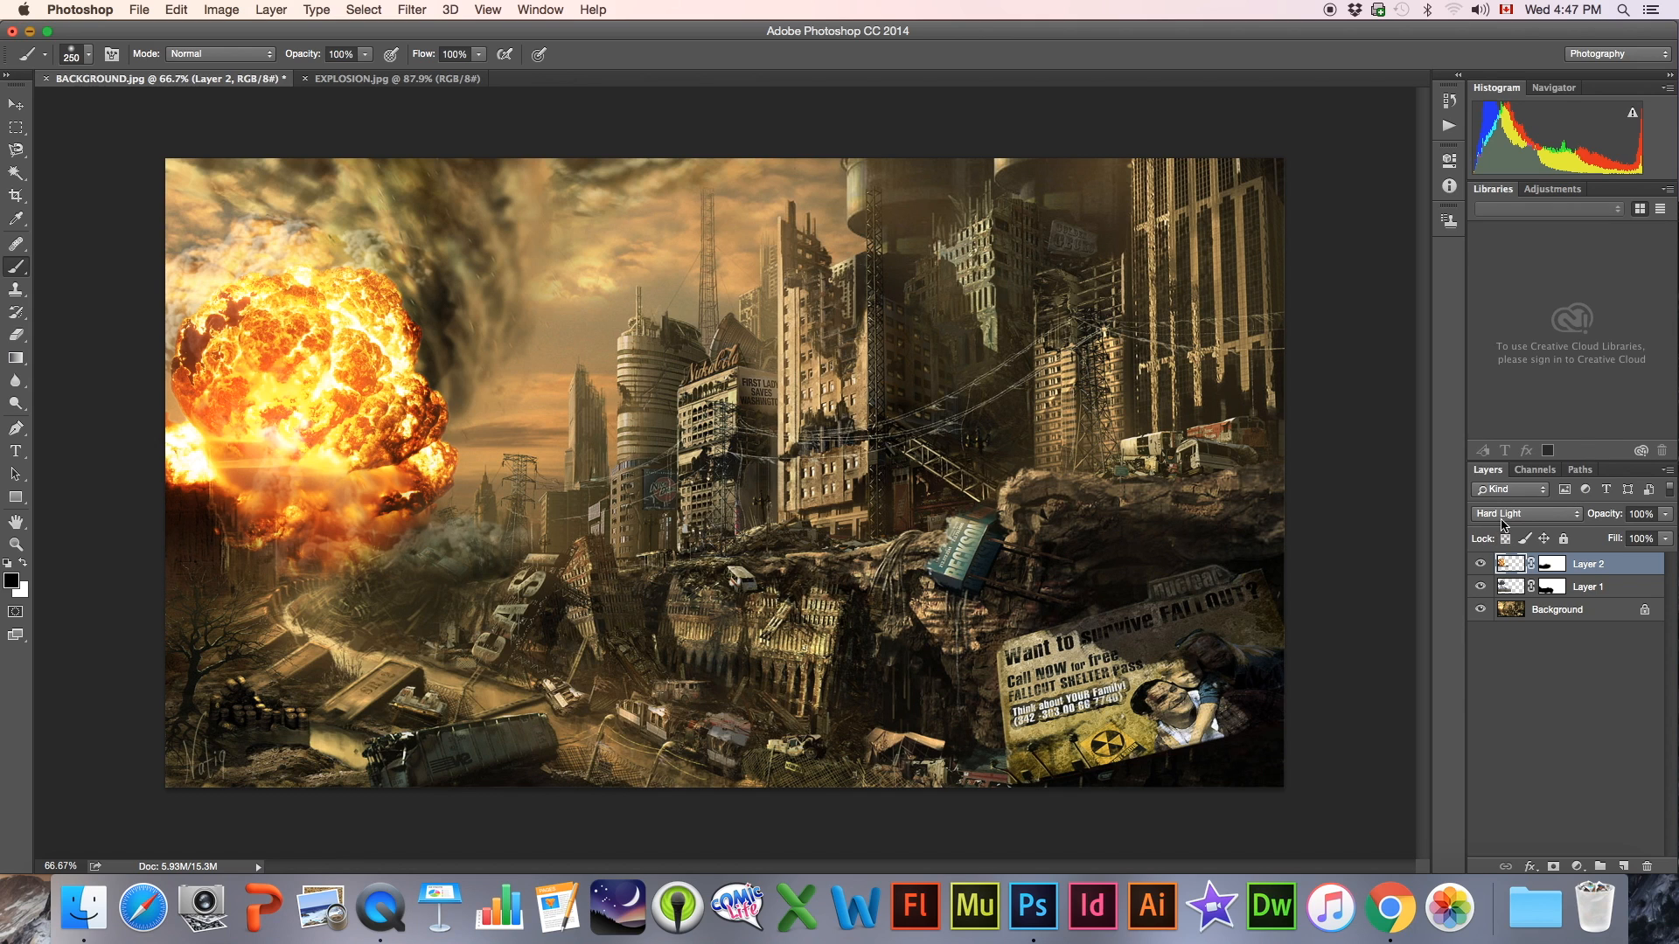
pyautogui.click(1503, 525)
pyautogui.click(1503, 539)
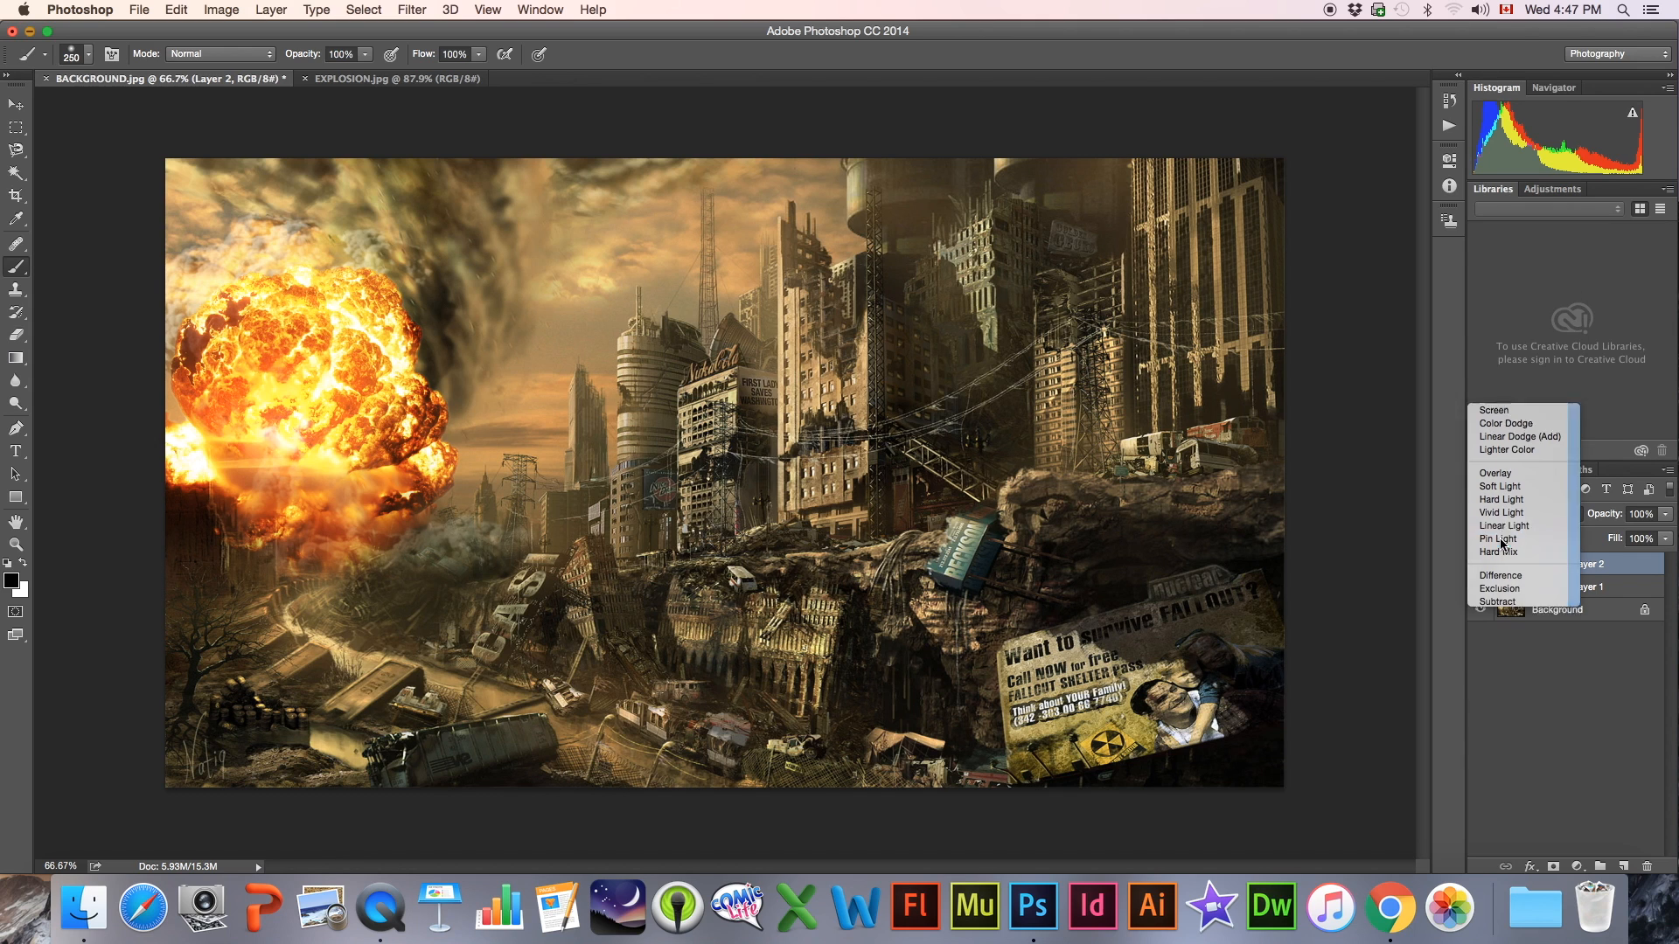
pyautogui.click(1501, 513)
pyautogui.click(1503, 504)
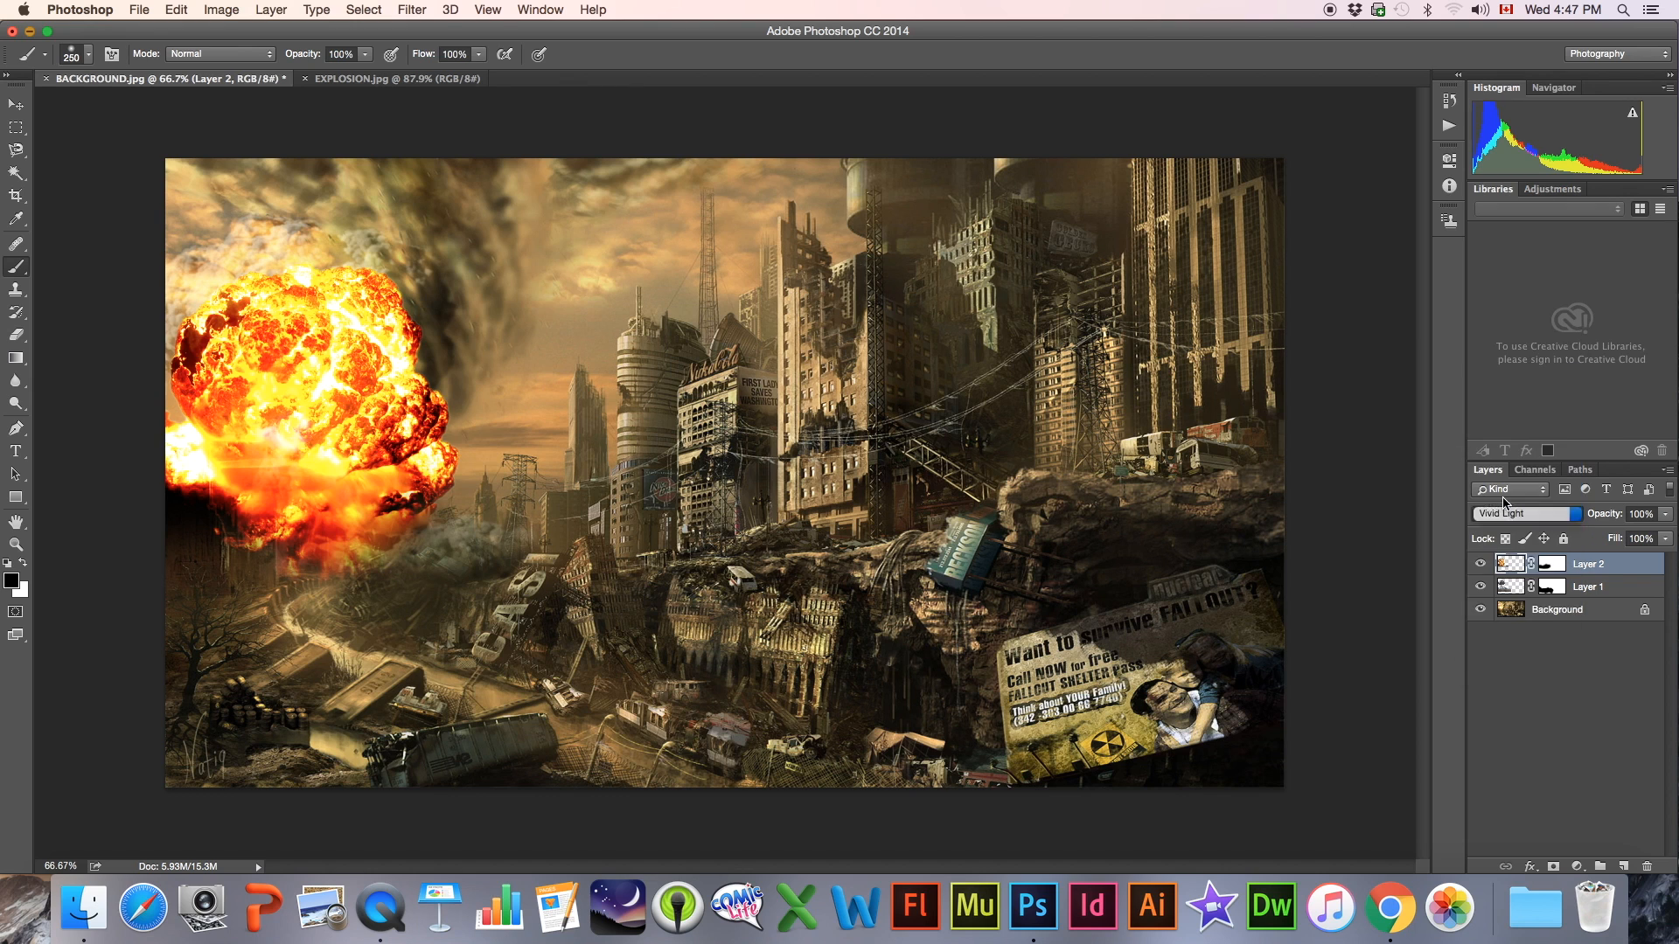
pyautogui.click(1501, 507)
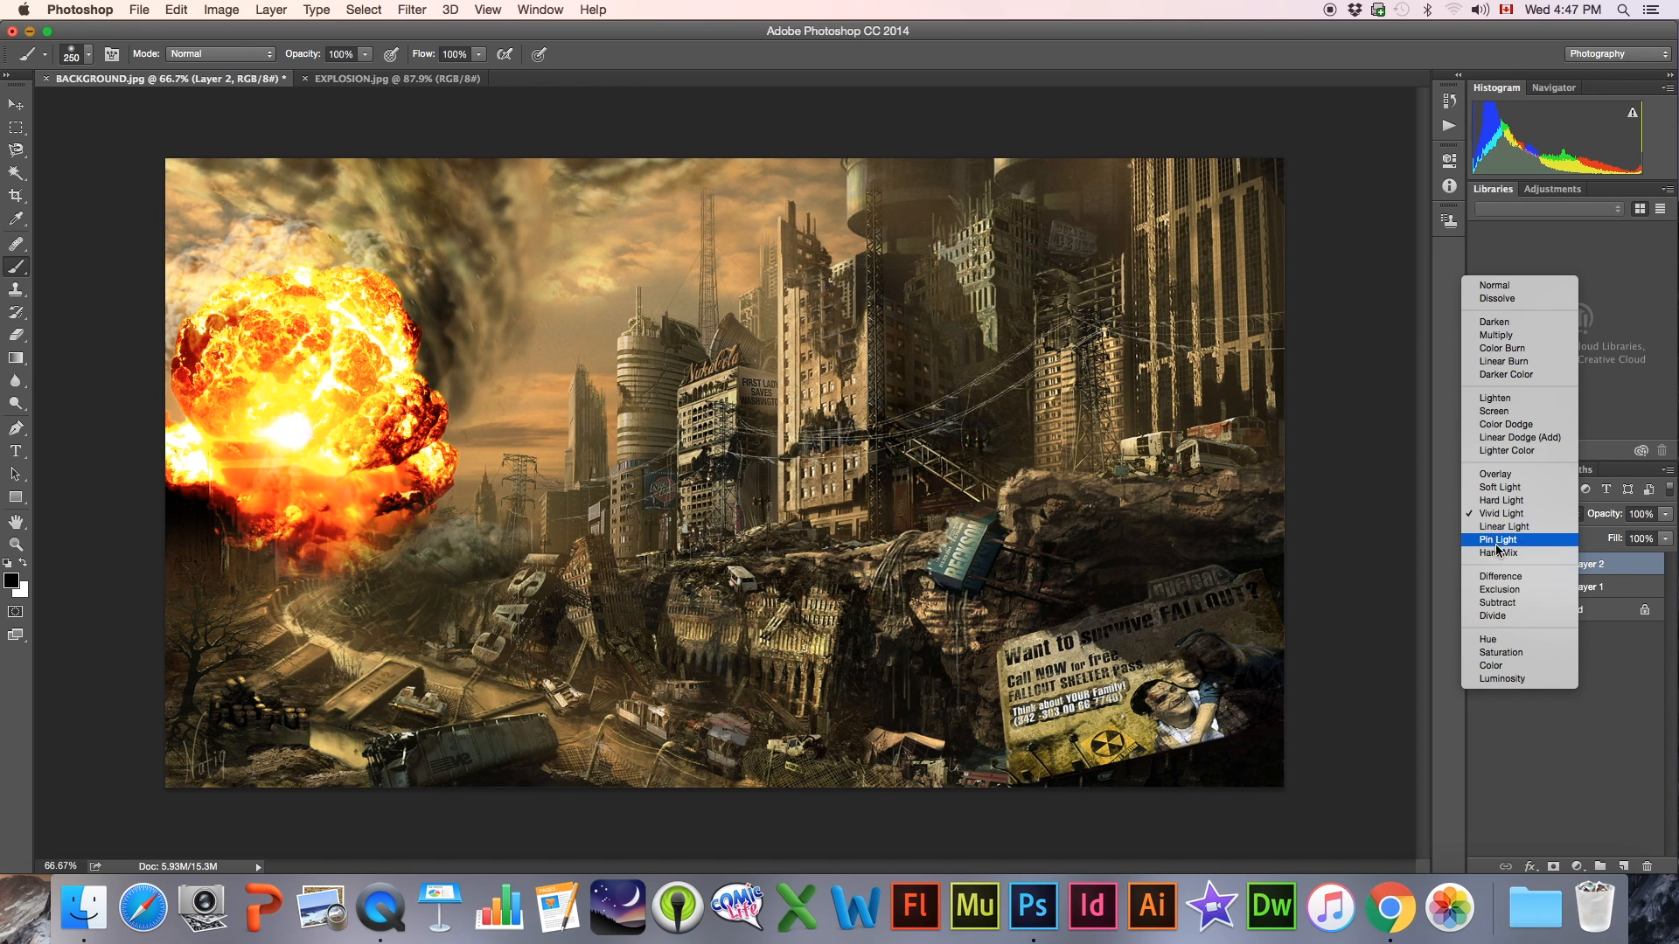
pyautogui.click(1496, 554)
pyautogui.click(1499, 514)
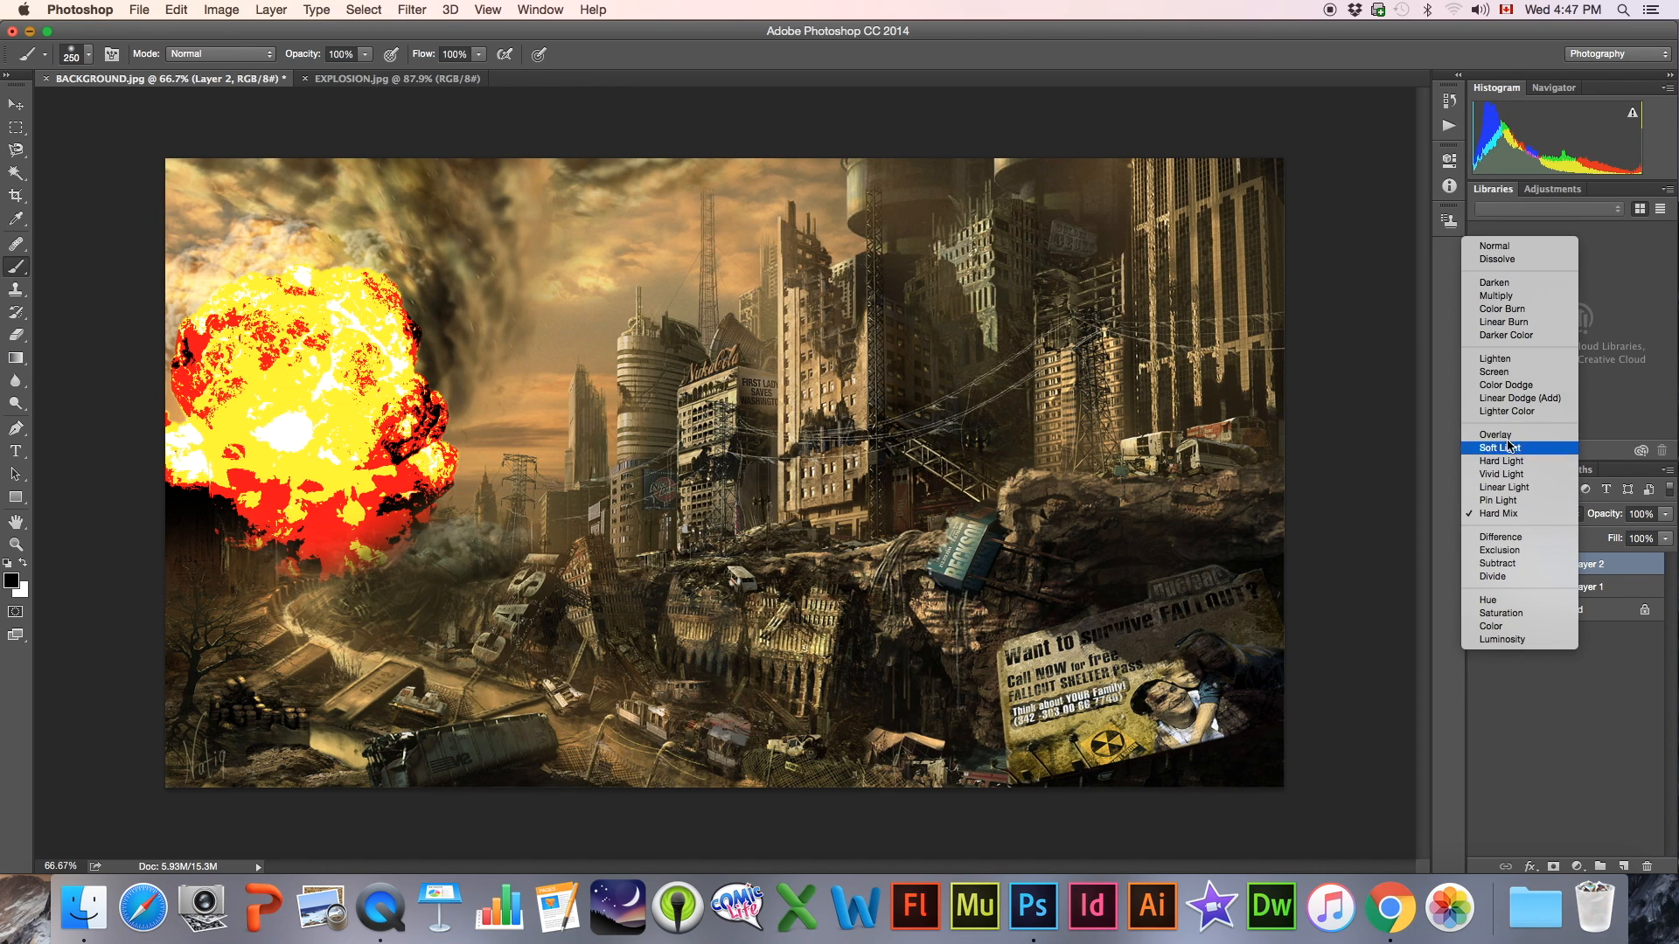
pyautogui.click(1499, 386)
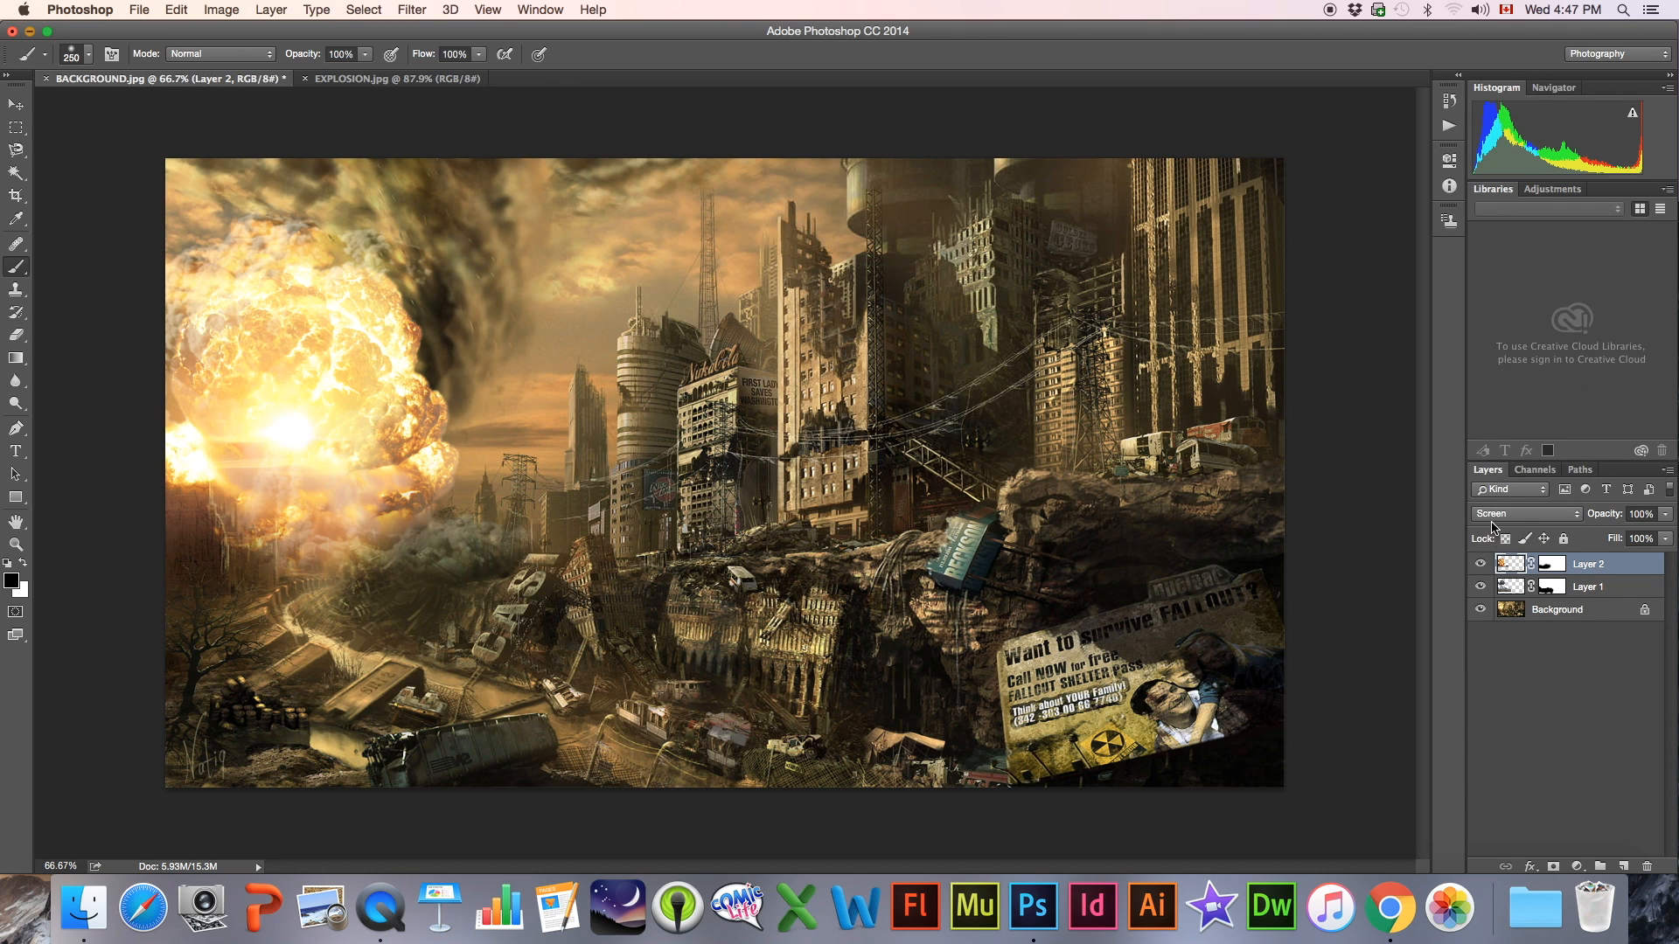
pyautogui.click(1491, 520)
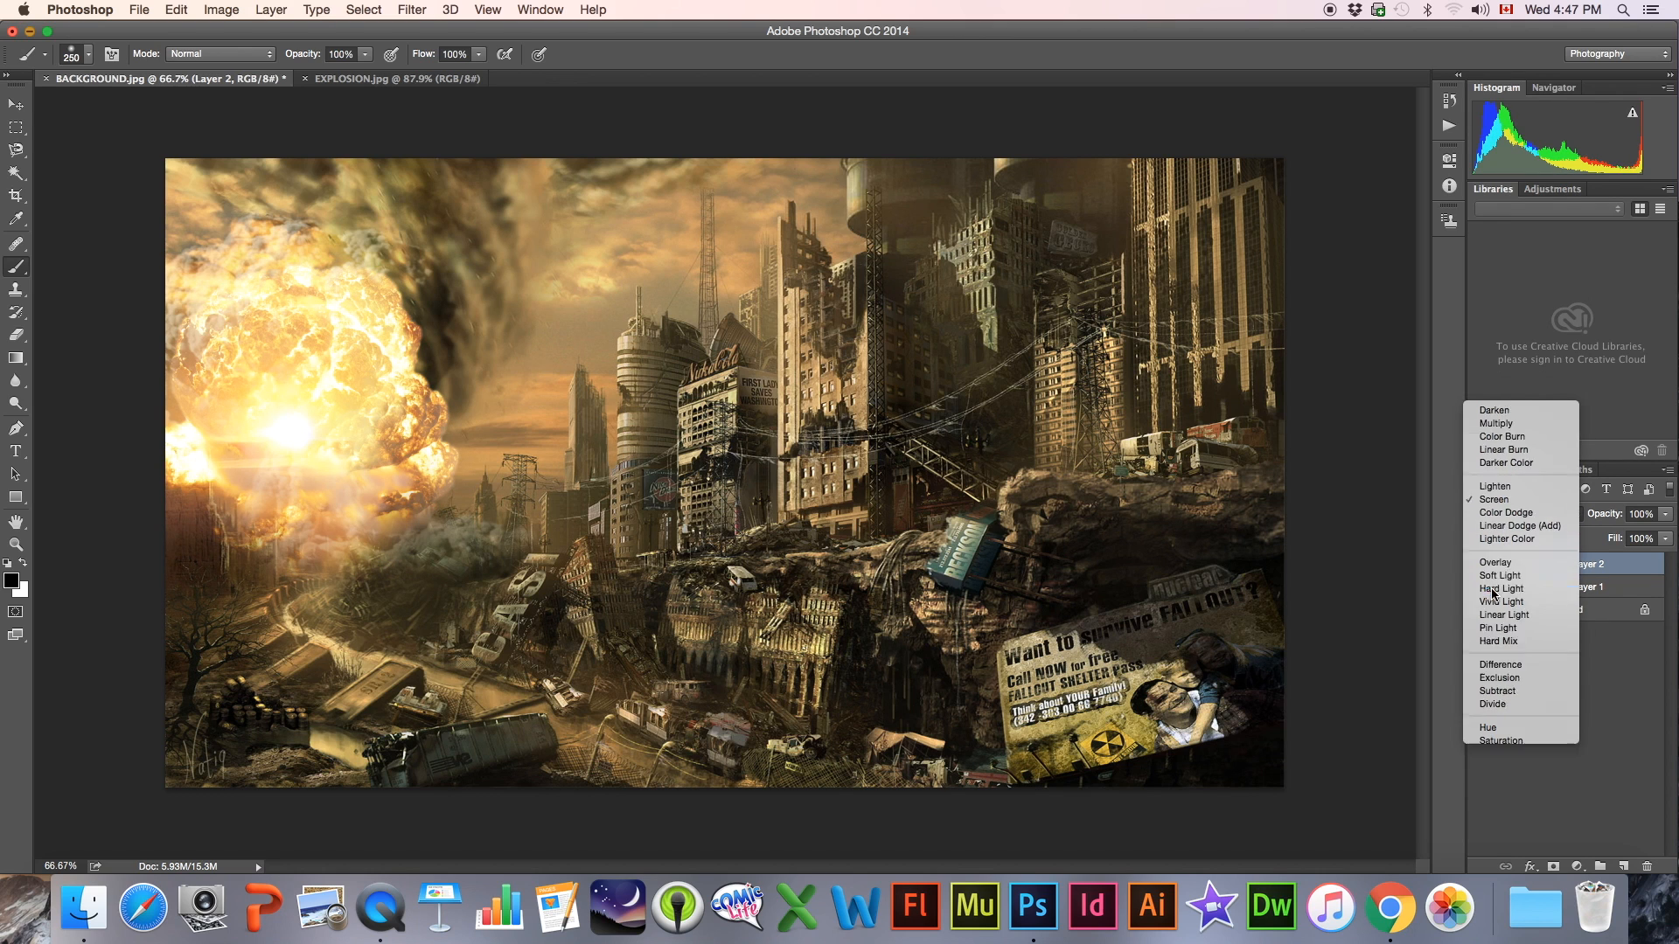
pyautogui.click(1495, 576)
pyautogui.click(1507, 519)
pyautogui.click(1505, 502)
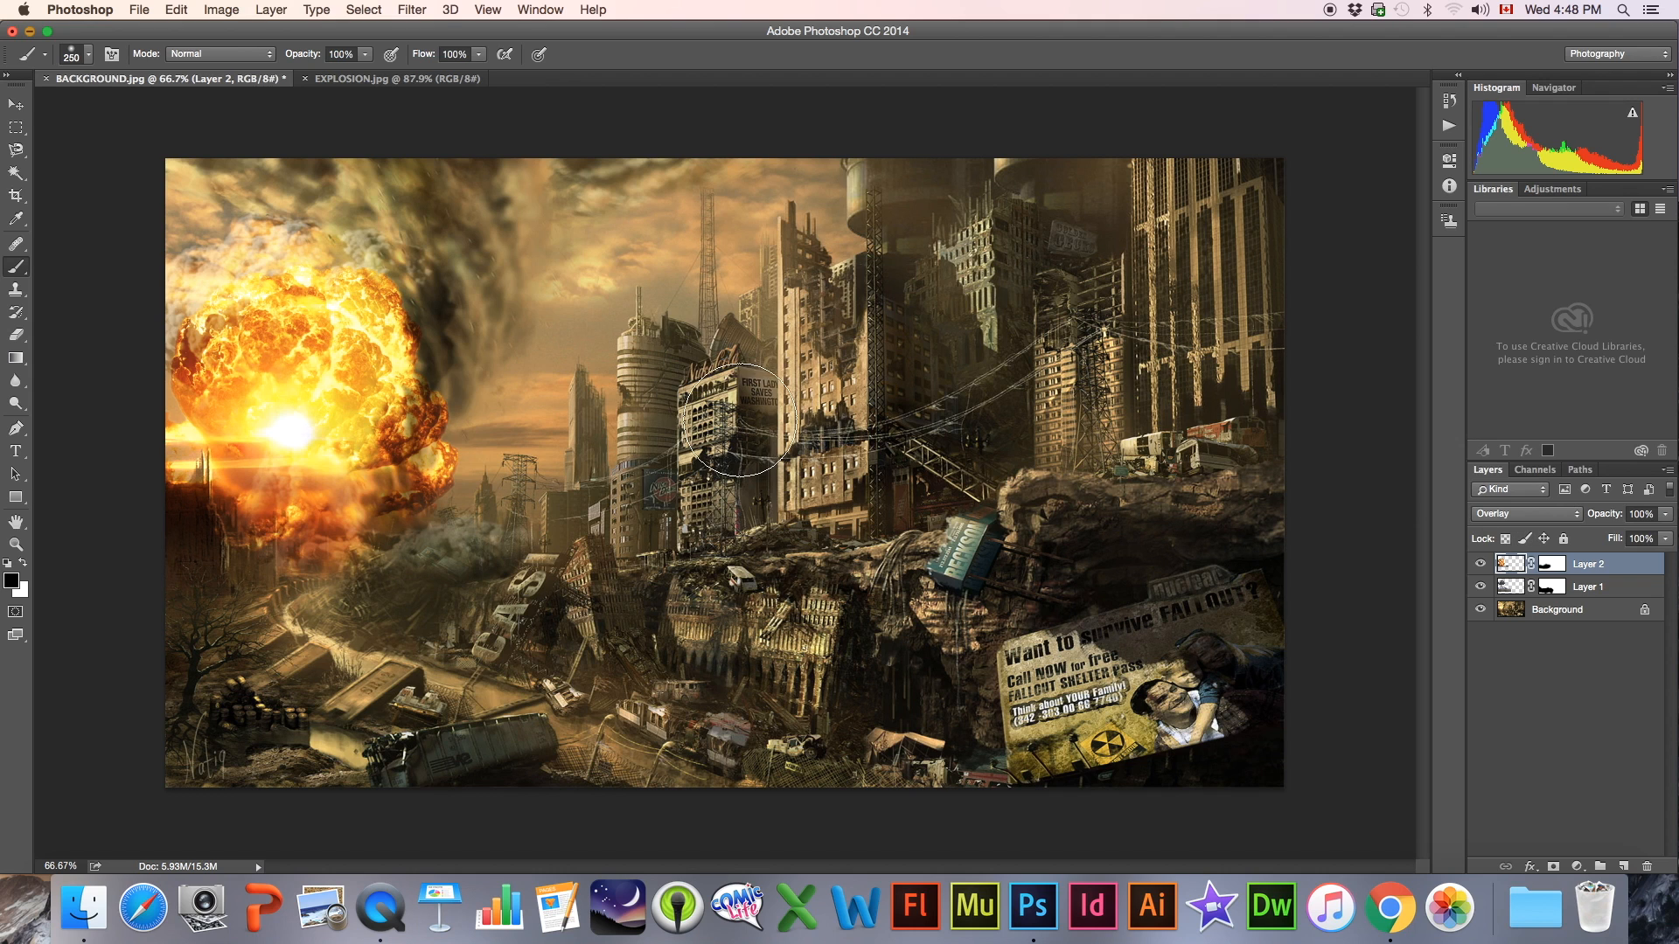
# Reduce the explosion layer's saturation to -42 with a Hue/Saturation adjustment
pyautogui.moveTo(331, 458)
pyautogui.mouseDown()
pyautogui.moveTo(302, 427)
pyautogui.moveTo(350, 490)
pyautogui.mouseUp()
pyautogui.click(233, 8)
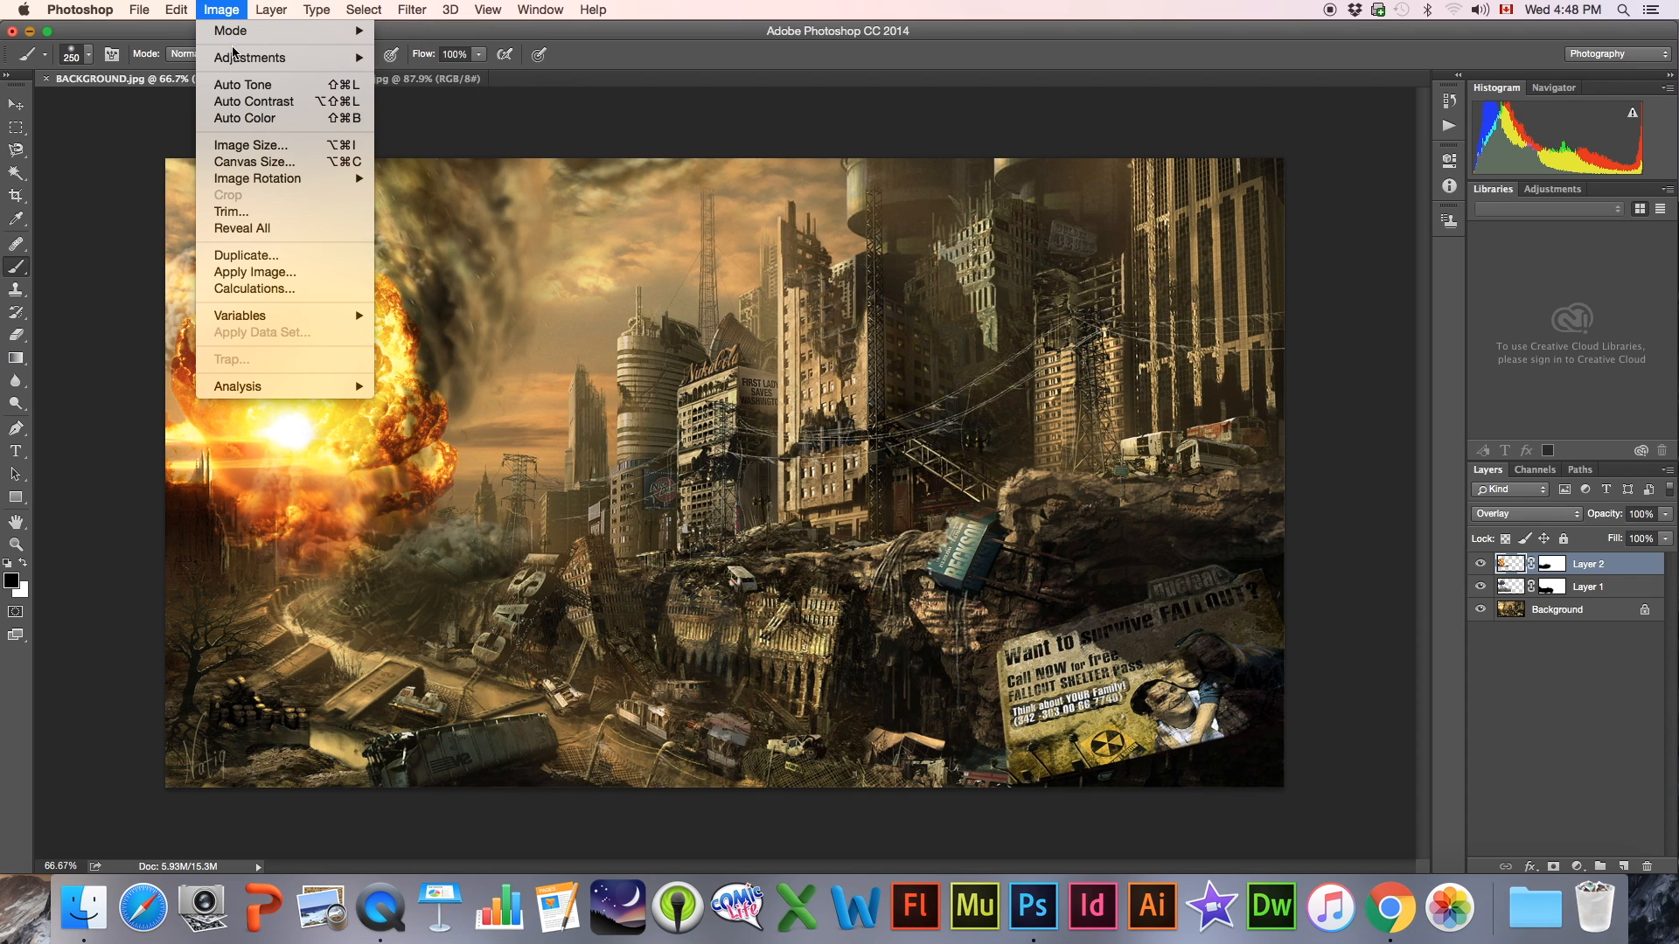
pyautogui.moveTo(290, 58)
pyautogui.click(429, 154)
pyautogui.moveTo(623, 220); pyautogui.dragTo(583, 216)
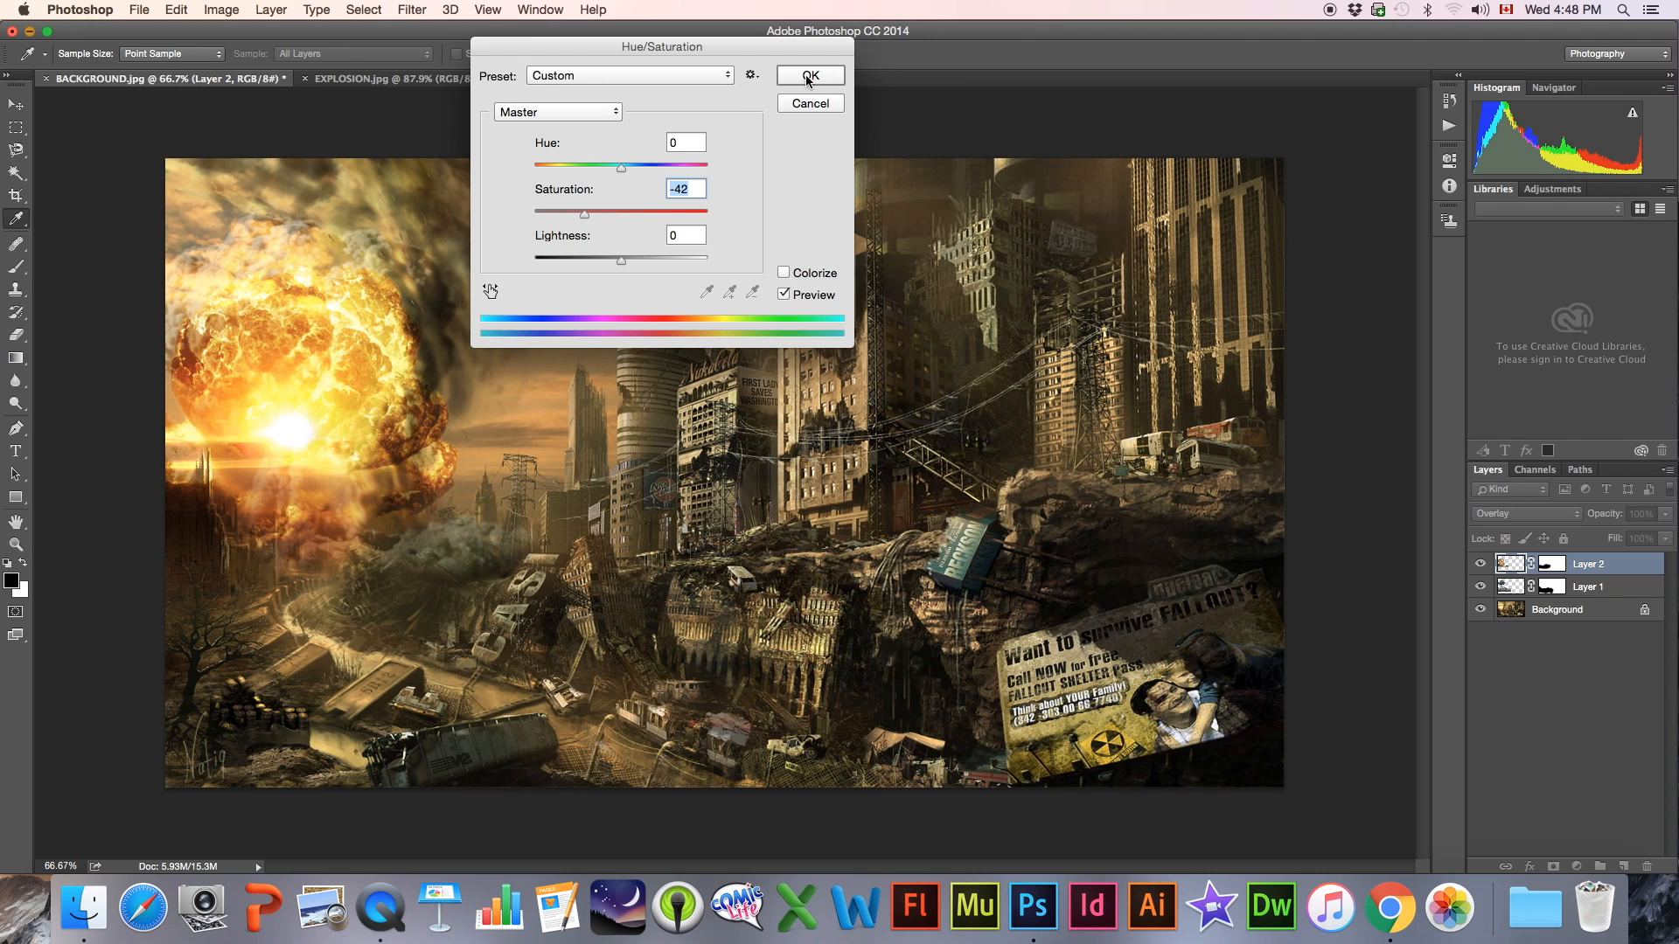
pyautogui.click(810, 76)
pyautogui.press('b')
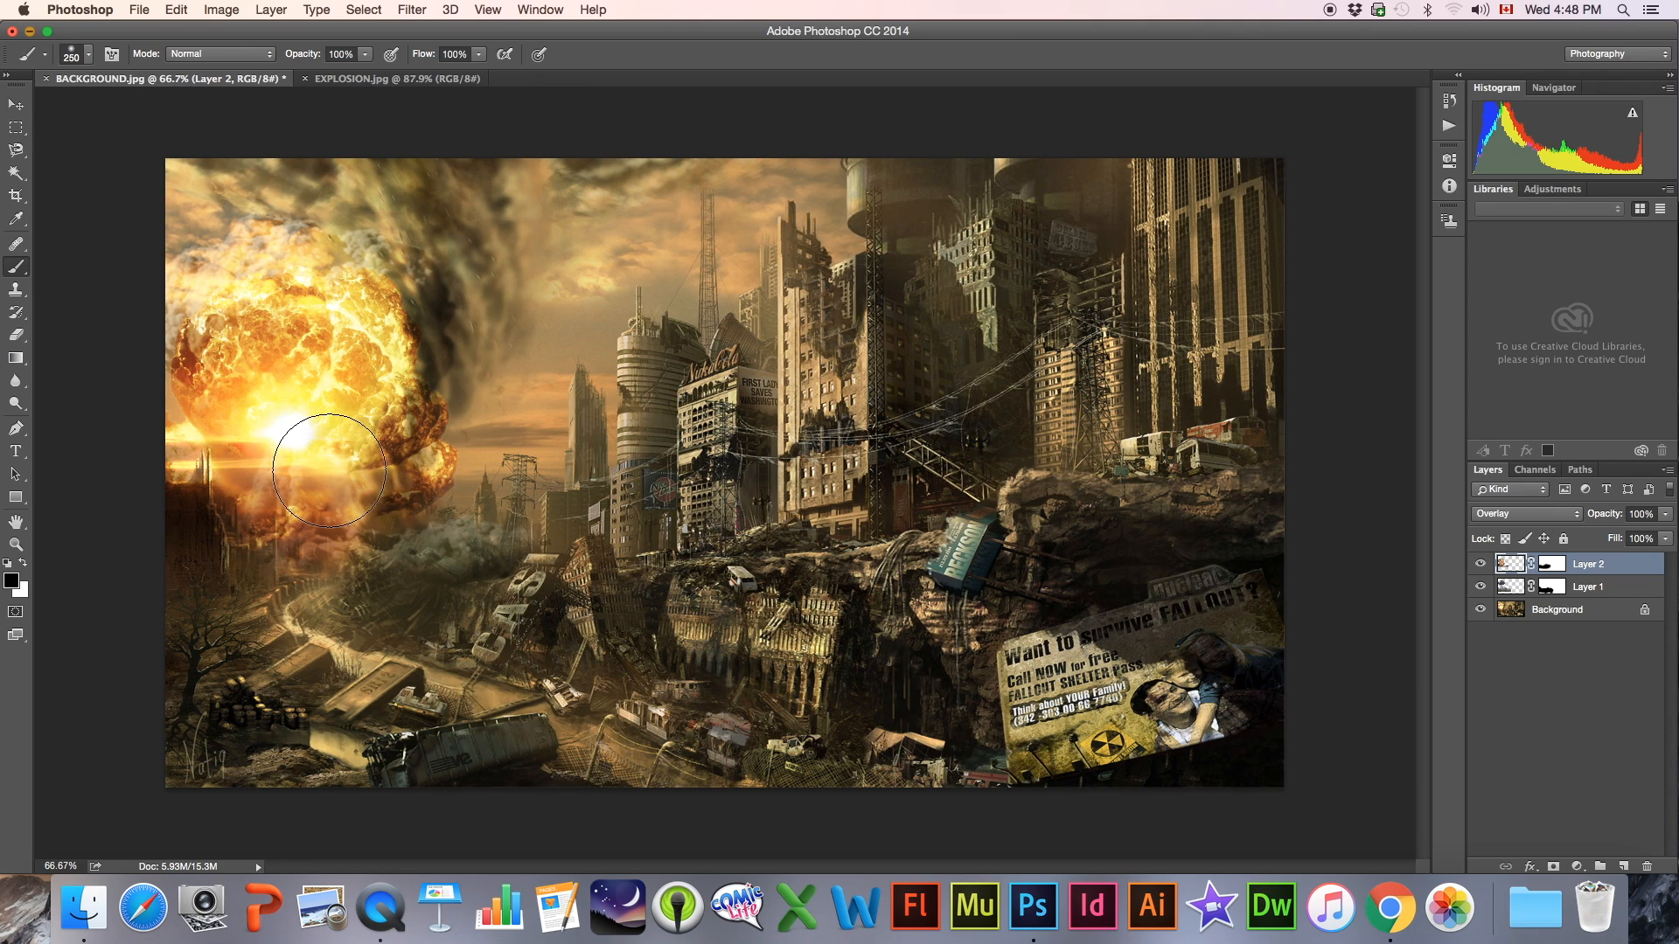
# Rename Layer 2 as "explosion" and Layer 1 as "mushroom cloud"
pyautogui.doubleClick(1593, 567)
pyautogui.write('explosion')
pyautogui.press('Return')
pyautogui.doubleClick(1588, 589)
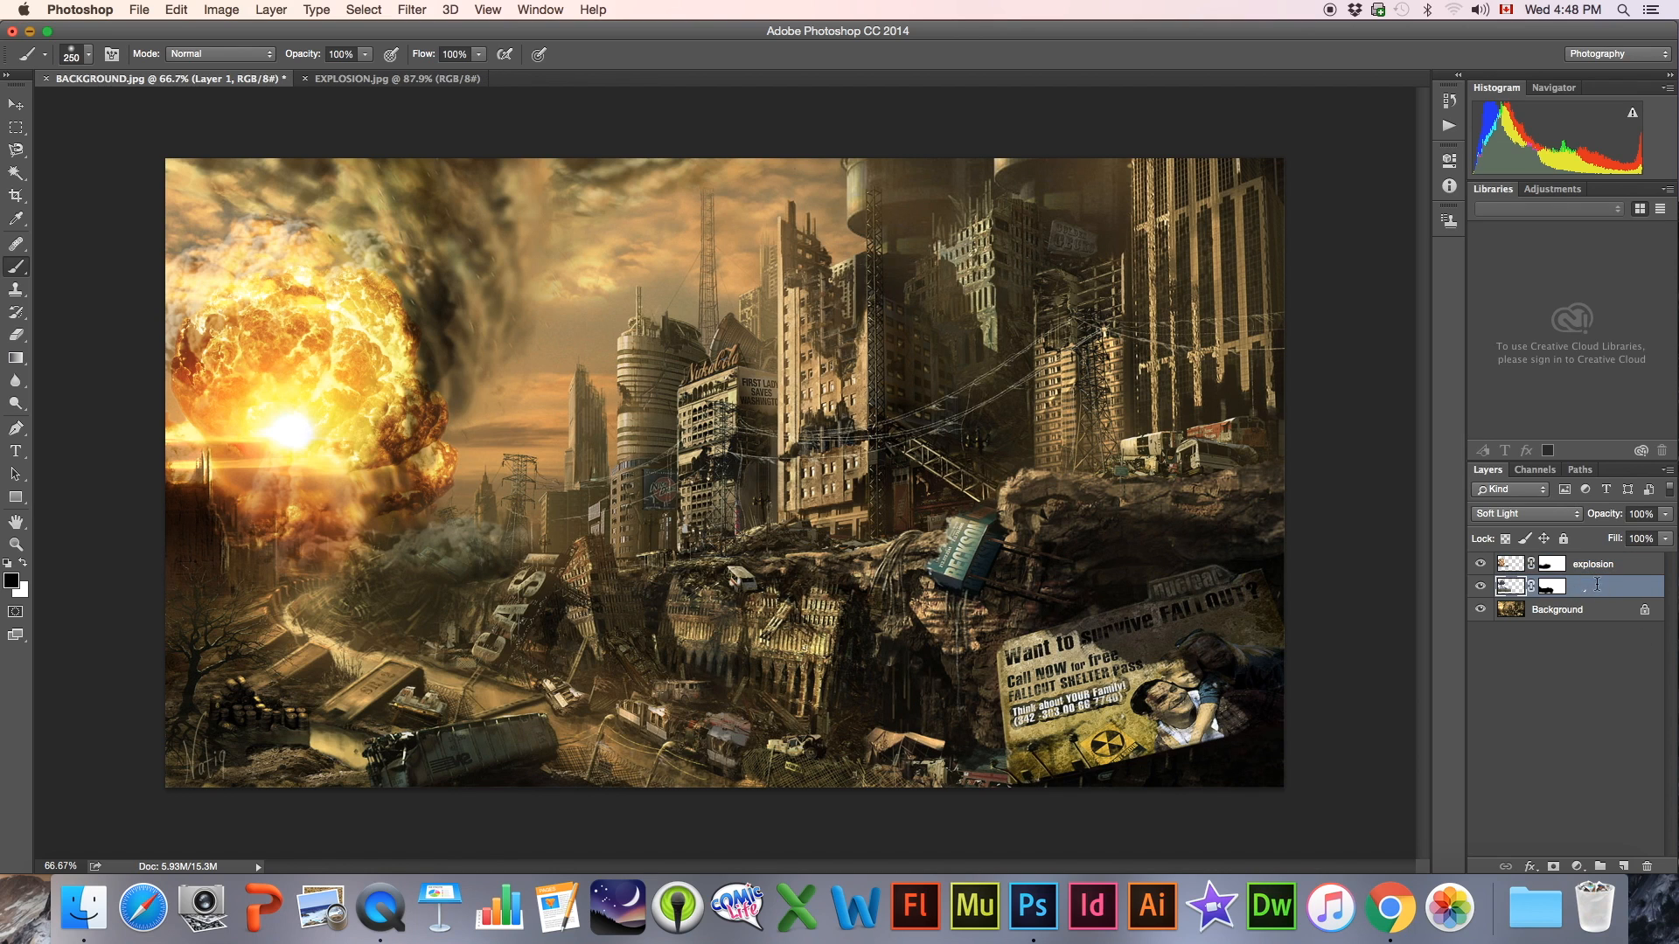
pyautogui.write('mushroom cloud')
pyautogui.press('Return')
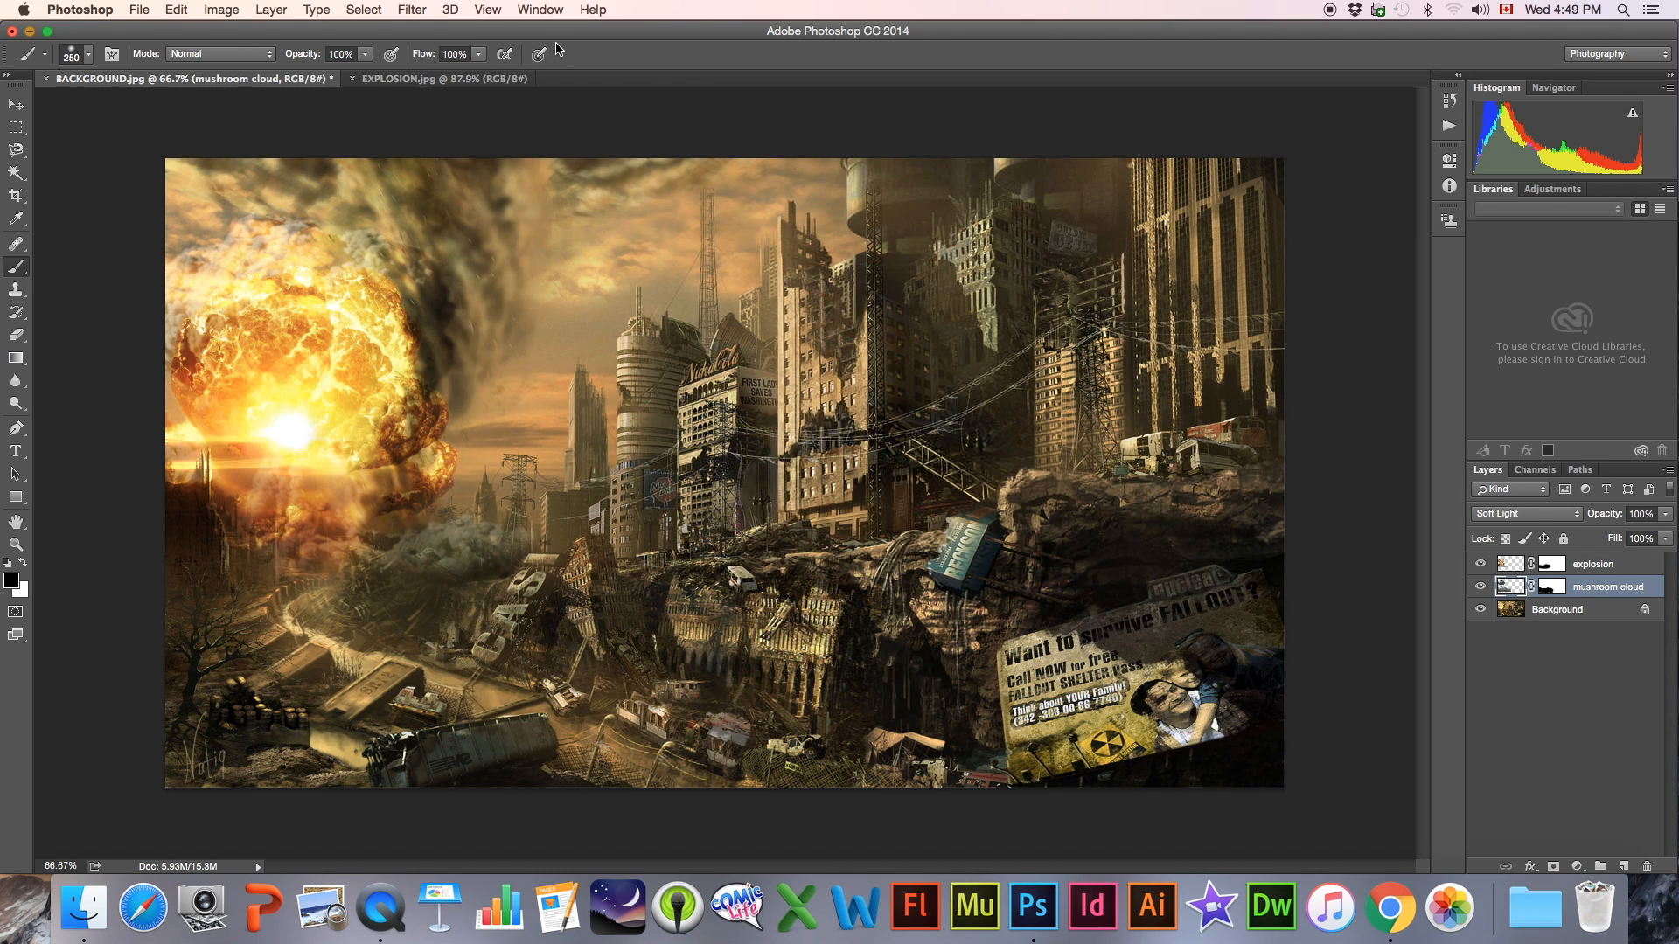
pyautogui.click(1389, 907)
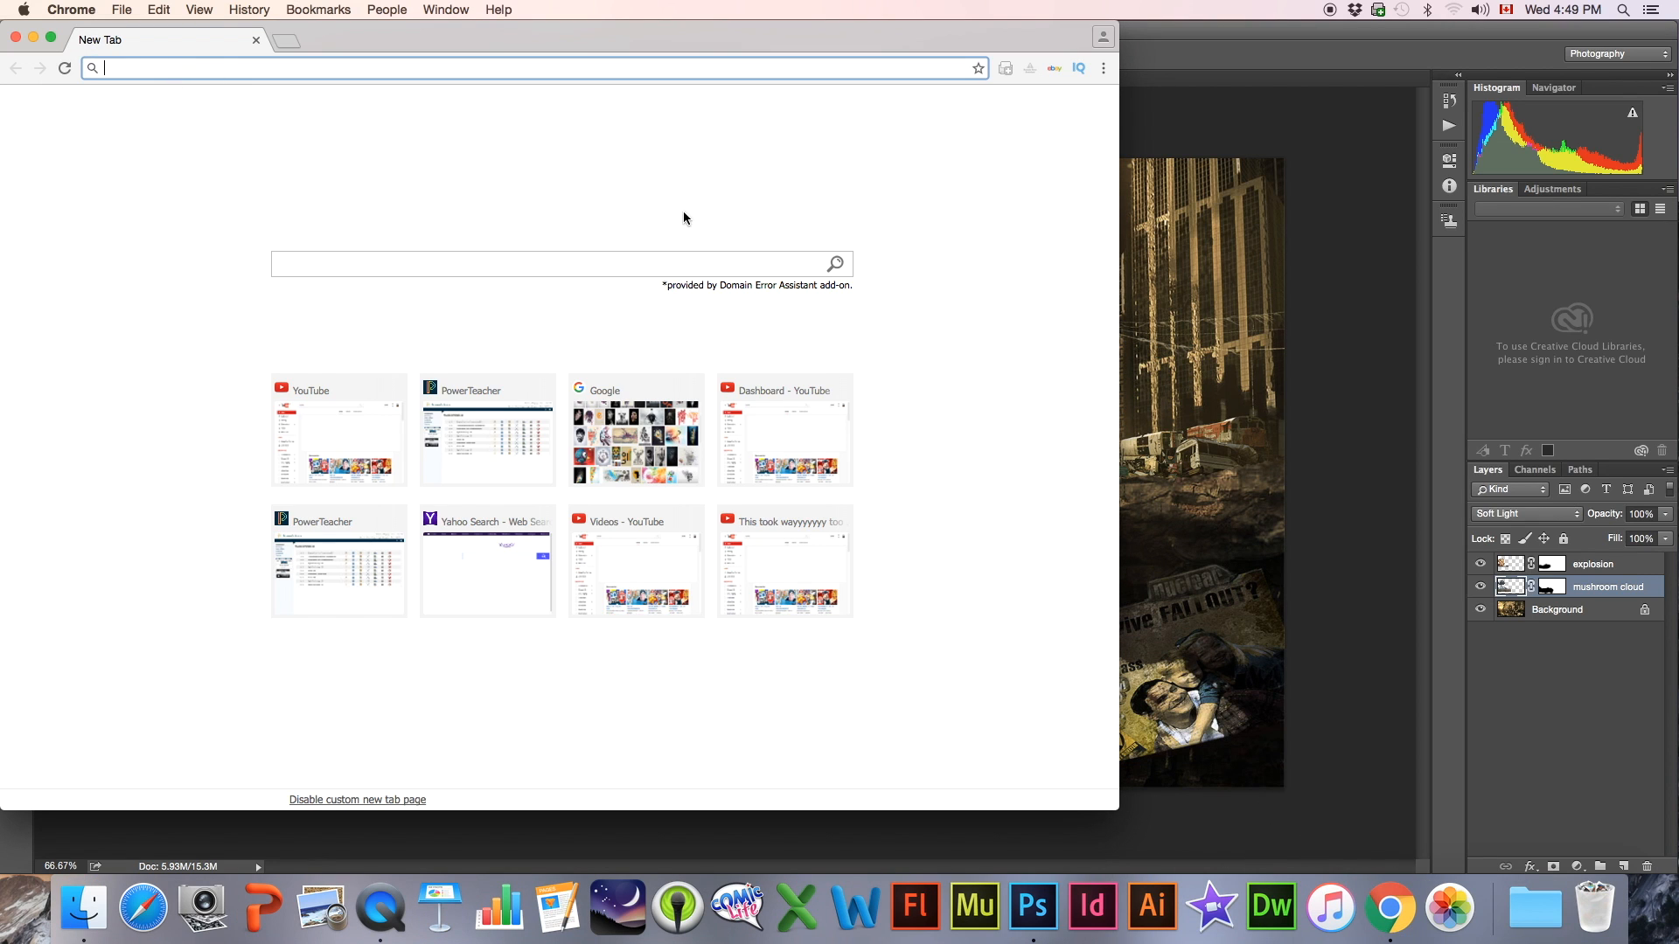
pyautogui.write('www.brushk')
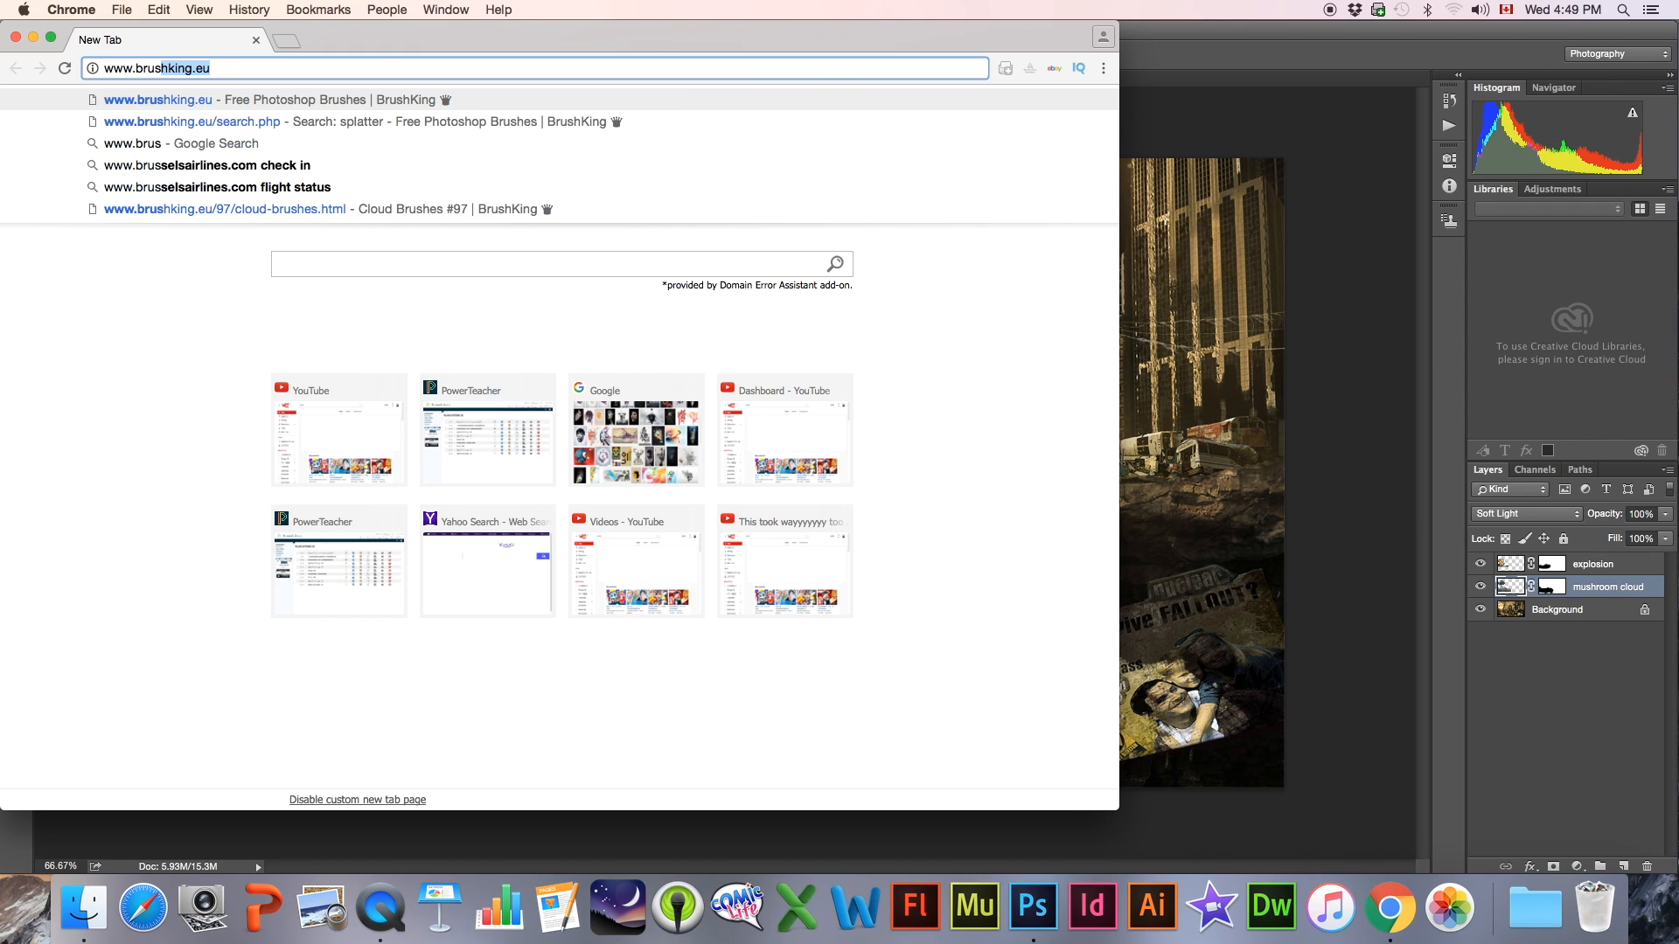
pyautogui.write('ing.,e')
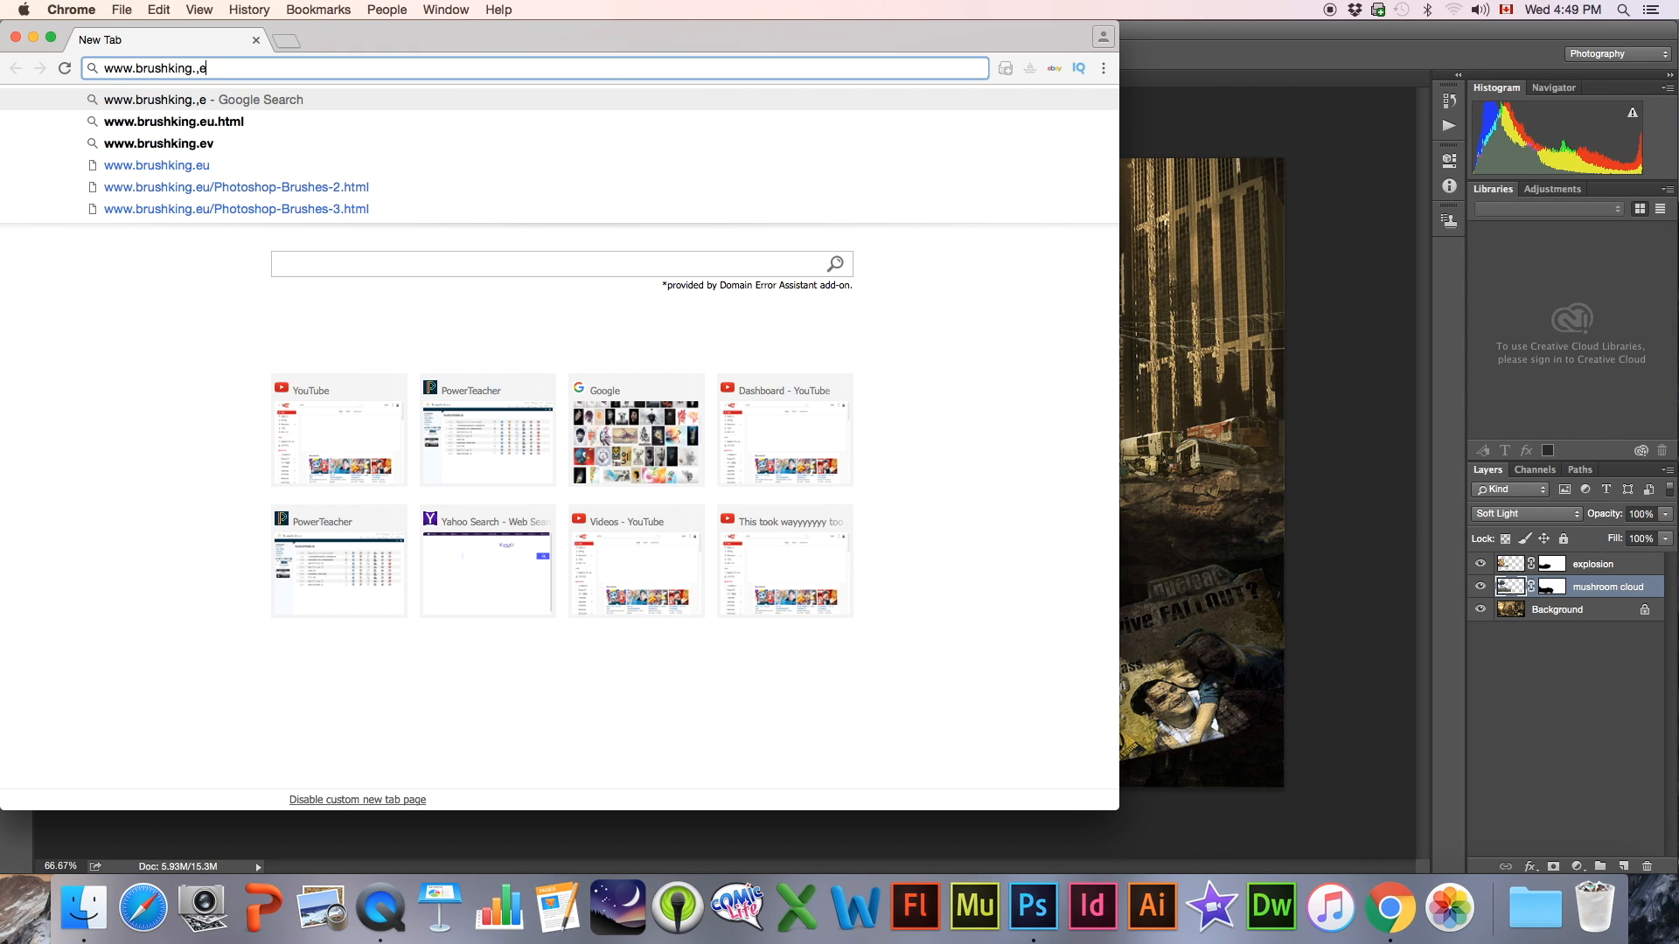
pyautogui.press('BackSpace')
pyautogui.press('BackSpace')
pyautogui.write('eu')
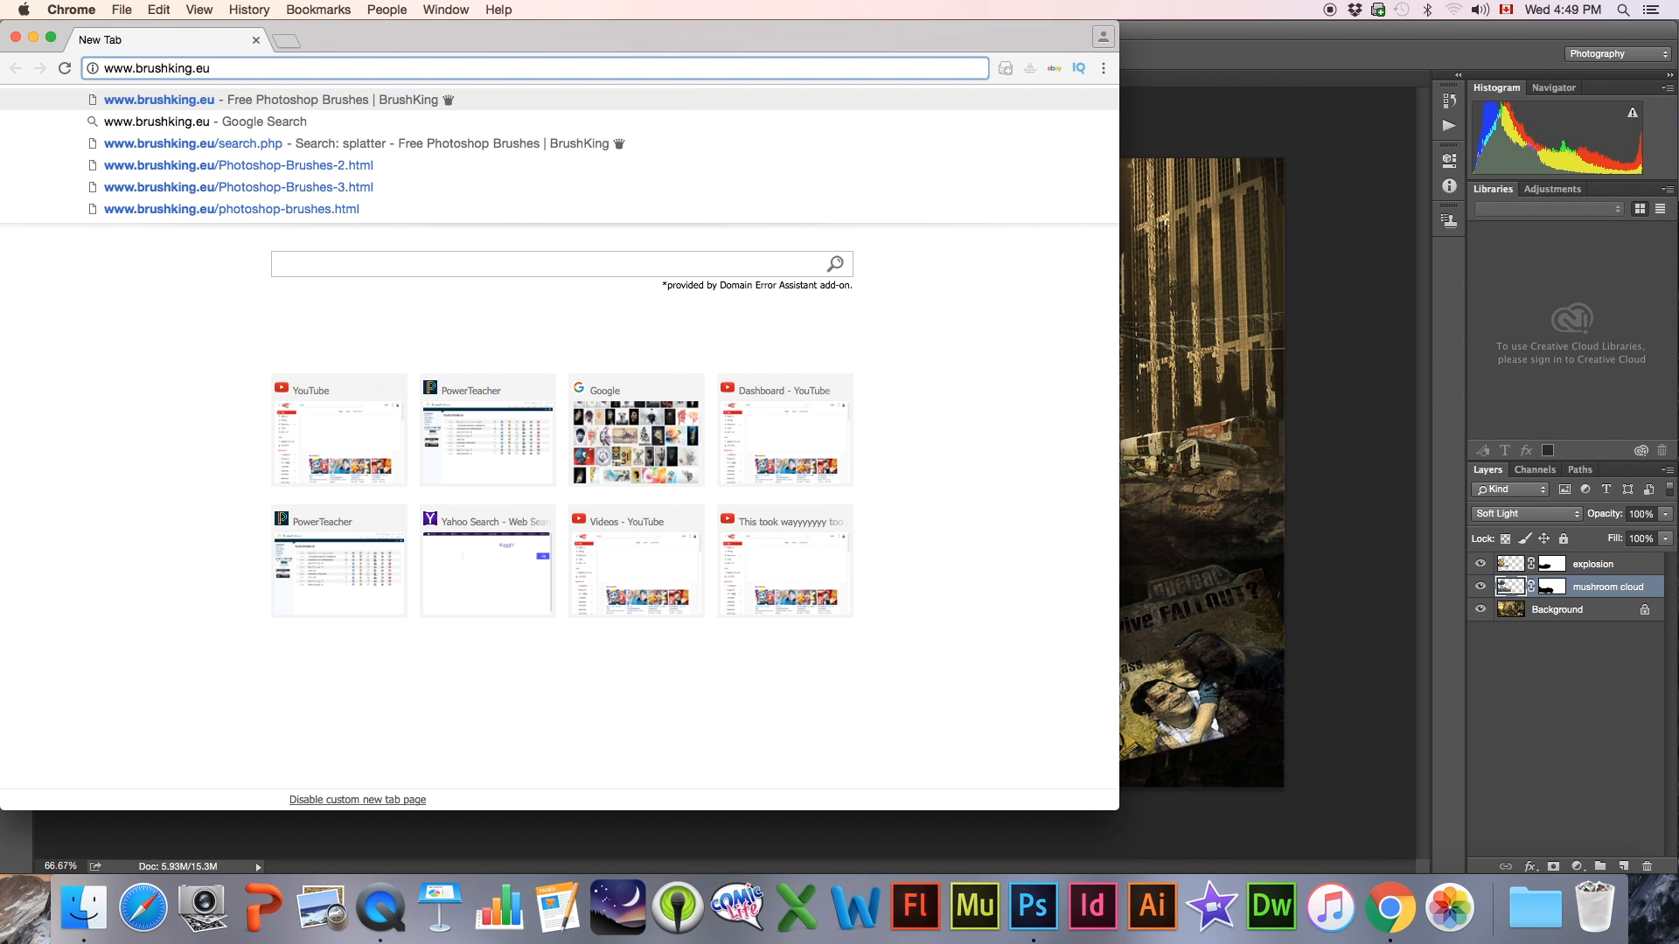
pyautogui.press('Return')
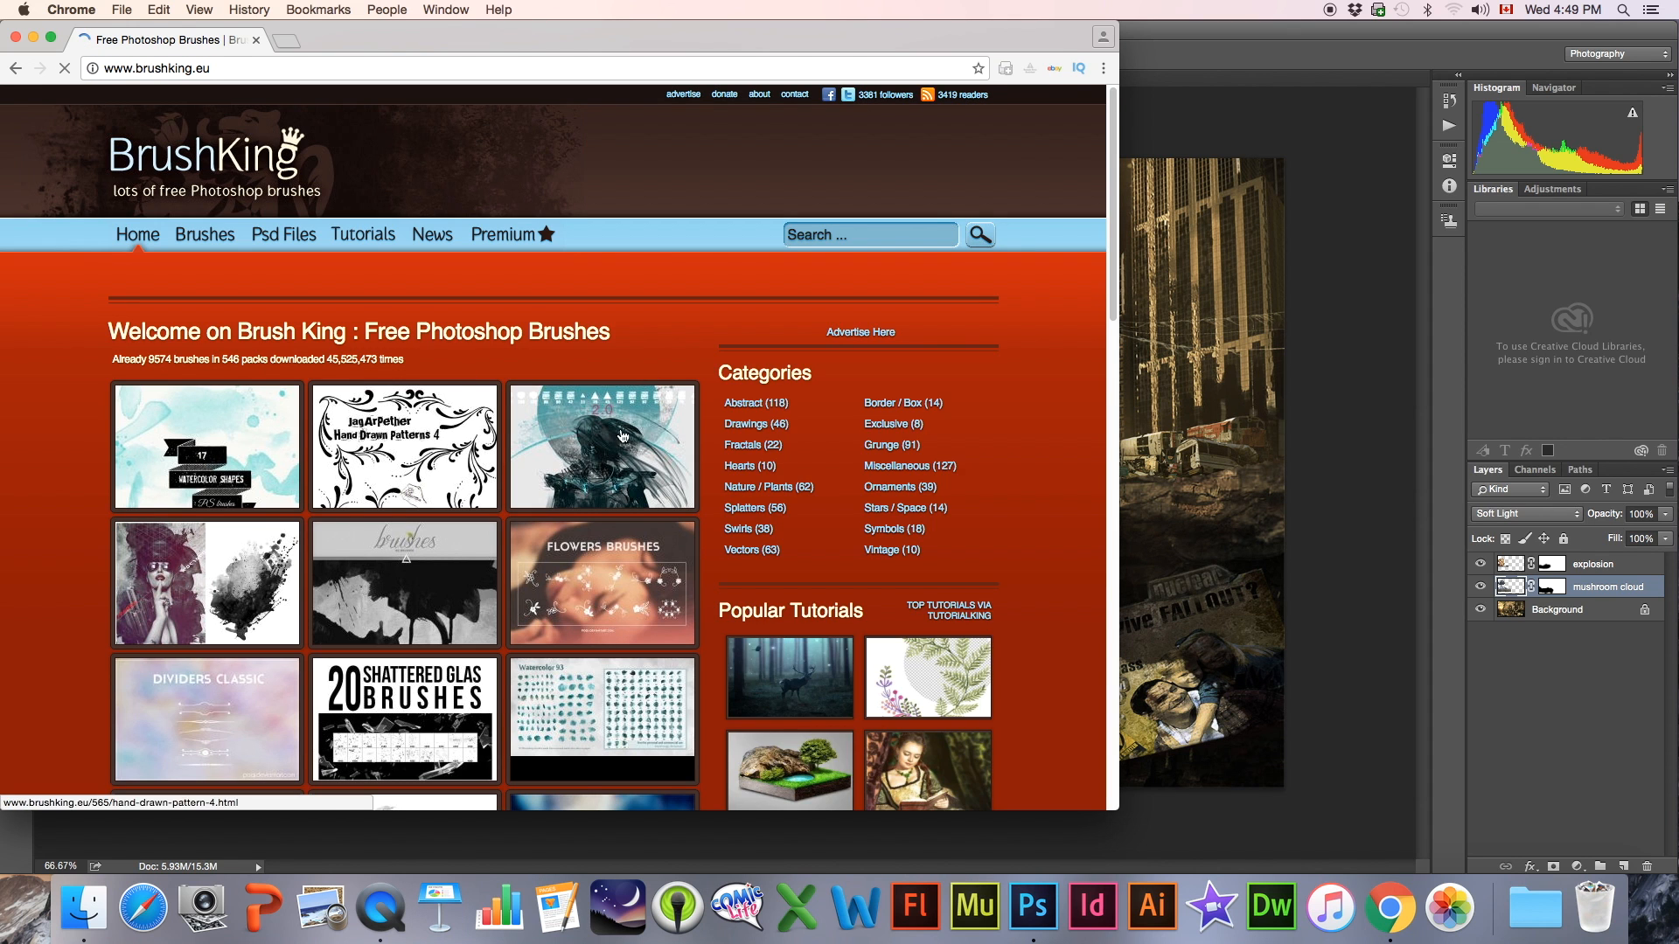
# Search BrushKing for "smoke" and look through the result pages for a suitable brush set
pyautogui.click(864, 238)
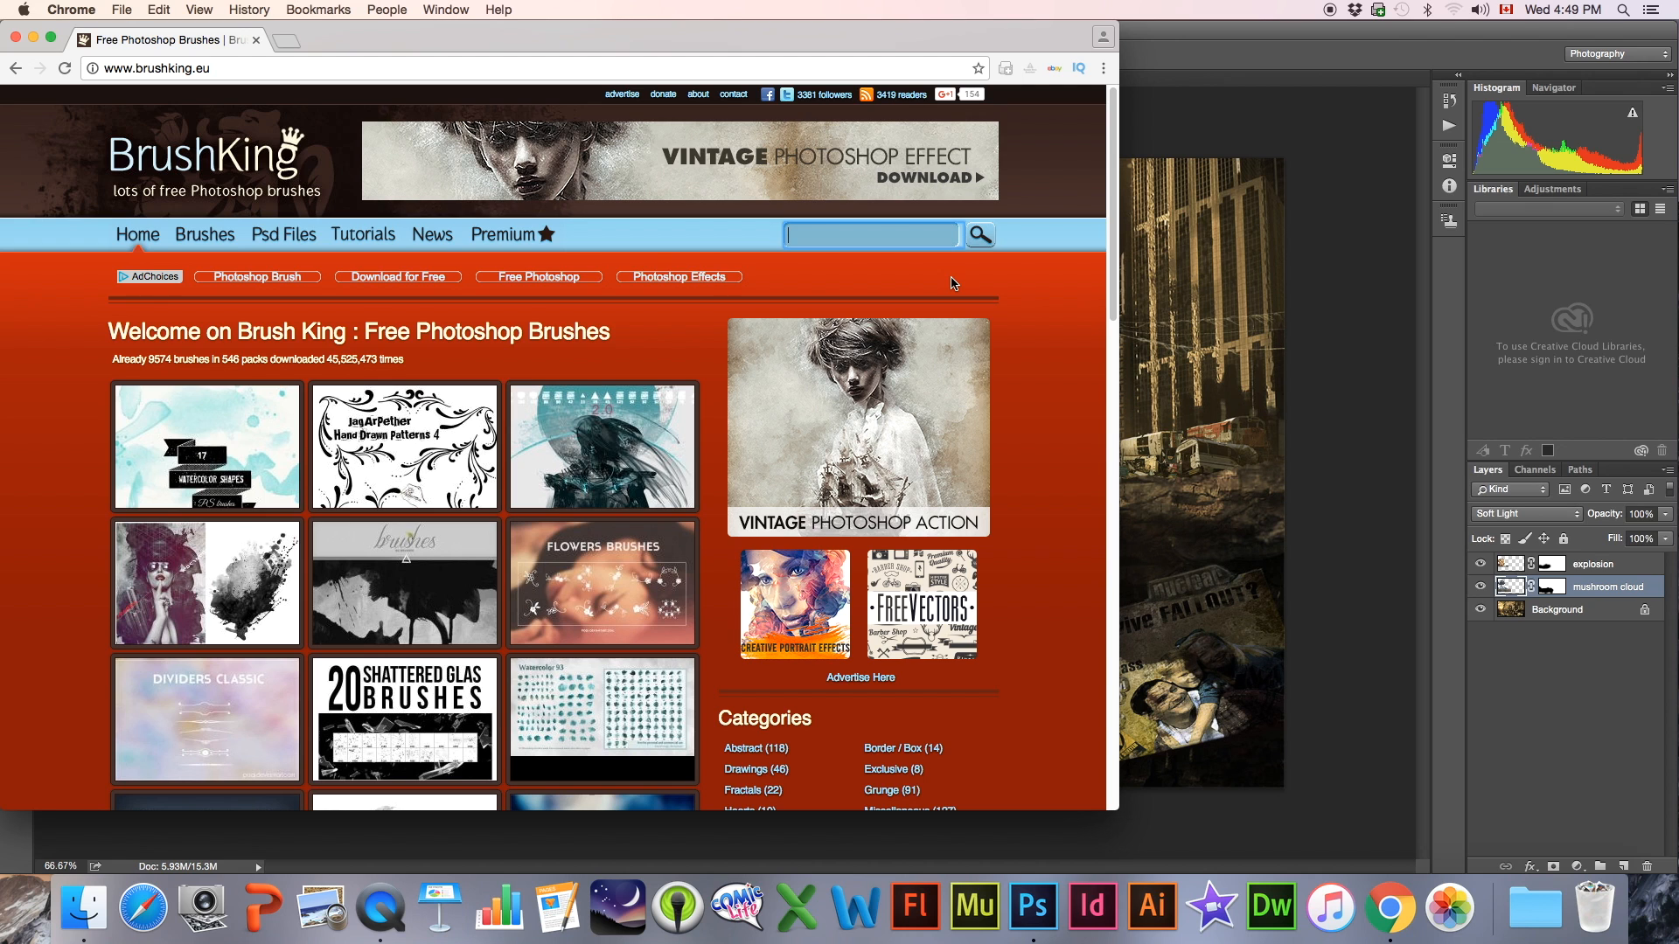
pyautogui.write('s')
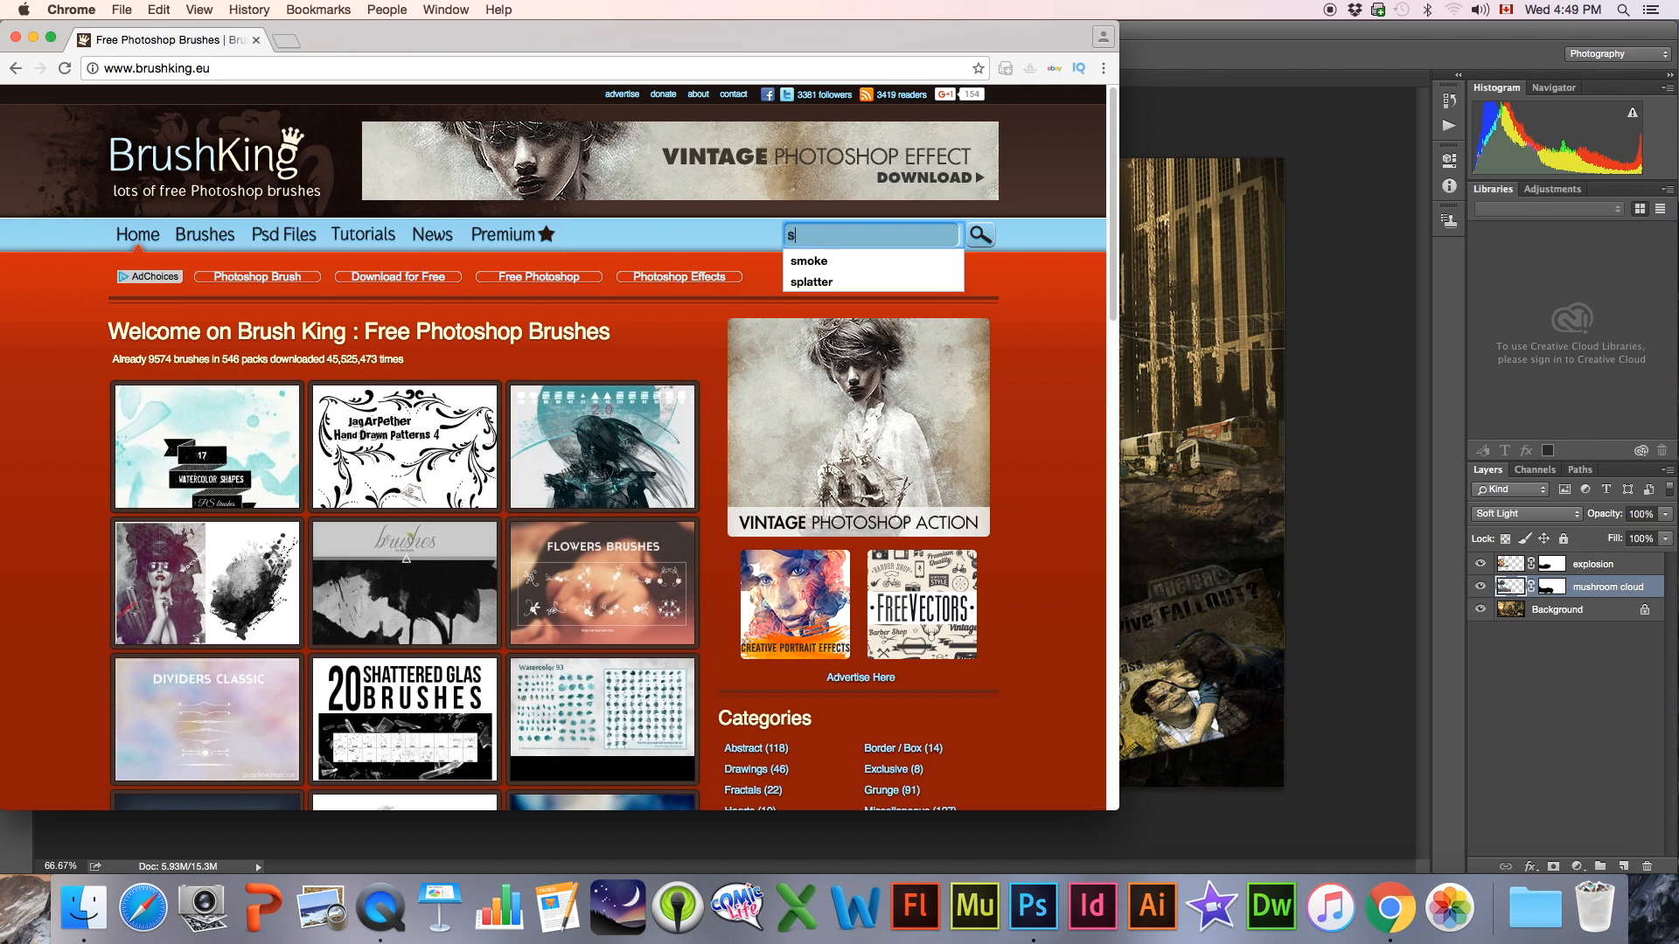
pyautogui.write('moke')
pyautogui.press('Return')
pyautogui.scroll(-3, 416, 514)
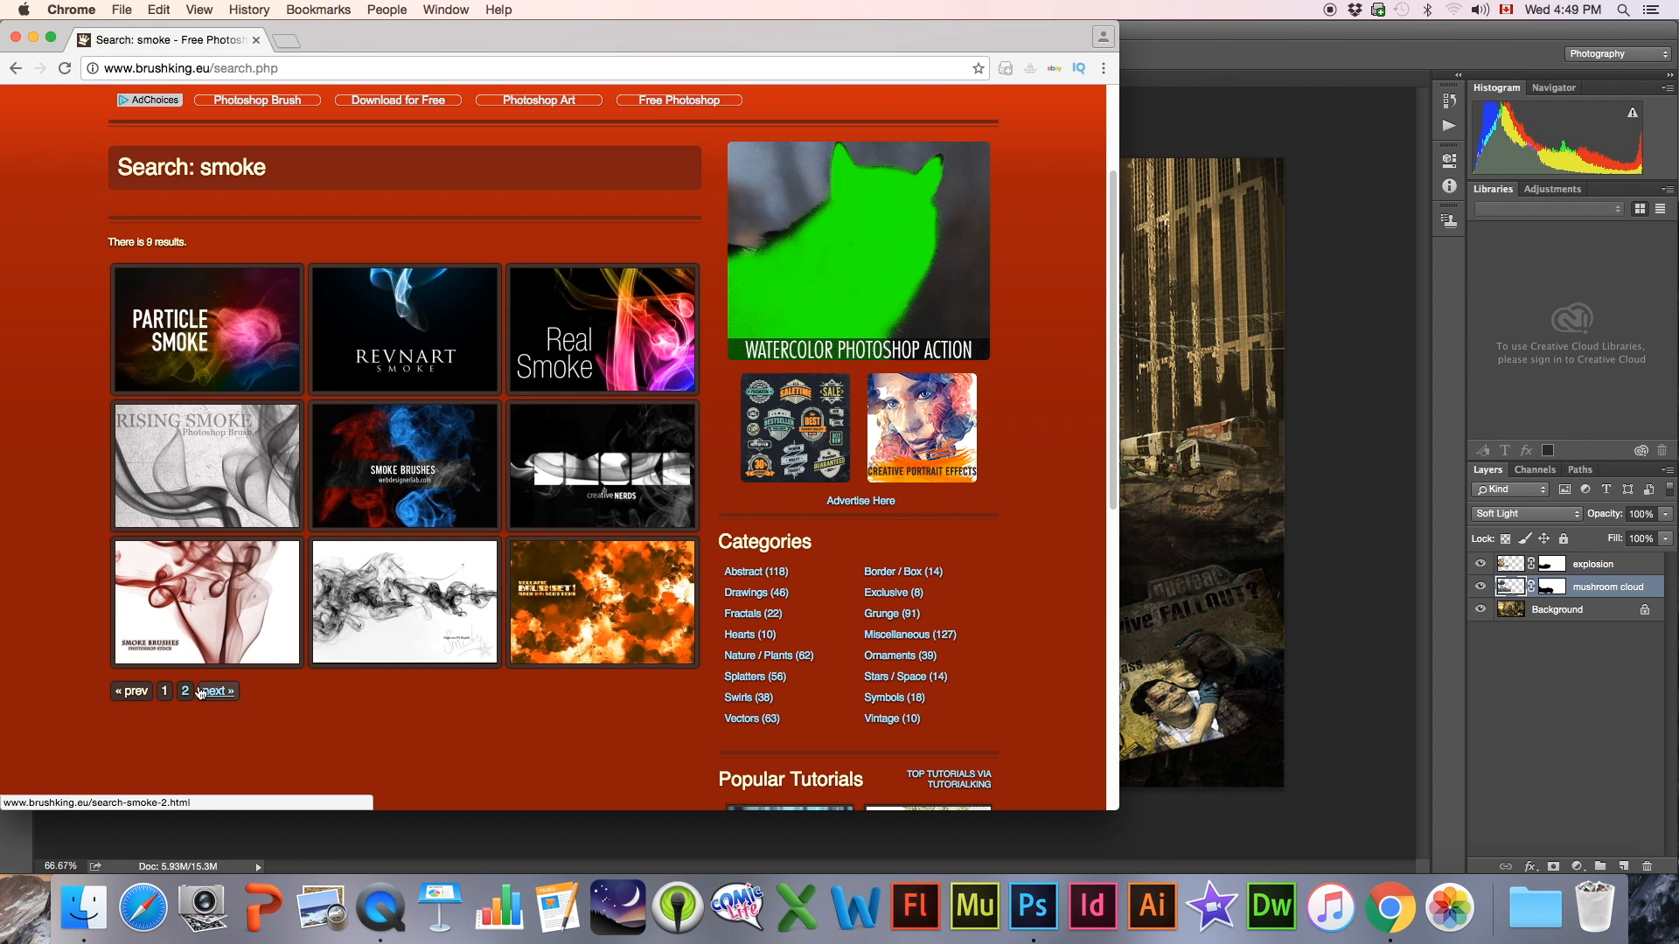
pyautogui.click(218, 693)
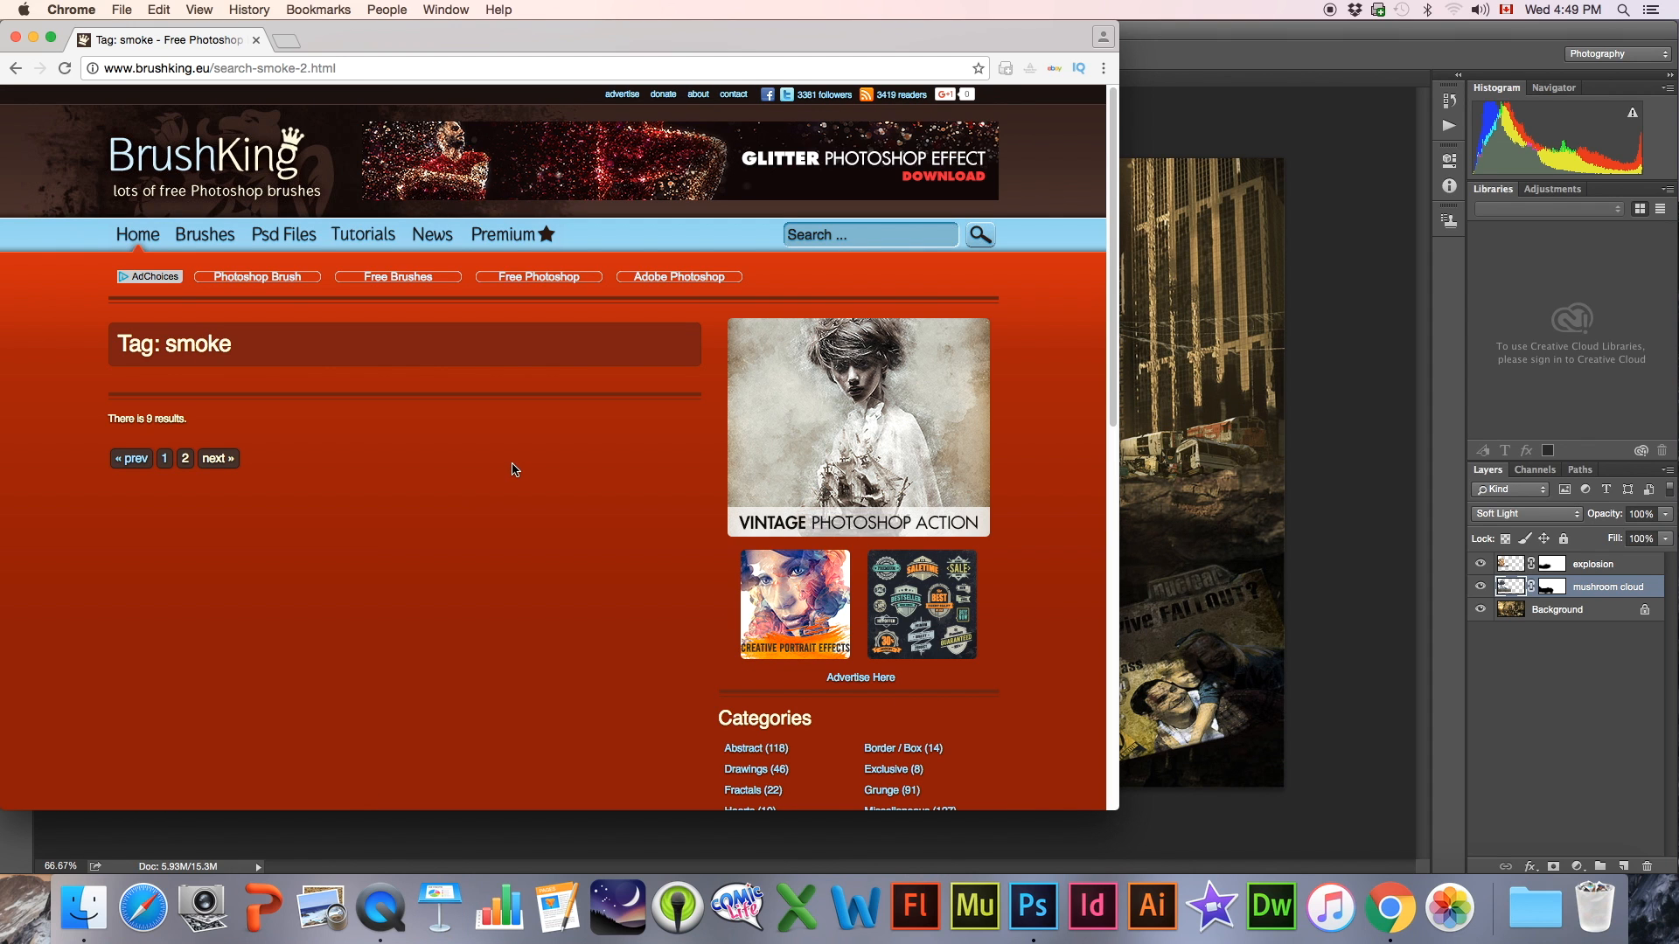
pyautogui.click(166, 462)
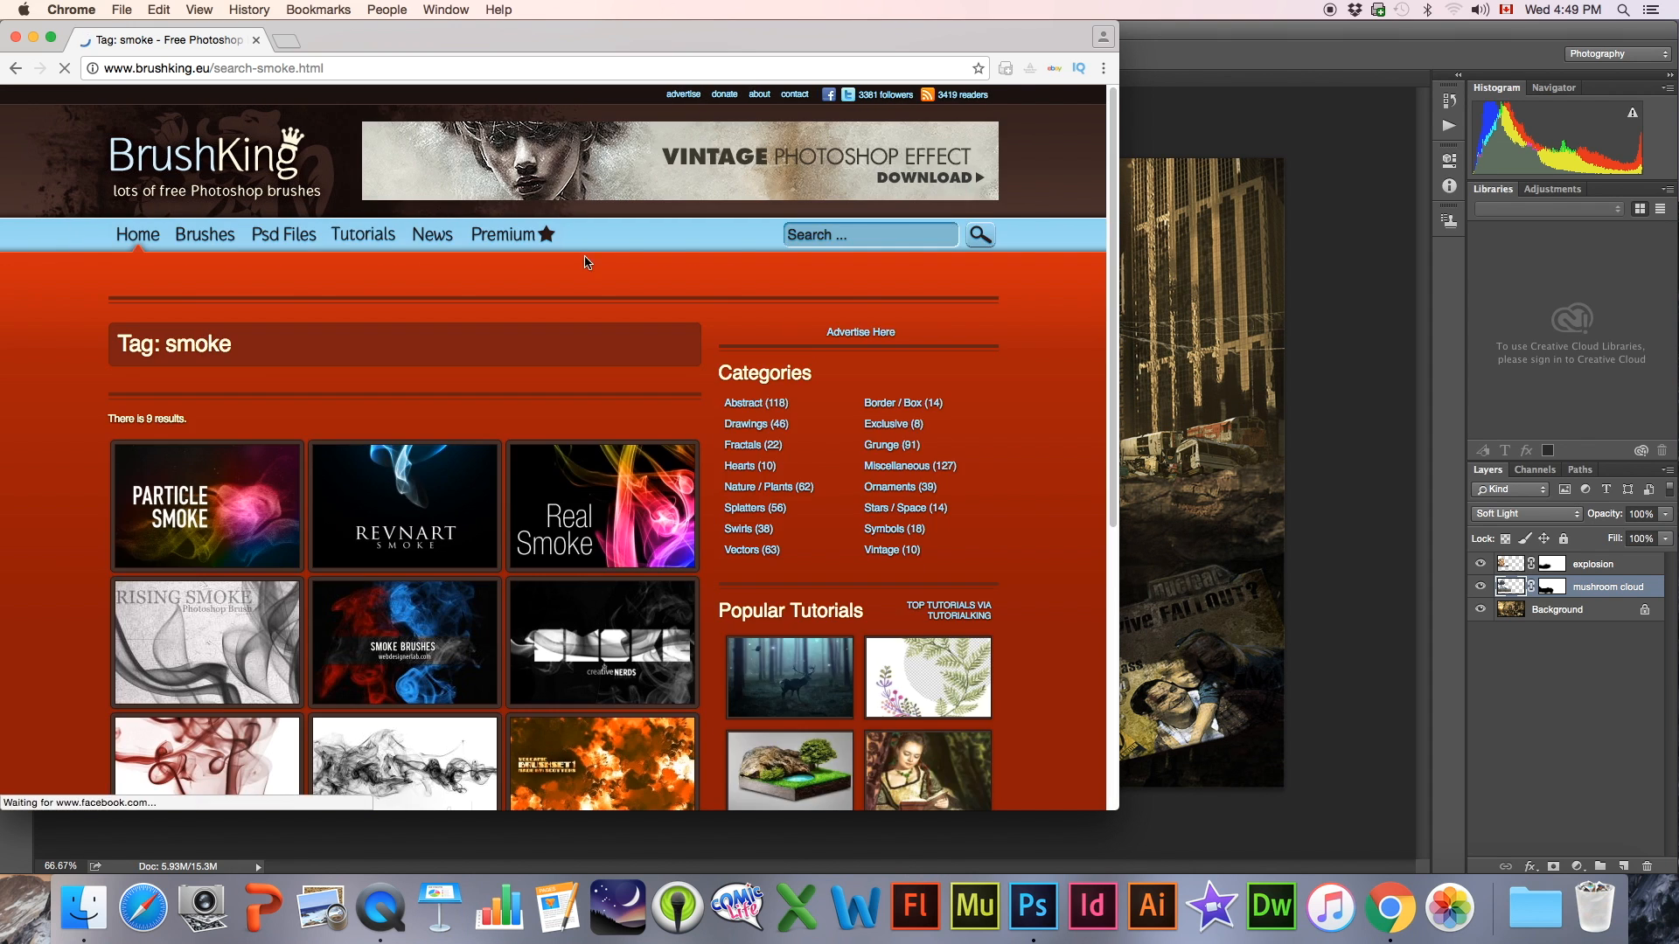
pyautogui.scroll(-3, 496, 599)
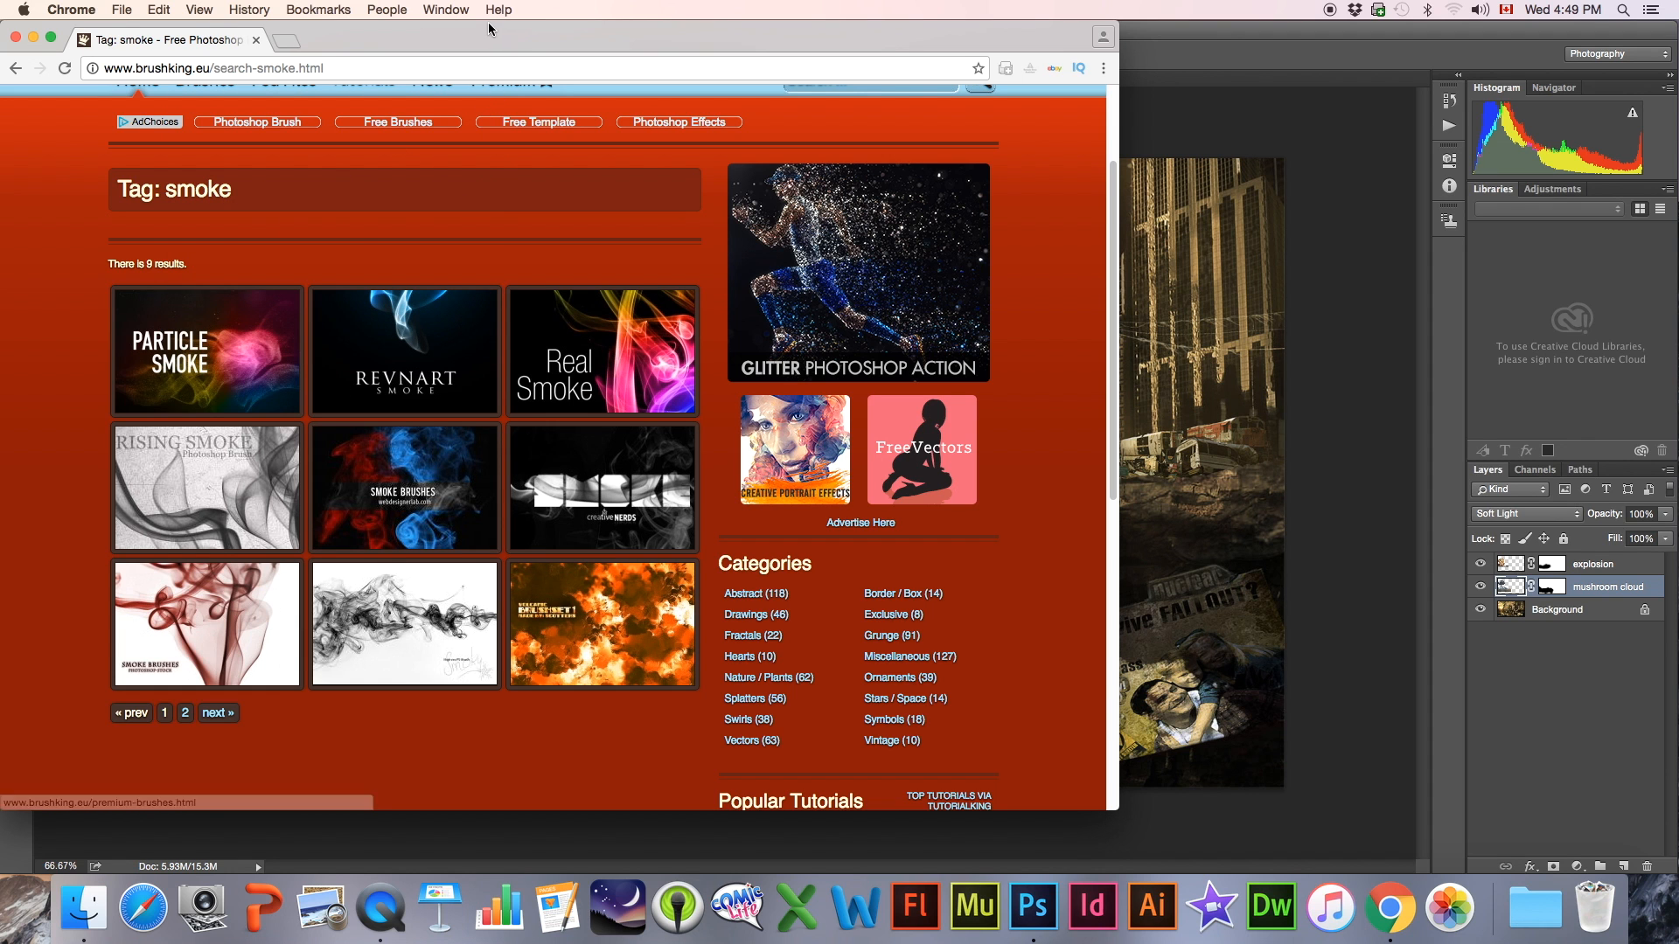
# Leave the browser, locate VOLCANIC BRUSHES.abr in the _BRUSHES folder of FALLOUT 4 COMPOSITE, and return to Photoshop
pyautogui.click(34, 39)
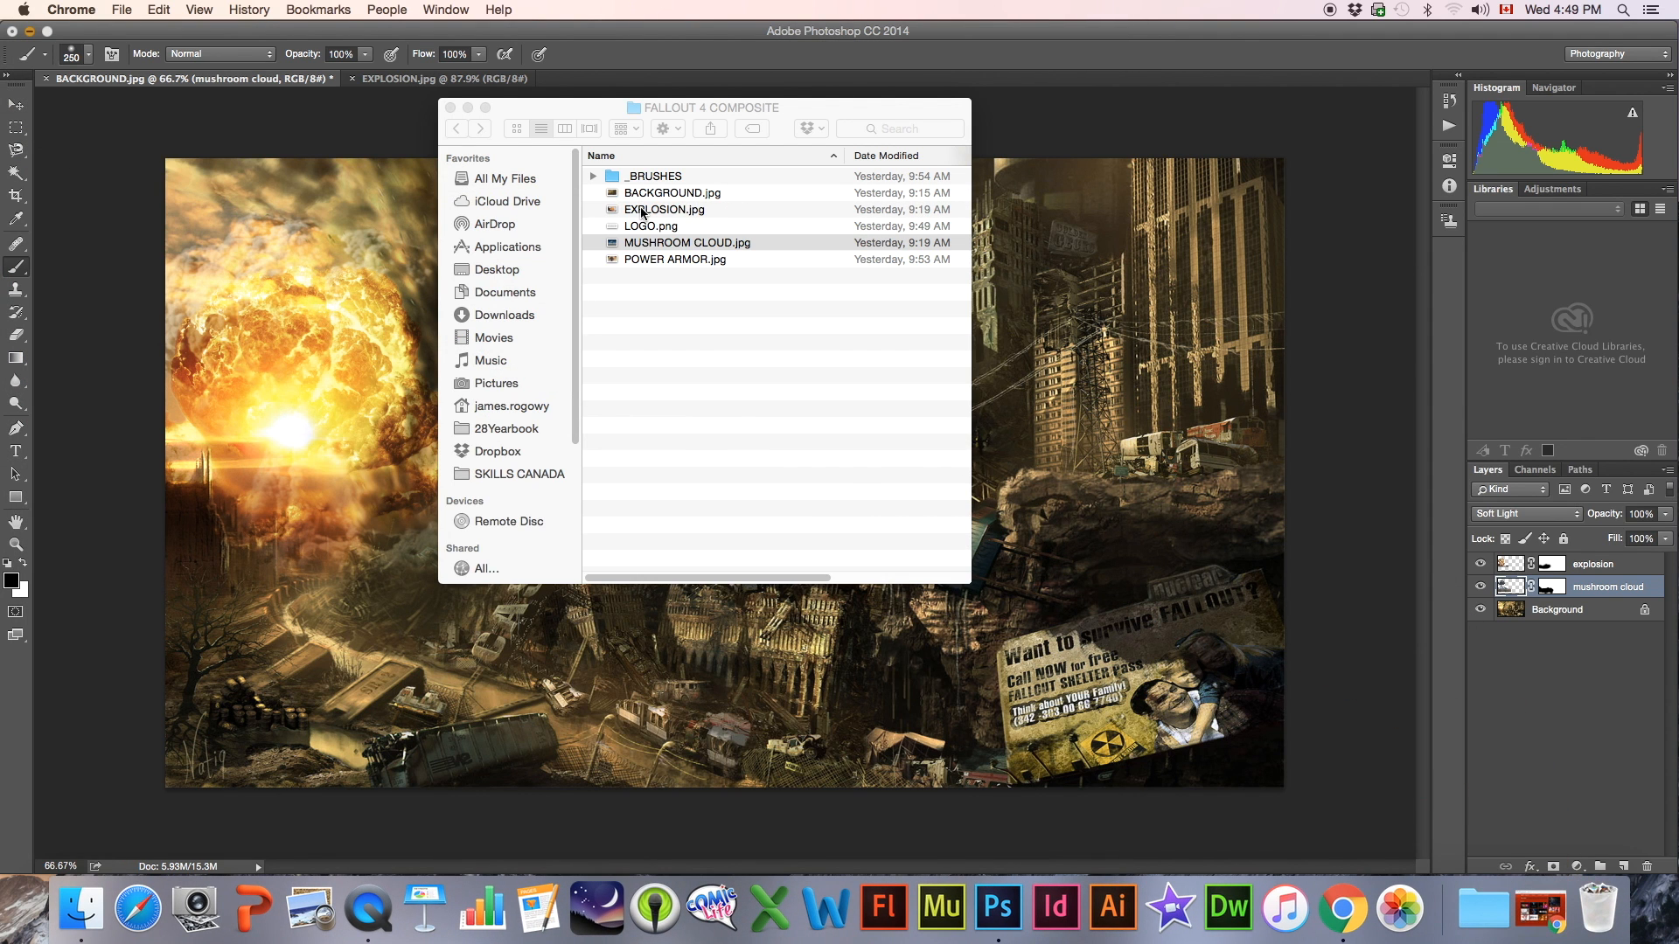
pyautogui.click(593, 176)
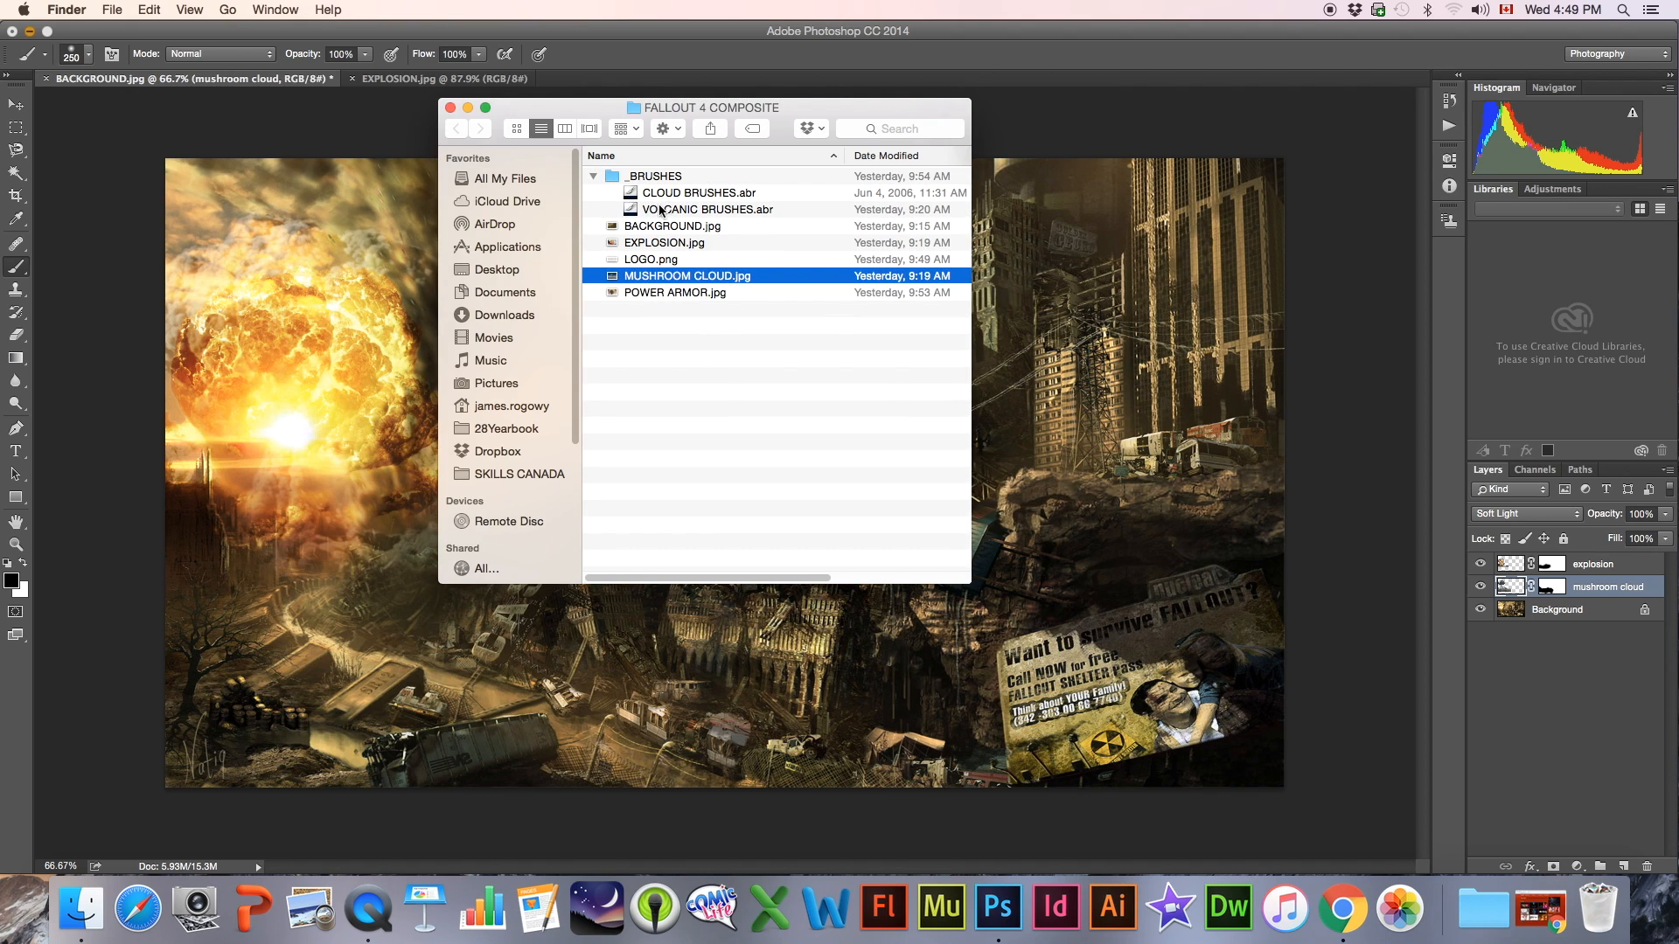
pyautogui.click(644, 210)
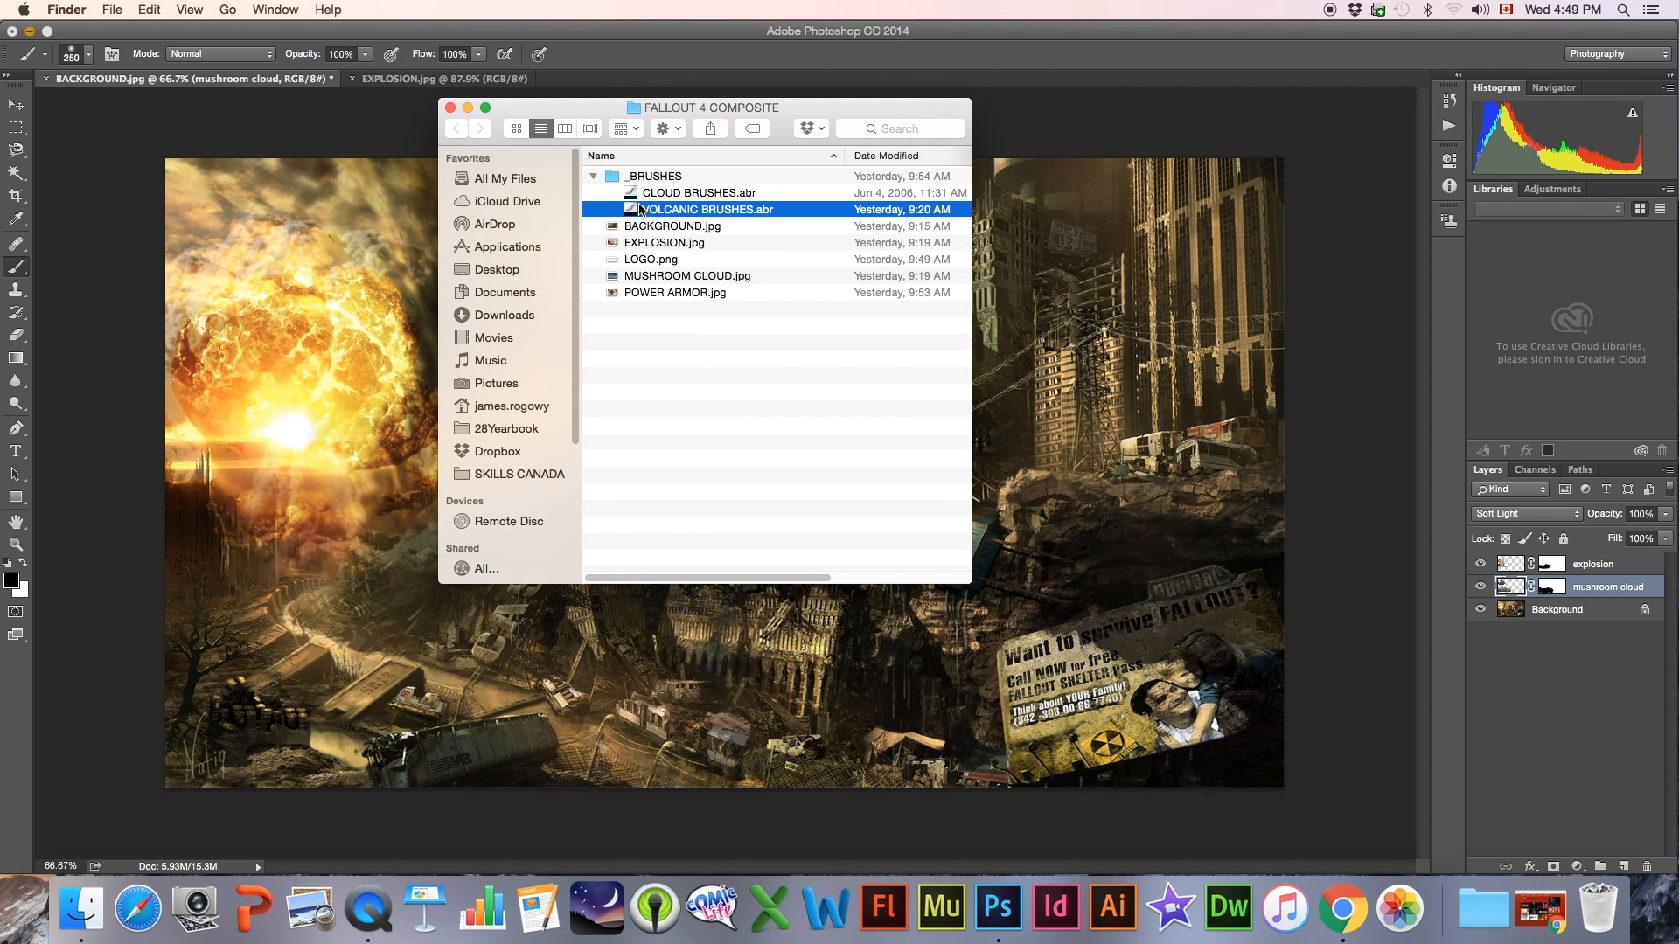
pyautogui.click(635, 36)
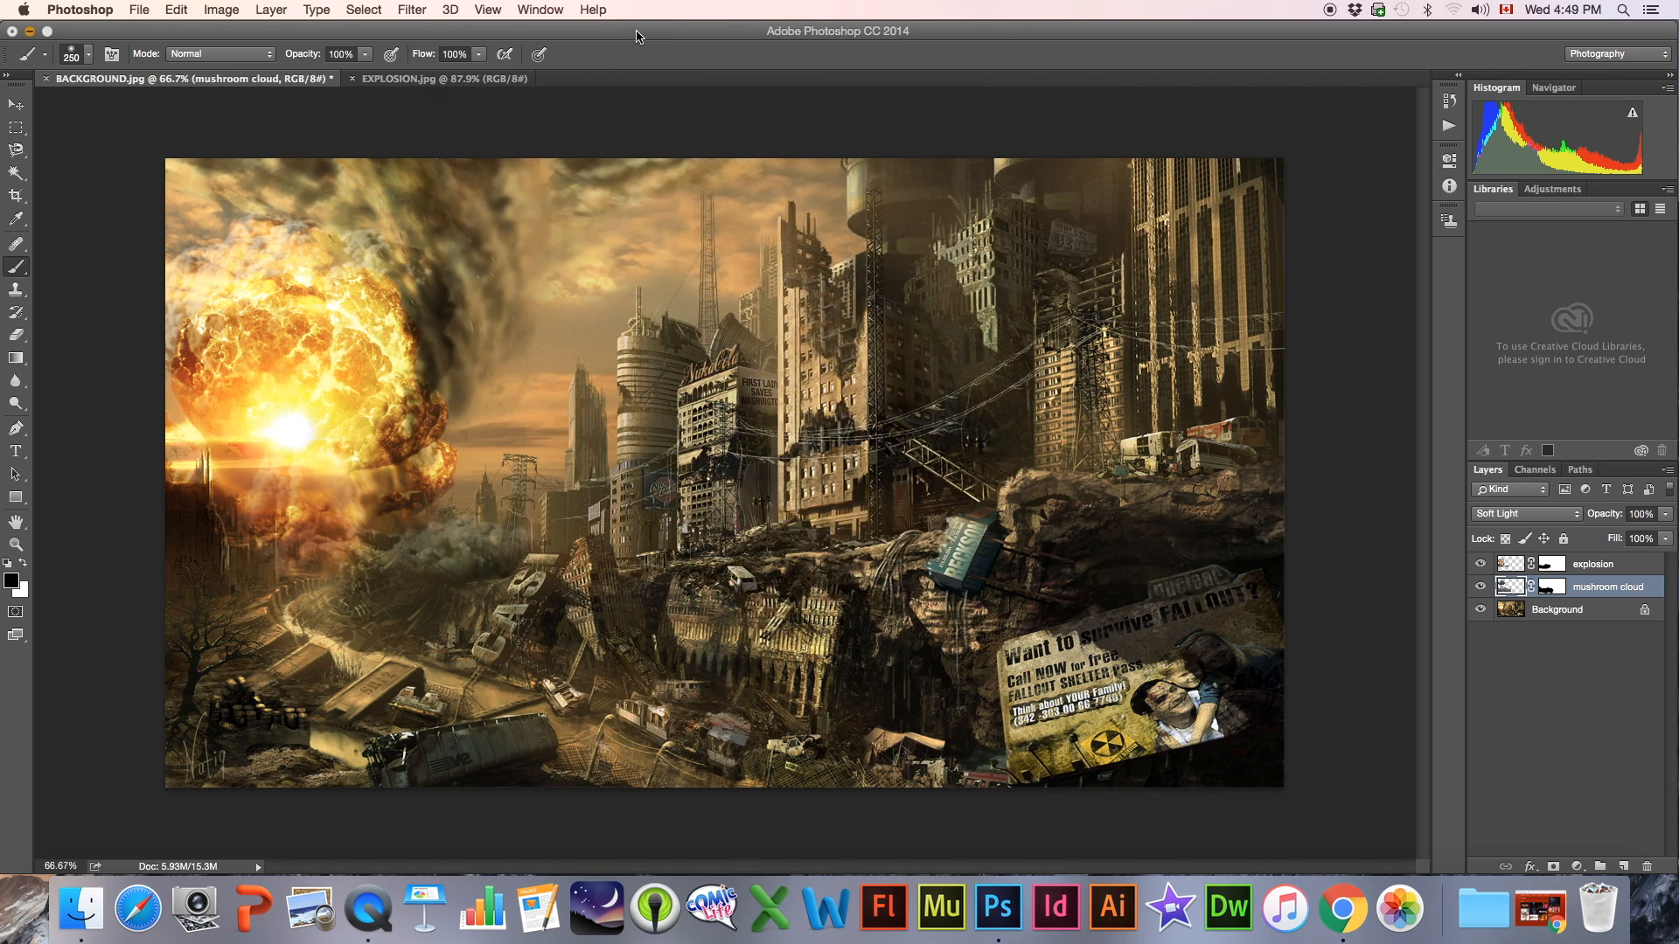
# Load the VOLCANIC BRUSHES.abr brush set from the desktop's FALLOUT 4 COMPOSITE project folder
pyautogui.click(88, 56)
pyautogui.click(89, 55)
pyautogui.click(88, 55)
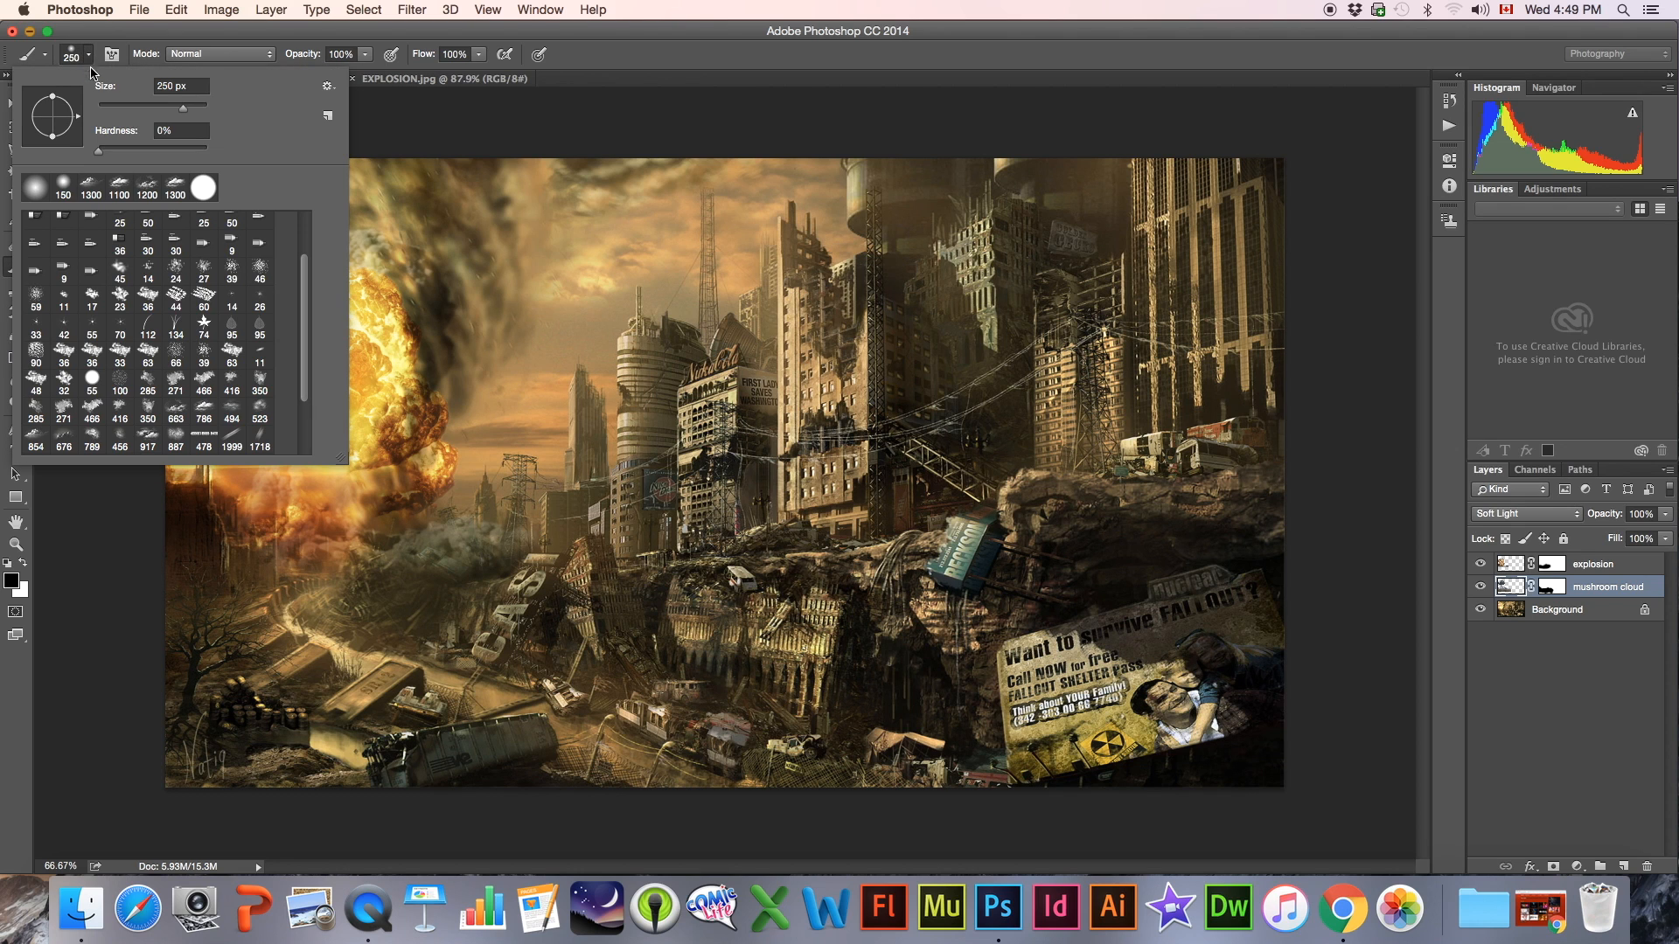
pyautogui.click(329, 87)
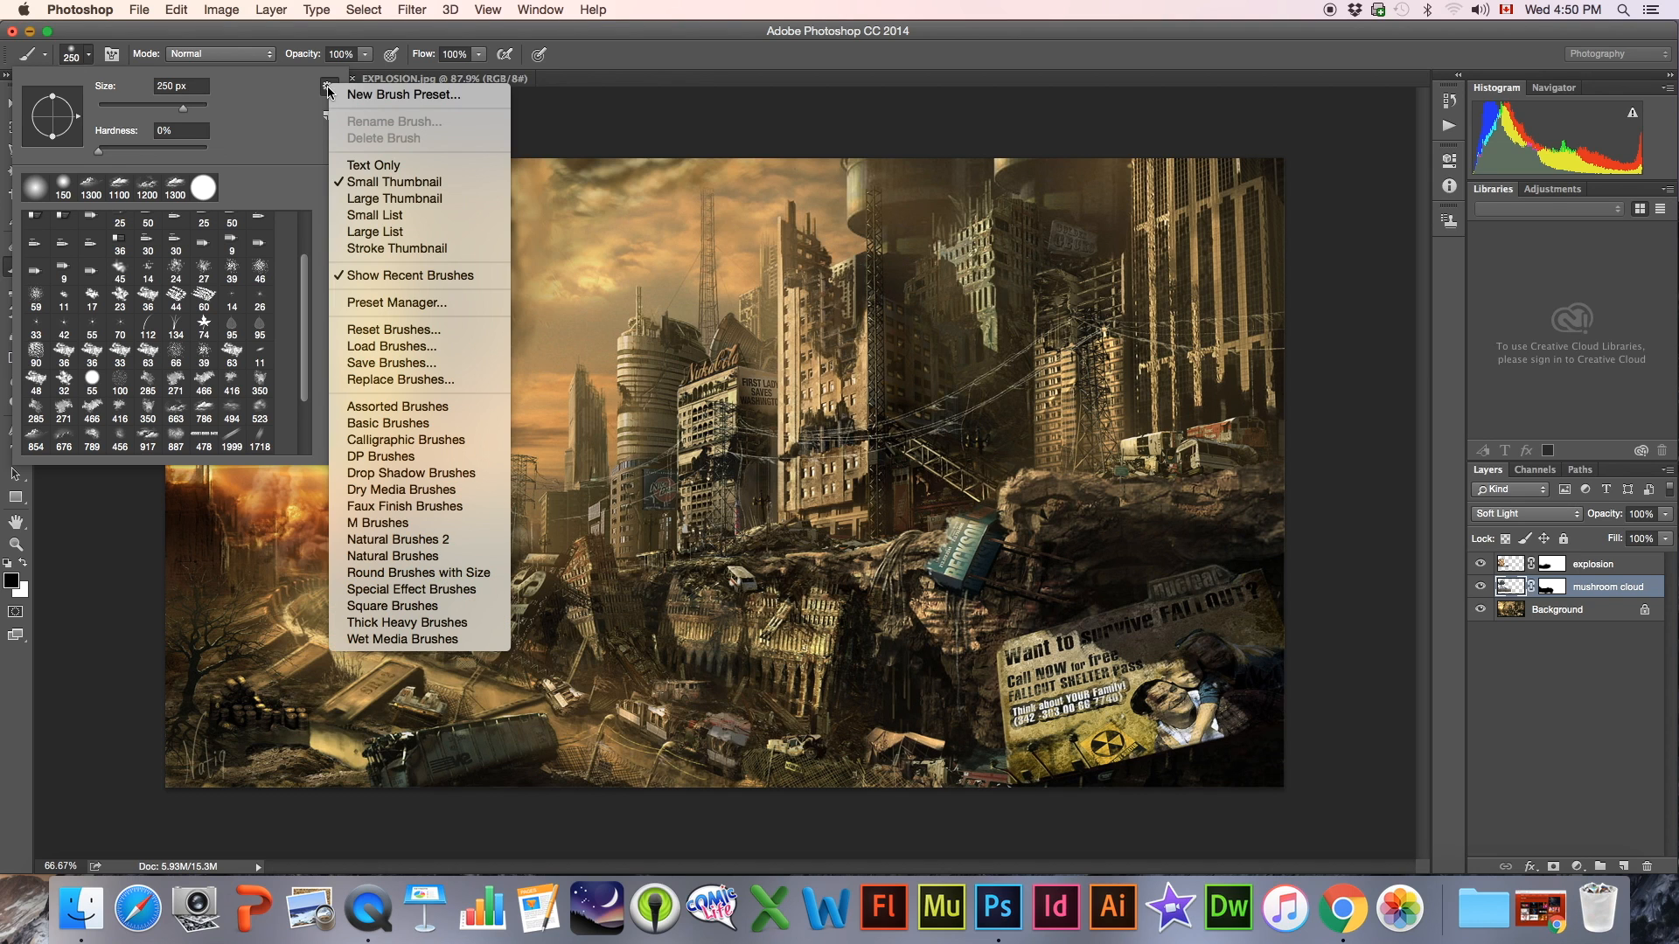
pyautogui.click(367, 350)
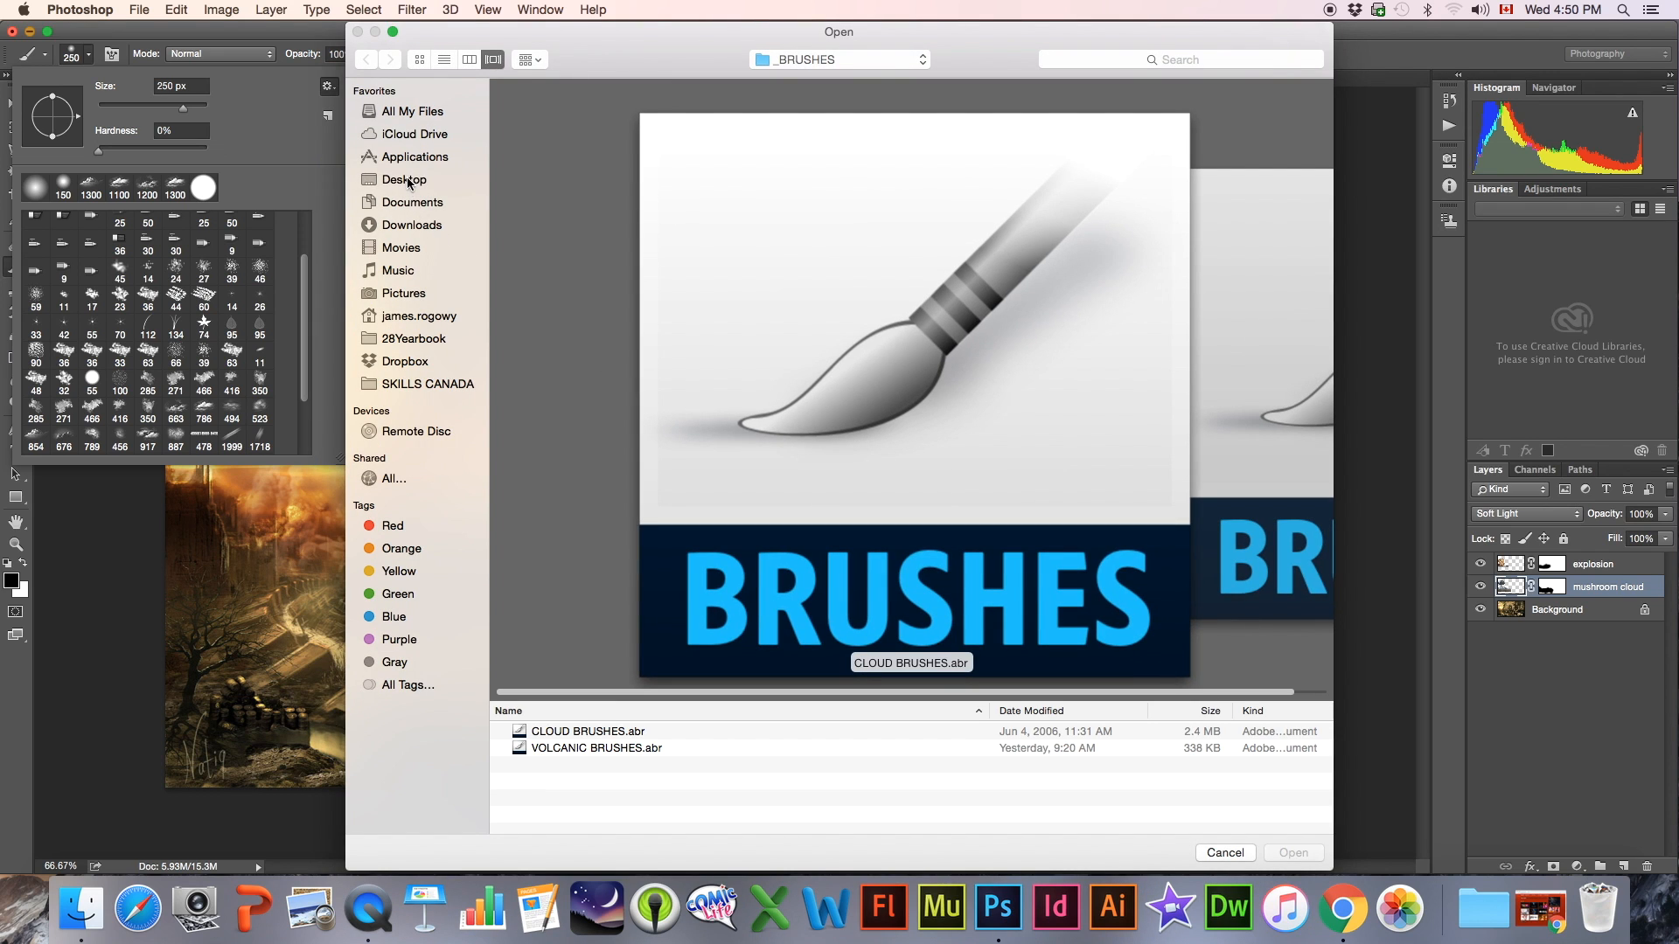
pyautogui.click(408, 181)
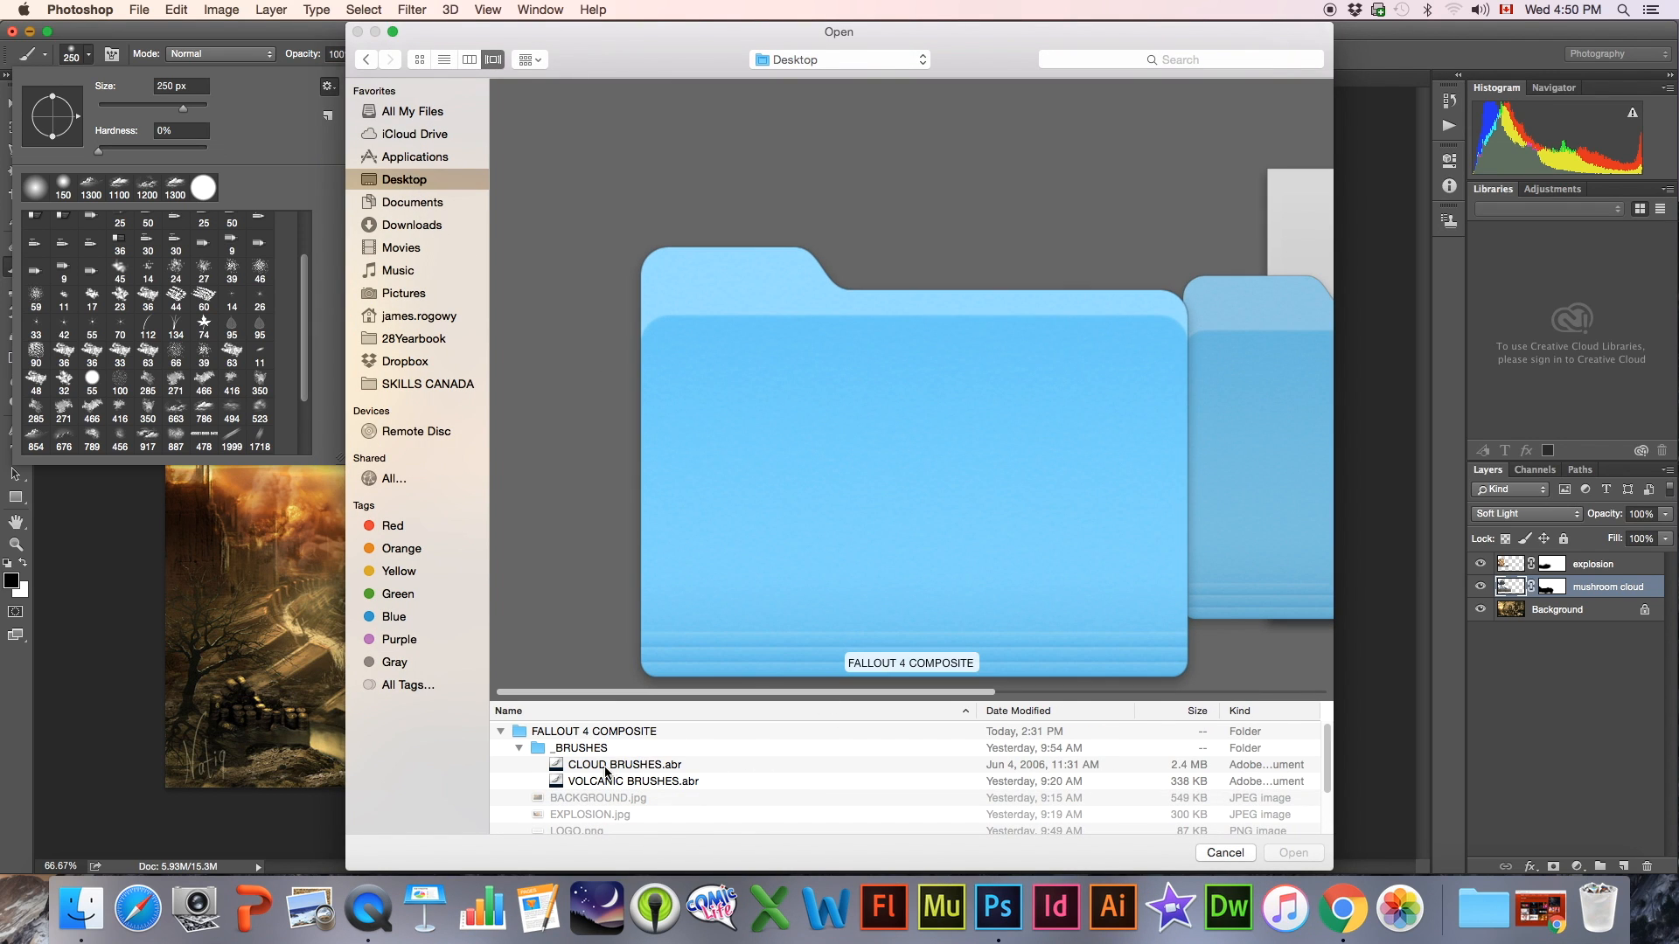
pyautogui.click(600, 783)
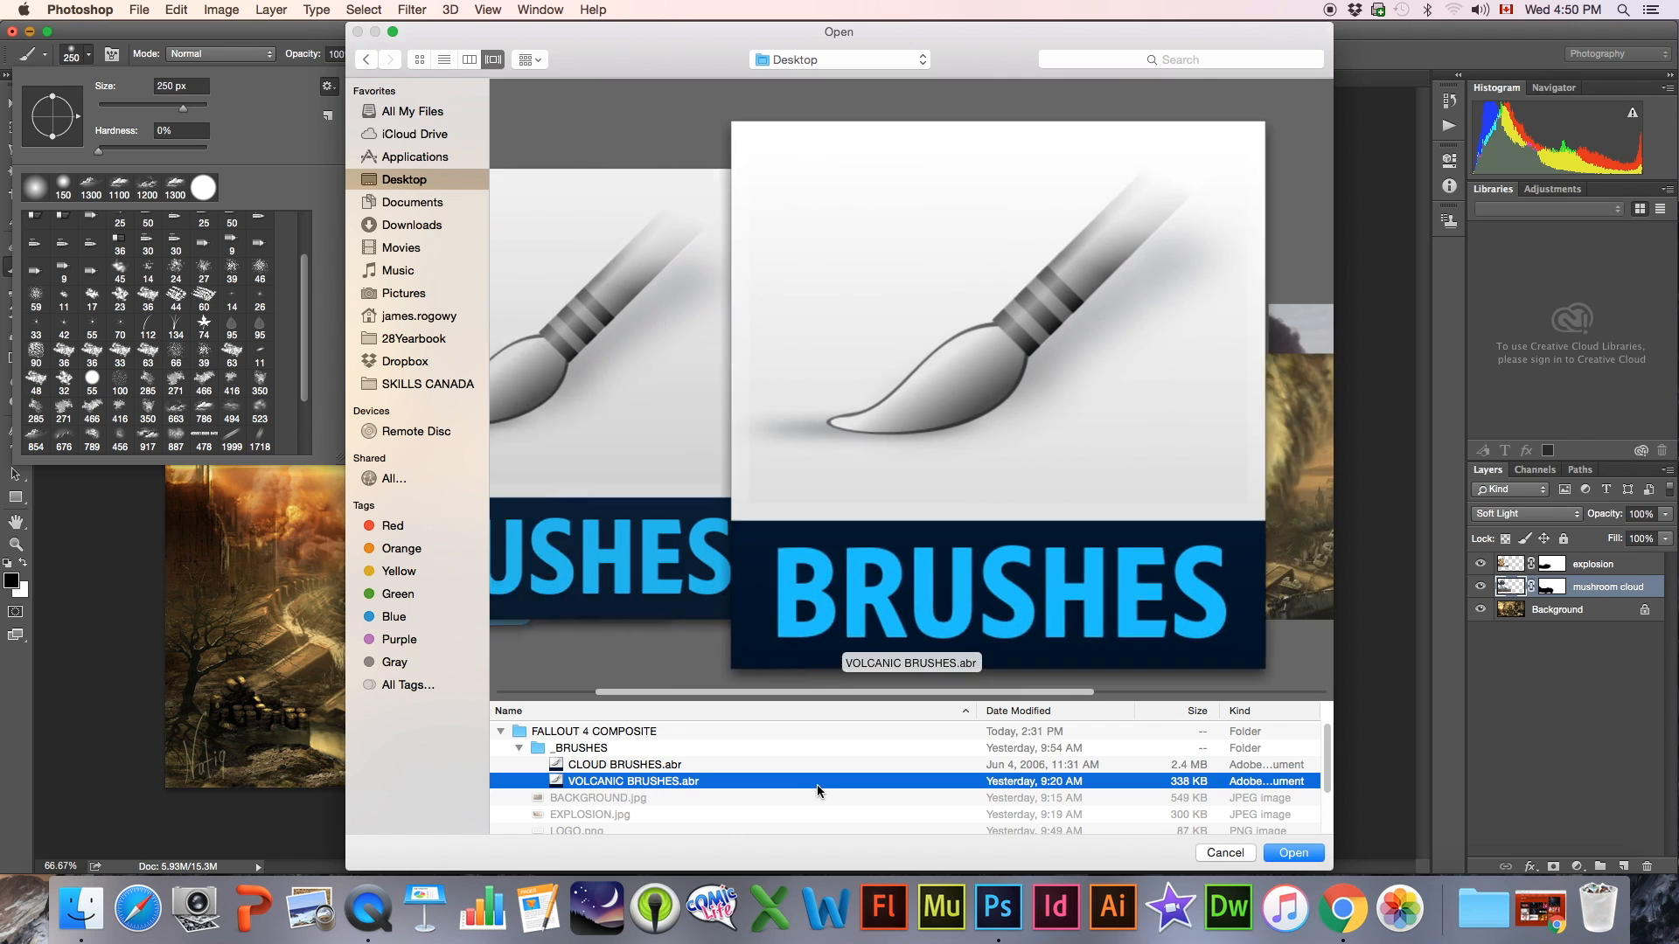
pyautogui.click(1294, 855)
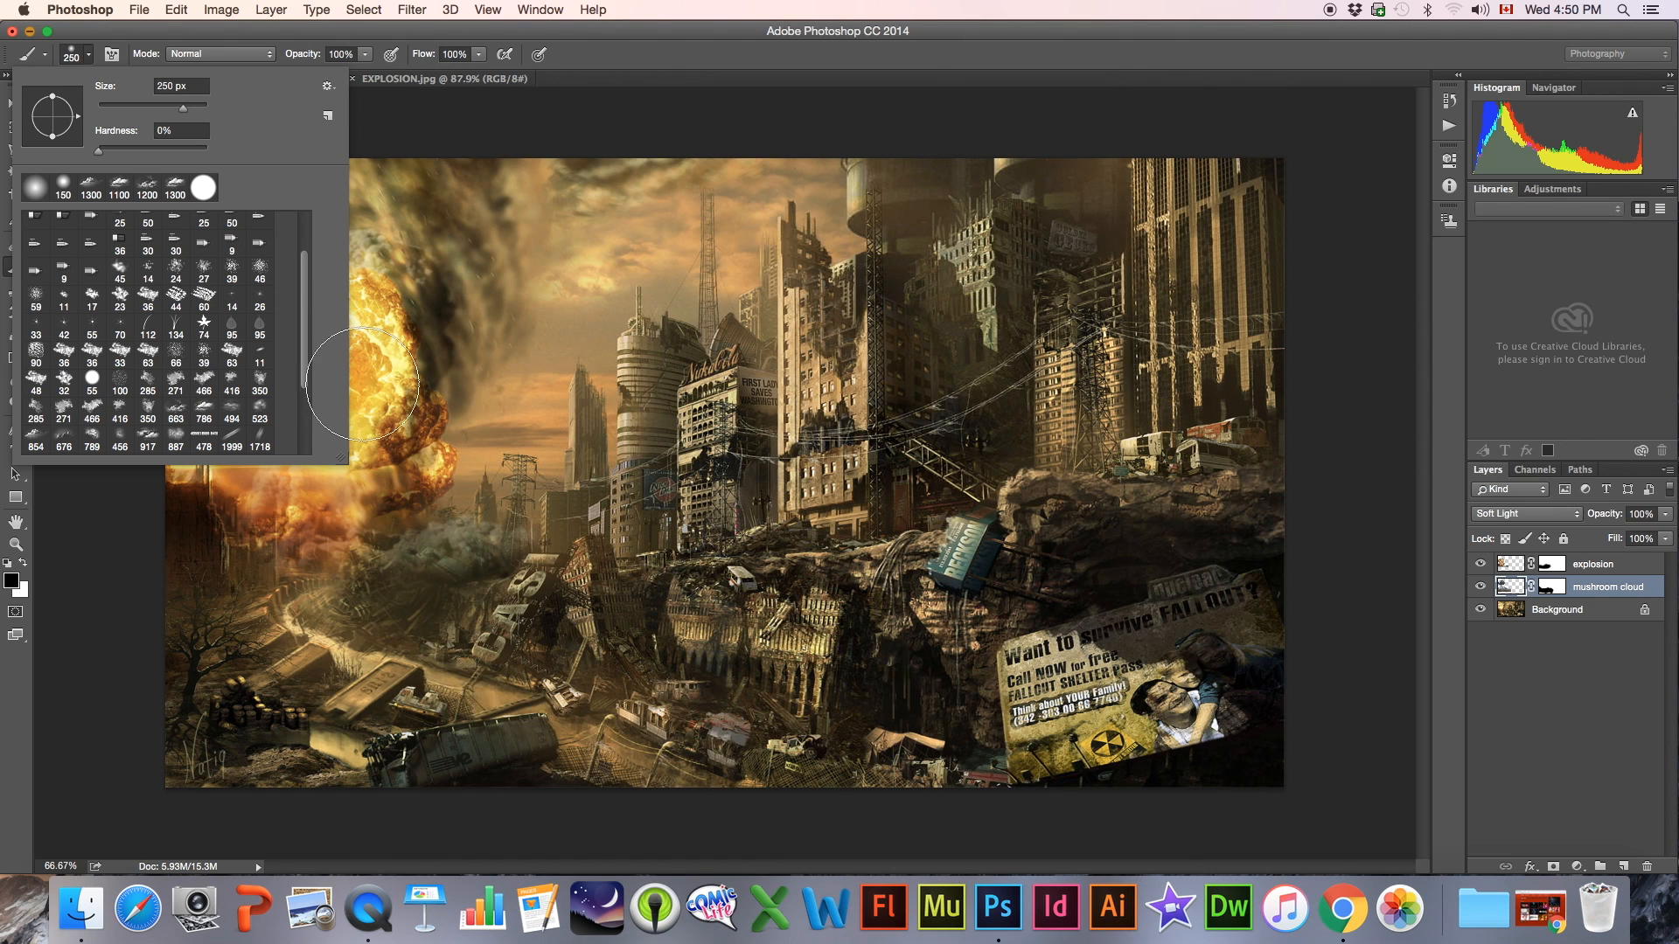
# Choose the 466 px smoke brush from the end of the brush presets and undo a trial dab made with it
pyautogui.moveTo(306, 269); pyautogui.dragTo(301, 360)
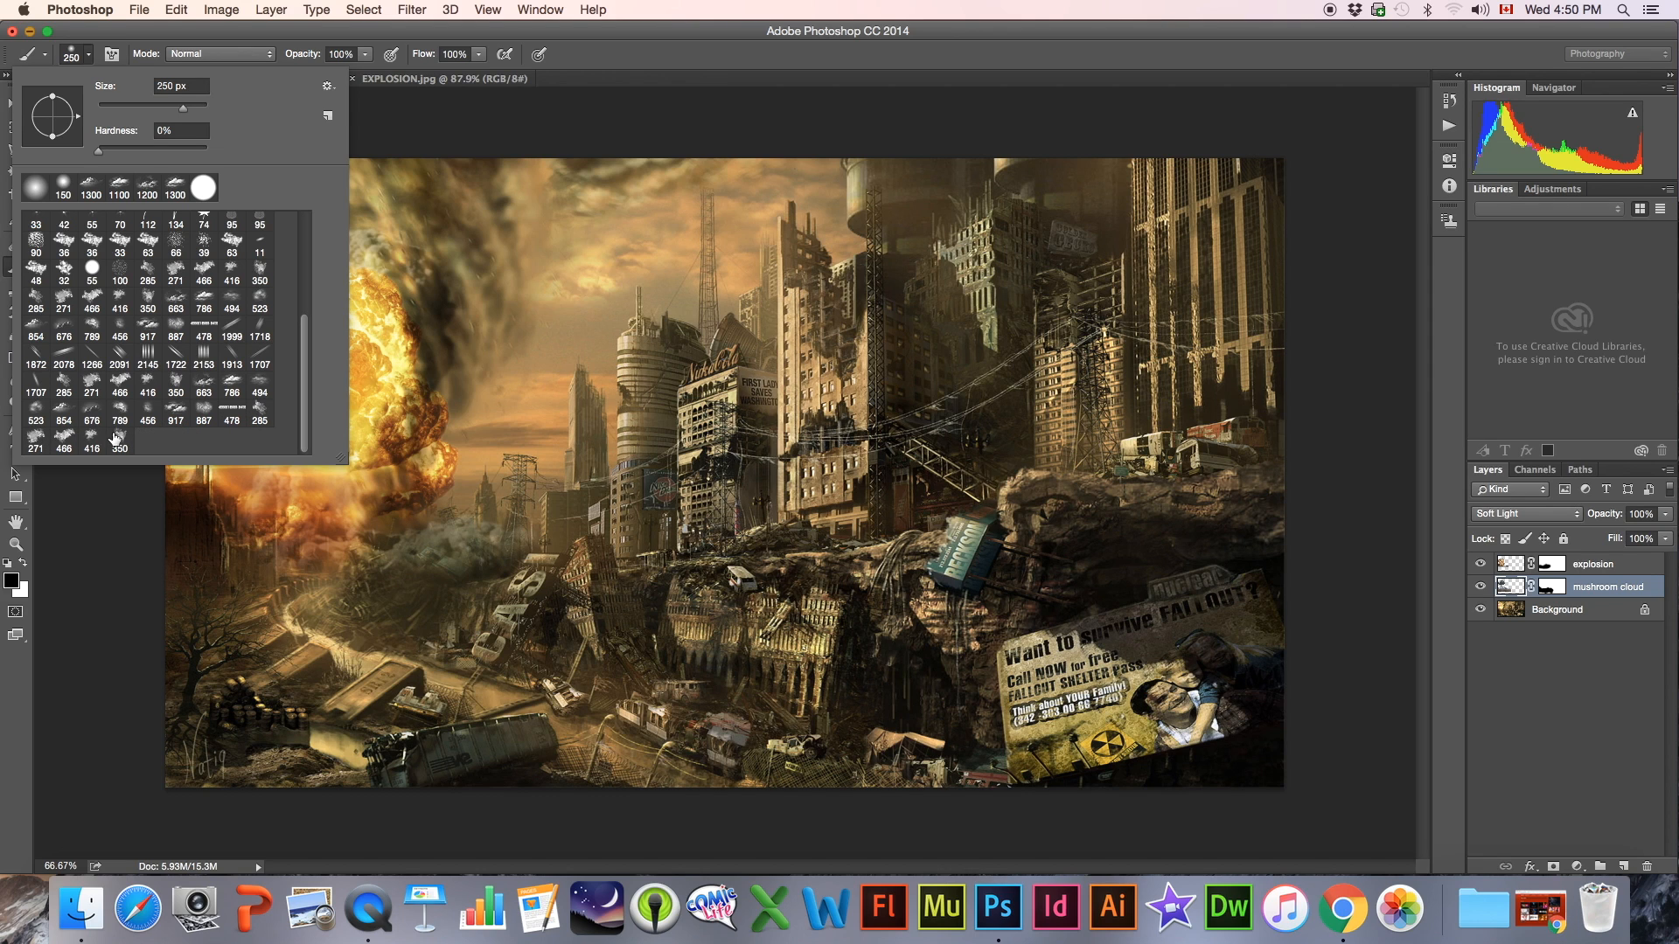
pyautogui.click(65, 439)
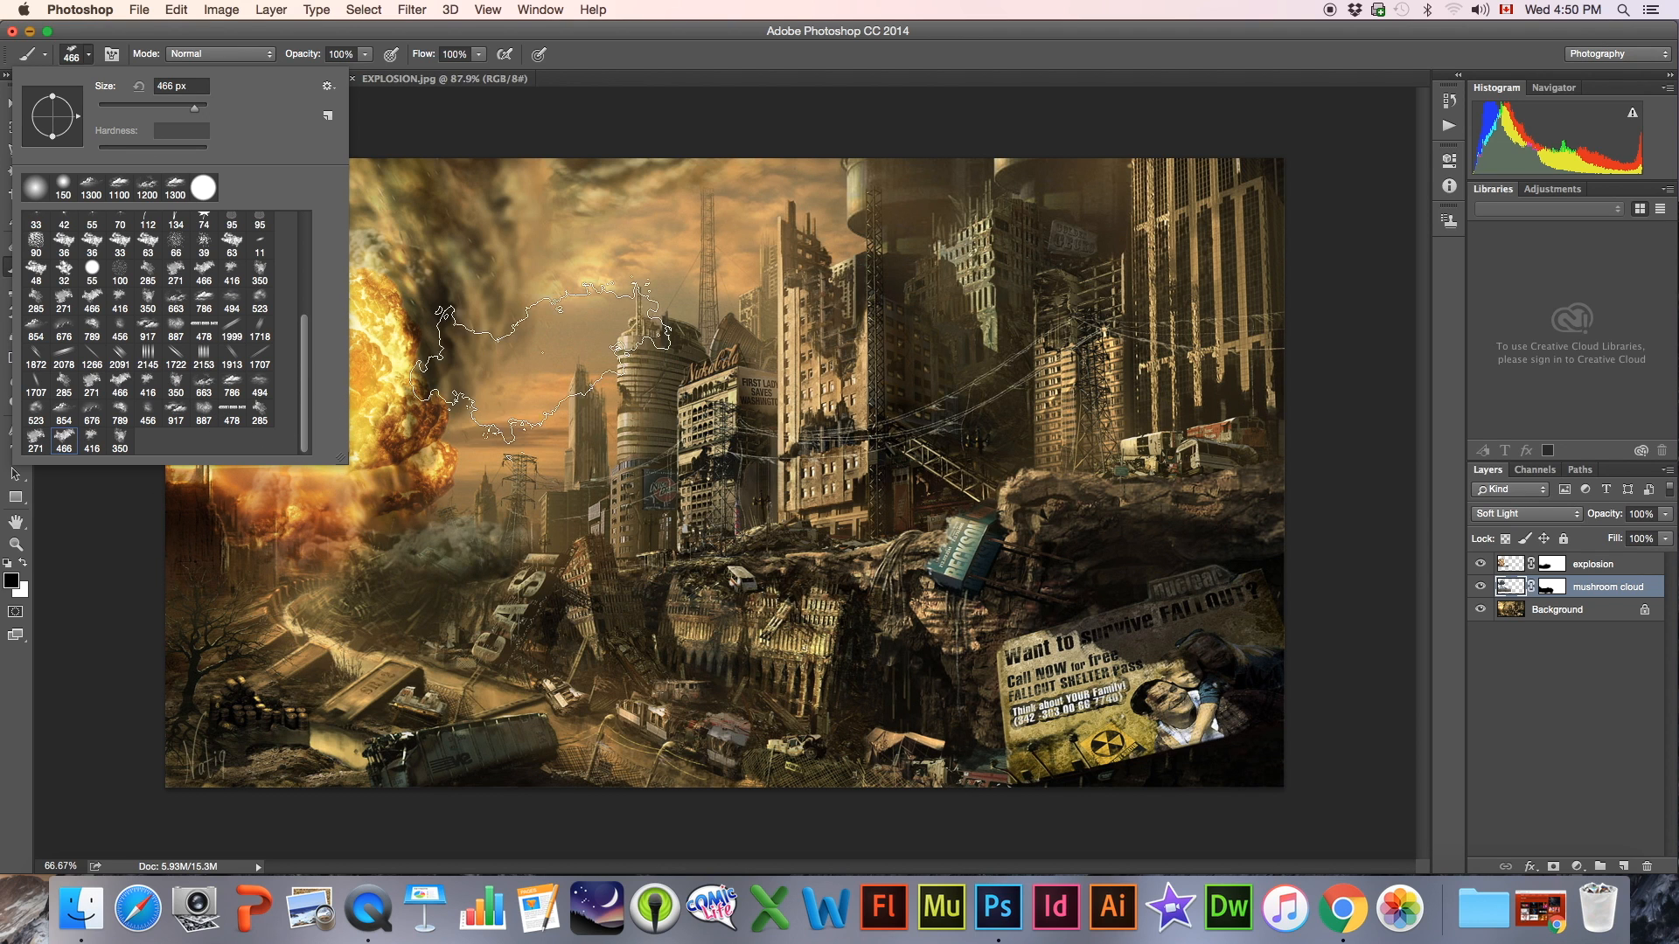
pyautogui.click(573, 339)
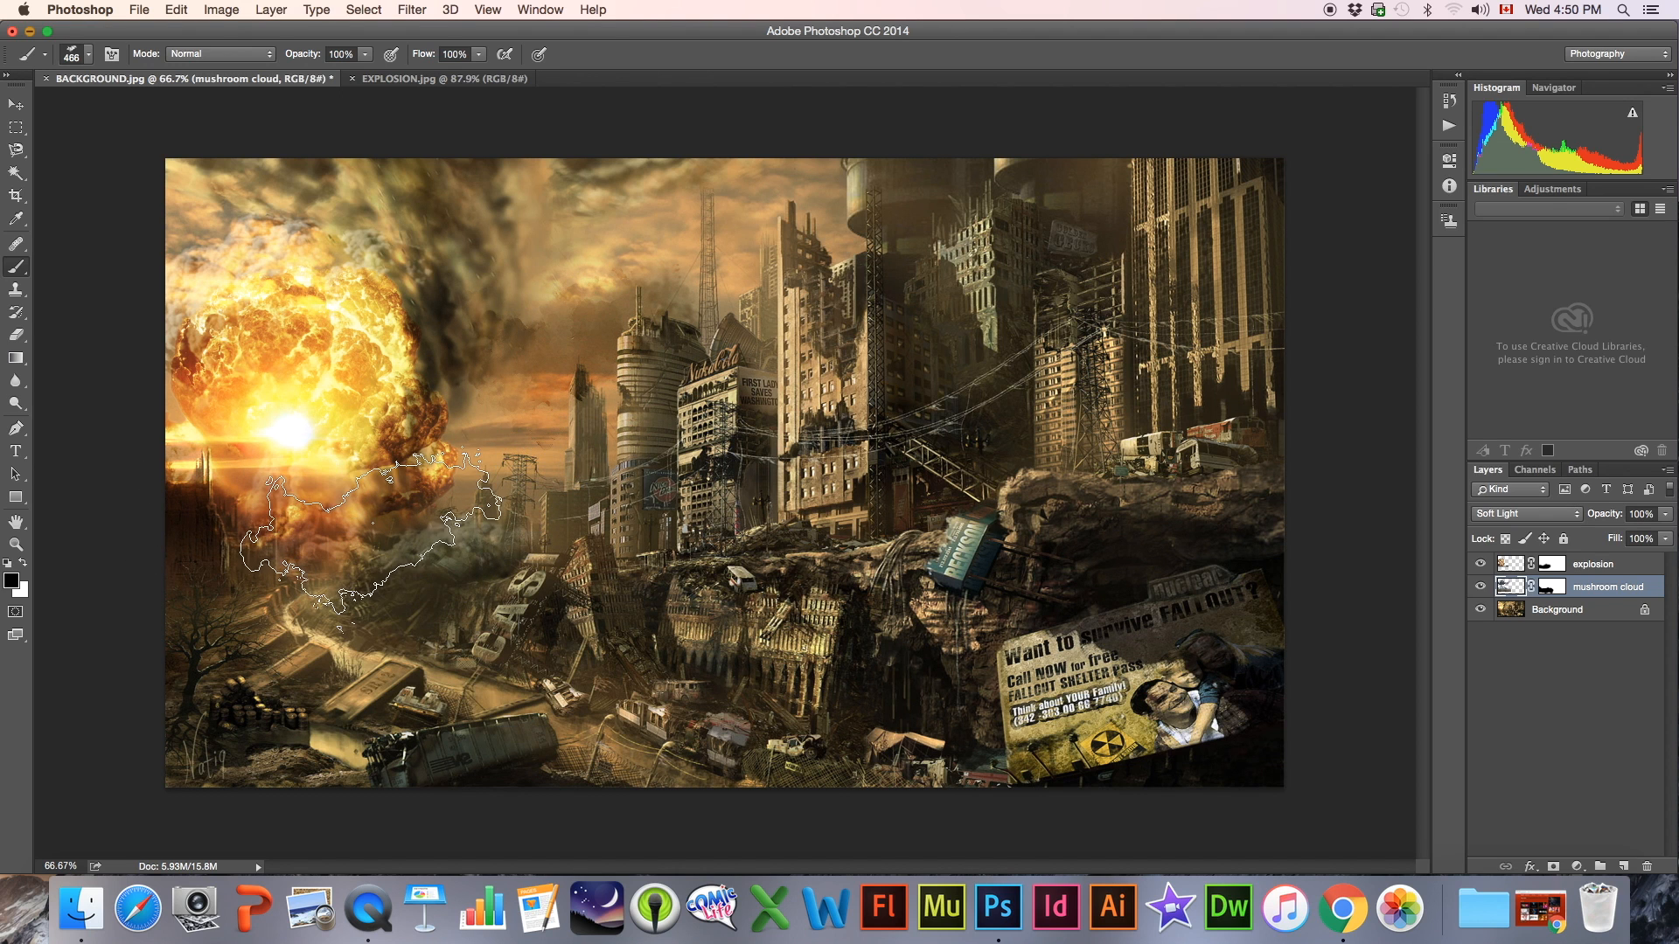
pyautogui.press('super+z')
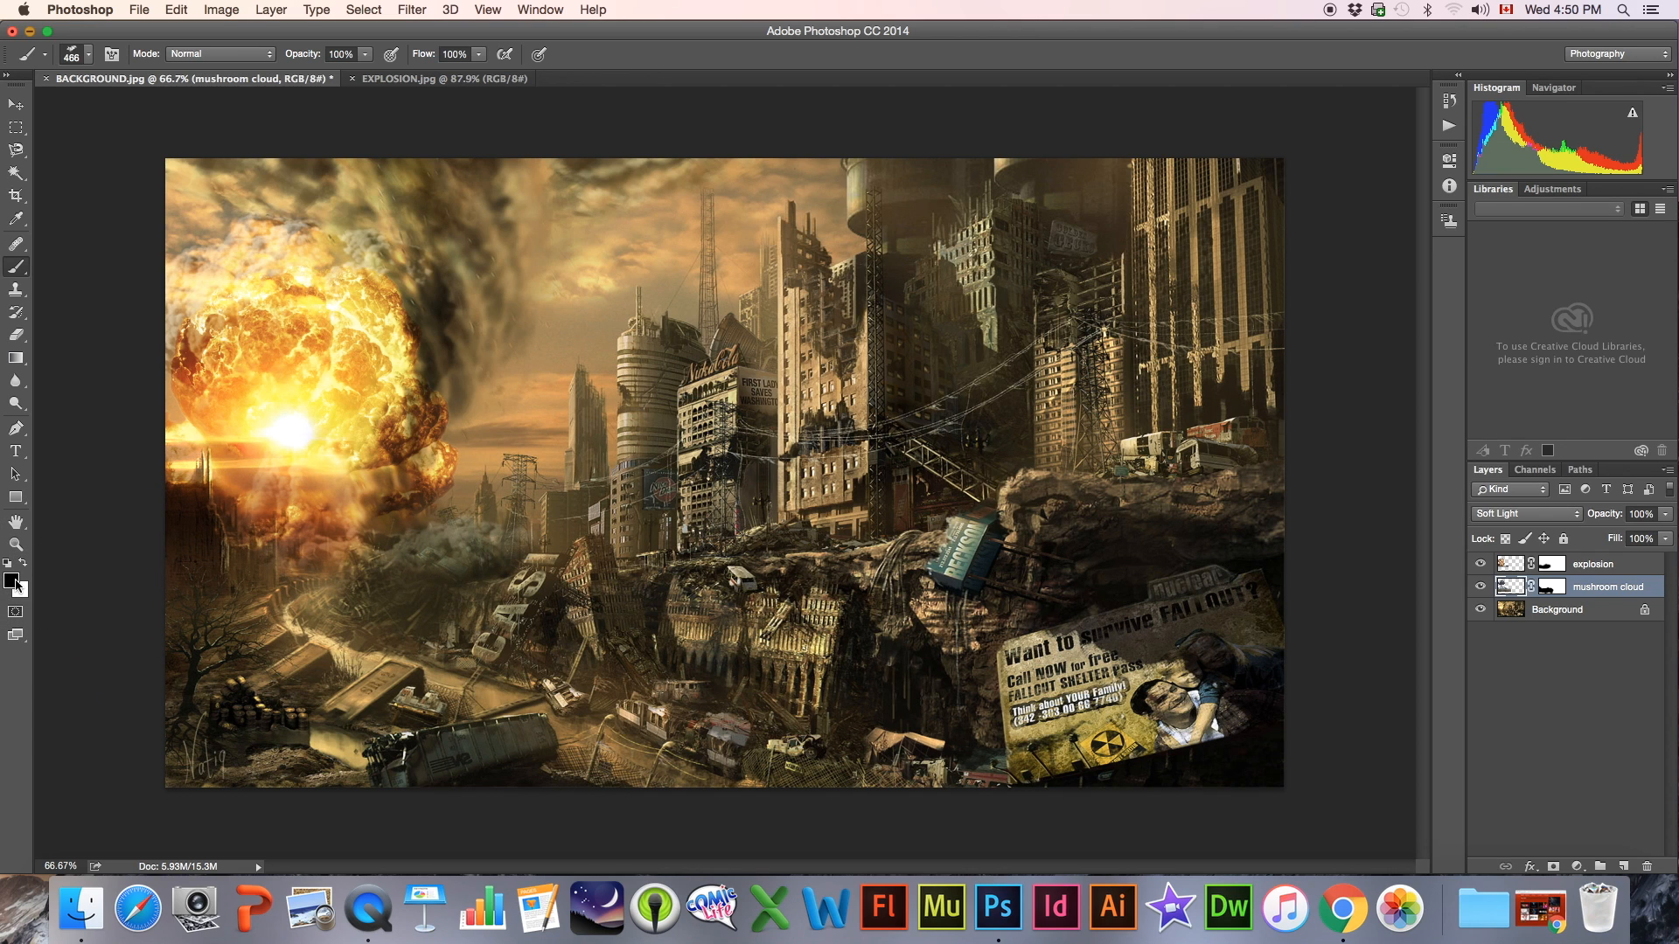
# Set the foreground color to the dark orange ca581e sampled from the fireball, and reactivate the Brush tool
pyautogui.click(14, 582)
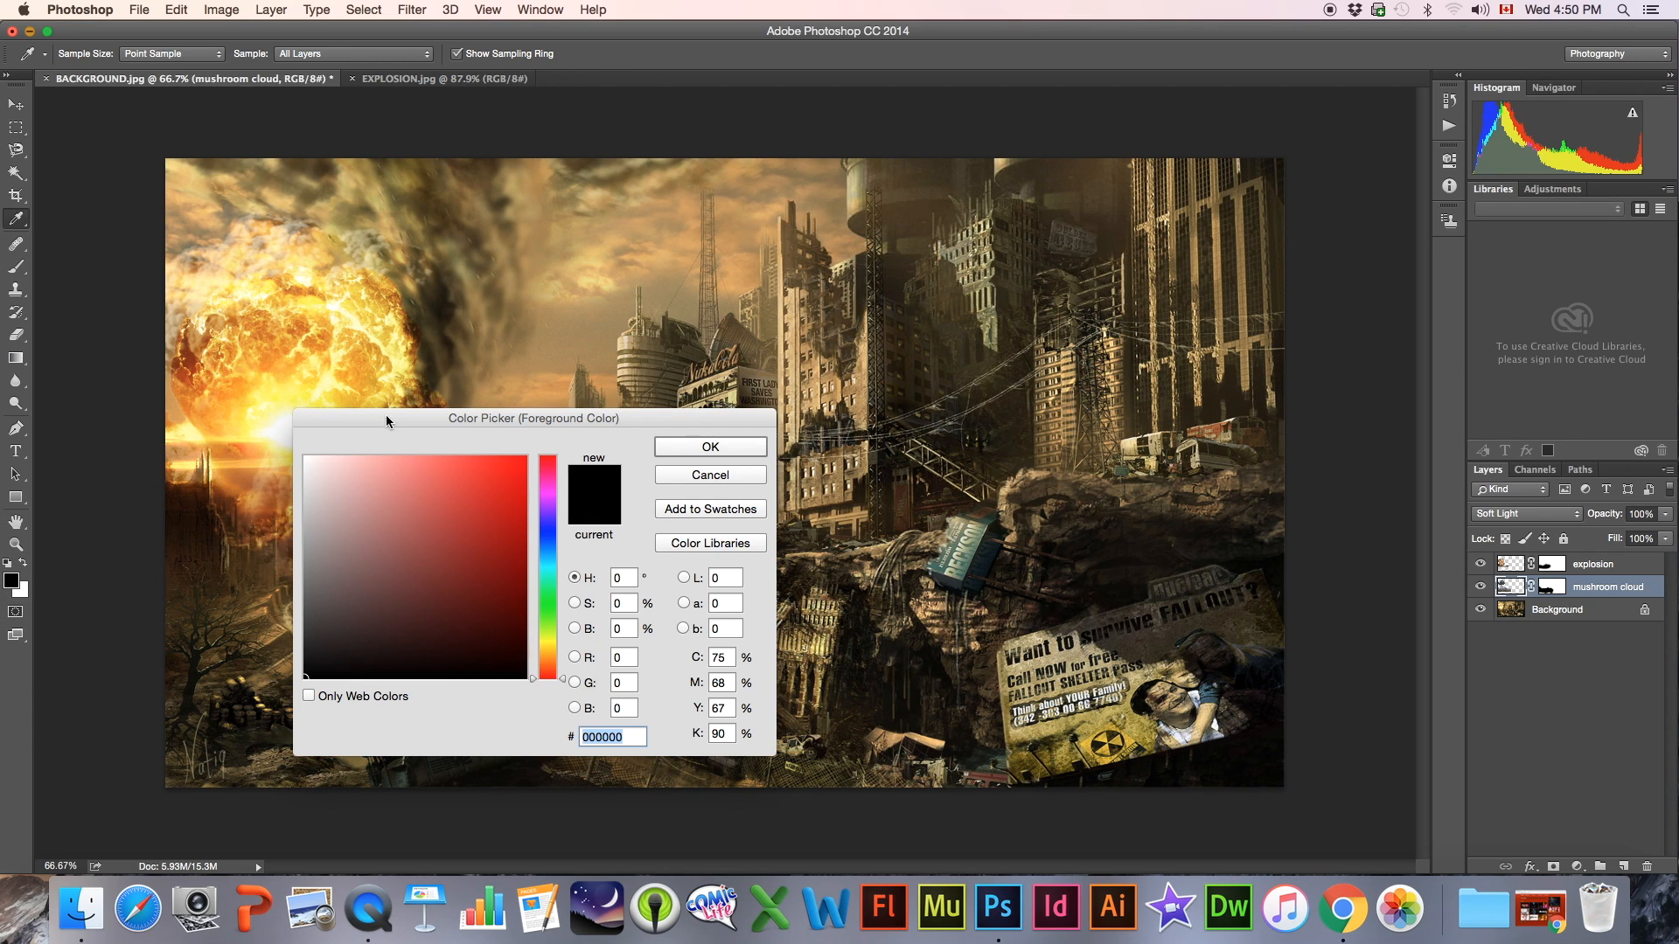
pyautogui.moveTo(387, 421); pyautogui.dragTo(541, 407)
pyautogui.click(244, 382)
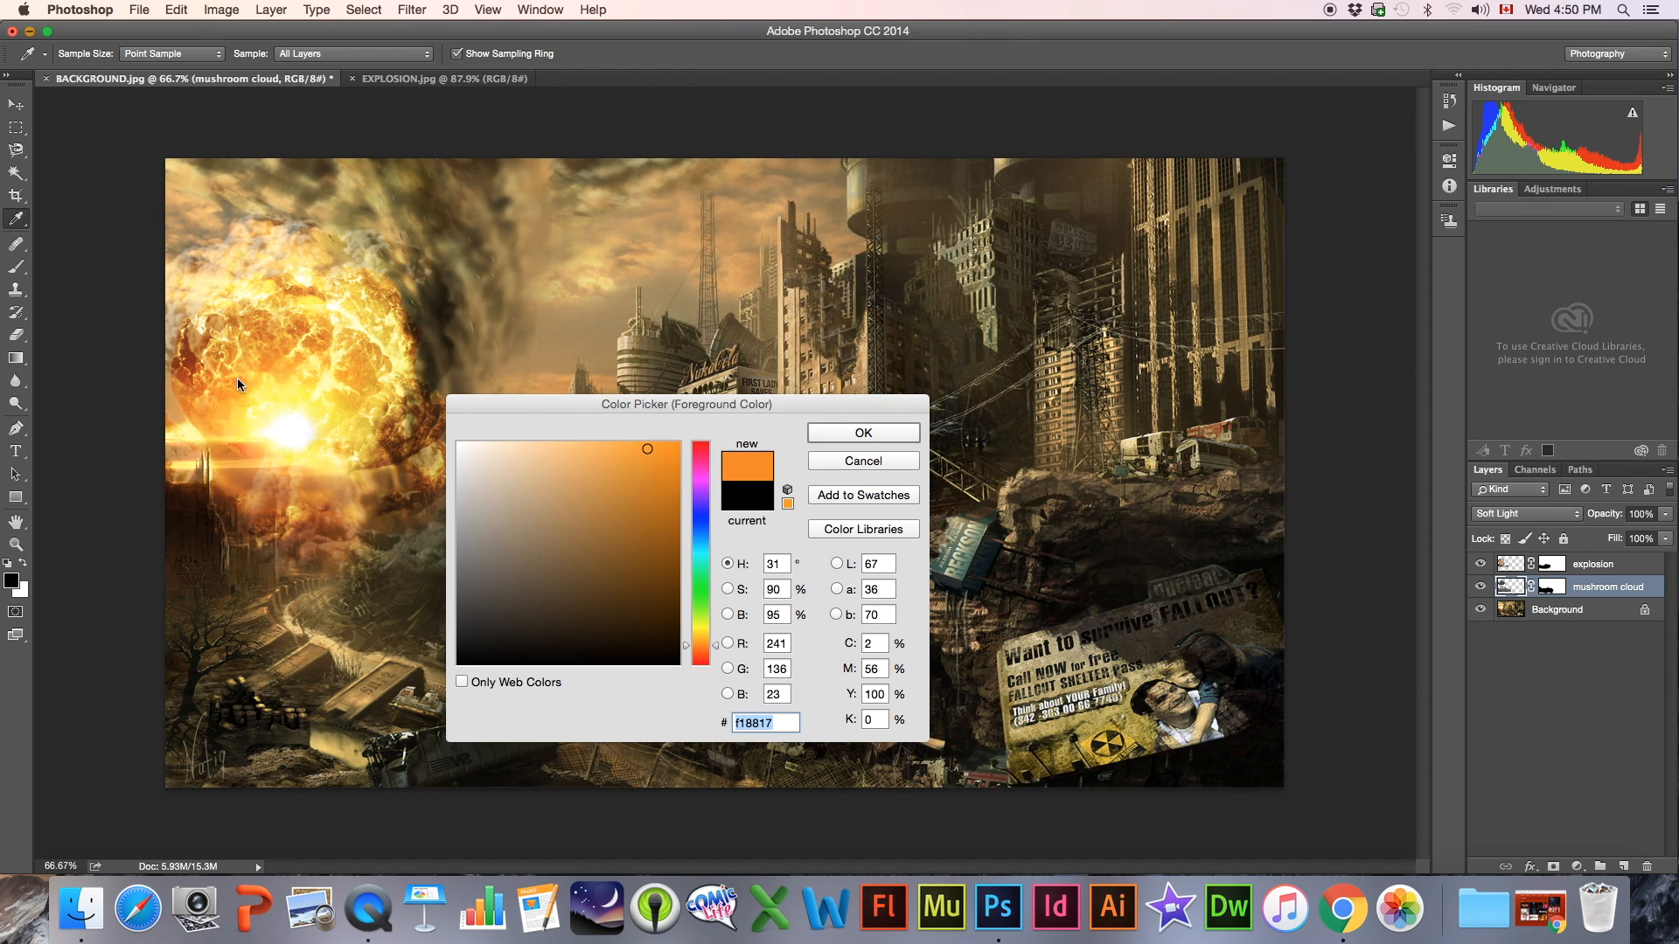
pyautogui.click(196, 361)
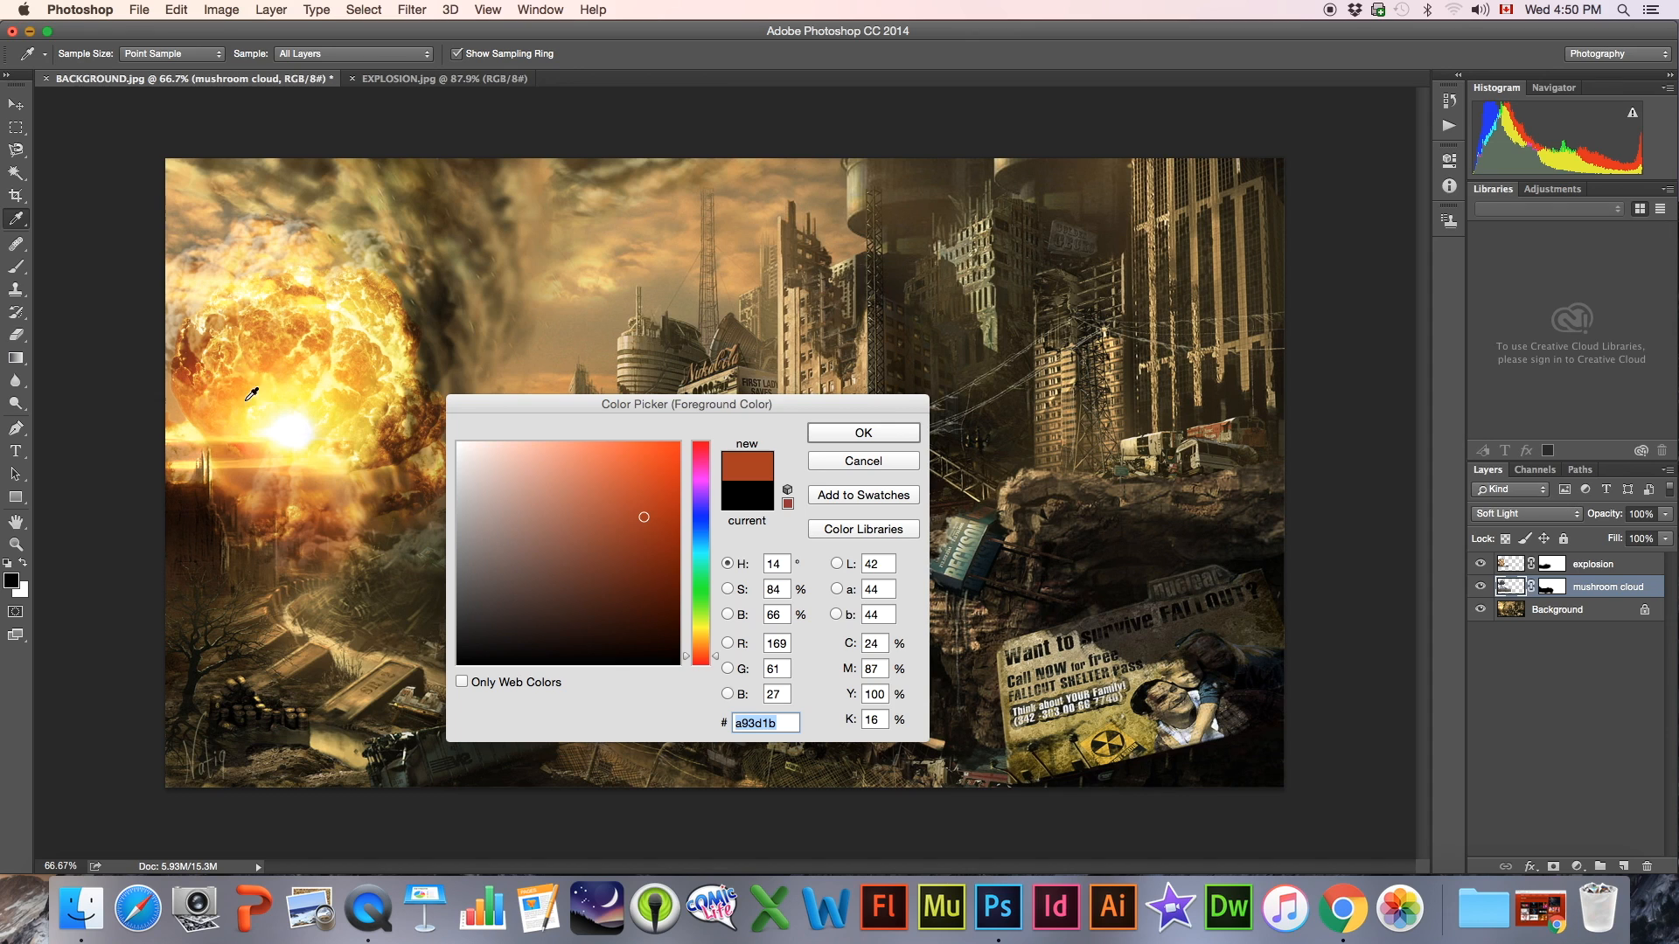
pyautogui.click(194, 381)
pyautogui.click(190, 376)
pyautogui.click(200, 371)
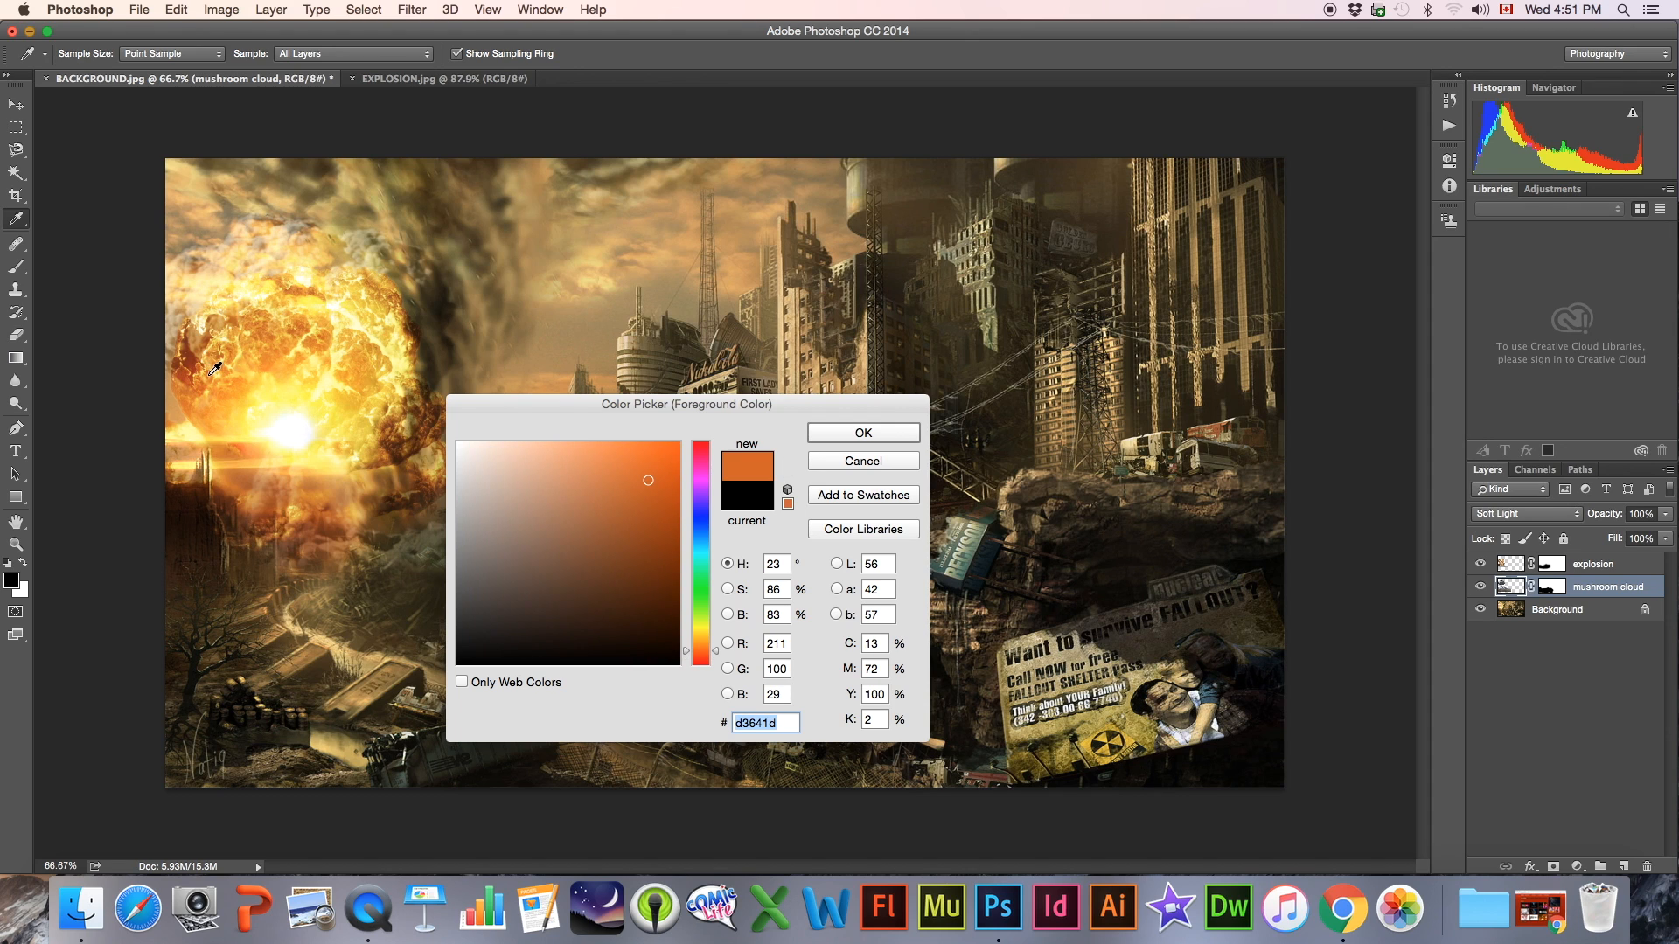
pyautogui.click(207, 377)
pyautogui.click(209, 374)
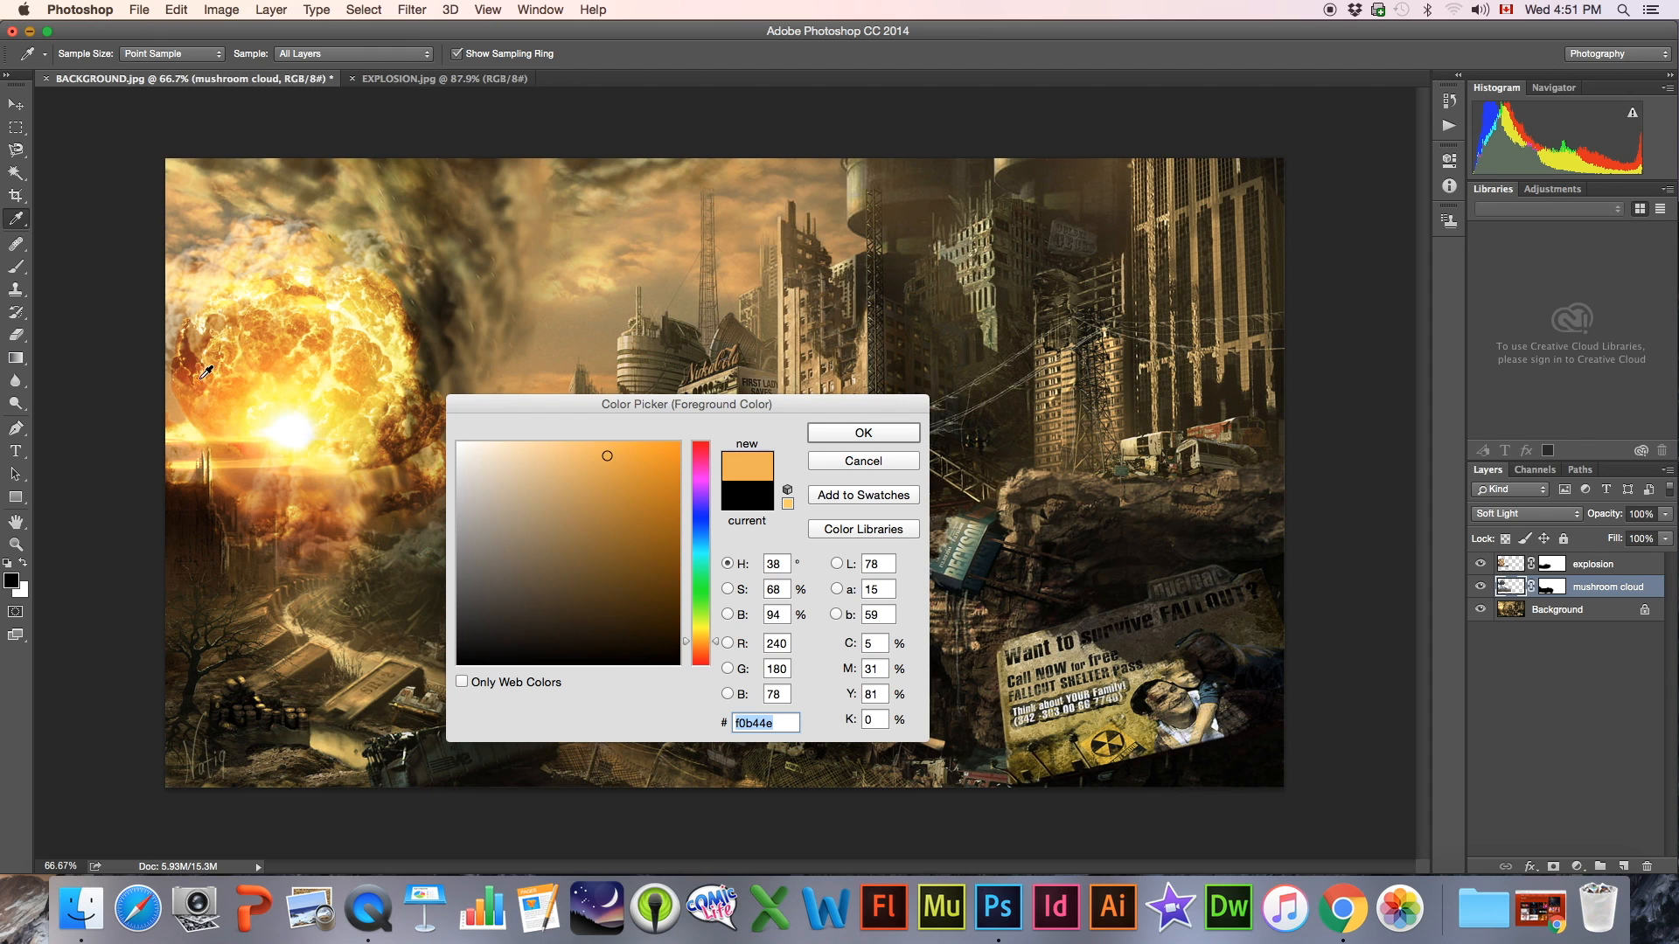
pyautogui.click(207, 369)
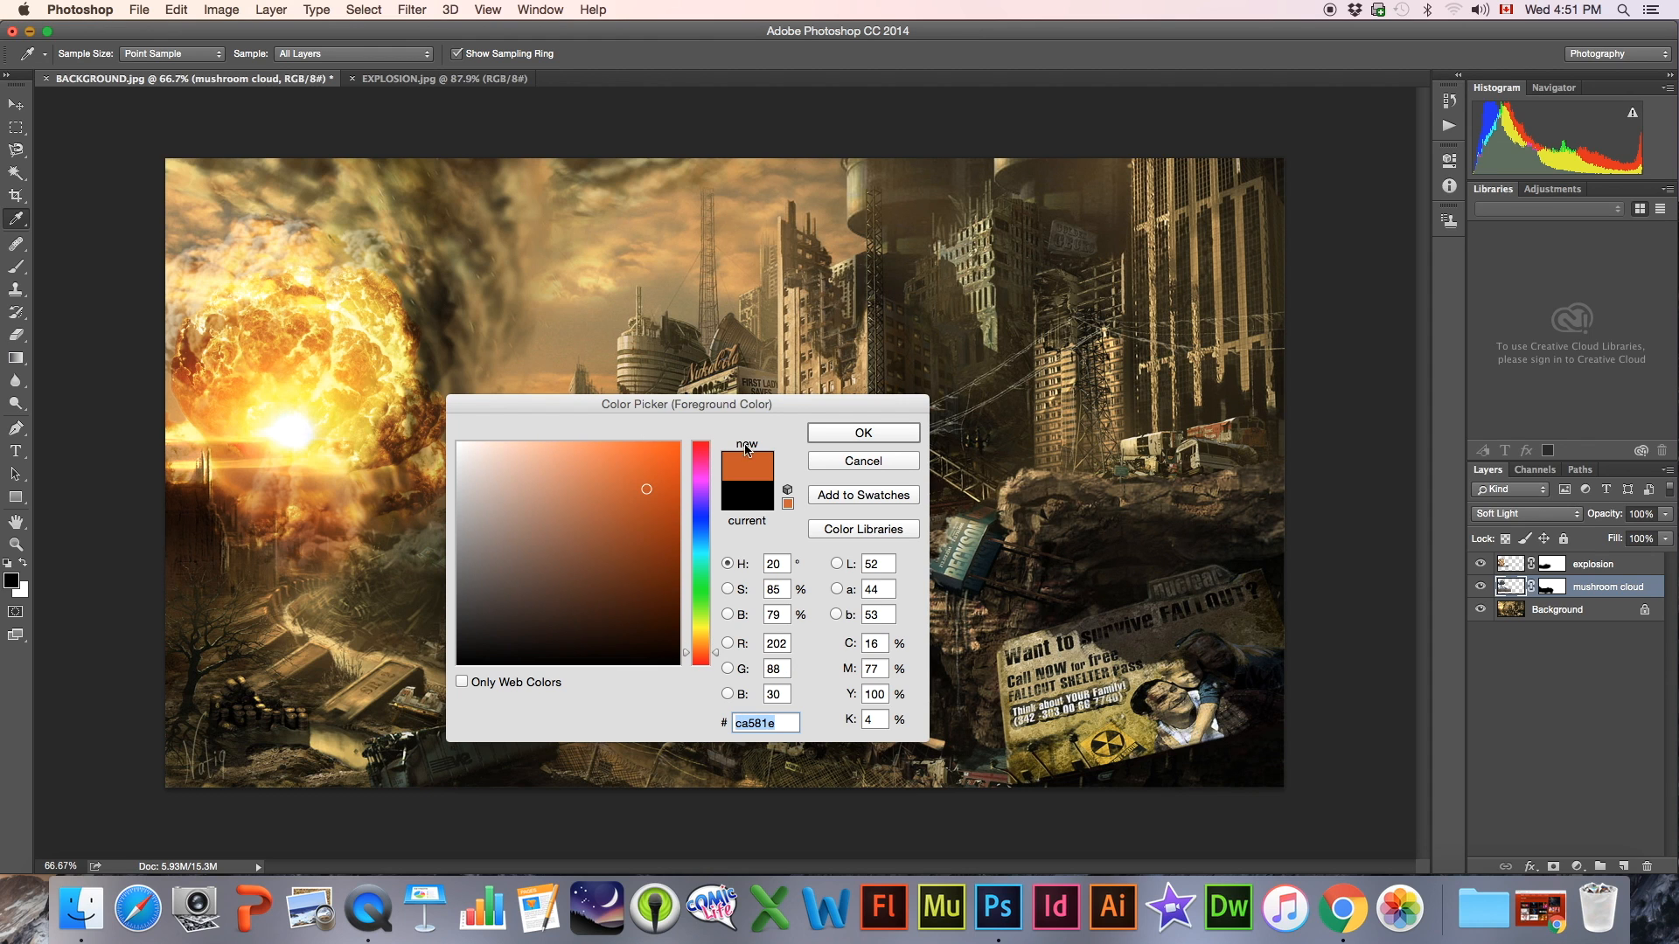
pyautogui.click(862, 435)
pyautogui.press('b')
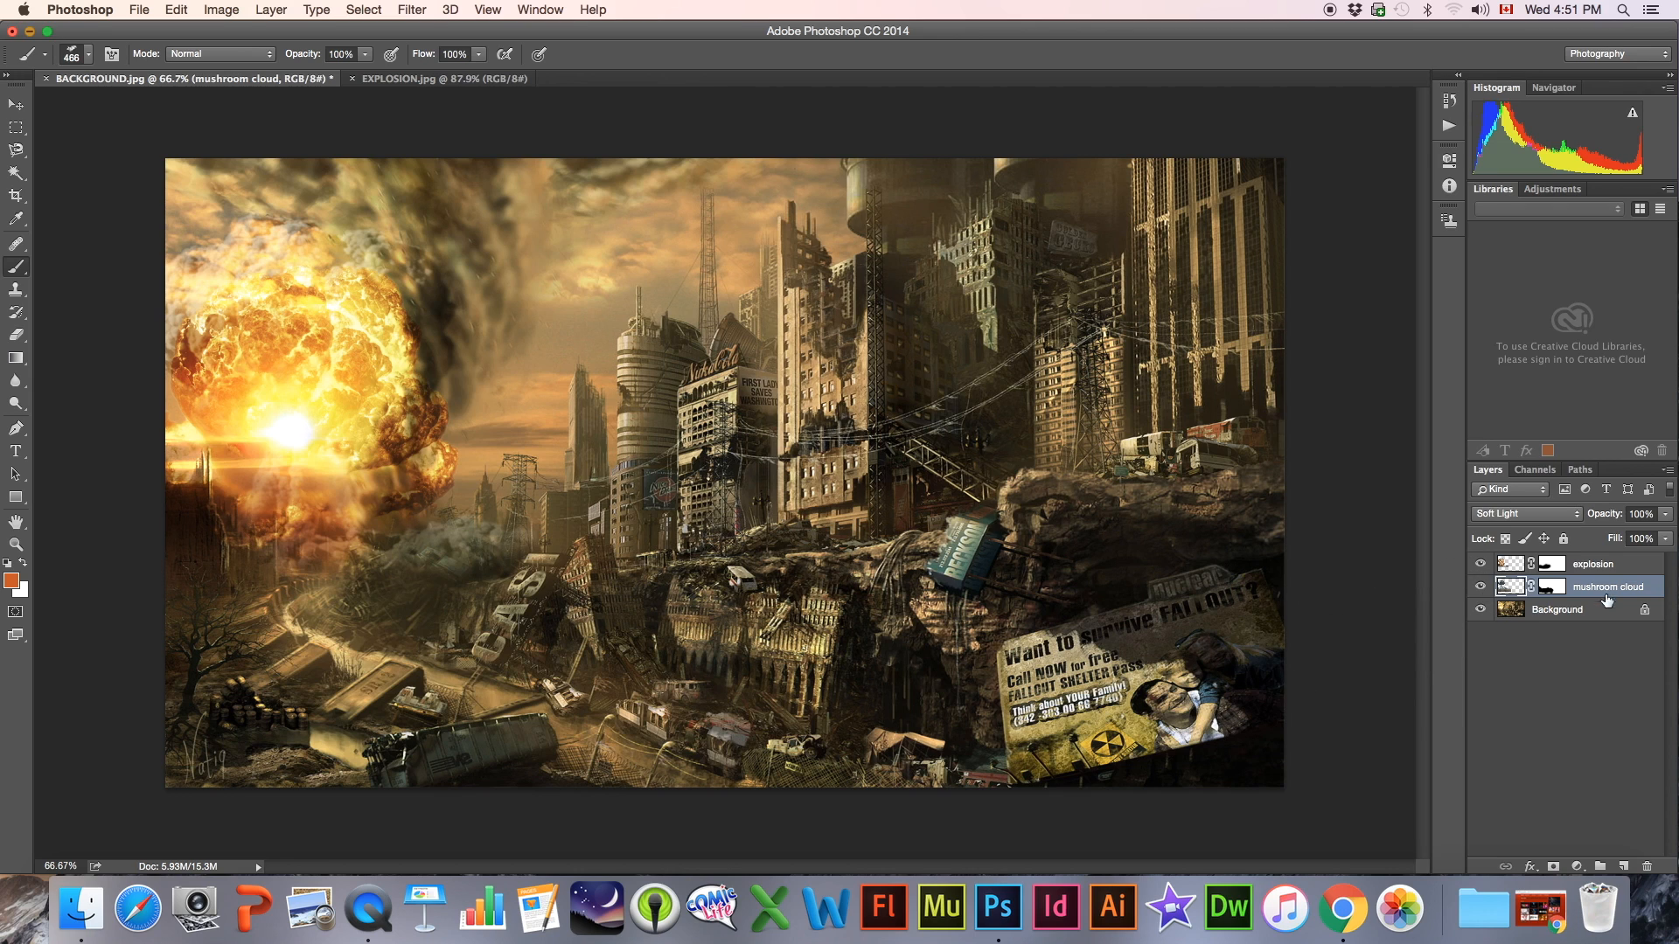
# Create a new layer above the explosion layer and name it "smoke"
pyautogui.click(1599, 569)
pyautogui.click(1624, 868)
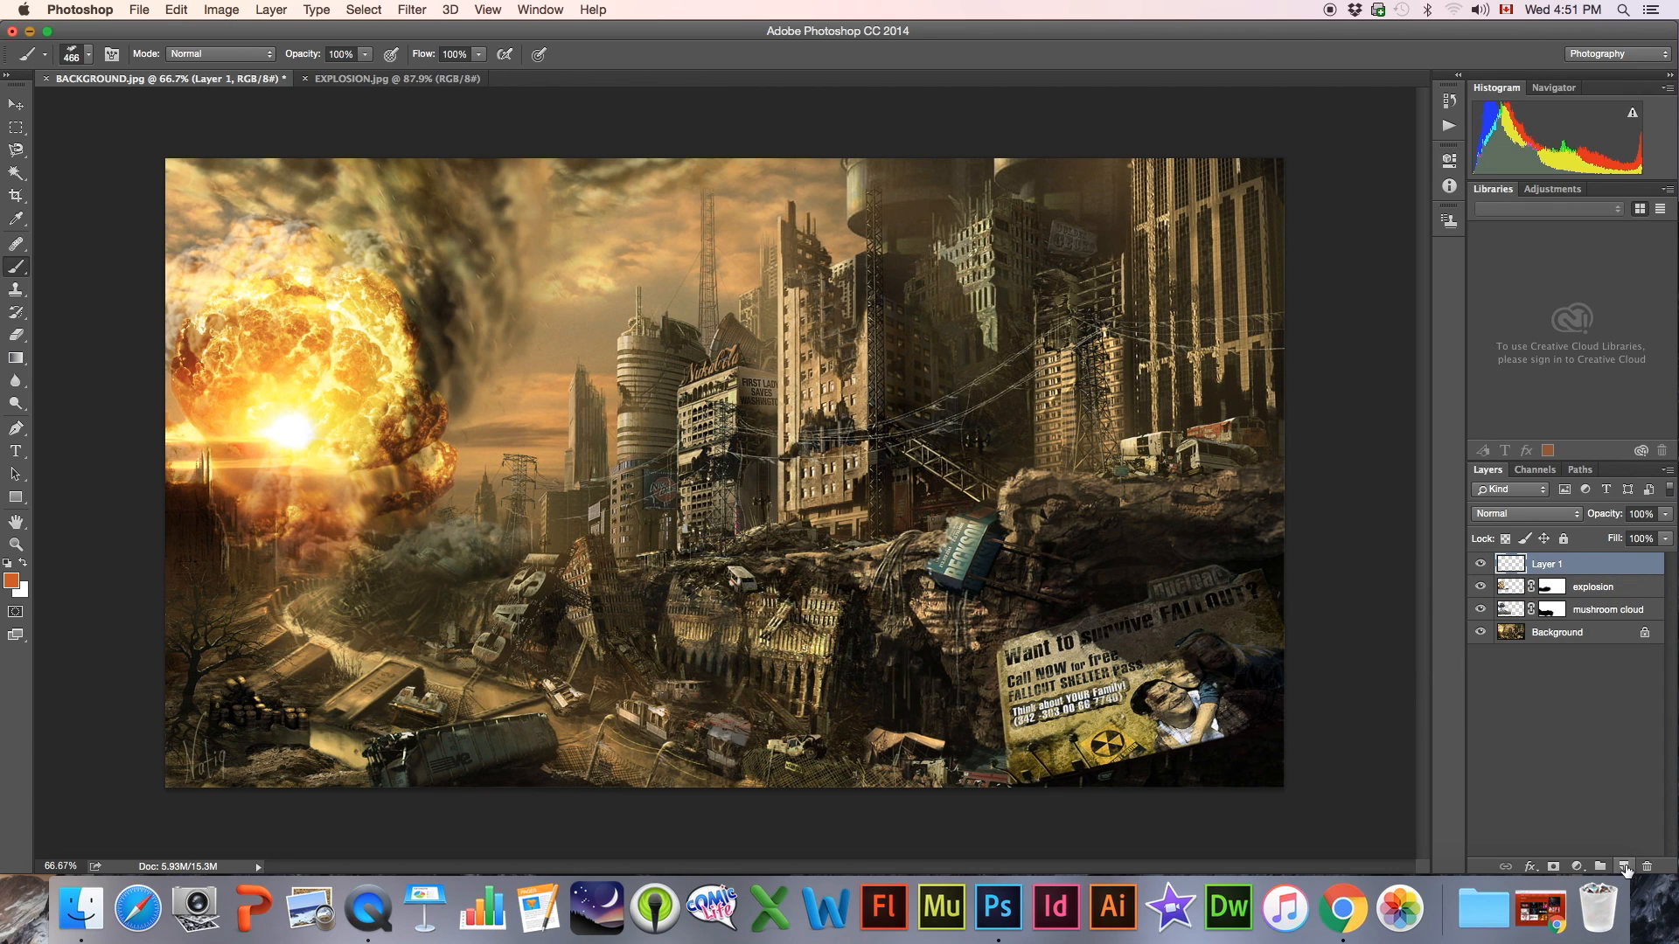
pyautogui.doubleClick(1559, 566)
pyautogui.write('smoke')
pyautogui.press('Return')
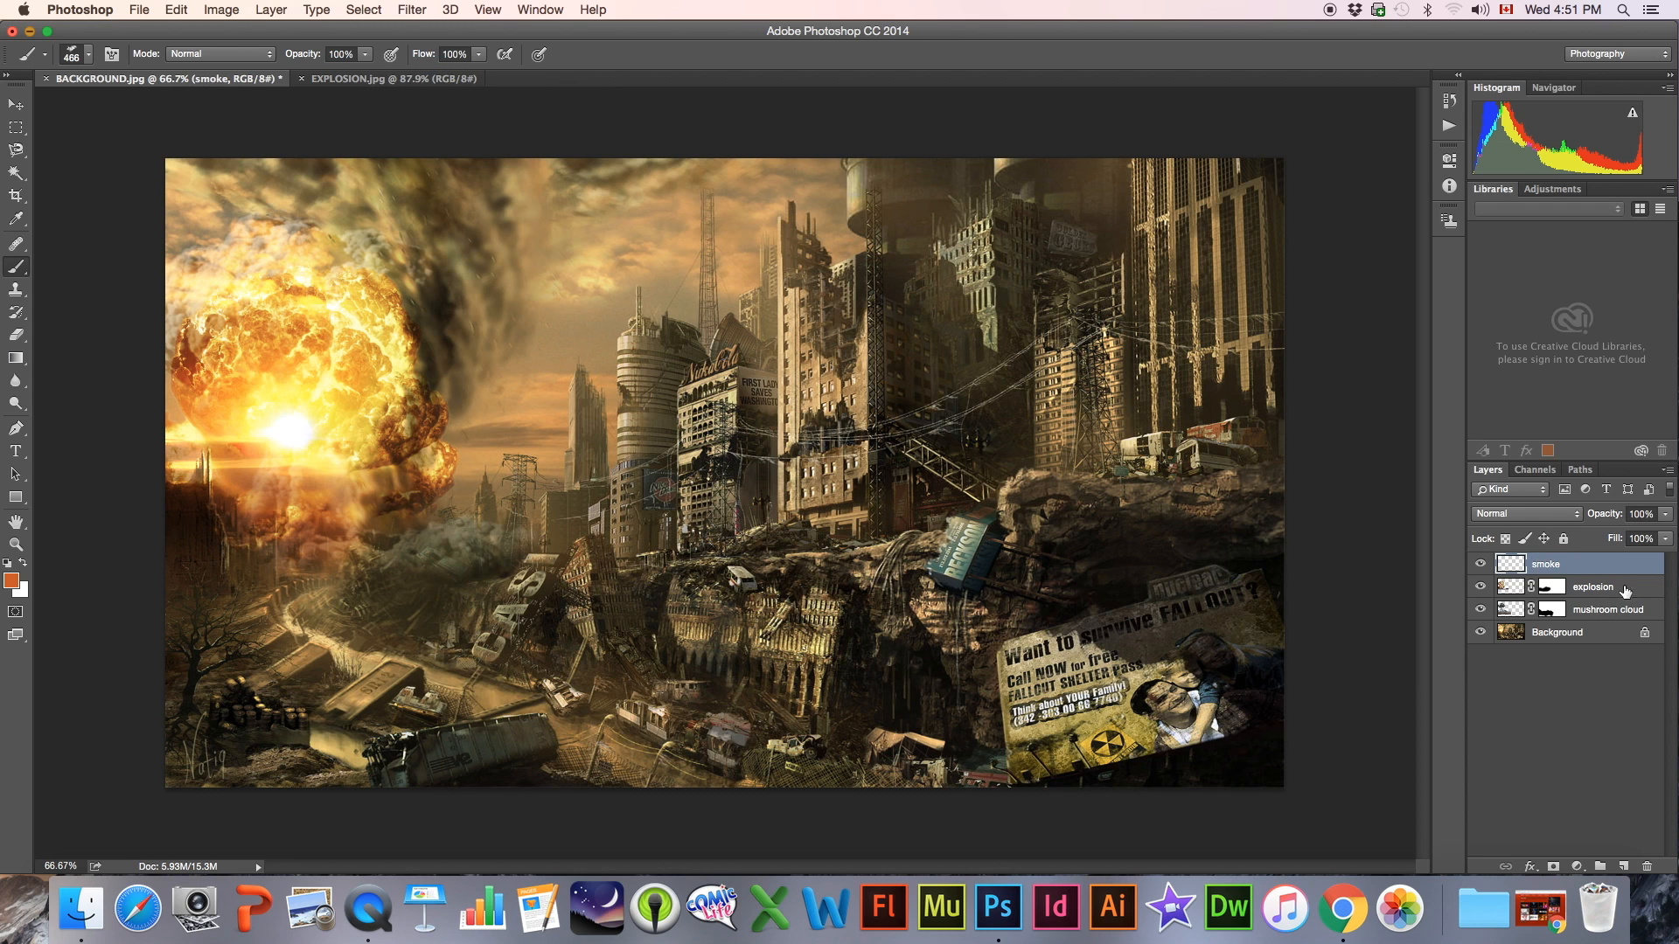
# Stamp orange smoke below the fireball on the smoke layer with the 466 px and 350 px brushes
pyautogui.click(324, 569)
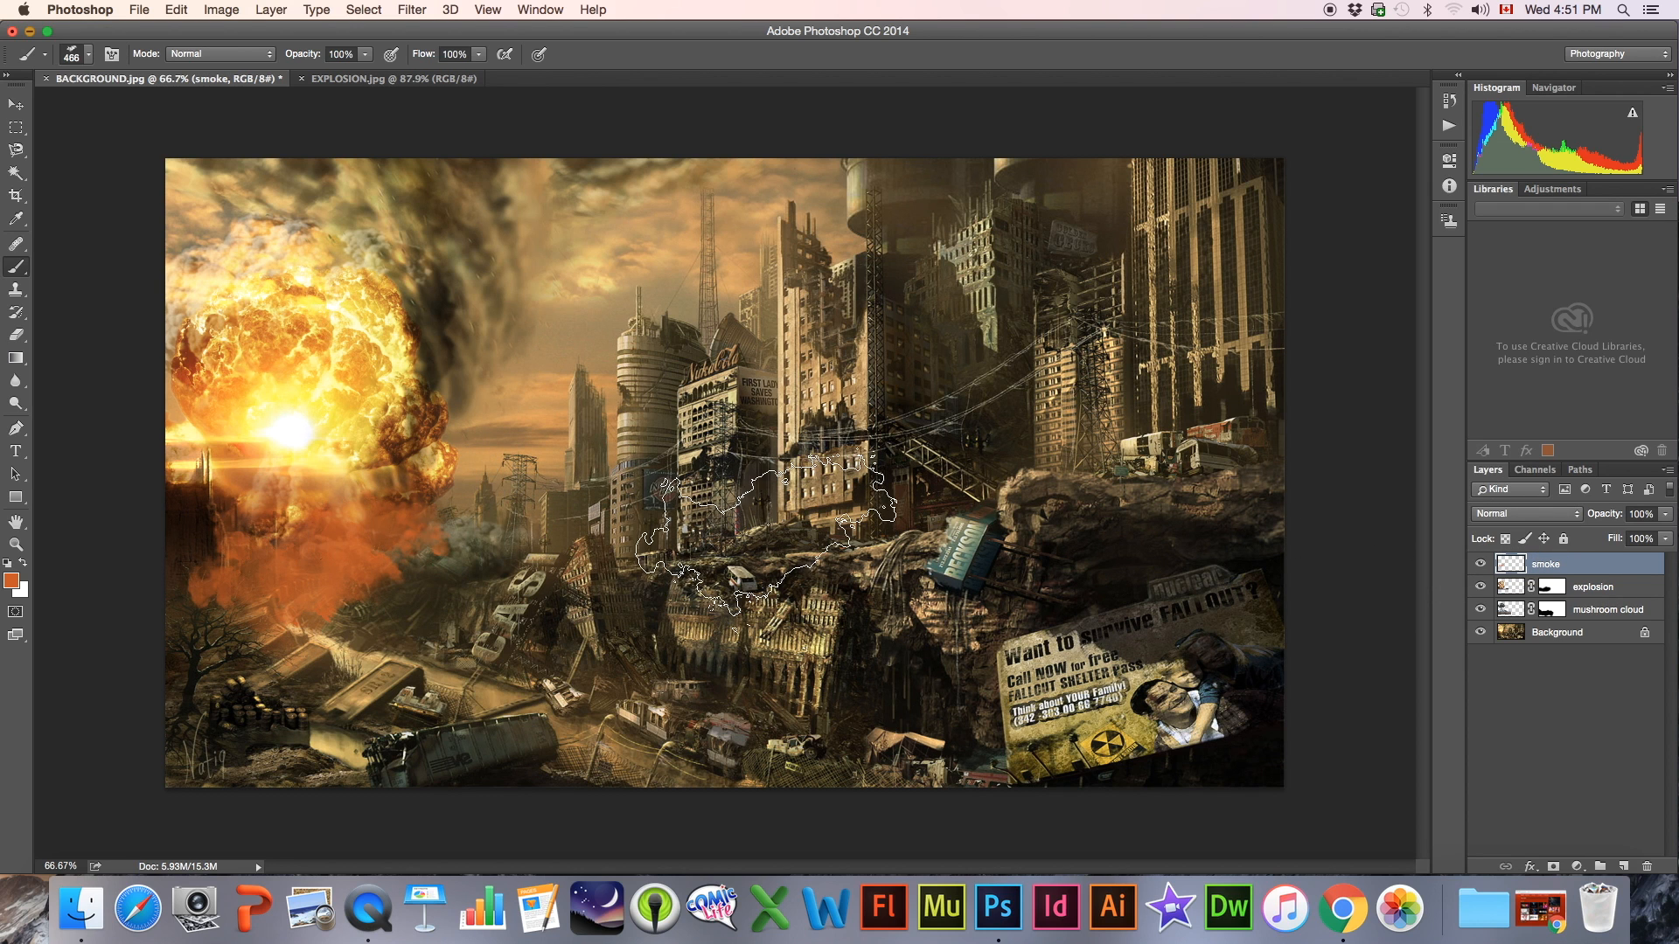
pyautogui.click(68, 56)
pyautogui.click(118, 442)
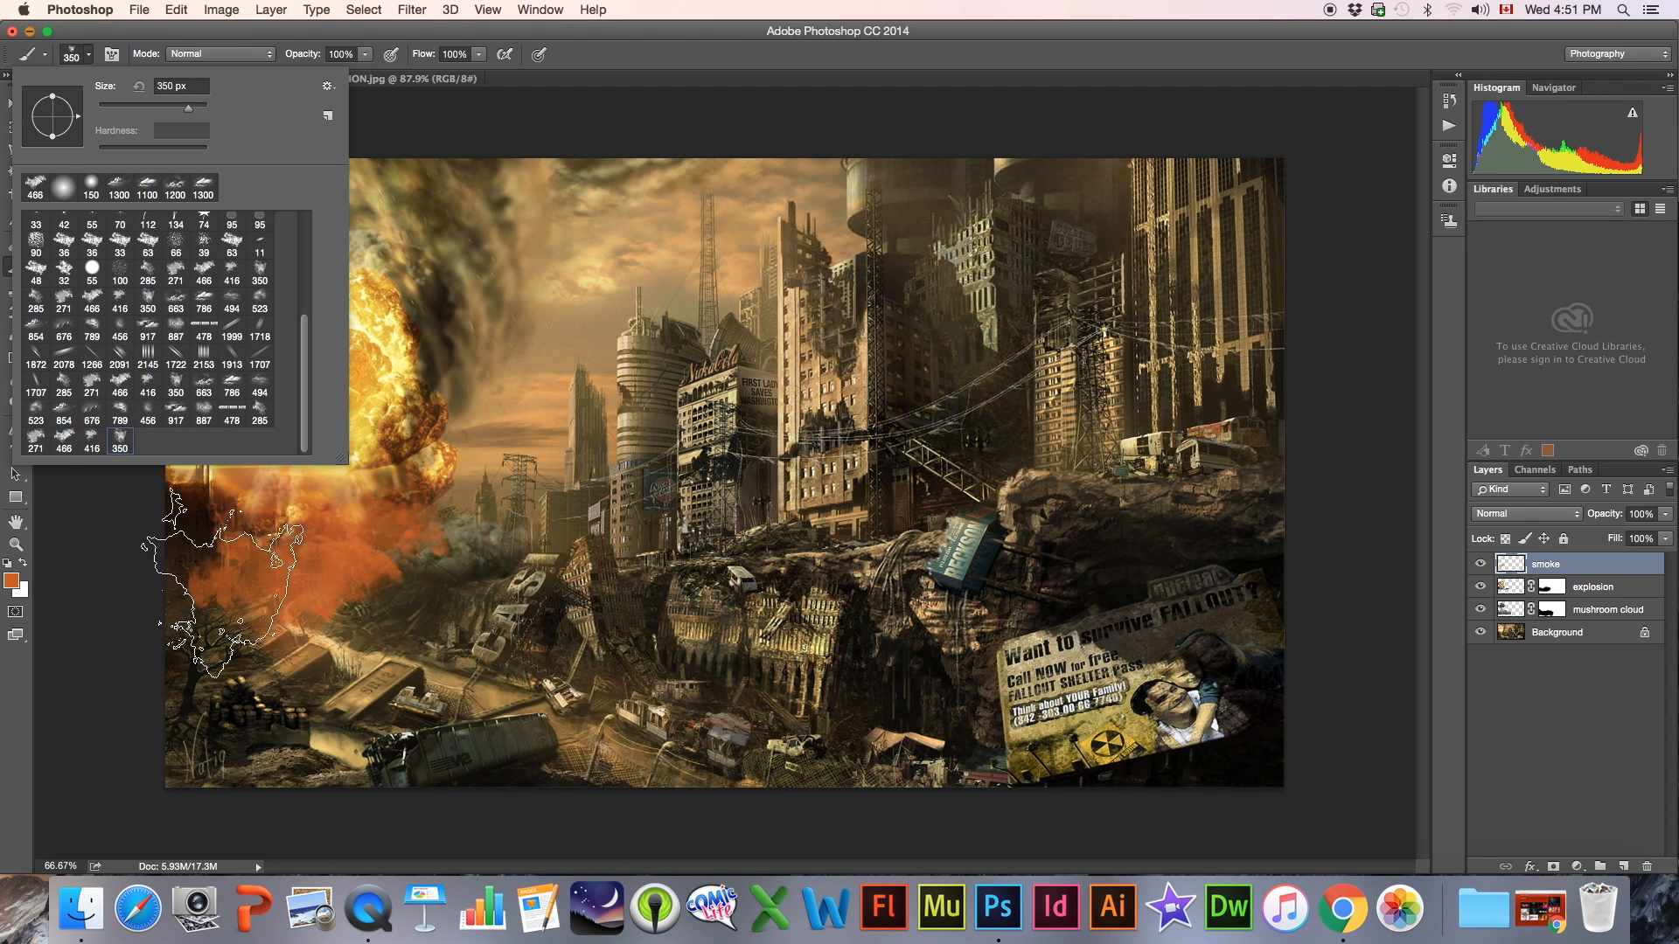
pyautogui.click(131, 595)
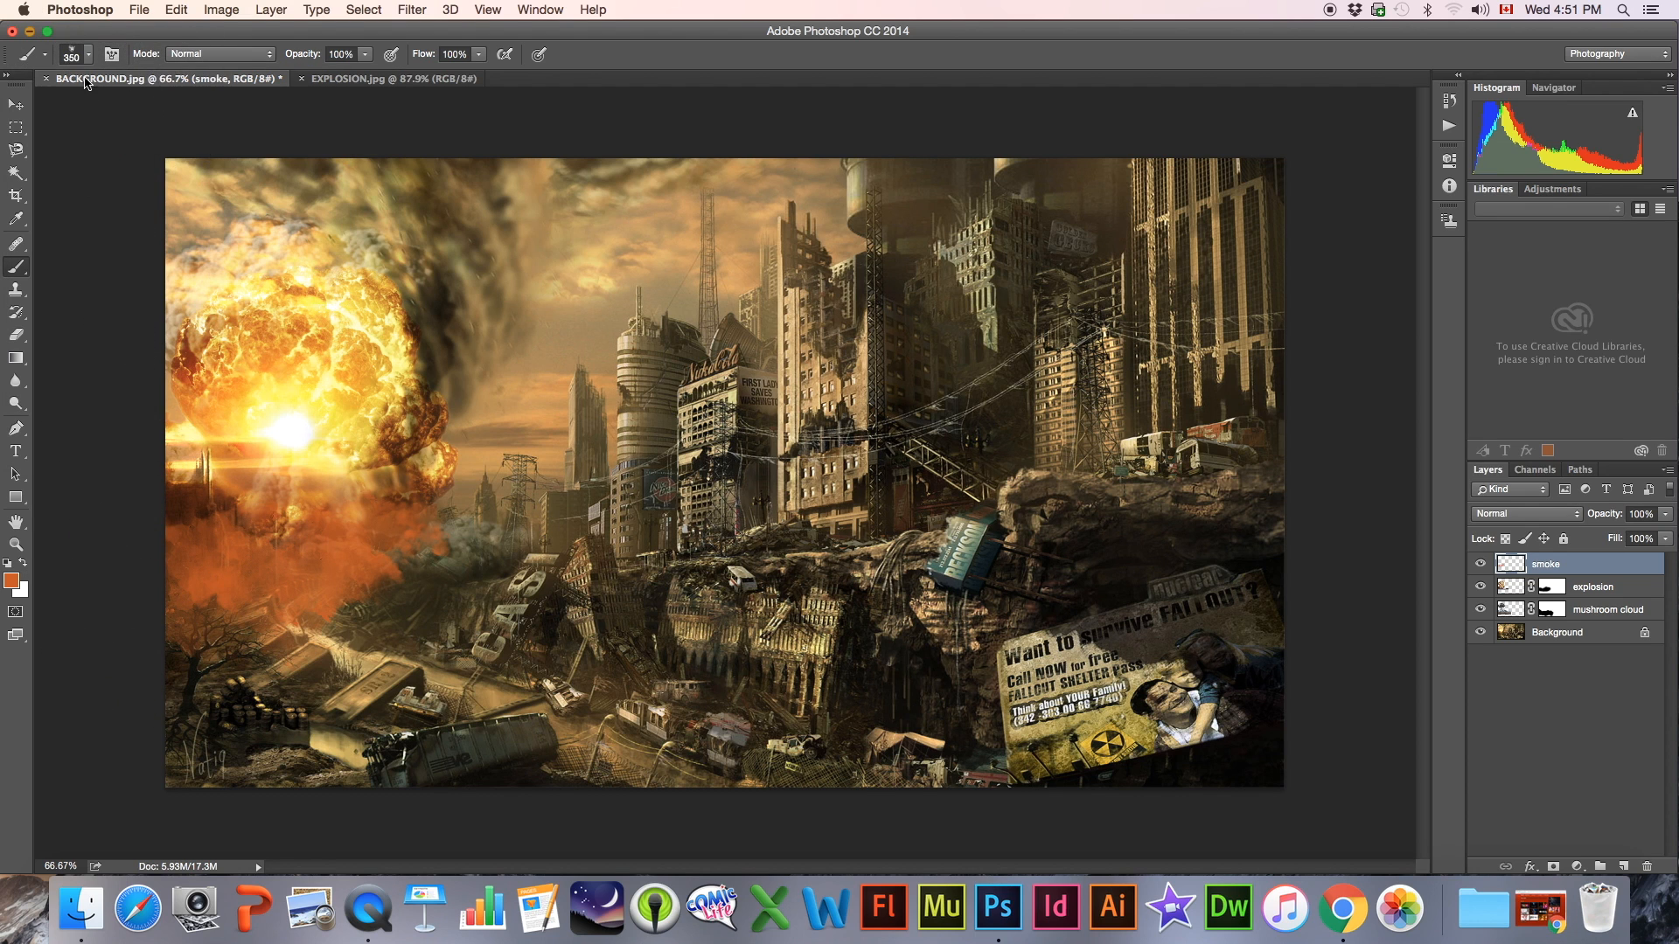
# Extend the orange smoke along the ground toward the rubble with the 271 px and 285 px smoke brushes
pyautogui.click(70, 56)
pyautogui.click(35, 437)
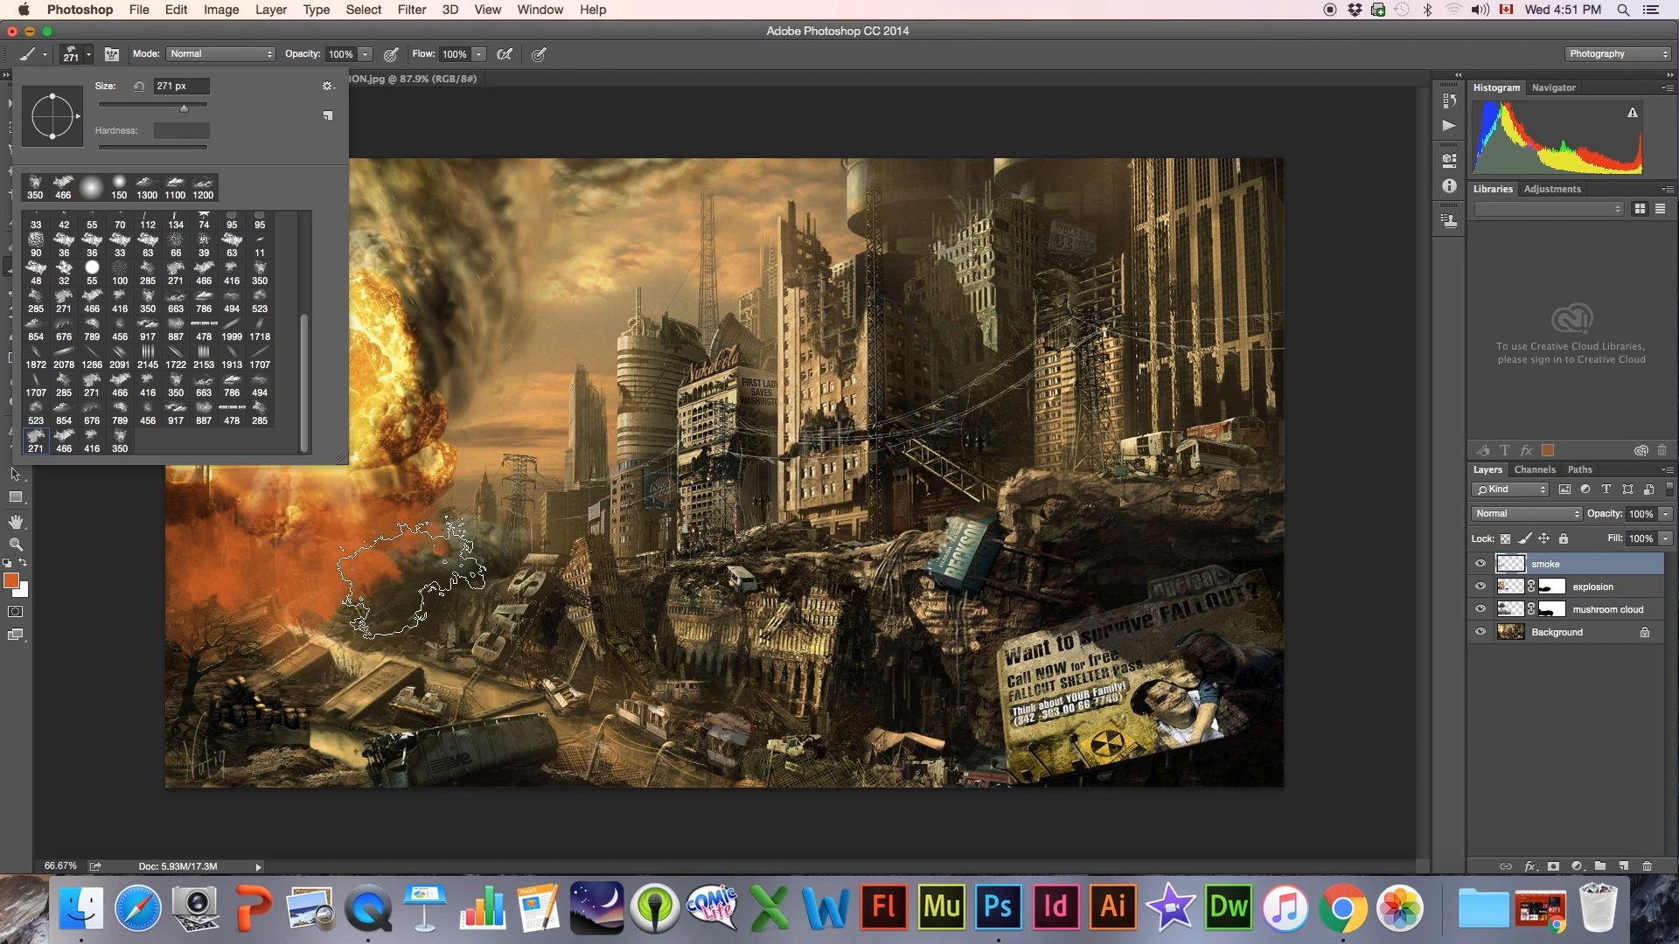
pyautogui.click(385, 577)
pyautogui.click(71, 55)
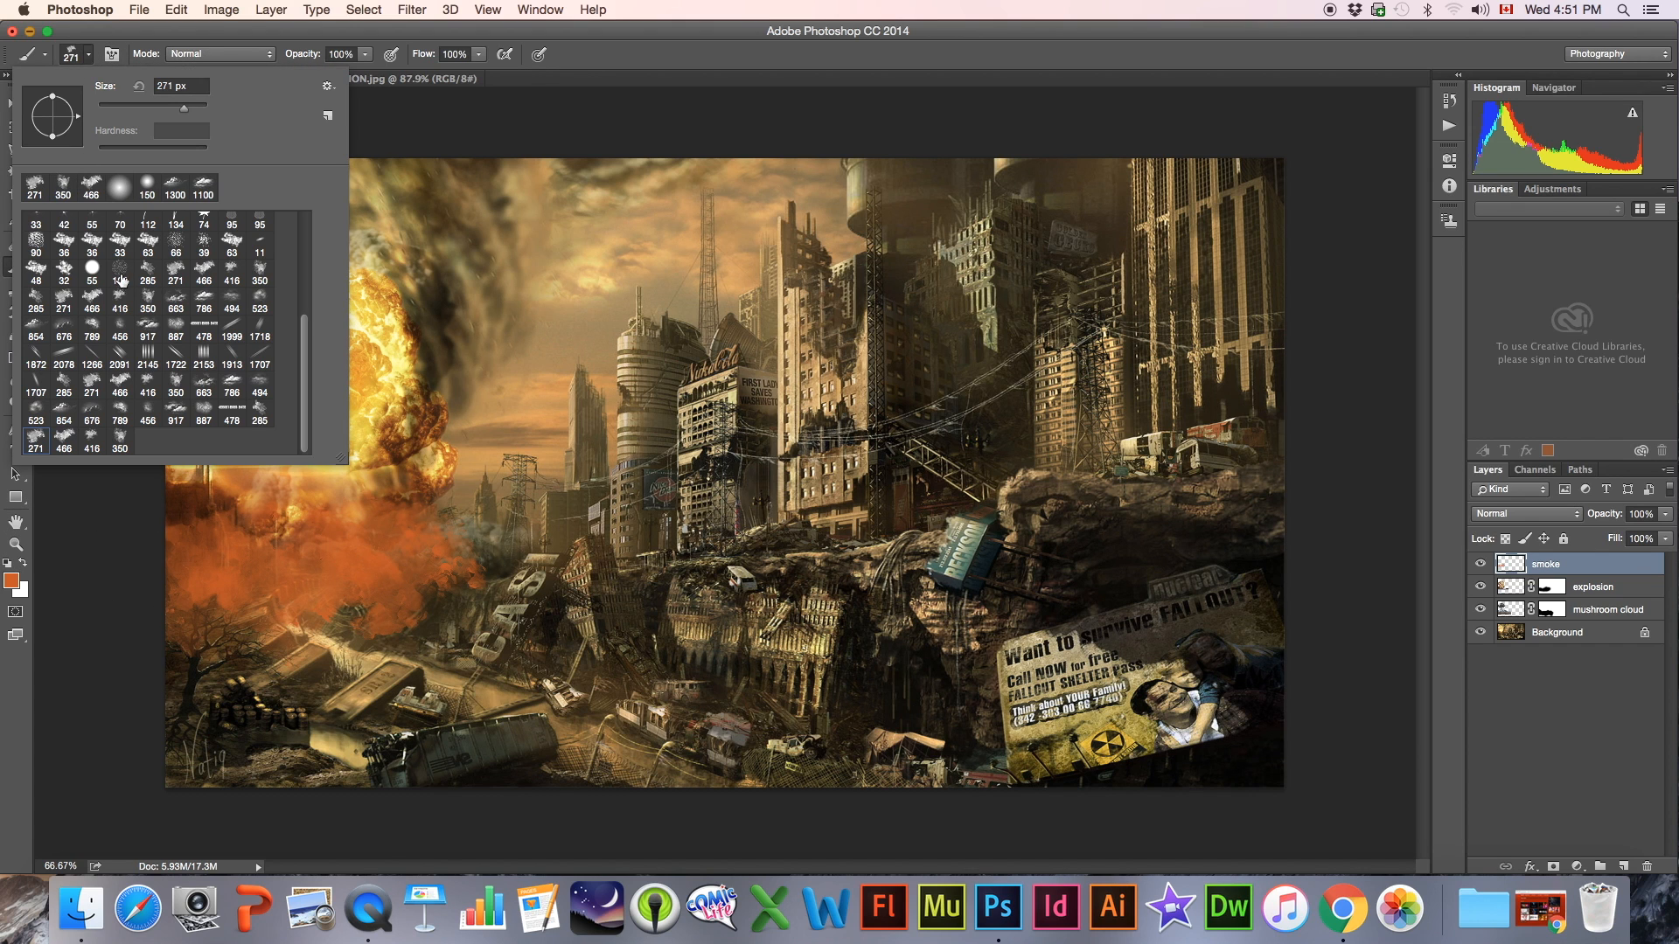
pyautogui.click(260, 416)
pyautogui.click(449, 557)
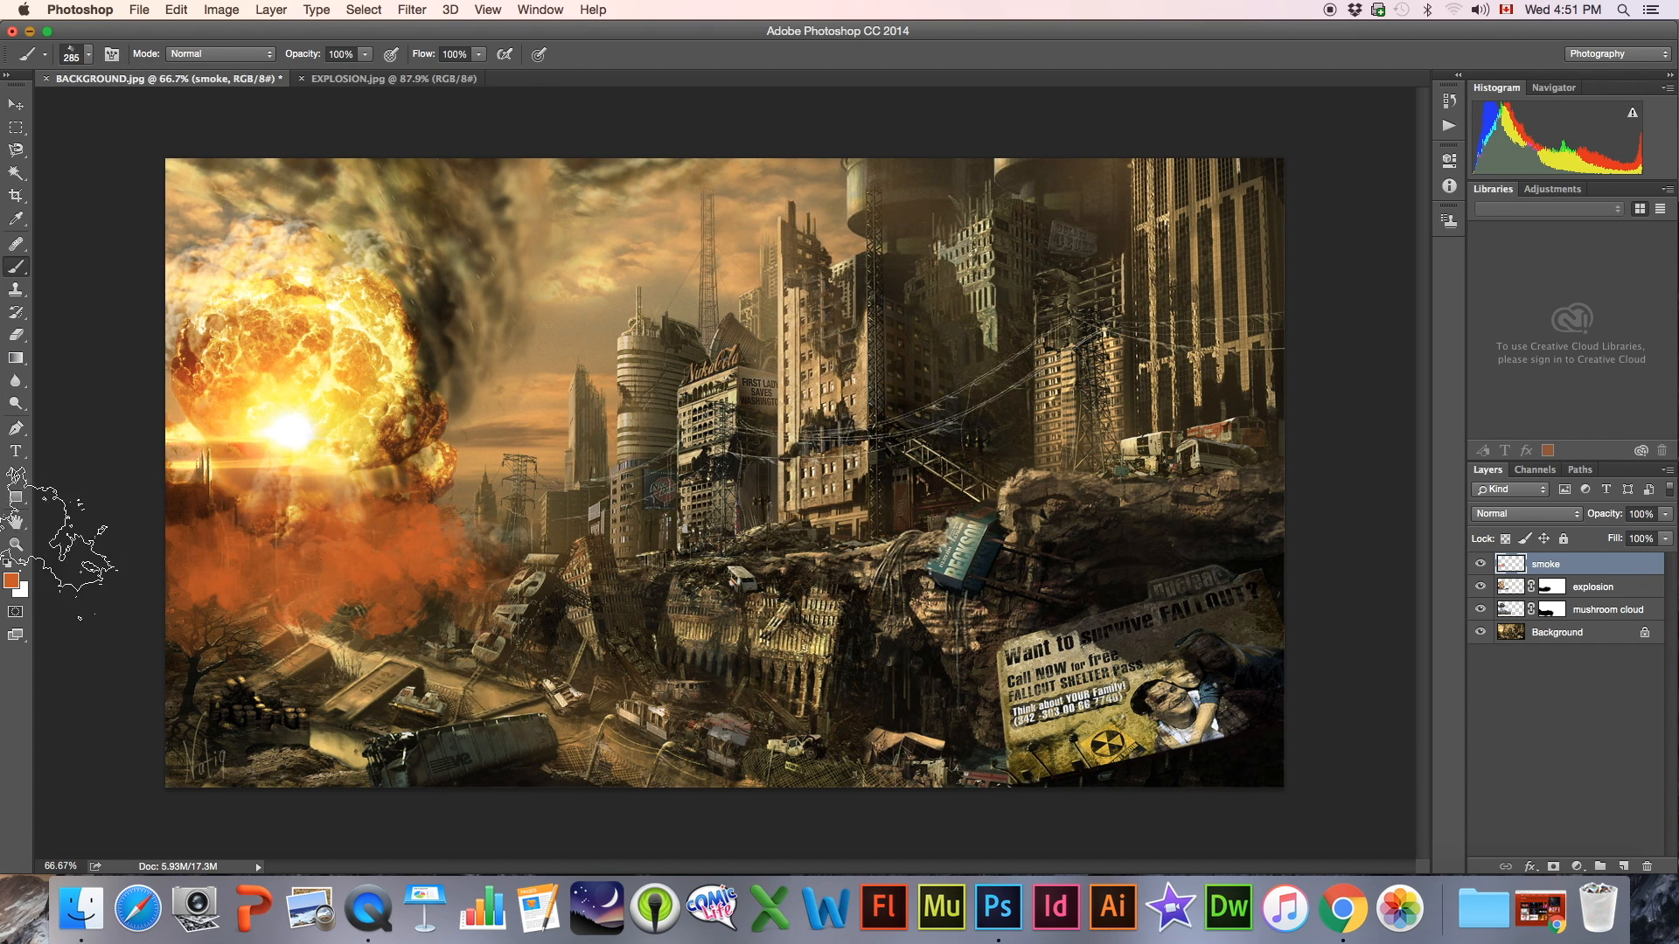
pyautogui.moveTo(419, 537); pyautogui.dragTo(209, 574)
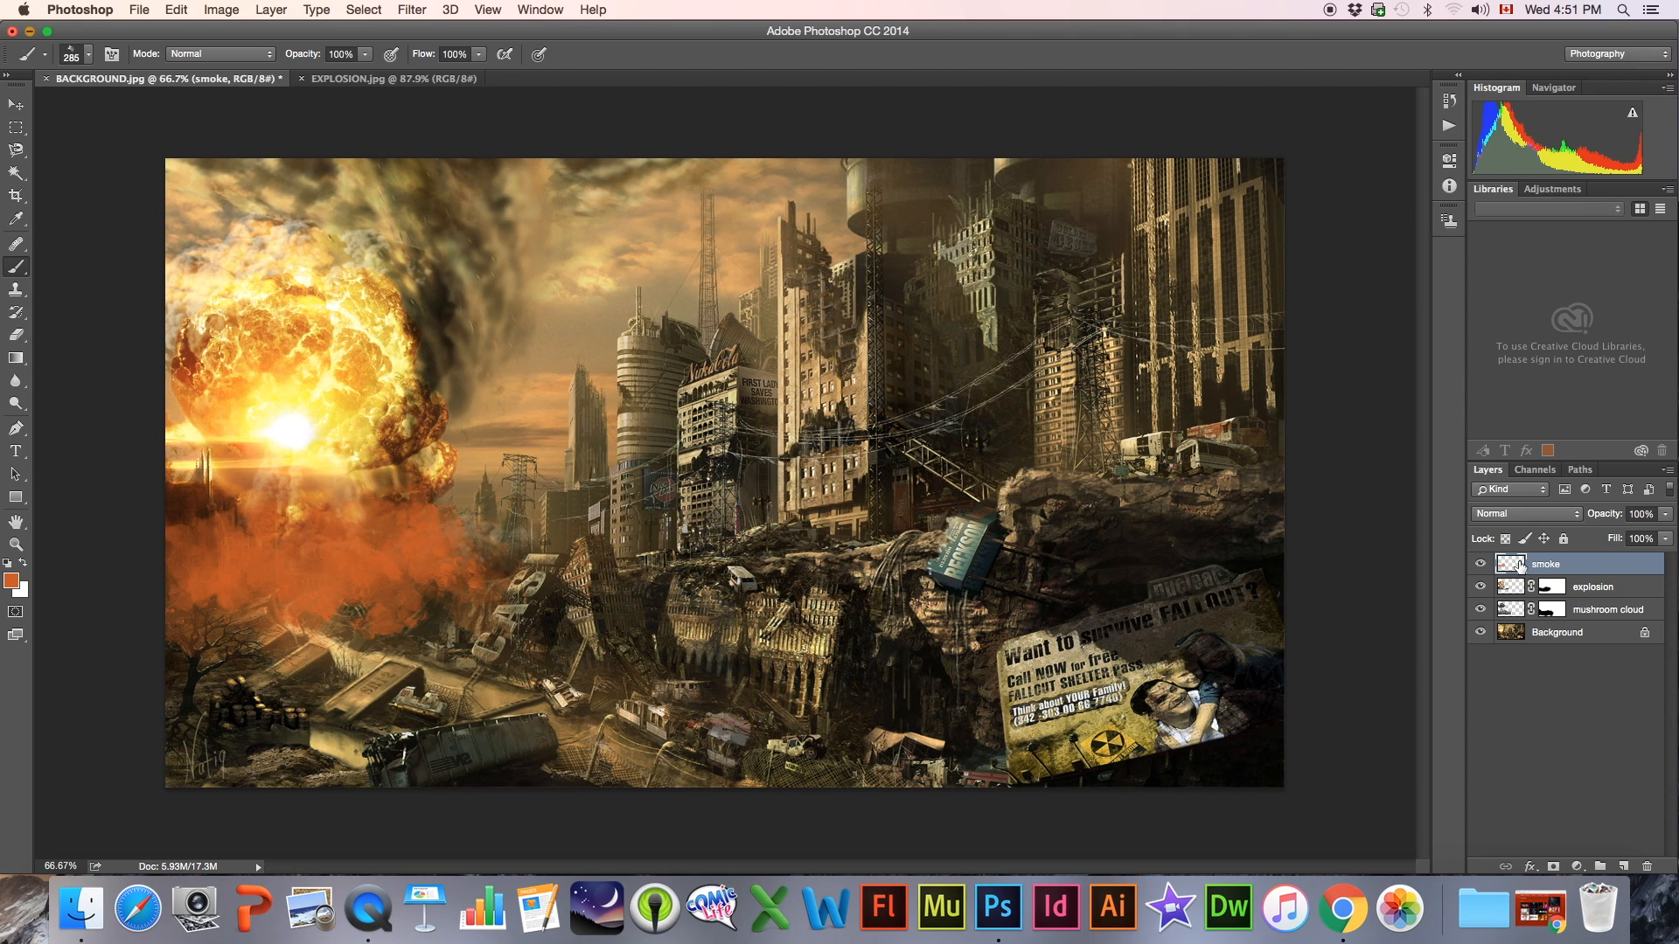
# Compare the image with and without the smoke layer, and lower that layer's opacity to 69%
pyautogui.click(1480, 564)
pyautogui.click(1481, 565)
pyautogui.click(1482, 565)
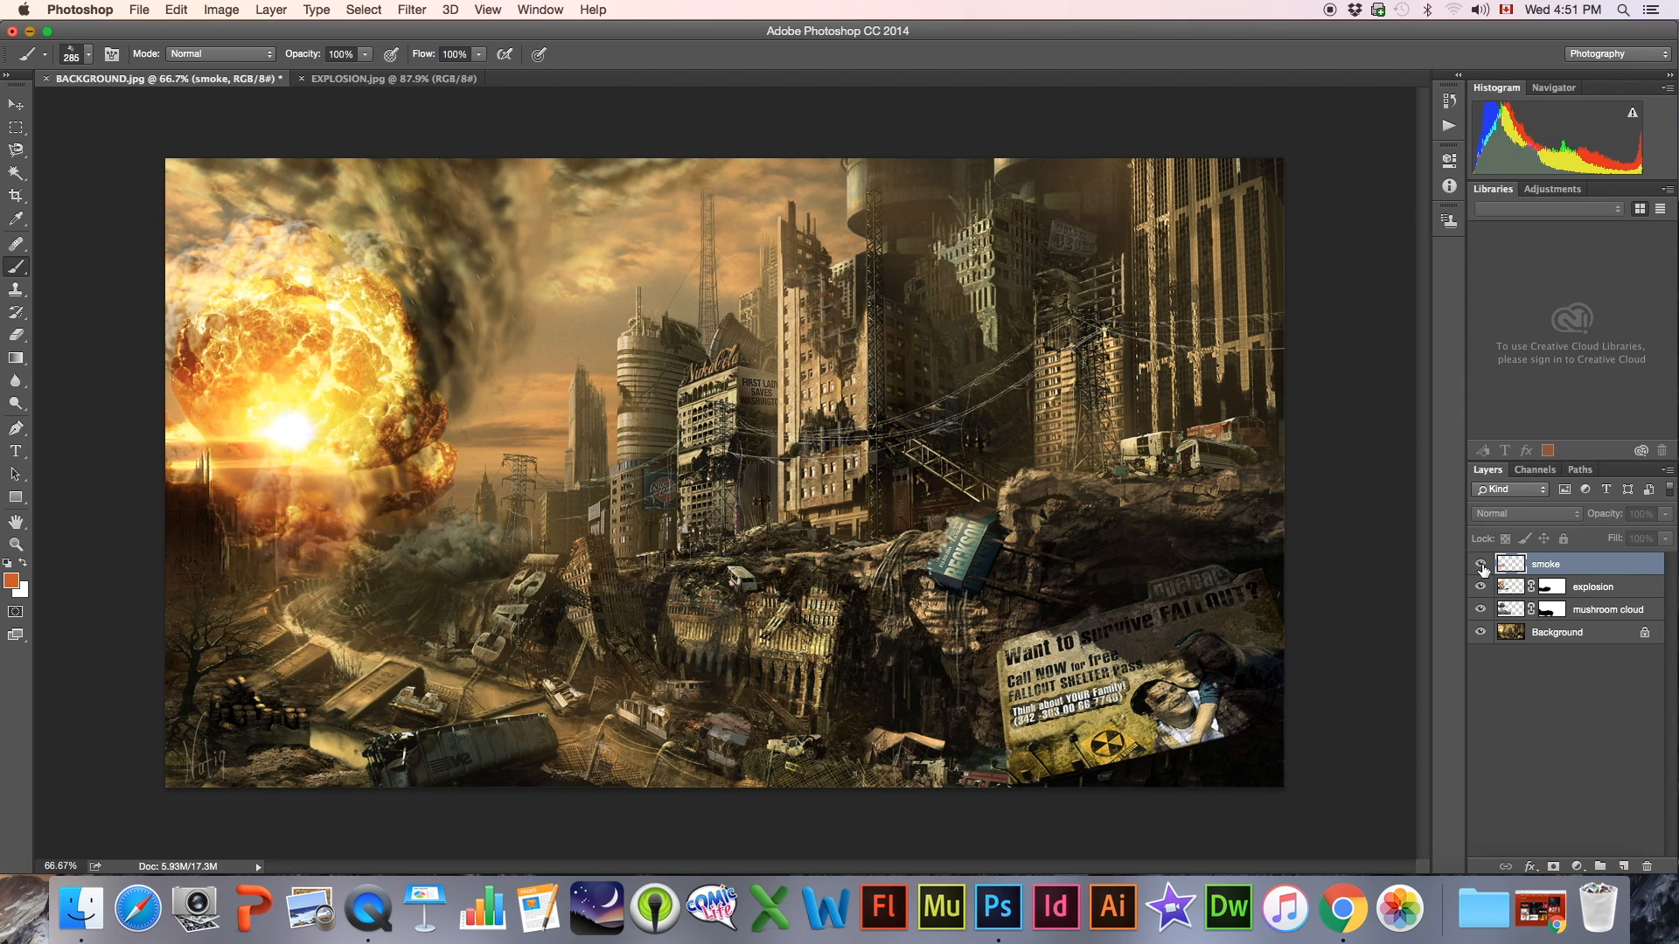
pyautogui.click(1482, 566)
pyautogui.click(1666, 515)
pyautogui.moveTo(1654, 534); pyautogui.dragTo(1647, 535)
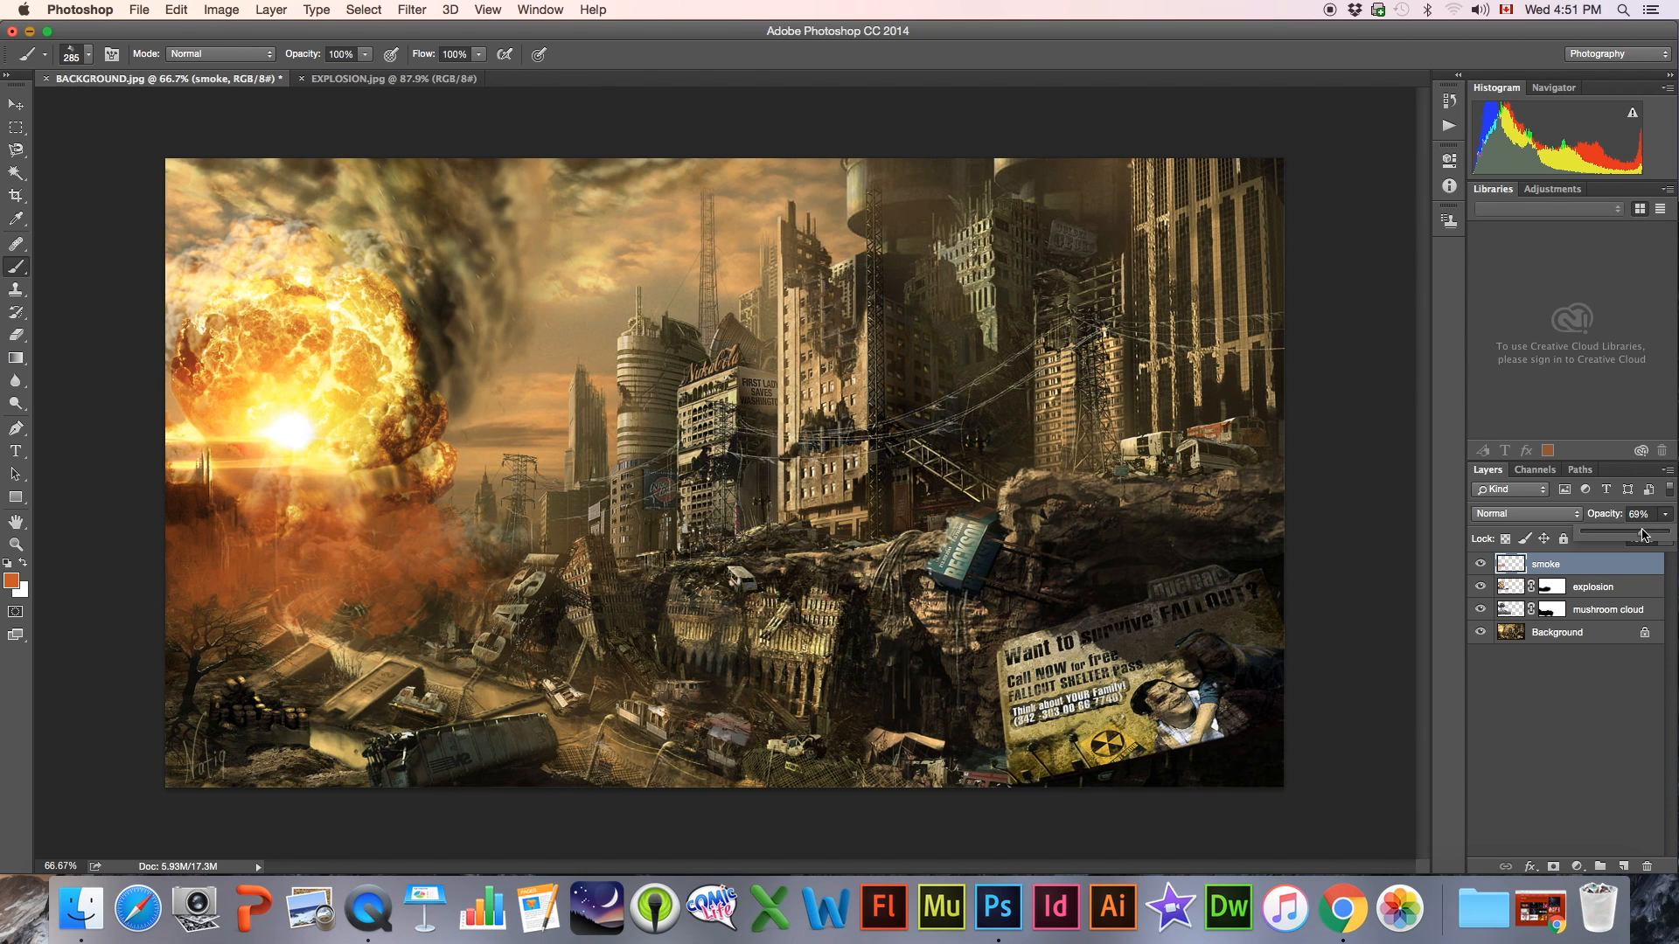
# Shift the smoke layer's hue to +8 with a Hue/Saturation adjustment so the smoke turns slightly more yellow
pyautogui.click(1513, 564)
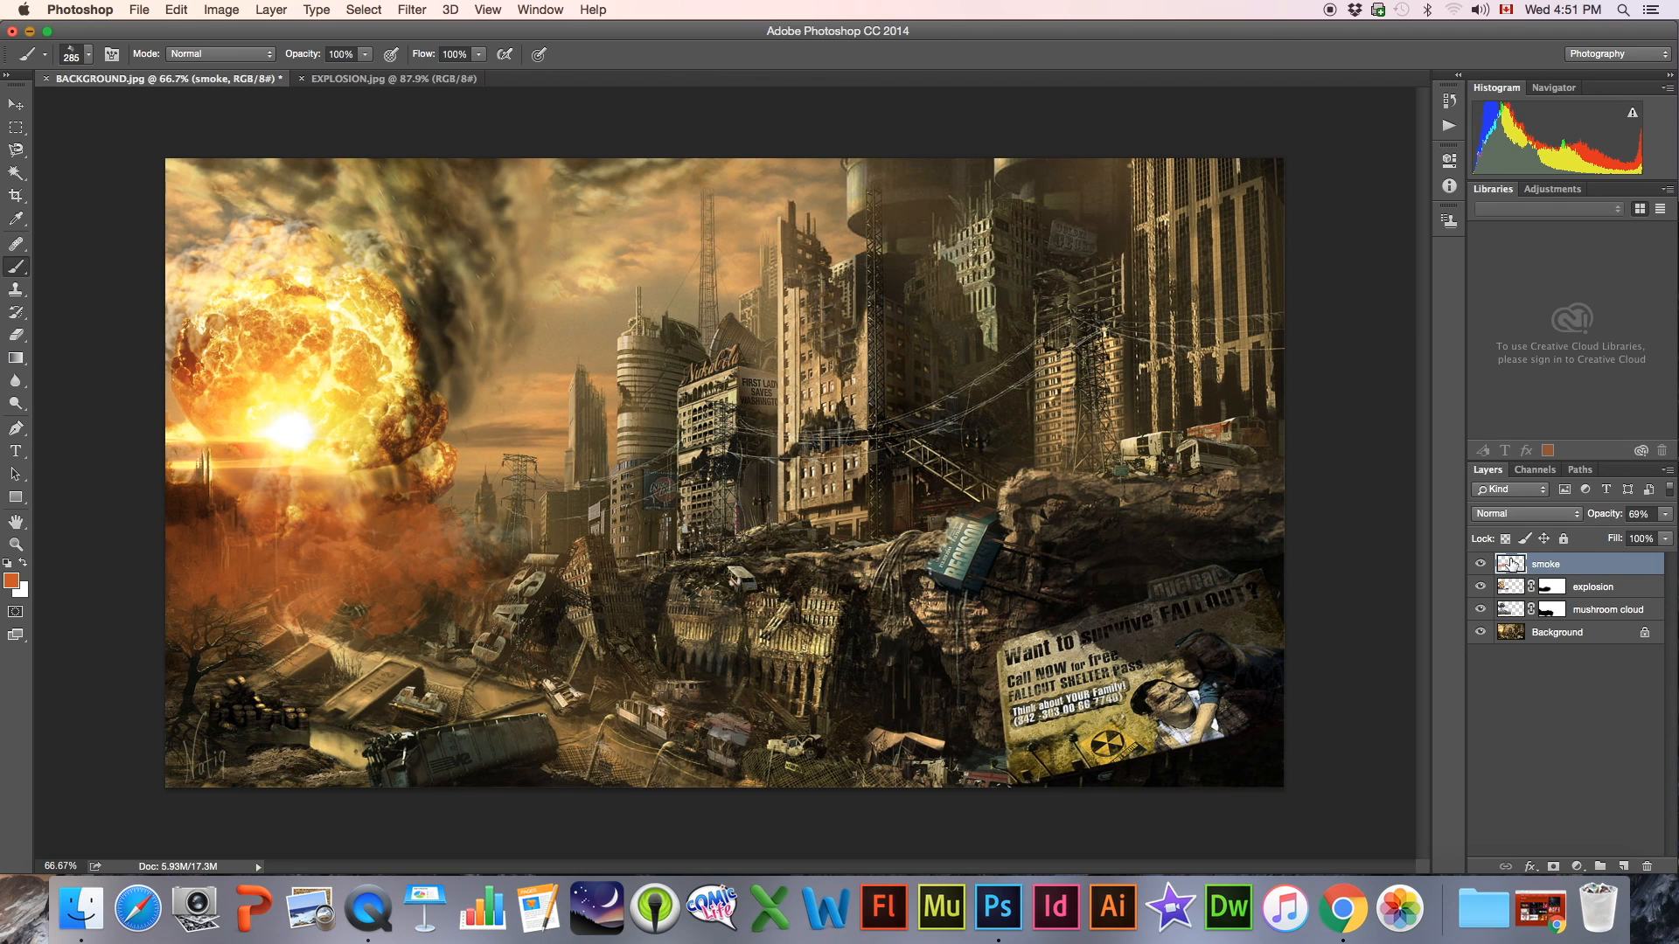
pyautogui.click(222, 10)
pyautogui.moveTo(262, 58)
pyautogui.click(451, 154)
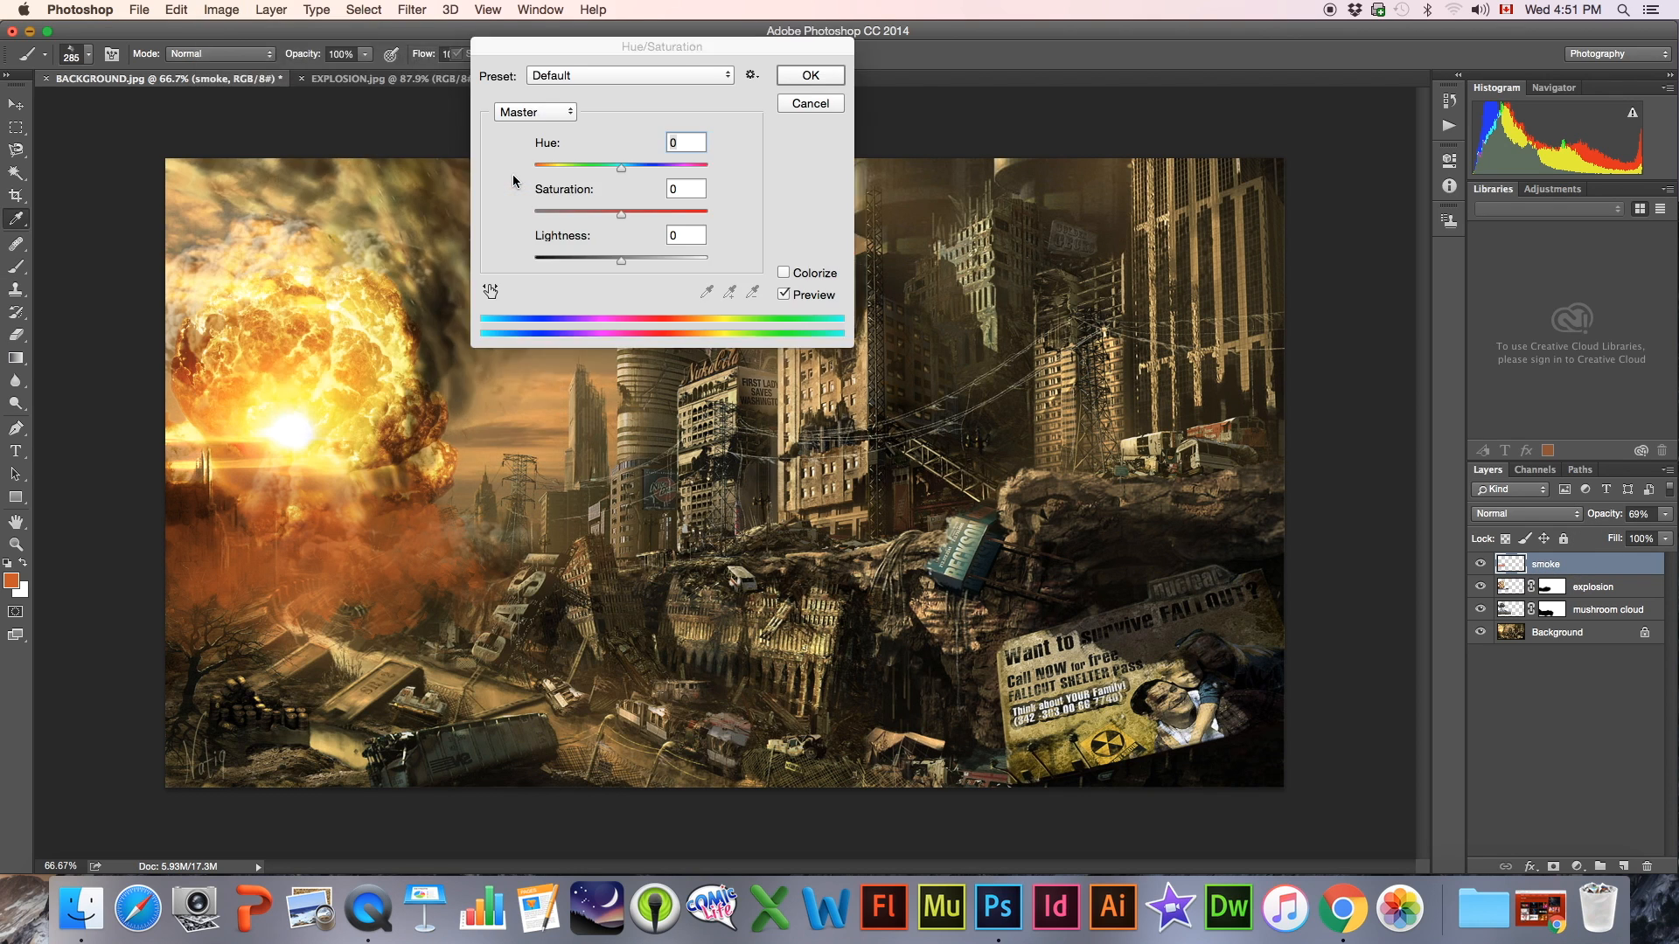
pyautogui.moveTo(576, 51); pyautogui.dragTo(741, 184)
pyautogui.moveTo(789, 306); pyautogui.dragTo(794, 304)
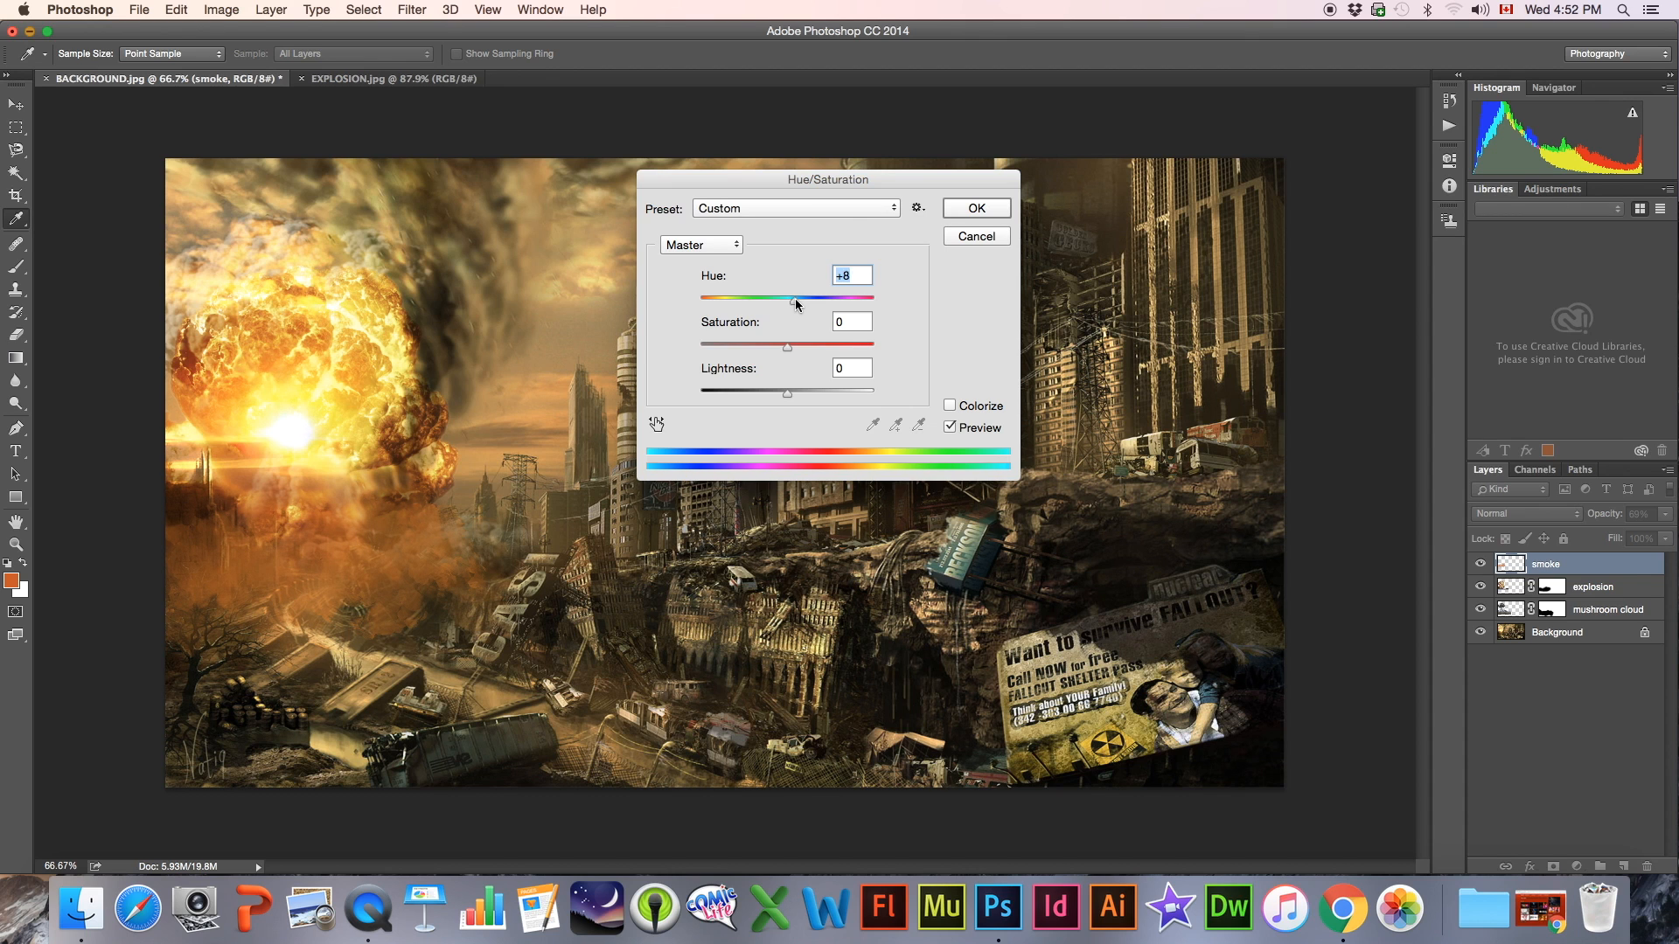
pyautogui.click(977, 208)
pyautogui.press('b')
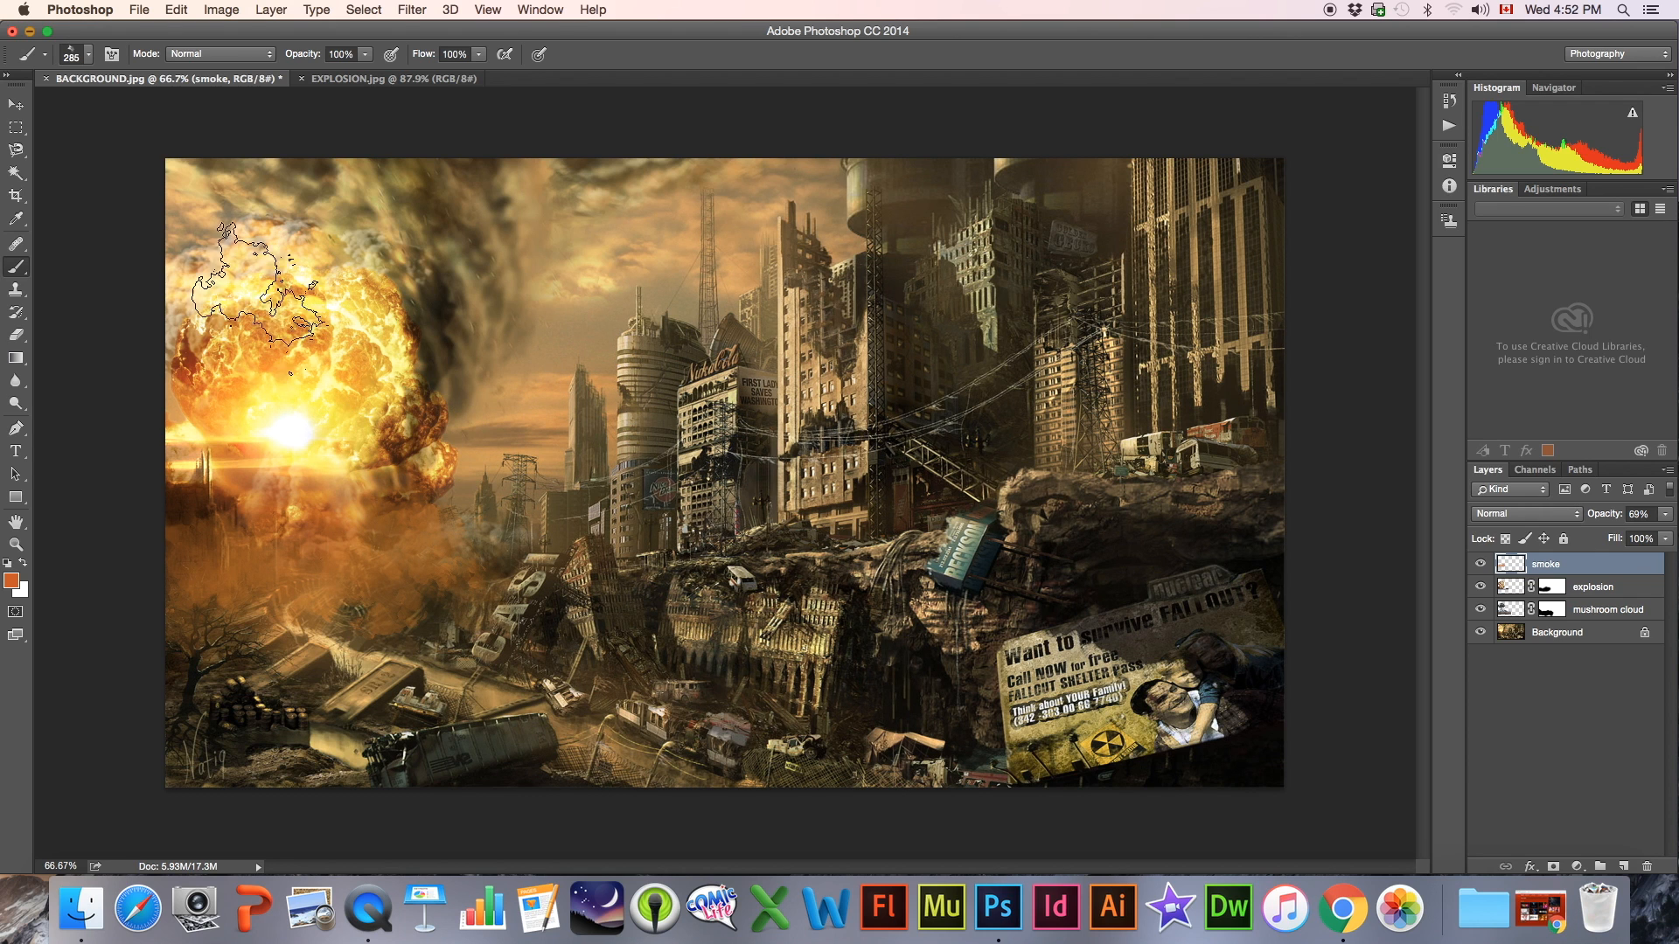
pyautogui.moveTo(1481, 564)
pyautogui.mouseDown()
pyautogui.moveTo(1481, 612)
pyautogui.moveTo(1480, 566)
pyautogui.mouseUp()
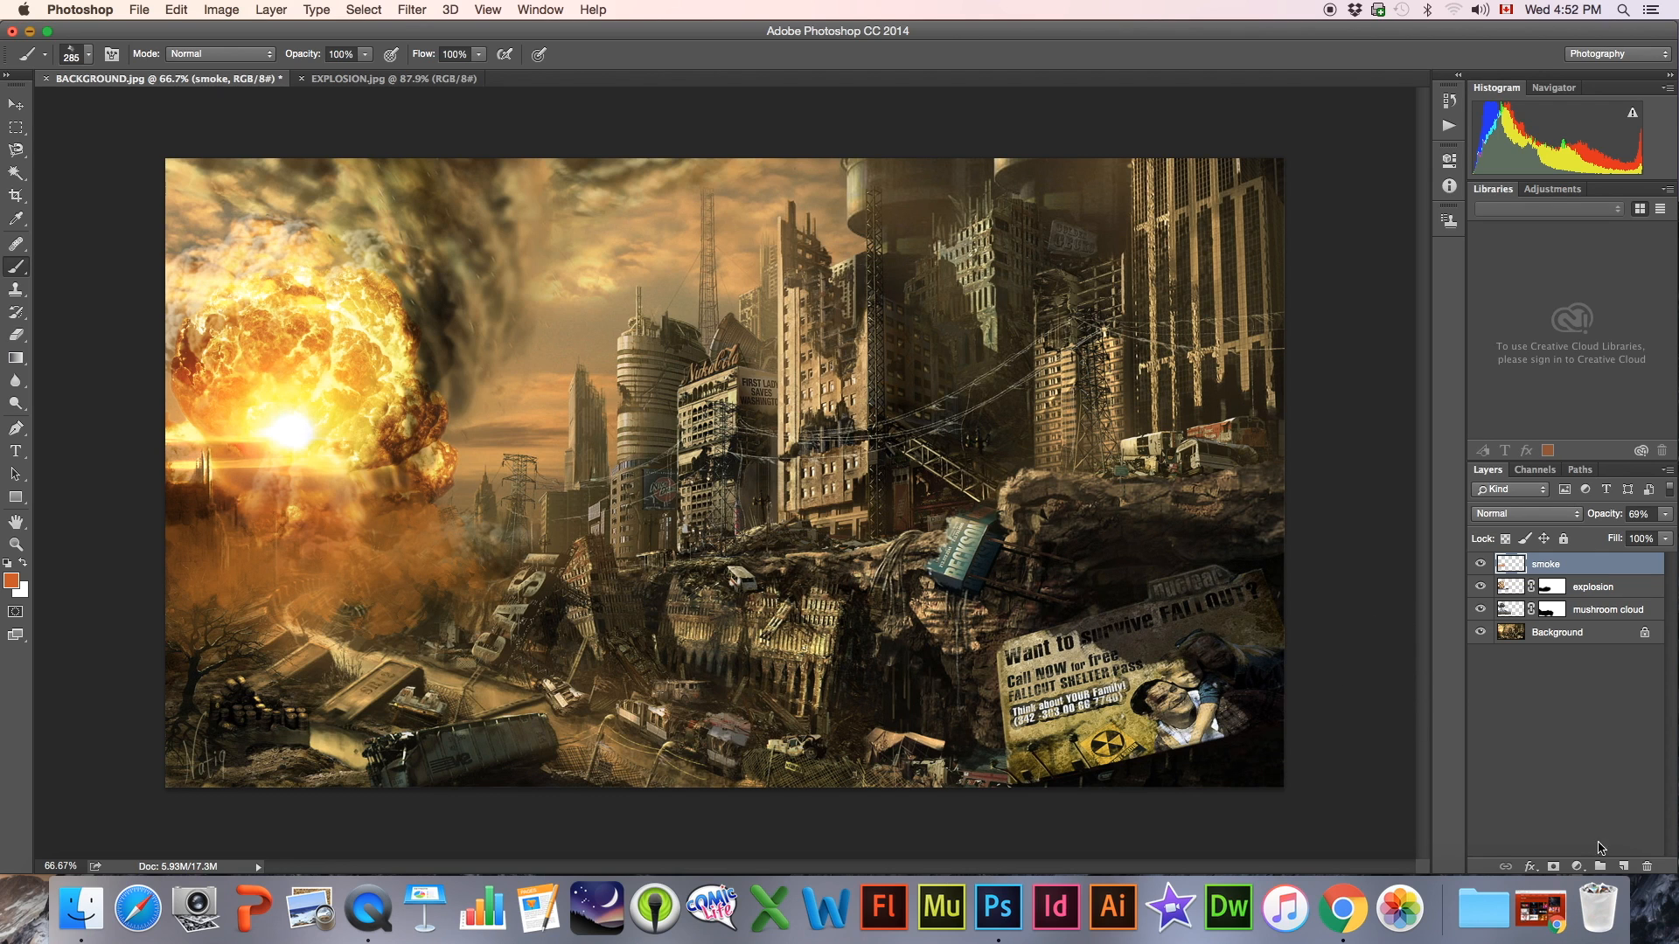
# Create a new layer above the smoke layer and name it "light rays"
pyautogui.click(1623, 867)
pyautogui.doubleClick(1553, 565)
pyautogui.write('light rays')
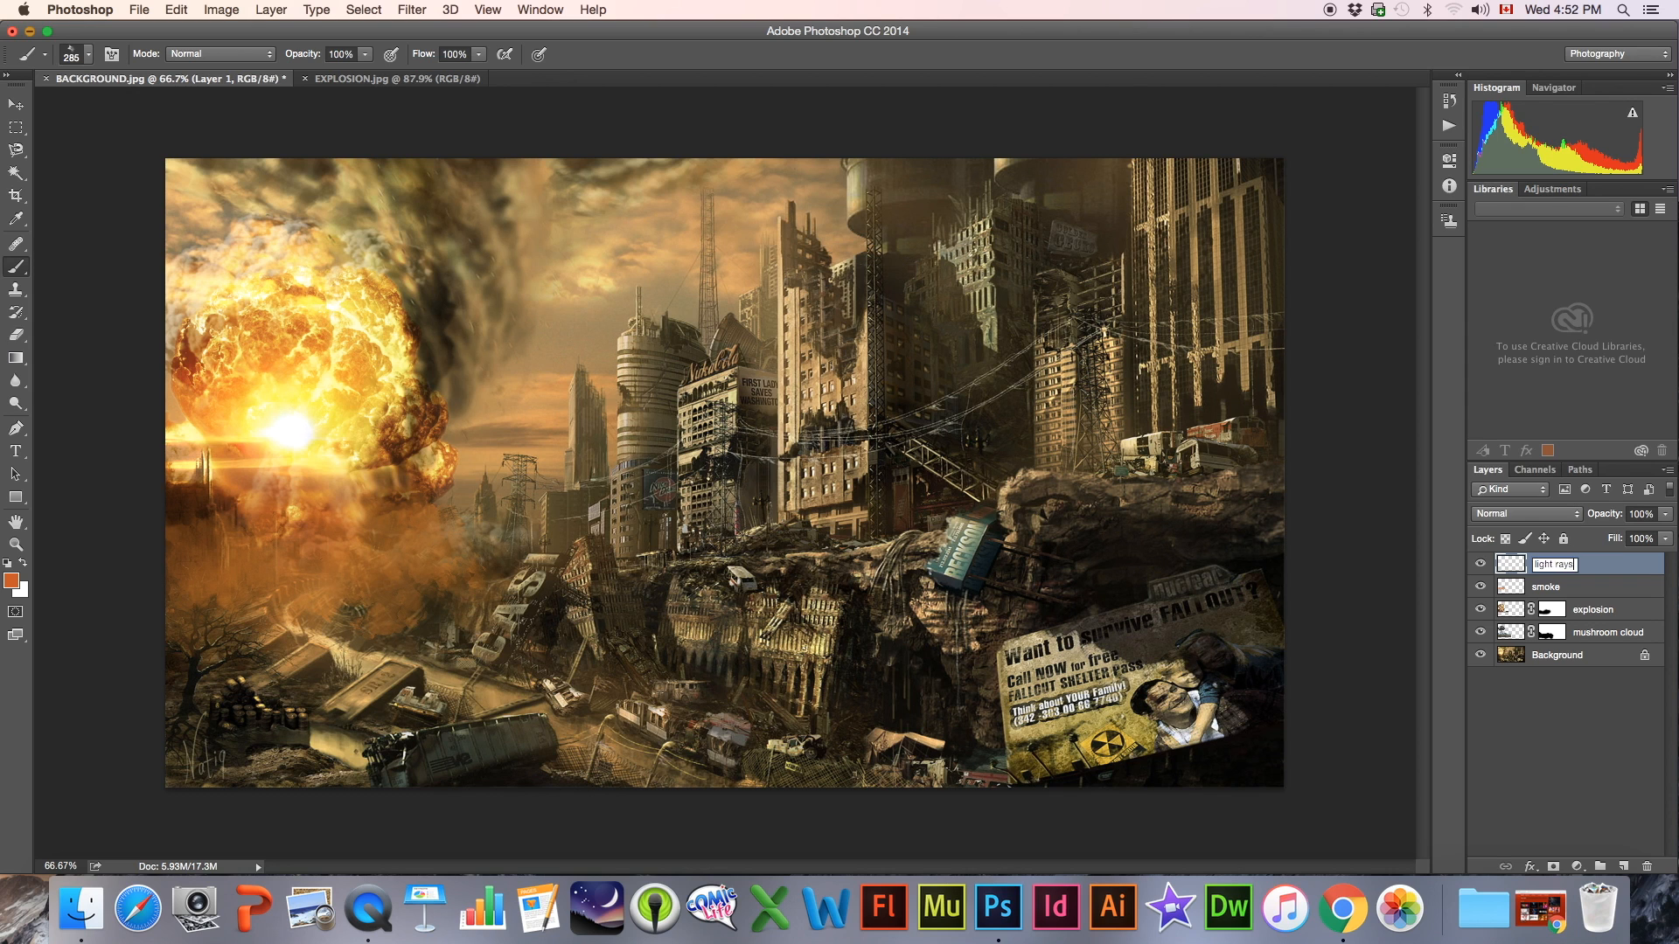
pyautogui.press('Return')
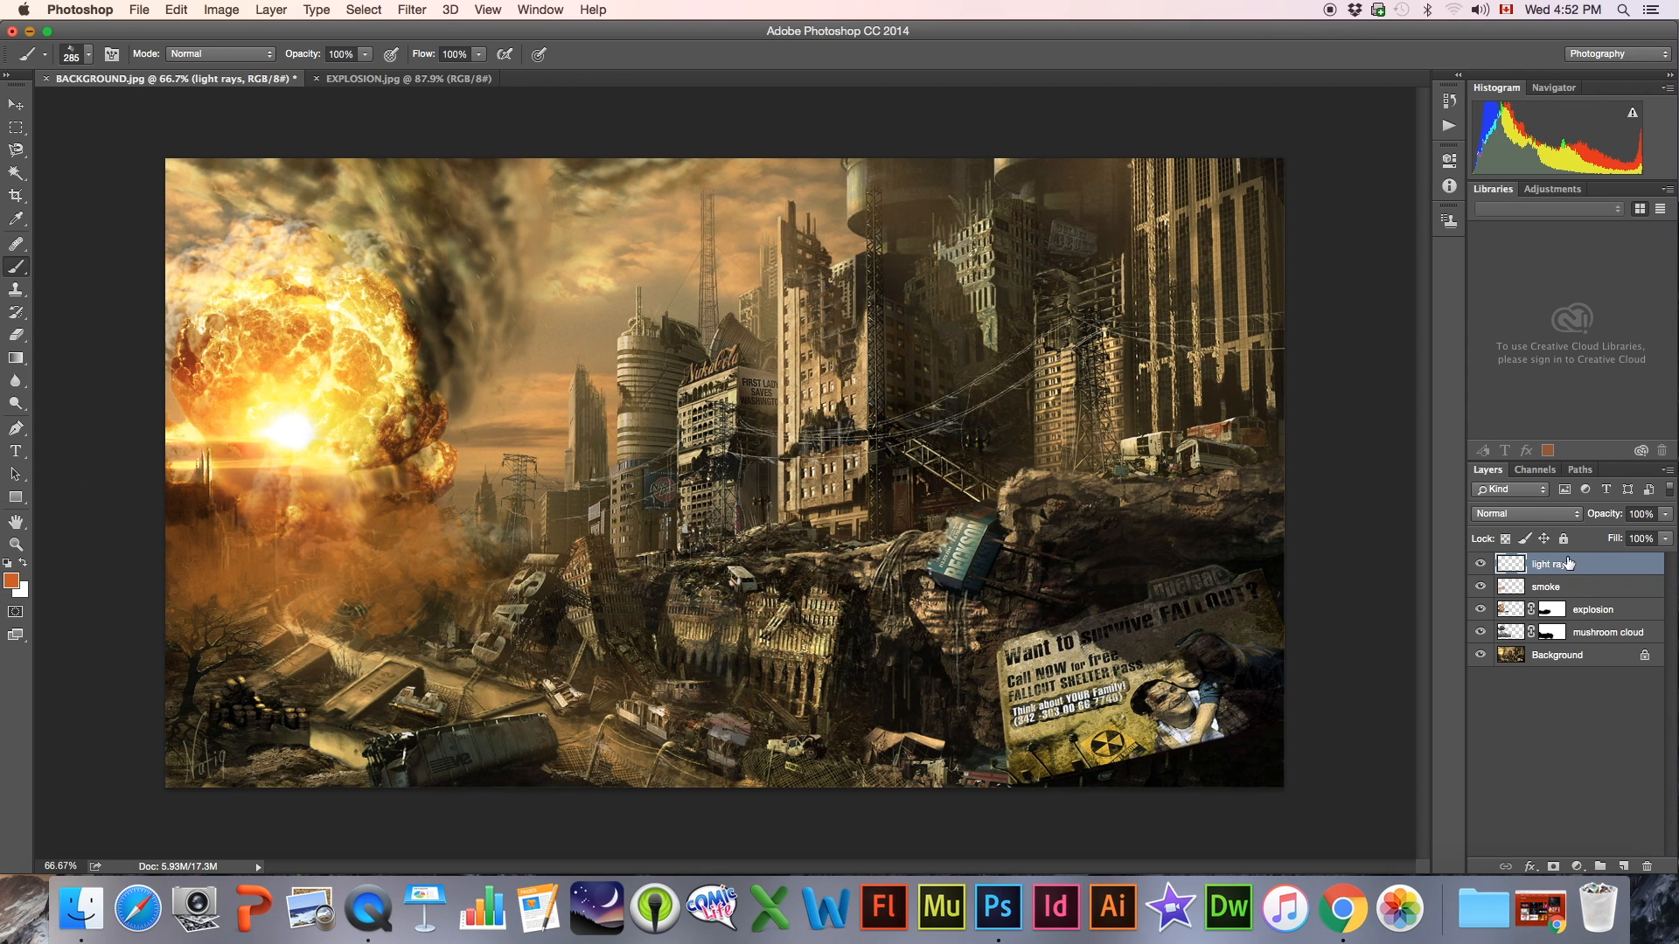
# Reset the colours to default black and white and render Clouds on the light rays layer
pyautogui.click(8, 566)
pyautogui.click(412, 10)
pyautogui.moveTo(438, 302)
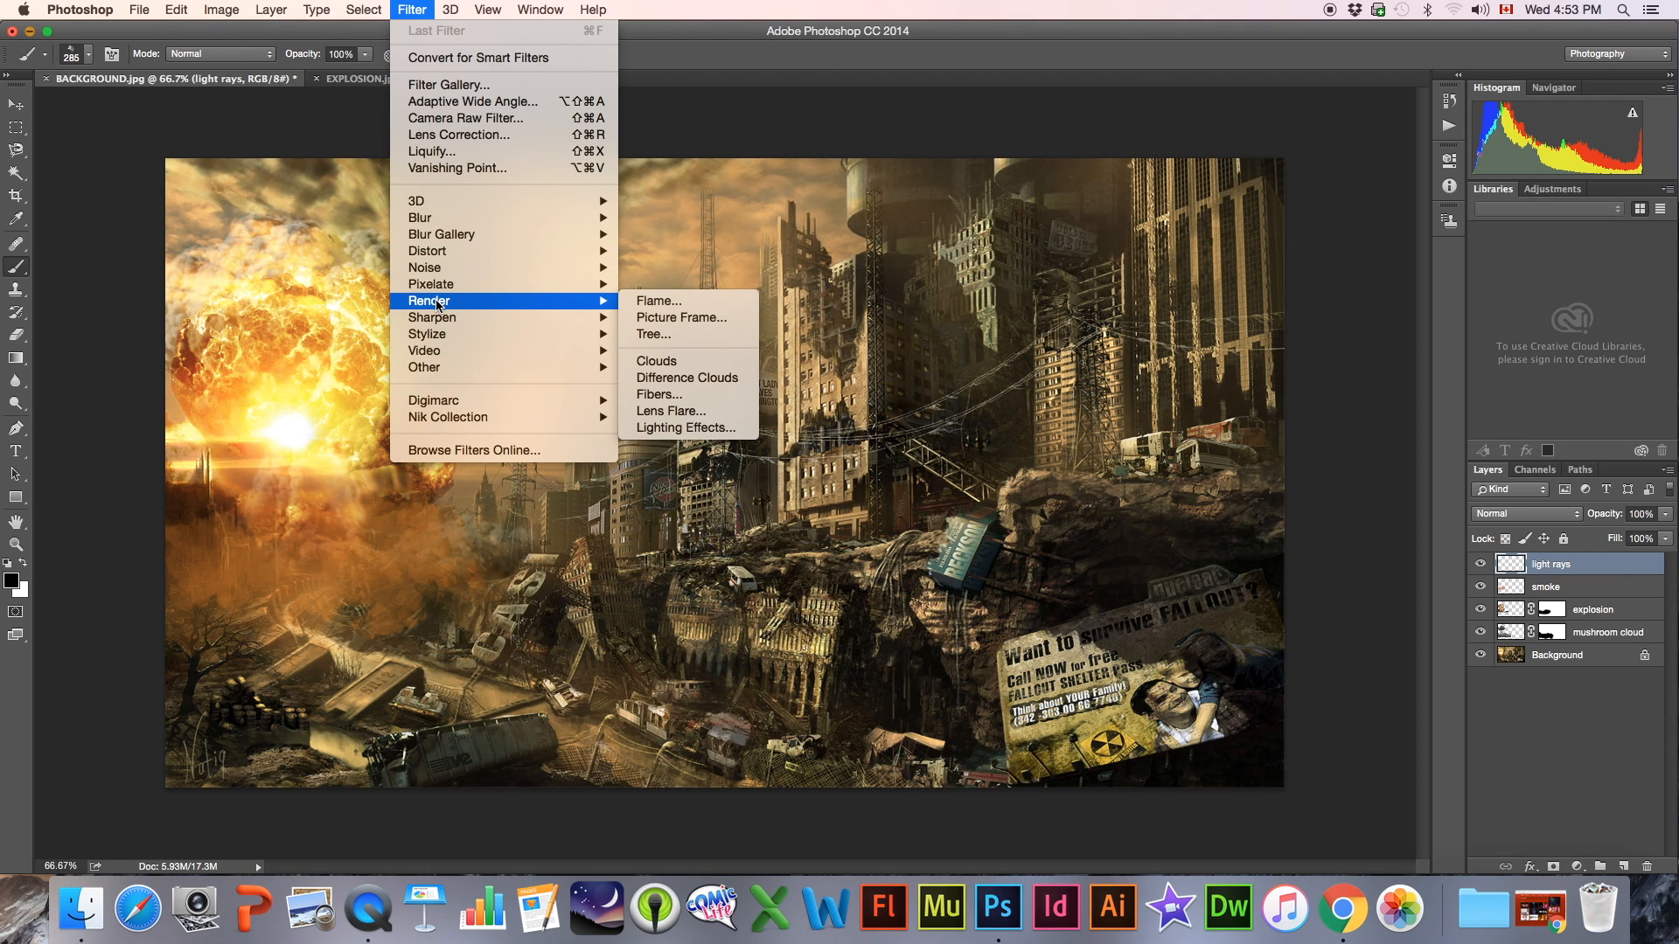
pyautogui.click(656, 361)
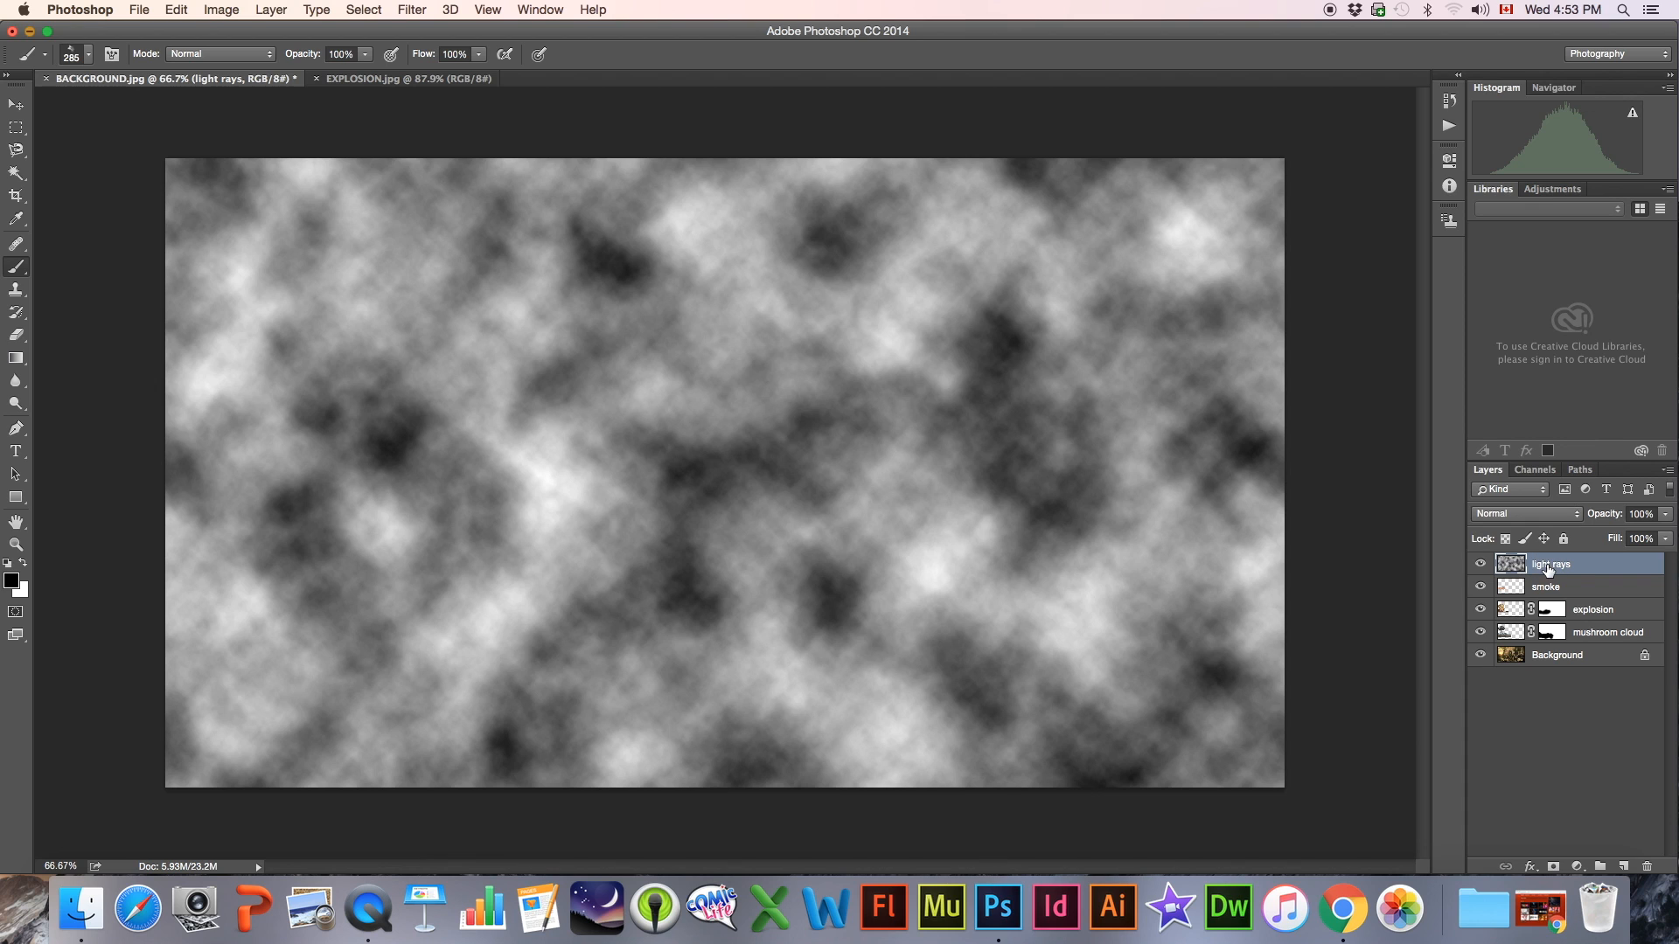
# Apply a Zoom Radial Blur of amount 85 at Good quality to the clouds, centred over the explosion, and check its alignment with the image
pyautogui.click(407, 8)
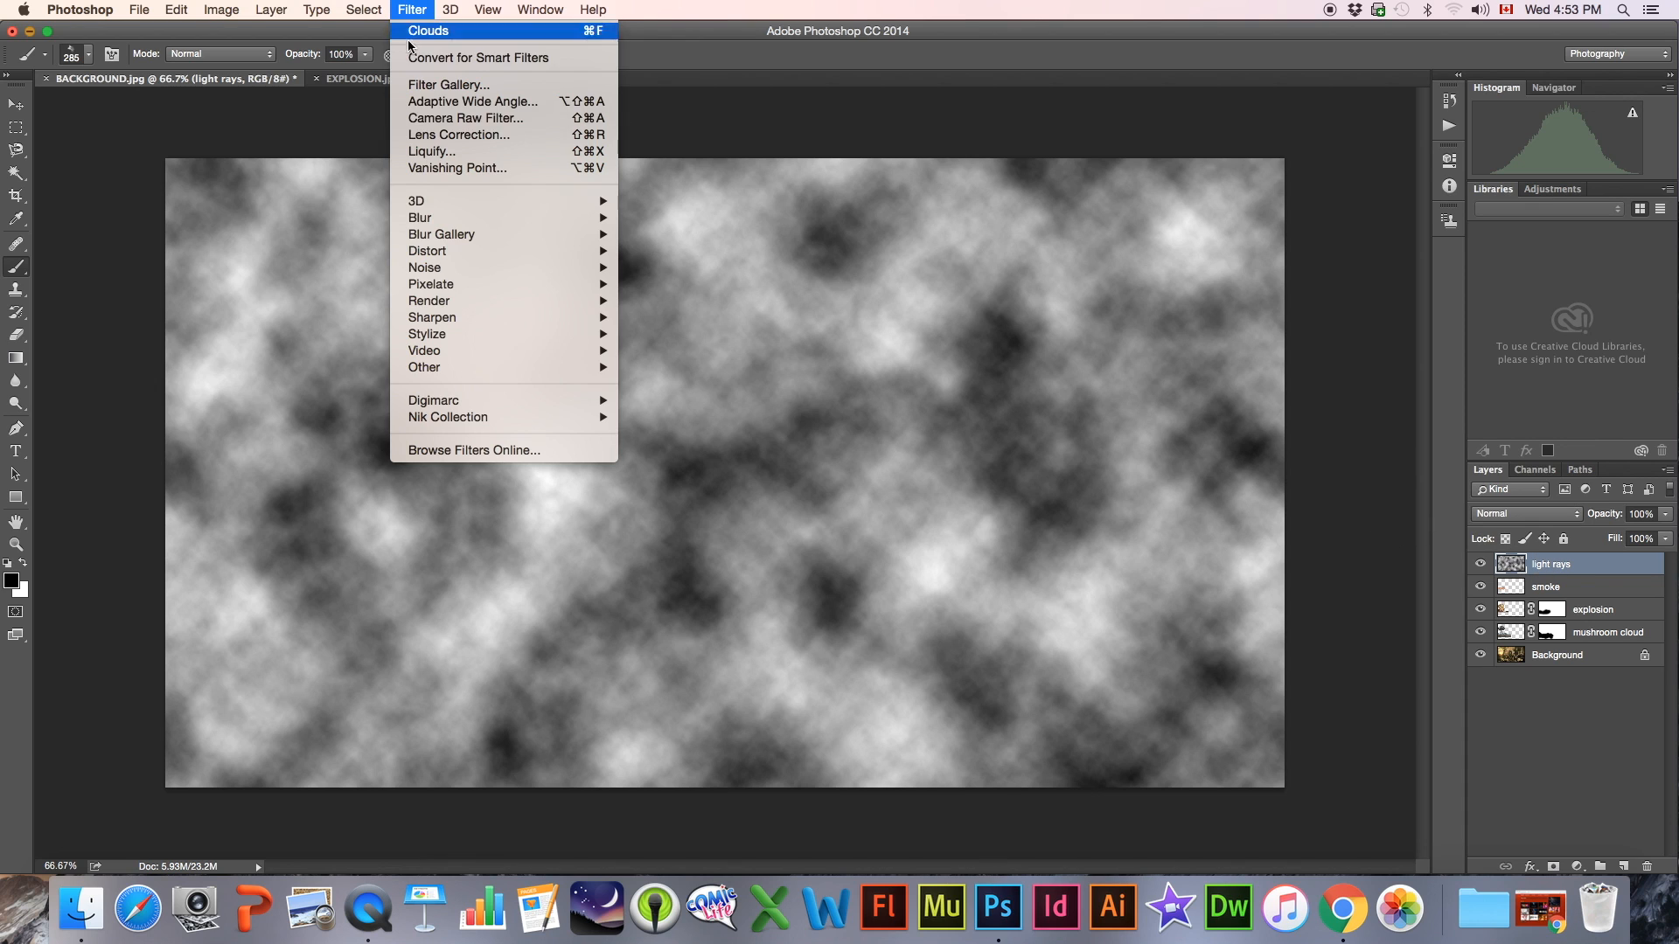
pyautogui.moveTo(542, 220)
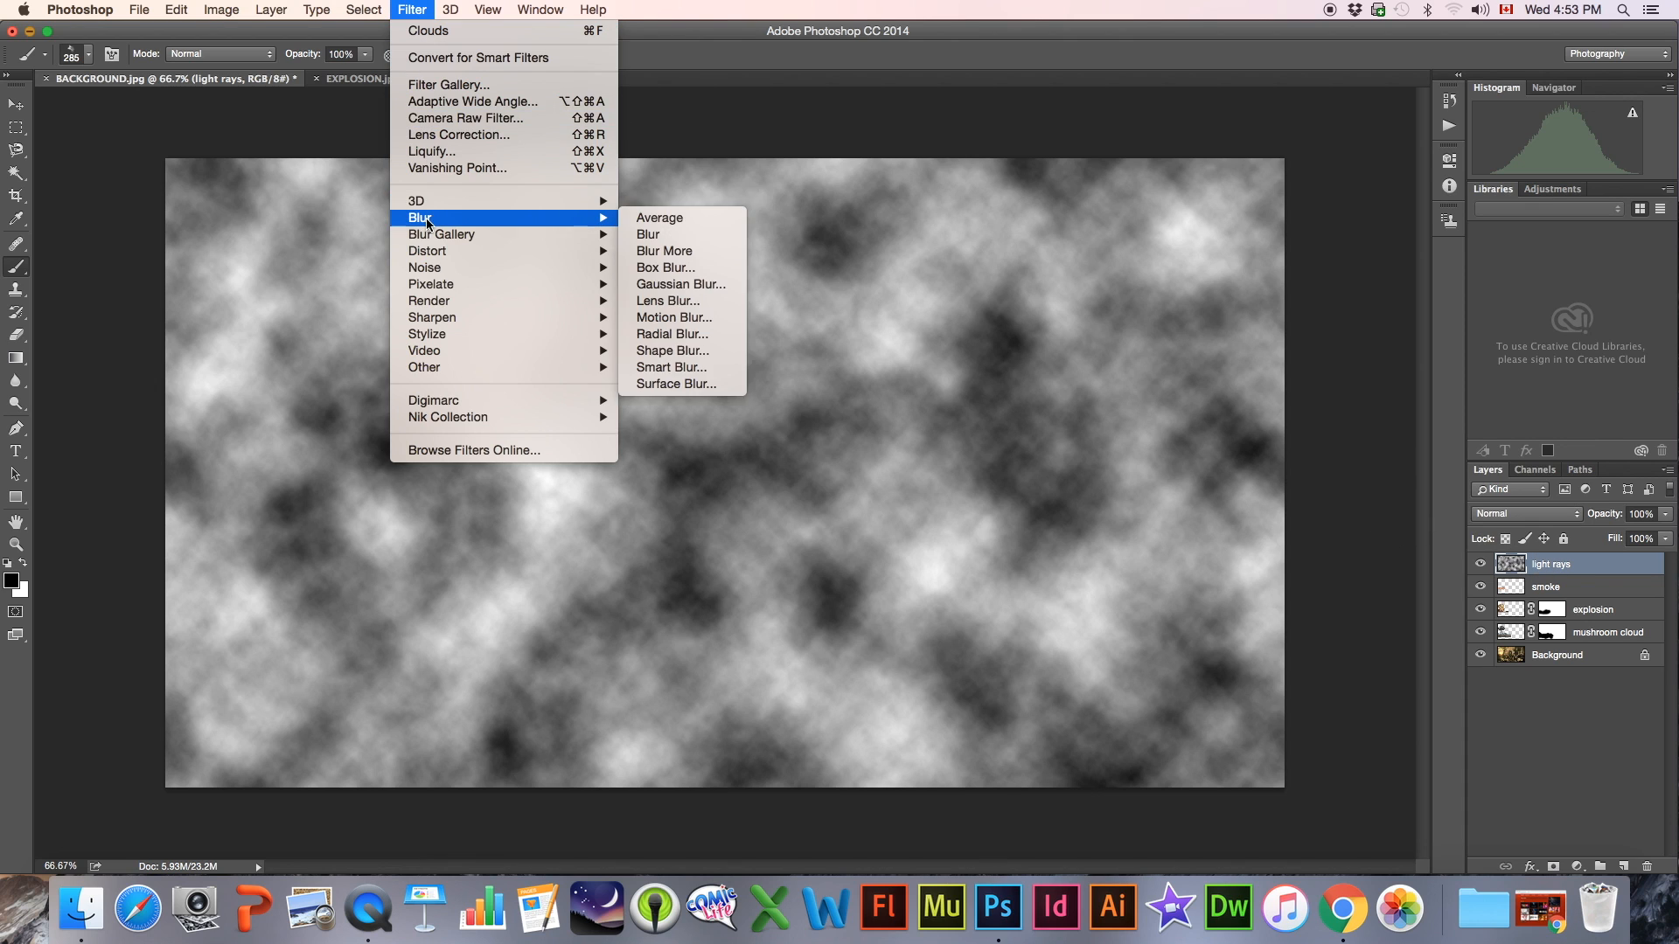
pyautogui.click(669, 335)
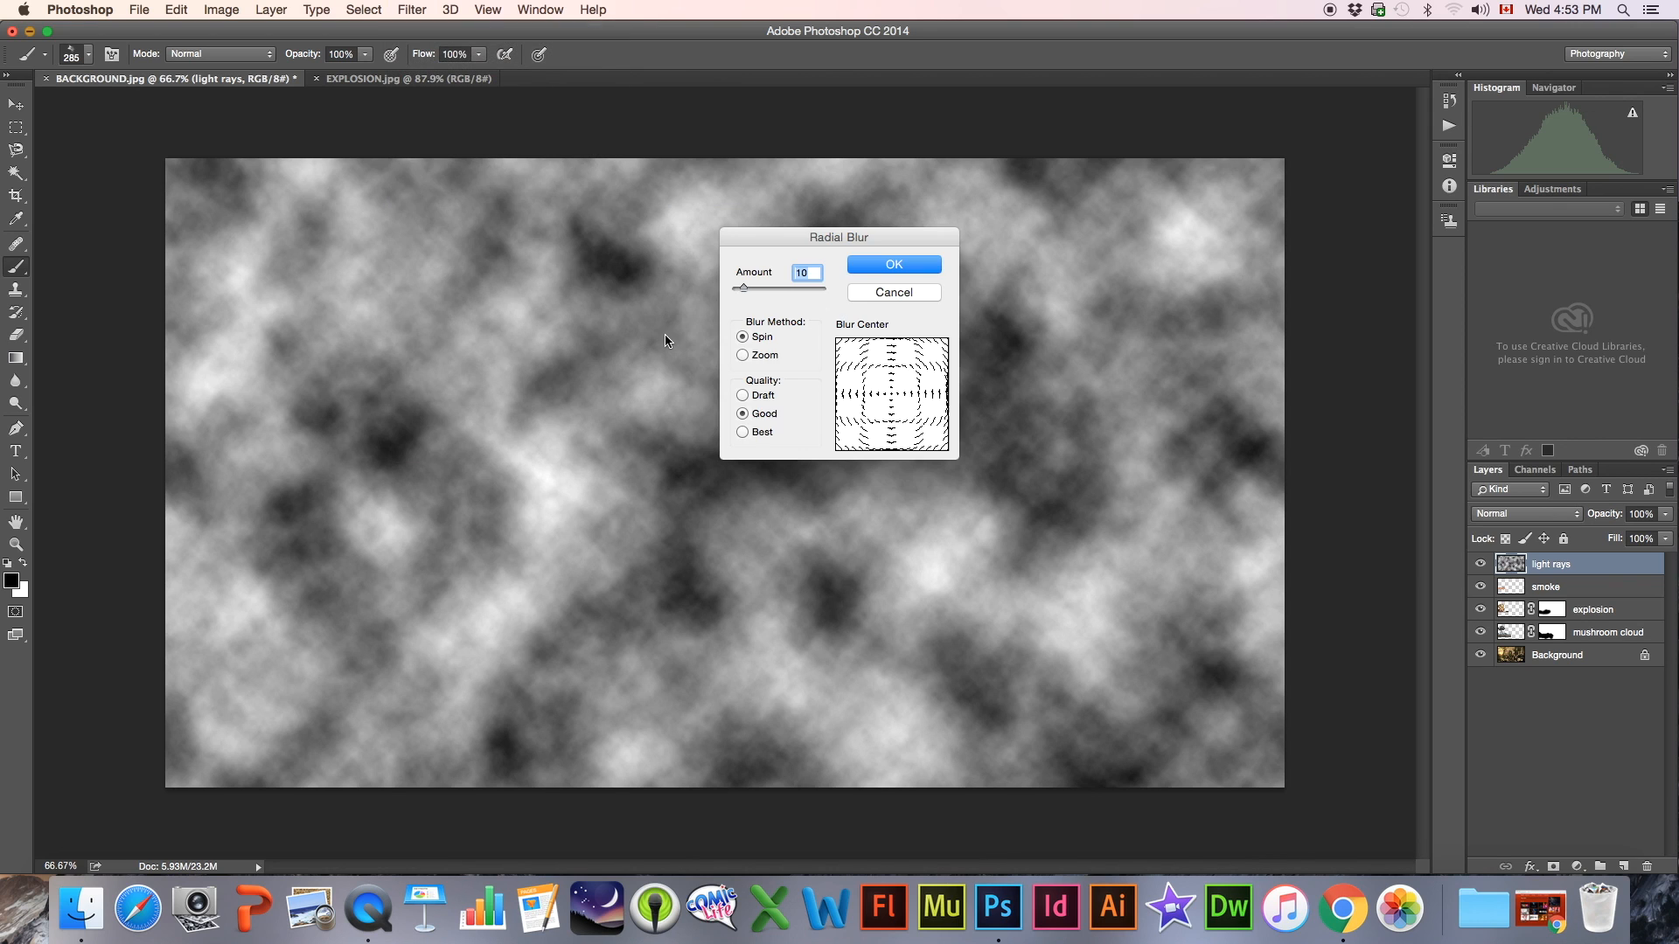
pyautogui.click(742, 354)
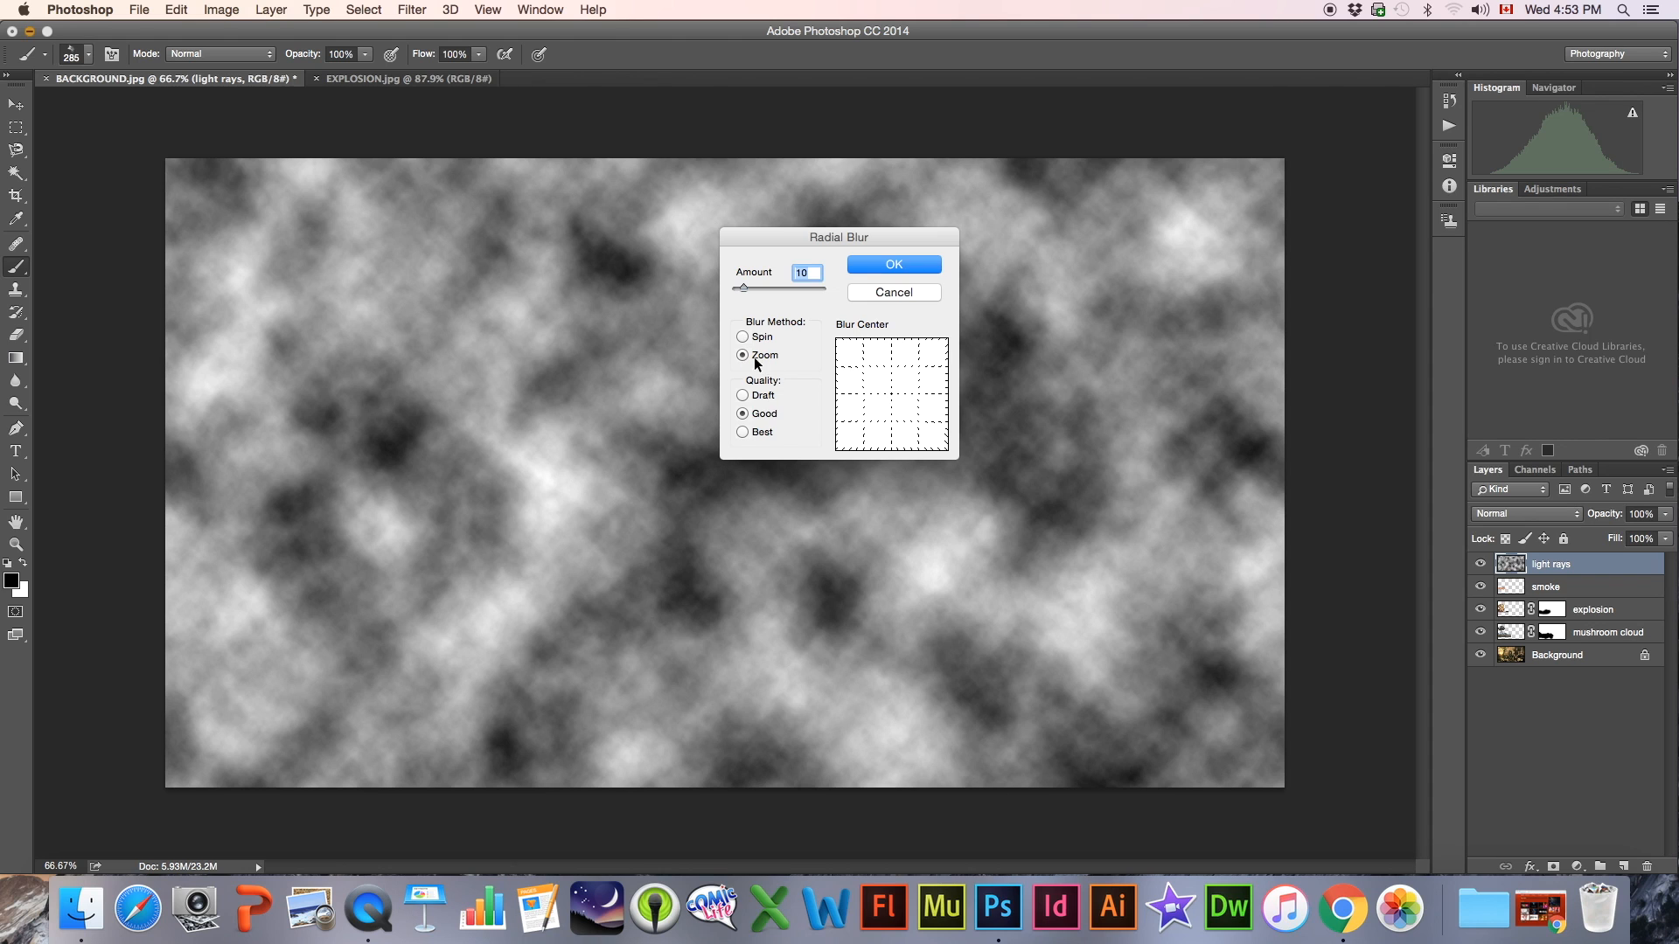
pyautogui.moveTo(895, 390); pyautogui.dragTo(852, 397)
pyautogui.moveTo(741, 285); pyautogui.dragTo(808, 298)
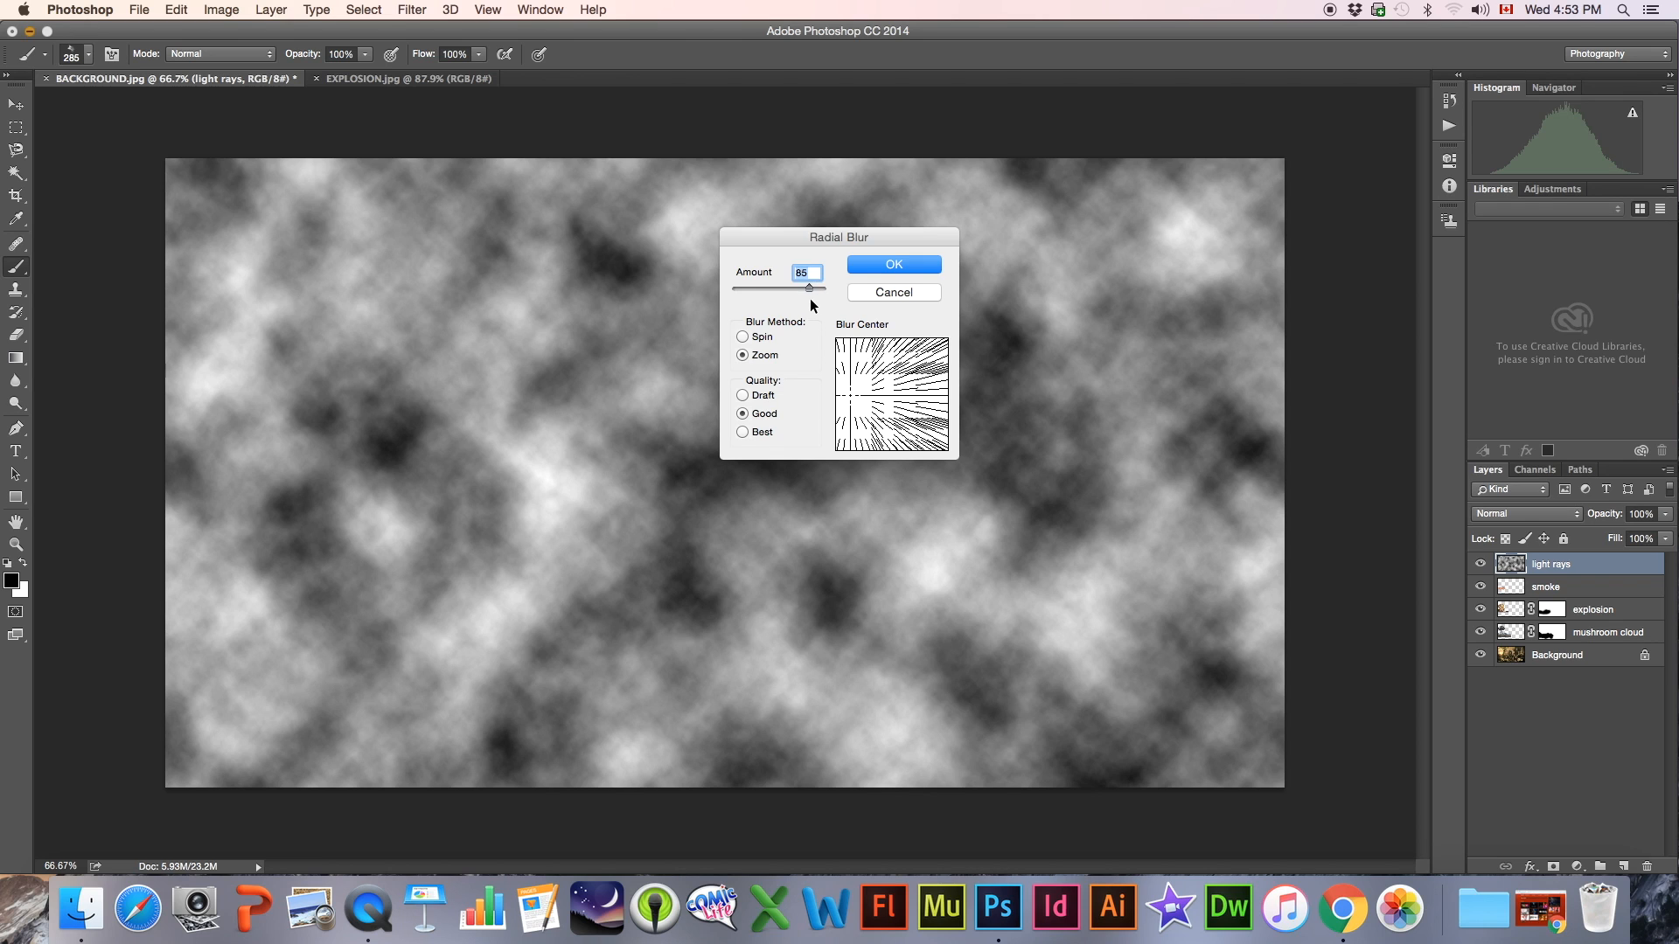
pyautogui.click(904, 262)
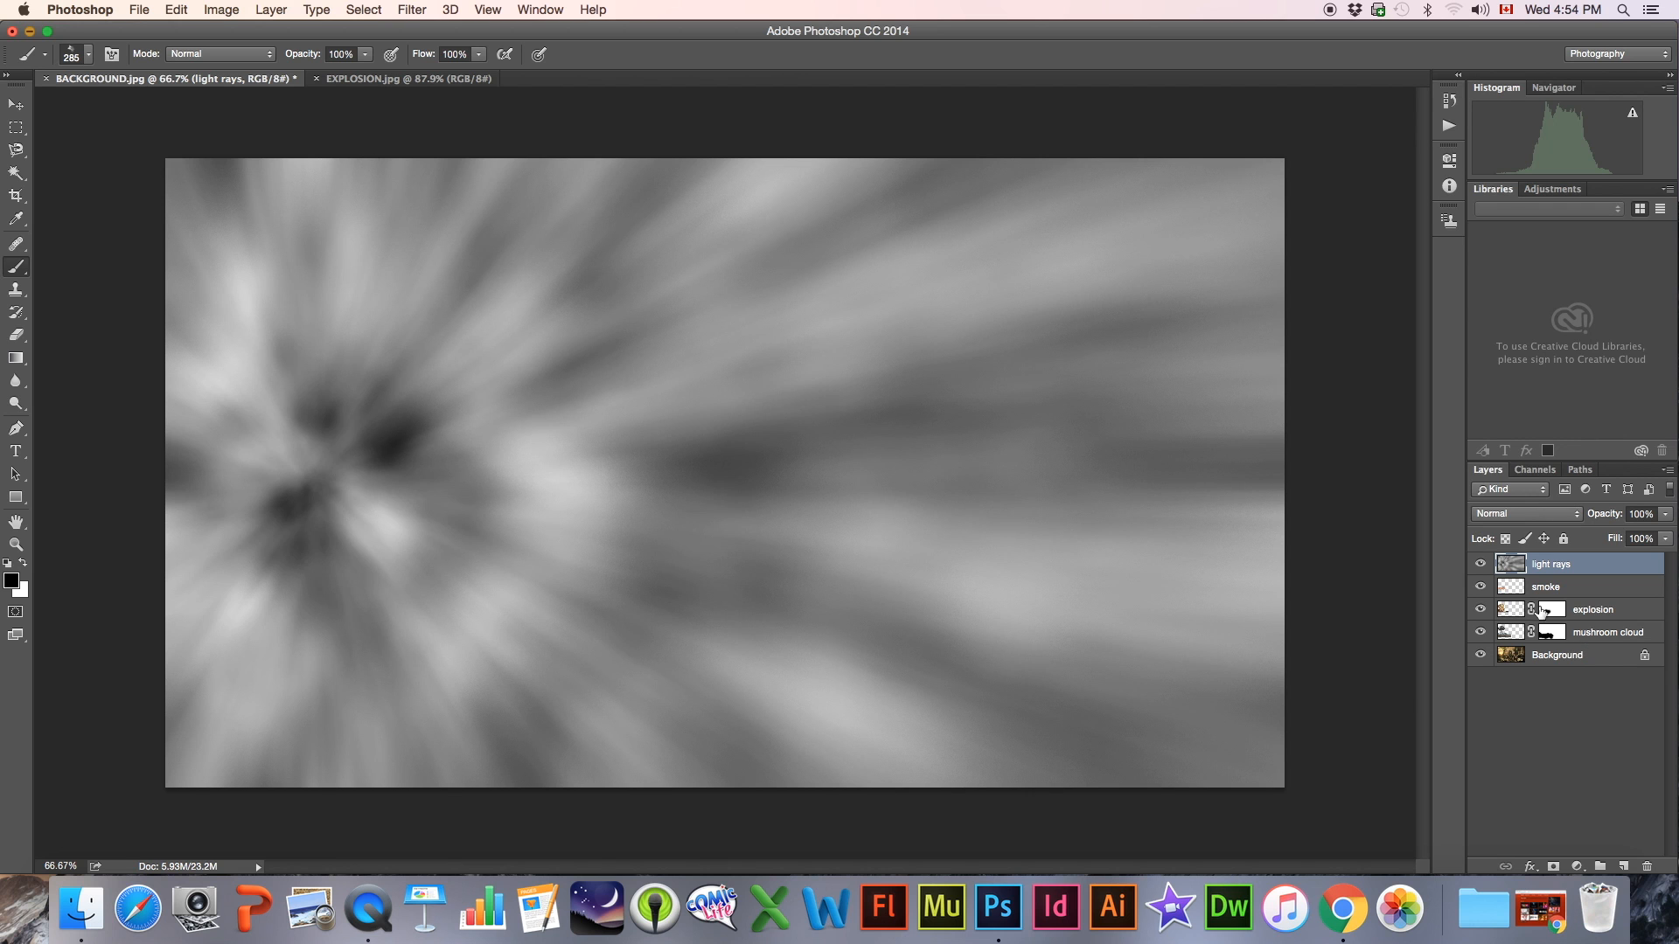
pyautogui.click(1480, 565)
pyautogui.click(1480, 565)
pyautogui.click(1479, 565)
pyautogui.click(1479, 565)
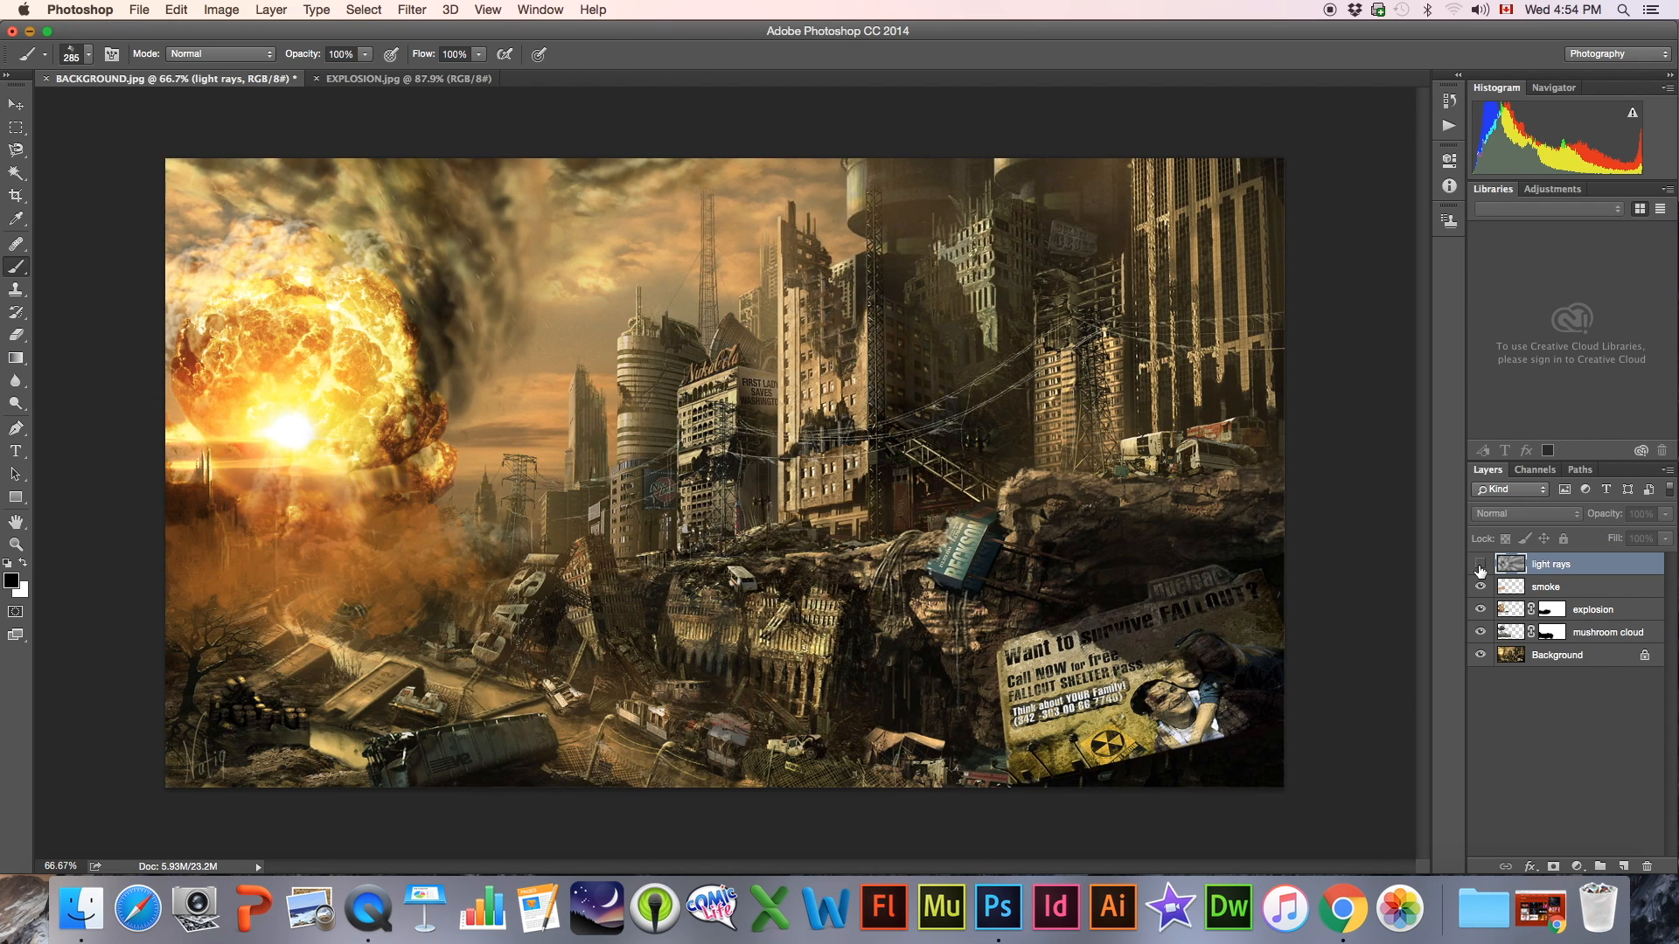
pyautogui.click(1479, 565)
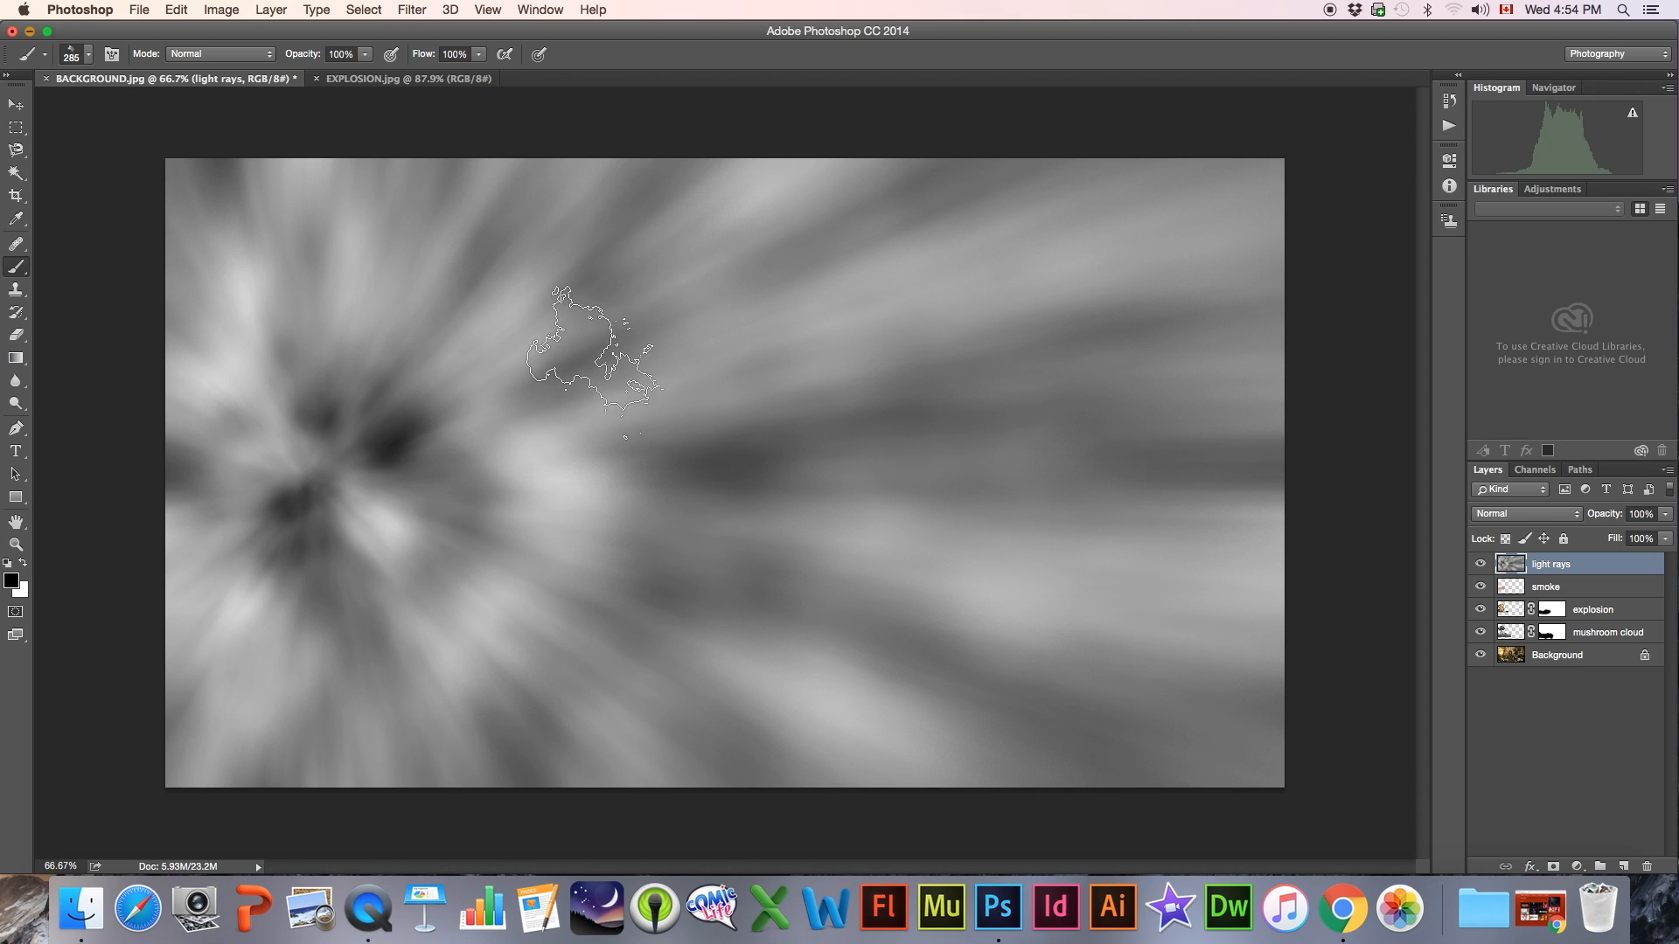
# Render a 35mm Prime lens flare at 125% brightness on the centre of the blurred rays
pyautogui.click(413, 10)
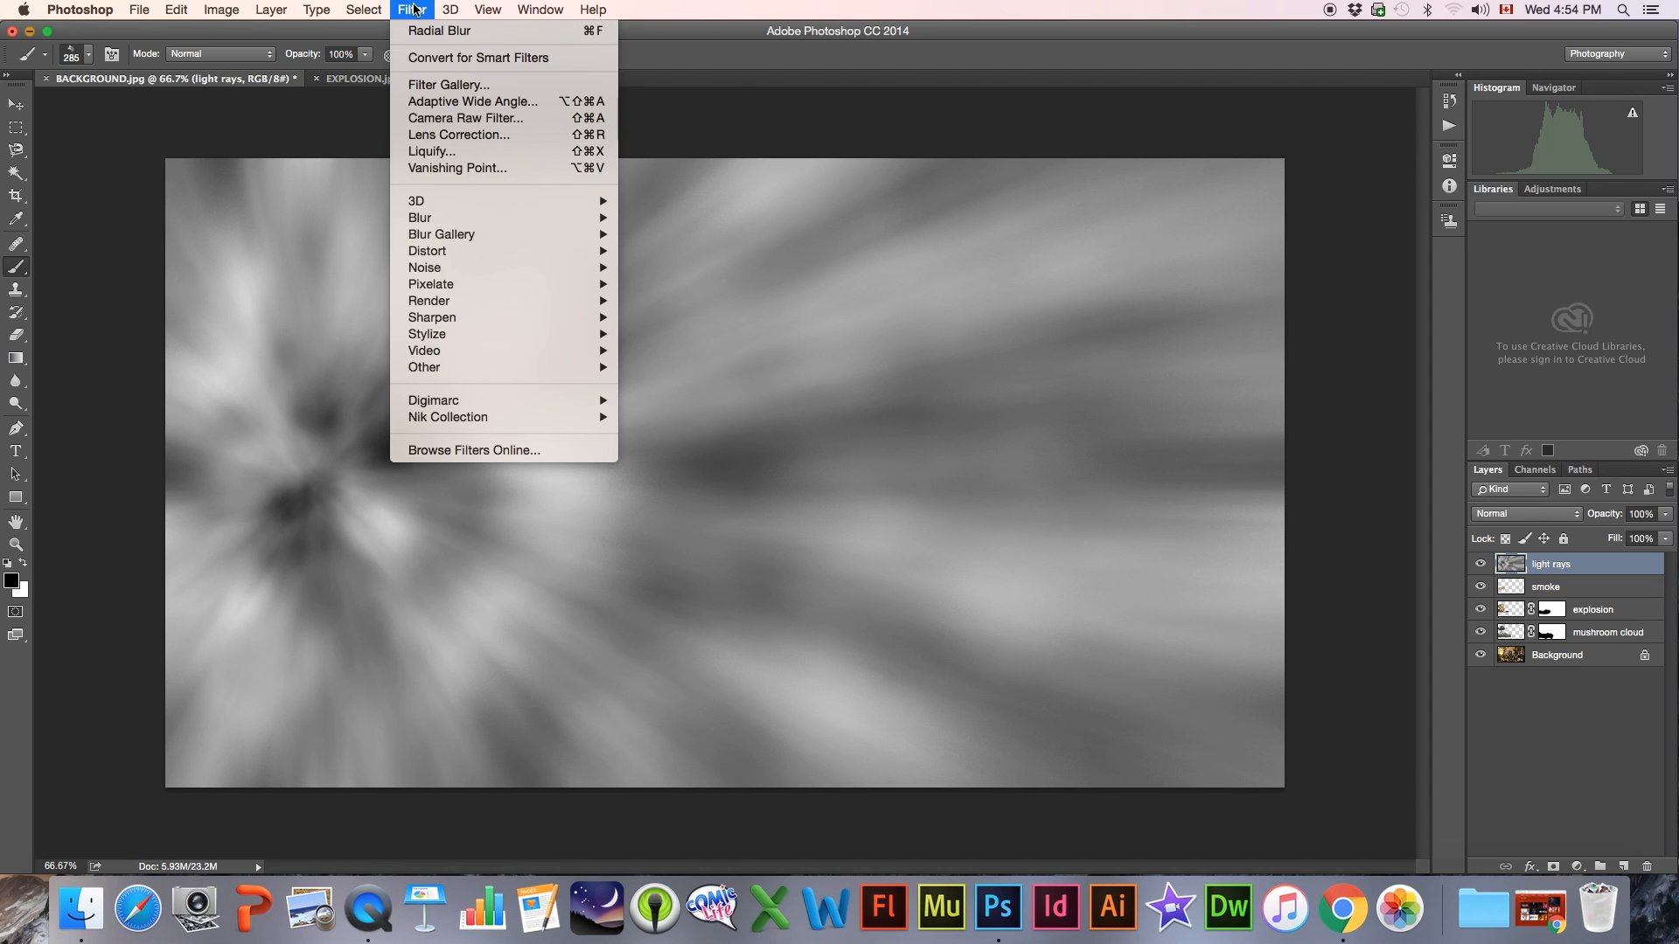
pyautogui.moveTo(435, 307)
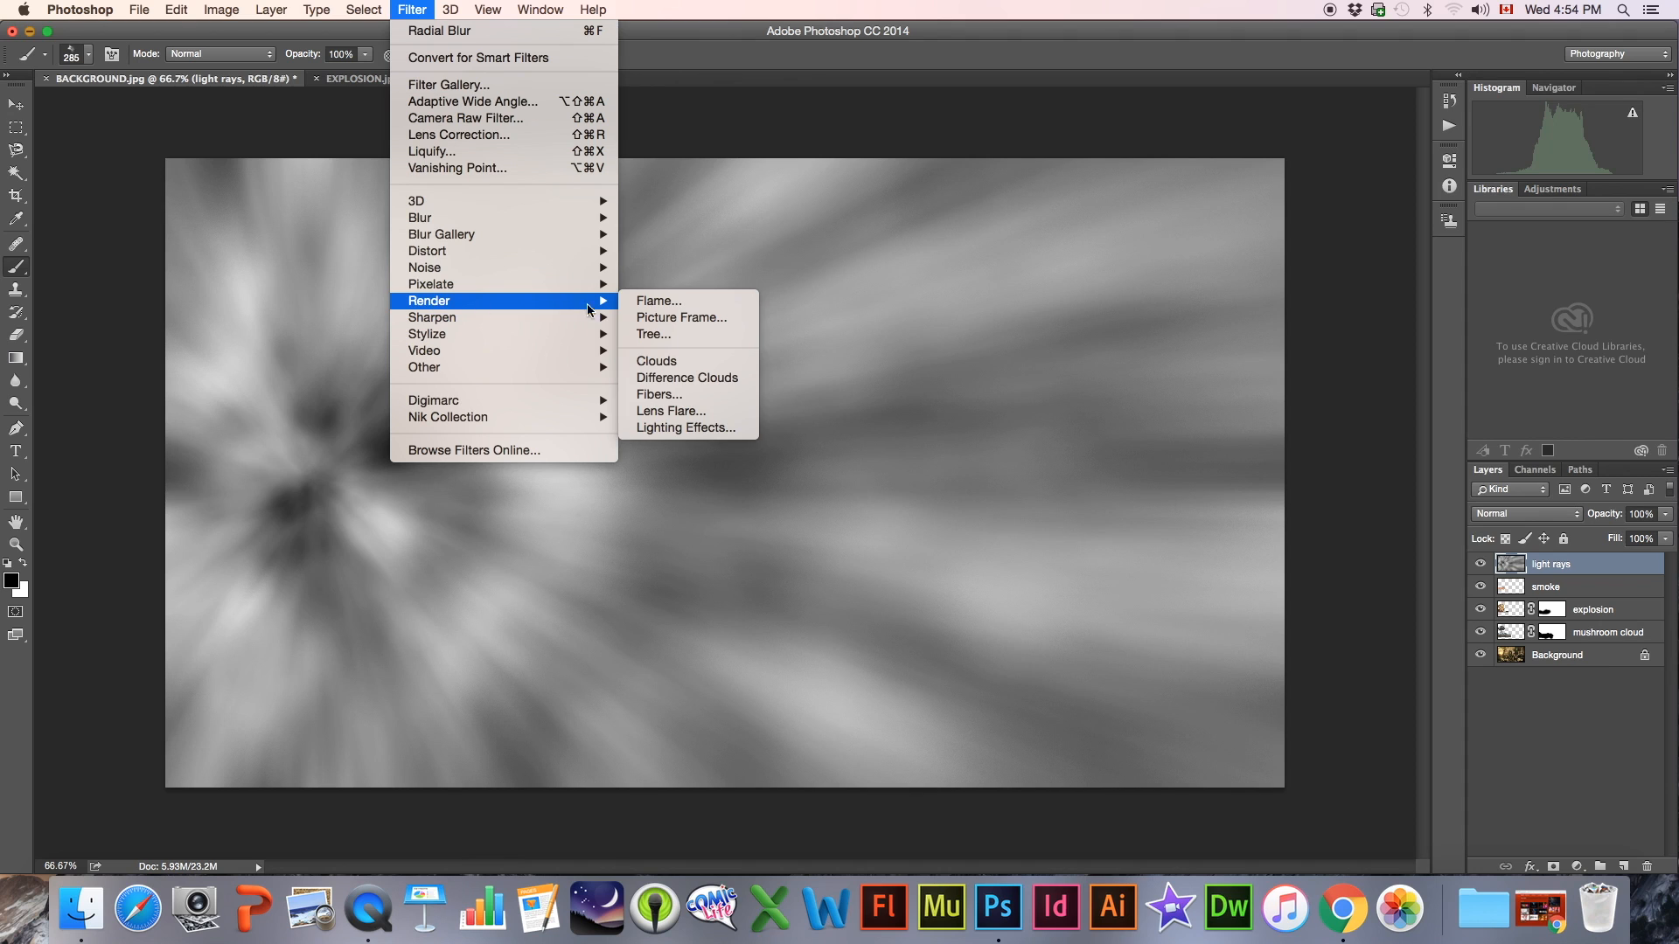
pyautogui.click(670, 414)
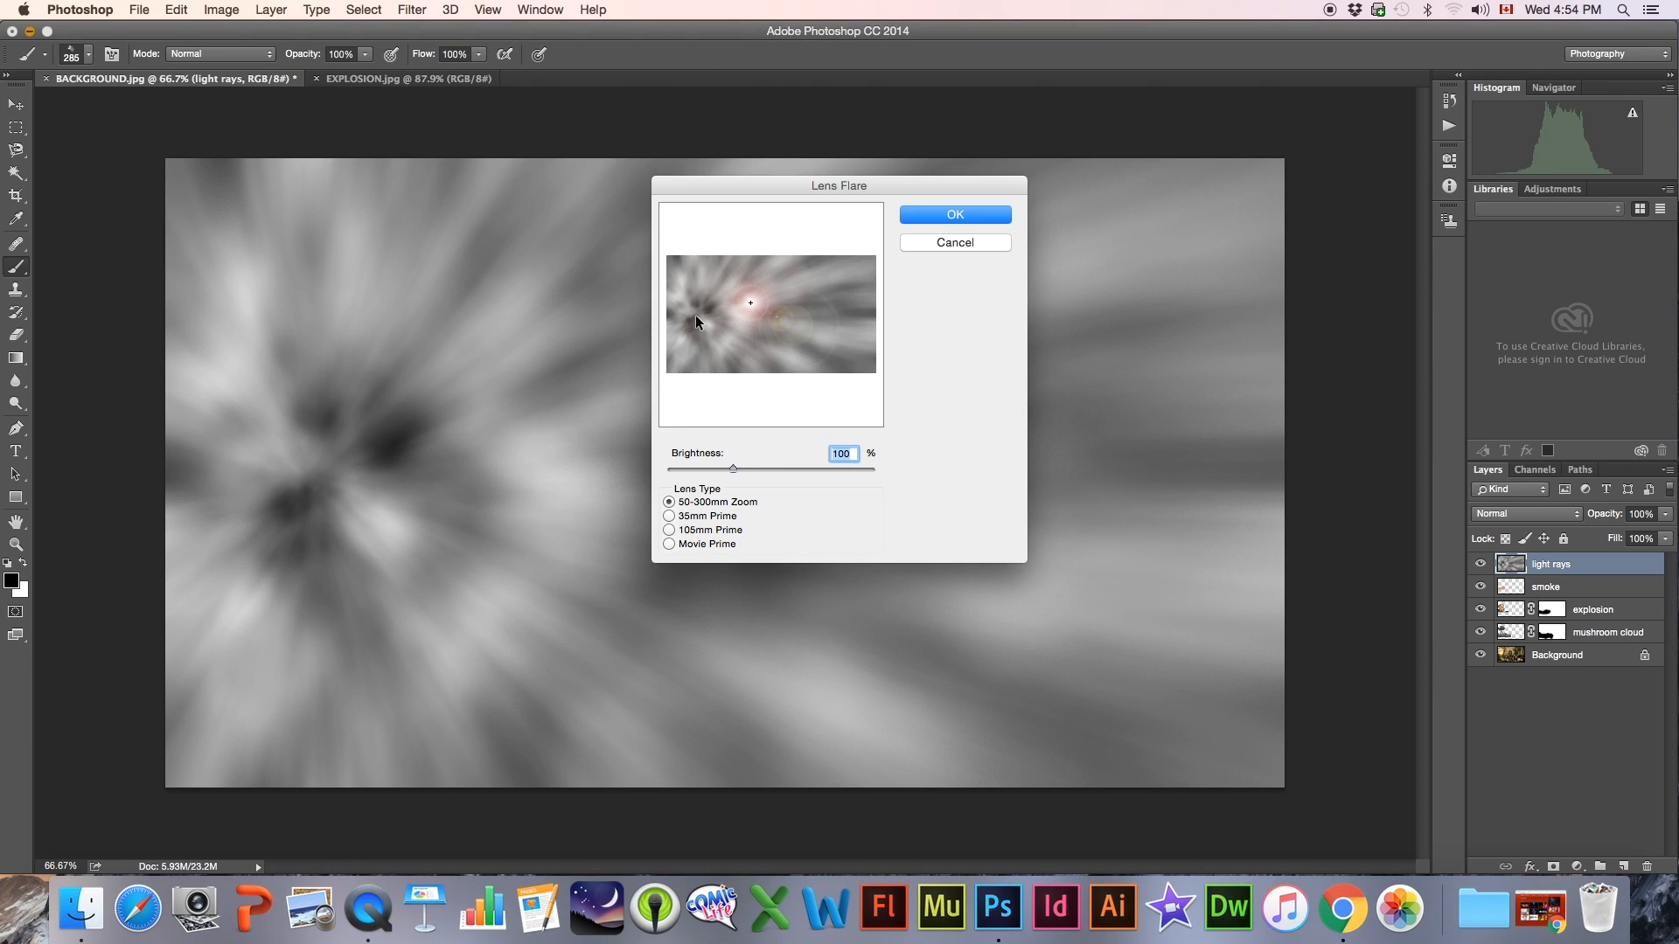
pyautogui.click(694, 316)
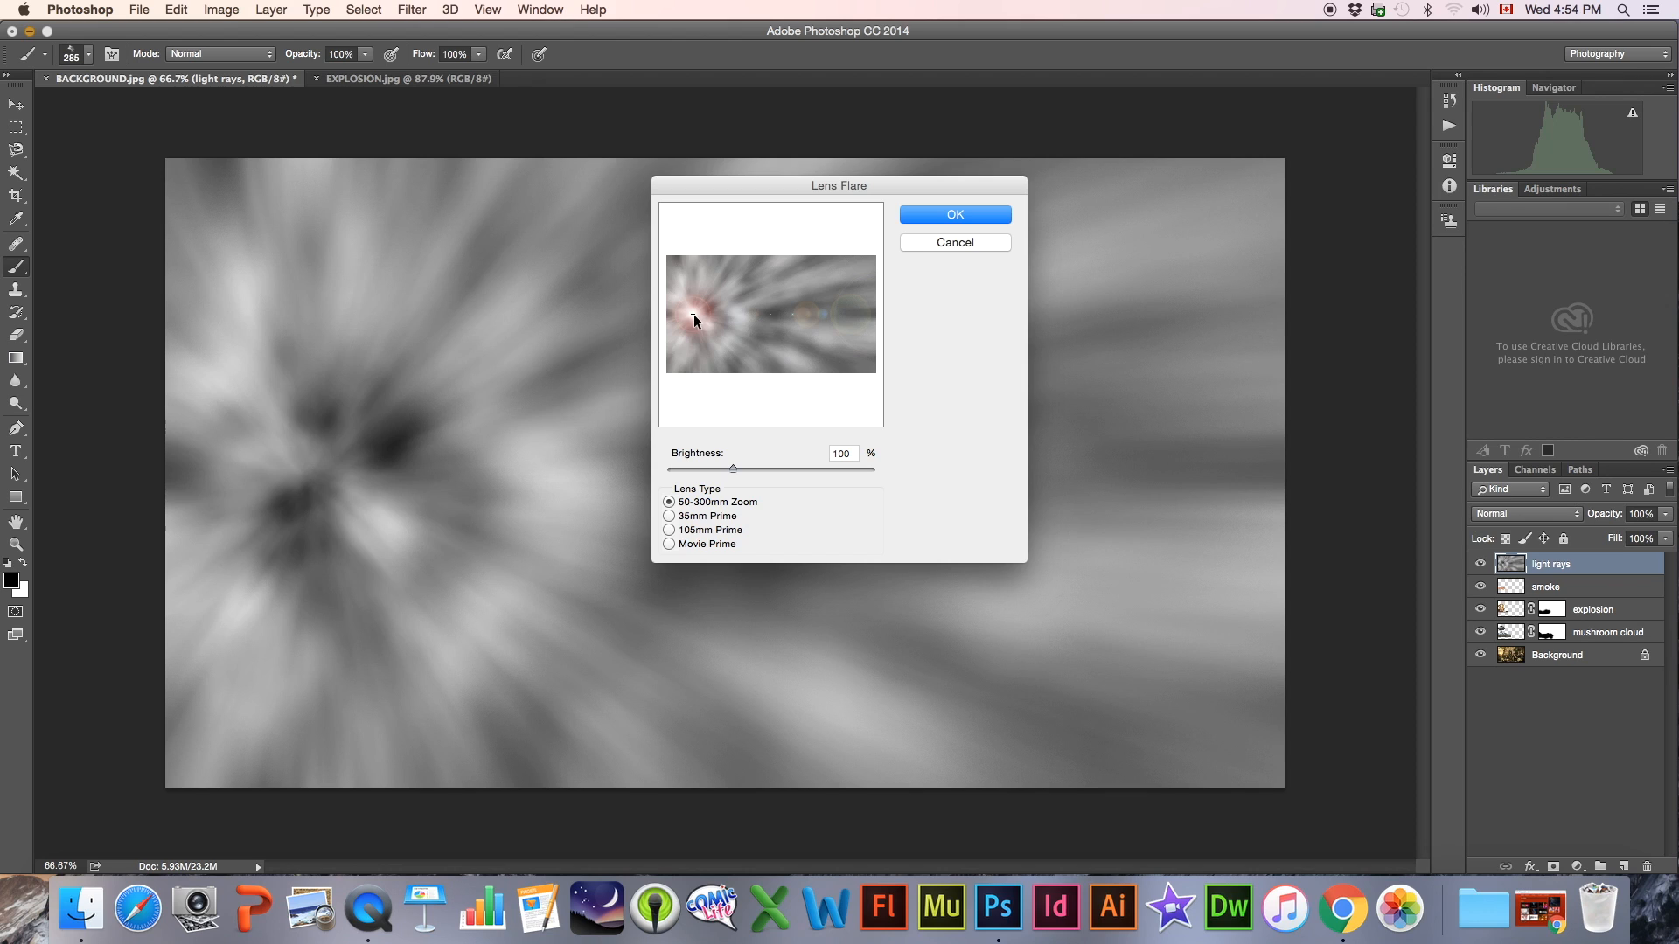
pyautogui.click(696, 314)
pyautogui.click(669, 517)
pyautogui.click(670, 539)
pyautogui.click(670, 516)
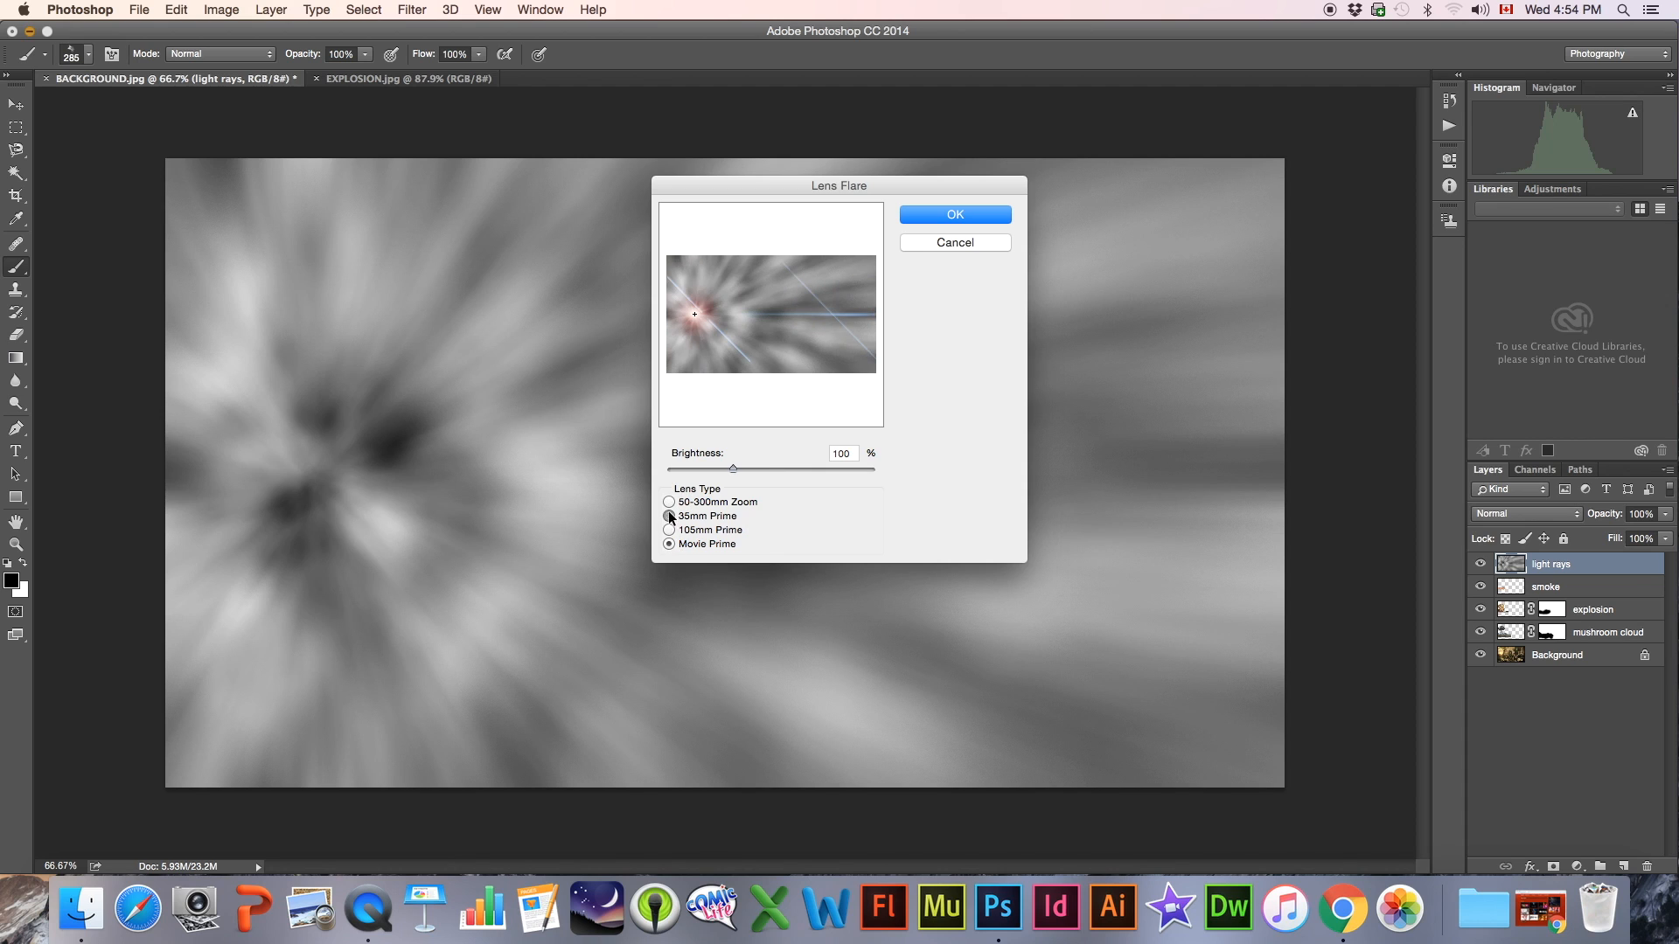
pyautogui.moveTo(732, 470); pyautogui.dragTo(748, 471)
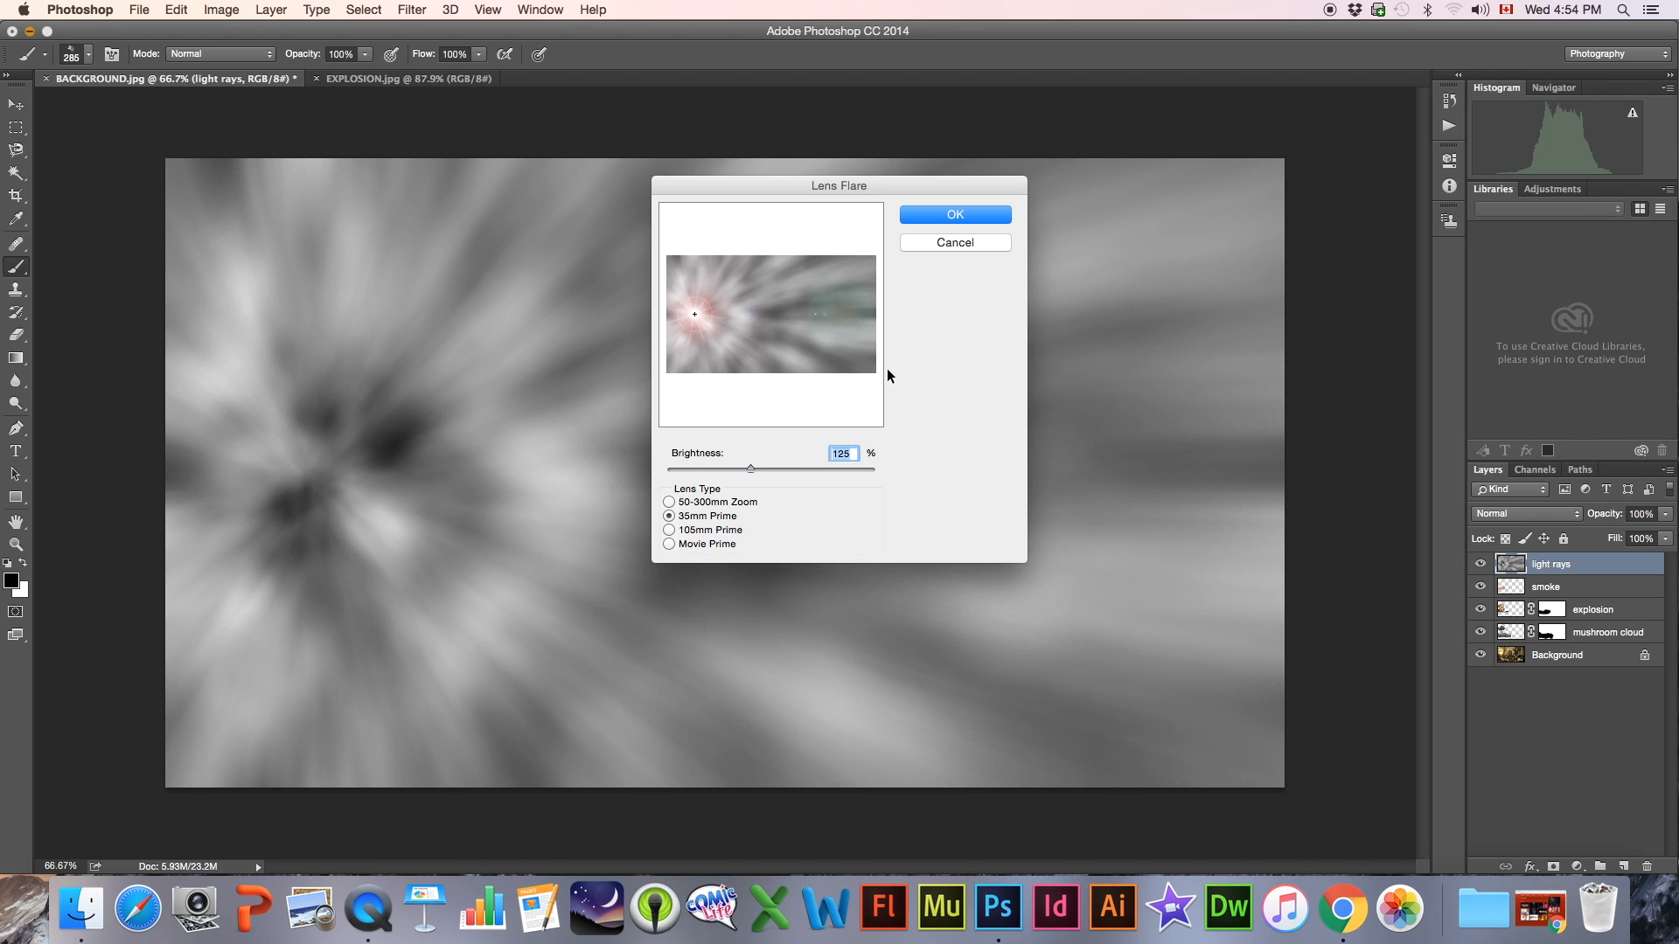
pyautogui.click(946, 213)
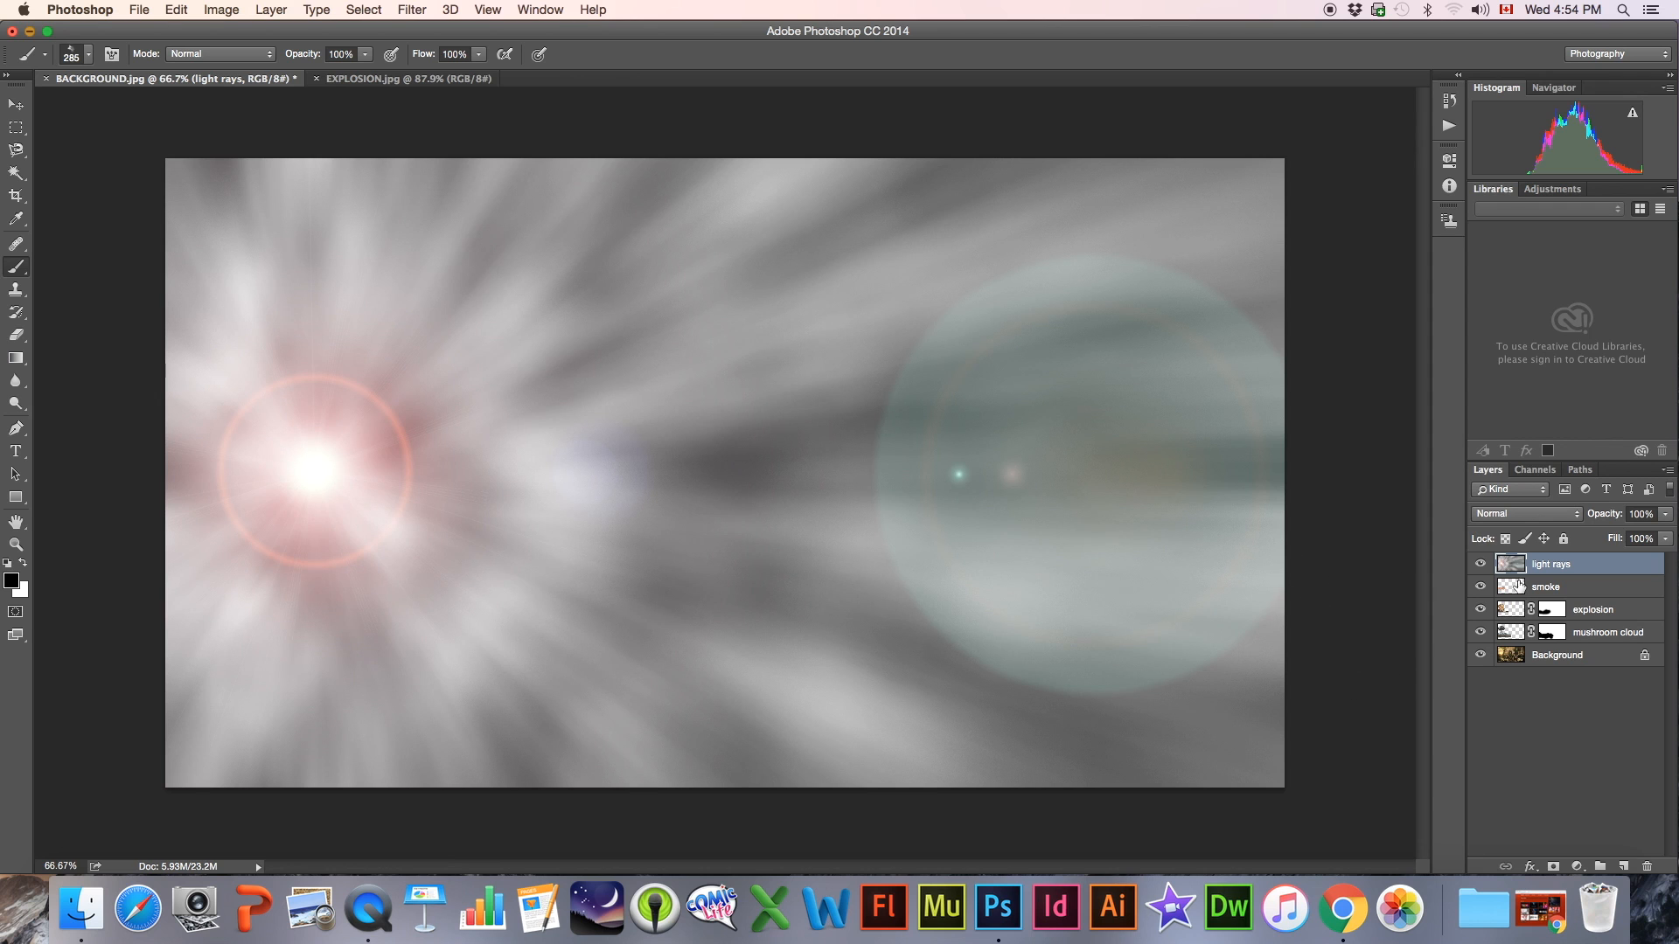
pyautogui.click(1480, 564)
pyautogui.click(1479, 565)
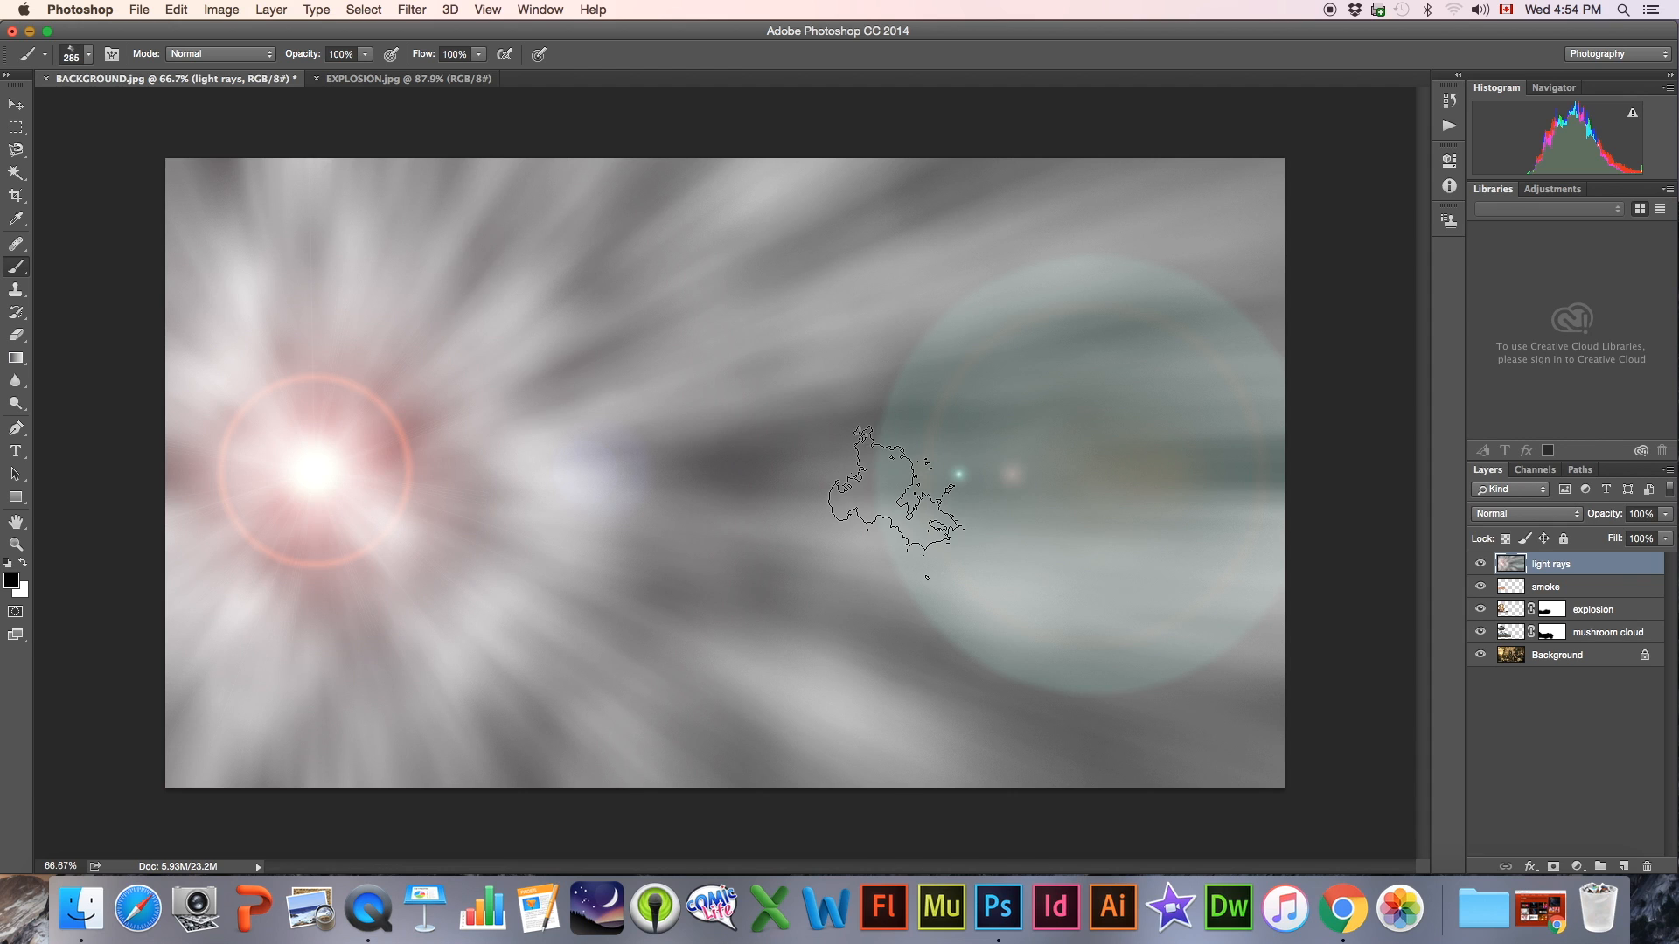
# Try the Overlay blend mode on the light rays layer and compare the image with and without it
pyautogui.click(1481, 564)
pyautogui.click(1480, 564)
pyautogui.click(1506, 515)
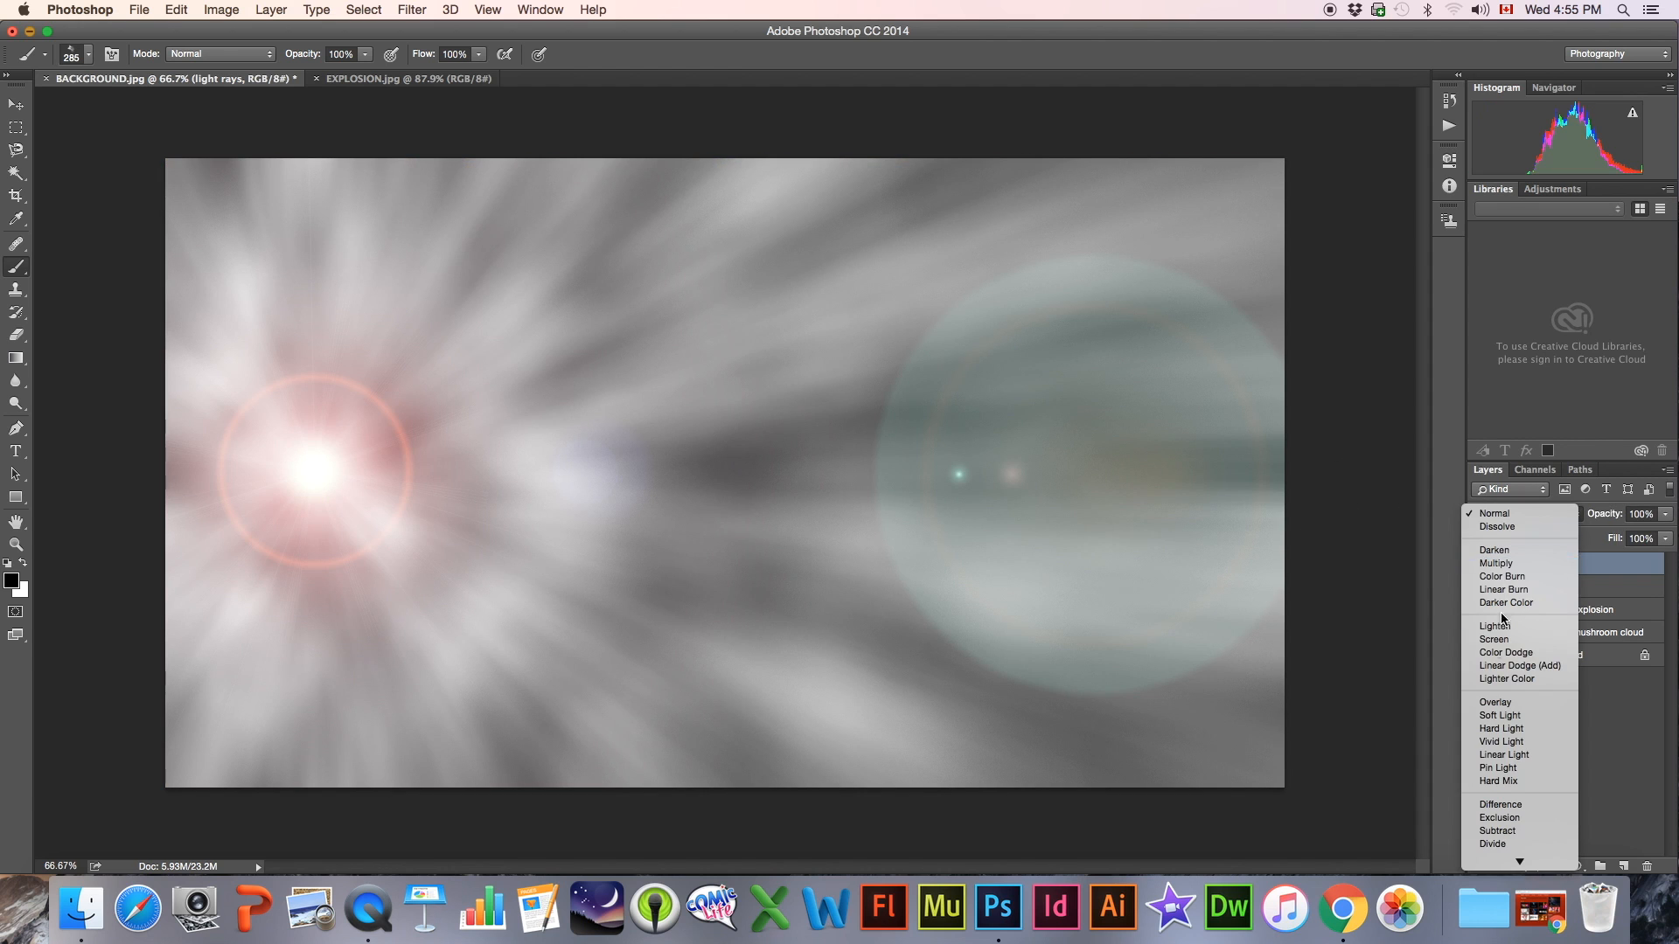
pyautogui.click(1497, 704)
pyautogui.click(1480, 564)
pyautogui.click(1480, 564)
pyautogui.click(1481, 564)
pyautogui.click(1480, 564)
pyautogui.click(1480, 564)
pyautogui.click(1481, 564)
pyautogui.click(1481, 564)
pyautogui.click(1481, 564)
pyautogui.click(1480, 564)
pyautogui.click(1480, 564)
pyautogui.click(1481, 564)
pyautogui.click(1481, 564)
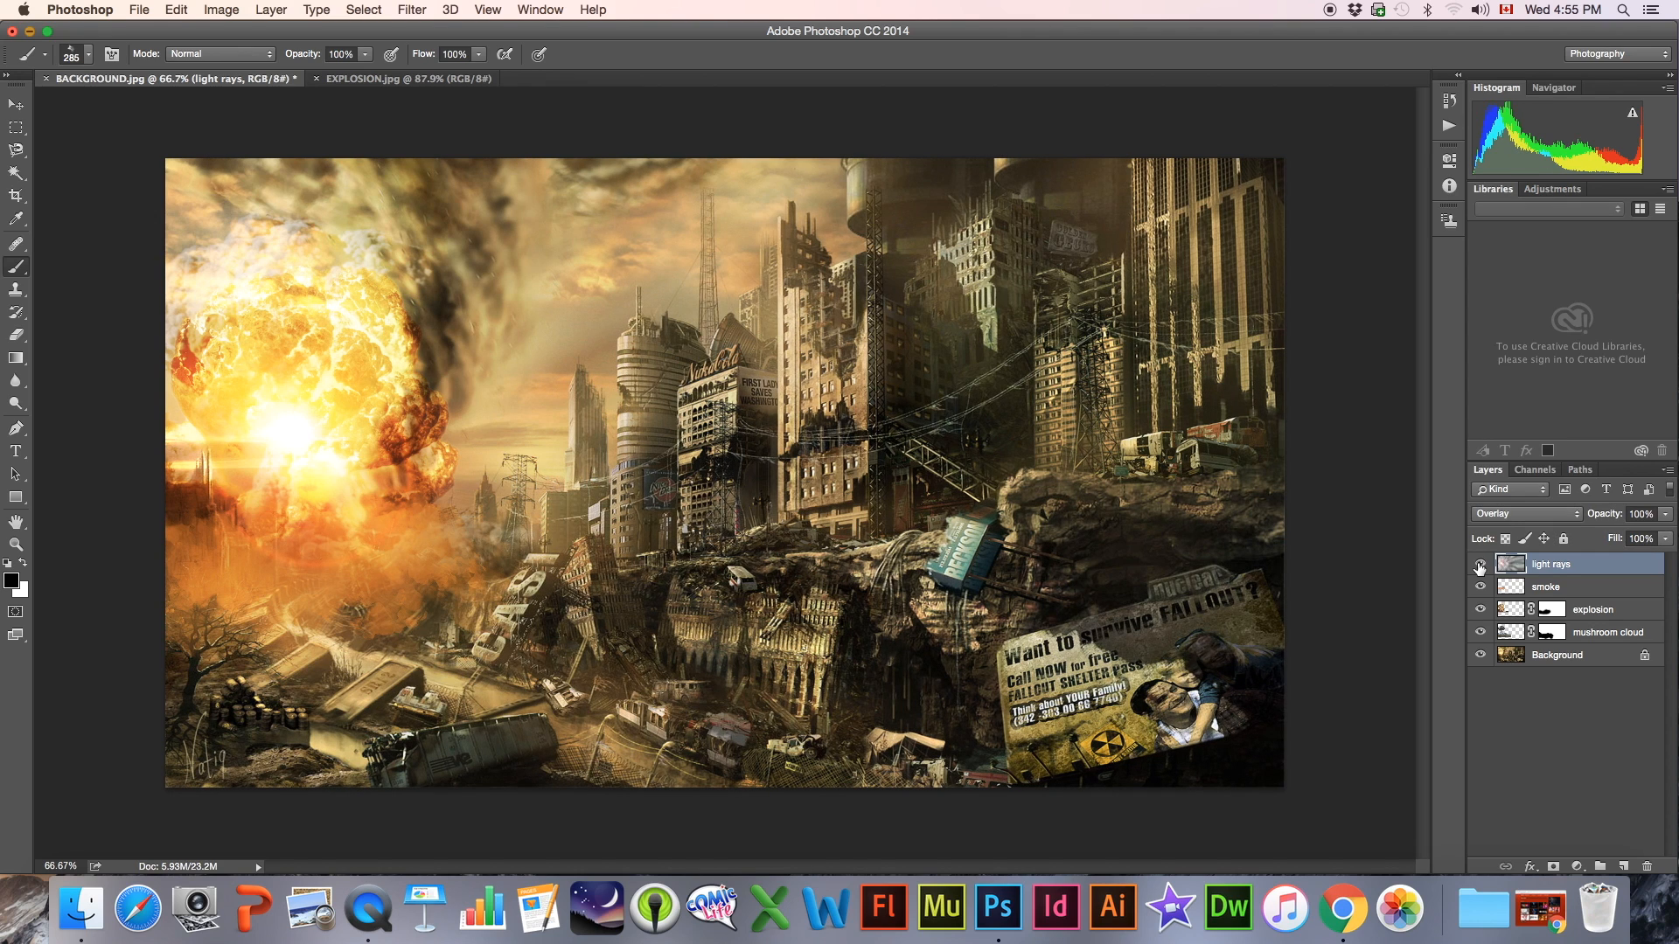
# Try Soft Light and Hard Light on the light rays layer, then settle on Vivid Light and compare the effect
pyautogui.click(1506, 516)
pyautogui.click(1512, 527)
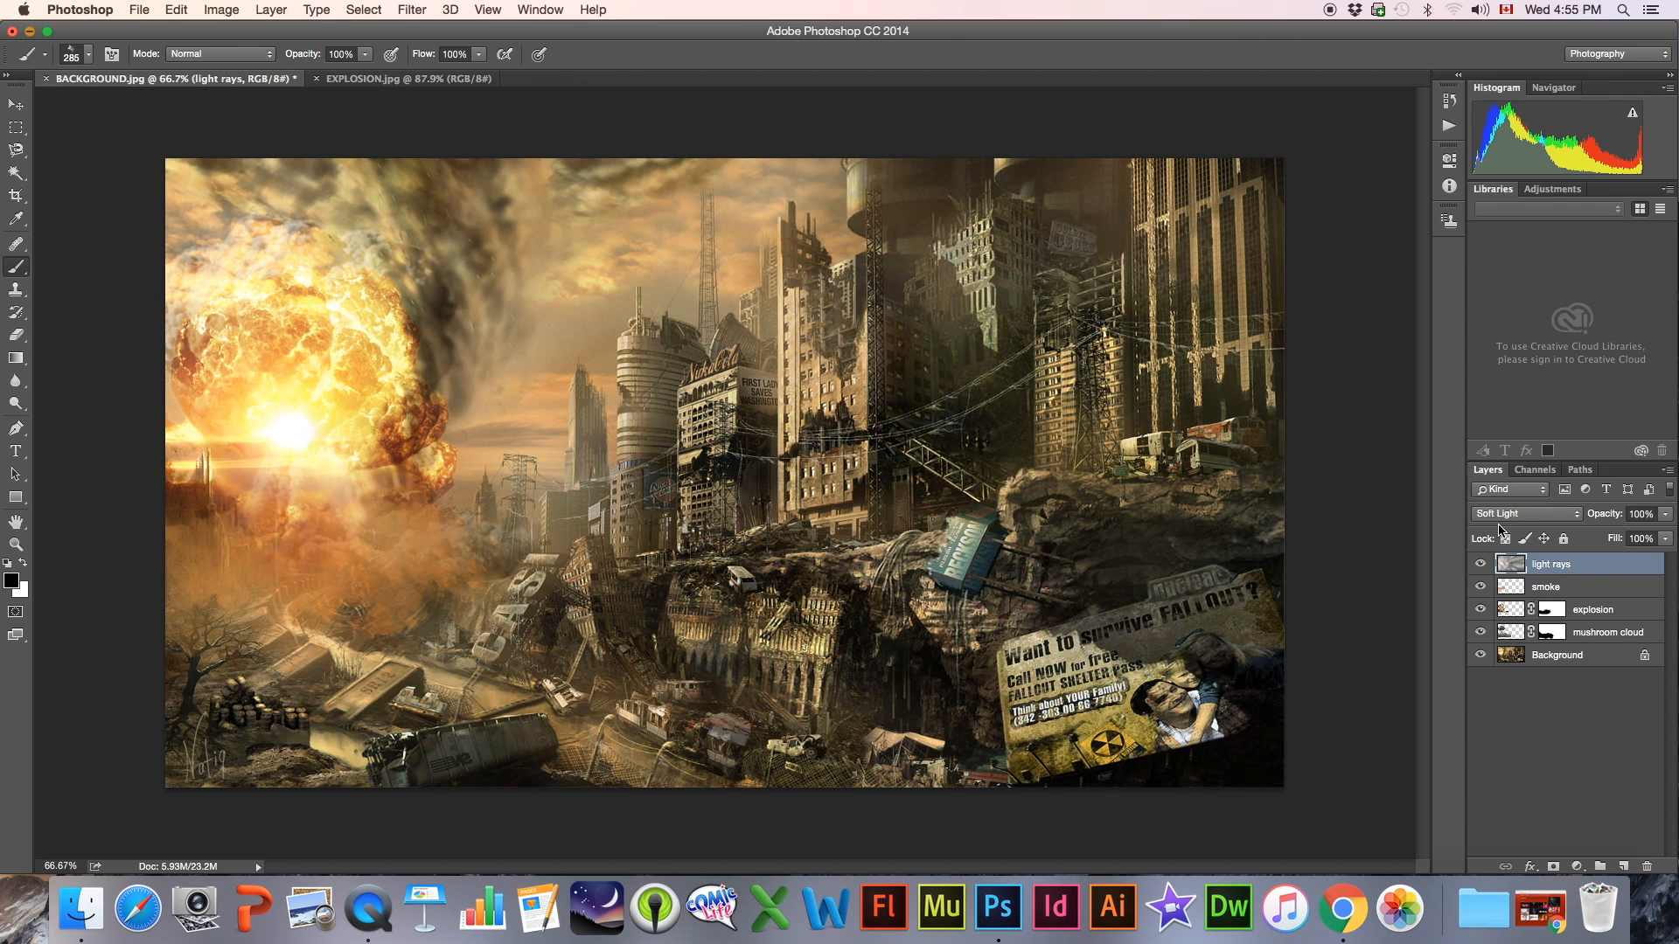
pyautogui.click(1502, 516)
pyautogui.click(1500, 528)
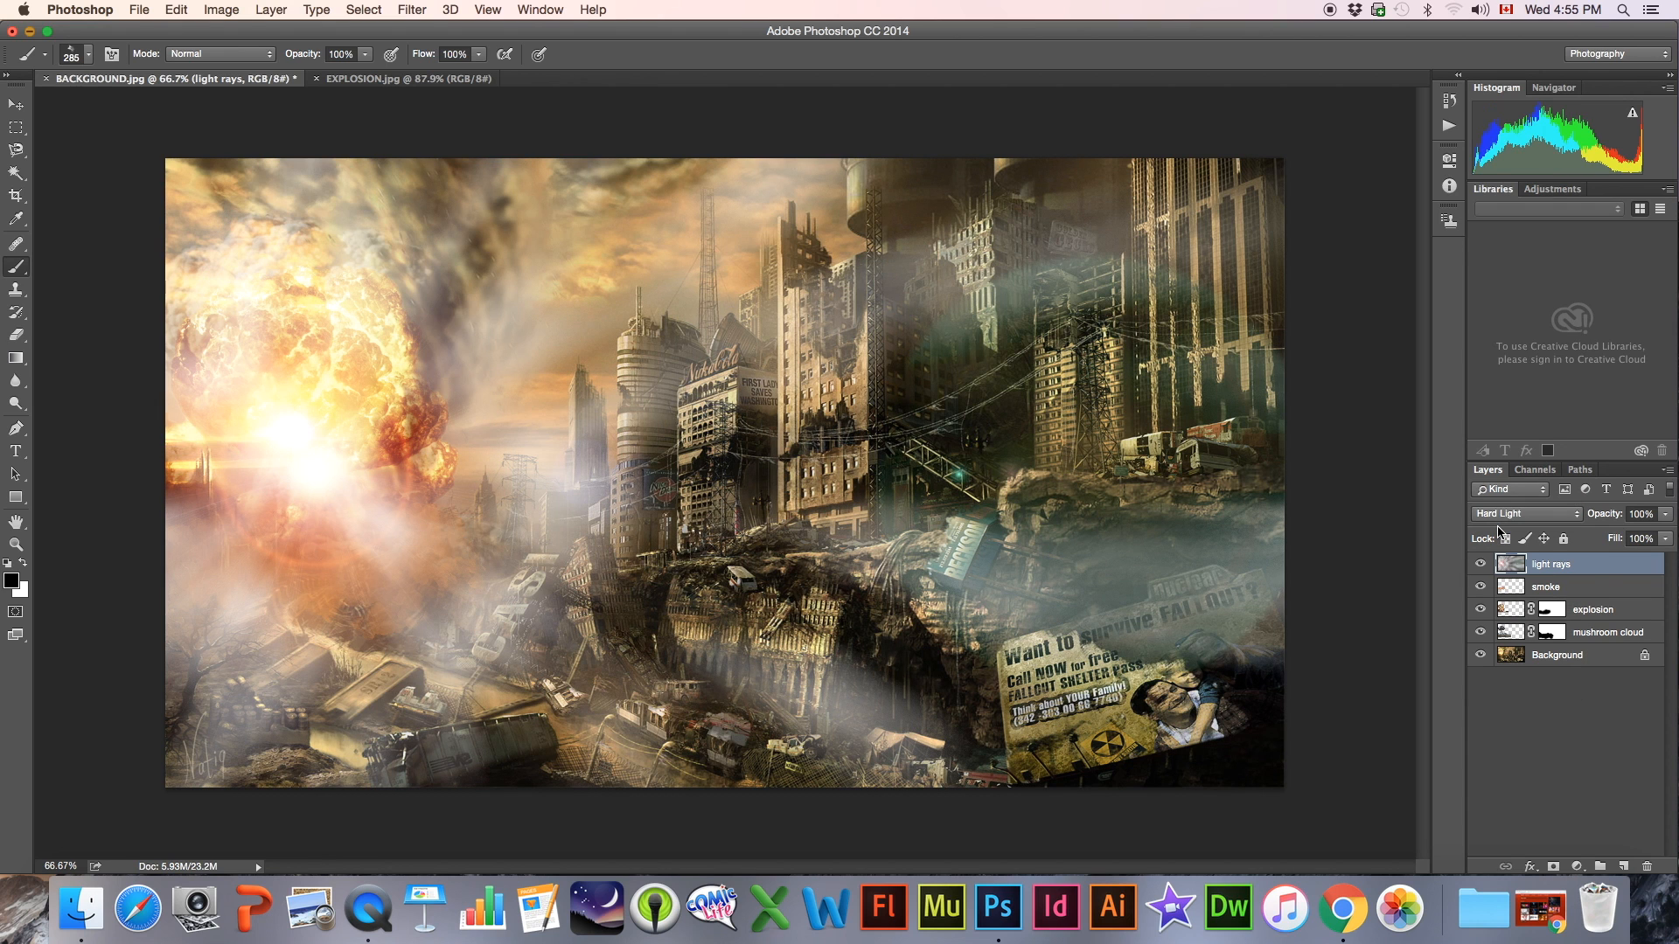
pyautogui.click(1499, 516)
pyautogui.click(1498, 528)
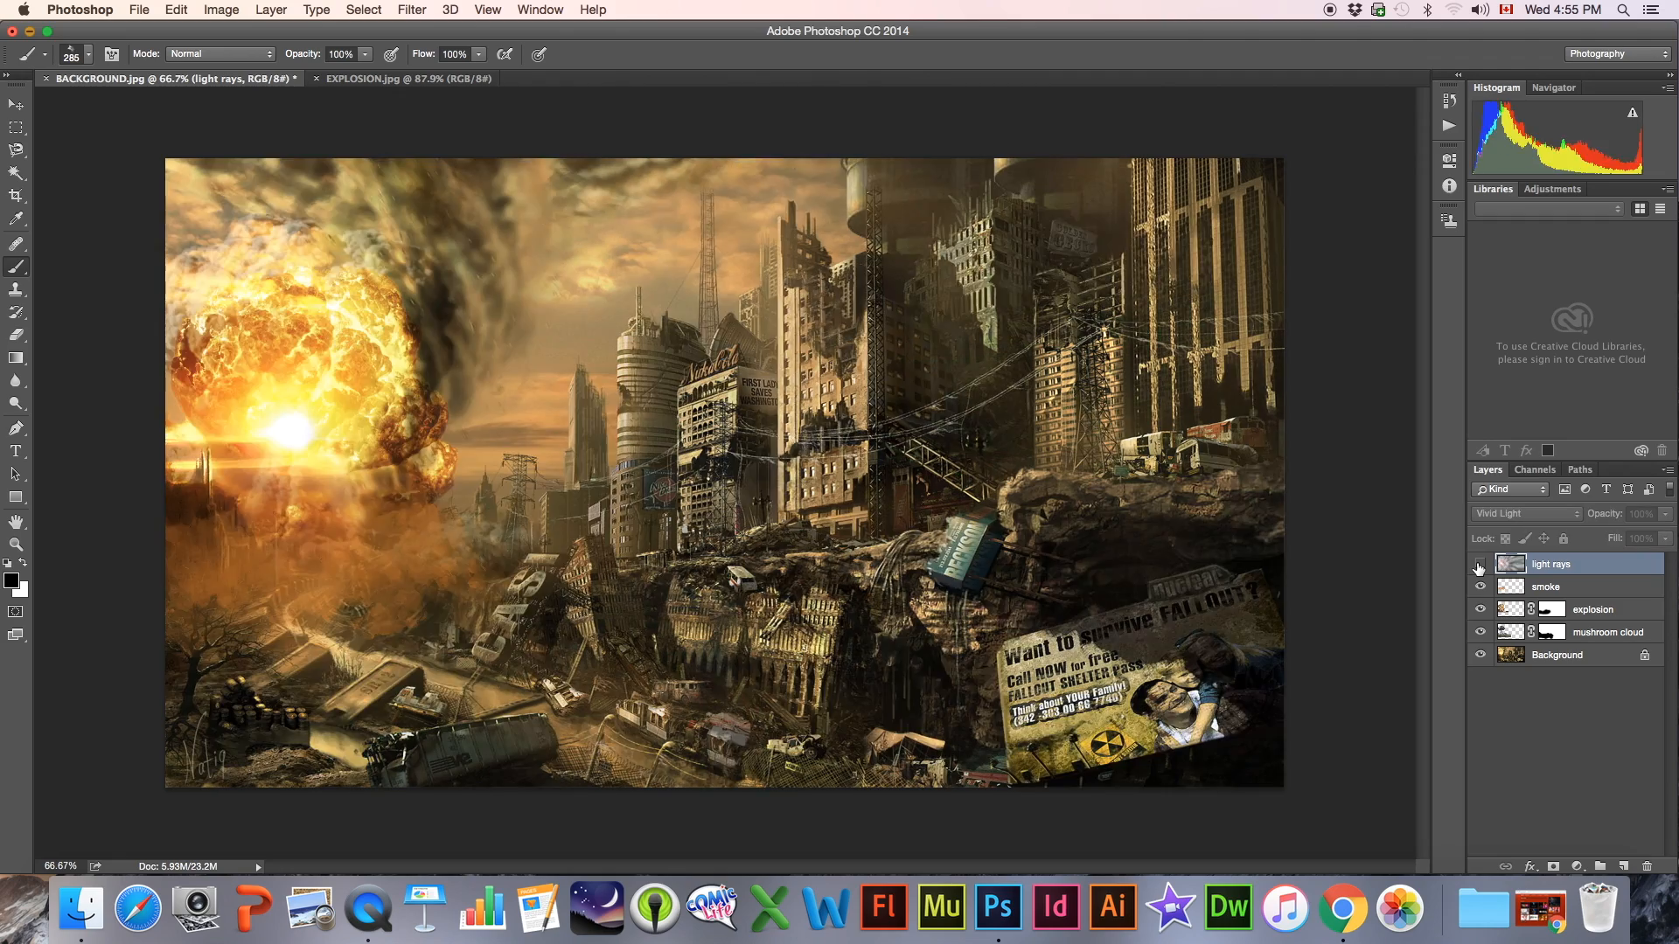
pyautogui.click(1479, 564)
pyautogui.click(1480, 564)
pyautogui.click(1479, 564)
pyautogui.click(1480, 564)
pyautogui.click(1479, 564)
pyautogui.click(1480, 564)
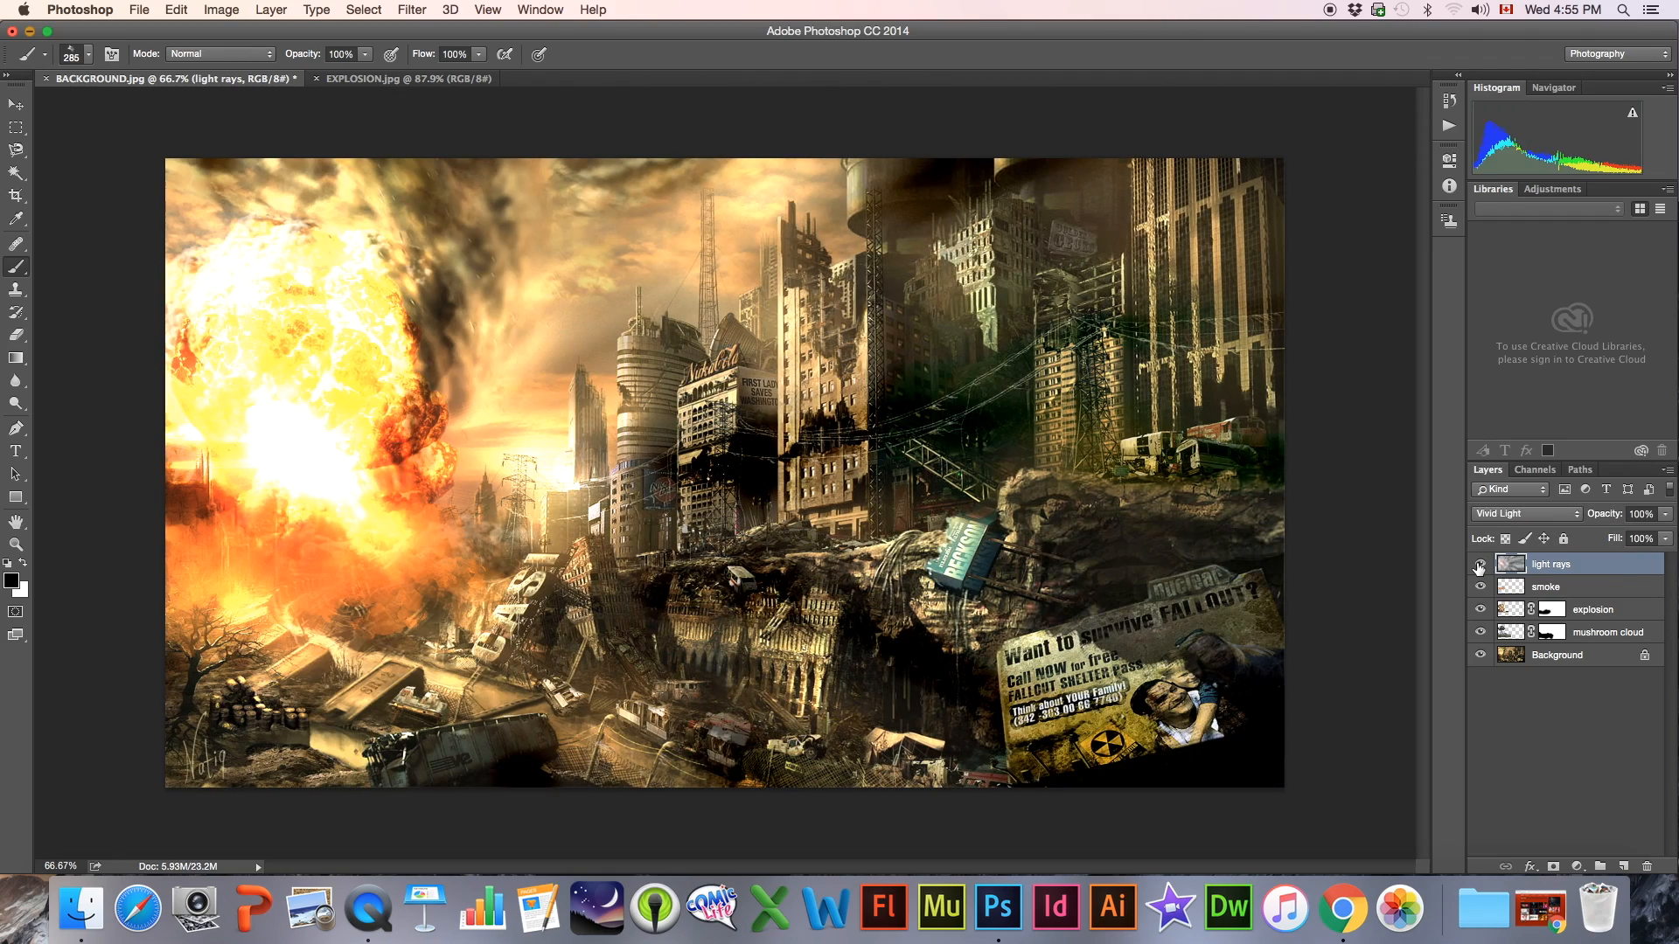
pyautogui.click(1480, 564)
pyautogui.click(1479, 564)
# Lower the light rays layer's opacity to 55% and compare the image with and without the layer
pyautogui.click(1666, 514)
pyautogui.moveTo(1669, 537); pyautogui.dragTo(1630, 537)
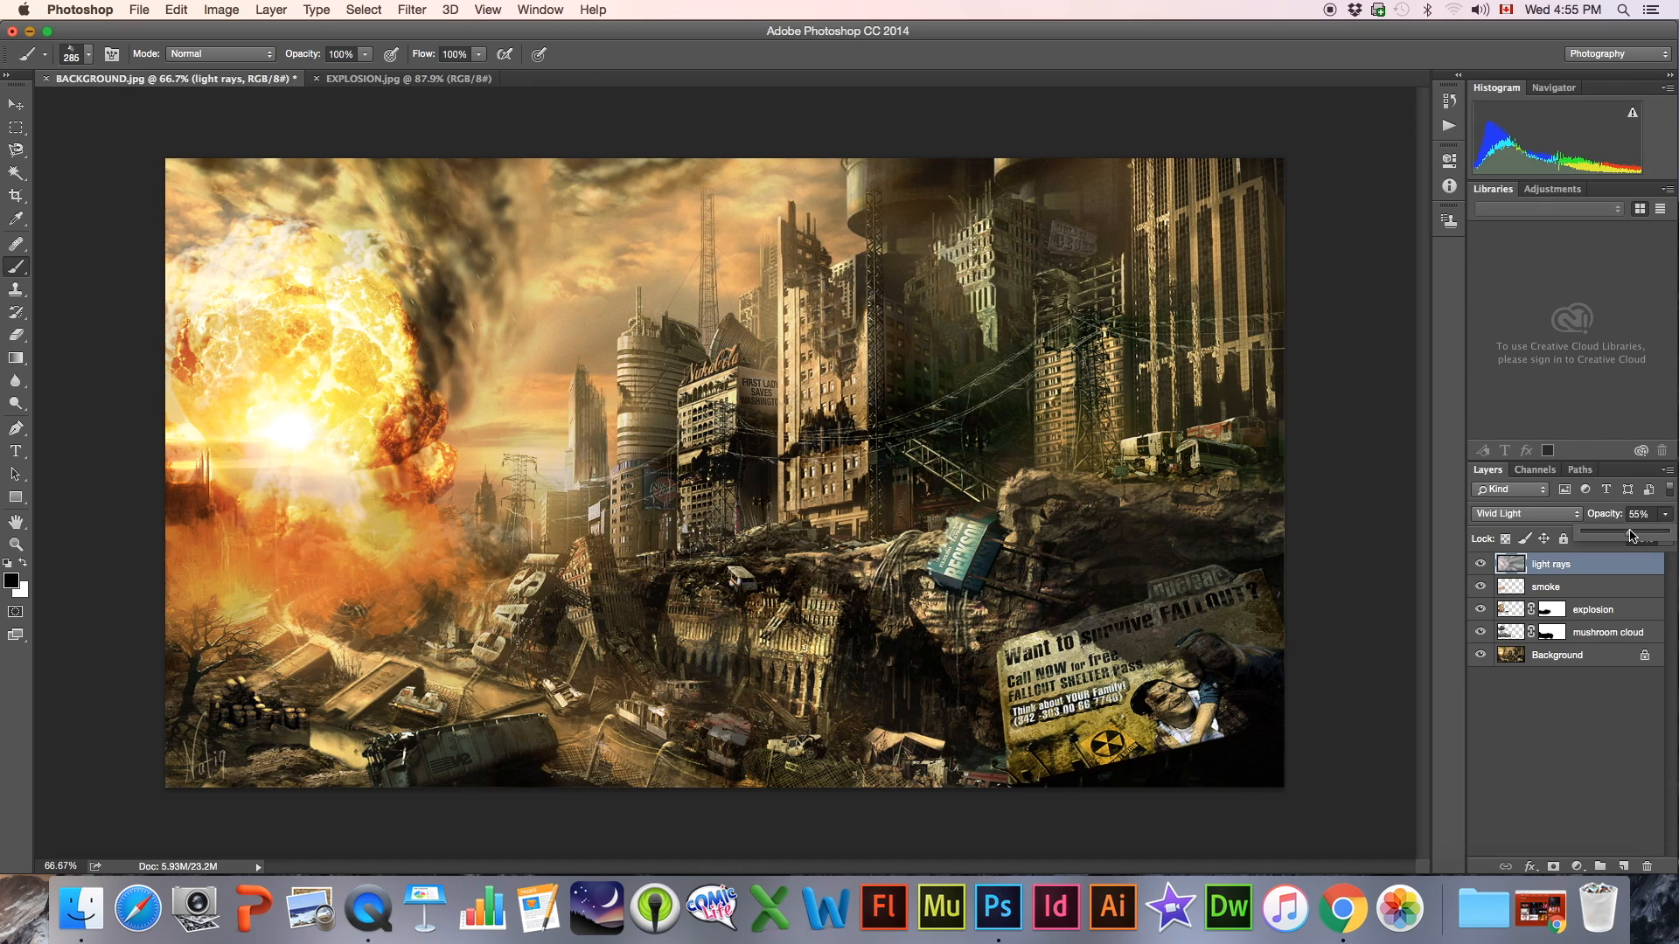
pyautogui.click(1480, 565)
pyautogui.click(1480, 565)
pyautogui.click(1480, 565)
pyautogui.click(1481, 565)
pyautogui.click(1481, 565)
pyautogui.click(1480, 565)
pyautogui.click(1480, 565)
pyautogui.click(1481, 565)
pyautogui.click(1481, 565)
pyautogui.click(1481, 564)
pyautogui.click(1480, 565)
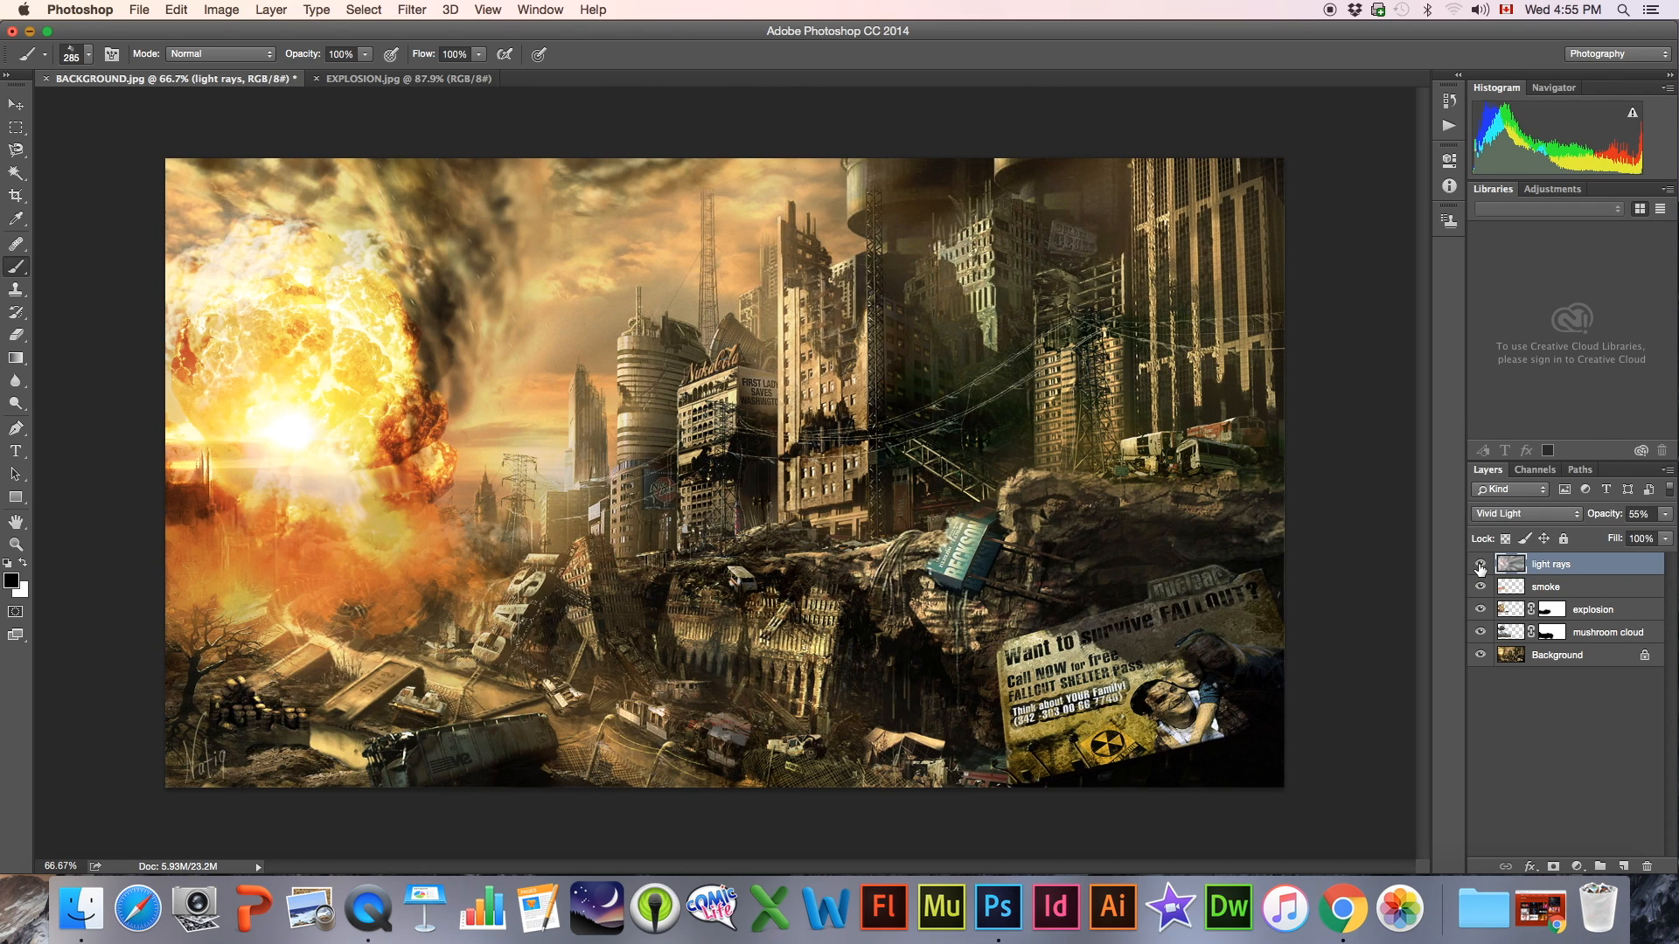
# Deselect all layers and examine how the light rays affect the whole scene with that layer shown and hidden
pyautogui.click(1535, 702)
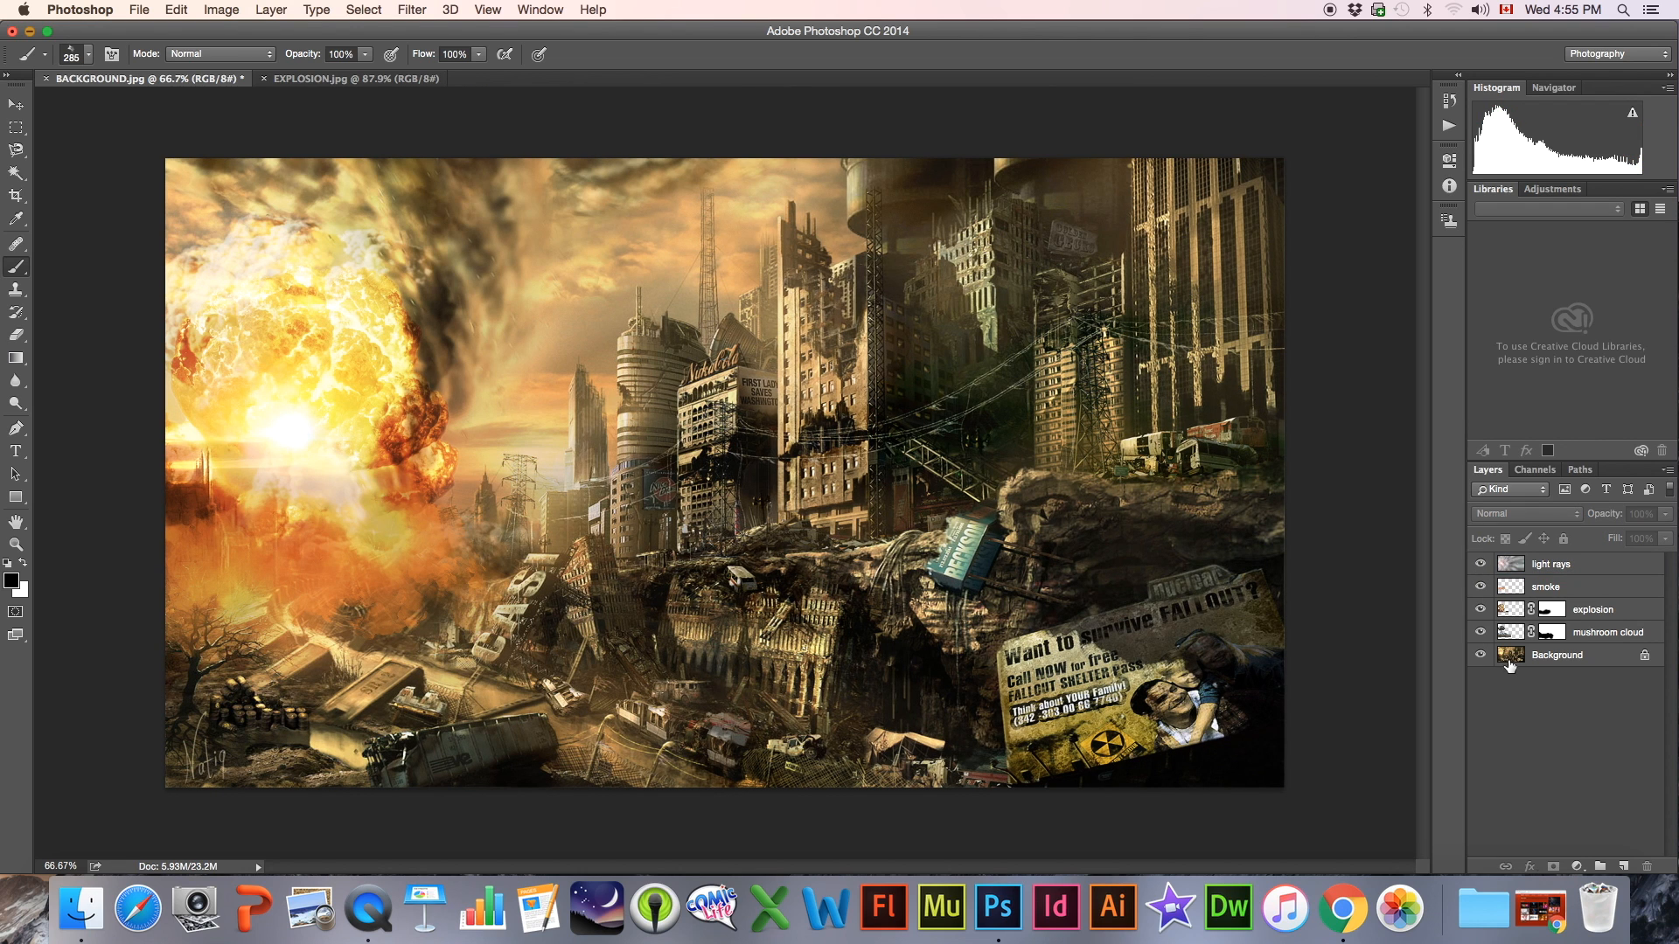
pyautogui.click(1480, 565)
pyautogui.click(1481, 565)
pyautogui.click(1481, 565)
pyautogui.click(1482, 565)
pyautogui.click(1482, 565)
pyautogui.click(1482, 565)
pyautogui.click(1482, 565)
pyautogui.click(1481, 565)
pyautogui.click(1482, 565)
pyautogui.click(1481, 565)
pyautogui.click(1482, 565)
pyautogui.click(1481, 565)
# Create a new layer above the light rays layer and name it clouds
pyautogui.click(1628, 868)
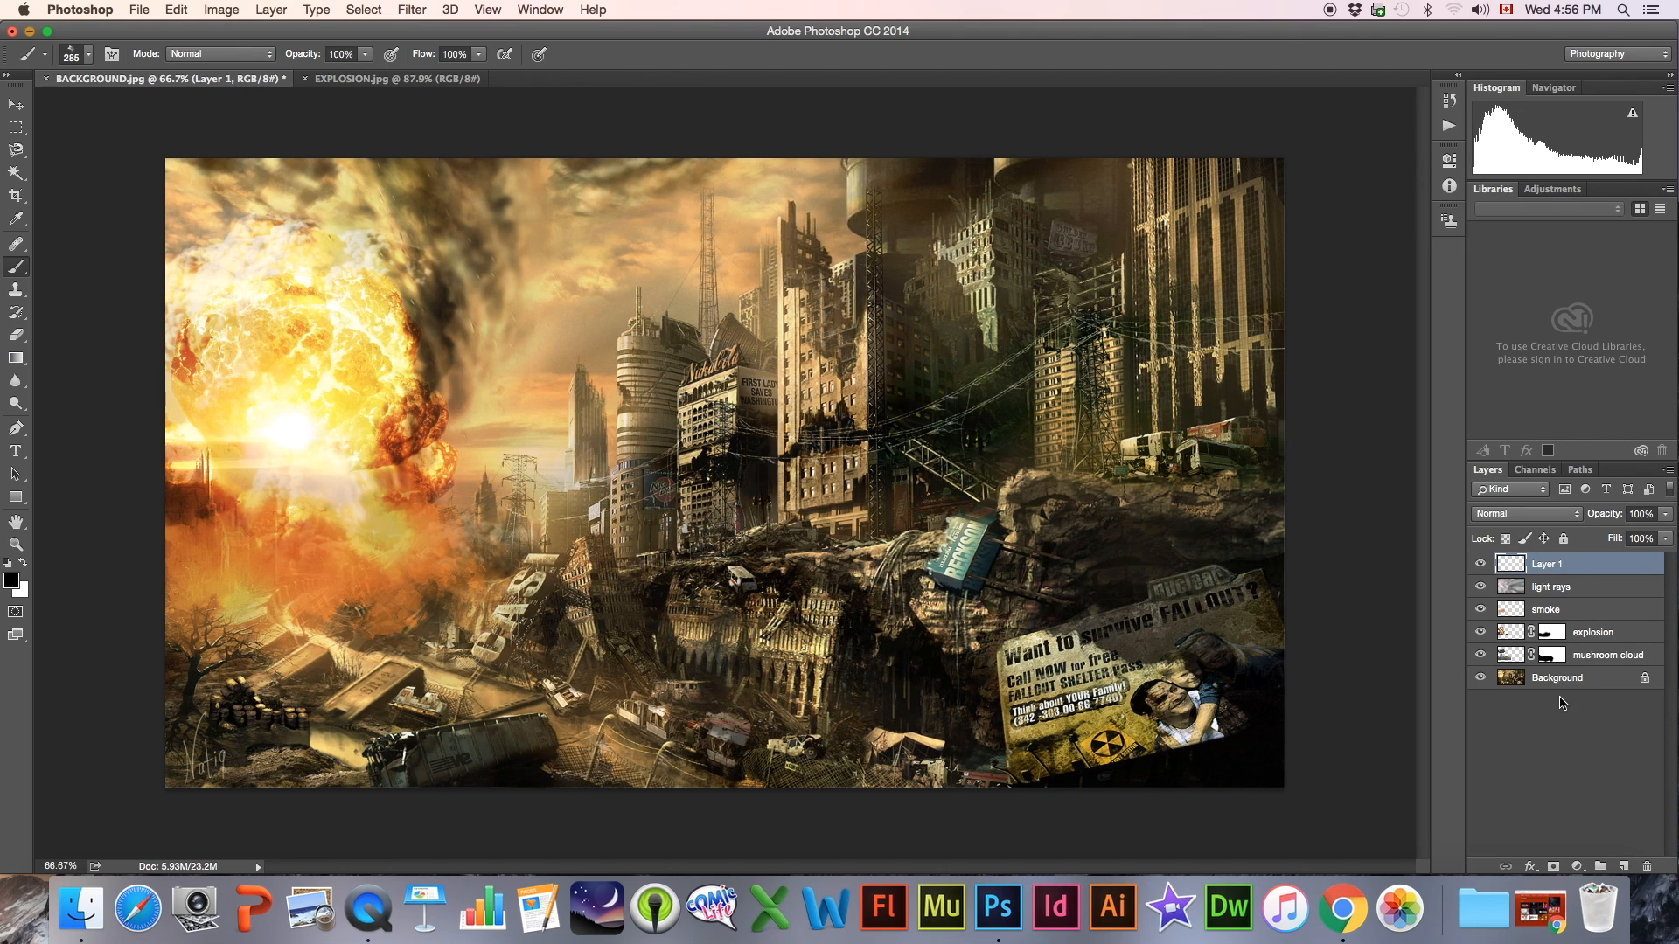
pyautogui.doubleClick(1547, 564)
pyautogui.write('clouds')
pyautogui.press('Return')
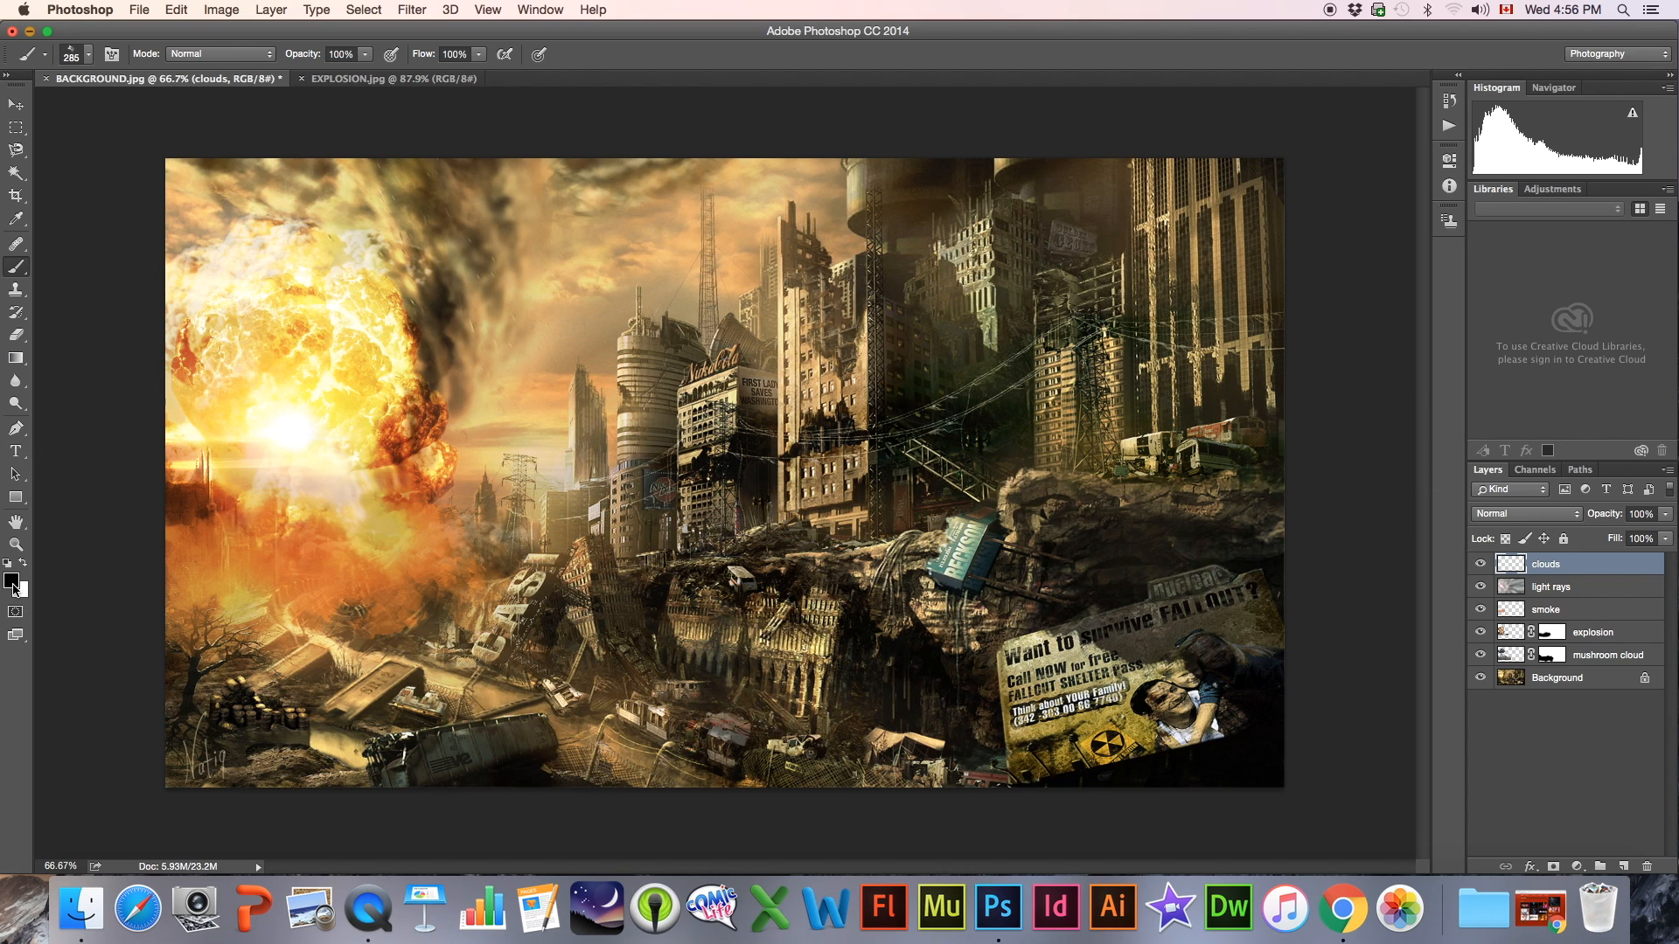
# Load the CLOUD BRUSHES.abr brush set from the _BRUSHES folder
pyautogui.click(88, 56)
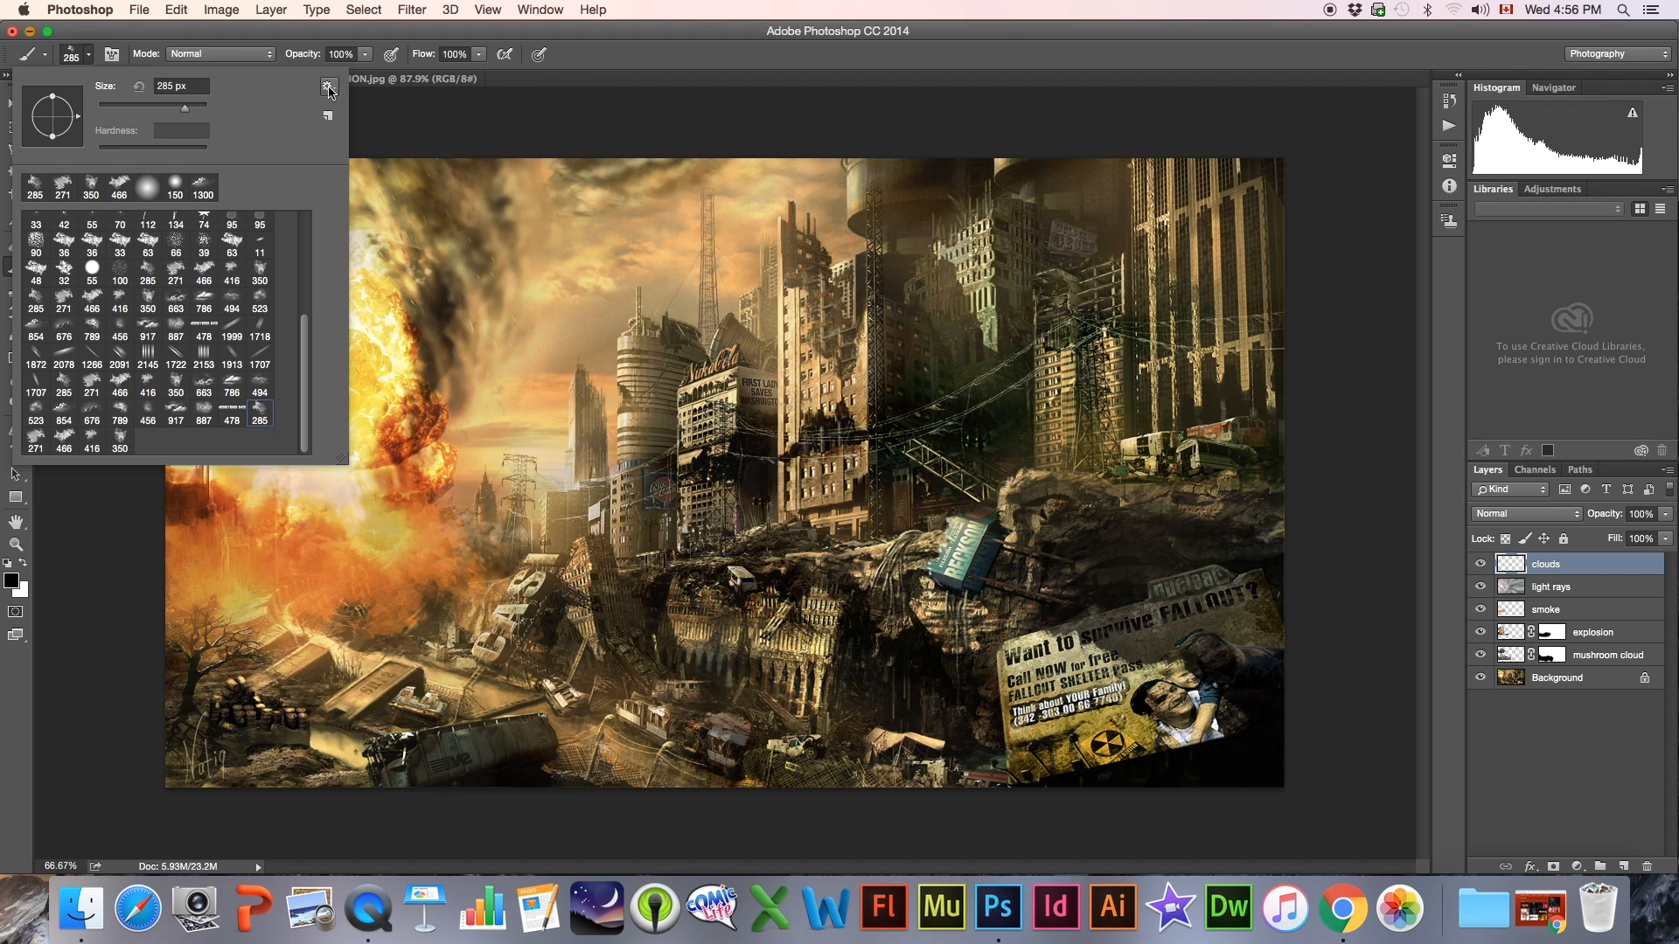
pyautogui.click(90, 57)
pyautogui.click(90, 58)
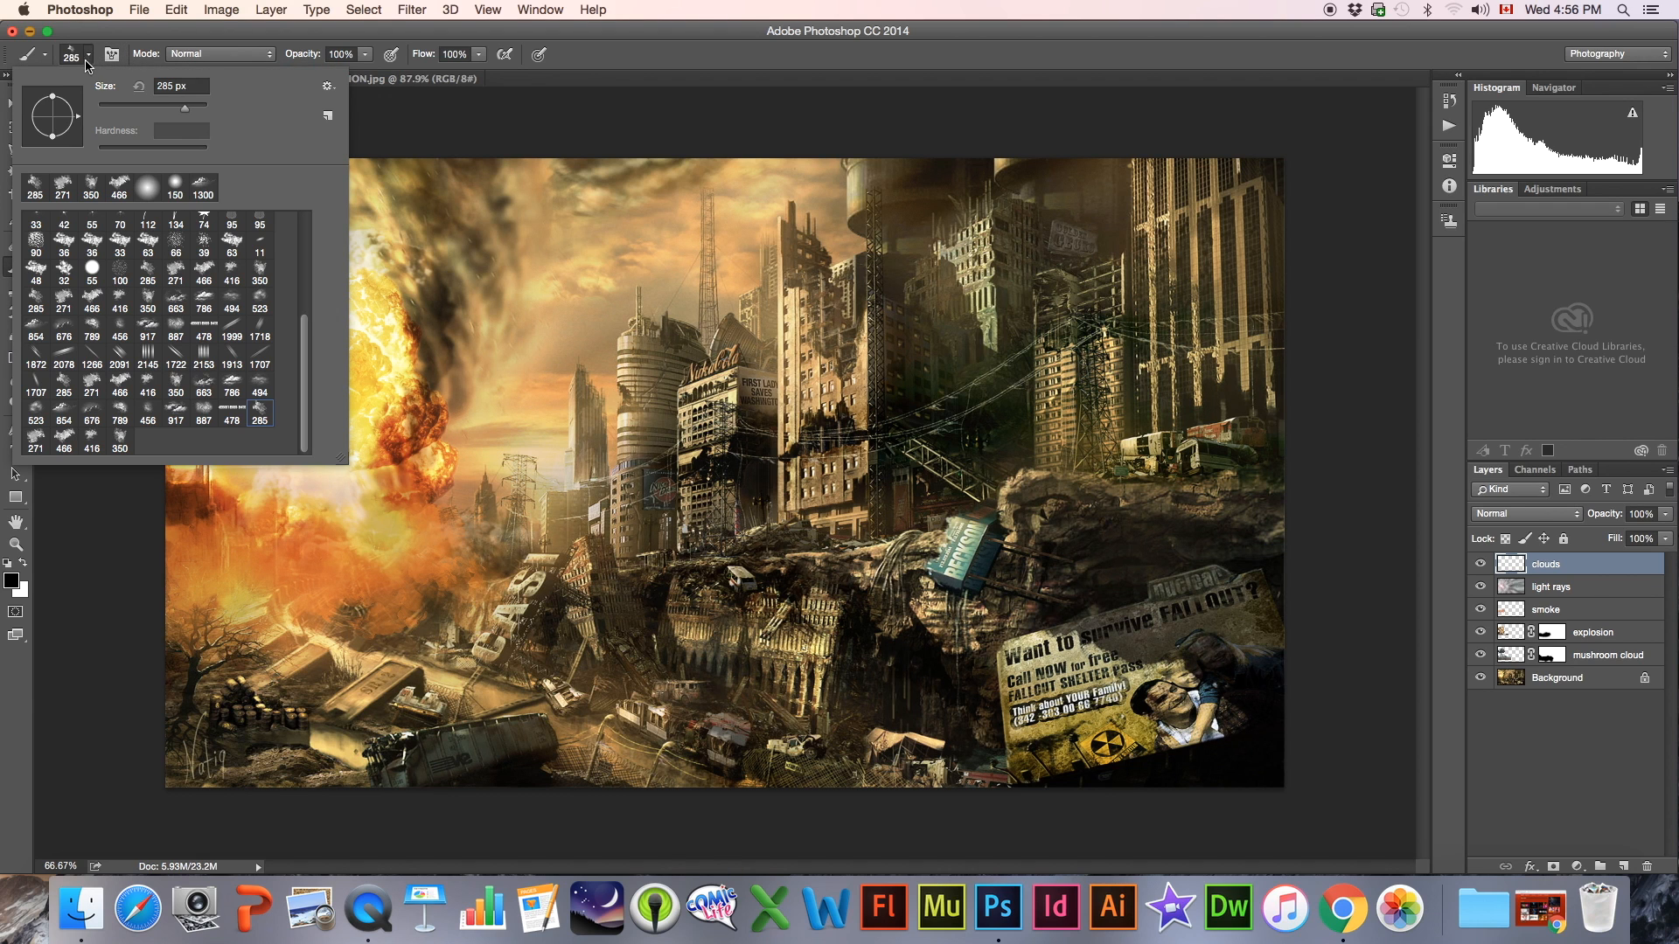
pyautogui.click(328, 87)
pyautogui.click(384, 343)
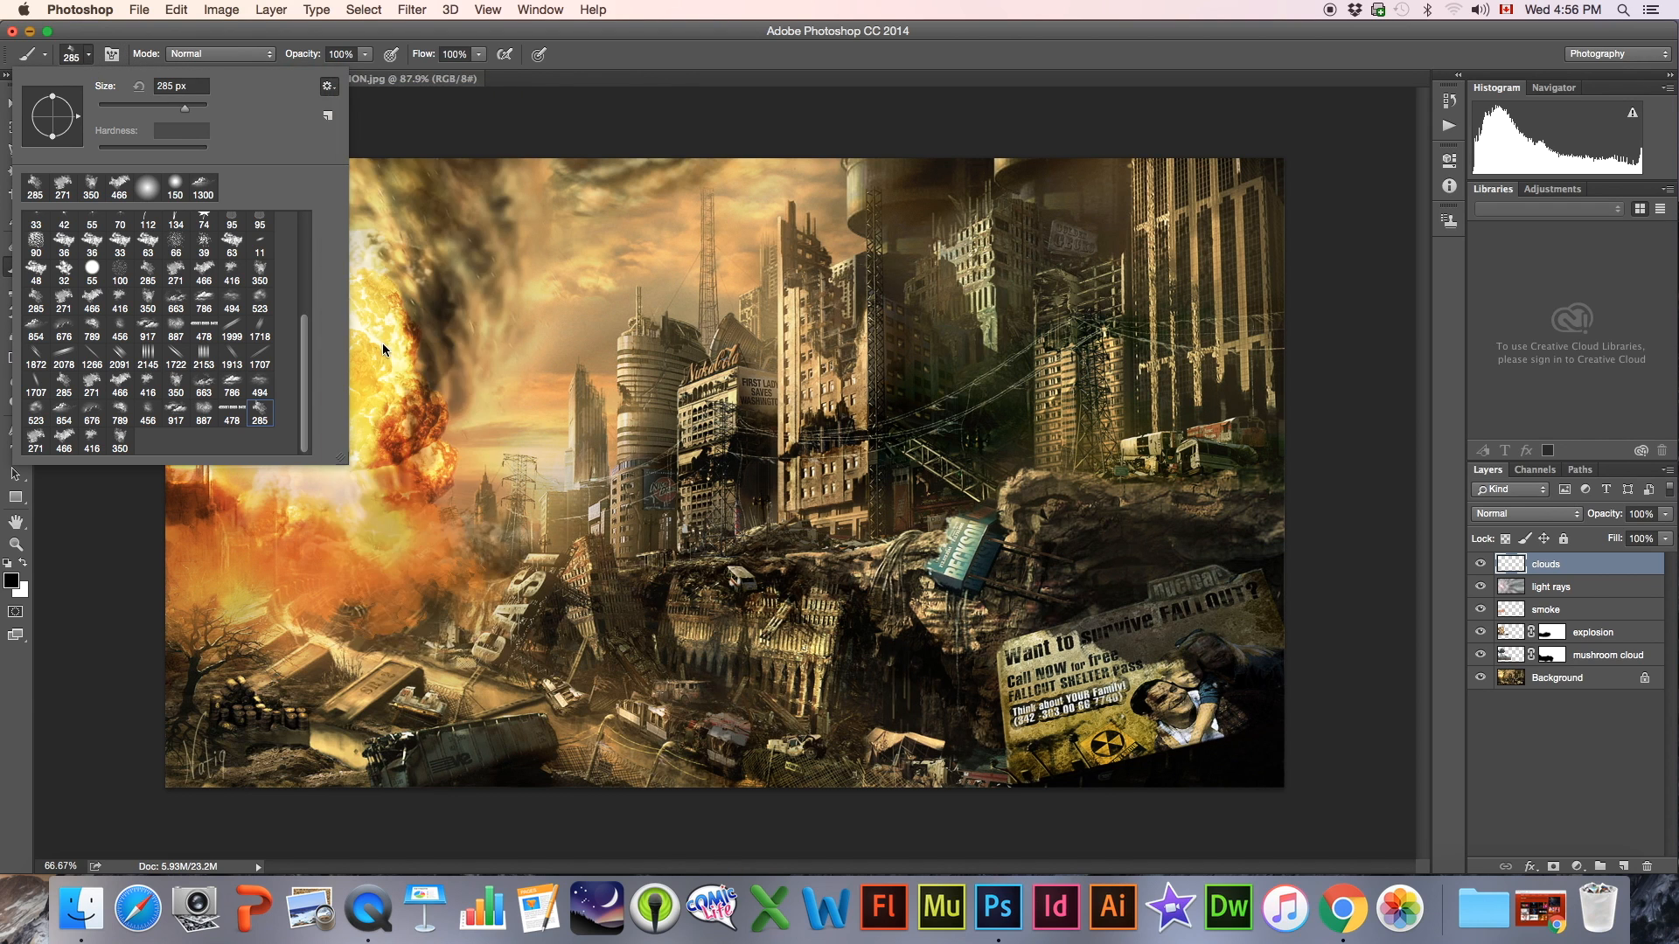
pyautogui.click(574, 732)
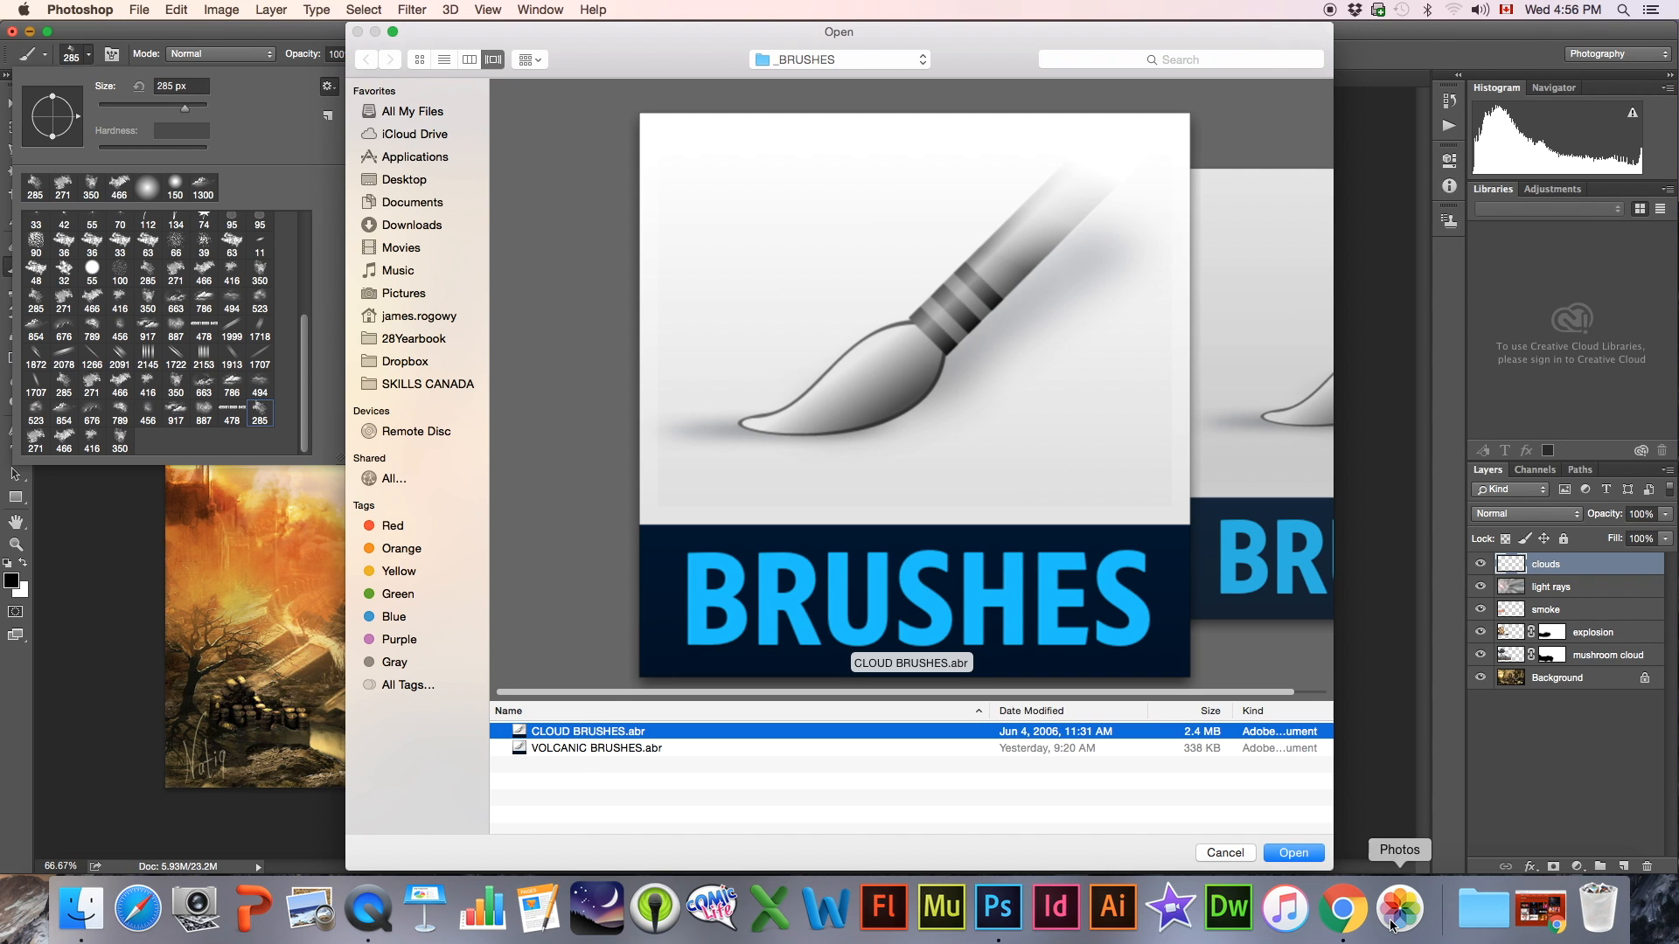
pyautogui.click(1293, 853)
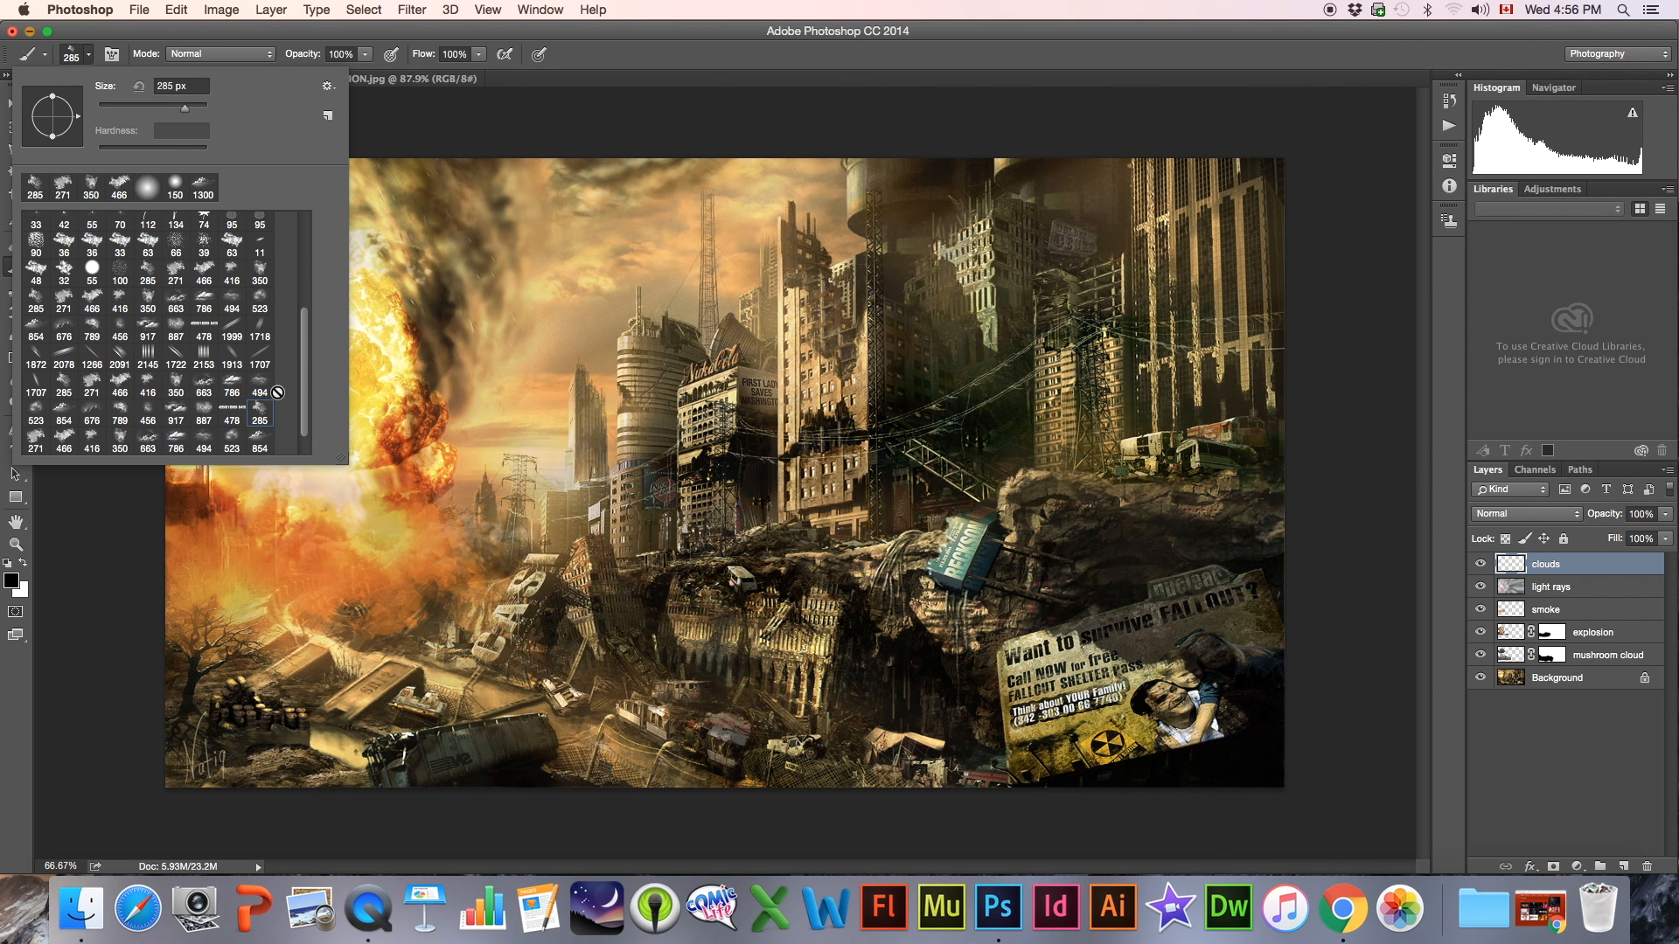
# Choose the 786 px cloud brush, reduce it to 600 px, and stamp a black cloud over the bare tree and wreckage beneath the explosion
pyautogui.scroll(-1, 307, 358)
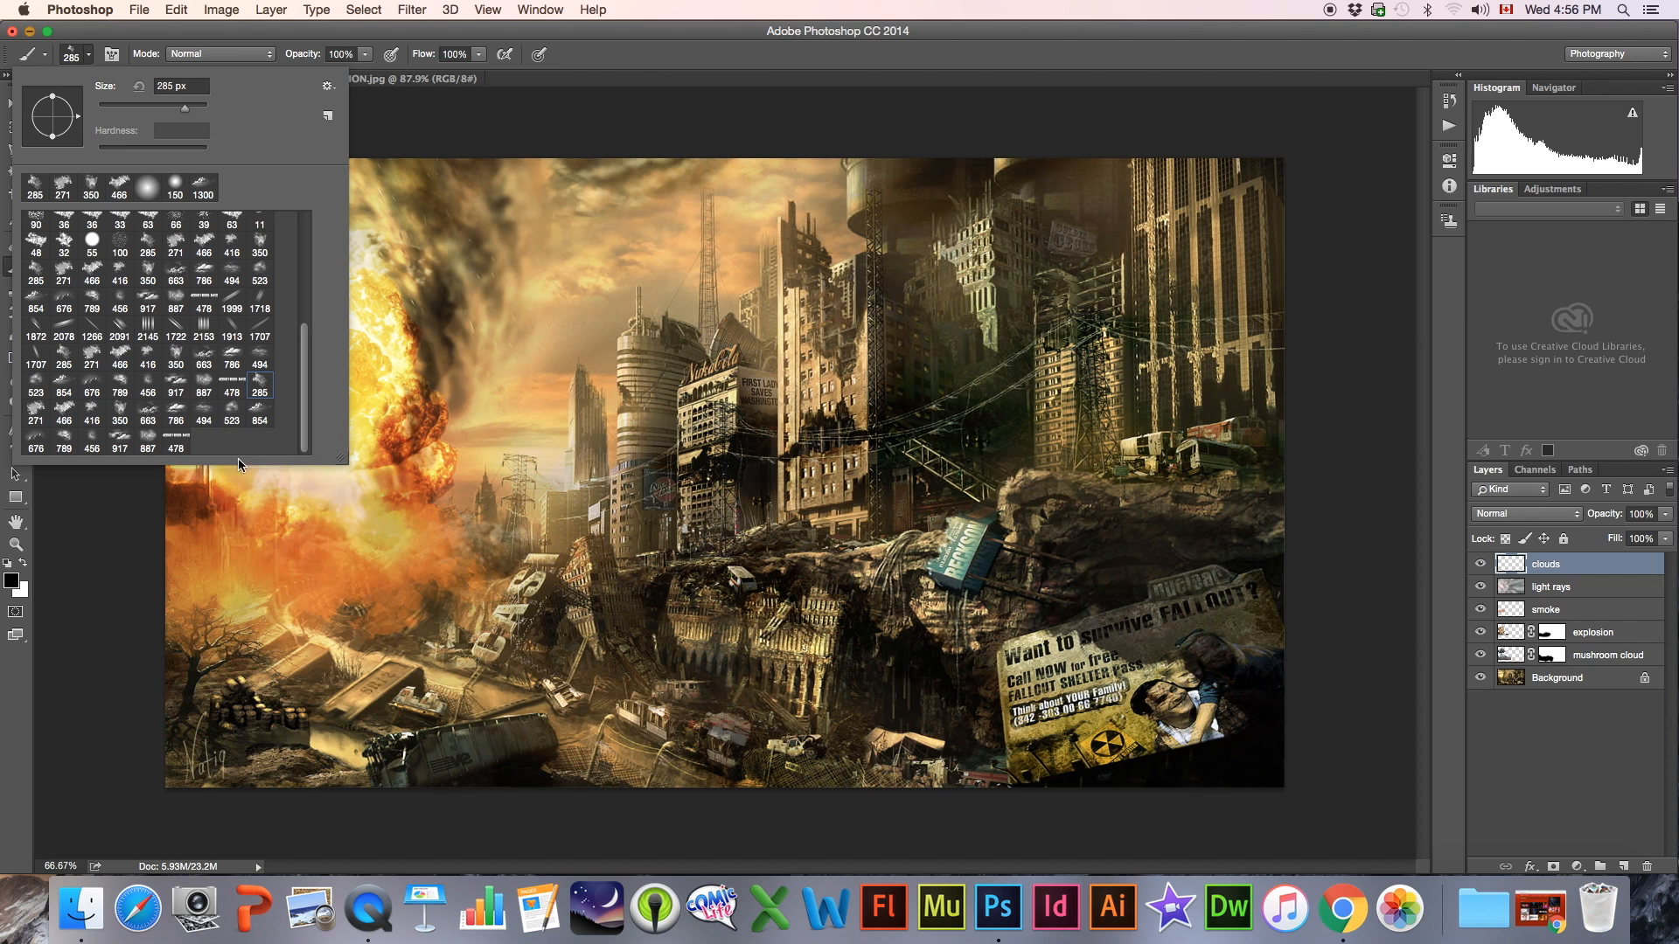
pyautogui.click(260, 420)
pyautogui.click(177, 415)
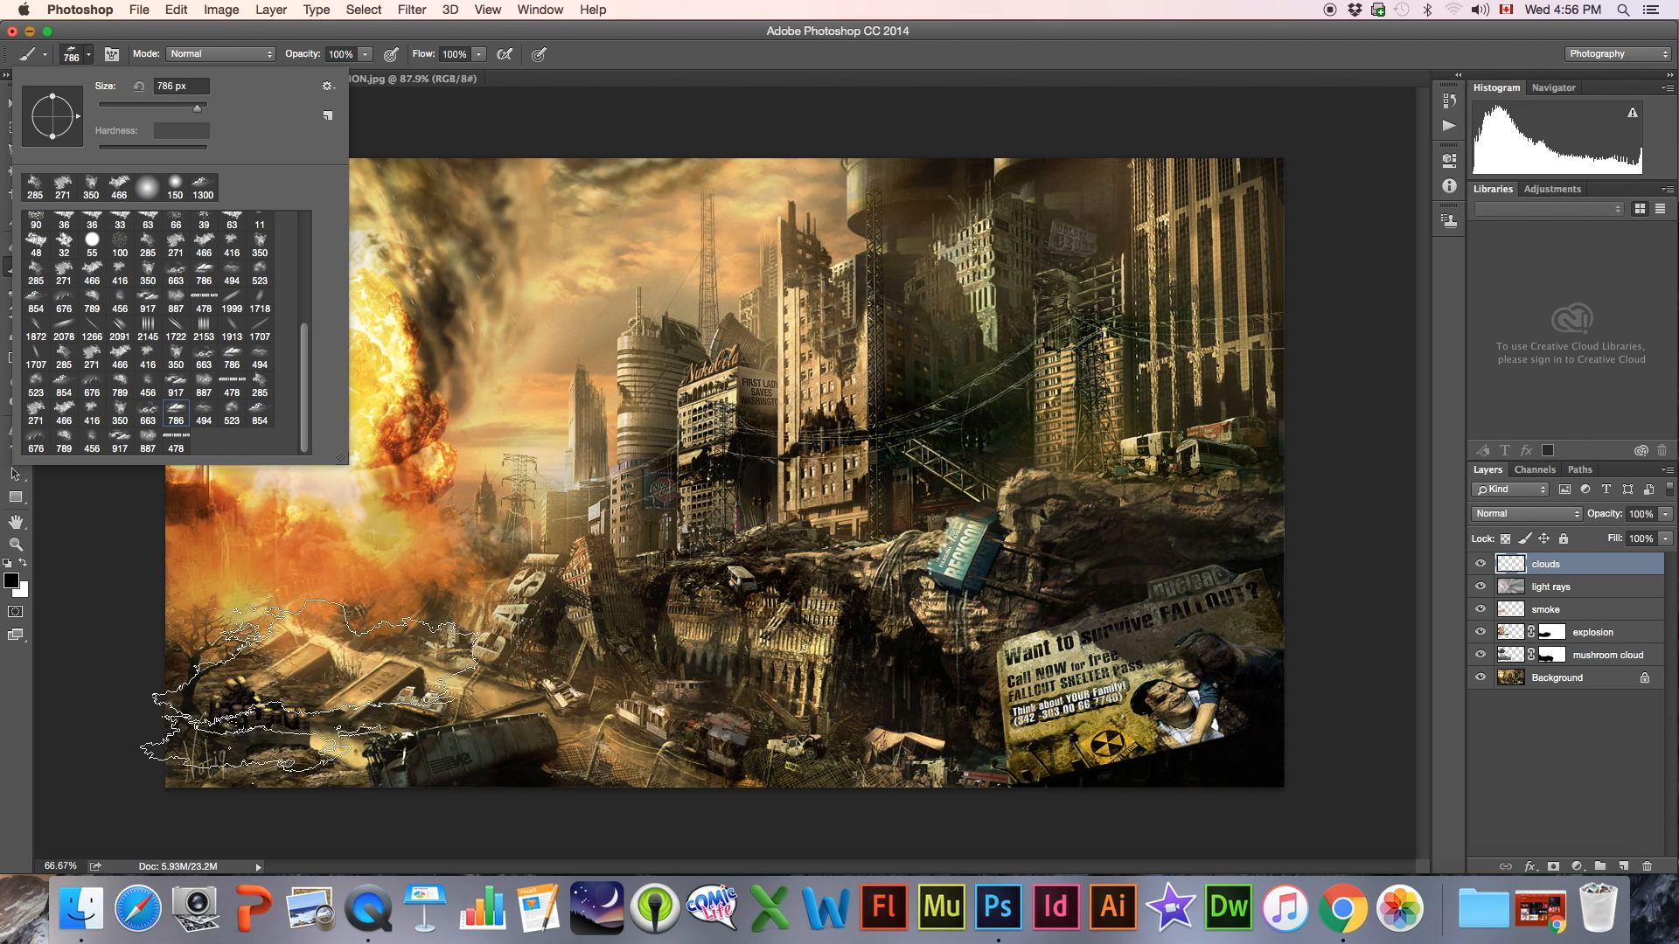
pyautogui.press('[')
pyautogui.press('[')
pyautogui.click(271, 658)
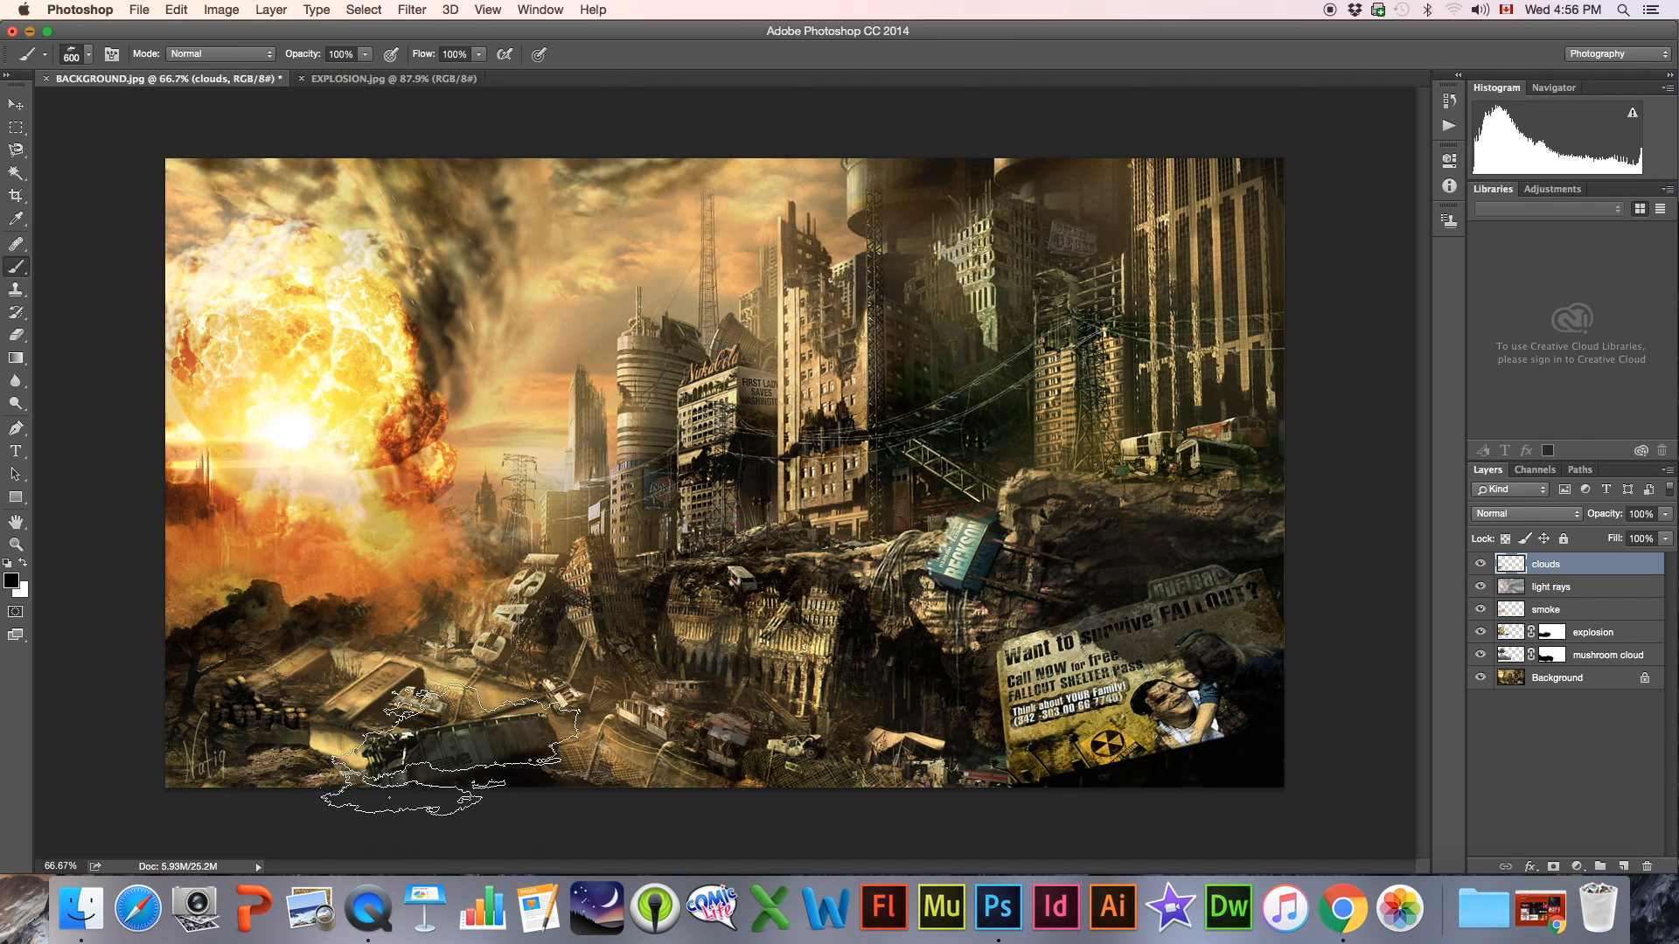
# Stamp black clouds over the wrecked vehicles below the explosion using the 854 px and 523 px cloud brushes
pyautogui.click(89, 54)
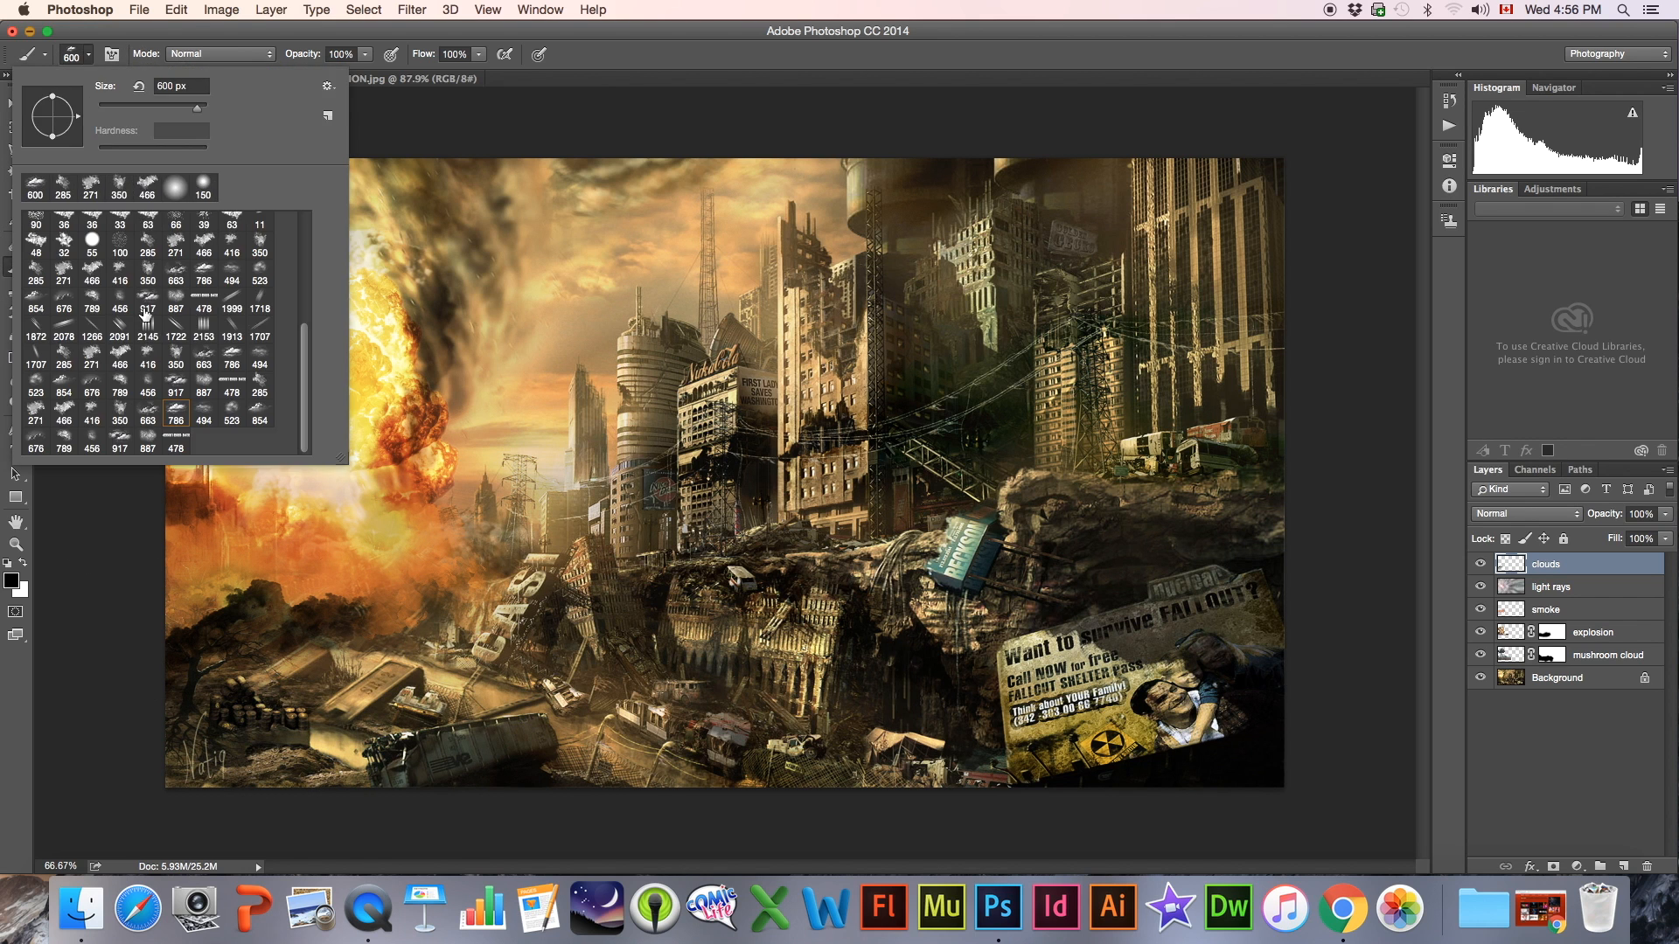
pyautogui.click(260, 416)
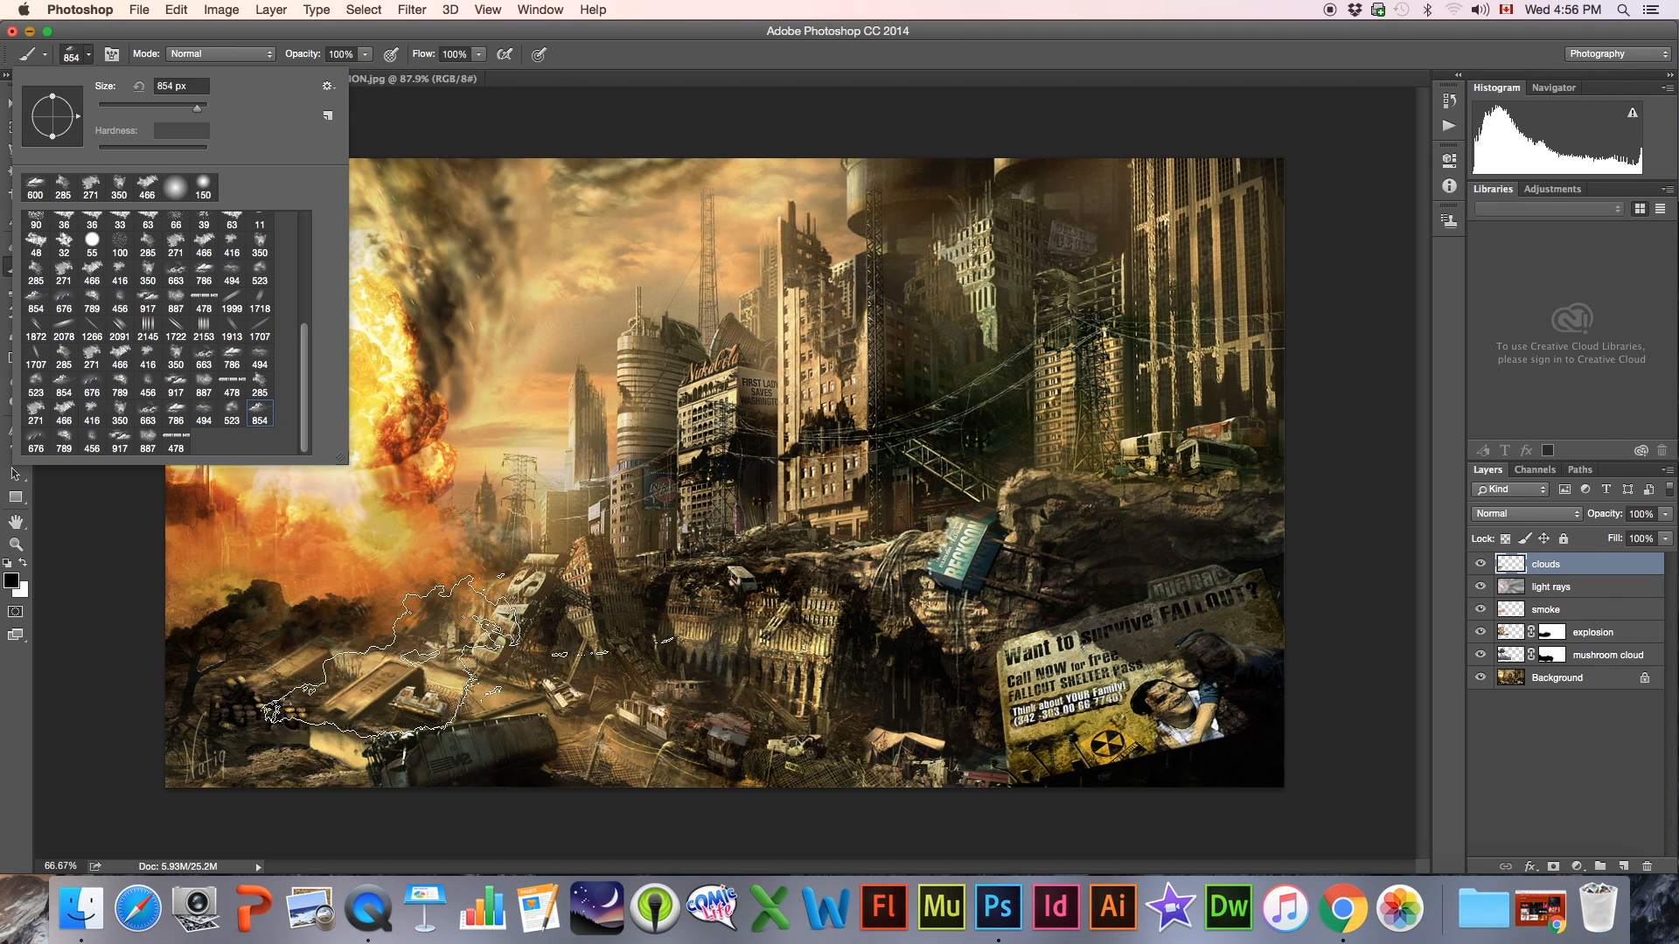
pyautogui.click(350, 669)
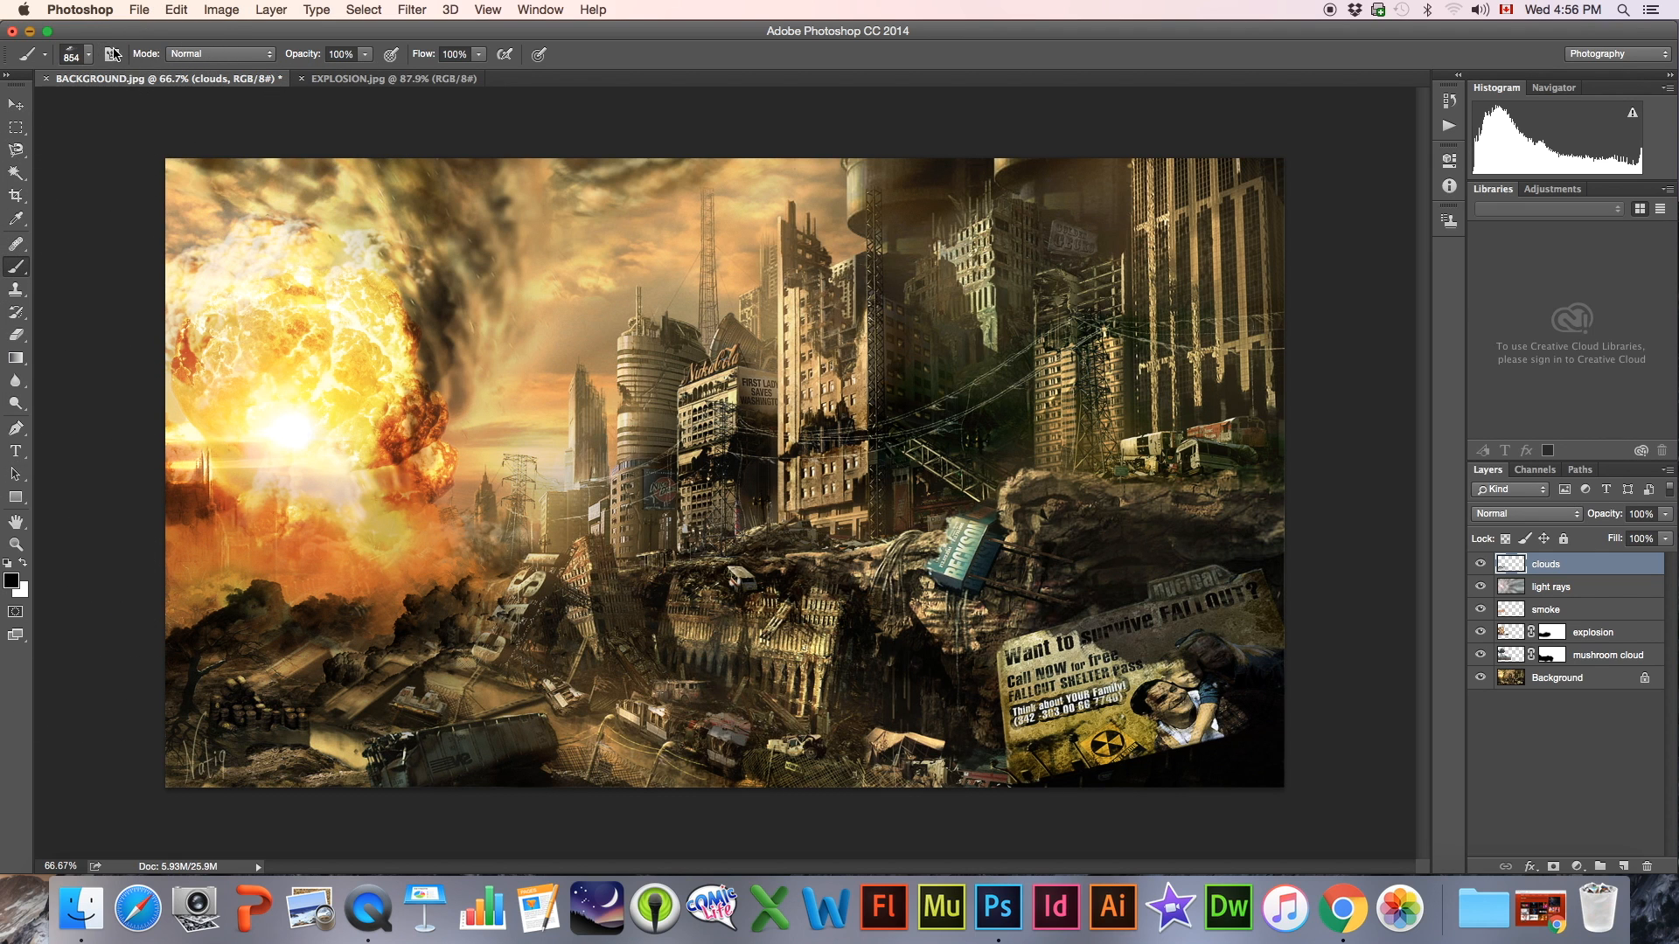
pyautogui.click(74, 58)
pyautogui.click(232, 413)
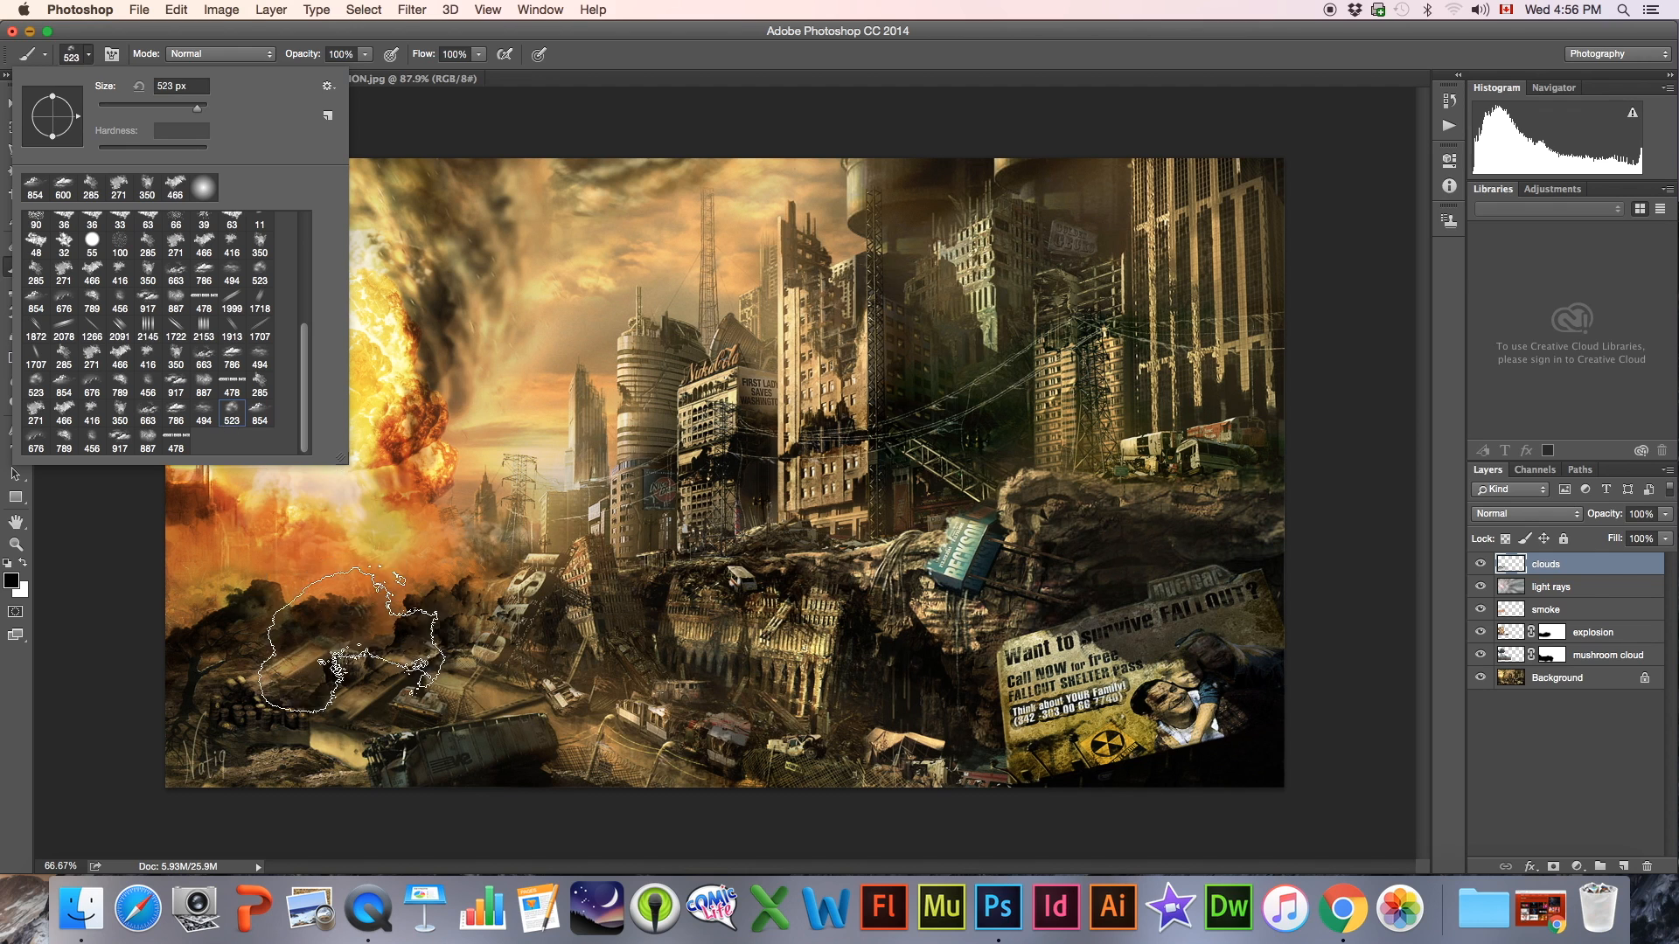
pyautogui.click(350, 642)
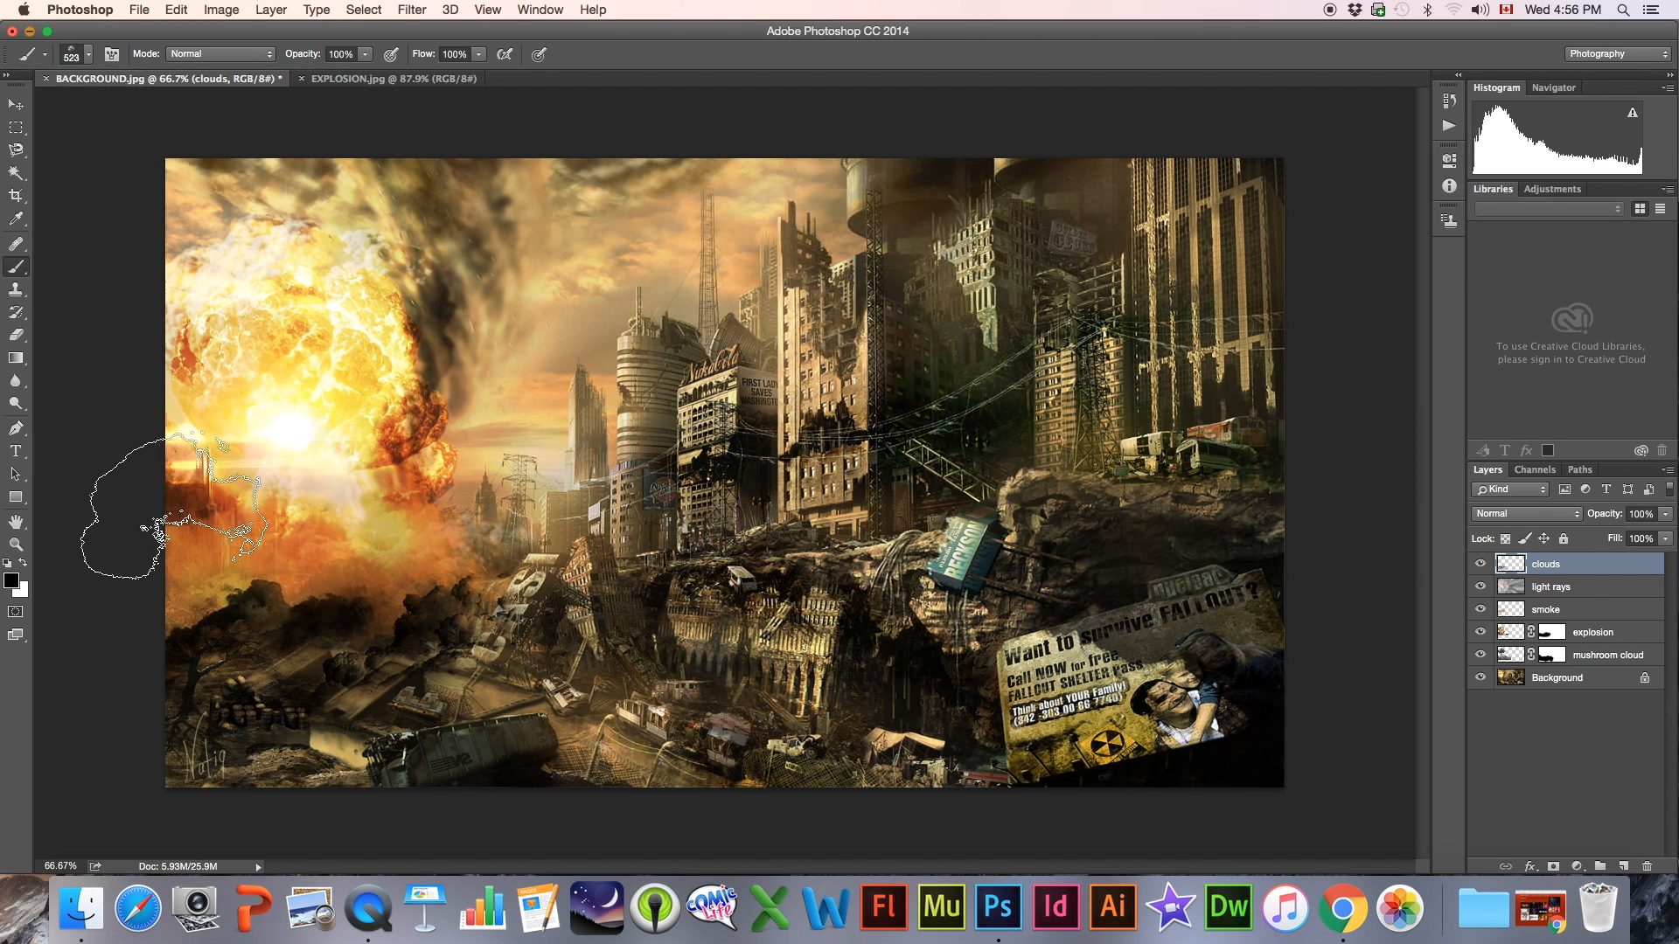
# Darken the foreground wreckage with black clouds from the 917 px and 789 px cloud brushes
pyautogui.click(72, 55)
pyautogui.click(131, 445)
pyautogui.click(276, 717)
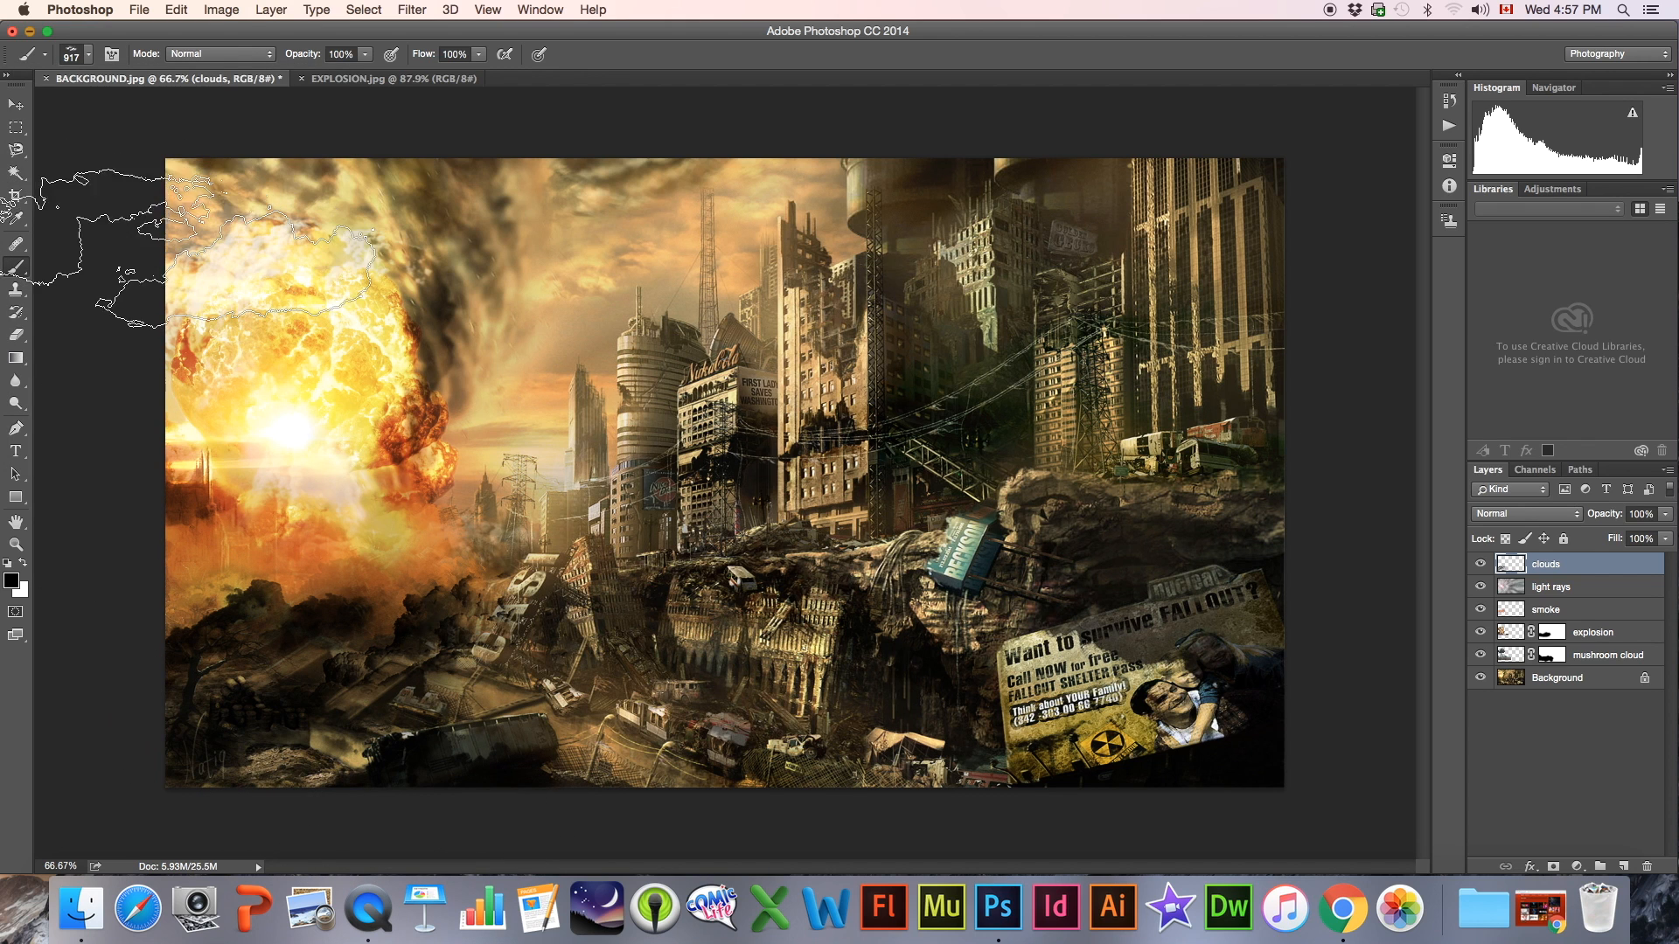
pyautogui.click(72, 55)
pyautogui.click(75, 439)
pyautogui.click(333, 752)
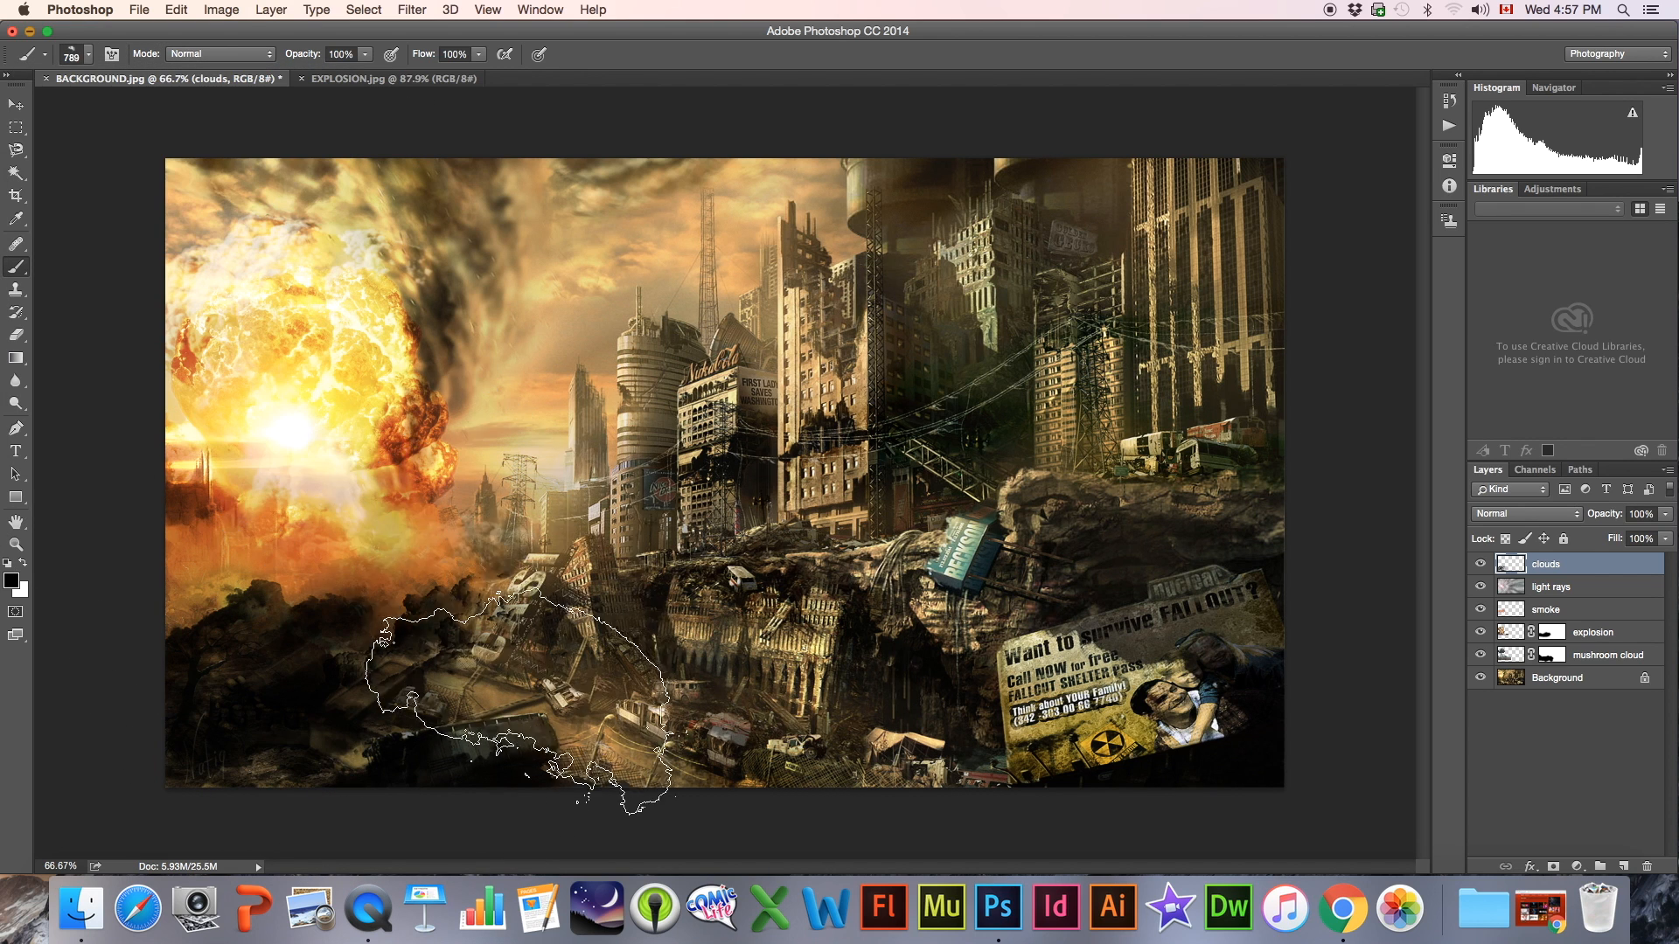
pyautogui.click(516, 686)
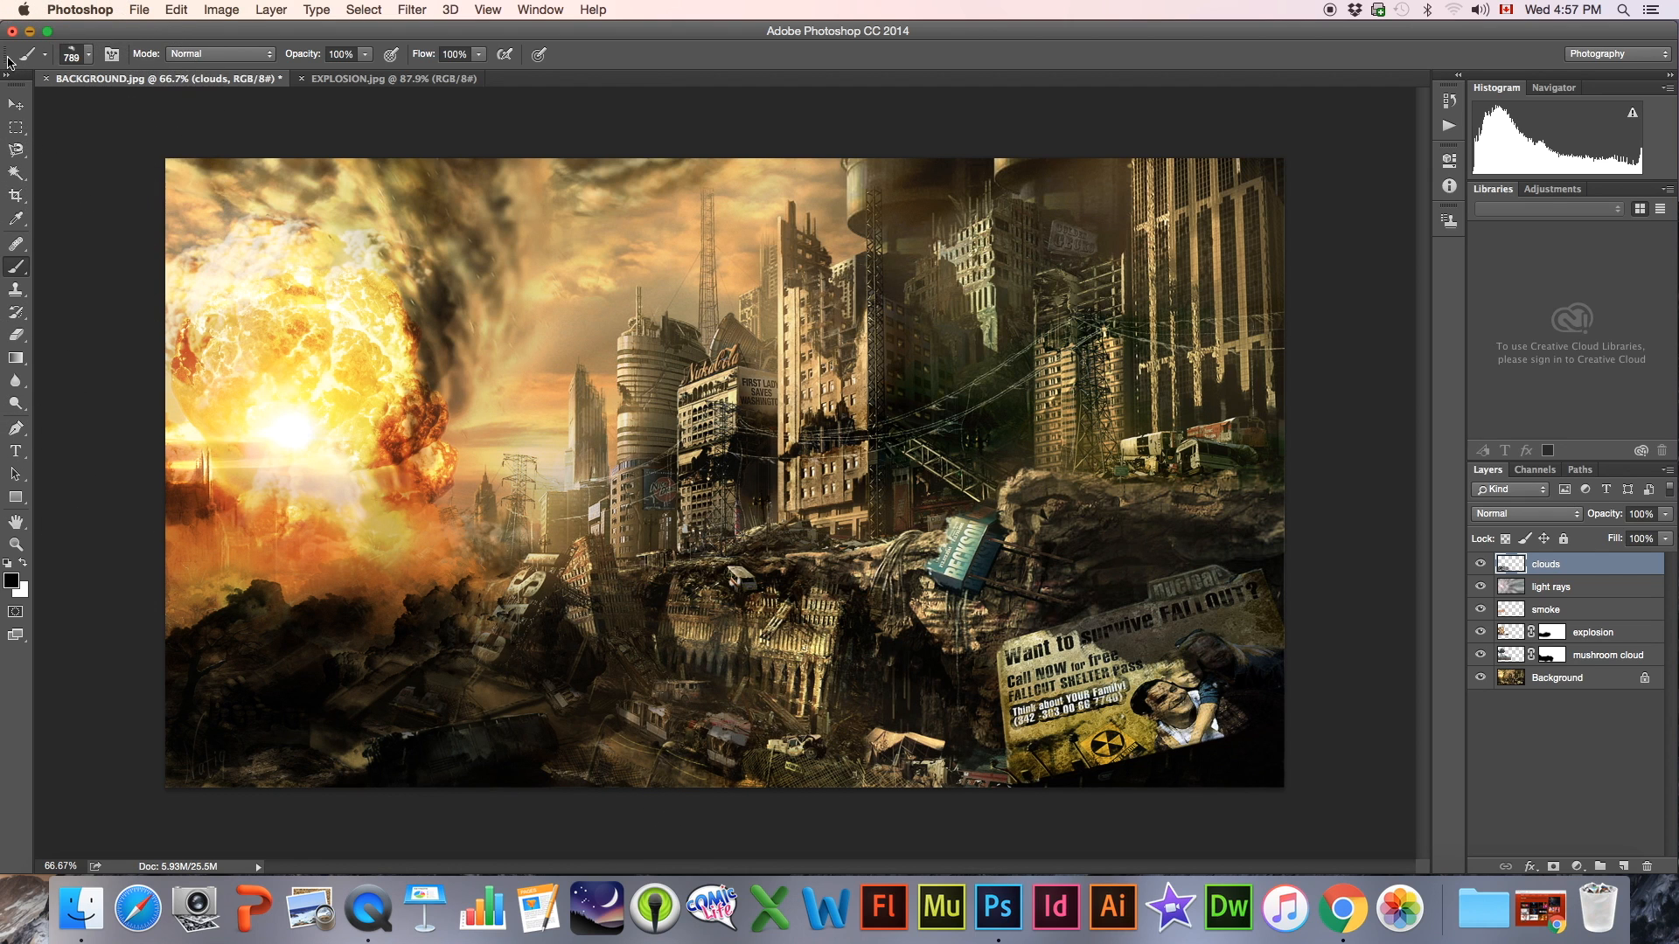
# Extend the black clouds across the rubble toward the collapsed building using the 663 px and 494 px cloud brushes
pyautogui.click(70, 55)
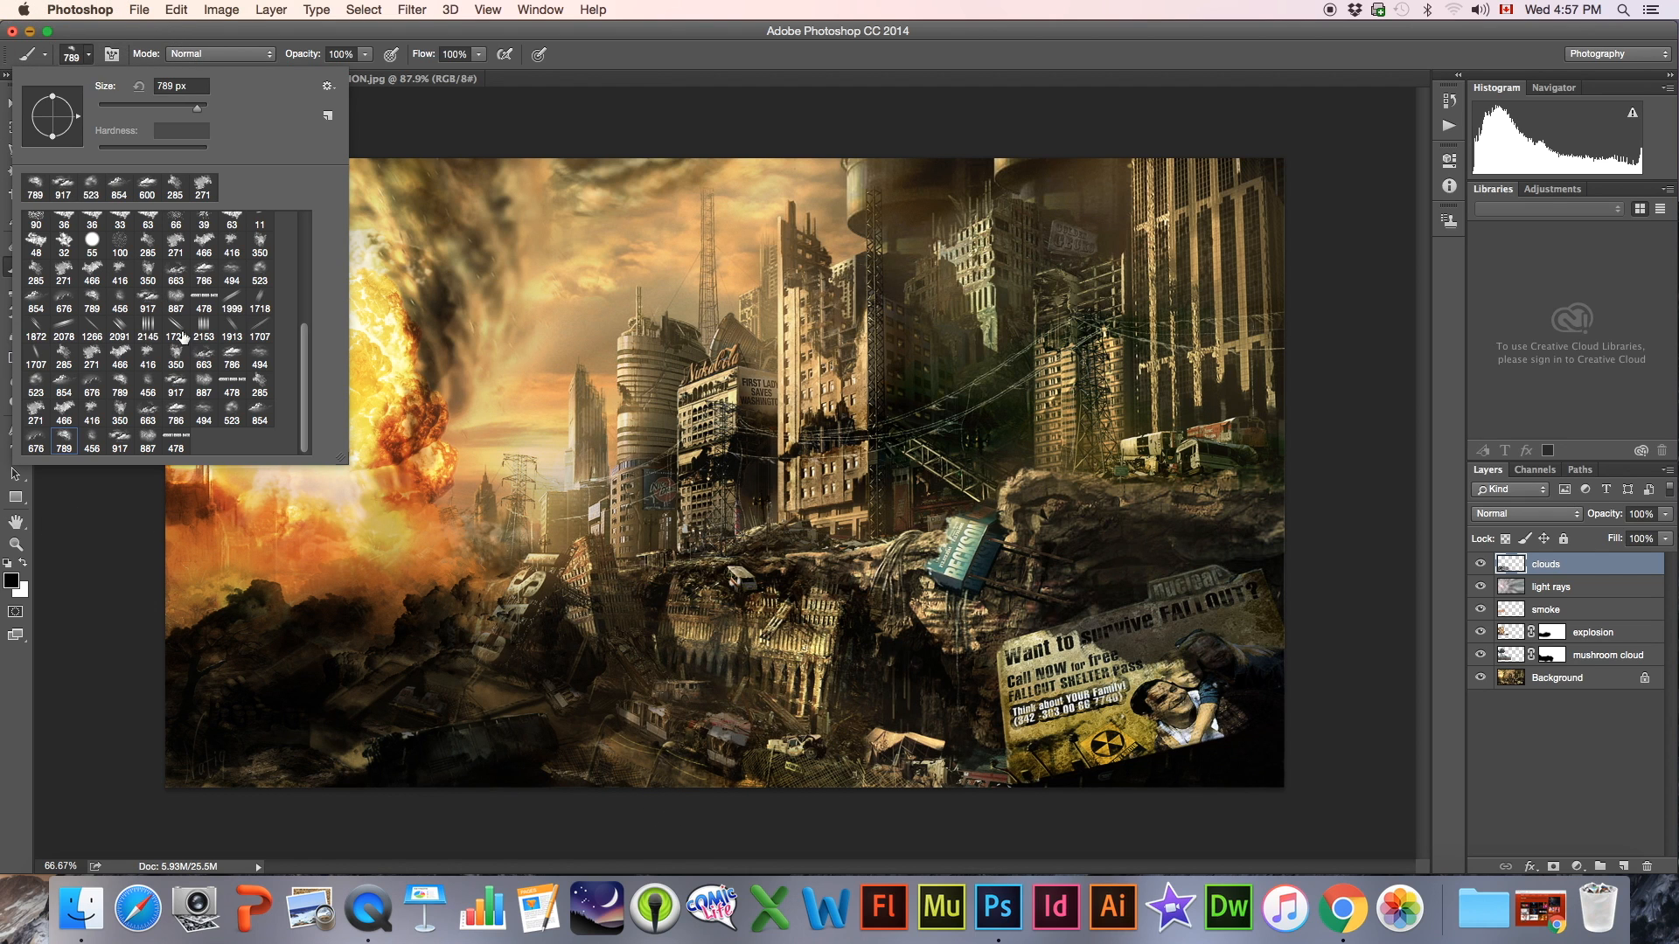
pyautogui.click(145, 418)
pyautogui.click(525, 612)
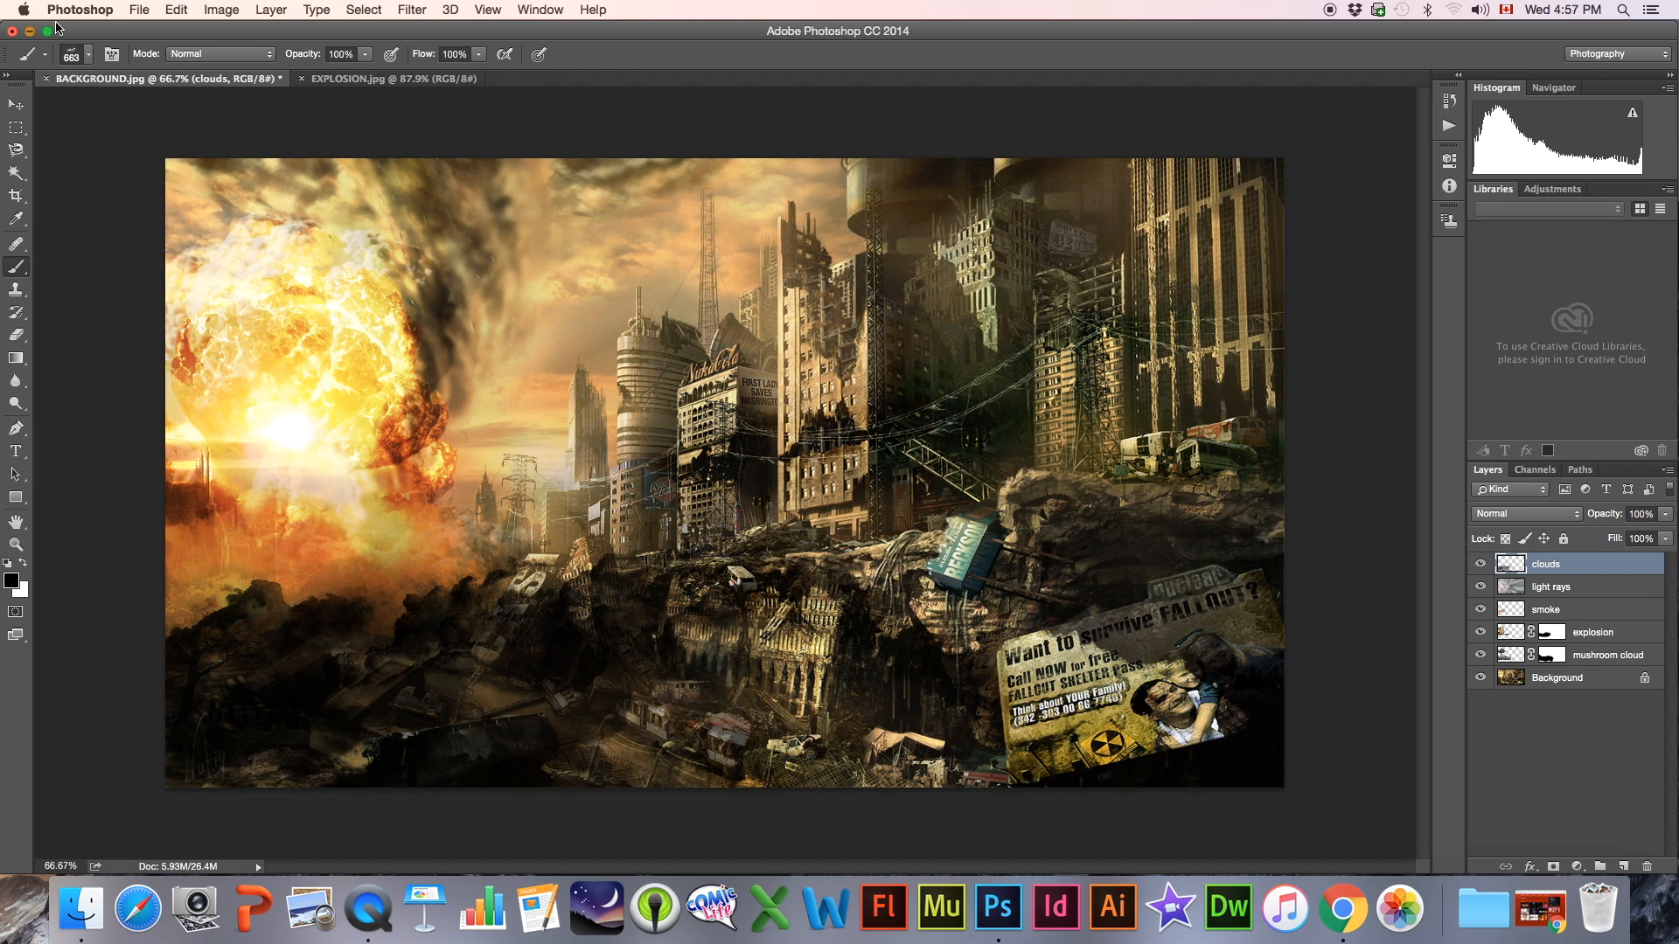
pyautogui.click(70, 55)
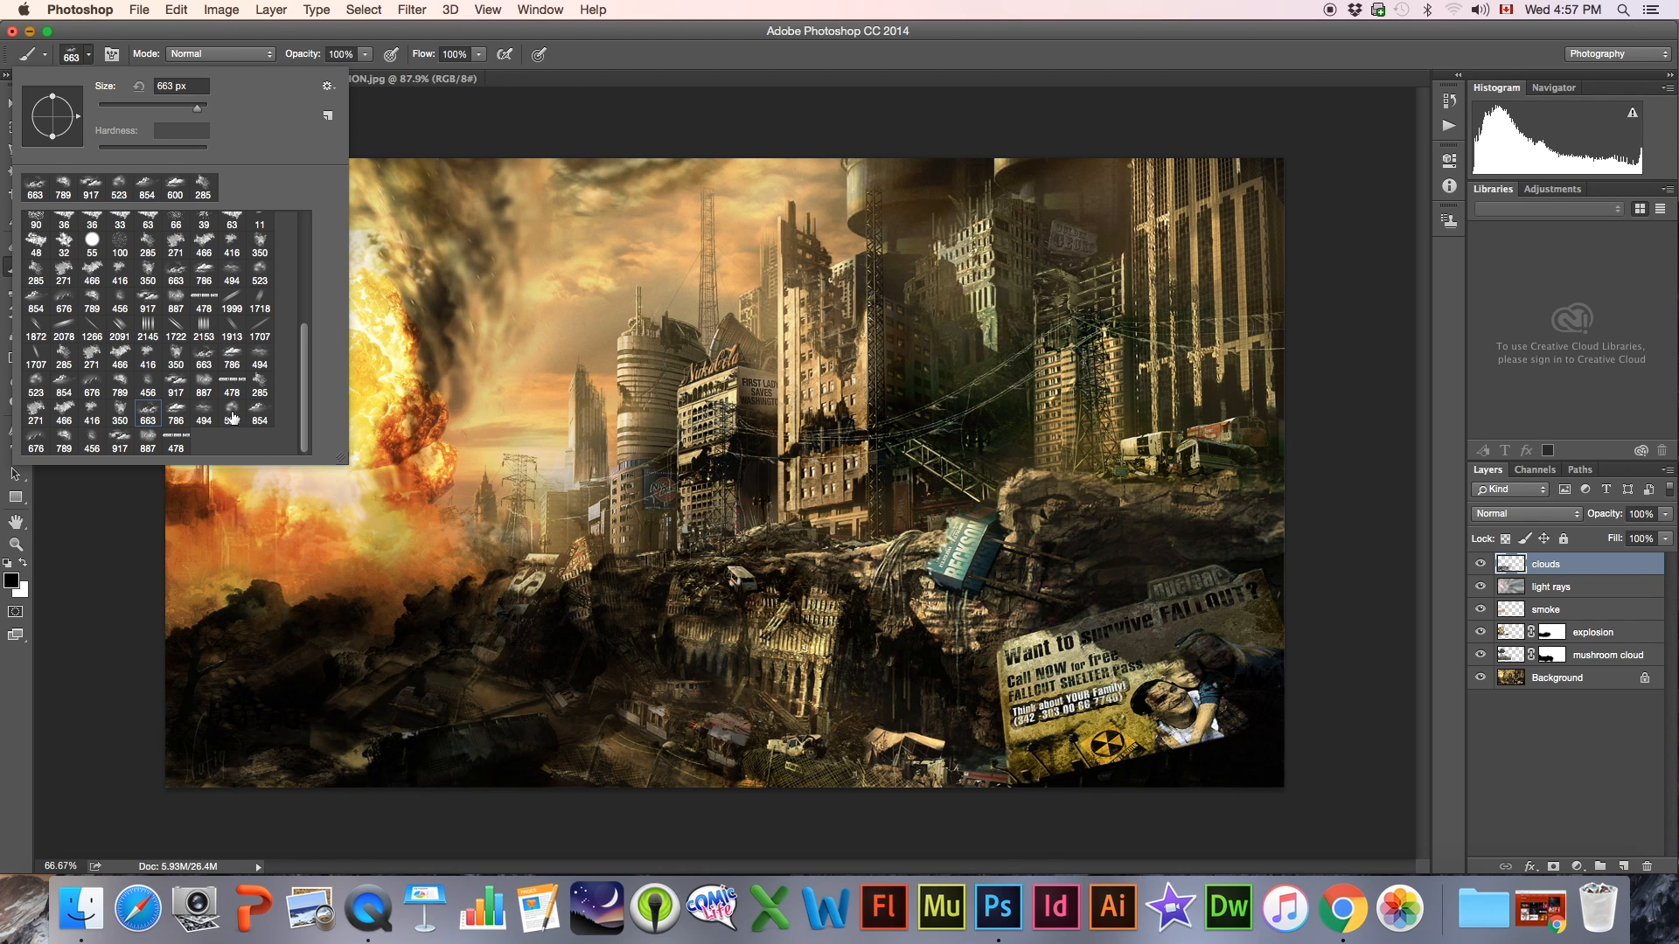
pyautogui.click(203, 413)
pyautogui.click(617, 752)
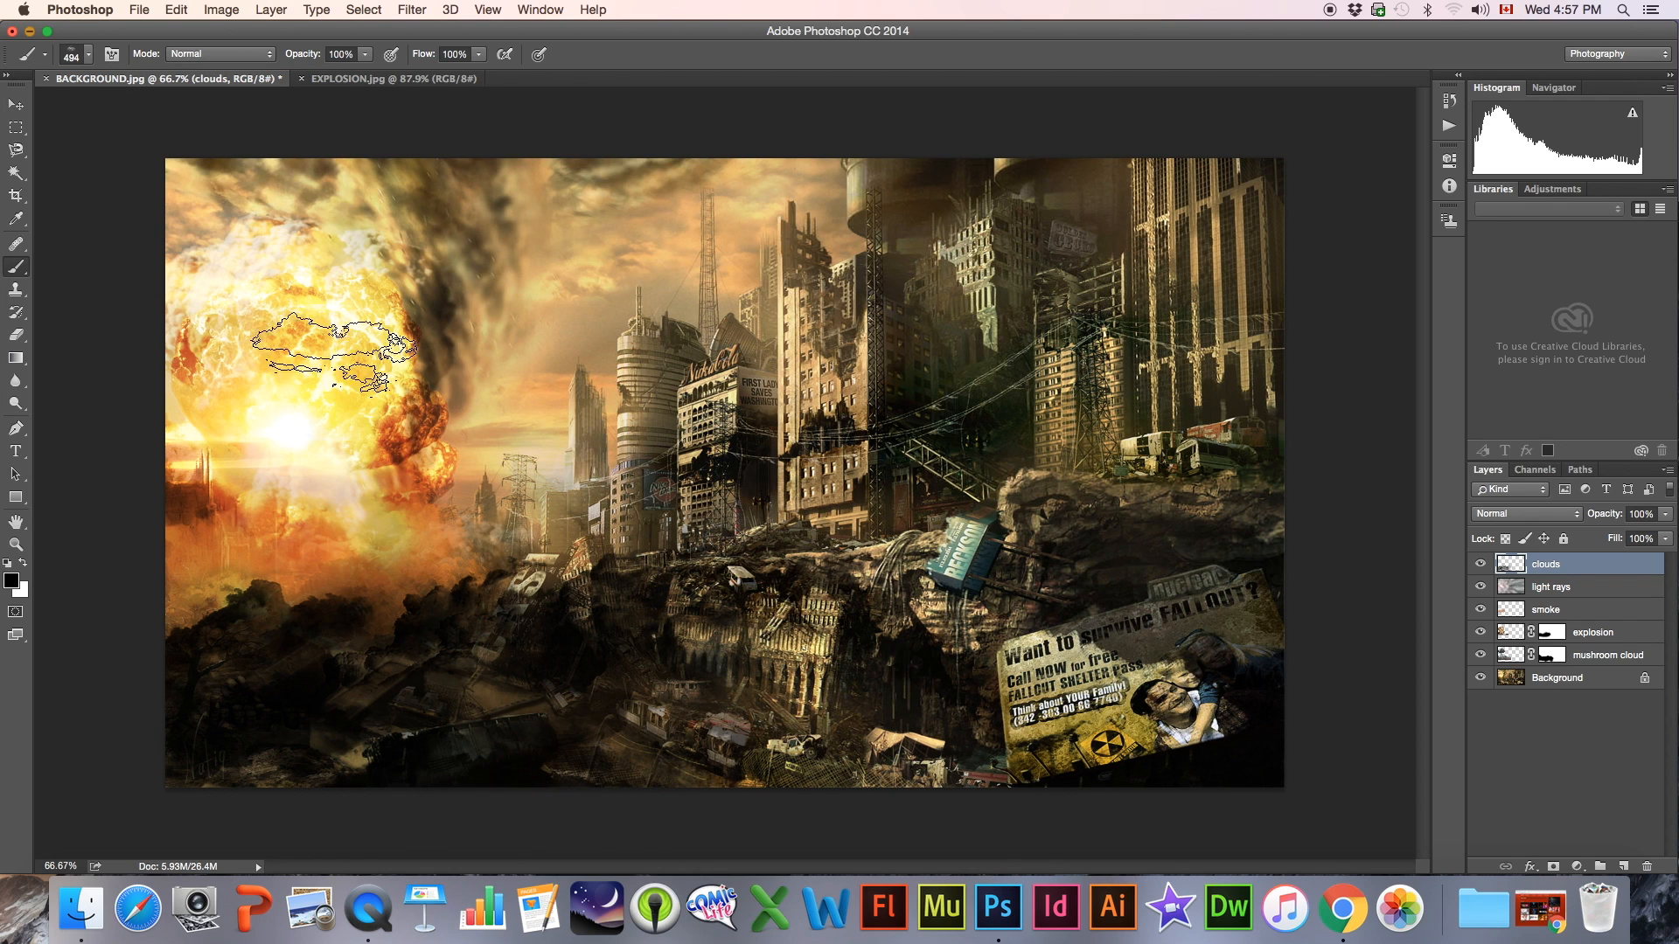
# Fill in the dark smoke over the foreground rubble with two stamps of the 854 px cloud brush
pyautogui.click(72, 55)
pyautogui.click(260, 413)
pyautogui.click(603, 699)
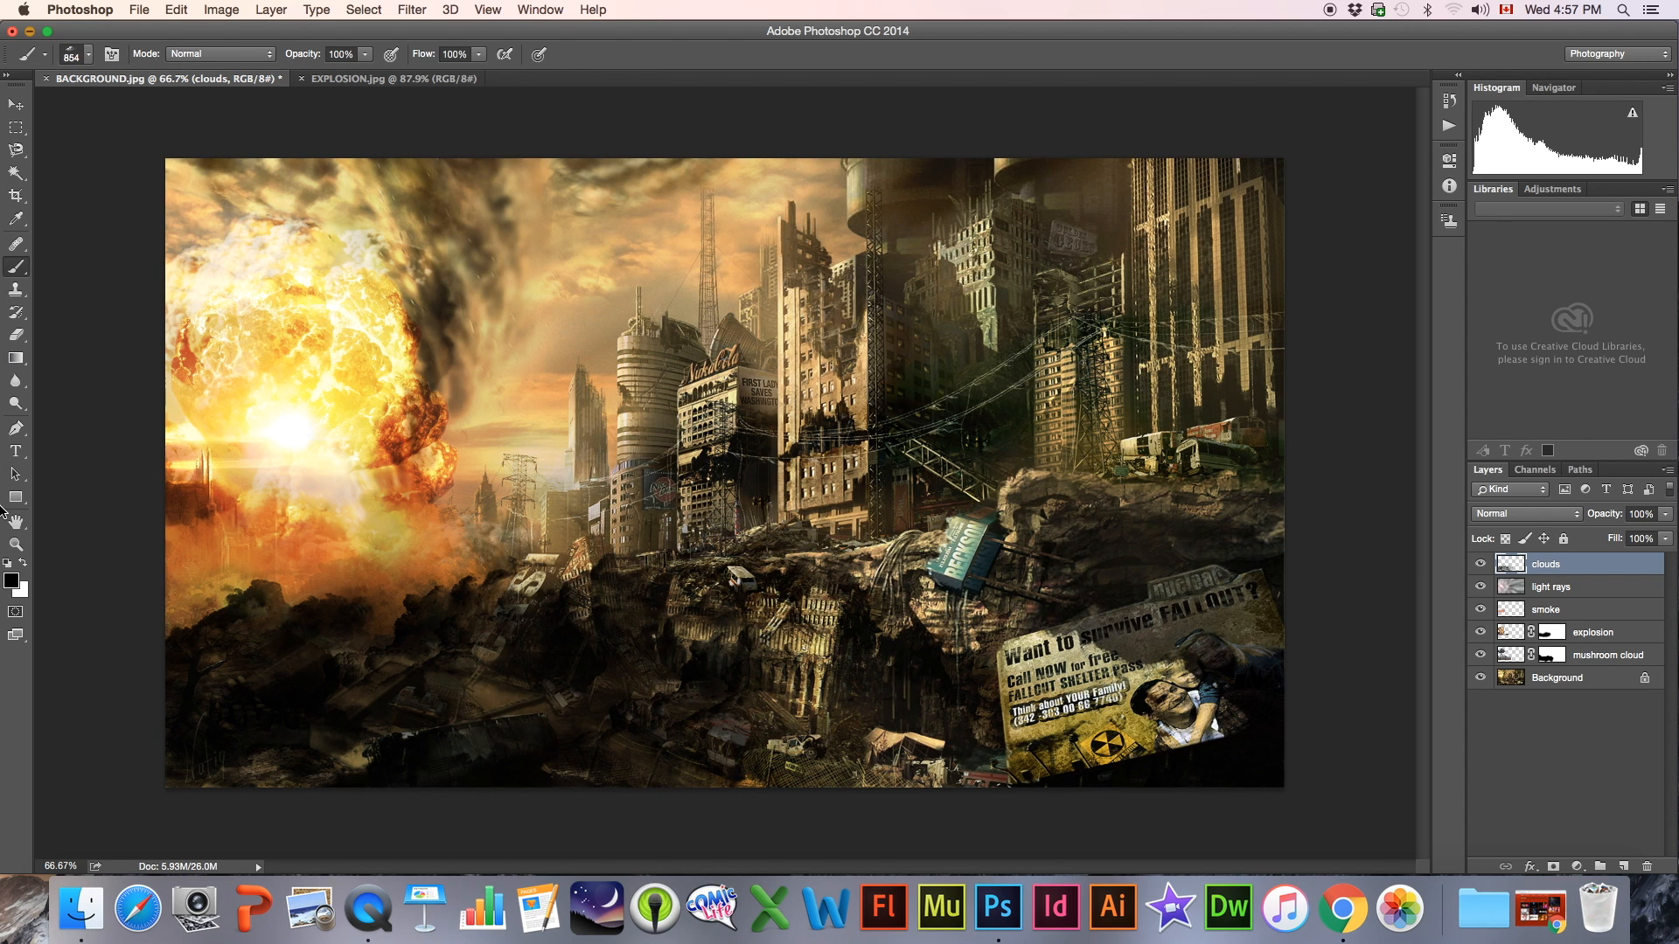
pyautogui.click(459, 667)
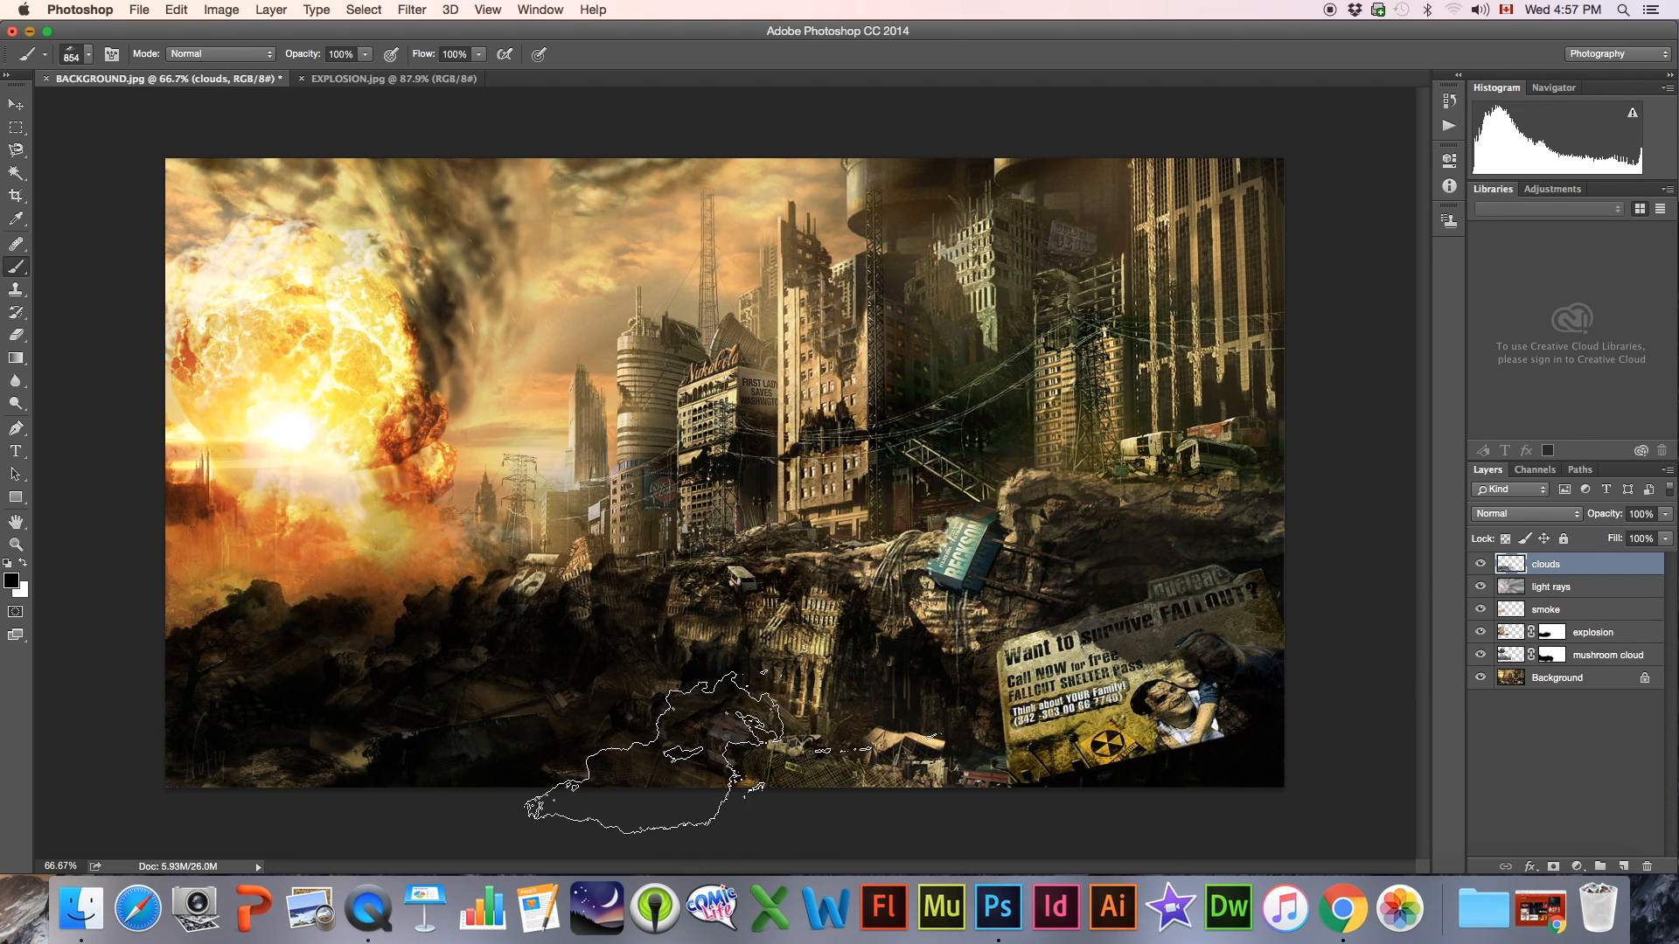
# Compare the image with and without the clouds layer, and lower its opacity to 80%
pyautogui.click(1482, 565)
pyautogui.click(1482, 564)
pyautogui.click(1483, 564)
pyautogui.click(1482, 564)
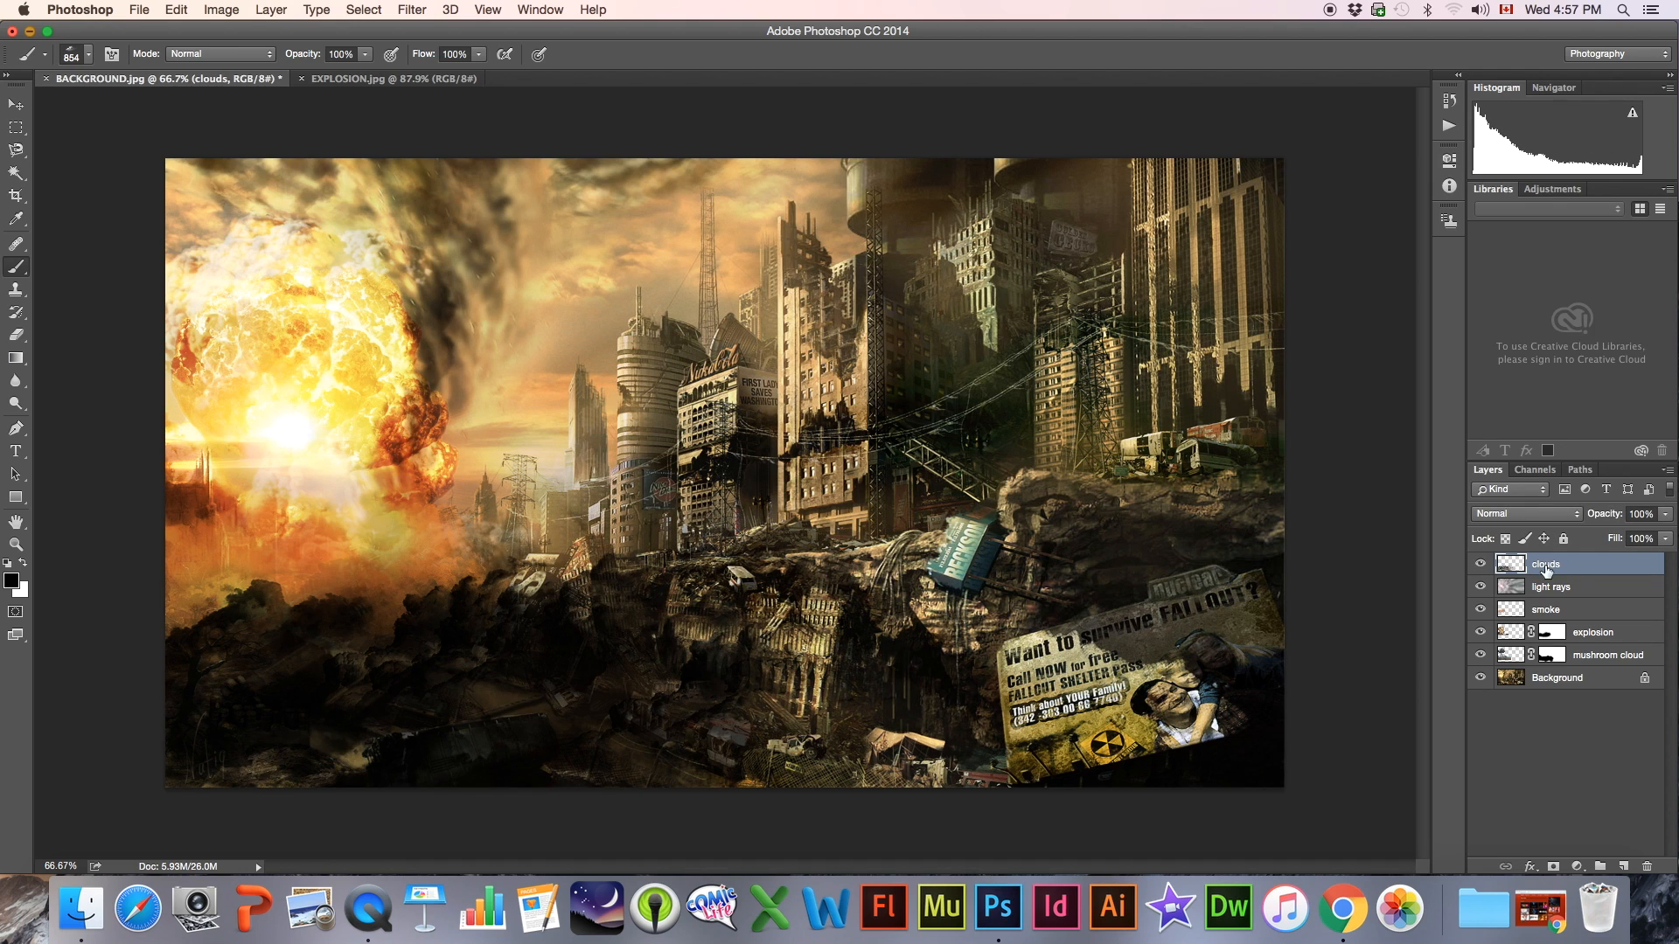
pyautogui.click(1667, 514)
pyautogui.moveTo(1664, 537)
pyautogui.mouseDown()
pyautogui.moveTo(1623, 537)
pyautogui.moveTo(1646, 546)
pyautogui.mouseUp()
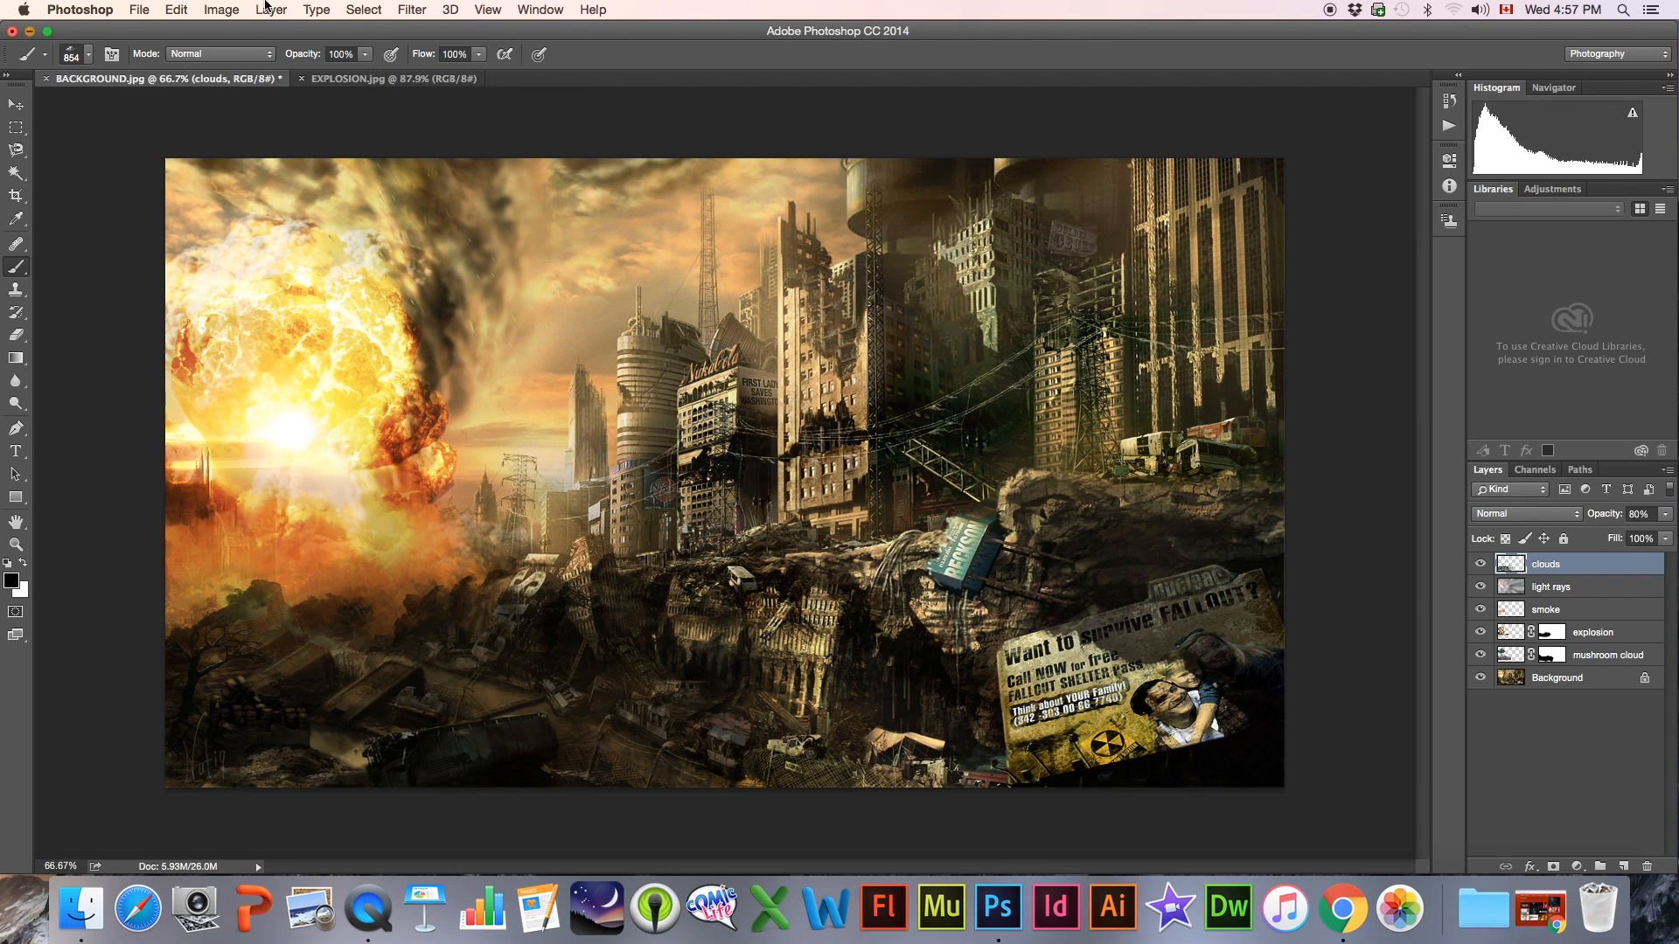
# Try a Brightness/Contrast adjustment of brightness 79 and contrast -10 on the clouds layer
pyautogui.click(222, 10)
pyautogui.moveTo(262, 58)
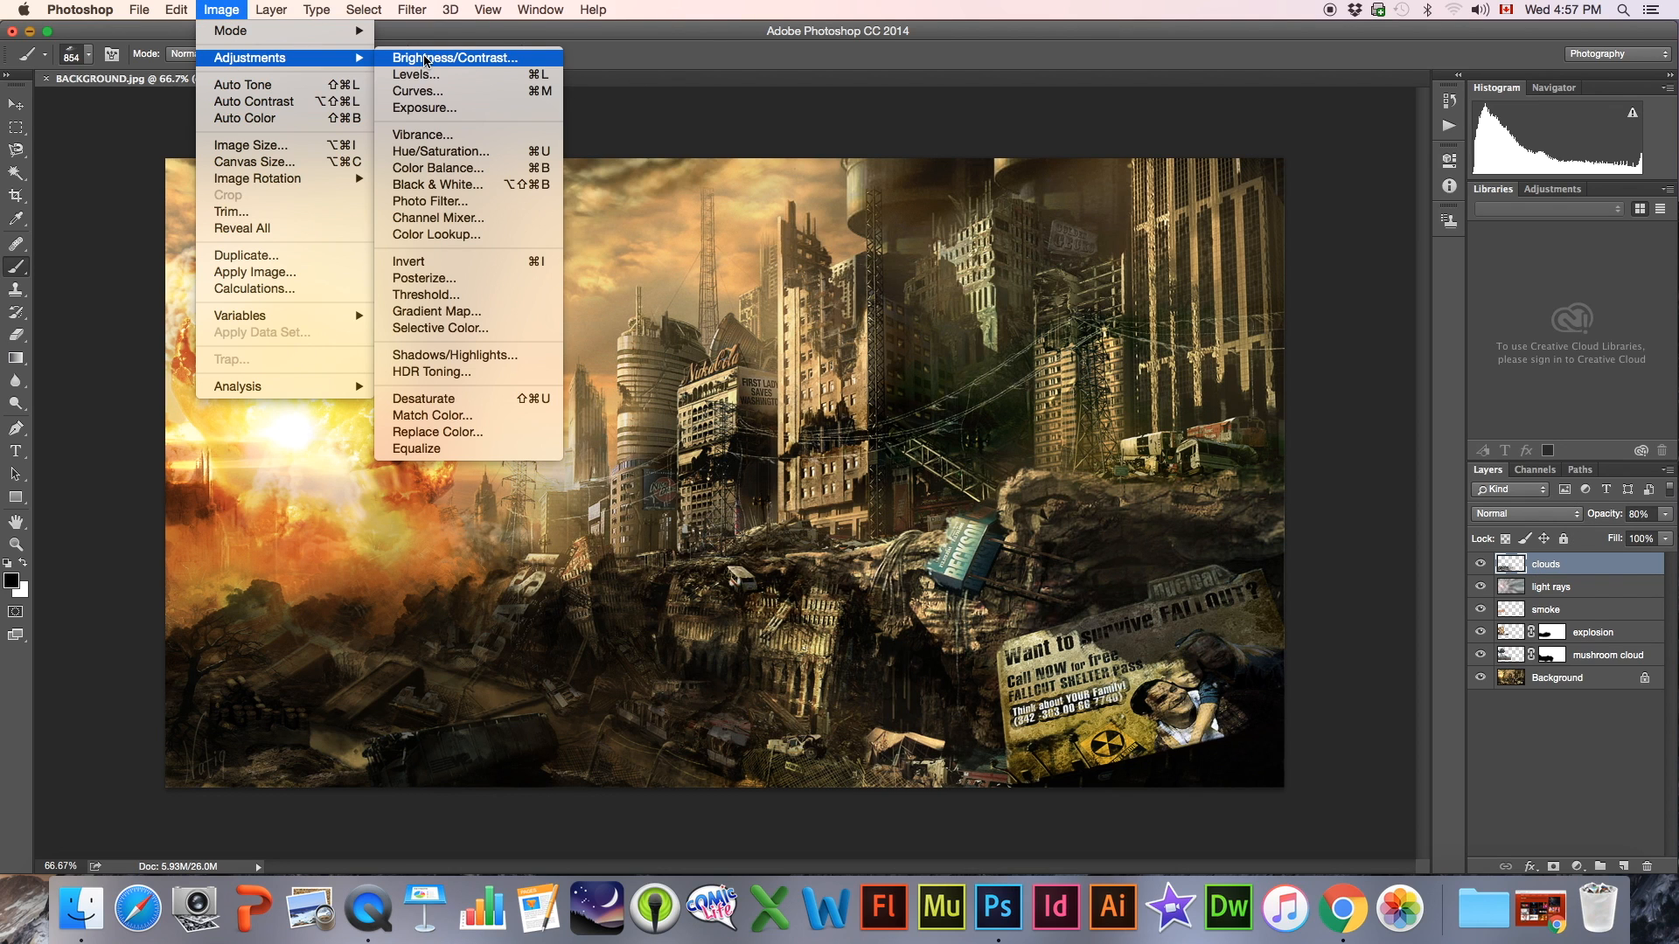
pyautogui.click(425, 57)
pyautogui.moveTo(688, 155); pyautogui.dragTo(668, 198)
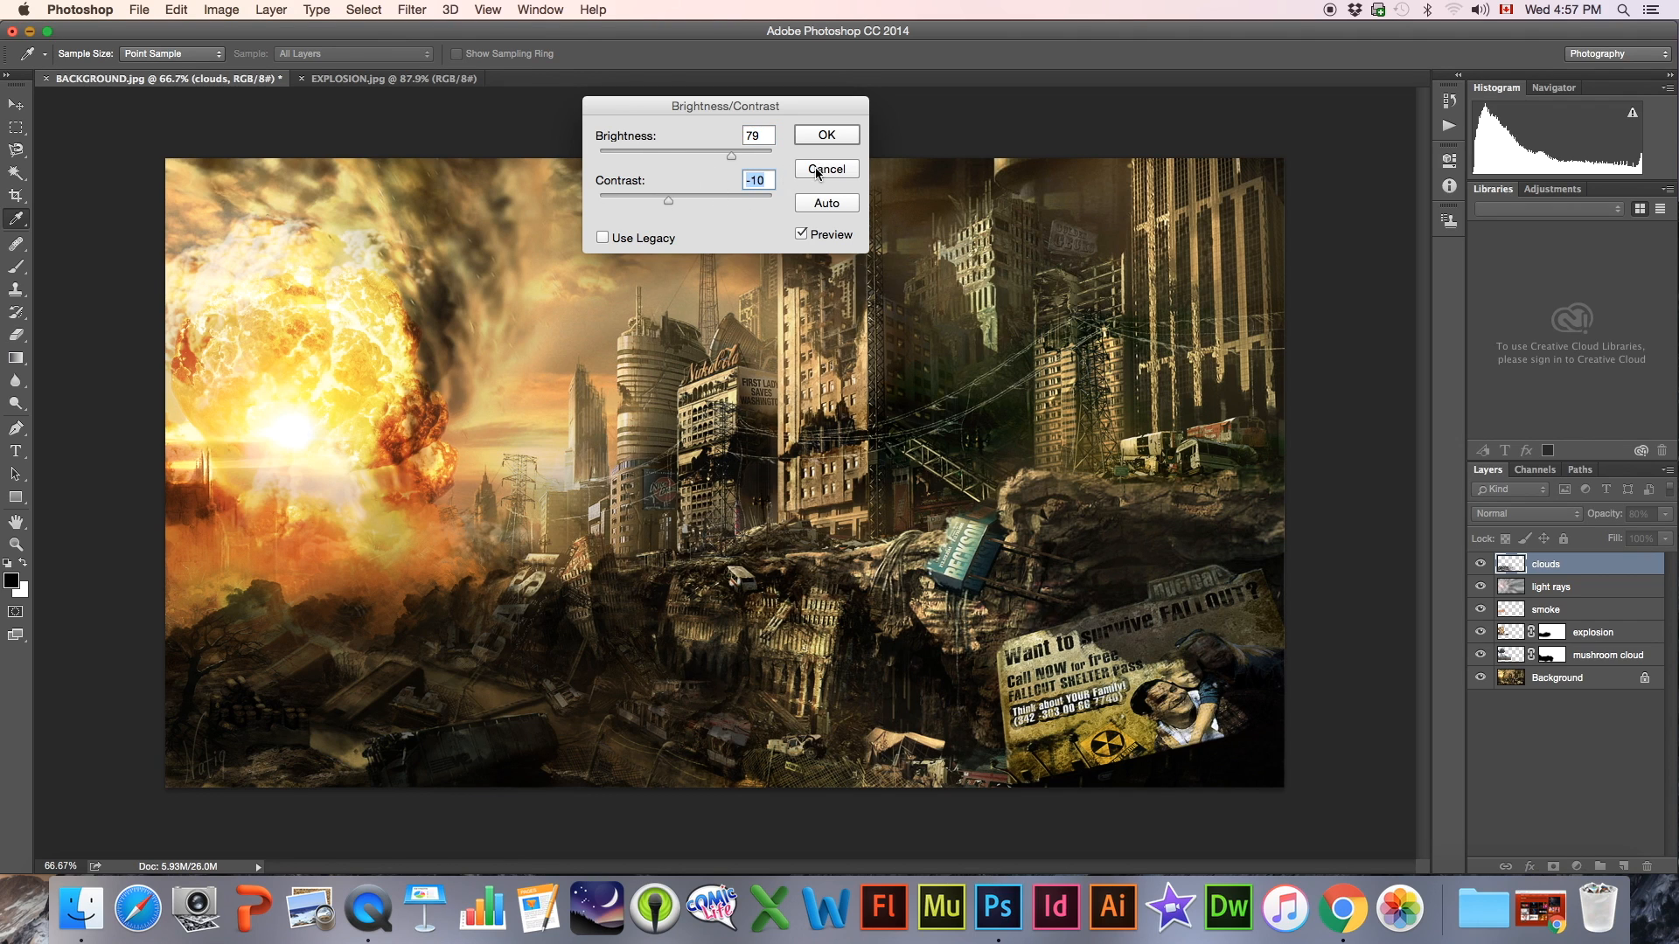
pyautogui.click(813, 171)
pyautogui.press('b')
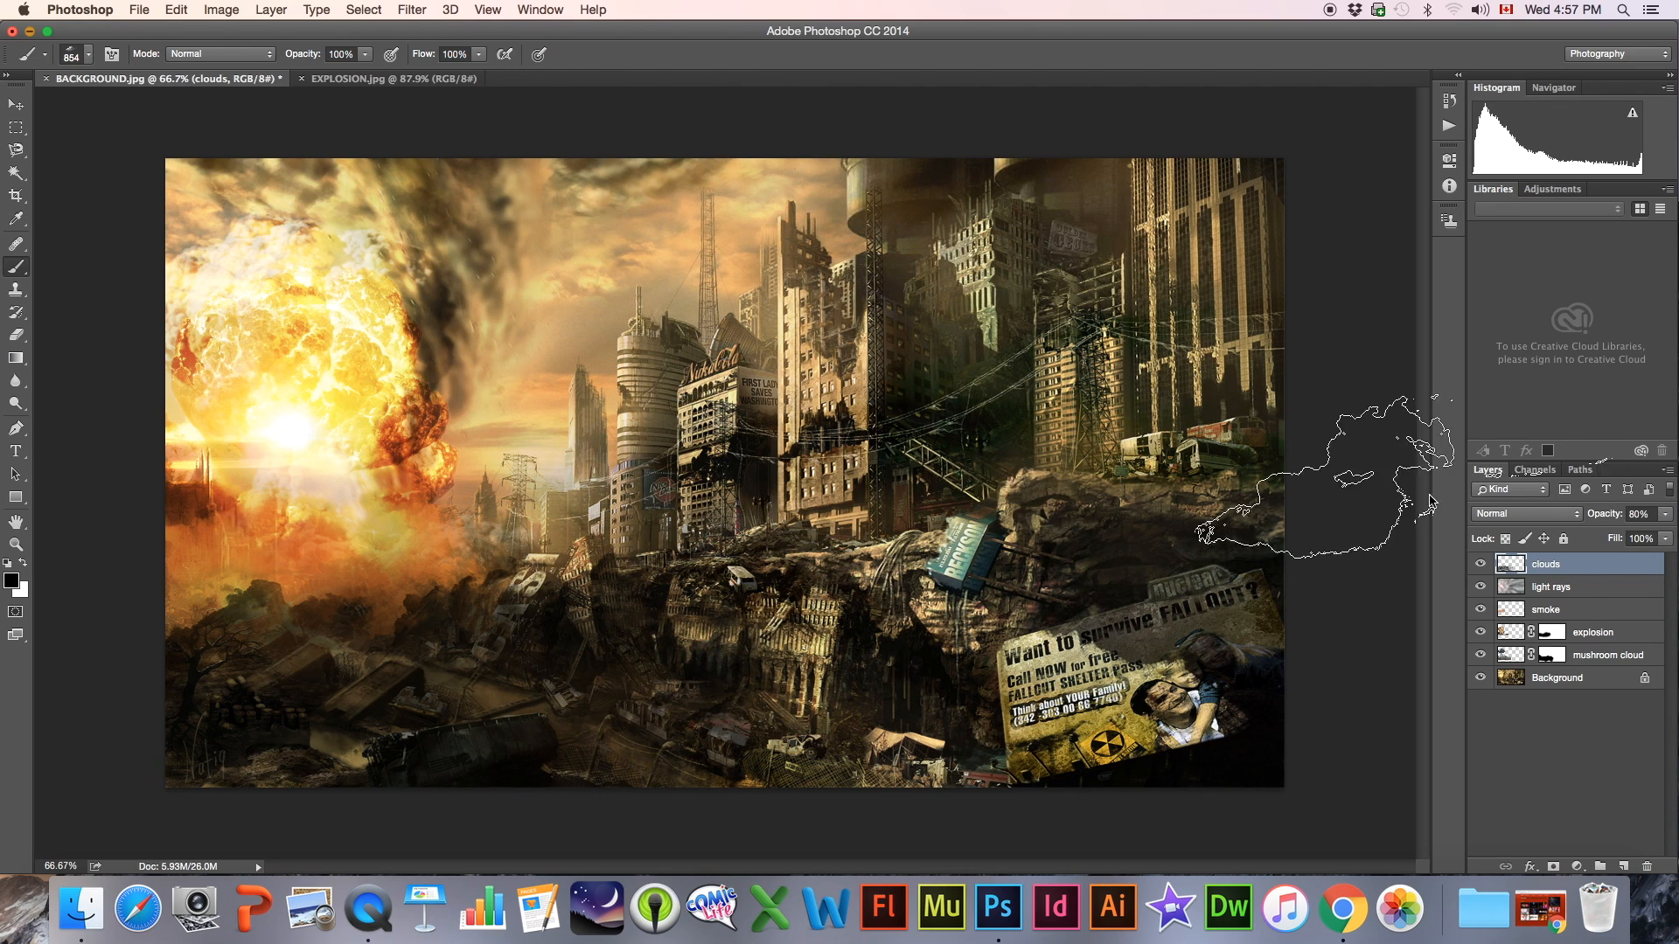
# Set the clouds layer's opacity to 87%
pyautogui.click(1666, 514)
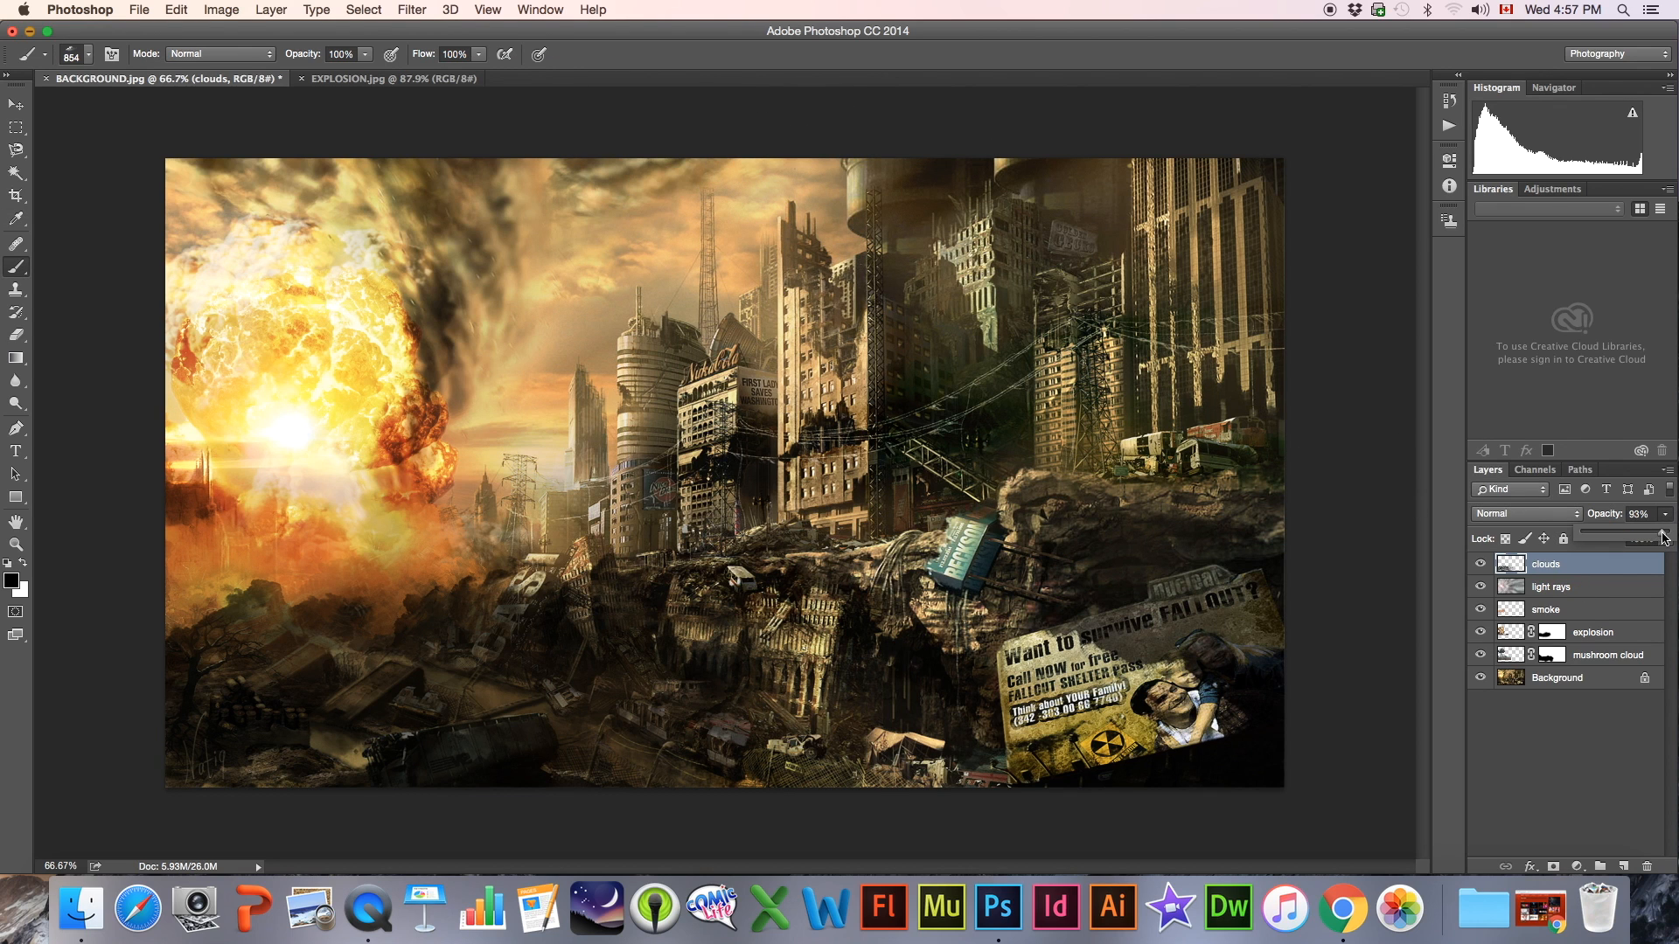
pyautogui.moveTo(1664, 539); pyautogui.dragTo(1658, 537)
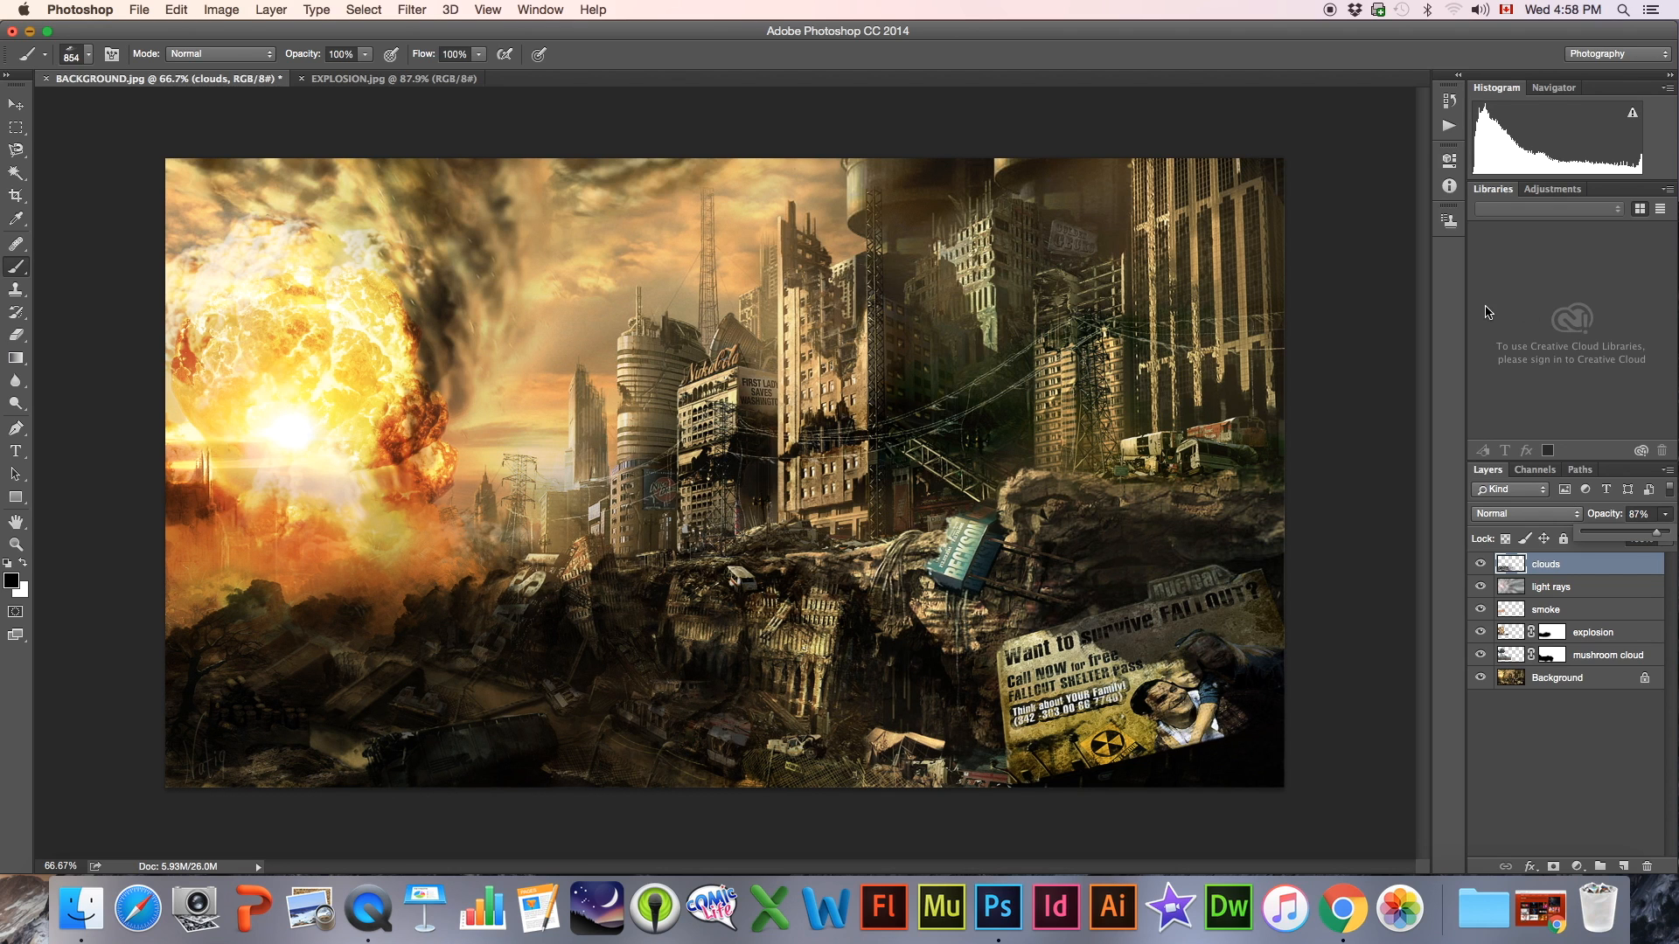
pyautogui.click(44, 642)
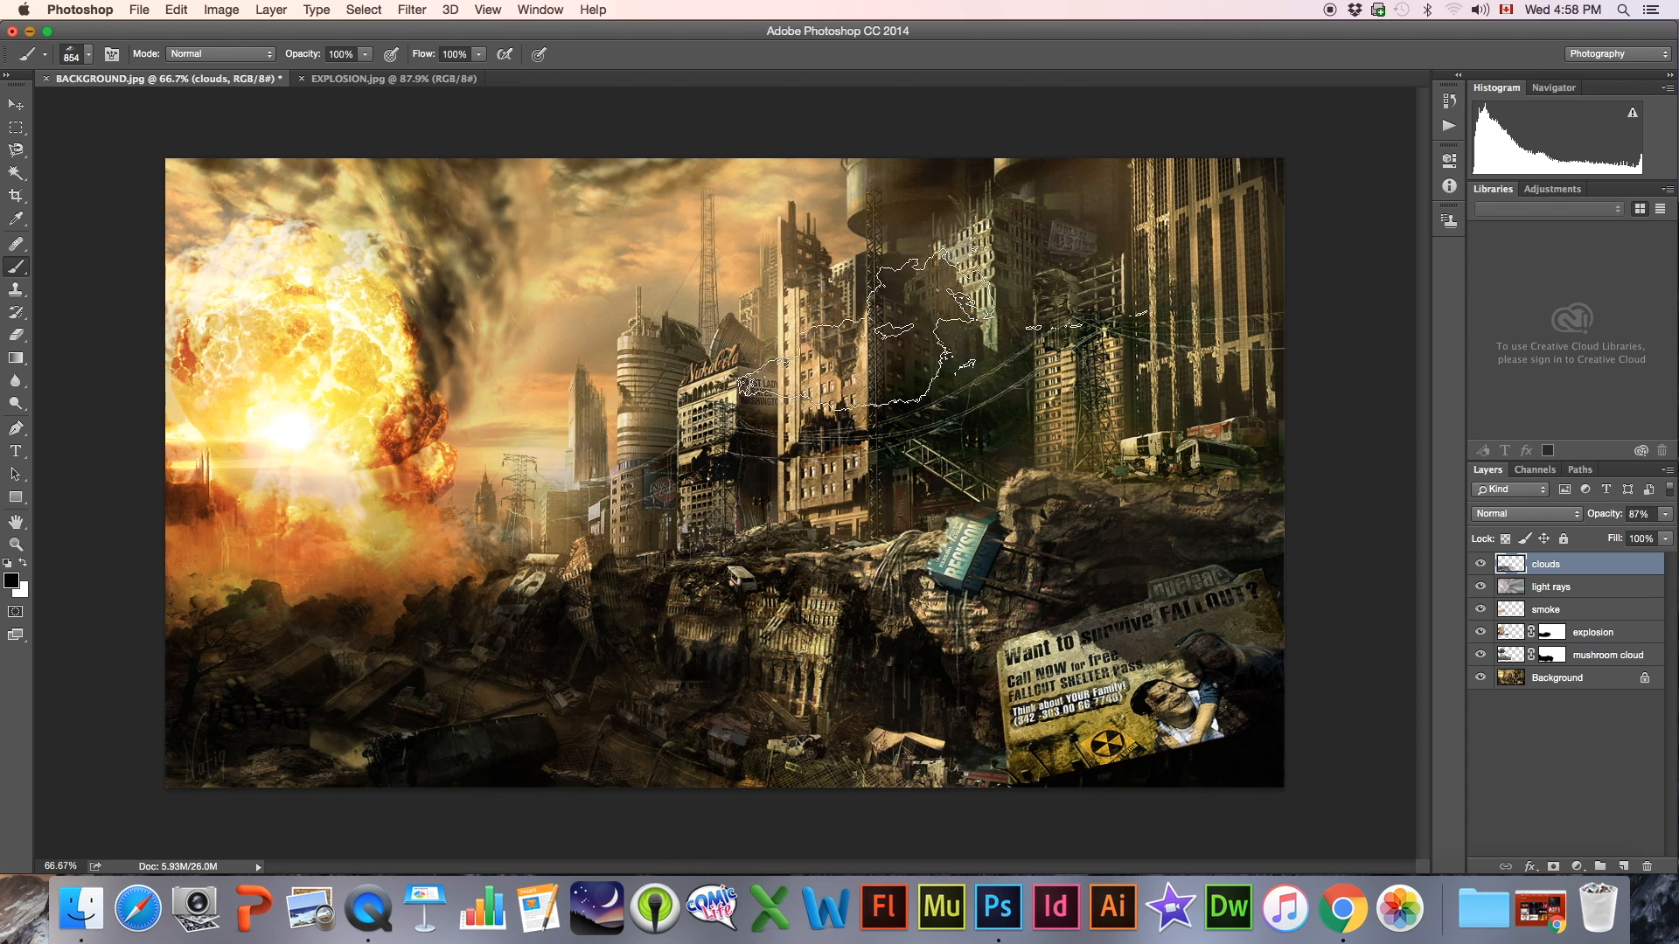
# Open POWER ARMOR.jpg from the FALLOUT 4 COMPOSITE folder and close the EXPLOSION.jpg document
pyautogui.moveTo(595, 29); pyautogui.dragTo(601, 408)
pyautogui.click(654, 294)
pyautogui.moveTo(654, 294); pyautogui.dragTo(998, 909)
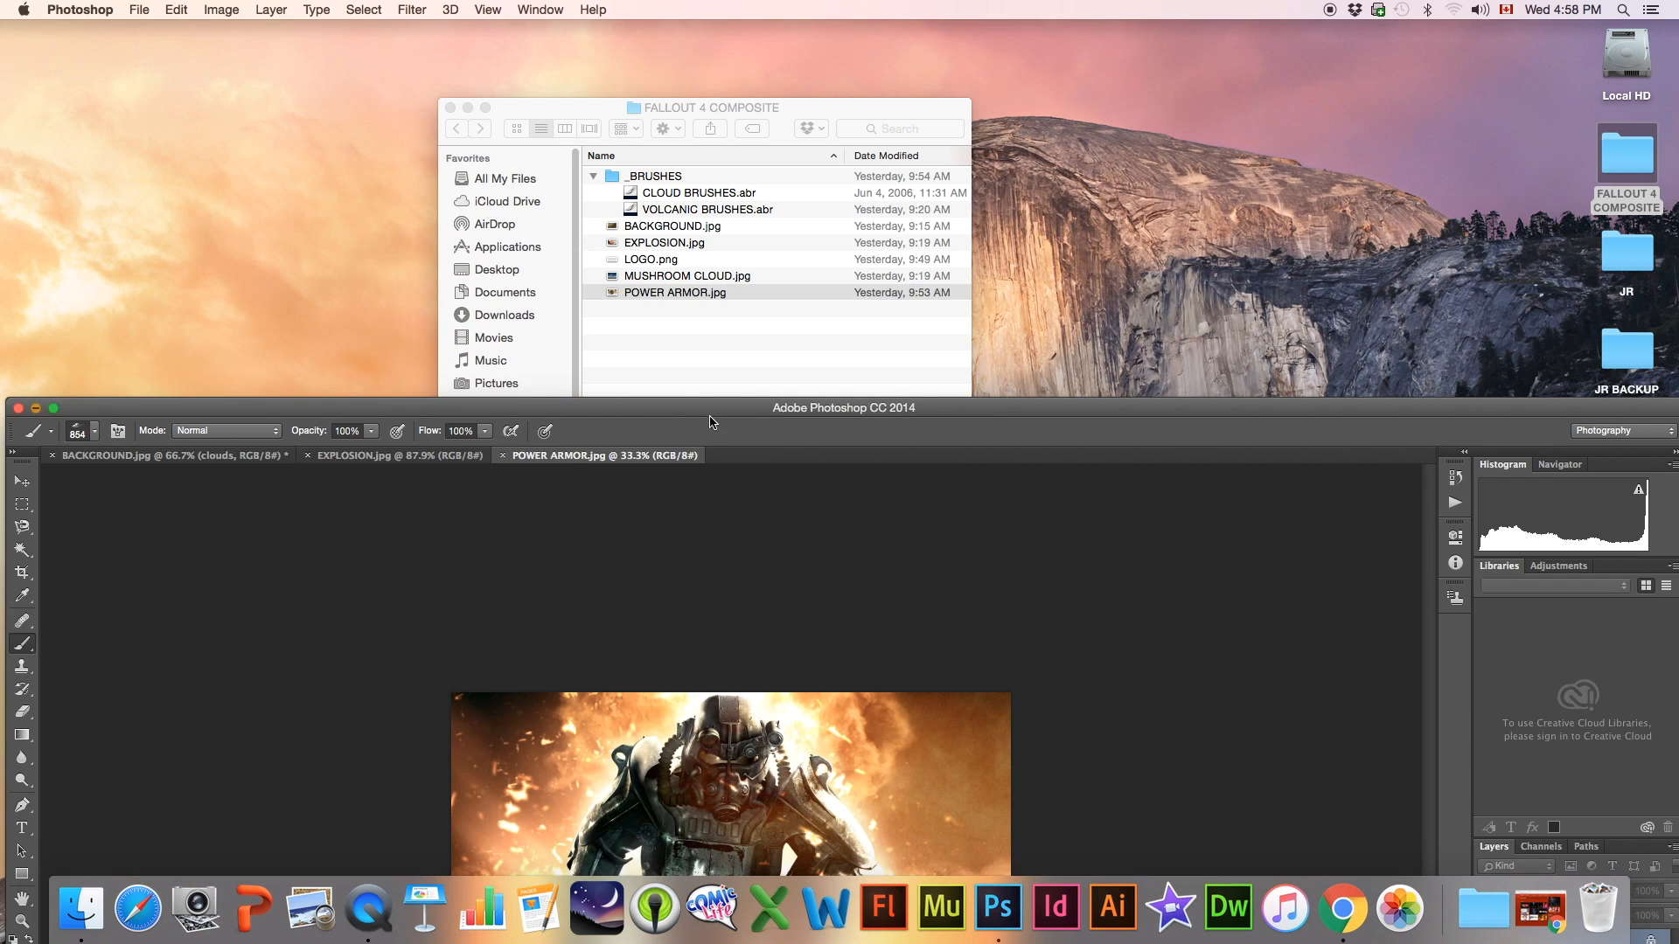
pyautogui.moveTo(709, 416); pyautogui.dragTo(698, 44)
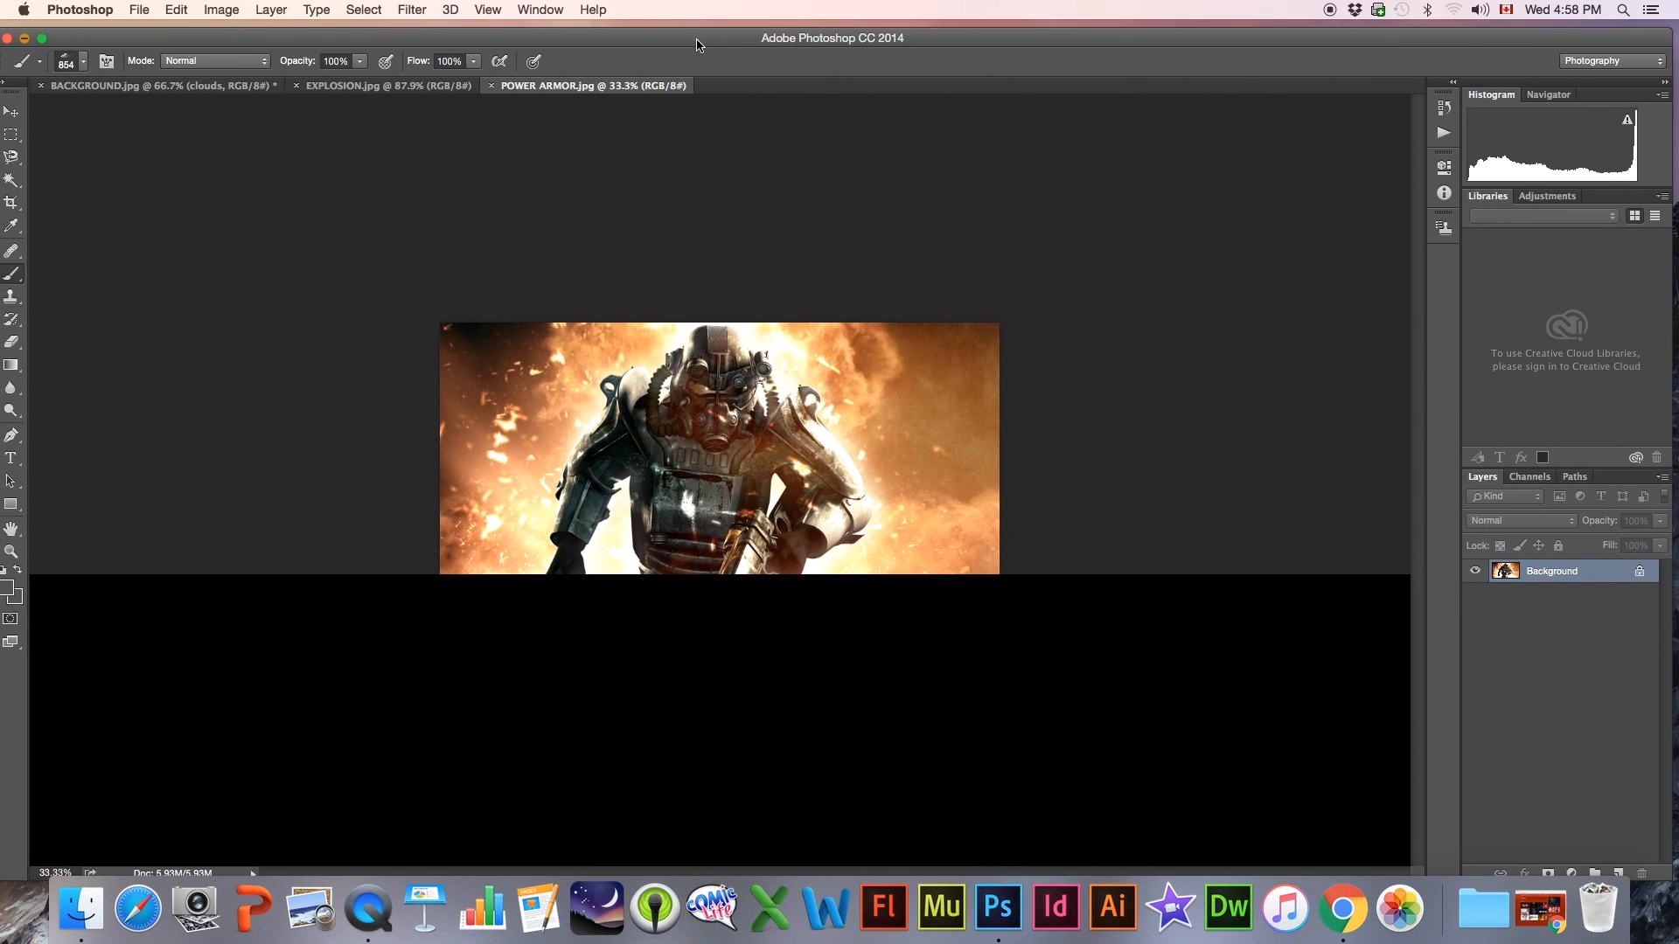
pyautogui.click(296, 86)
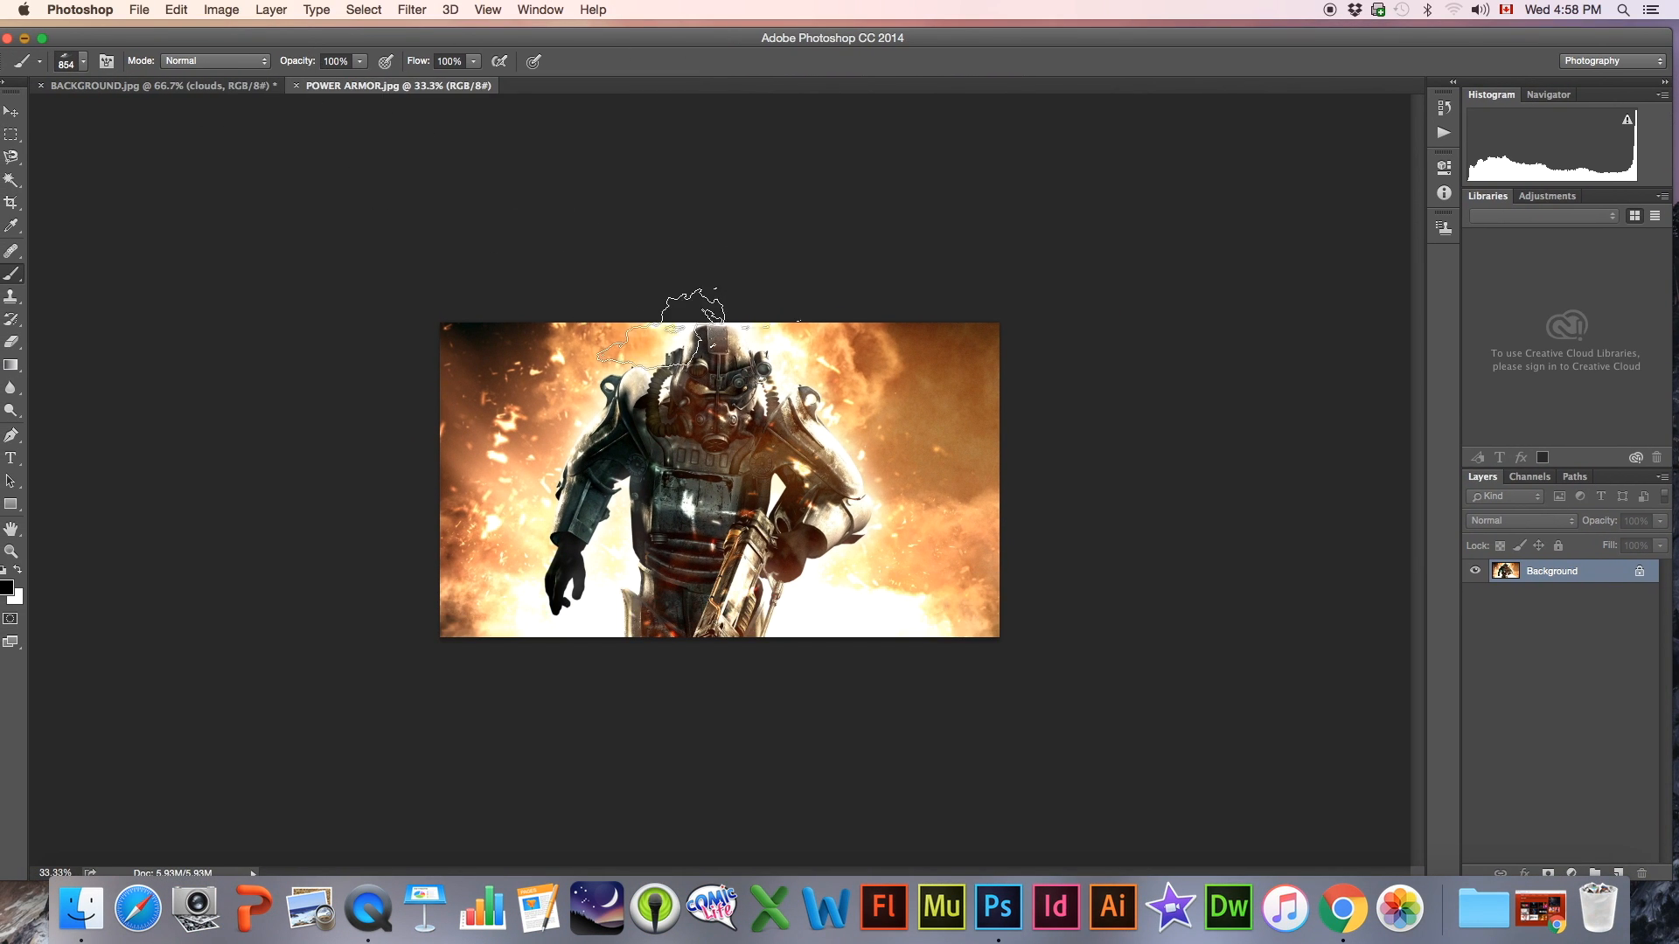
# Start outlining the power armor figure with the Magnetic Lasso from the leg plate at the image's lower edge
pyautogui.click(11, 551)
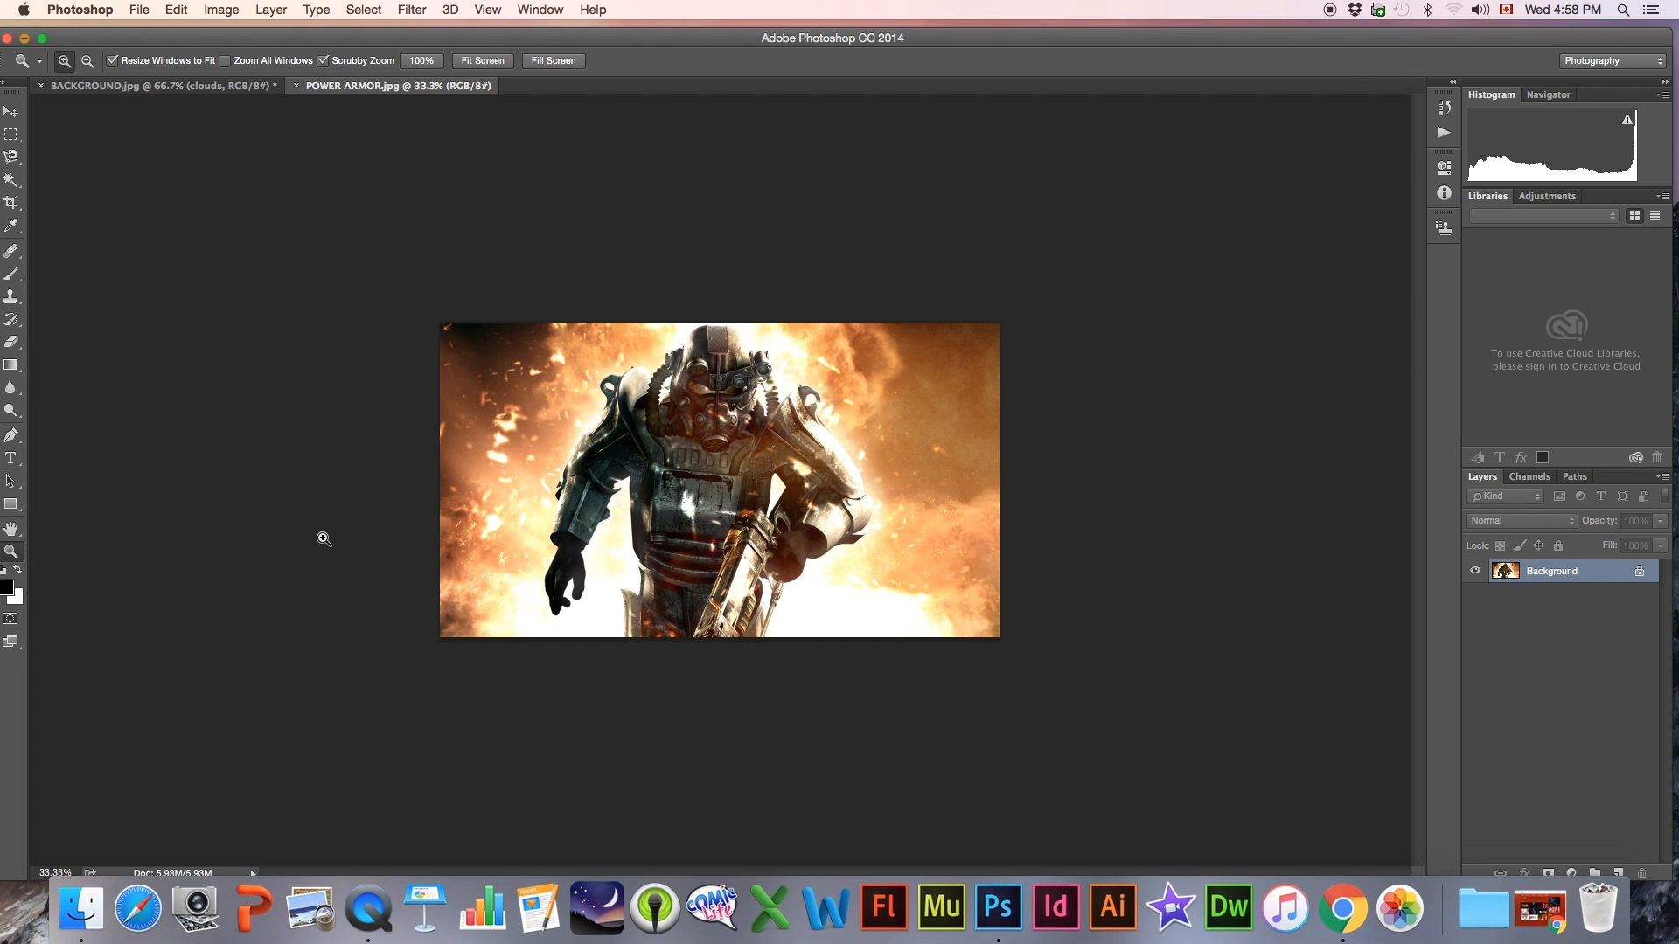
pyautogui.click(326, 543)
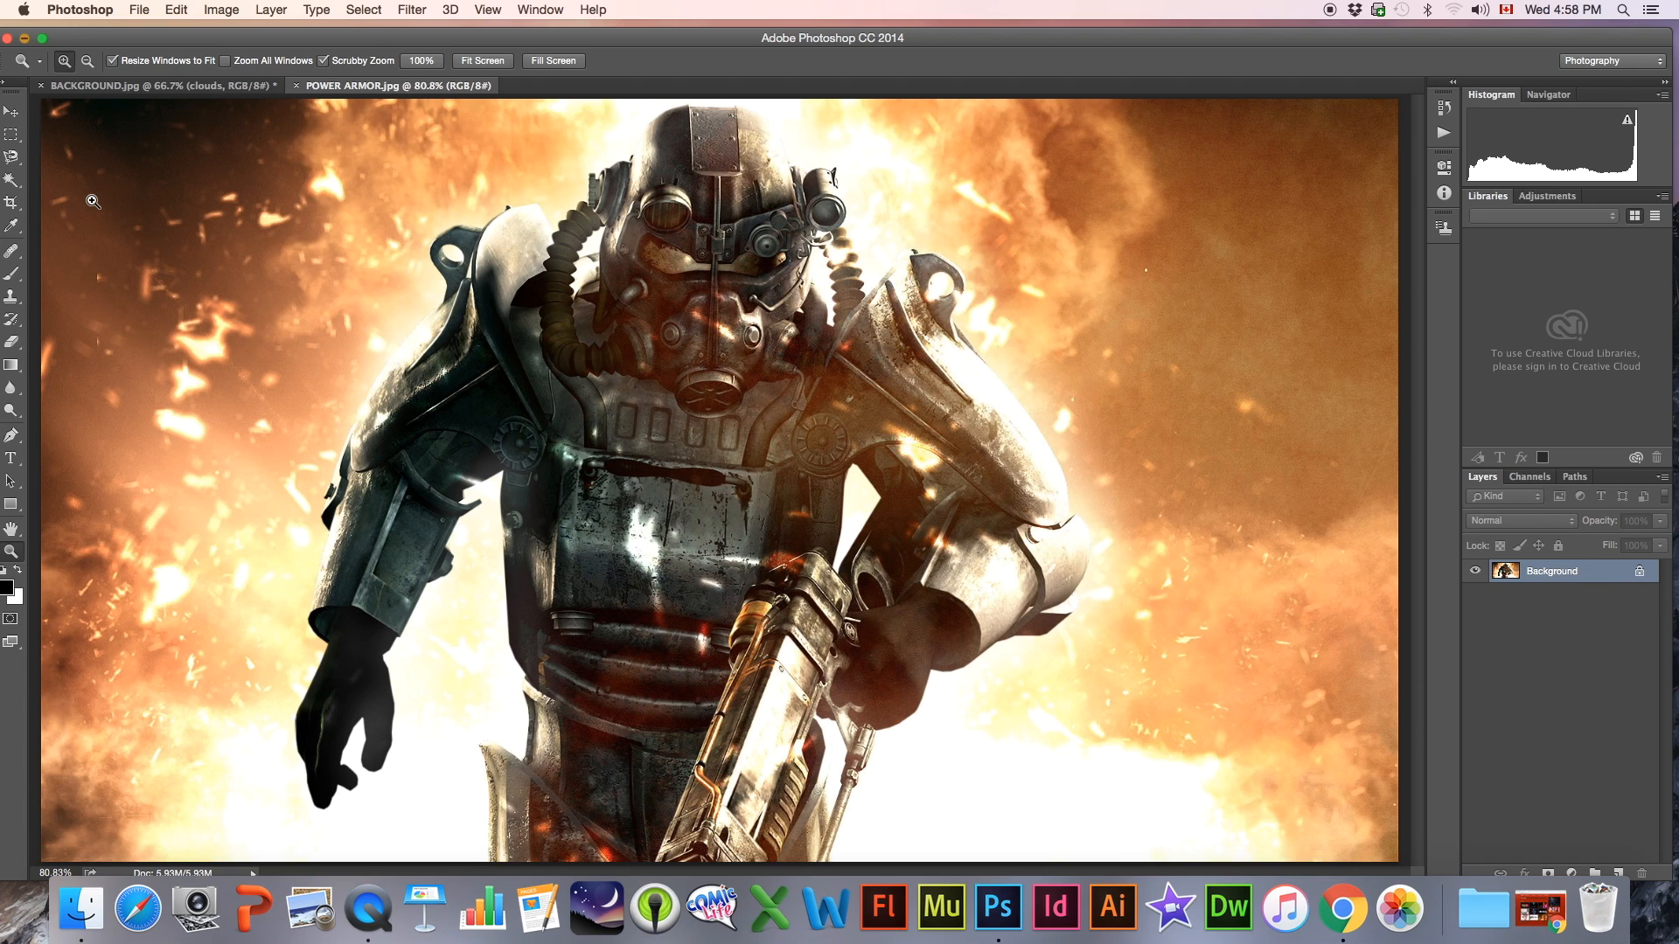
pyautogui.click(12, 178)
pyautogui.click(13, 159)
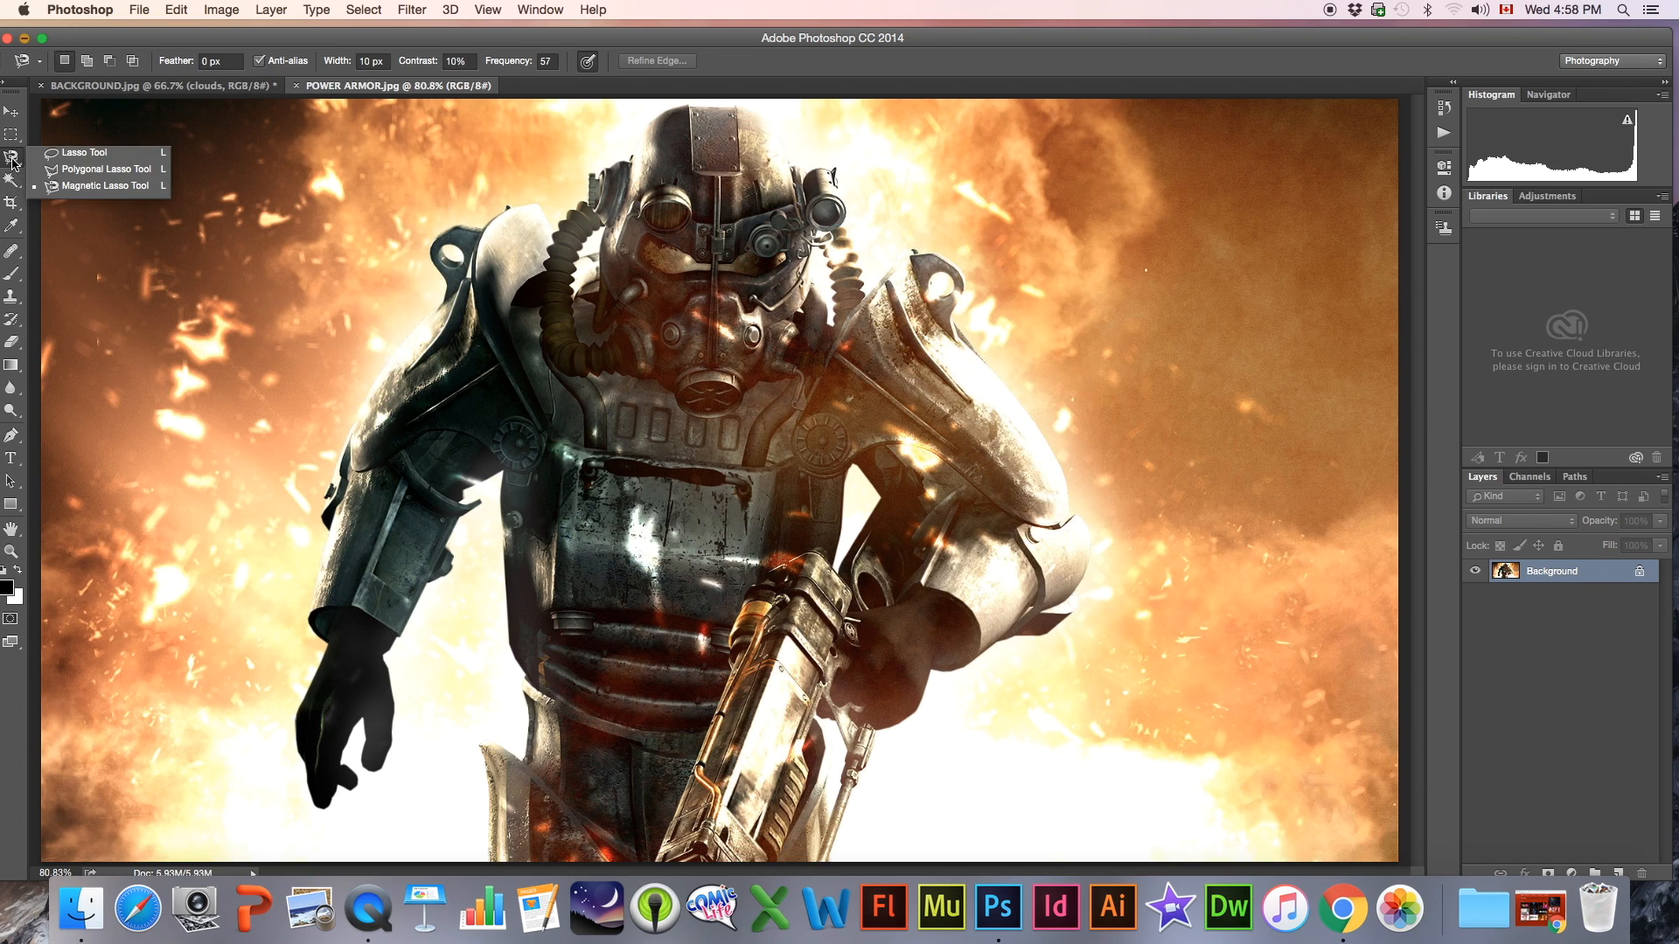
pyautogui.click(82, 187)
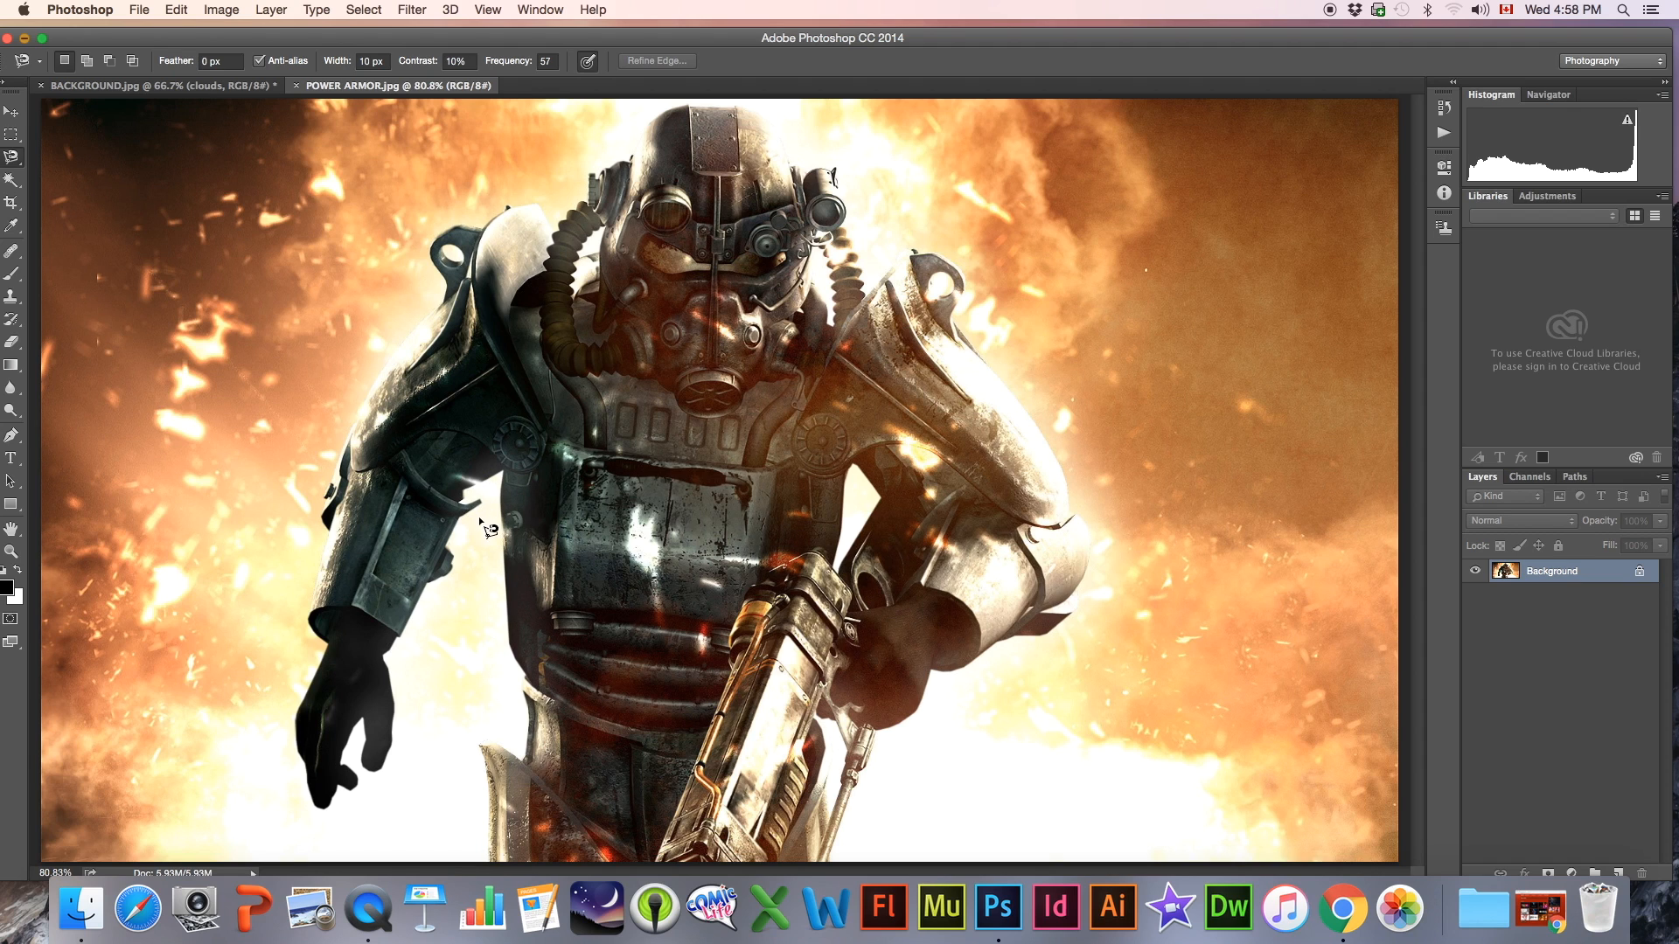
pyautogui.click(491, 860)
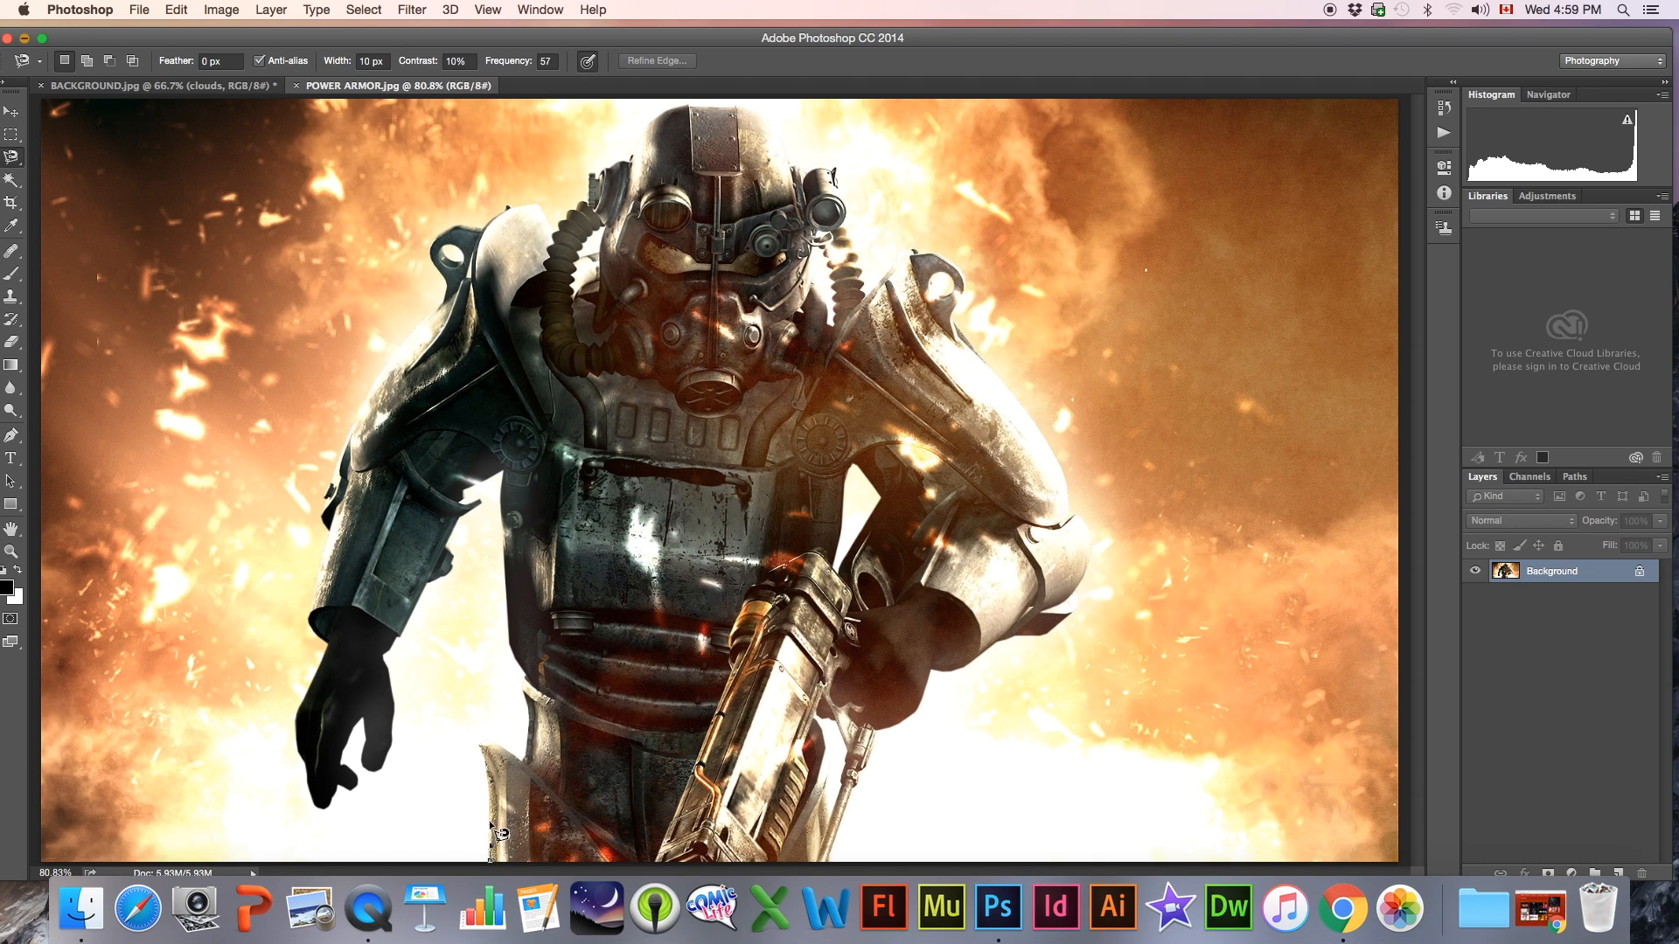
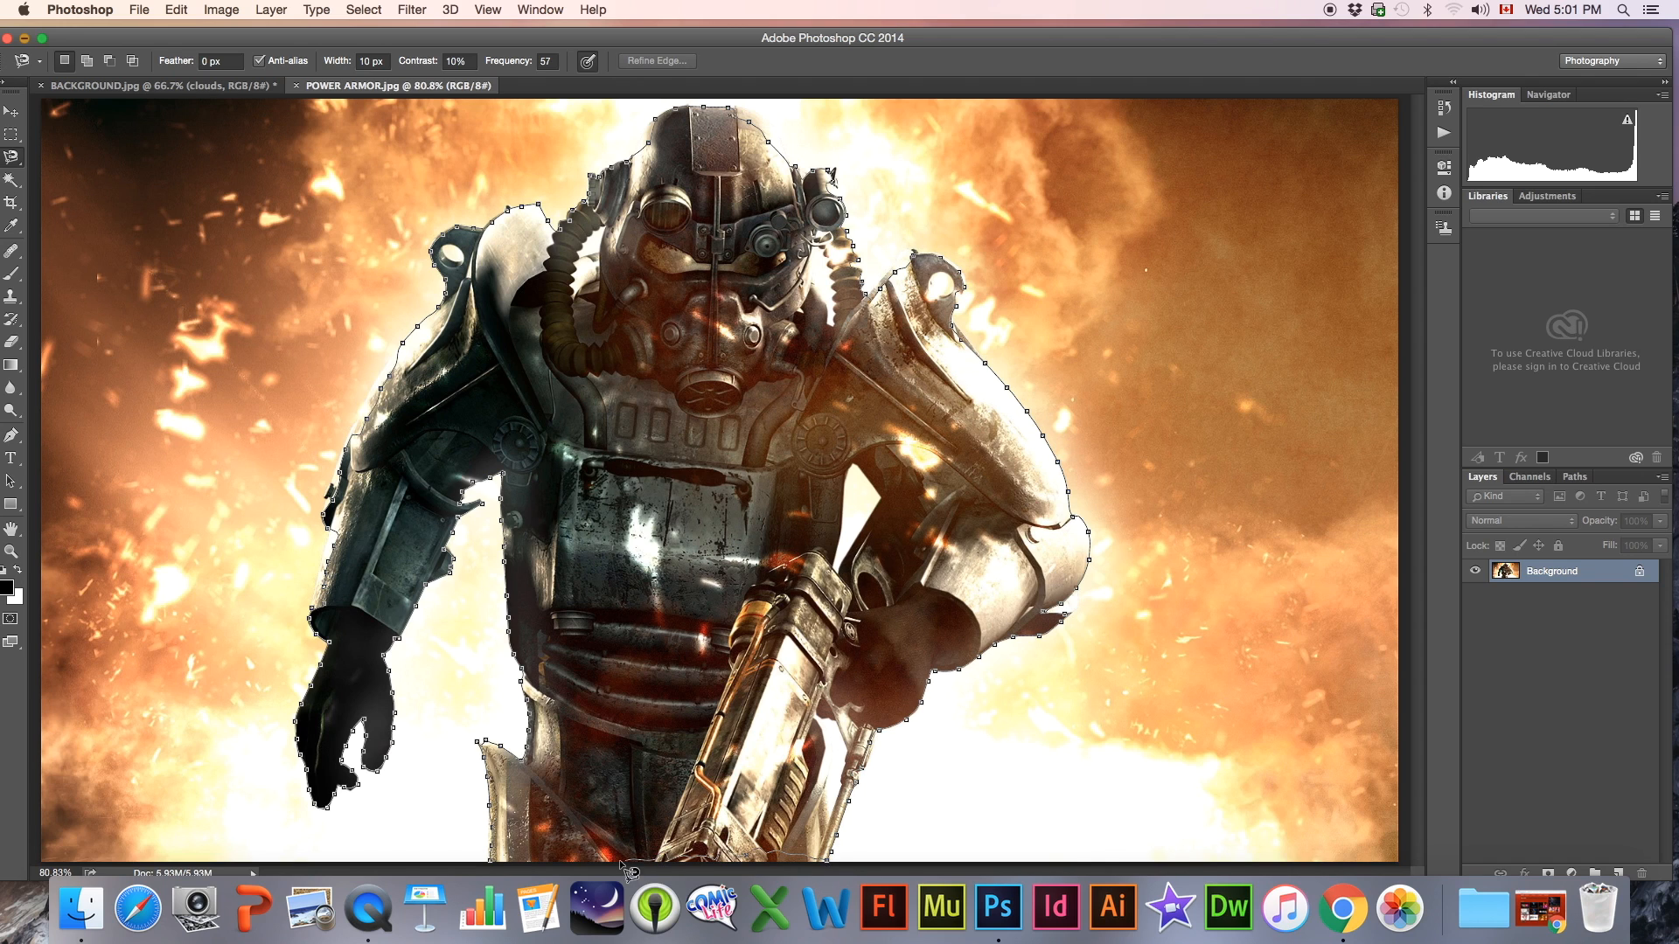
# Close the Magnetic Lasso outline around the power armor figure and subtract the enclosed background between arm and torso with the Magic Wand
pyautogui.click(495, 868)
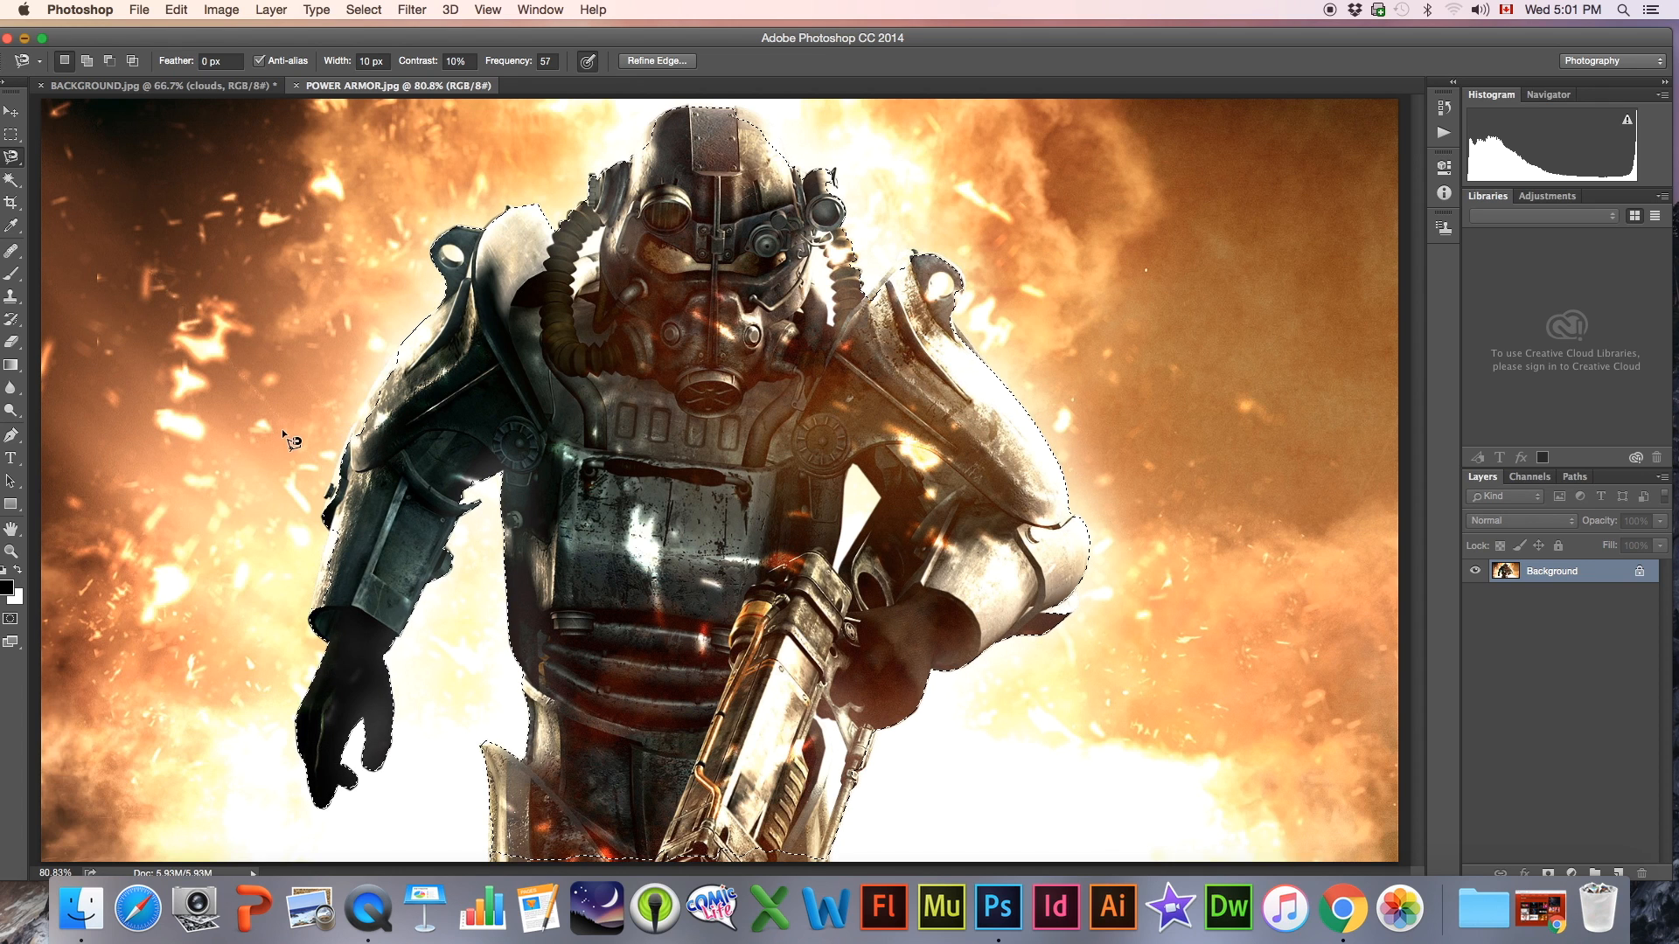
pyautogui.click(13, 181)
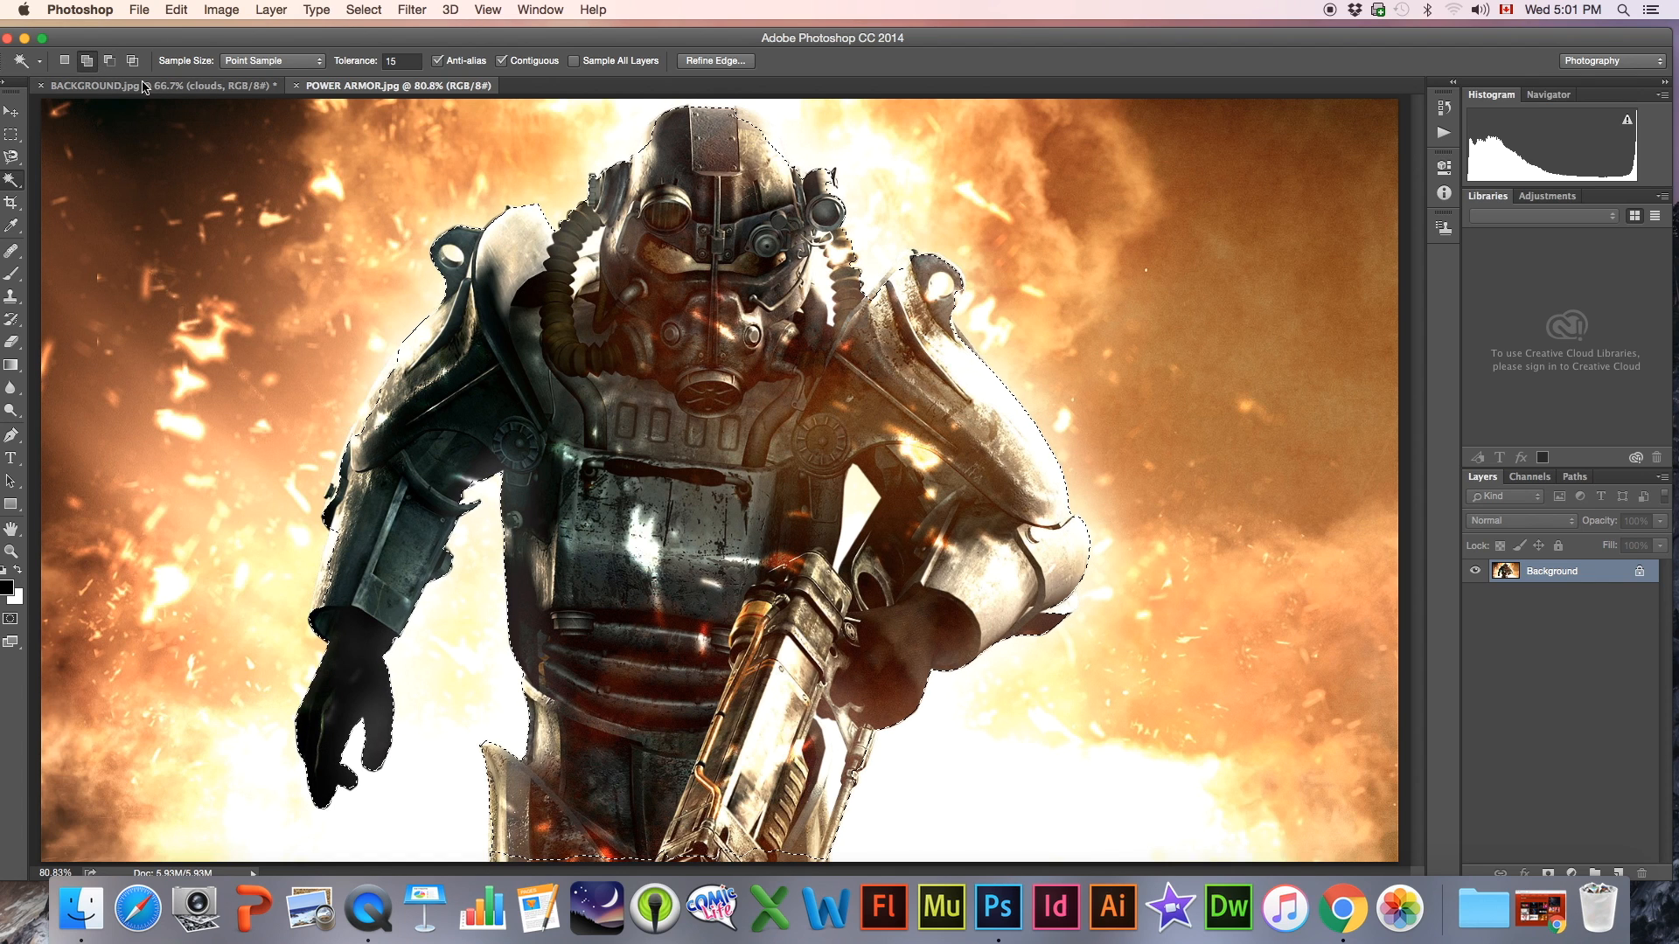
pyautogui.click(109, 60)
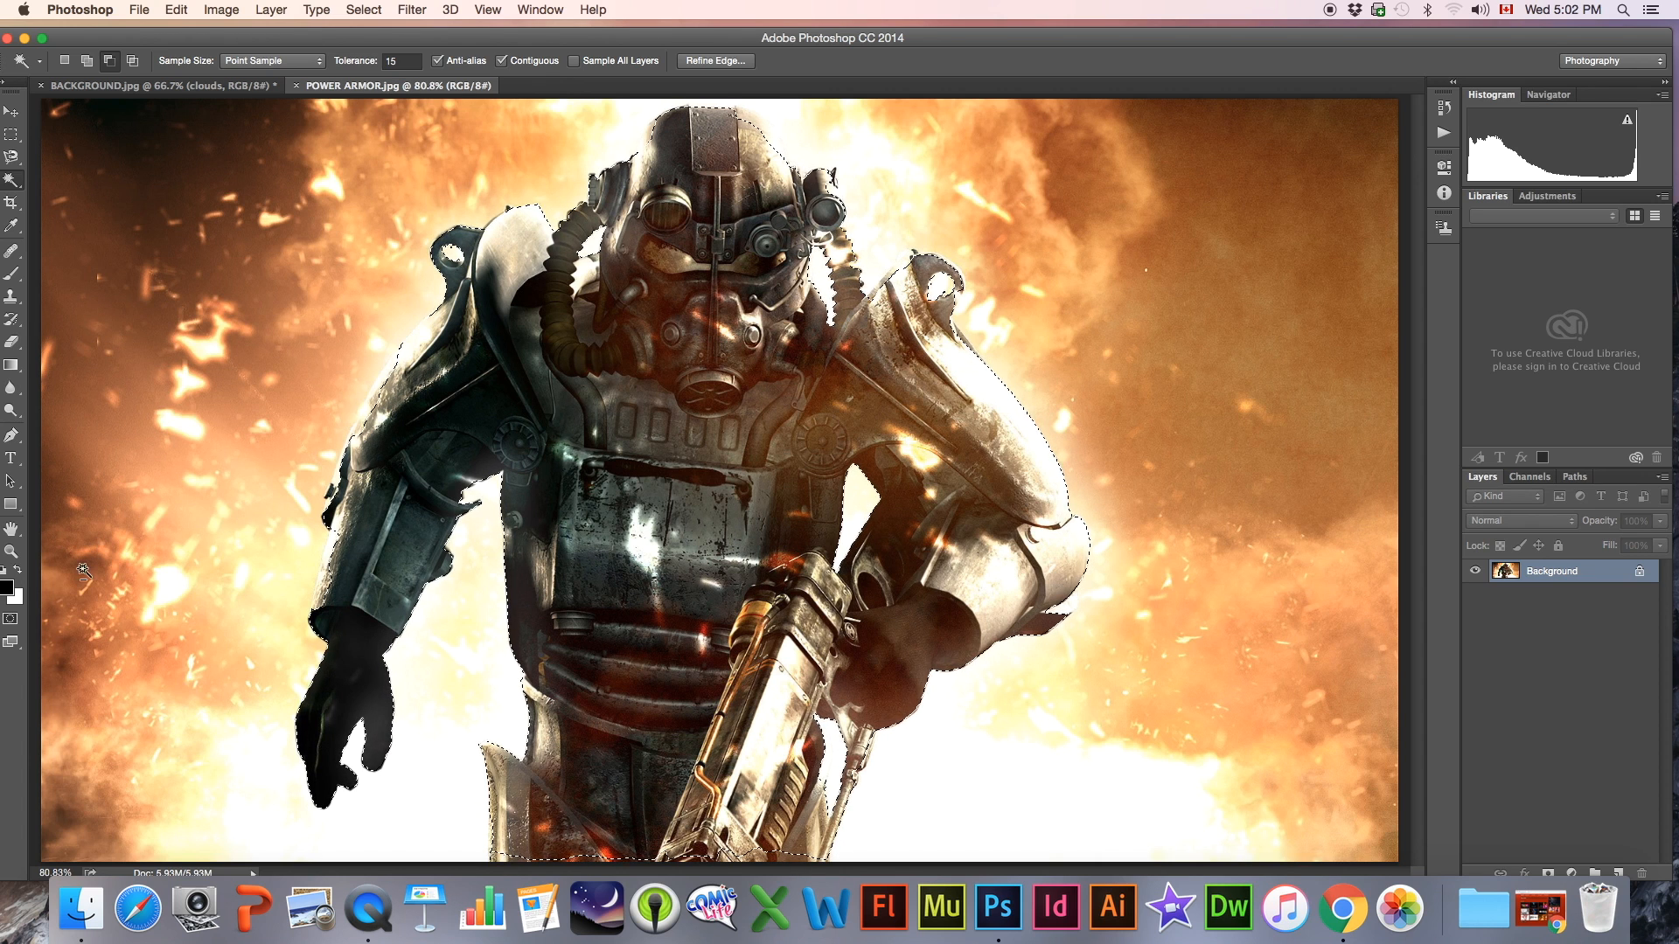
# Show the selection as a Quick Mask and set up a round brush with increased hardness and a size of 30 px
pyautogui.click(11, 620)
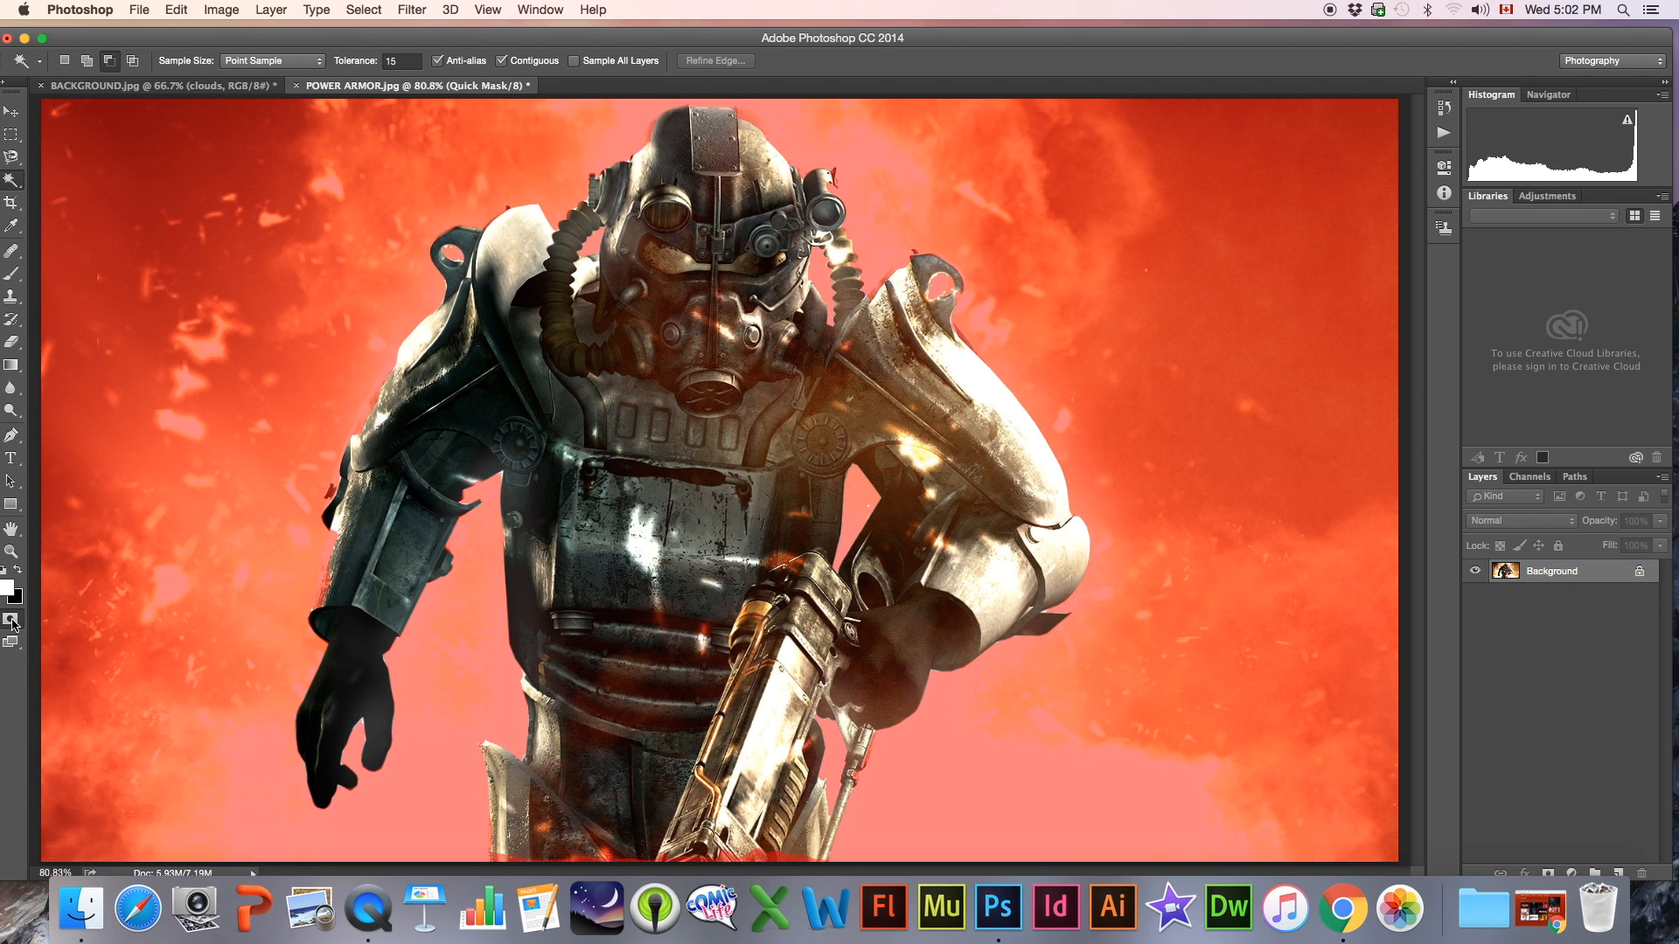
pyautogui.click(12, 551)
pyautogui.moveTo(363, 573); pyautogui.dragTo(412, 572)
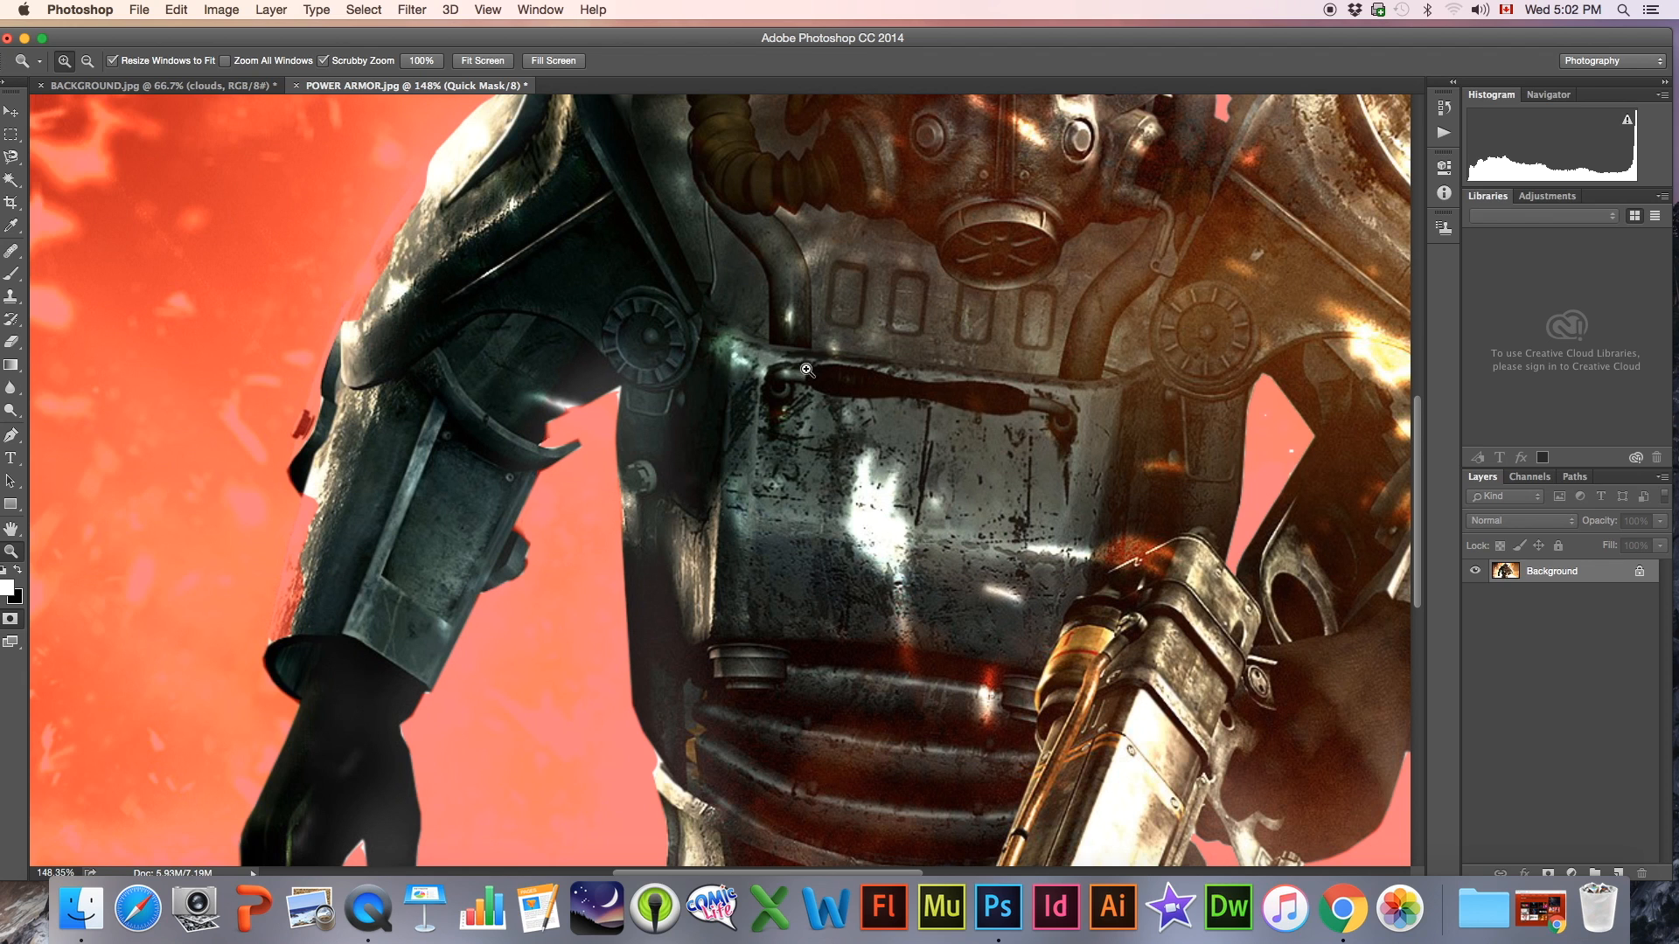
pyautogui.click(11, 276)
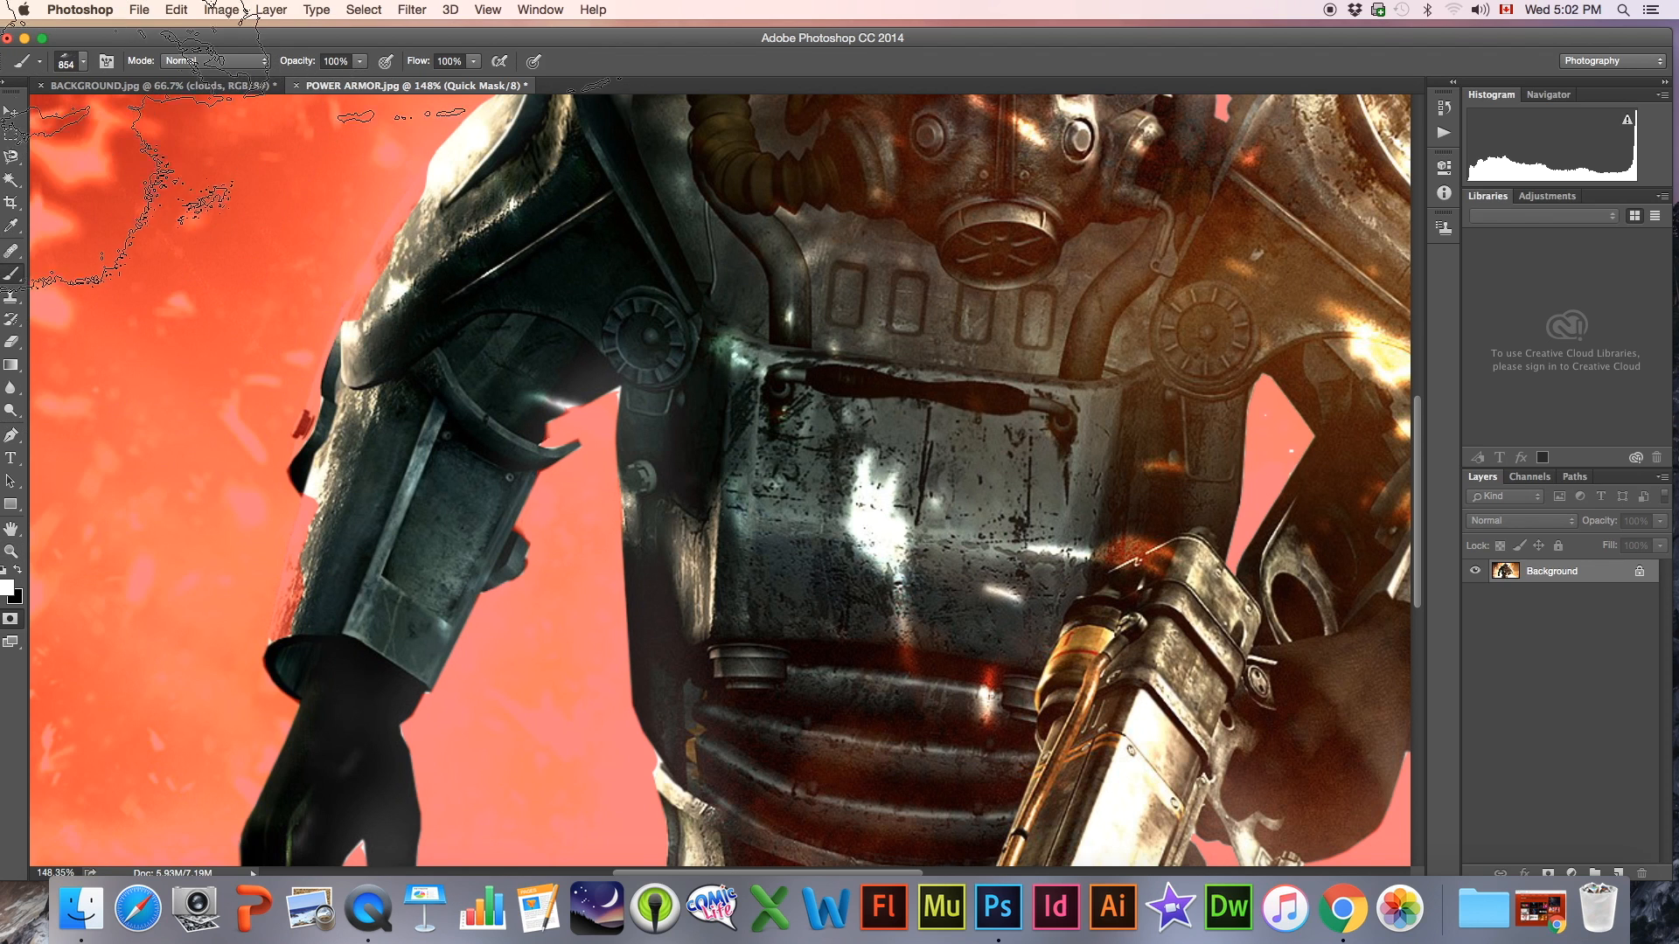
pyautogui.click(64, 63)
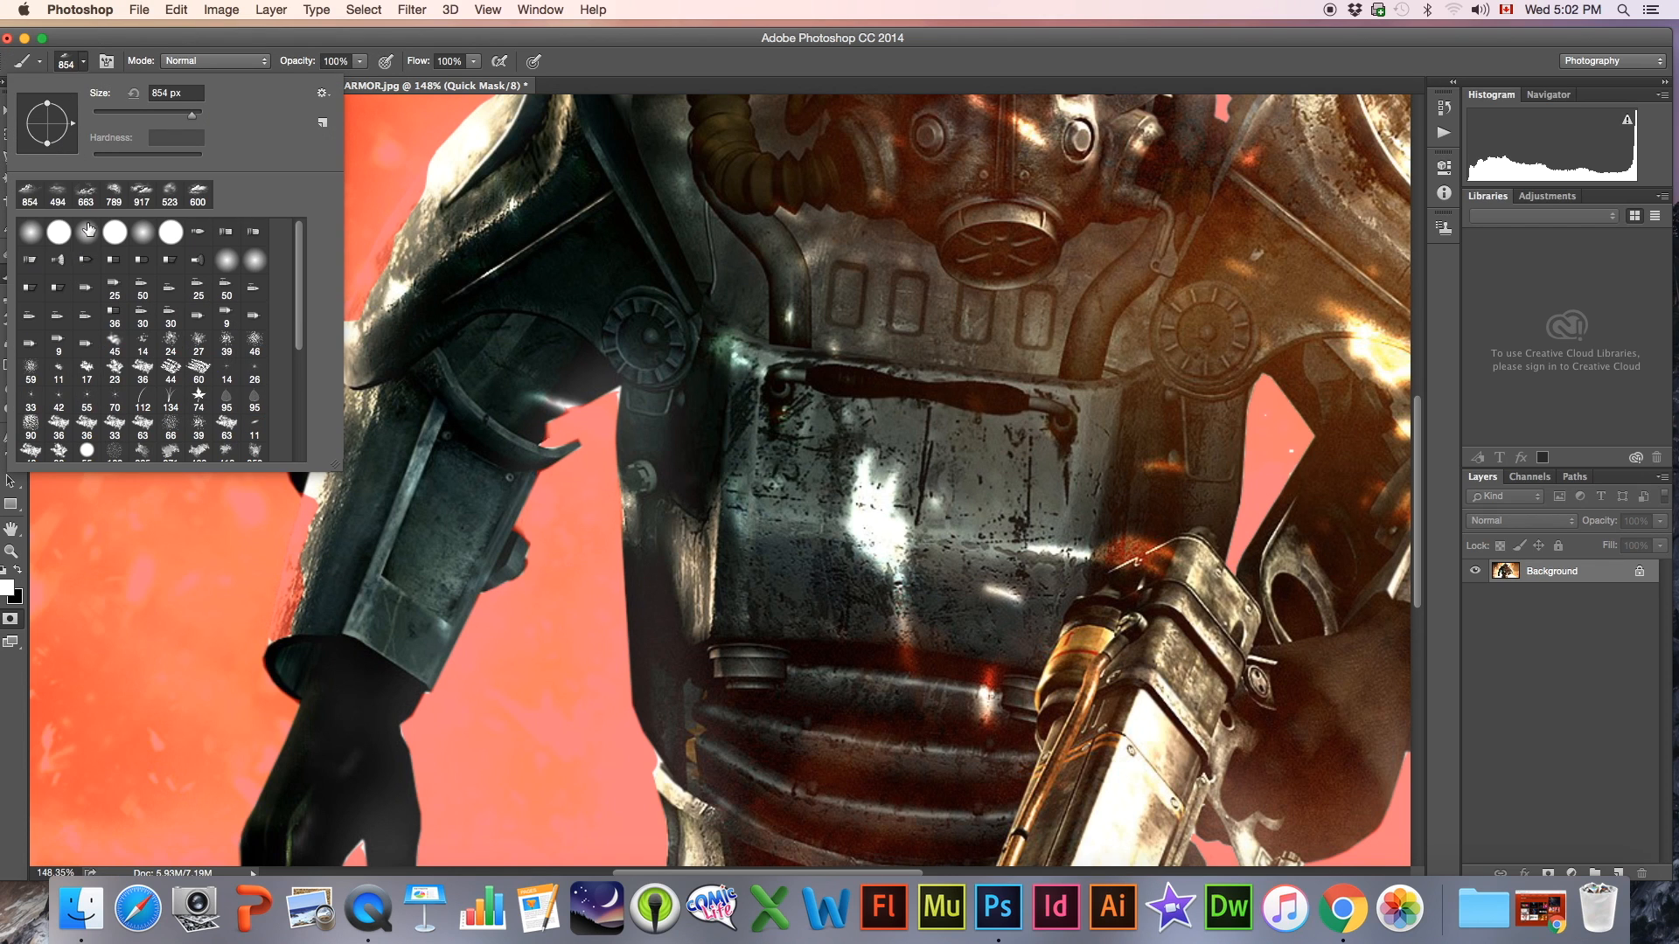
pyautogui.click(87, 232)
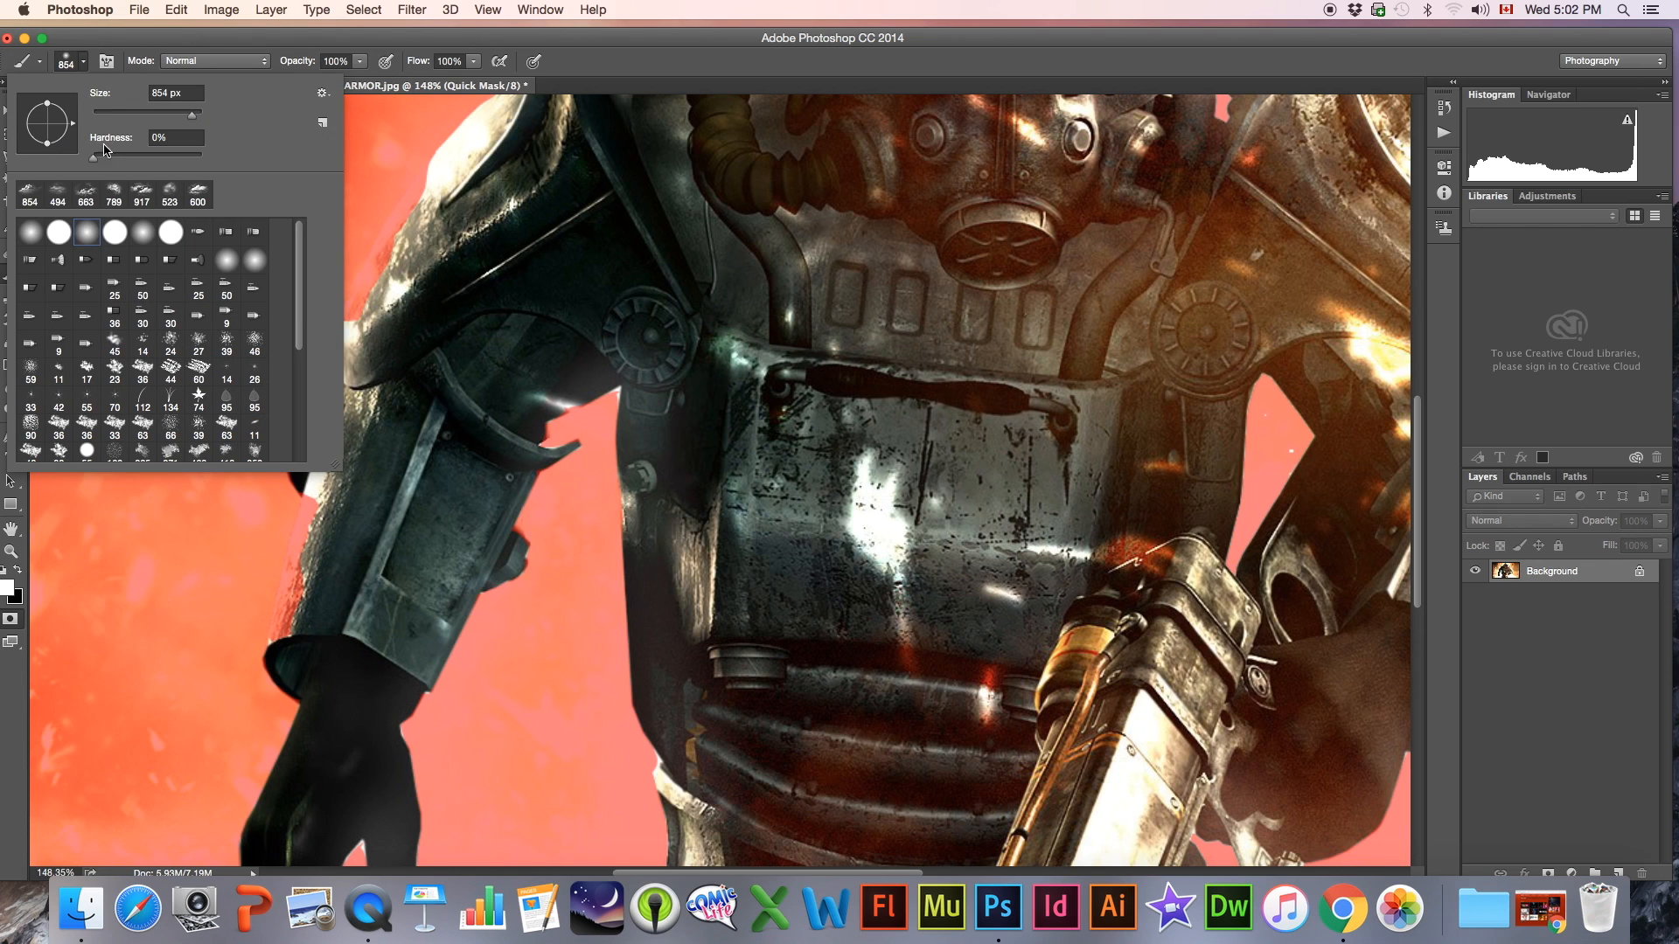
pyautogui.moveTo(100, 159); pyautogui.dragTo(178, 160)
pyautogui.click(68, 59)
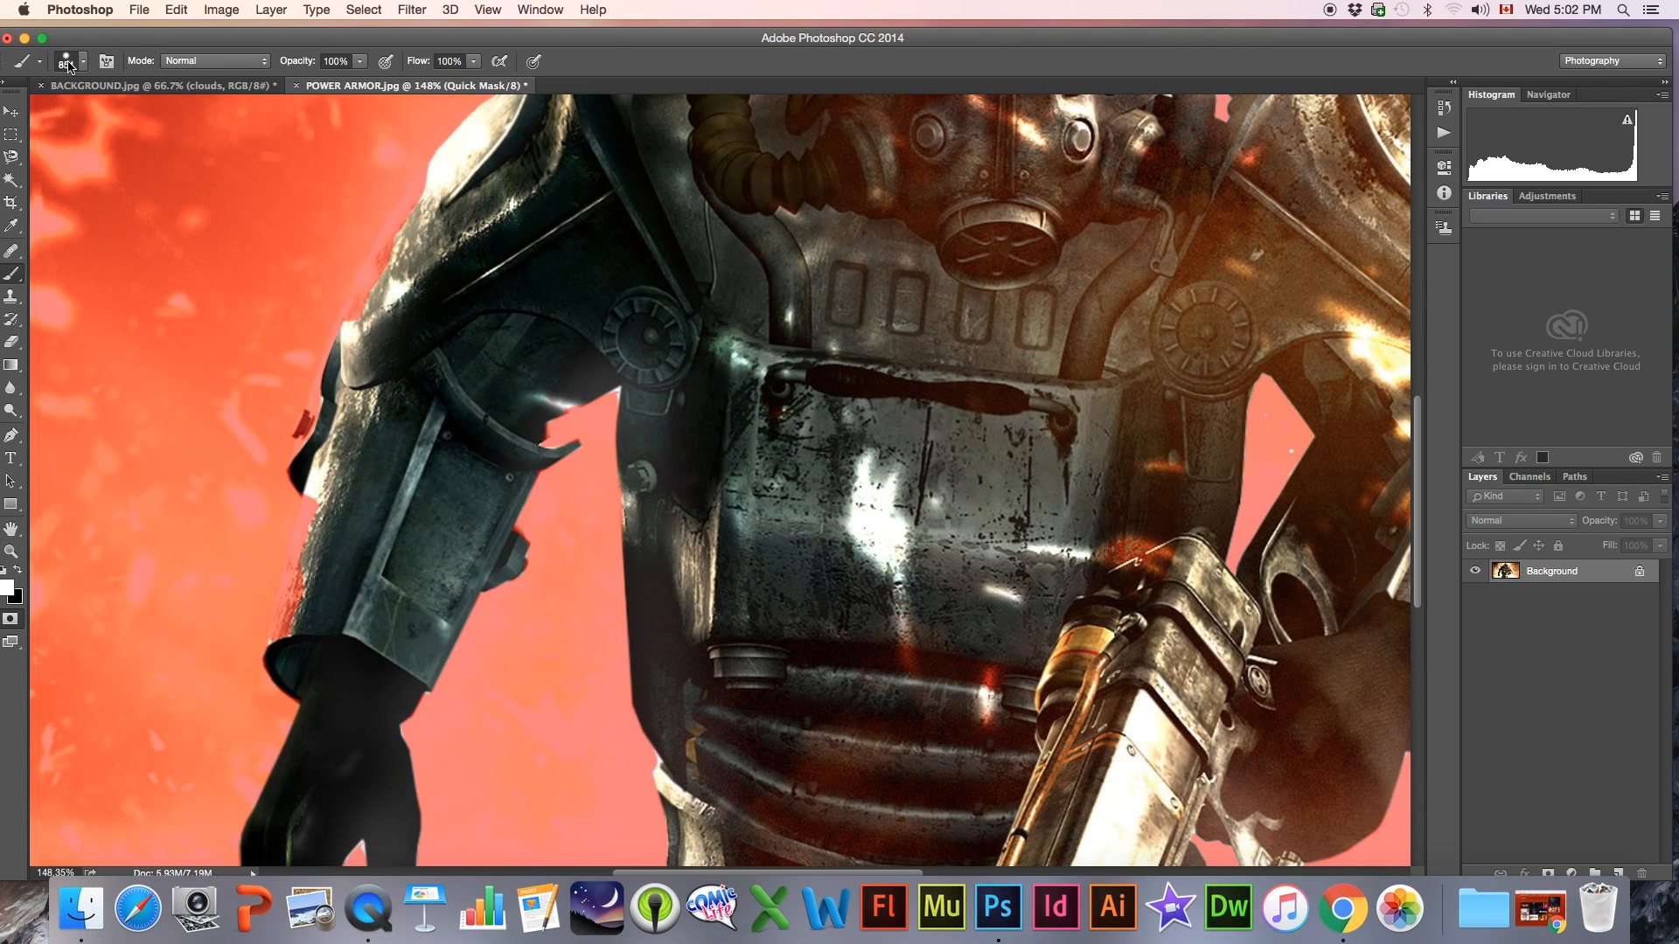
pyautogui.press('[')
pyautogui.press('[')
pyautogui.press('[')
pyautogui.press('[')
pyautogui.press('[')
pyautogui.press('[')
pyautogui.press('[')
pyautogui.press('[')
pyautogui.press('[')
pyautogui.press('[')
pyautogui.press('[')
pyautogui.press('[')
pyautogui.press('[')
pyautogui.press('[')
pyautogui.press('[')
pyautogui.press('[')
pyautogui.press('[')
pyautogui.press('[')
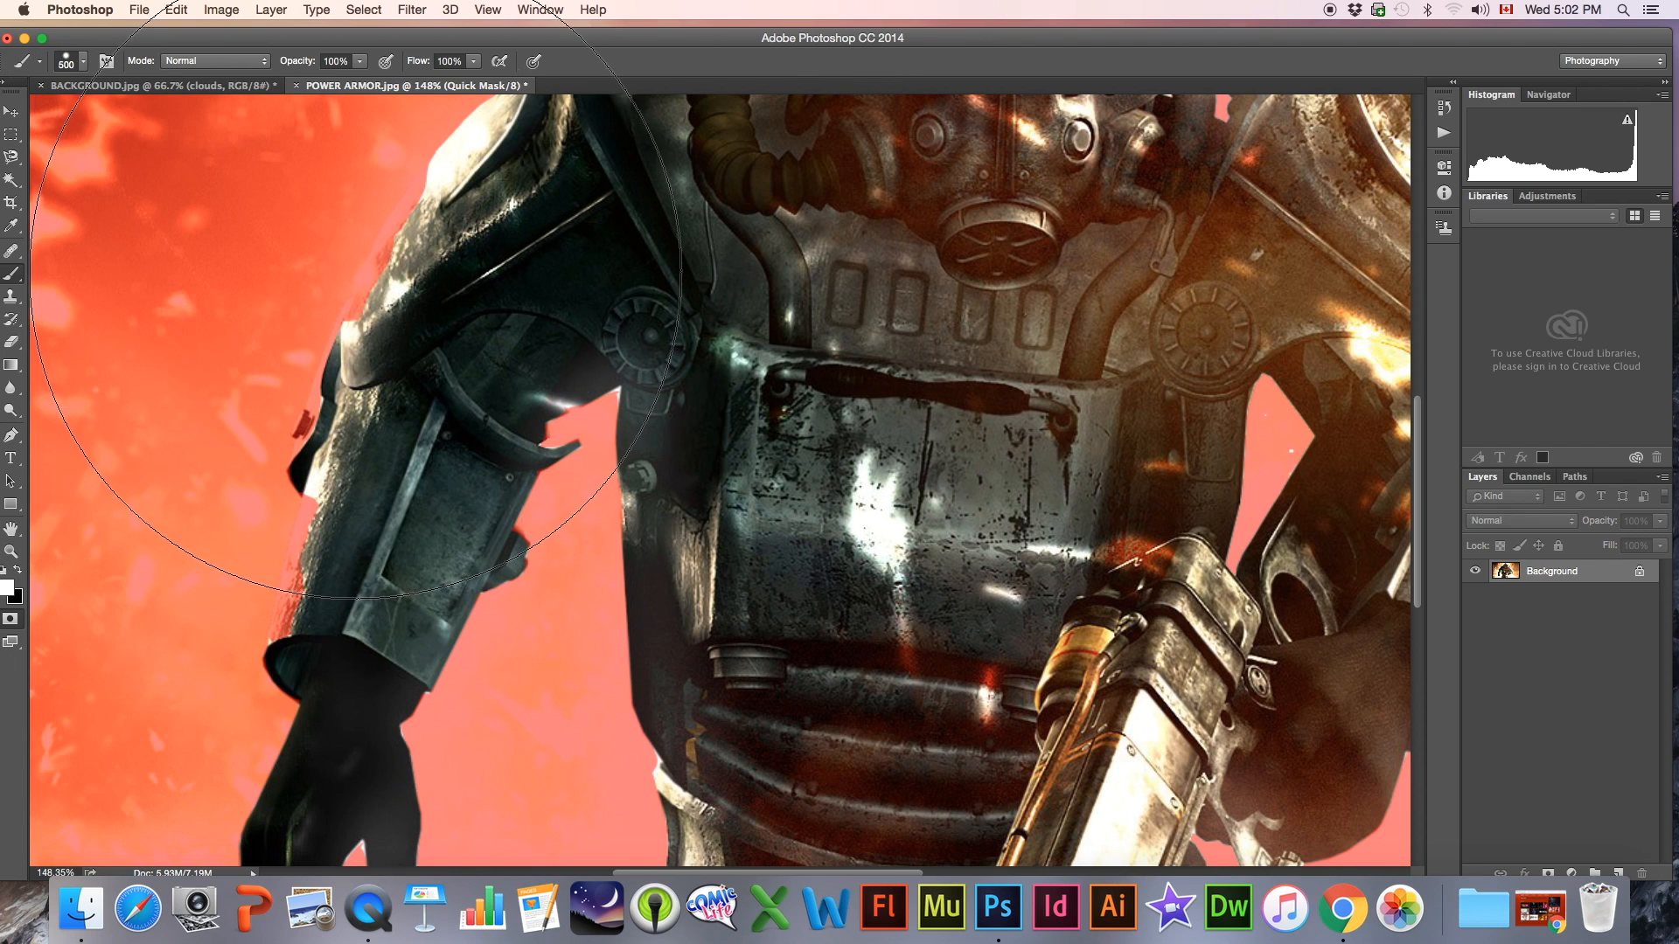
pyautogui.press('[')
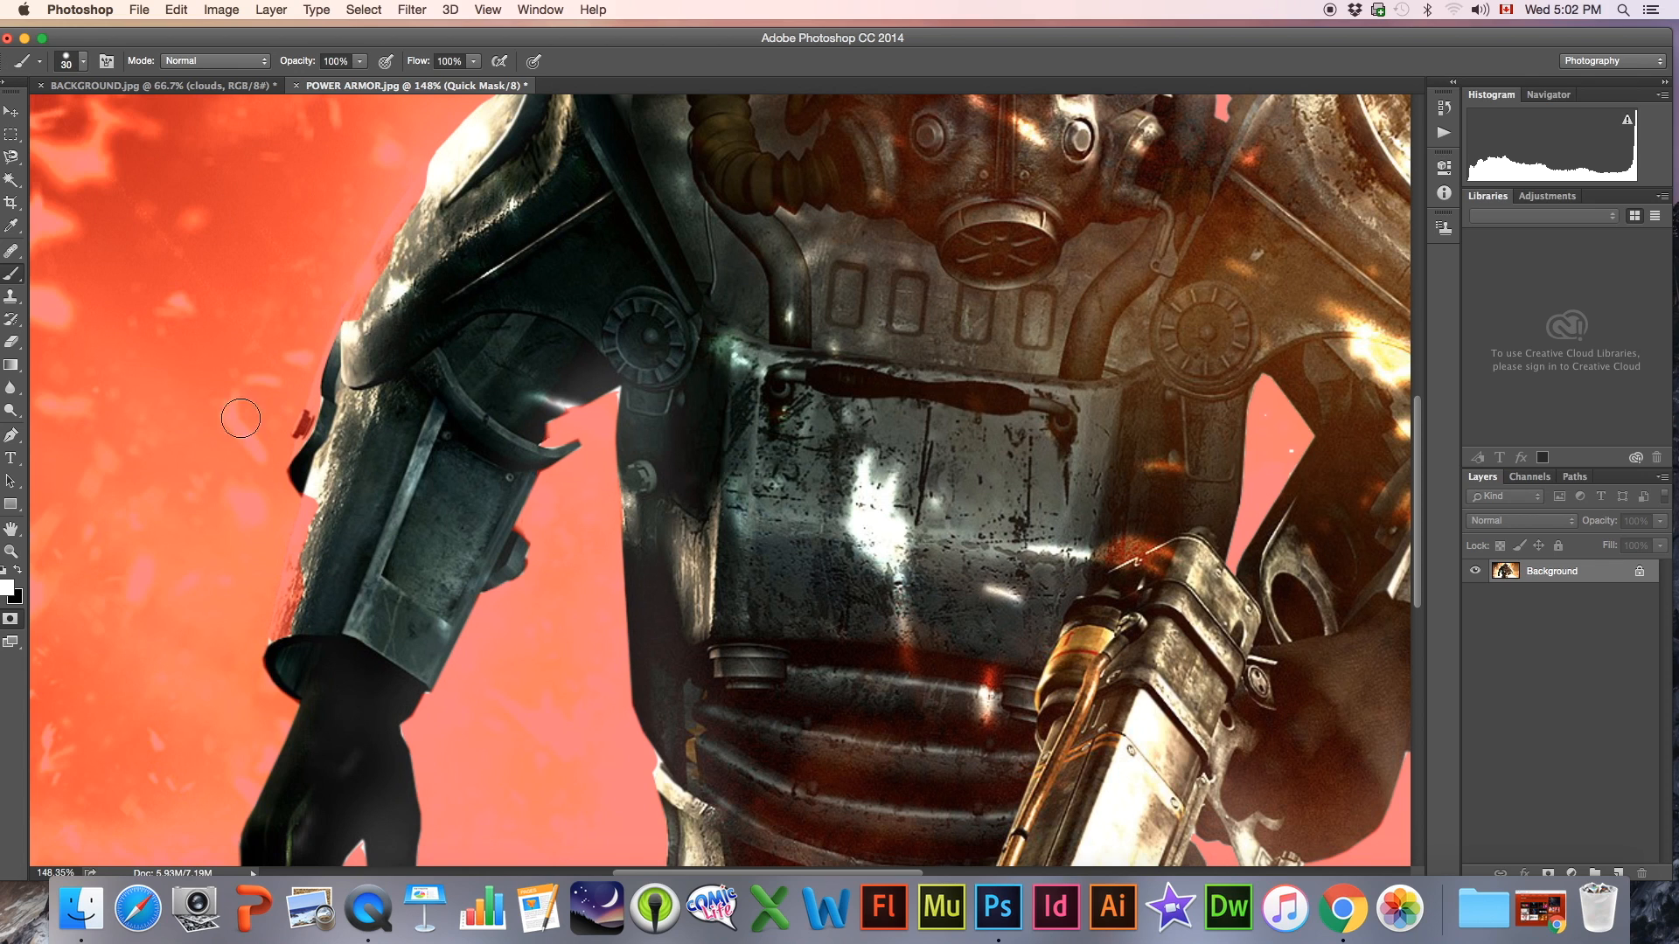
# Paint the missing edges of the hanging arm's forearm plate and shoulder armor back into the selection with white
pyautogui.moveTo(394, 323)
pyautogui.mouseDown()
pyautogui.moveTo(381, 286)
pyautogui.moveTo(314, 434)
pyautogui.moveTo(323, 496)
pyautogui.moveTo(292, 643)
pyautogui.mouseUp()
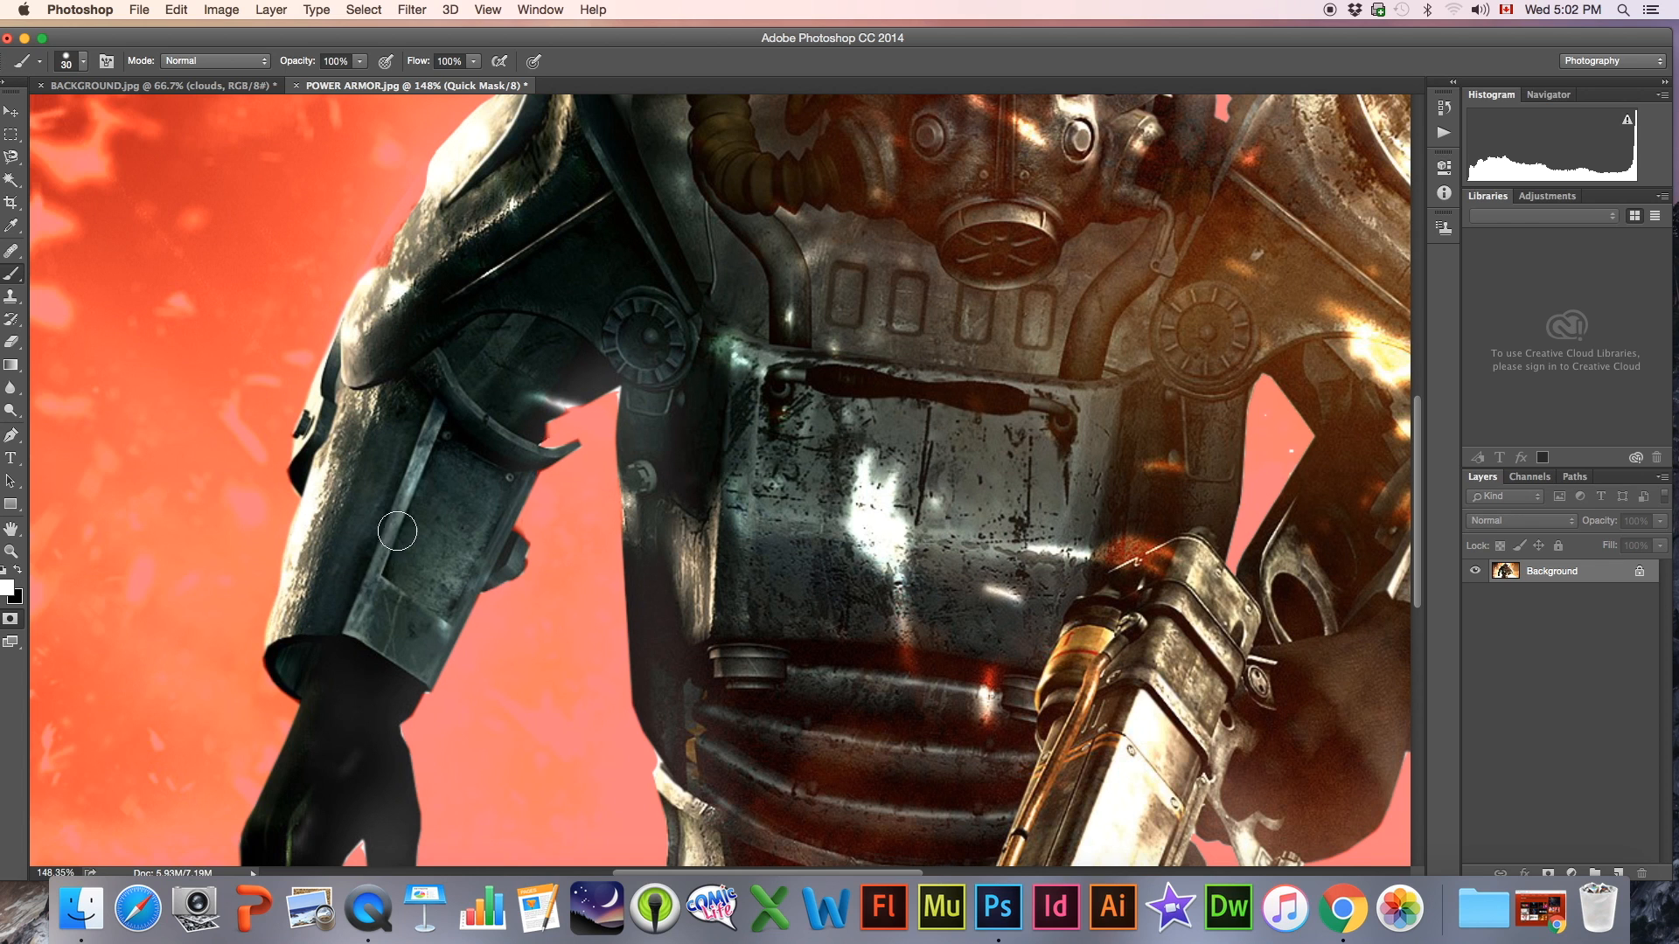
pyautogui.moveTo(500, 545)
pyautogui.mouseDown()
pyautogui.moveTo(515, 551)
pyautogui.moveTo(493, 558)
pyautogui.mouseUp()
pyautogui.scroll(-5, 401, 546)
pyautogui.scroll(10, 401, 546)
pyautogui.scroll(-2, 400, 547)
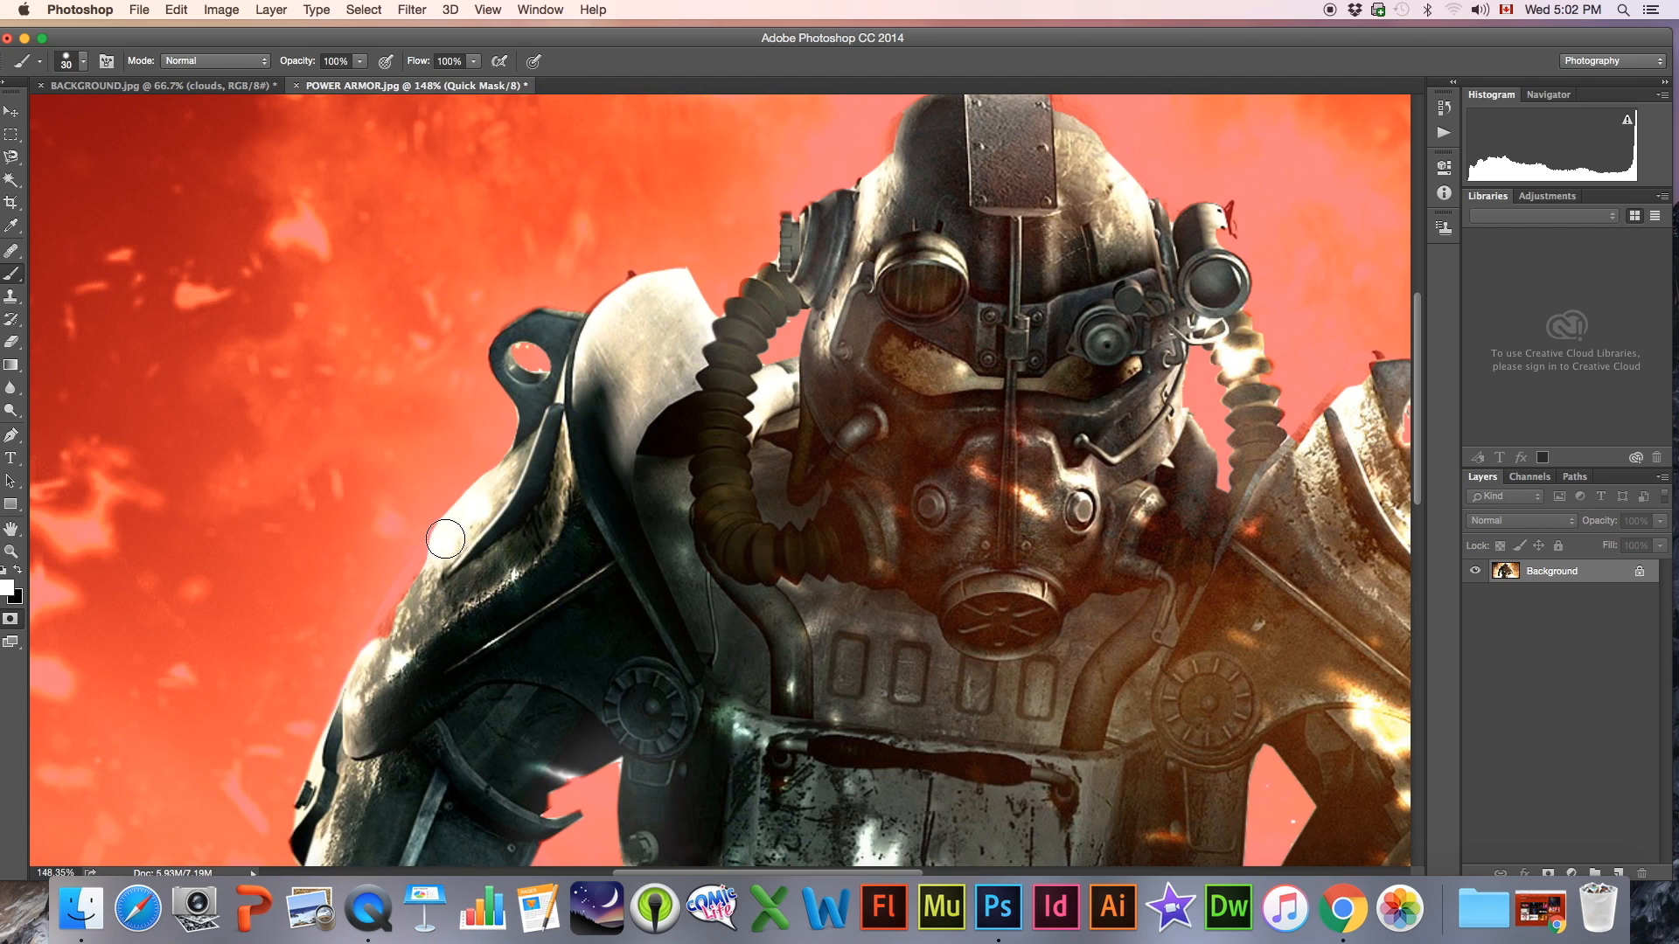
pyautogui.moveTo(420, 582); pyautogui.dragTo(371, 676)
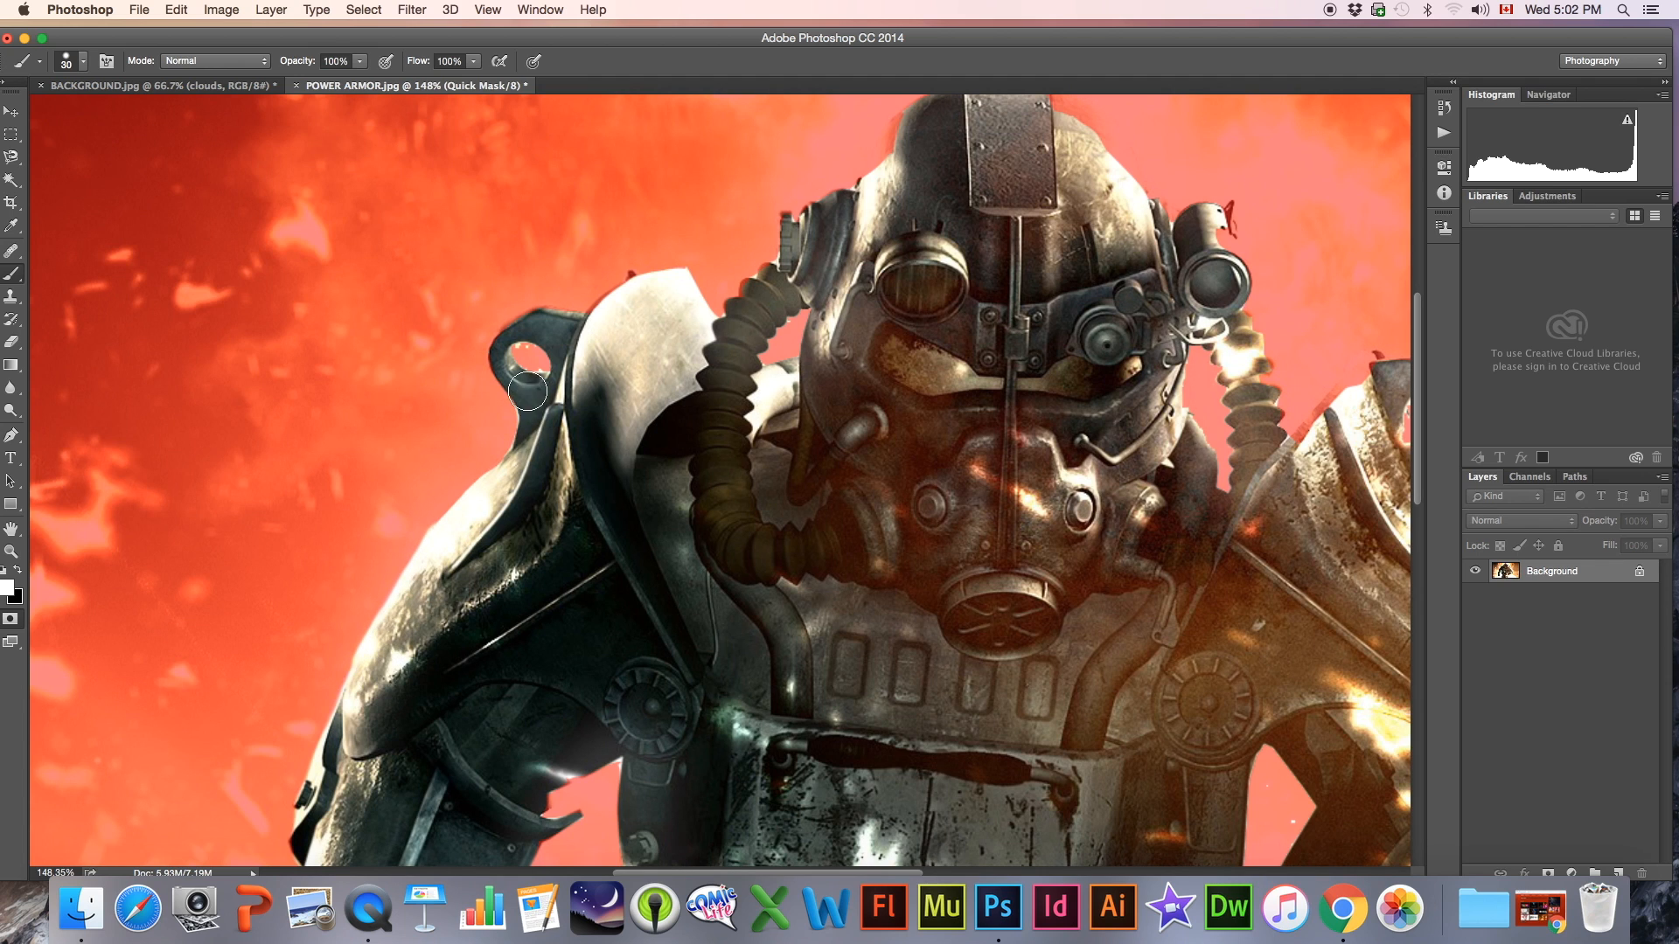
# Paint the helmet's upper edge and its side lamp back into the selection, reducing the brush to 25 px
pyautogui.hscroll(5, 713, 346)
pyautogui.scroll(2, 712, 346)
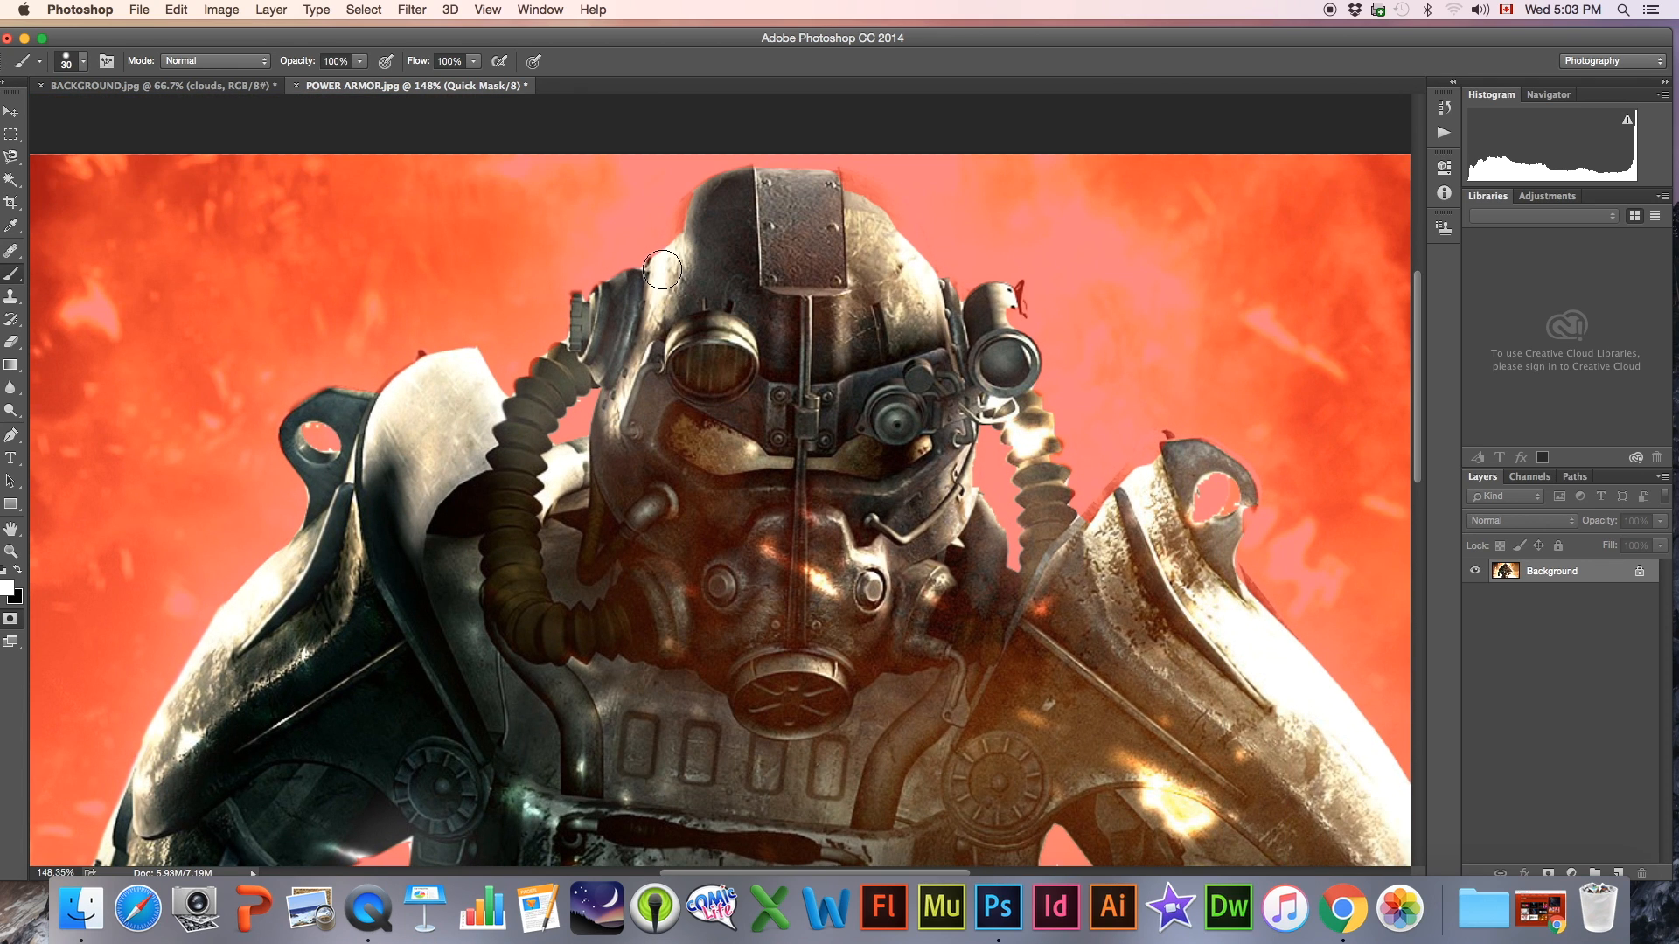
pyautogui.moveTo(683, 240)
pyautogui.mouseDown()
pyautogui.moveTo(743, 185)
pyautogui.moveTo(845, 191)
pyautogui.mouseUp()
pyautogui.moveTo(864, 204)
pyautogui.mouseDown()
pyautogui.moveTo(965, 314)
pyautogui.moveTo(1004, 315)
pyautogui.moveTo(1028, 358)
pyautogui.moveTo(1012, 374)
pyautogui.moveTo(1016, 304)
pyautogui.moveTo(999, 310)
pyautogui.mouseUp()
pyautogui.press('[')
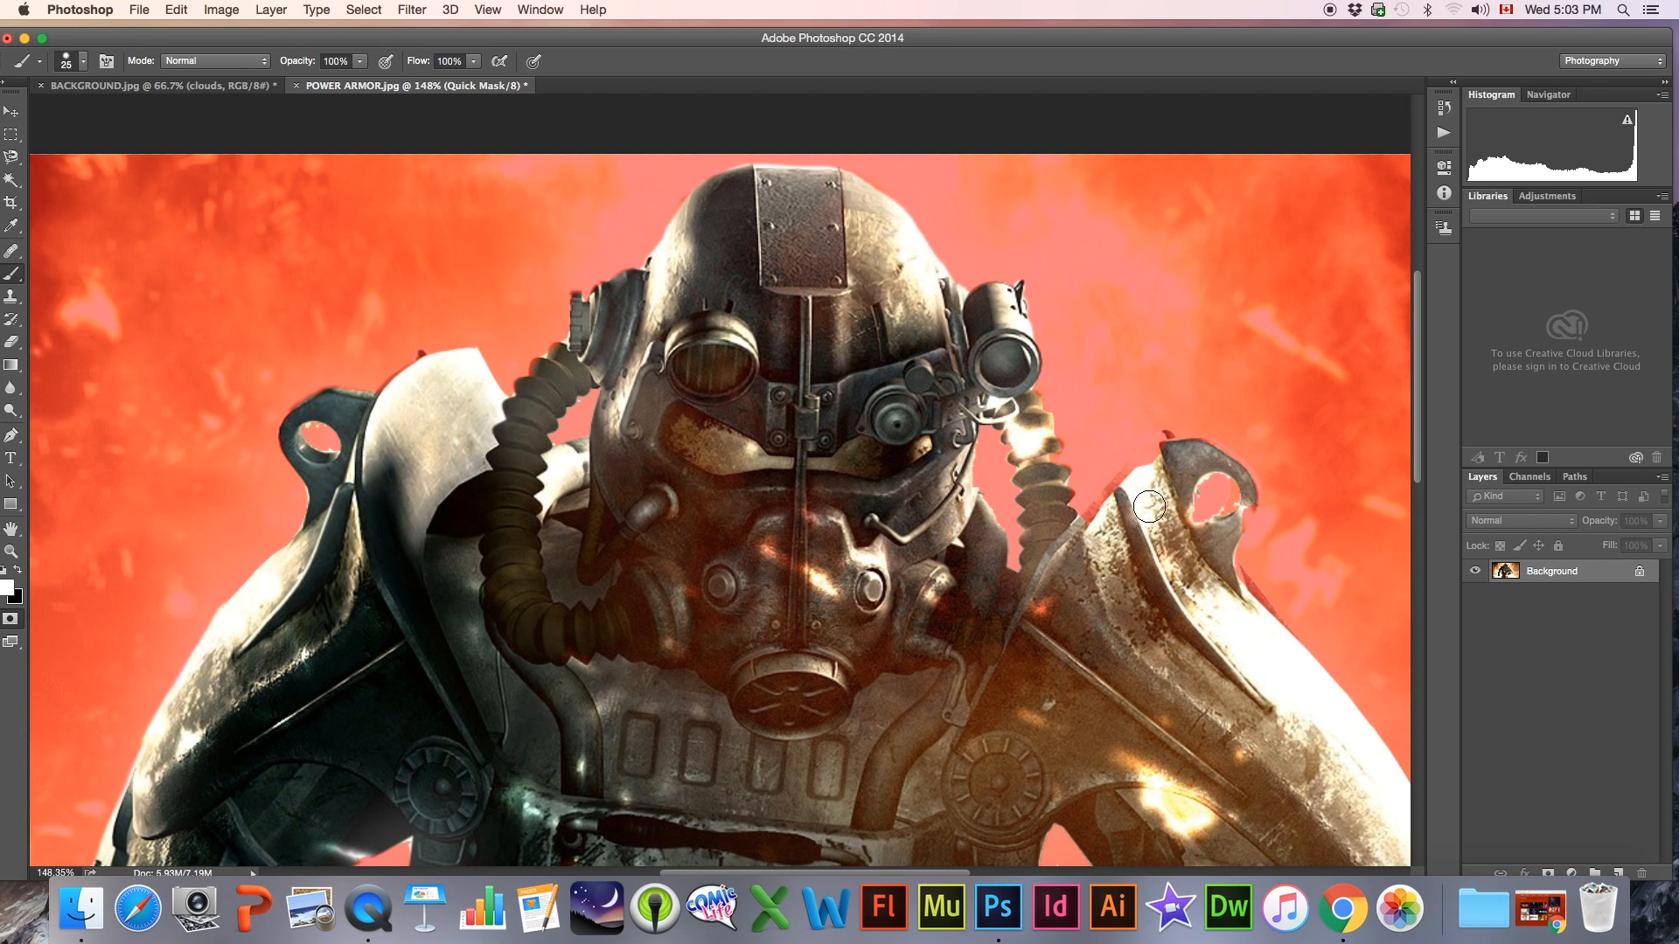
pyautogui.press(']')
# Paint the gun arm's shoulder plate edge and the masked strip along the image's lower edge back into the selection
pyautogui.hscroll(3, 1045, 516)
pyautogui.scroll(-5, 1029, 501)
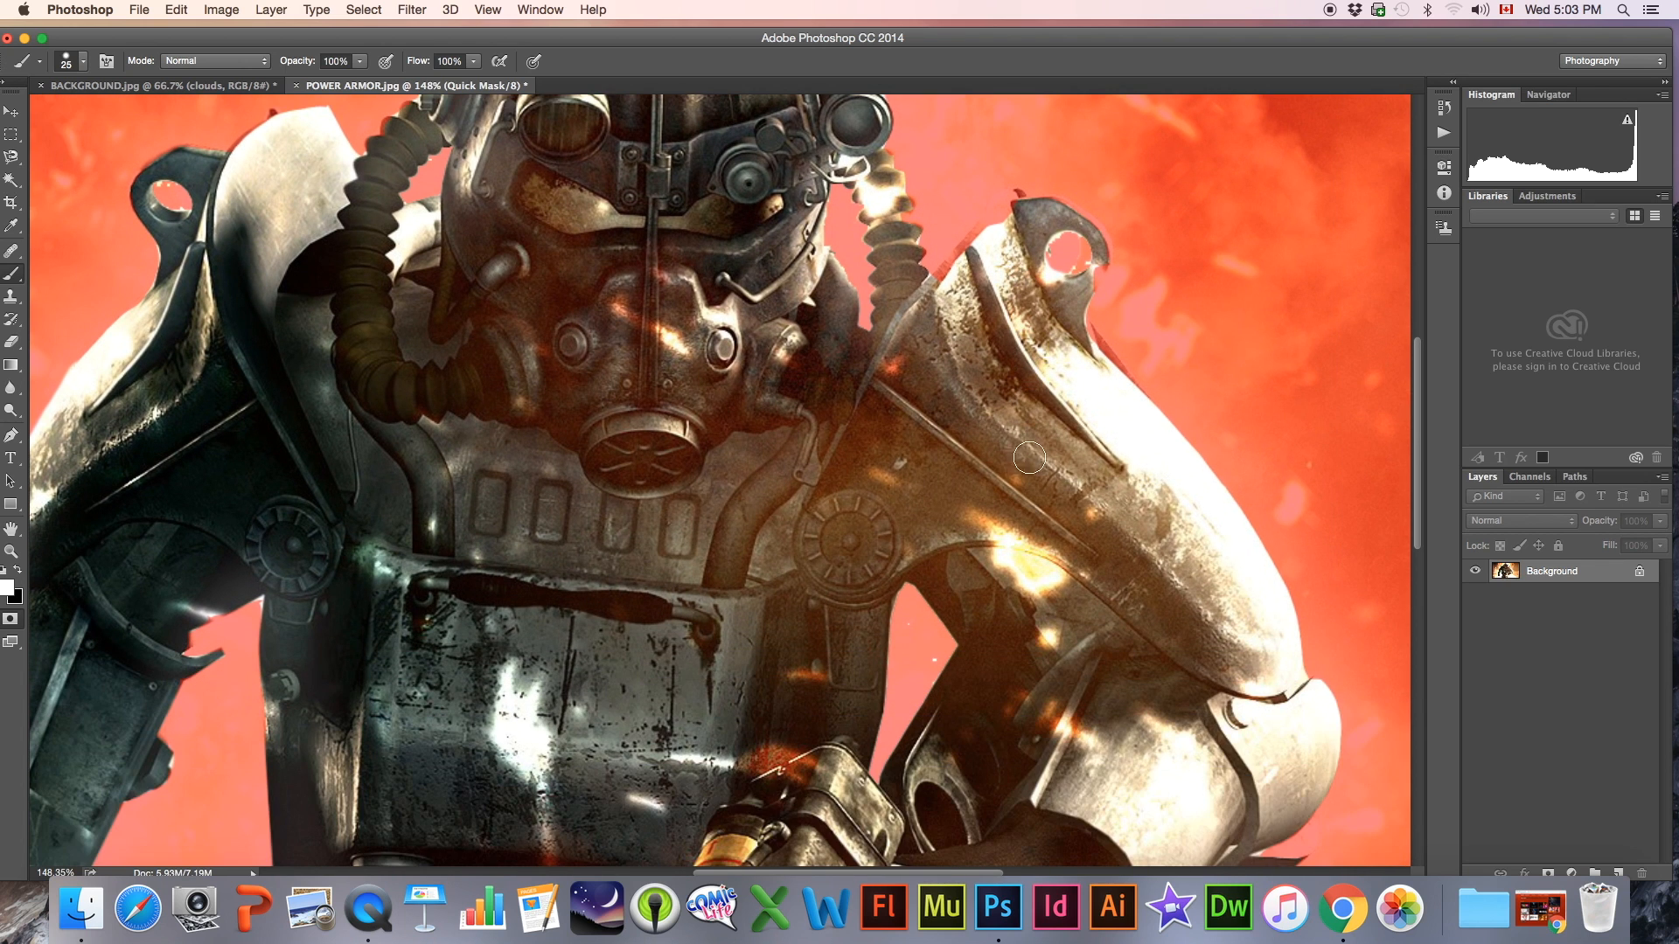
pyautogui.moveTo(1063, 319); pyautogui.dragTo(1134, 411)
pyautogui.scroll(-3, 1087, 438)
pyautogui.scroll(-12, 1042, 446)
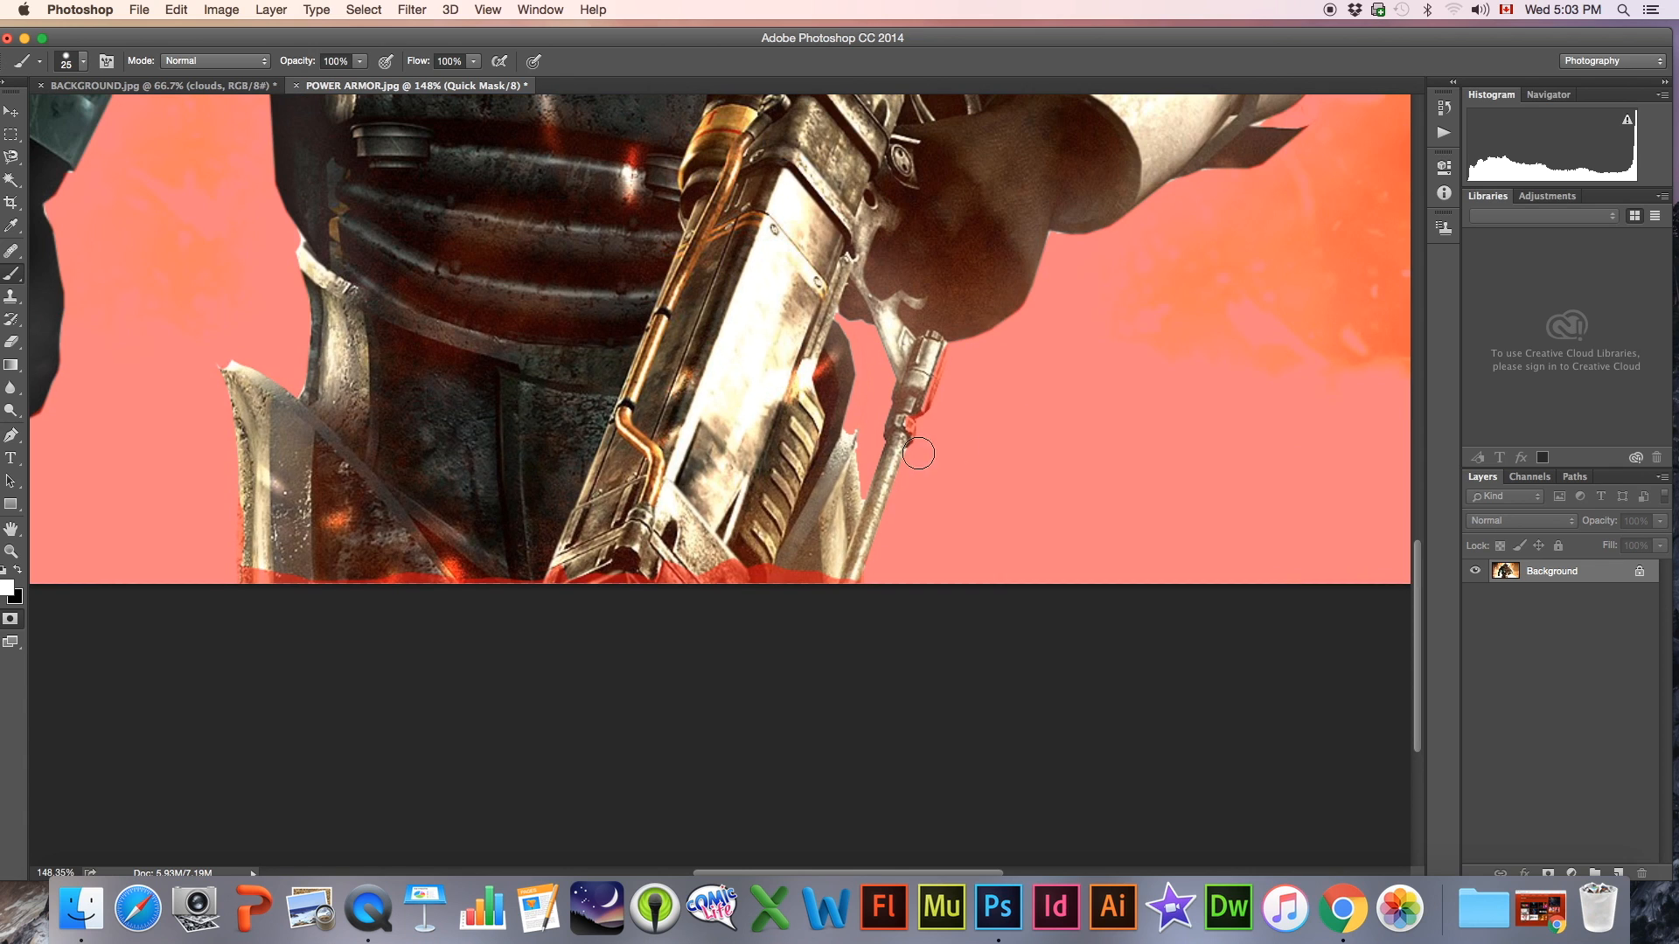
pyautogui.moveTo(831, 555)
pyautogui.mouseDown()
pyautogui.moveTo(839, 579)
pyautogui.moveTo(791, 594)
pyautogui.moveTo(780, 561)
pyautogui.moveTo(255, 586)
pyautogui.moveTo(260, 567)
pyautogui.mouseUp()
# Touch up the breathing hose beside the helmet lamp in the mask with the 25 px white brush
pyautogui.hscroll(1, 498, 465)
pyautogui.hscroll(2, 498, 465)
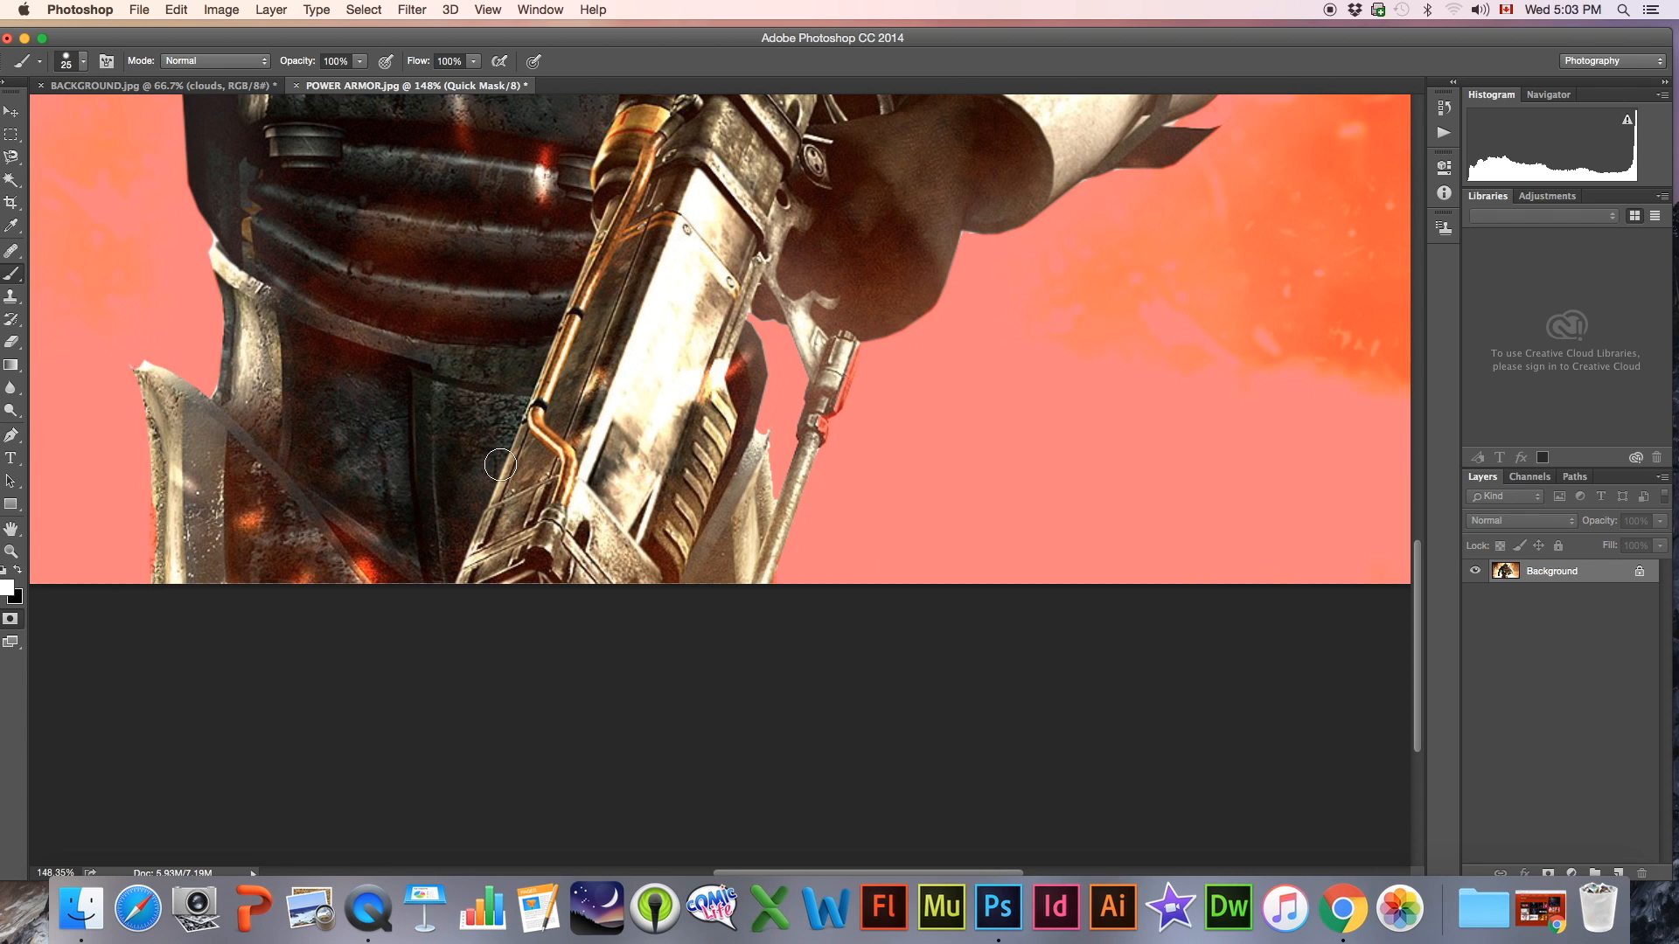
pyautogui.scroll(3, 498, 465)
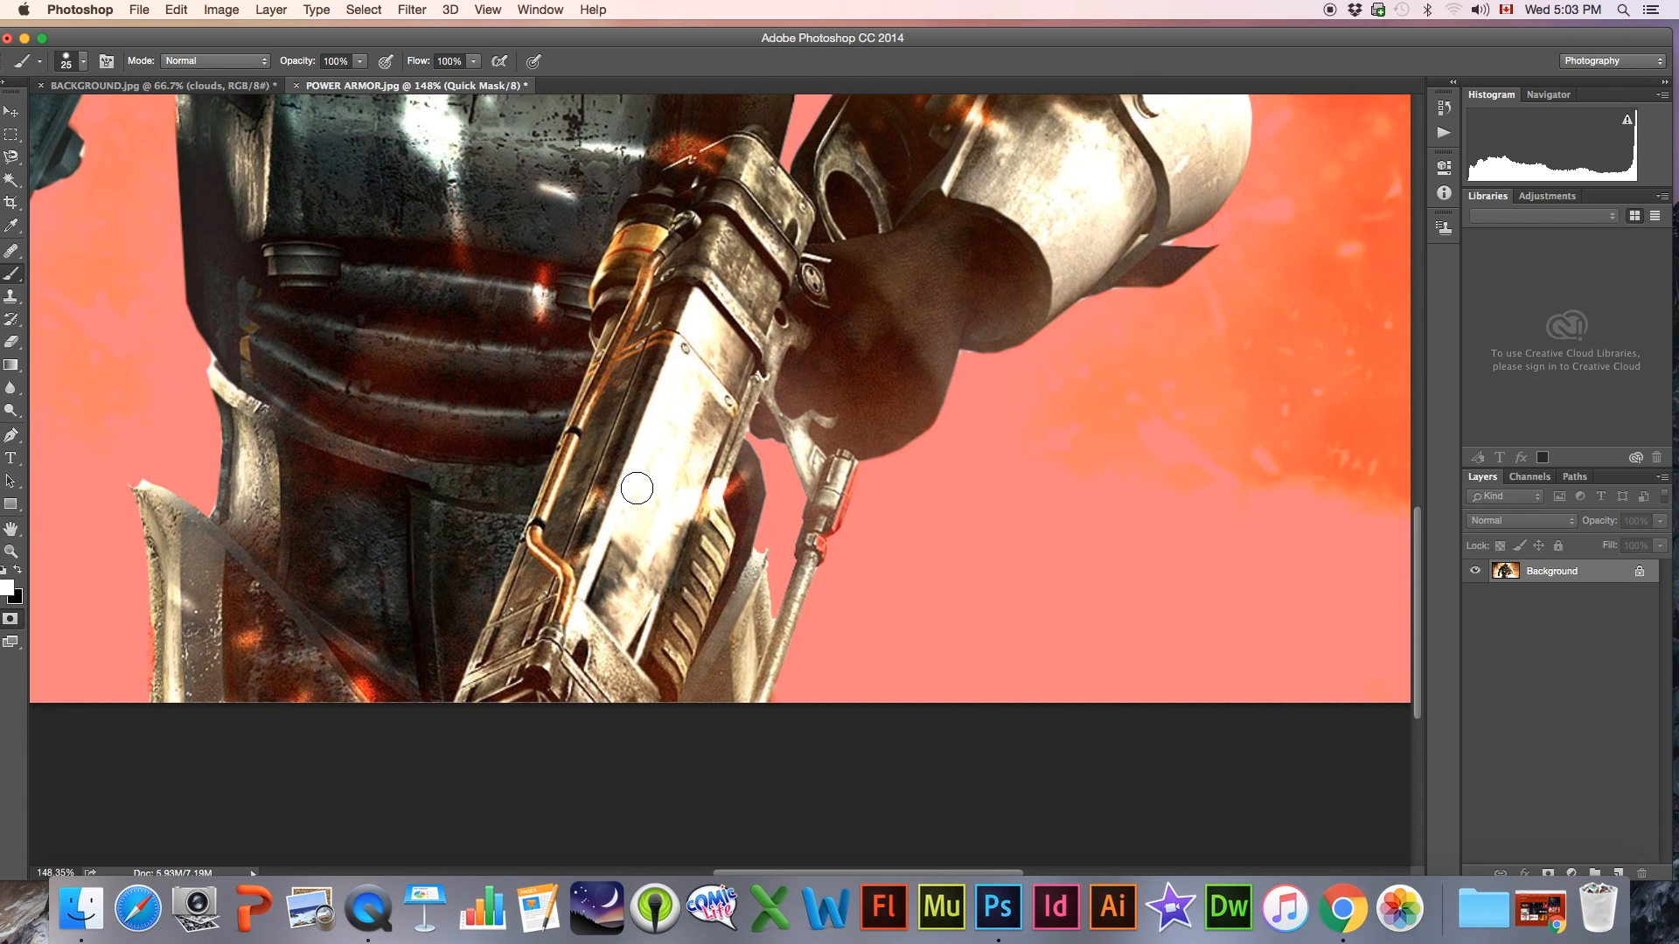
pyautogui.scroll(5, 644, 483)
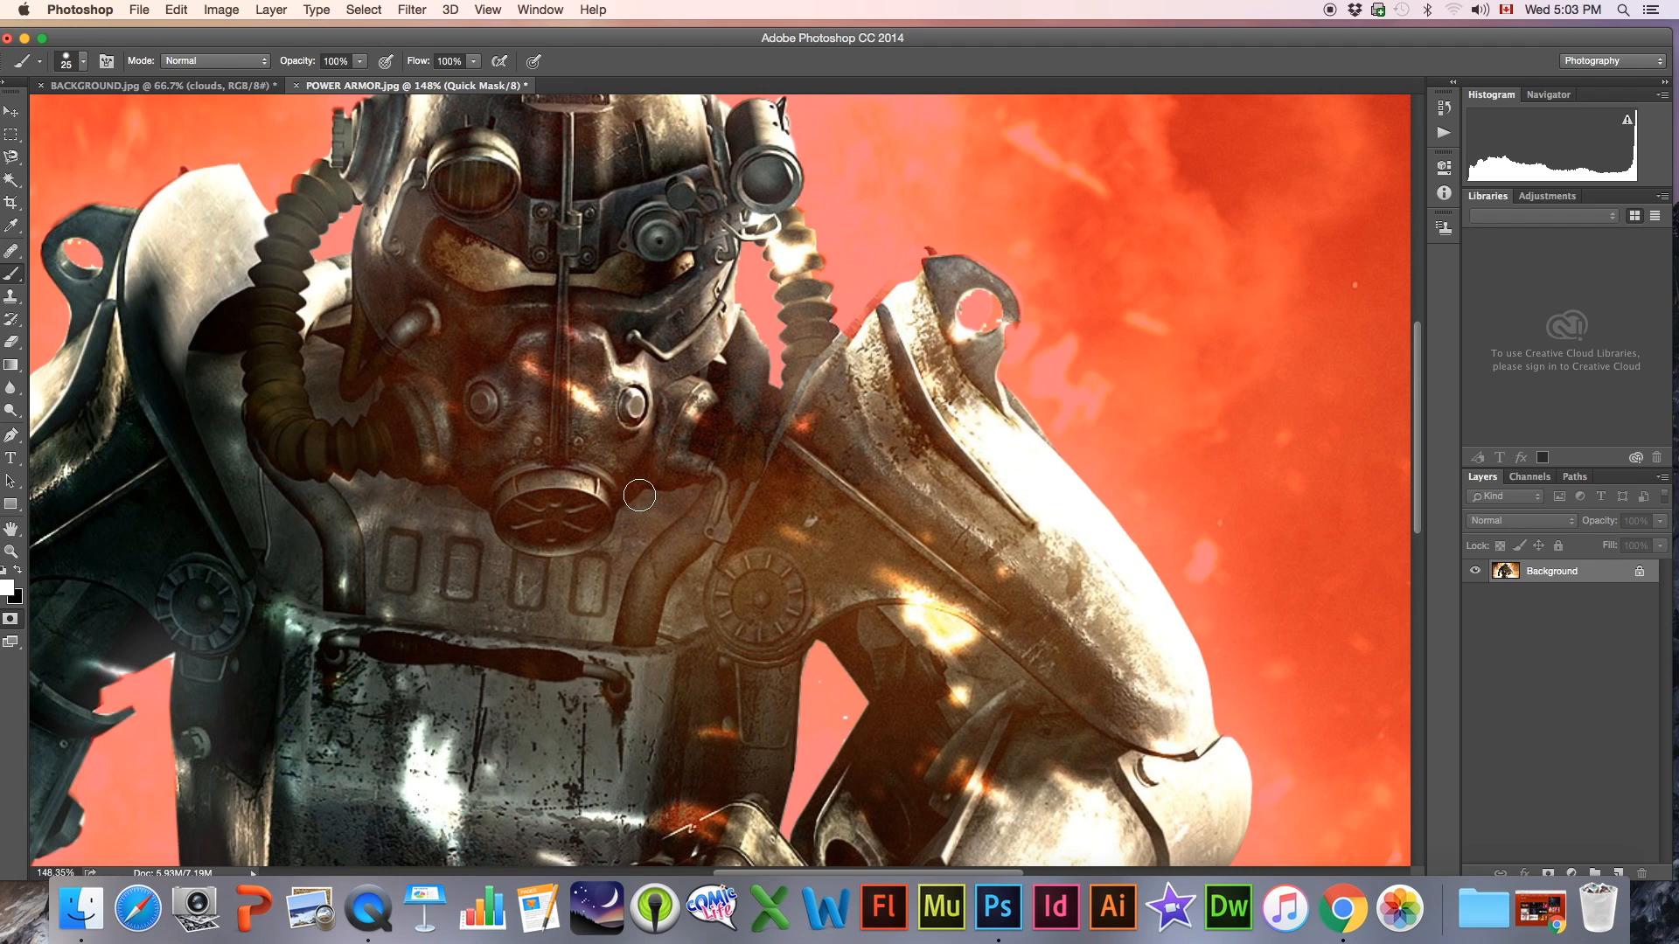
pyautogui.scroll(4, 637, 490)
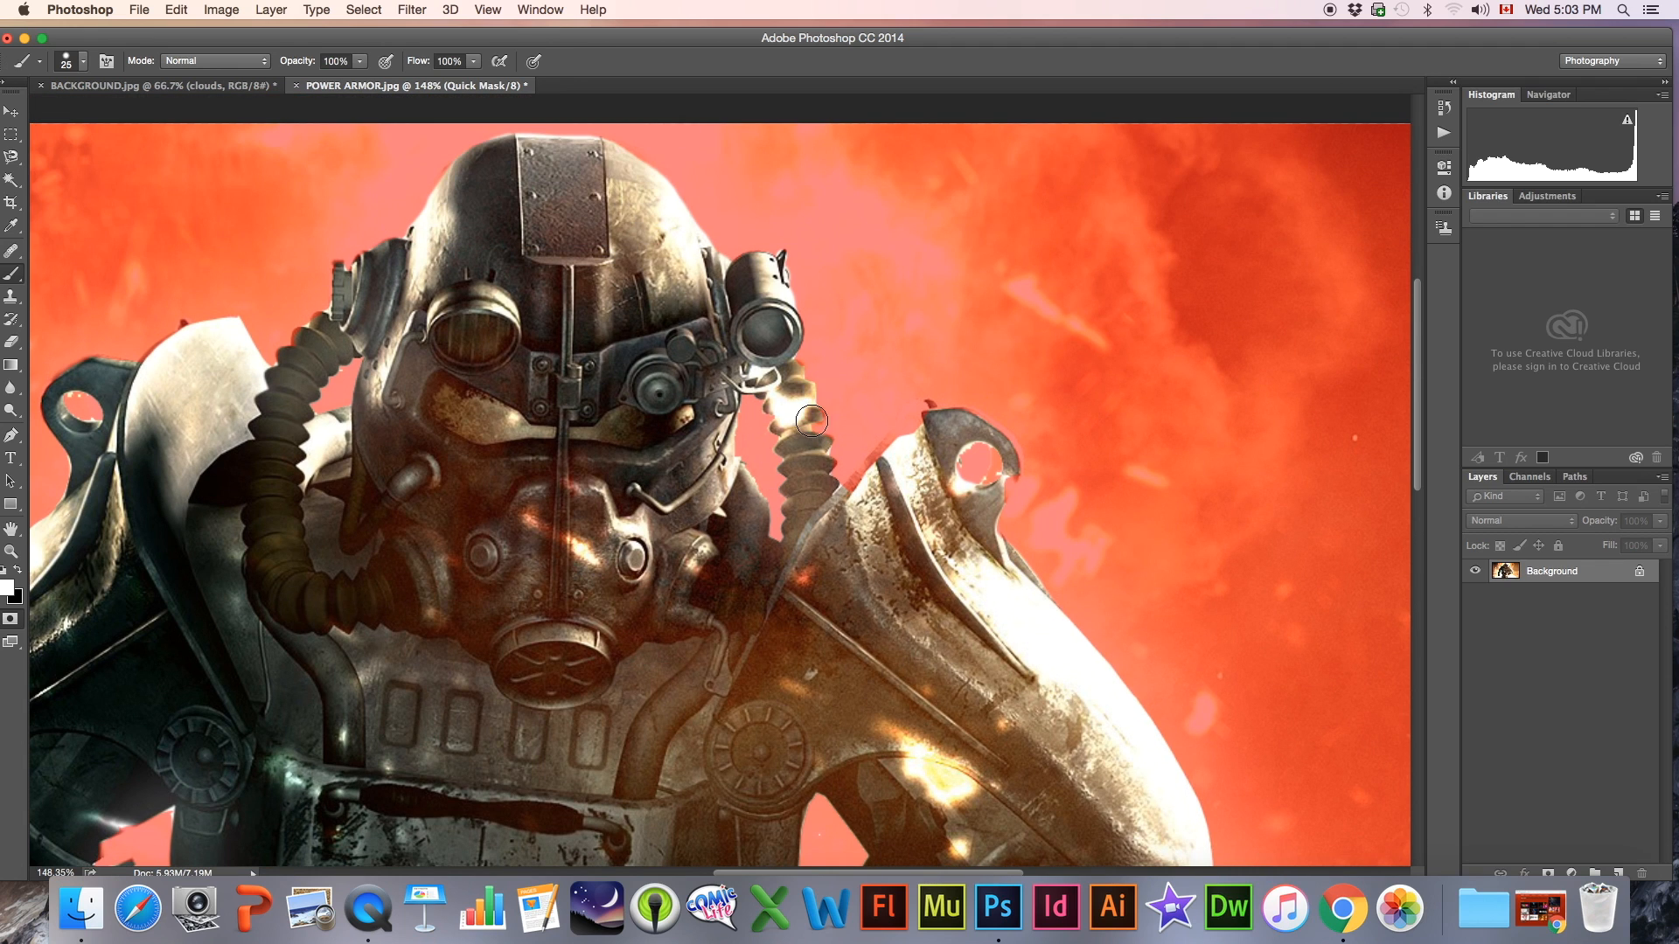
pyautogui.moveTo(809, 421); pyautogui.dragTo(819, 455)
# Mask out the leftover background inside the shoulder ring of the hanging arm with a 10 px black brush
pyautogui.press('[')
pyautogui.press('[')
pyautogui.hscroll(-10, 657, 464)
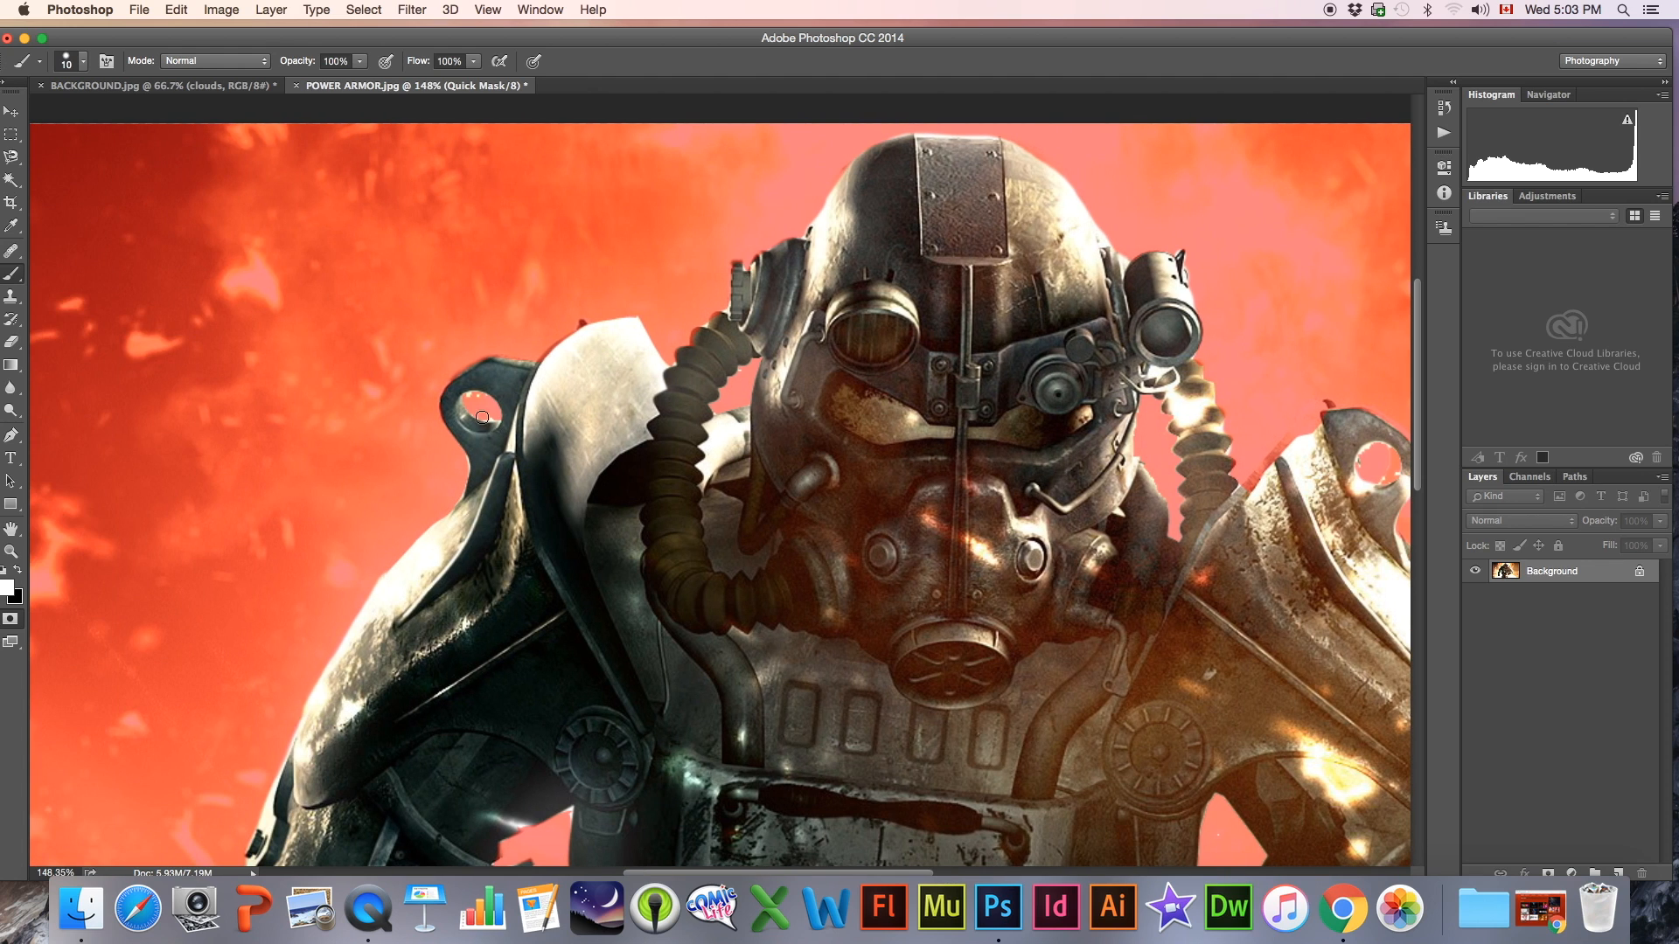
pyautogui.press('x')
# Check the remaining mask edges down to the legs and turn the Quick Mask back into a selection
pyautogui.scroll(-5, 477, 429)
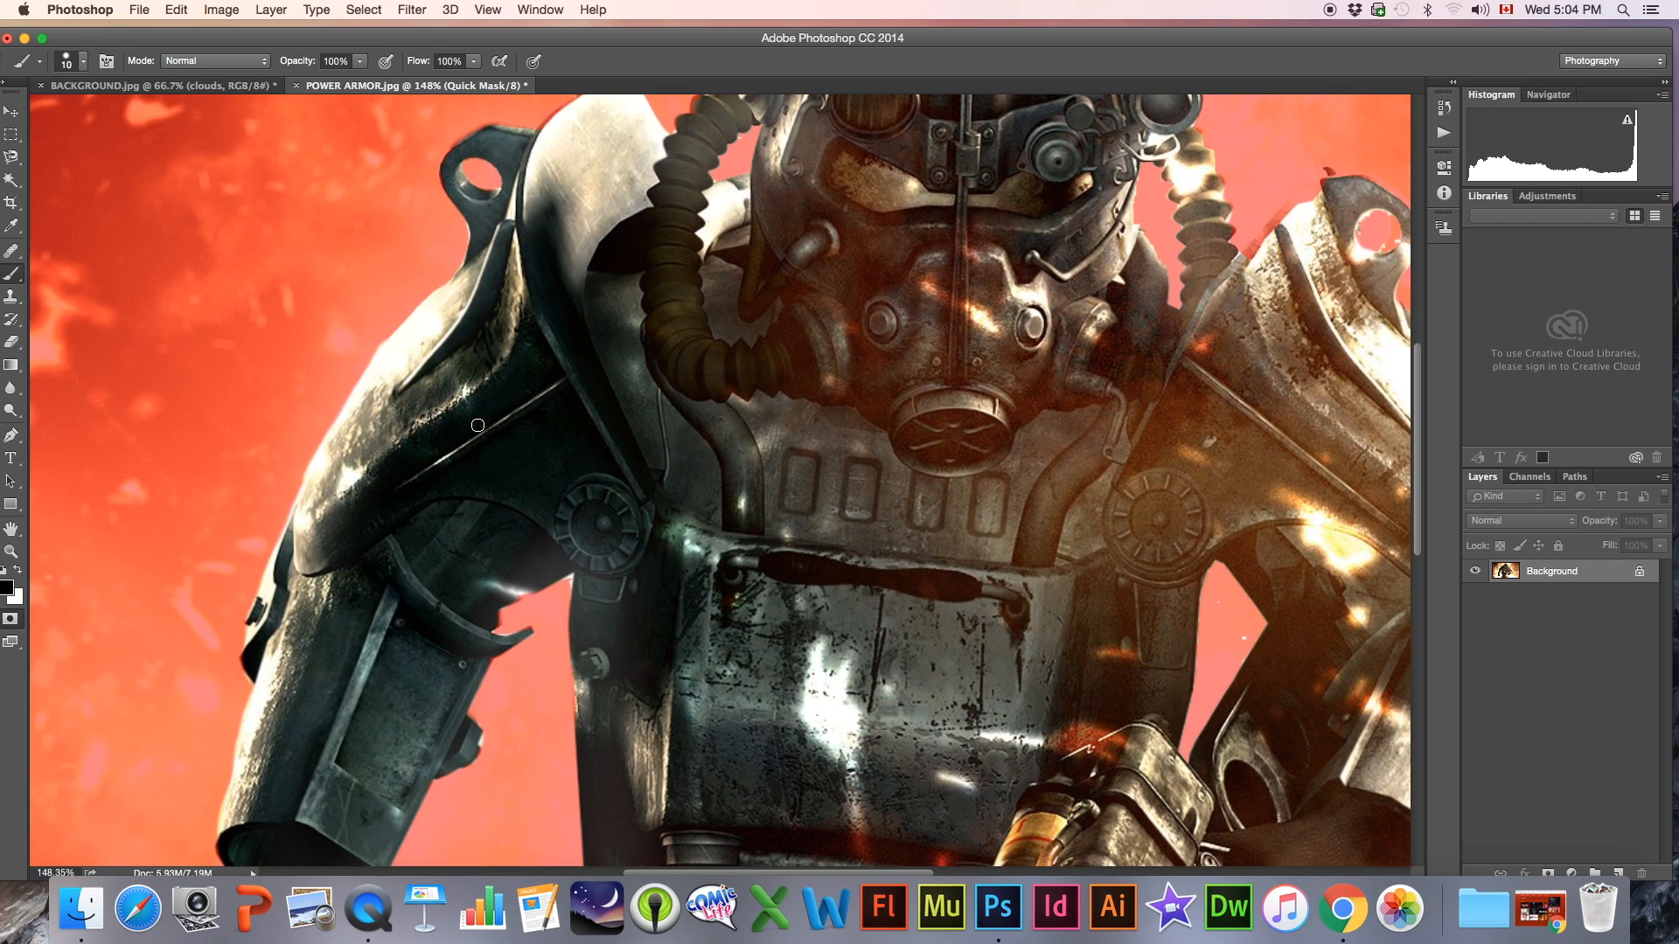
pyautogui.scroll(-10, 455, 450)
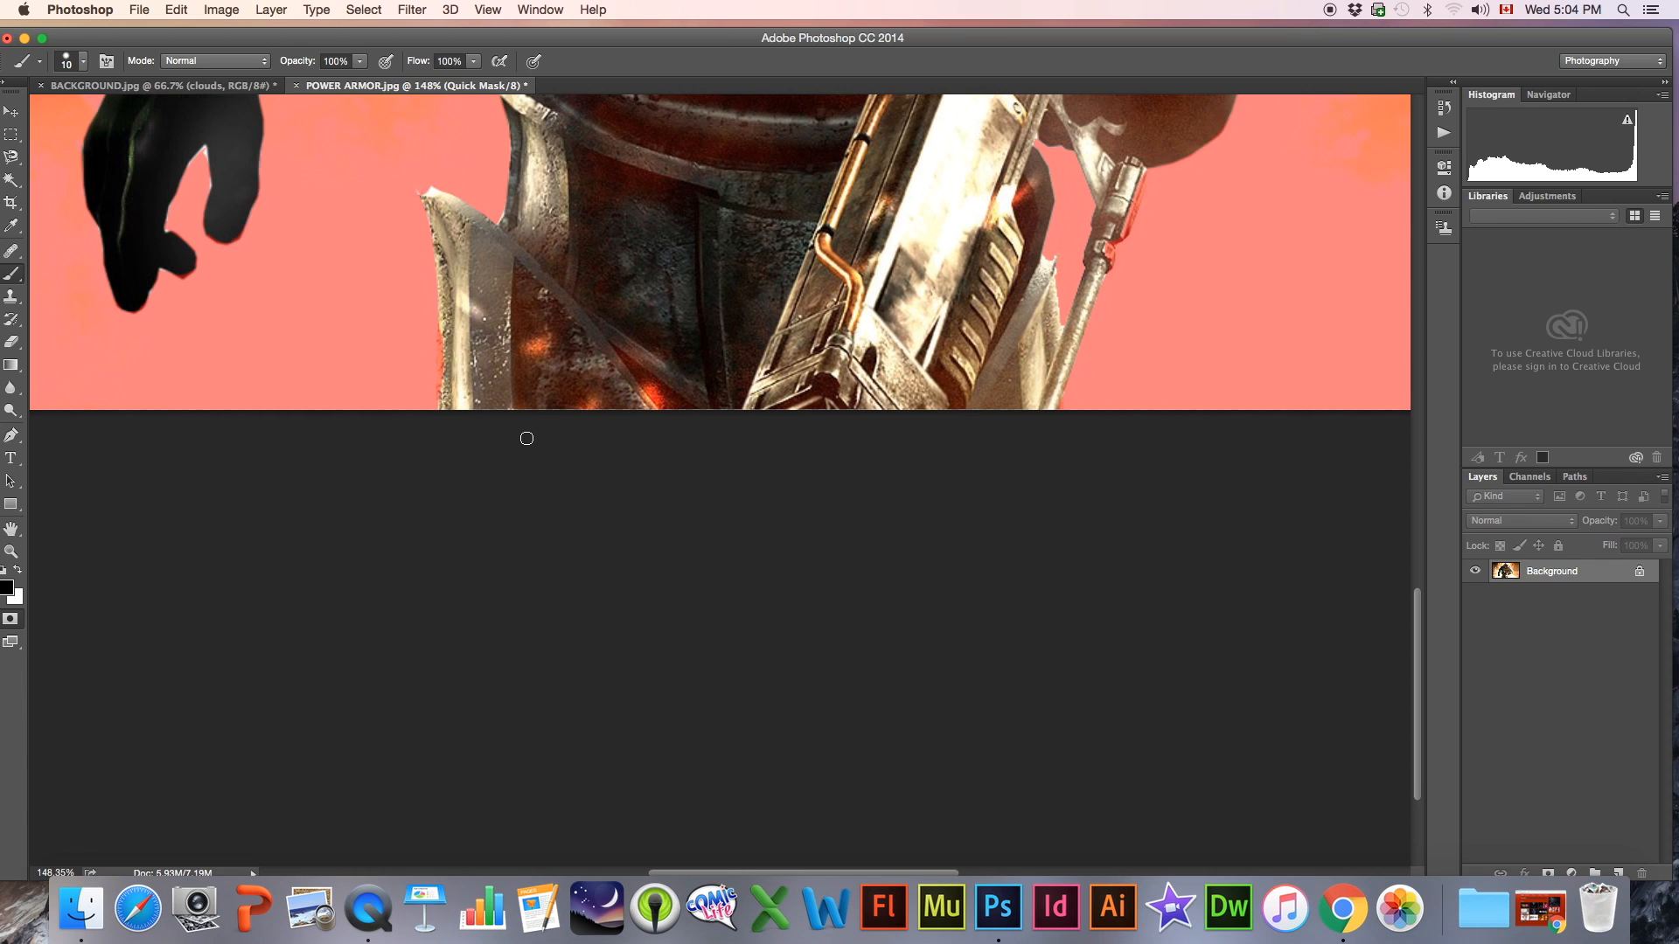
pyautogui.scroll(10, 411, 200)
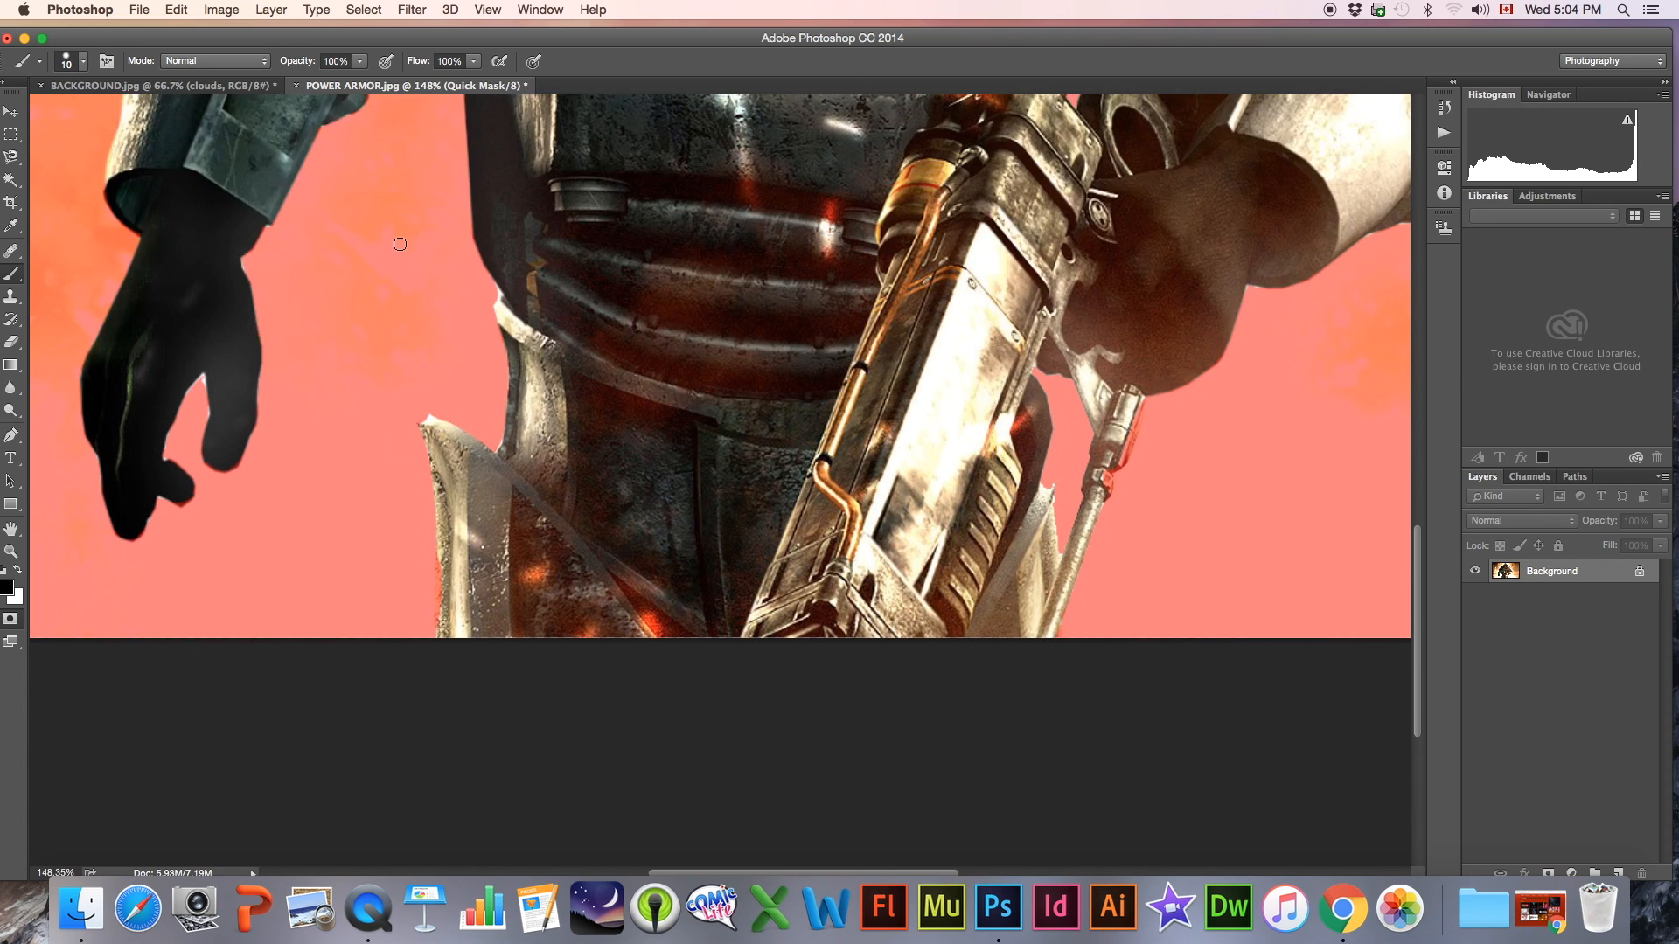
pyautogui.scroll(-5, 386, 253)
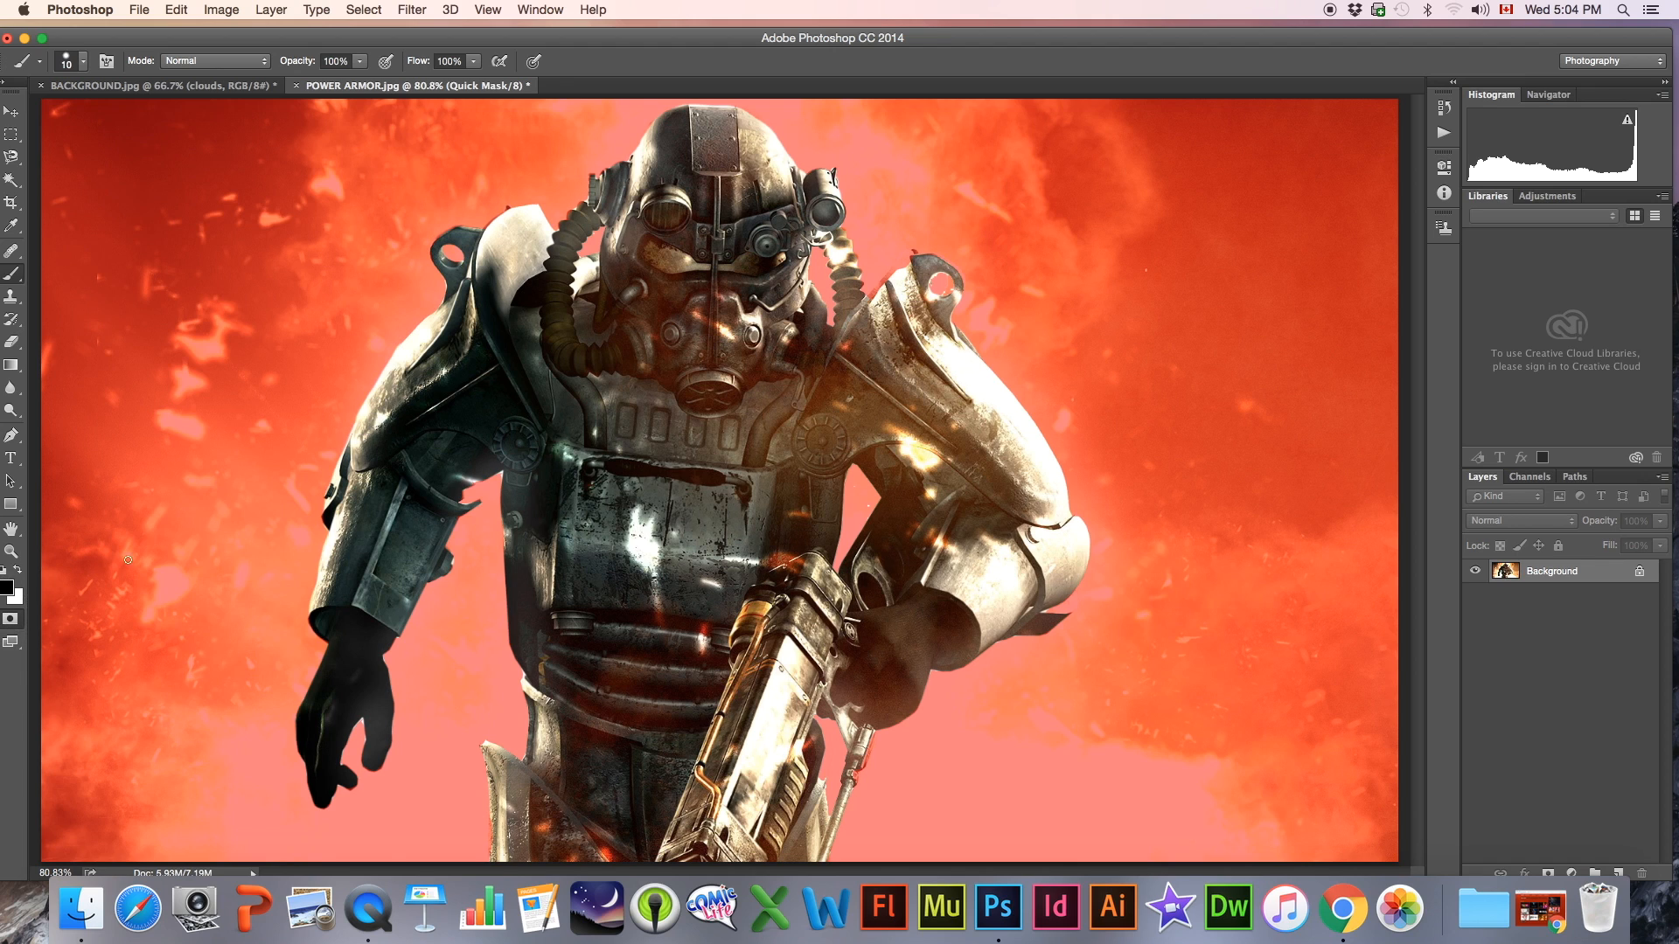
pyautogui.click(10, 618)
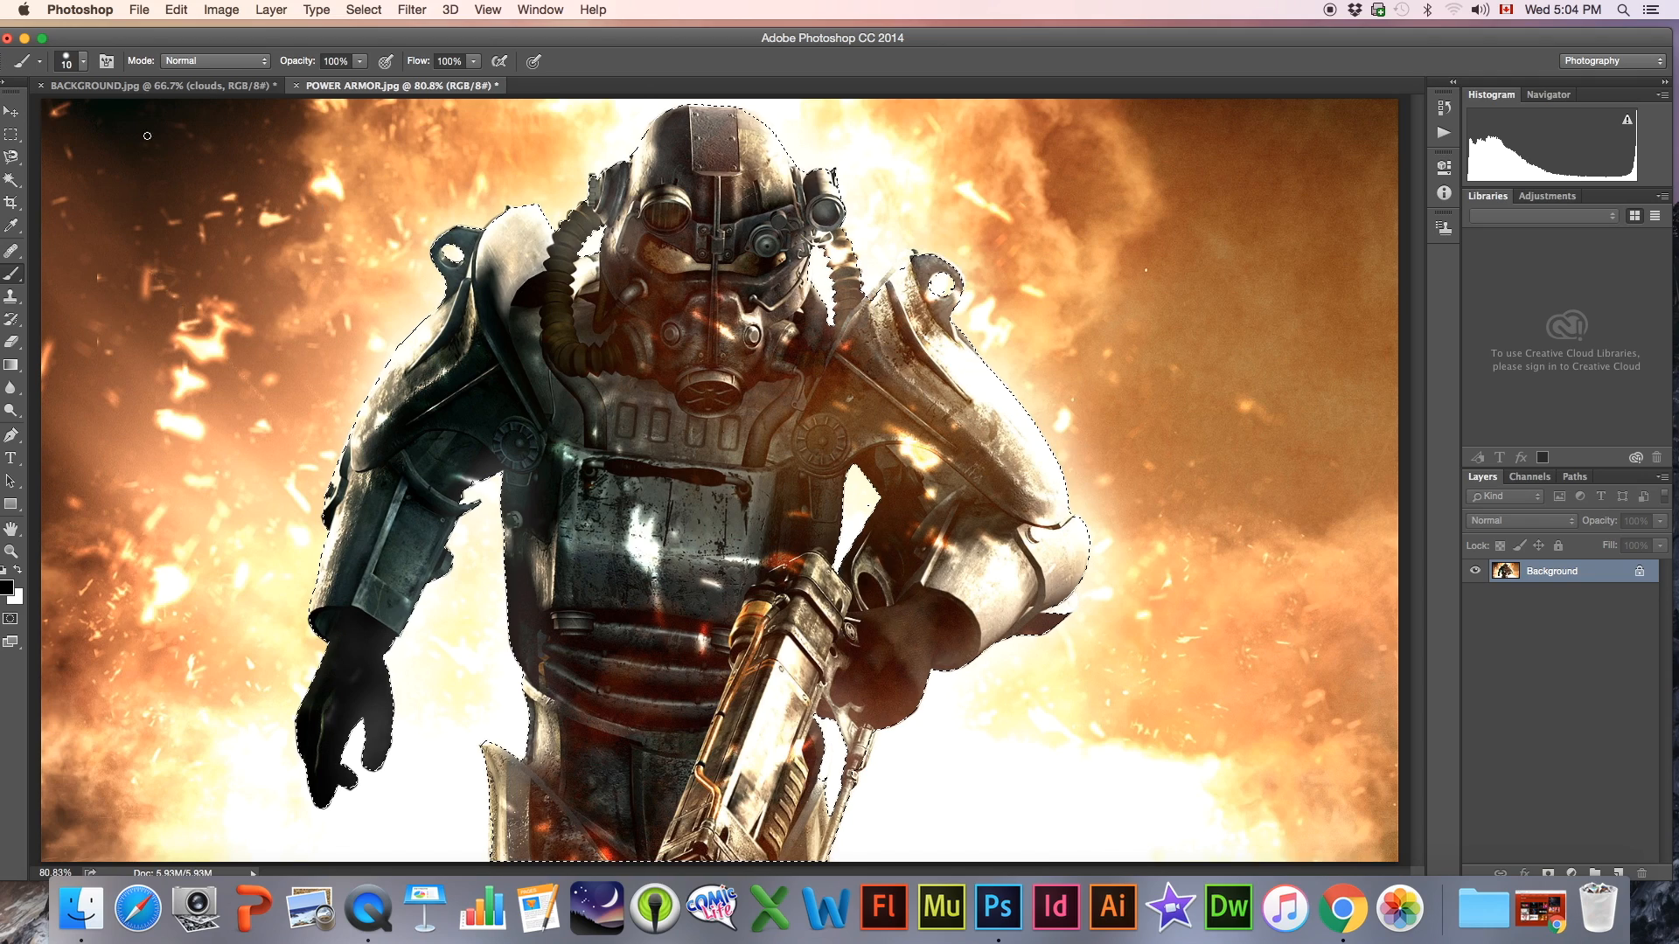
# Move the selected power armor figure into BACKGROUND.jpg and place it in front of the buildings beside the explosion
pyautogui.click(11, 111)
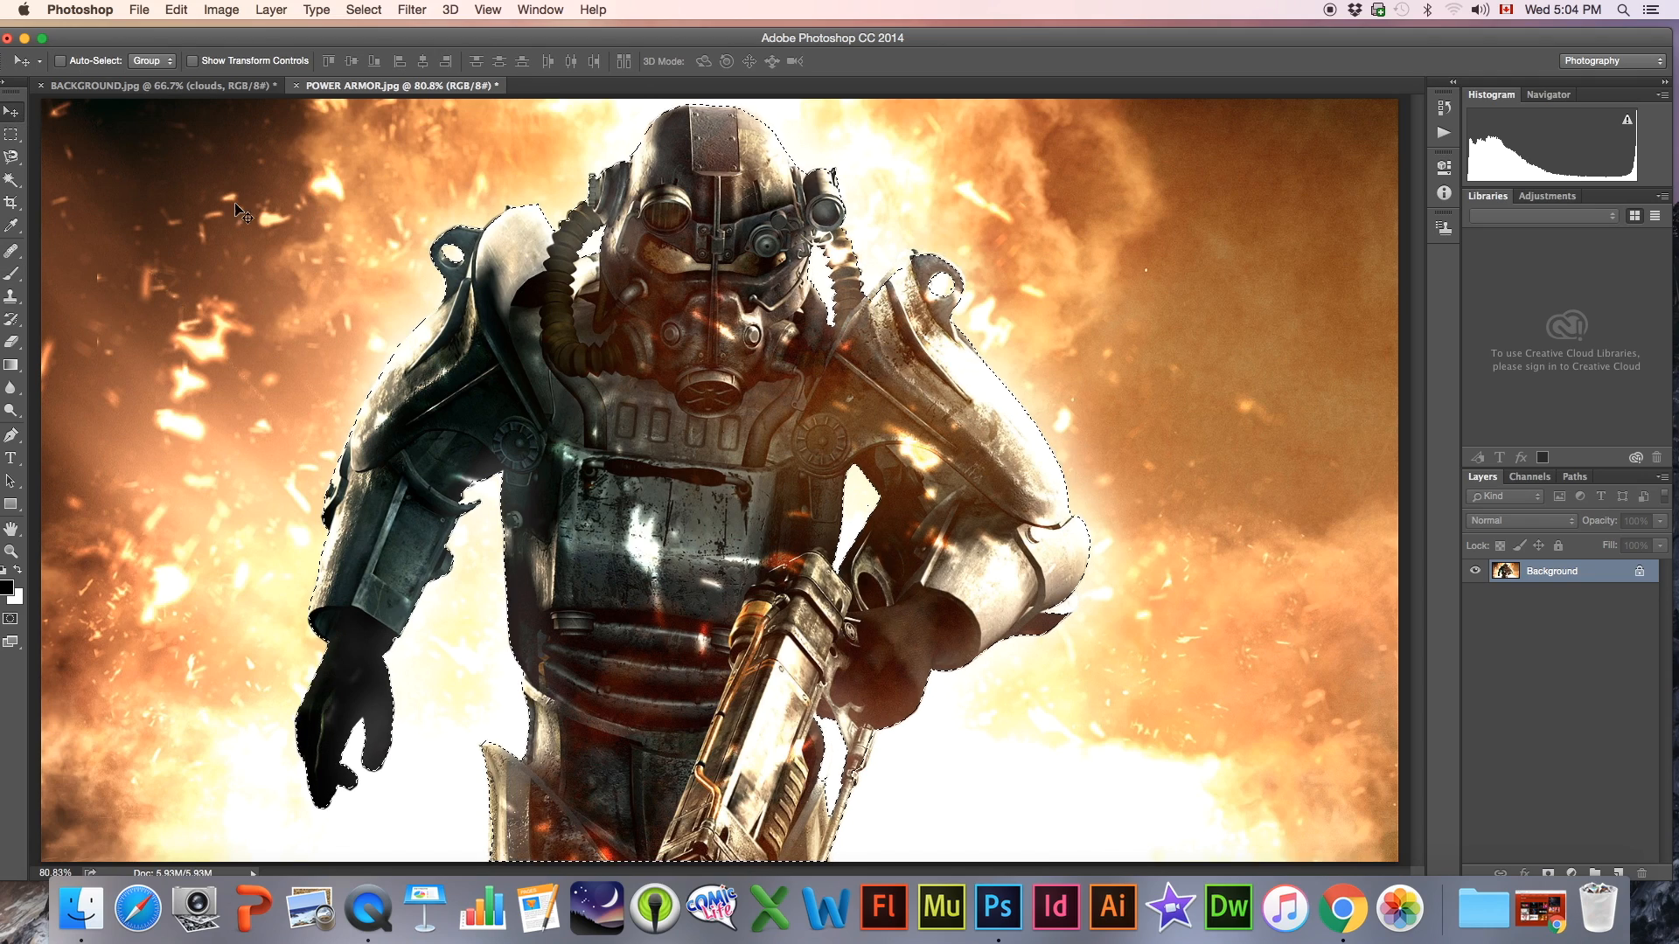
pyautogui.moveTo(662, 378); pyautogui.dragTo(210, 88)
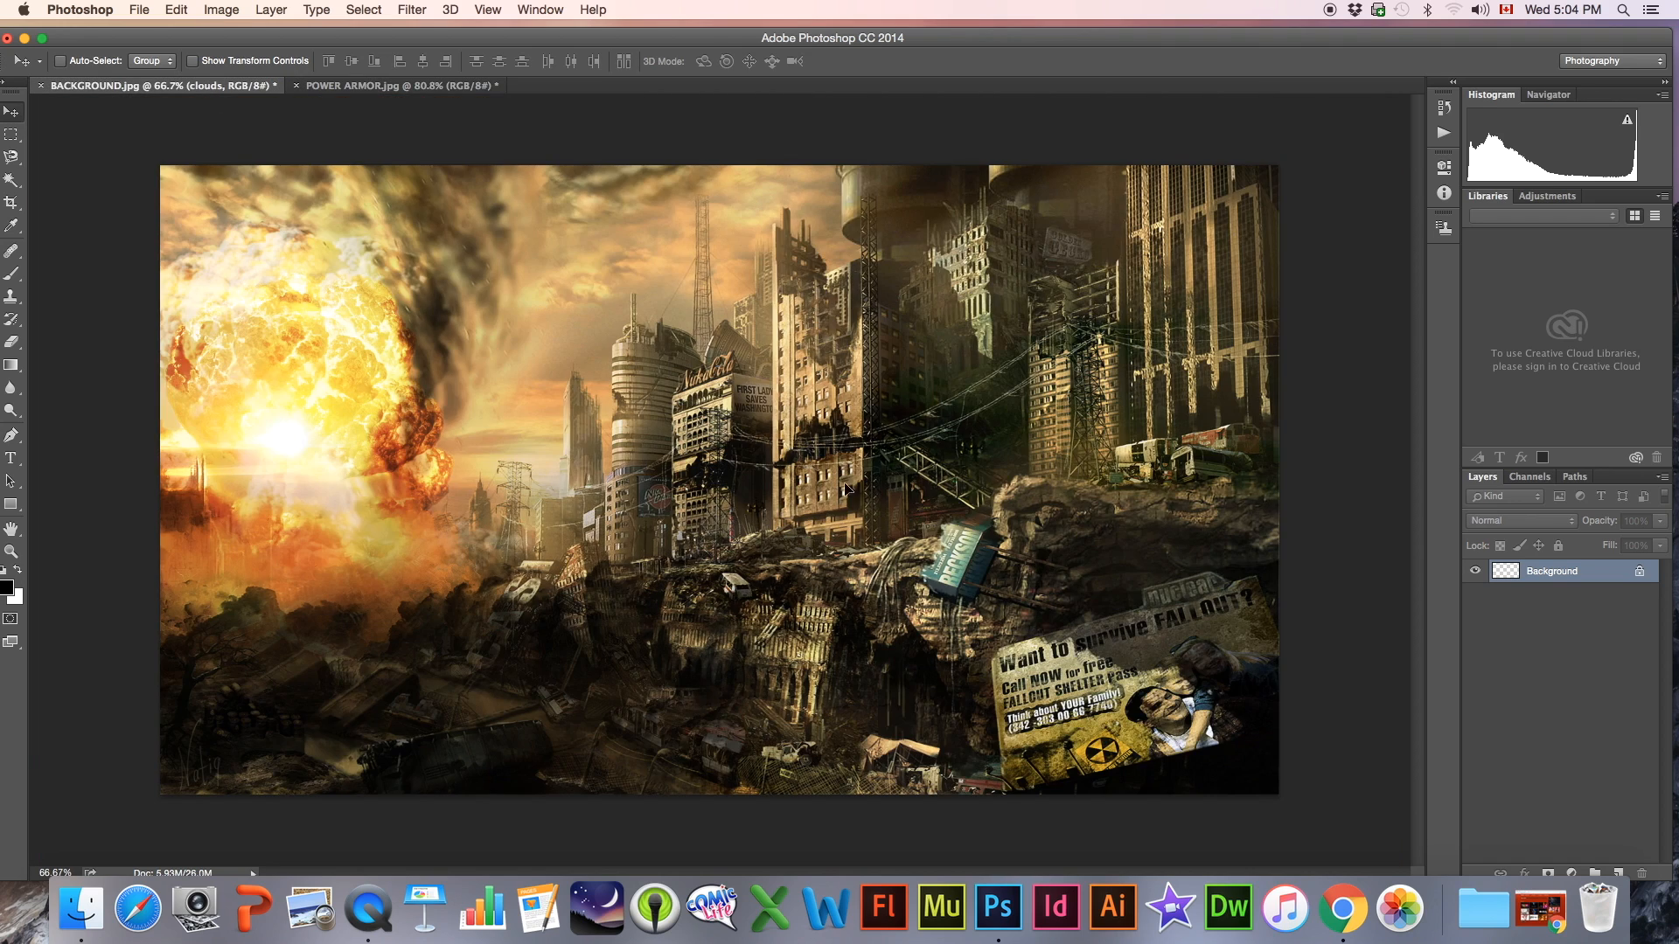
pyautogui.moveTo(868, 512); pyautogui.dragTo(898, 392)
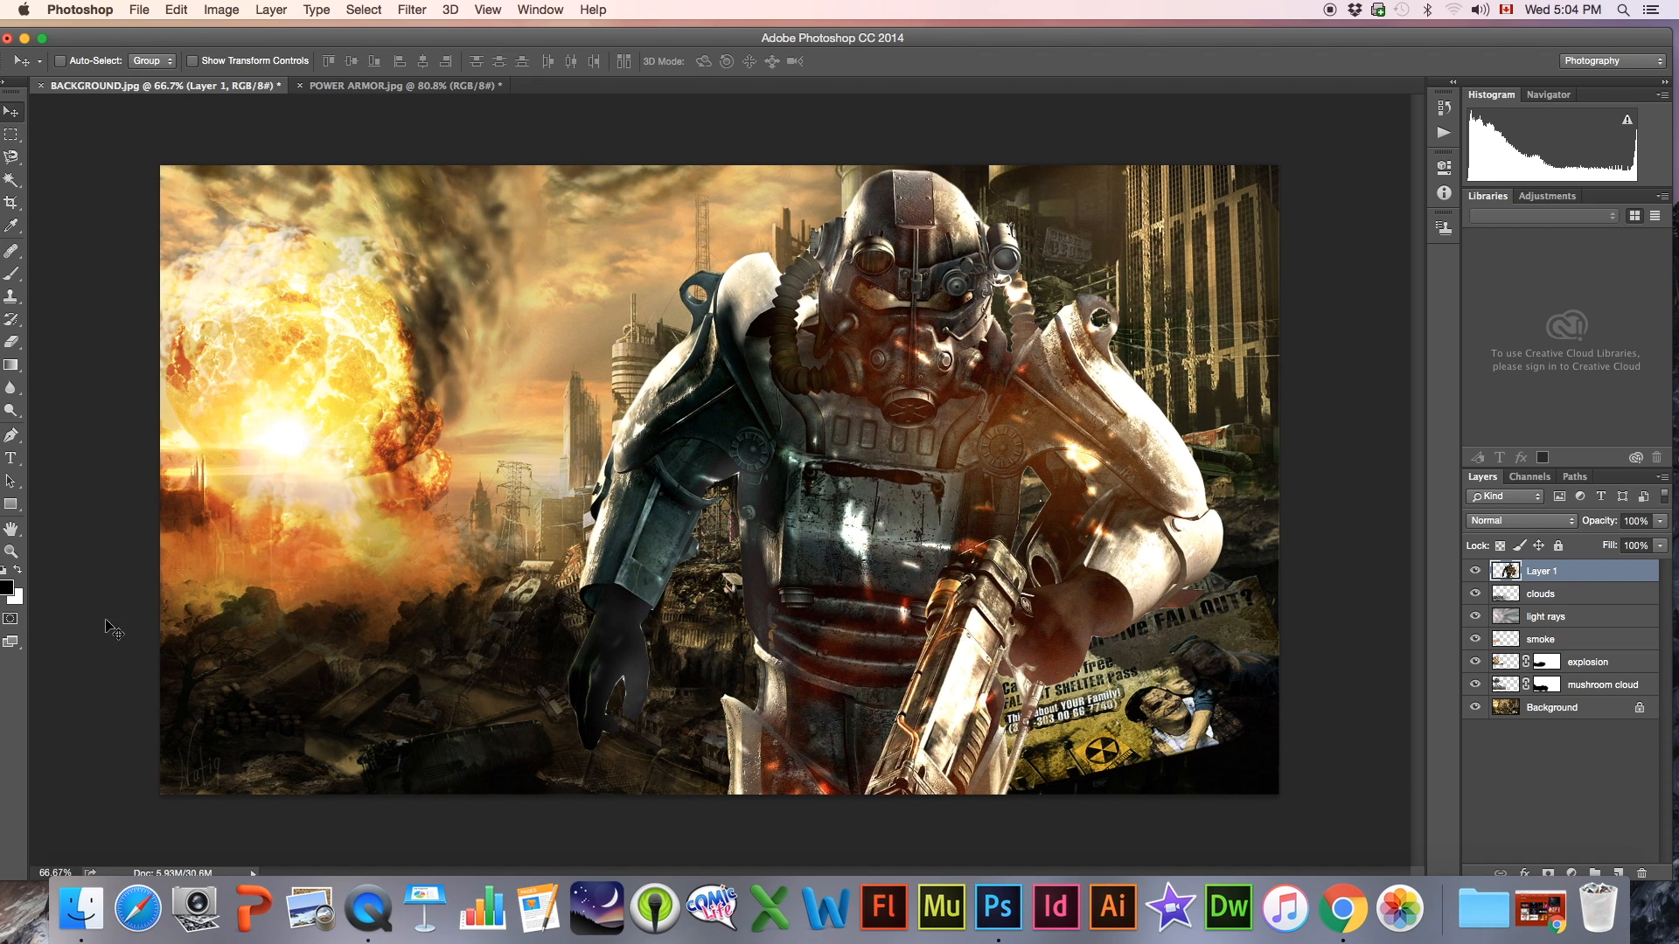
# Erase the light fringe along the glove's torso-facing edge on the figure layer with a small Eraser brush
pyautogui.click(10, 553)
pyautogui.click(700, 647)
pyautogui.click(700, 647)
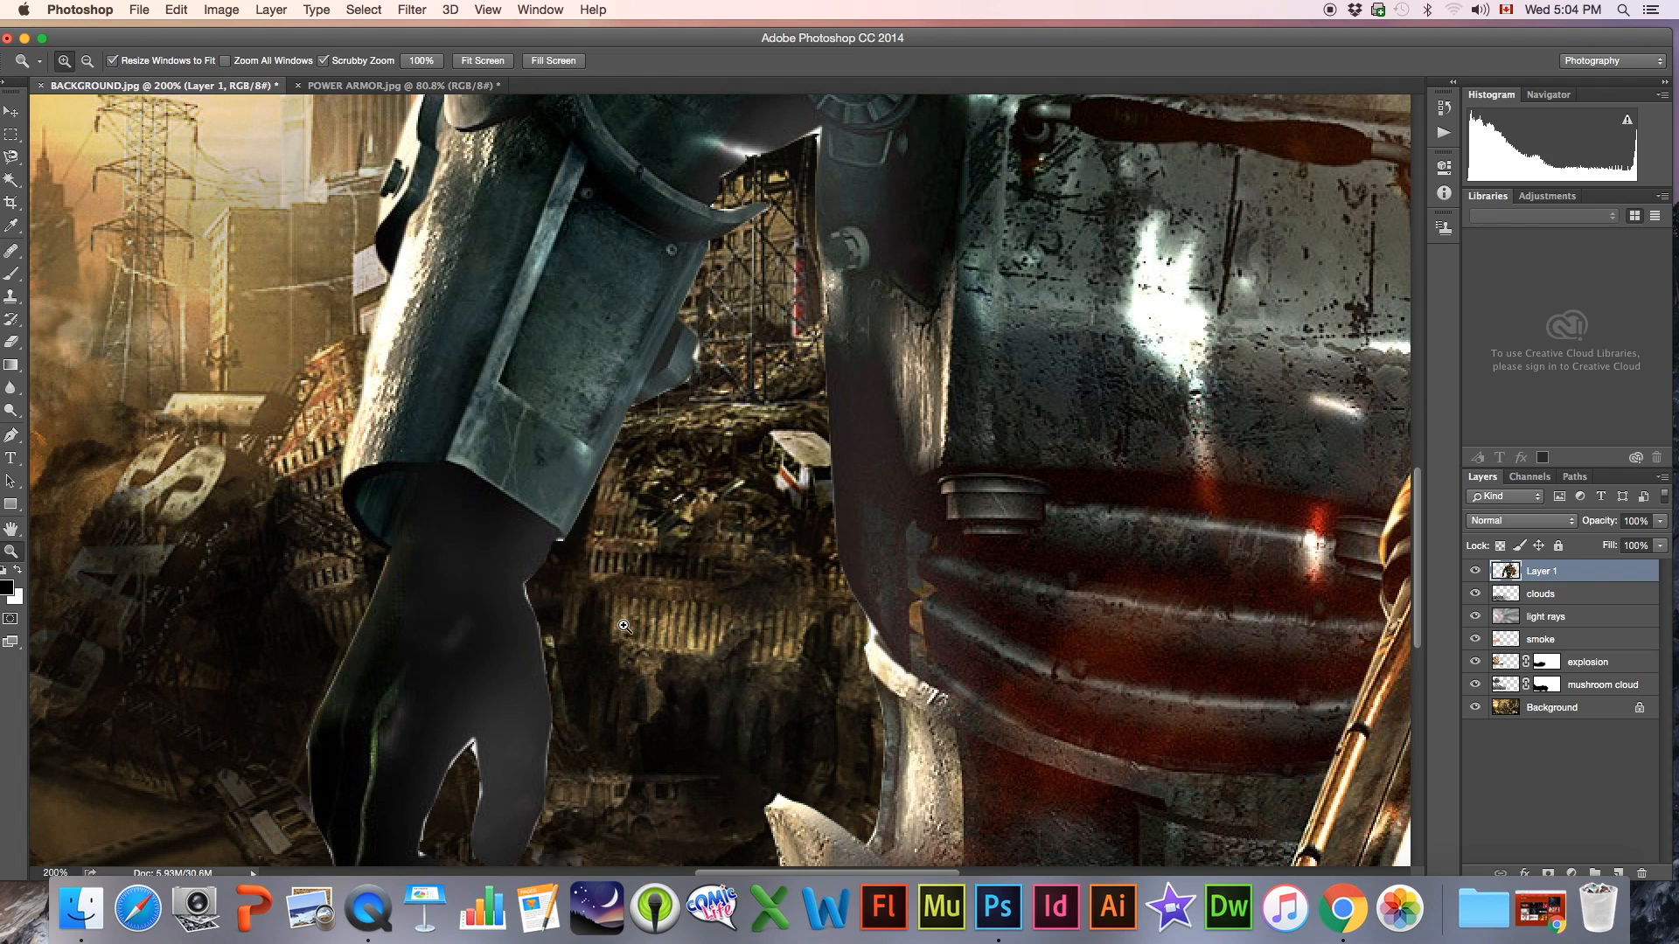
pyautogui.click(12, 342)
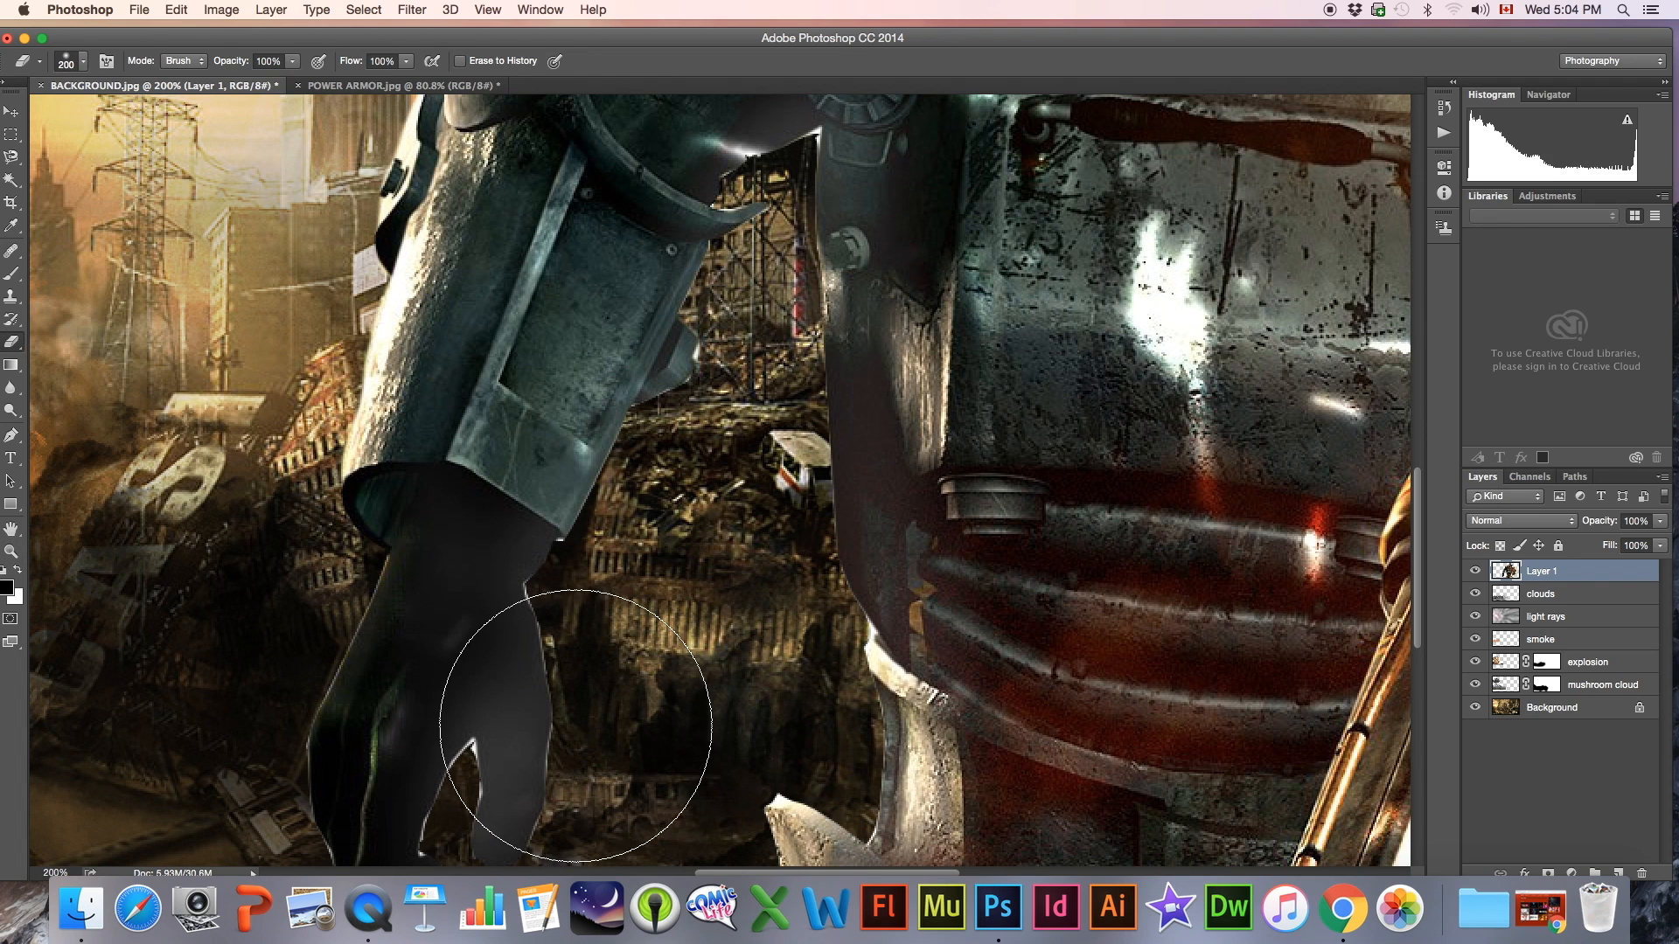
pyautogui.press('[')
pyautogui.press('[')
pyautogui.press('[')
pyautogui.press('[')
pyautogui.press('[')
pyautogui.press('[')
pyautogui.press('[')
pyautogui.press('[')
pyautogui.press('[')
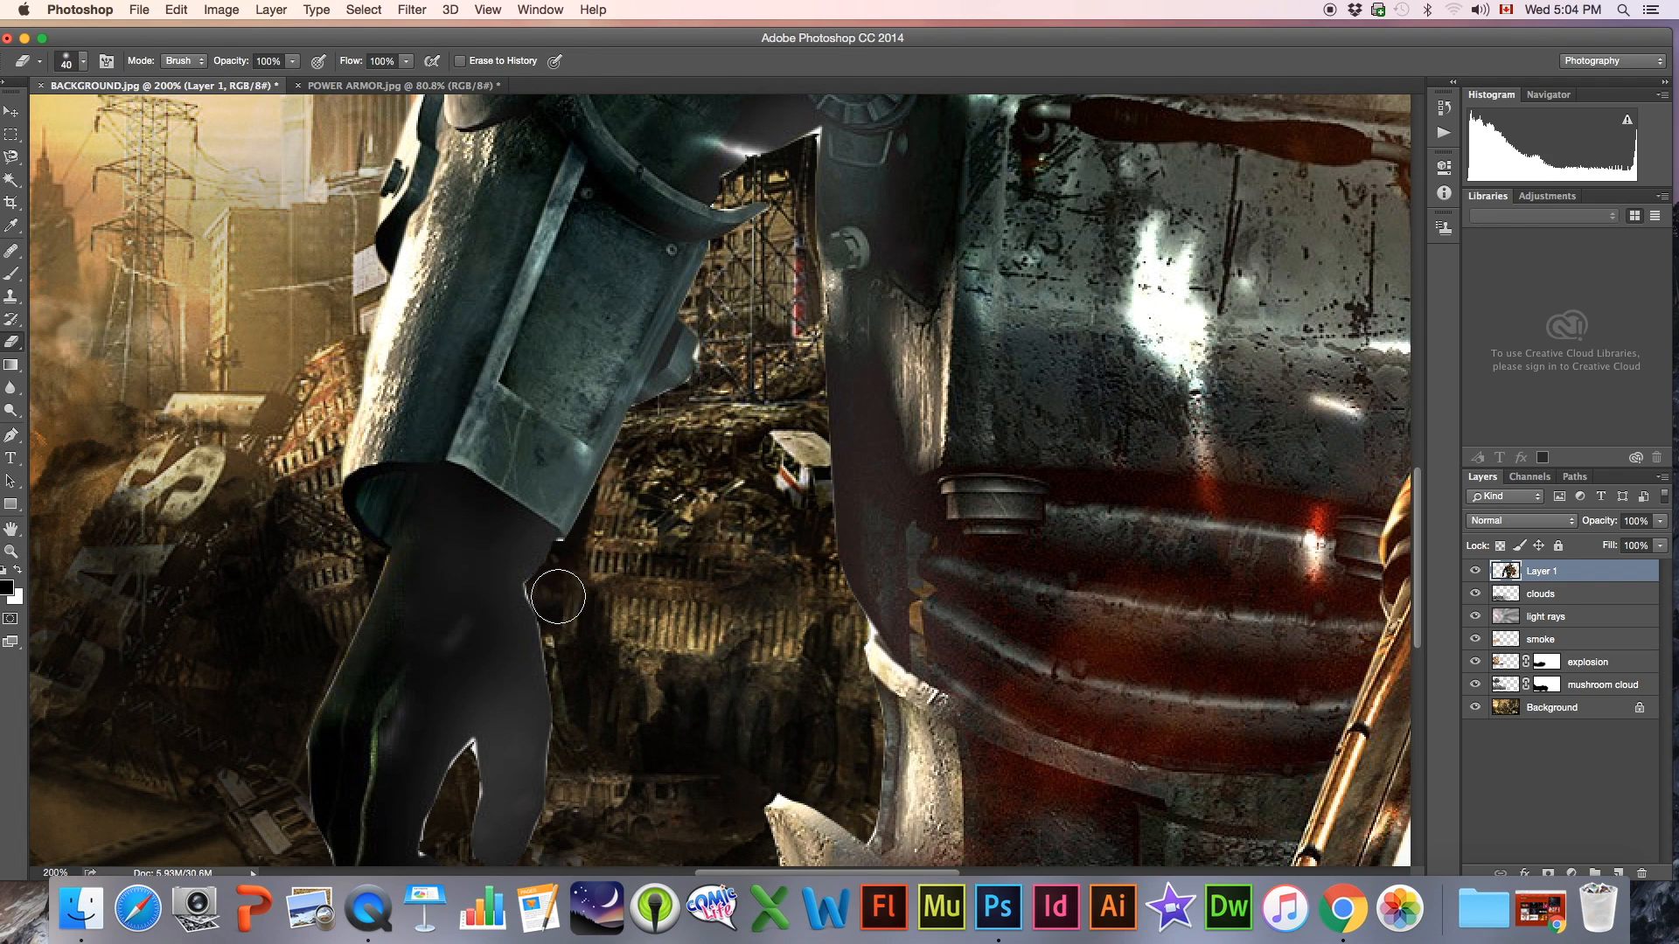
pyautogui.moveTo(541, 588); pyautogui.dragTo(558, 798)
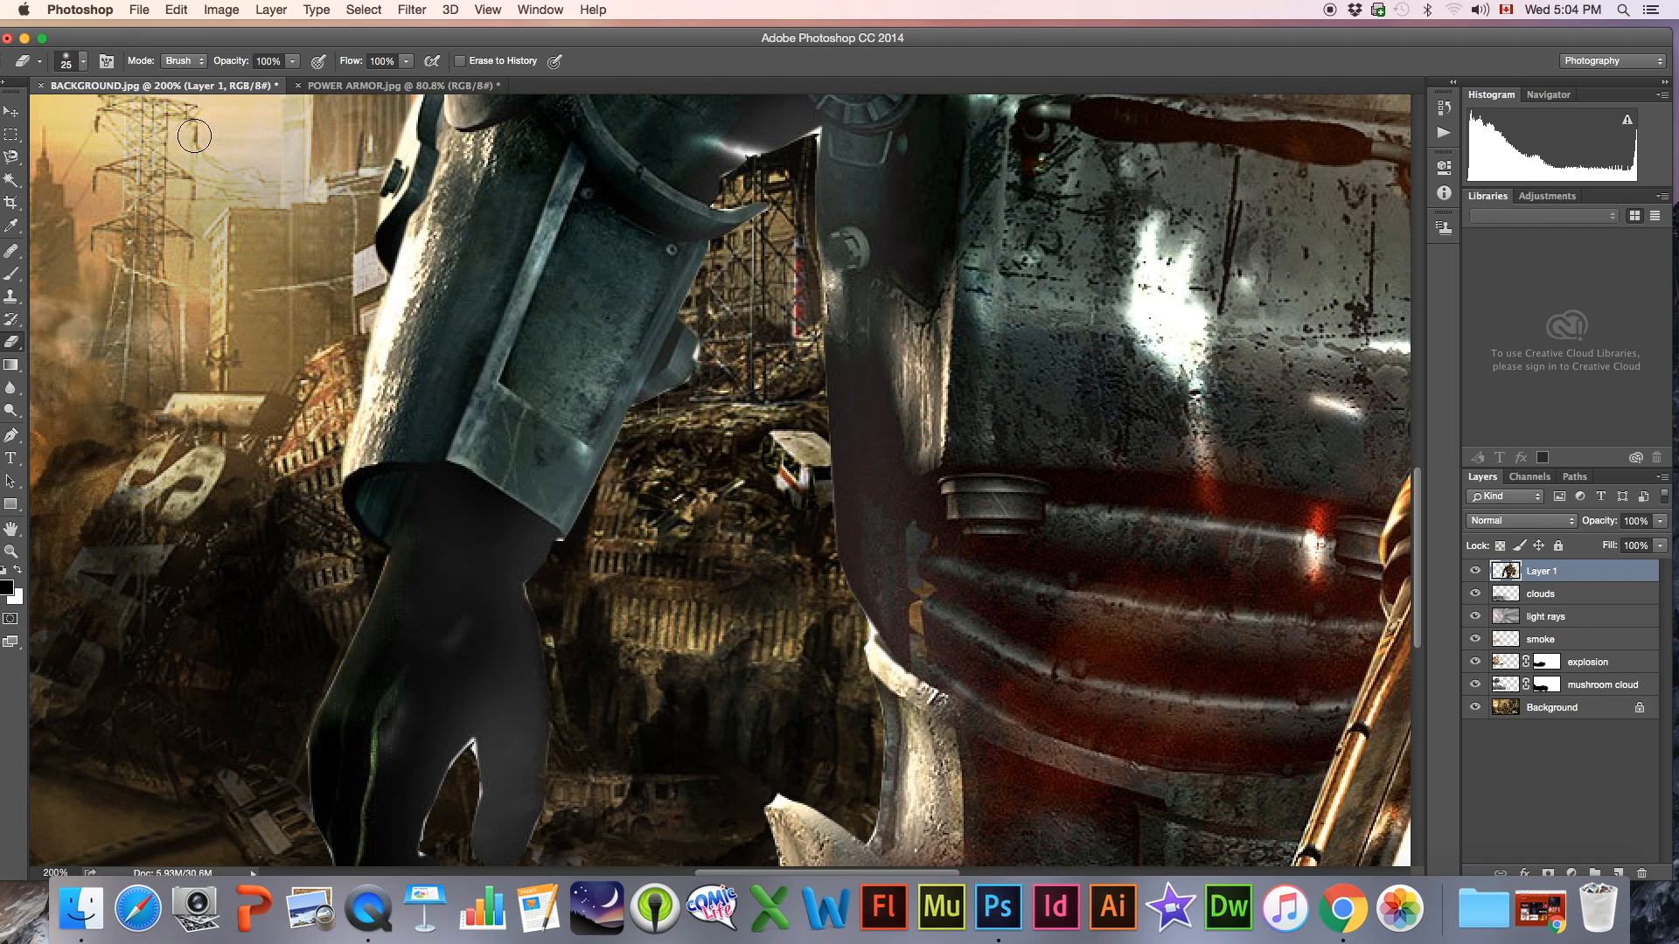
# Erase the light fringe along the glove's outer edge down to the fingertips with a 25 px Eraser brush
pyautogui.hscroll(-5, 175, 123)
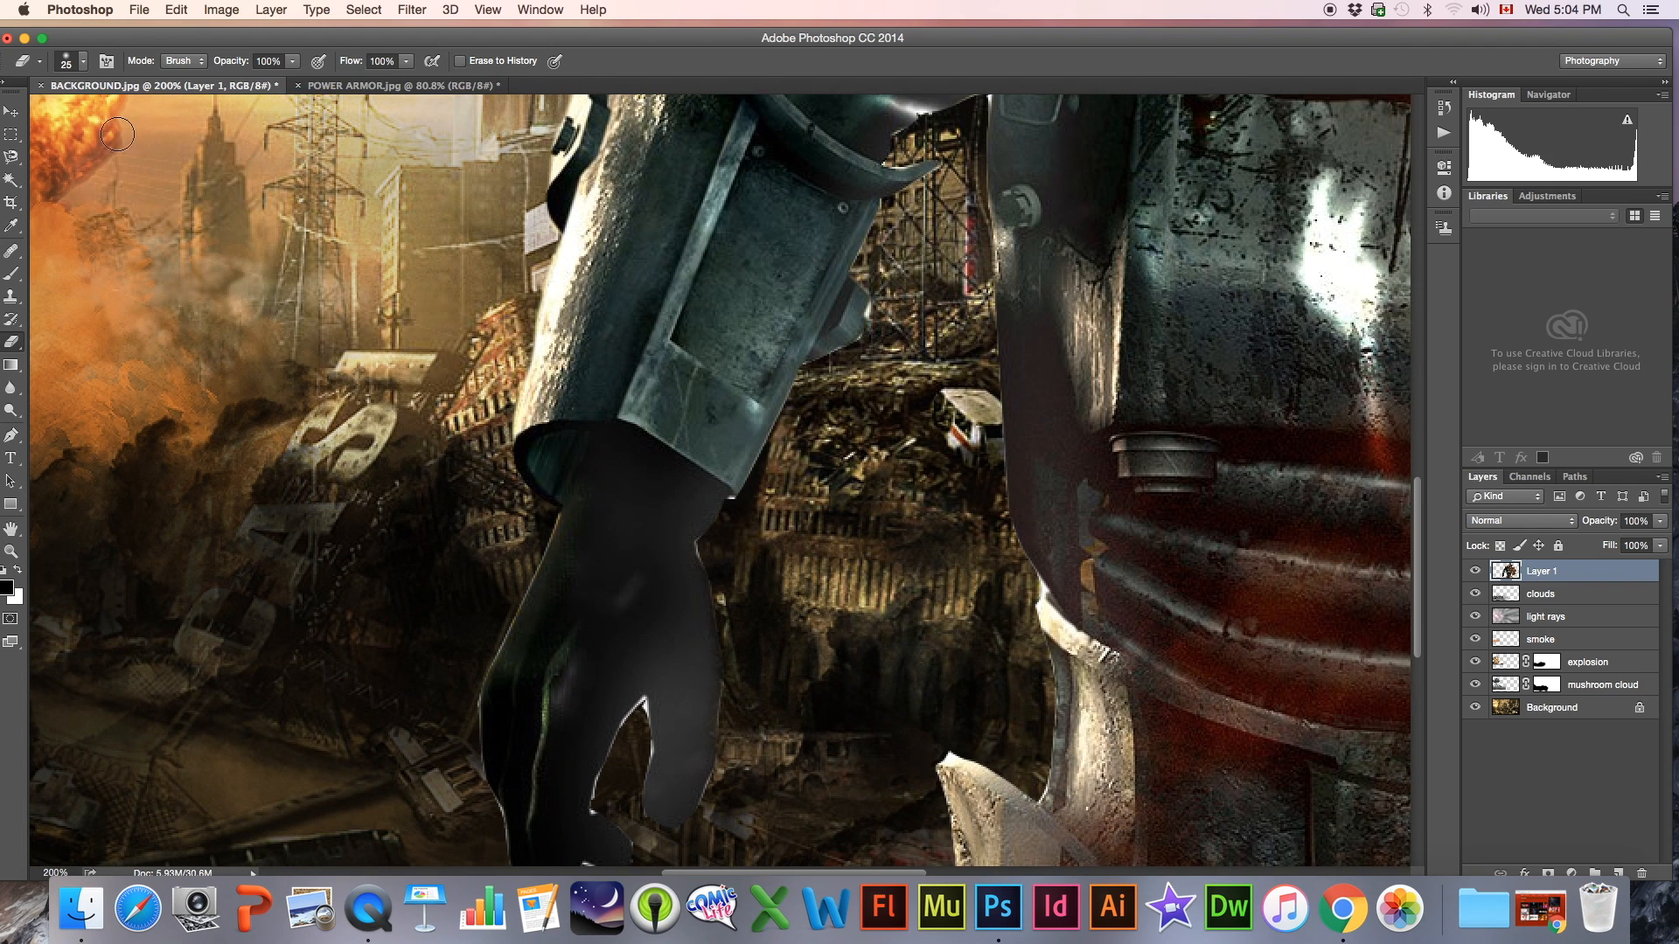
pyautogui.click(70, 62)
pyautogui.moveTo(151, 153); pyautogui.dragTo(203, 161)
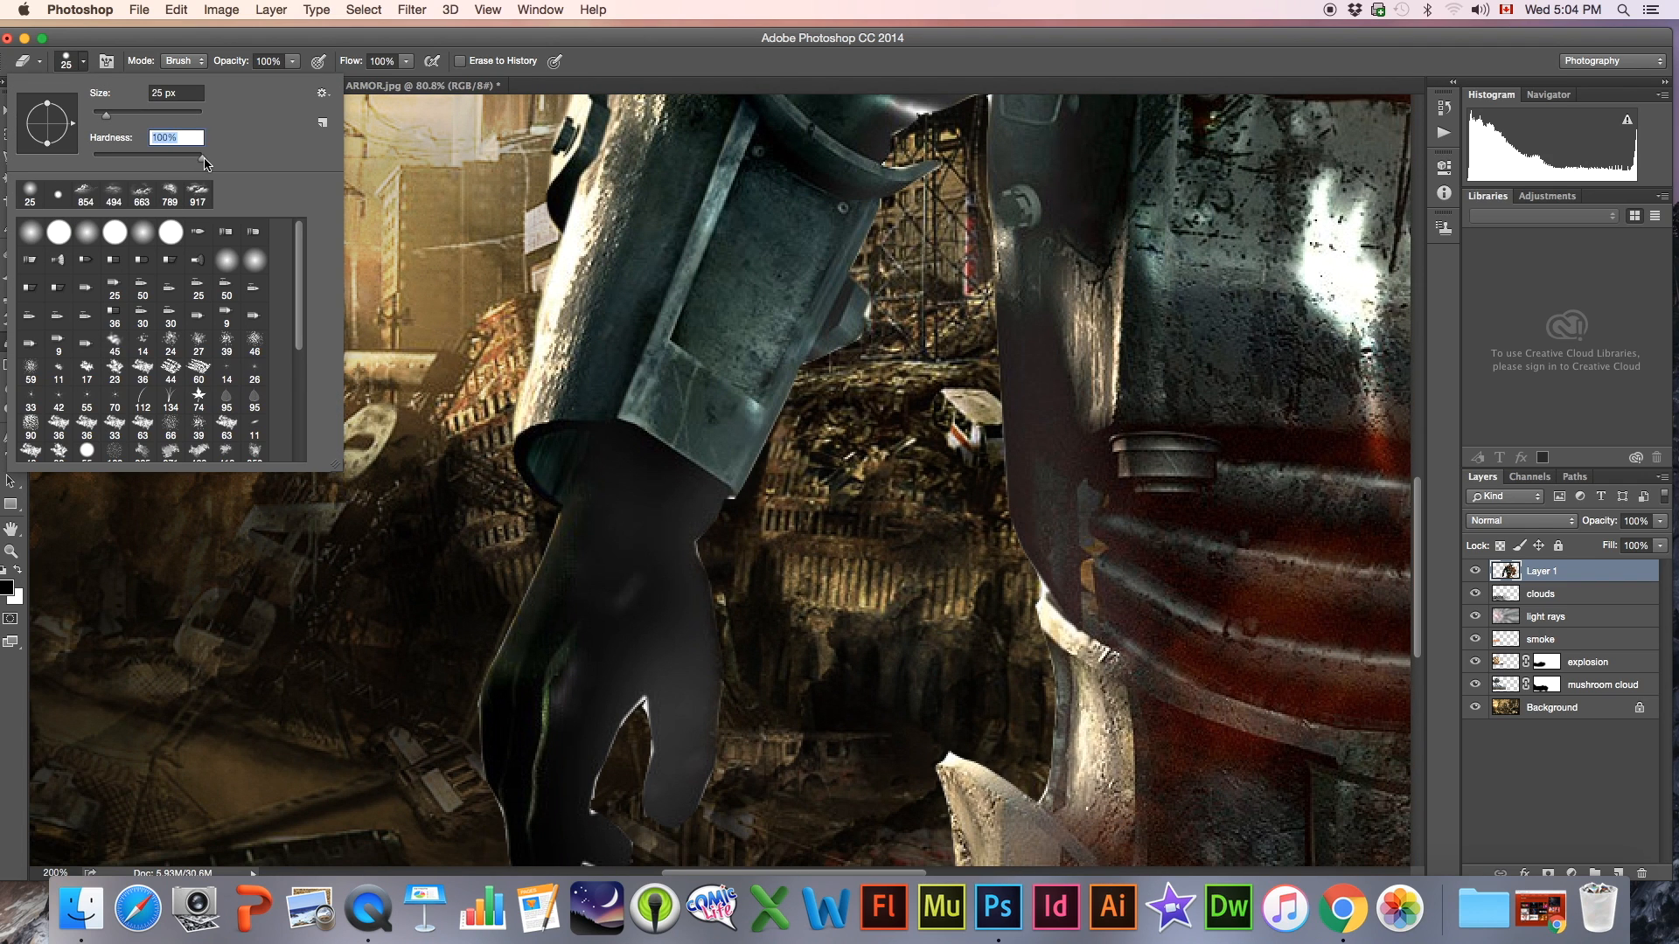
pyautogui.click(70, 66)
pyautogui.moveTo(537, 518)
pyautogui.mouseDown()
pyautogui.moveTo(454, 690)
pyautogui.moveTo(466, 768)
pyautogui.mouseUp()
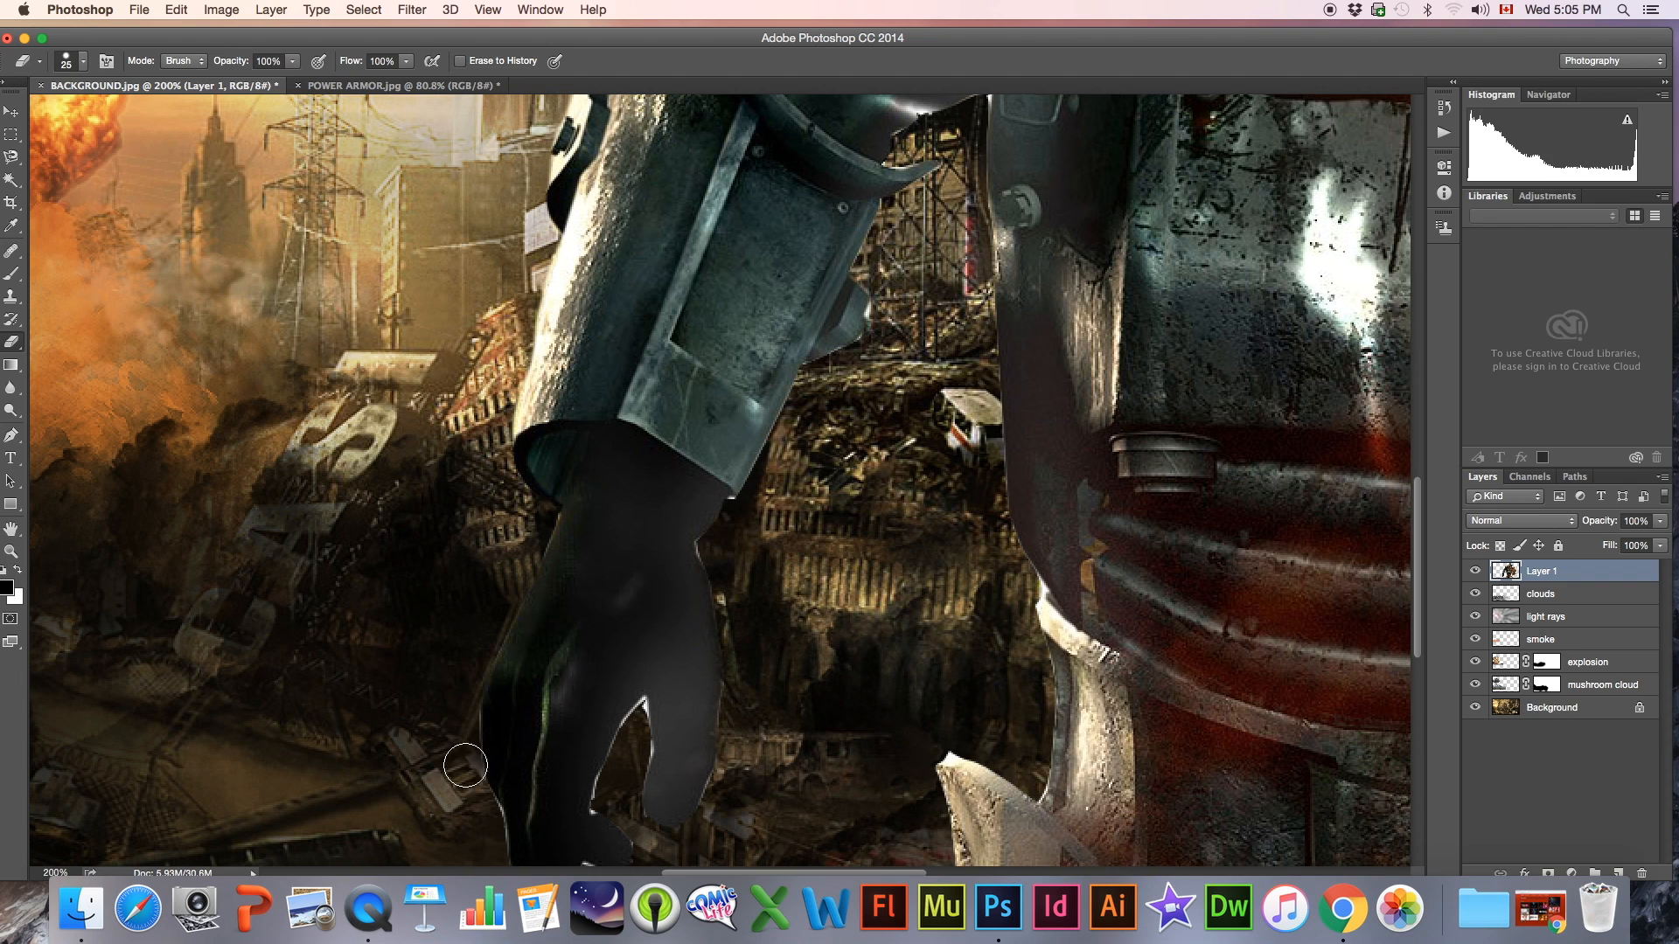
pyautogui.scroll(-3, 453, 673)
pyautogui.moveTo(473, 601)
pyautogui.mouseDown()
pyautogui.moveTo(511, 723)
pyautogui.moveTo(542, 741)
pyautogui.moveTo(593, 697)
pyautogui.mouseUp()
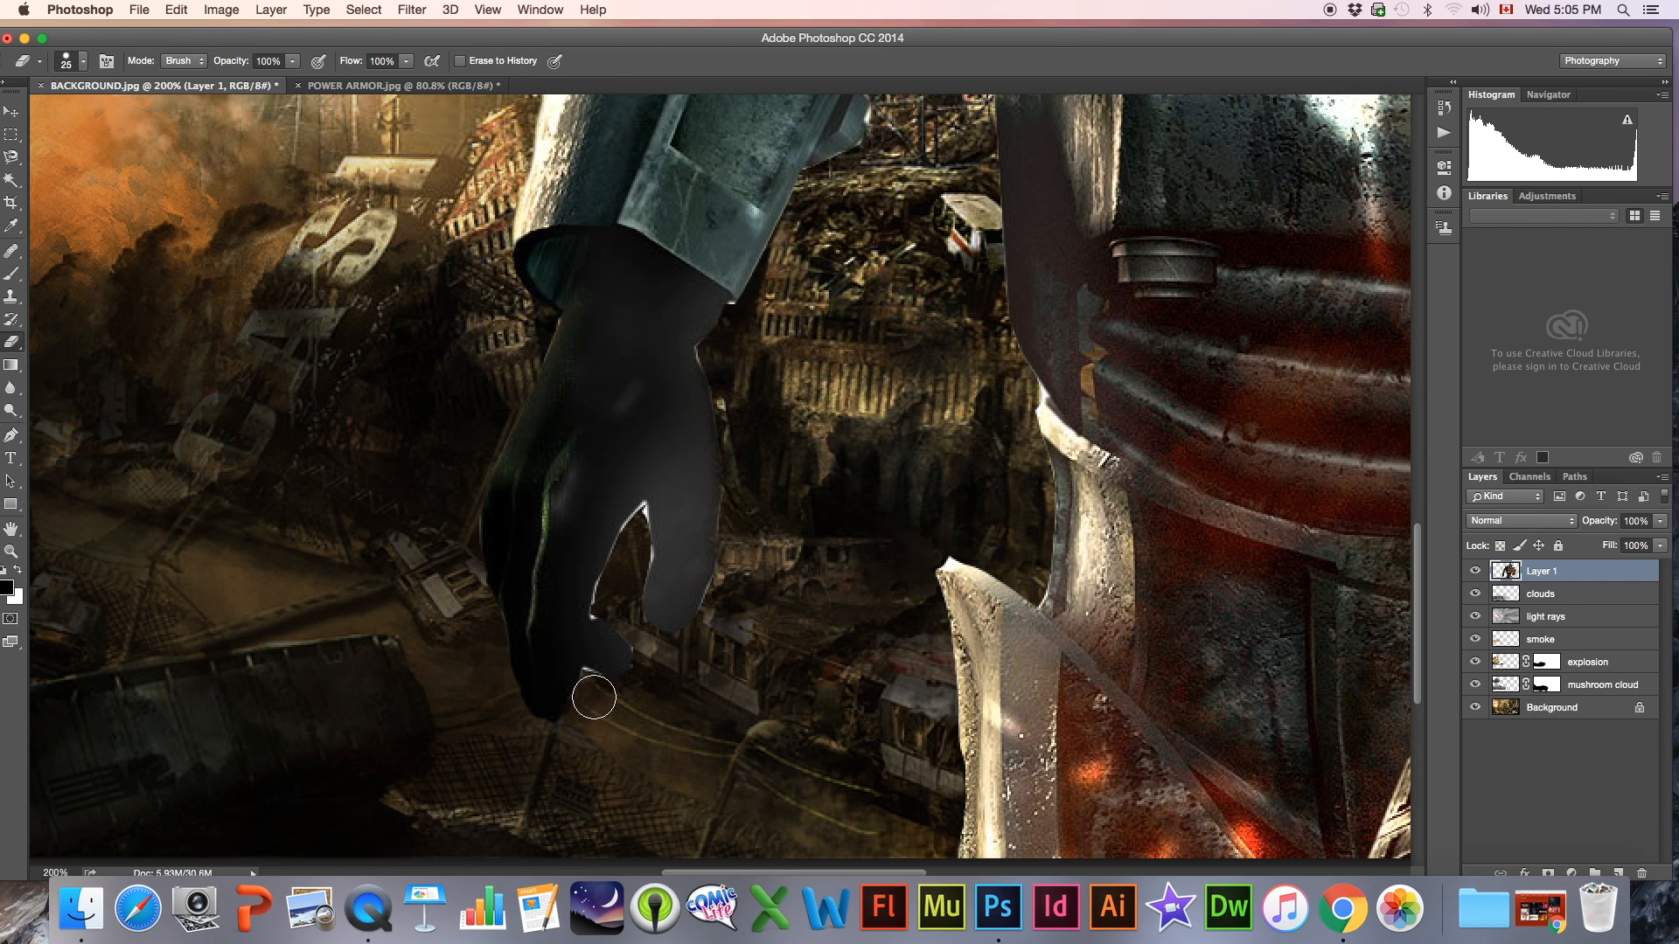
# Erase the remaining light fringe between the thumb and fingers of the glove with a 10 px Eraser brush
pyautogui.press('[')
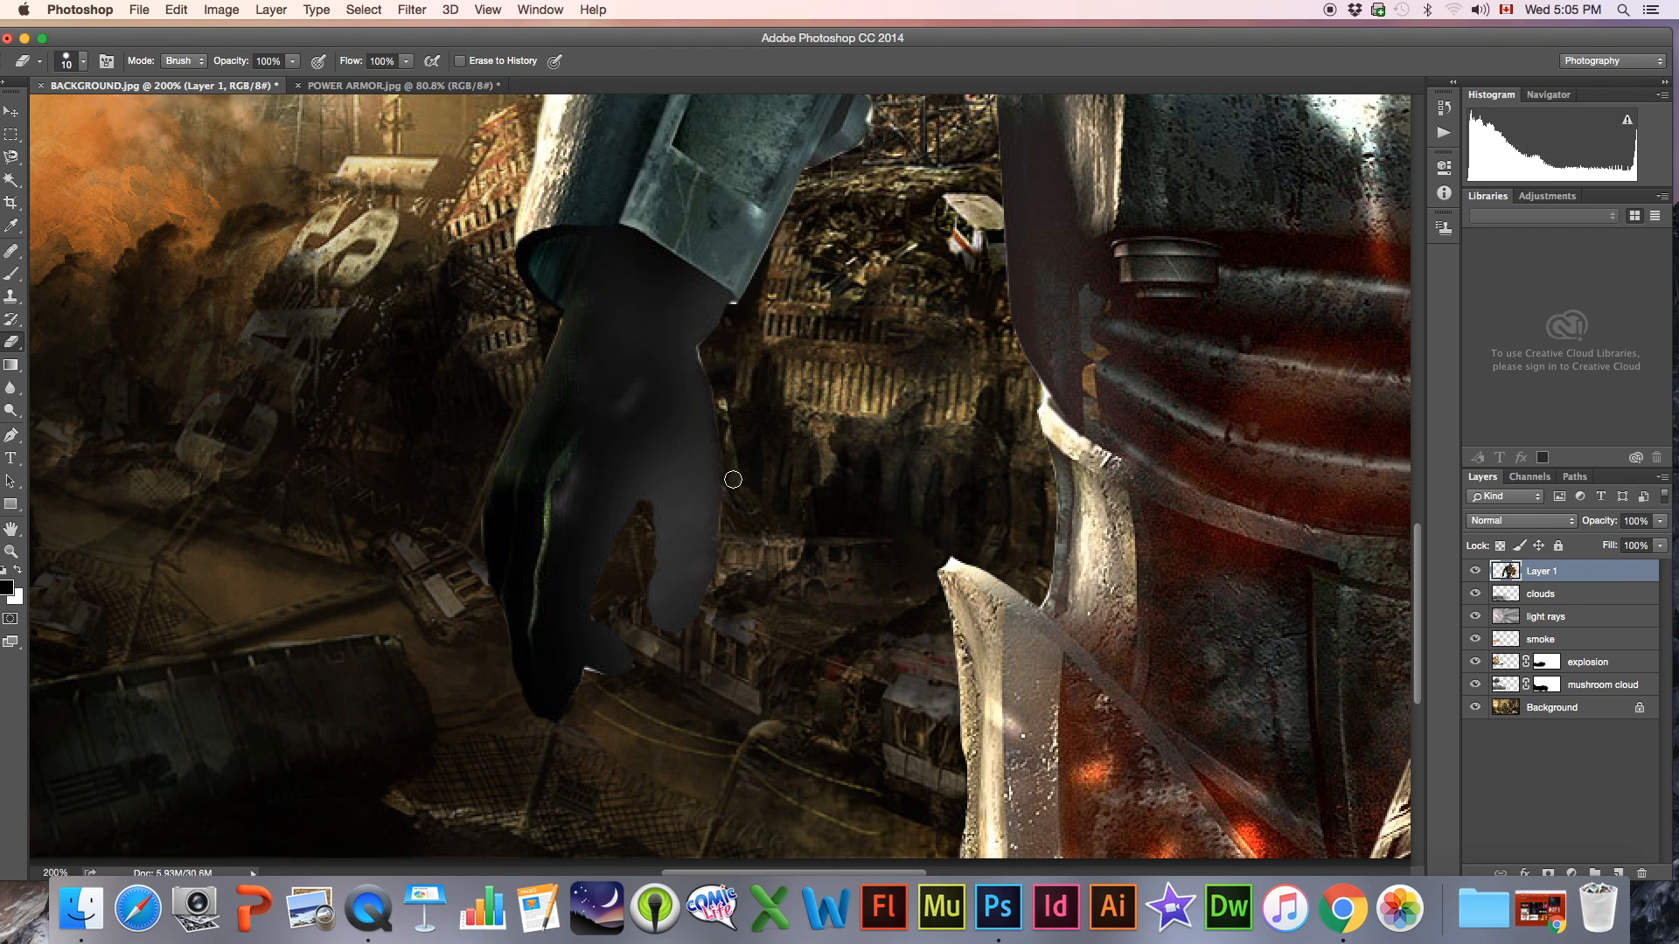
pyautogui.hscroll(5, 729, 527)
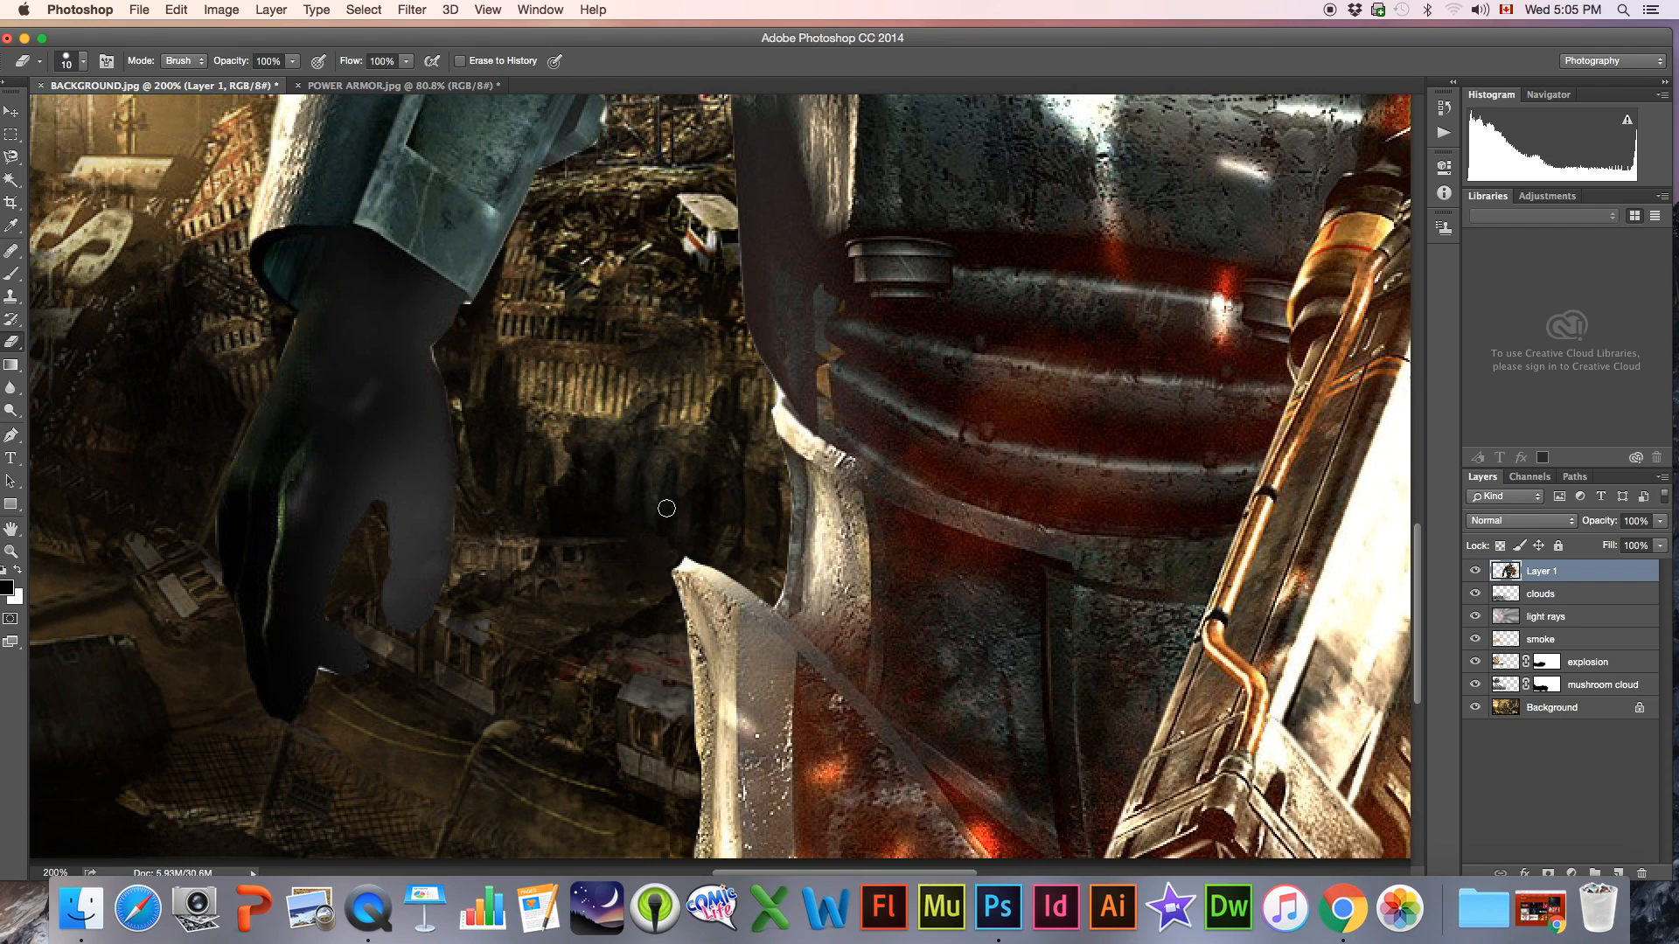
pyautogui.press('super+0')
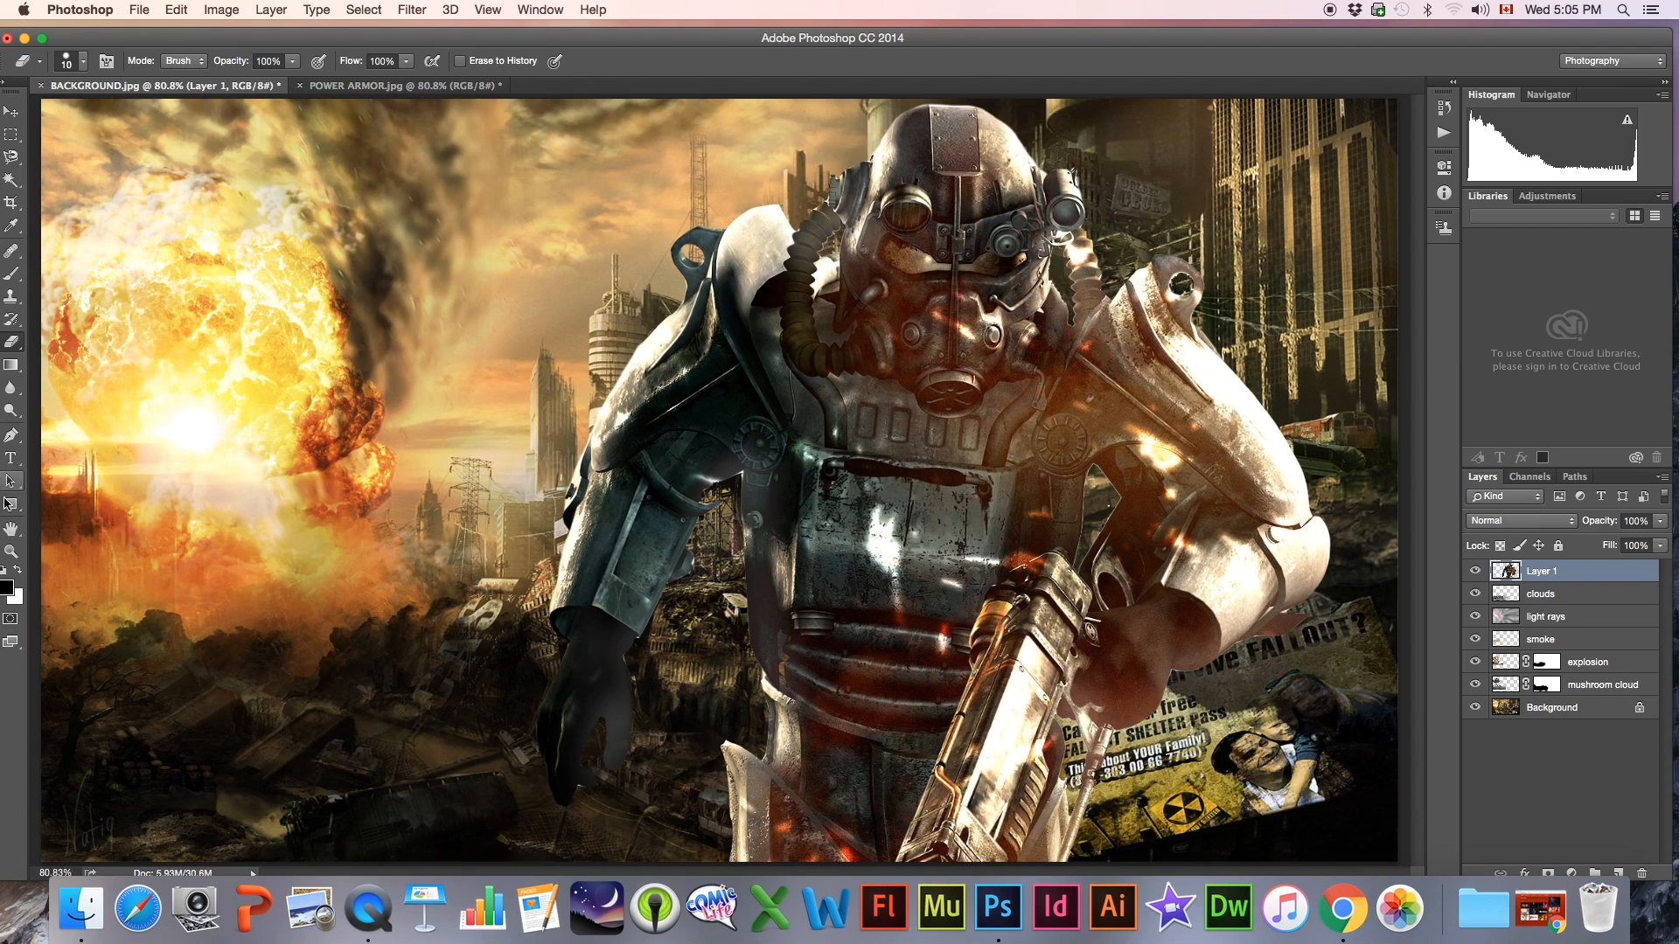
# Apply Hue/Saturation to the power armor figure layer with hue +19, saturation -3 and lightness -18
pyautogui.click(11, 551)
pyautogui.keyDown('alt'); pyautogui.click(801, 552); pyautogui.keyUp('alt')
pyautogui.keyDown('alt'); pyautogui.click(799, 550); pyautogui.keyUp('alt')
pyautogui.keyDown('alt'); pyautogui.click(791, 544); pyautogui.keyUp('alt')
pyautogui.click(782, 537)
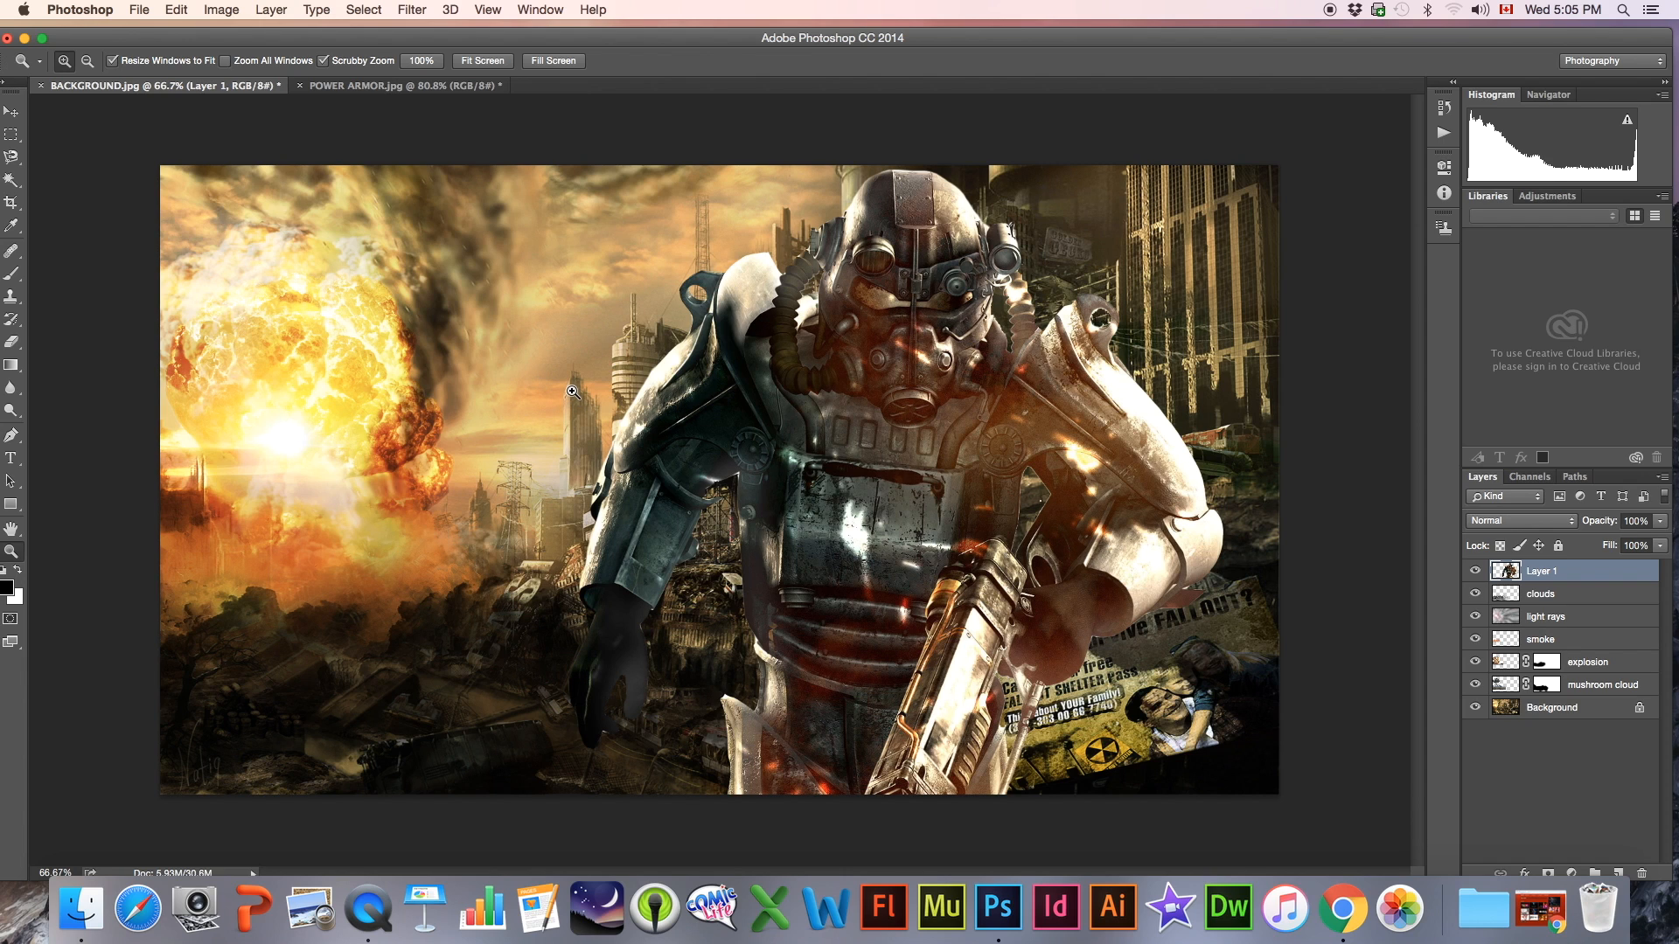
pyautogui.click(231, 9)
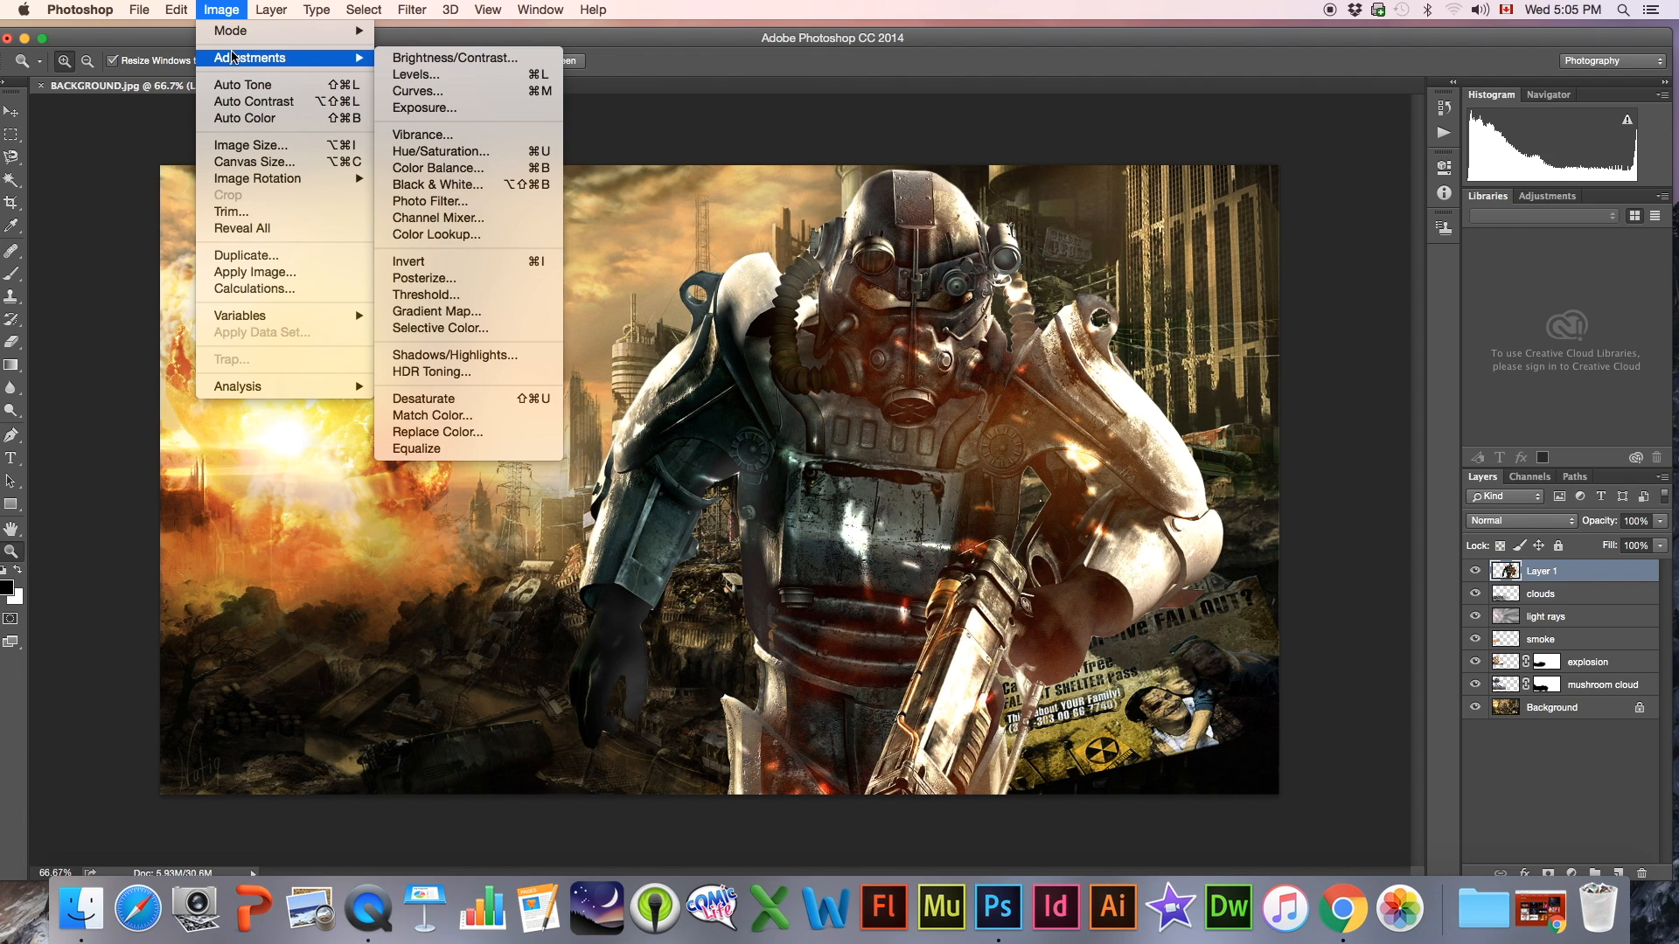
pyautogui.moveTo(240, 59)
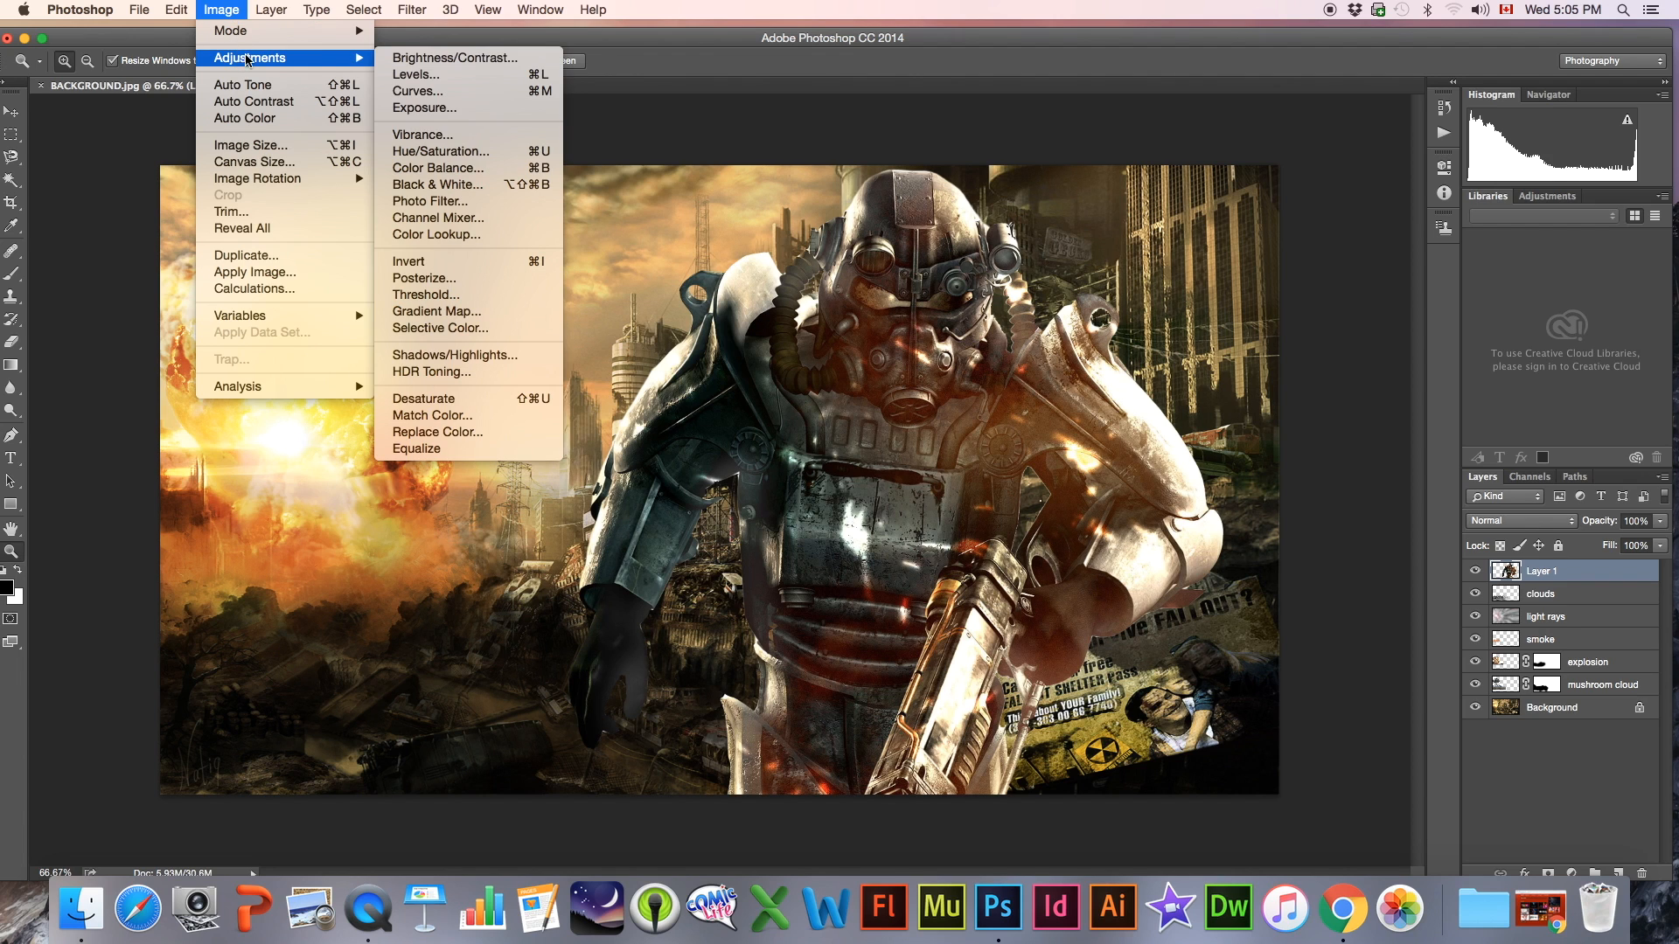
pyautogui.click(440, 152)
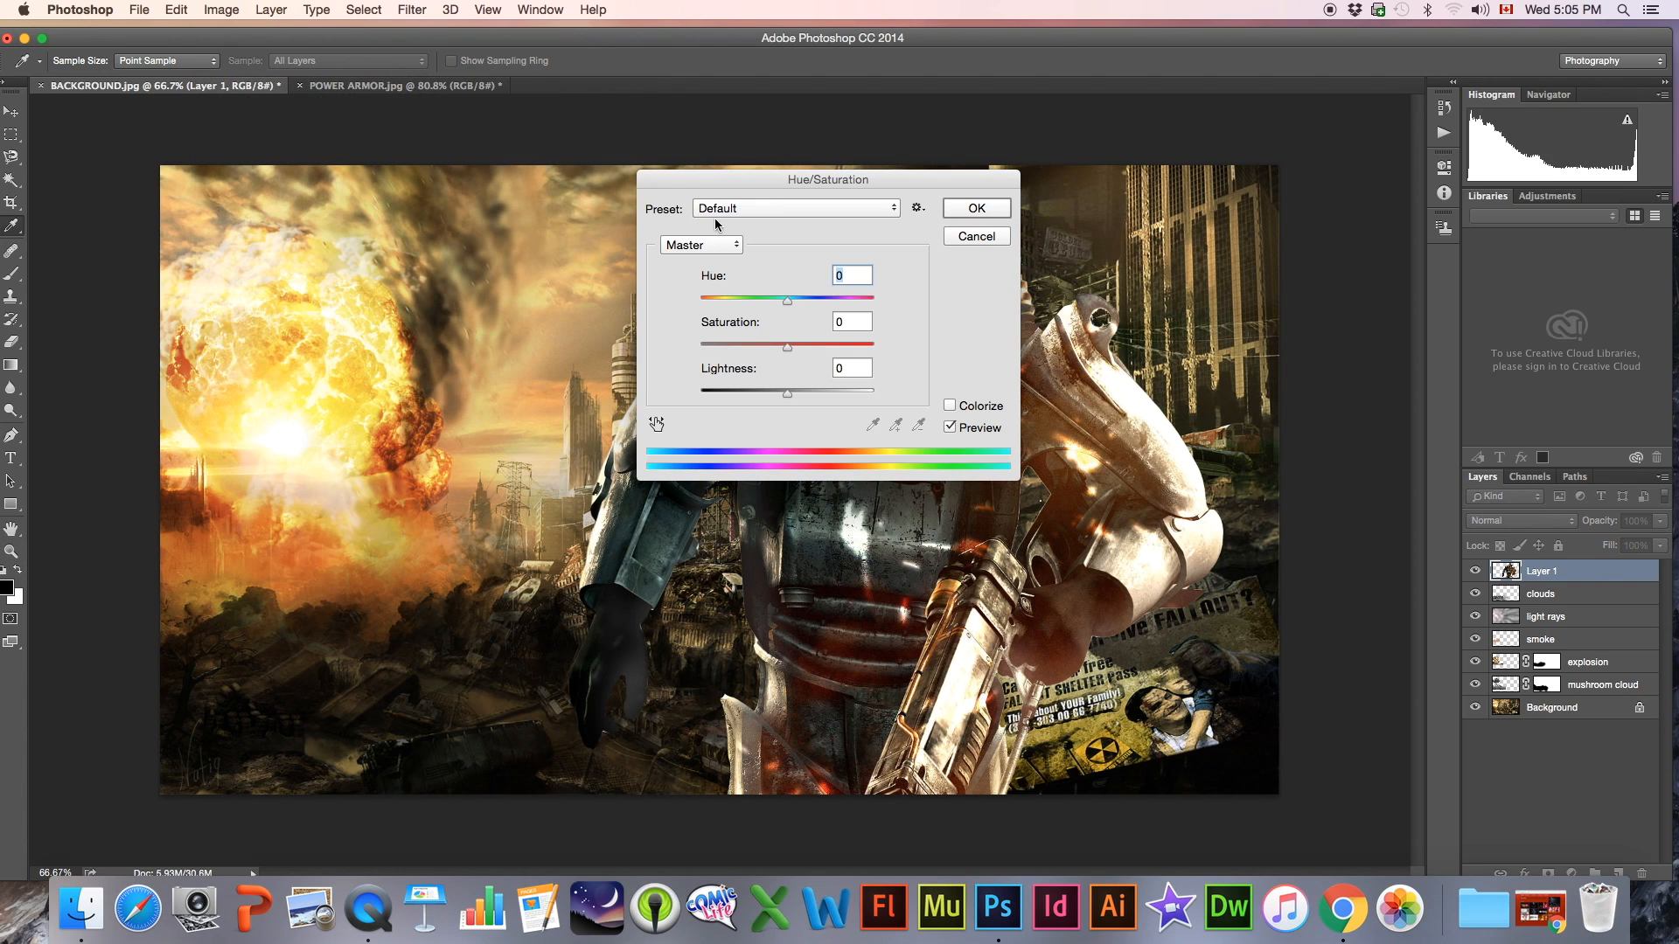
pyautogui.moveTo(746, 180); pyautogui.dragTo(1346, 164)
pyautogui.moveTo(1386, 285)
pyautogui.mouseDown()
pyautogui.moveTo(1402, 333)
pyautogui.moveTo(1356, 329)
pyautogui.moveTo(1389, 327)
pyautogui.moveTo(1366, 376)
pyautogui.moveTo(1383, 376)
pyautogui.moveTo(1403, 290)
pyautogui.mouseUp()
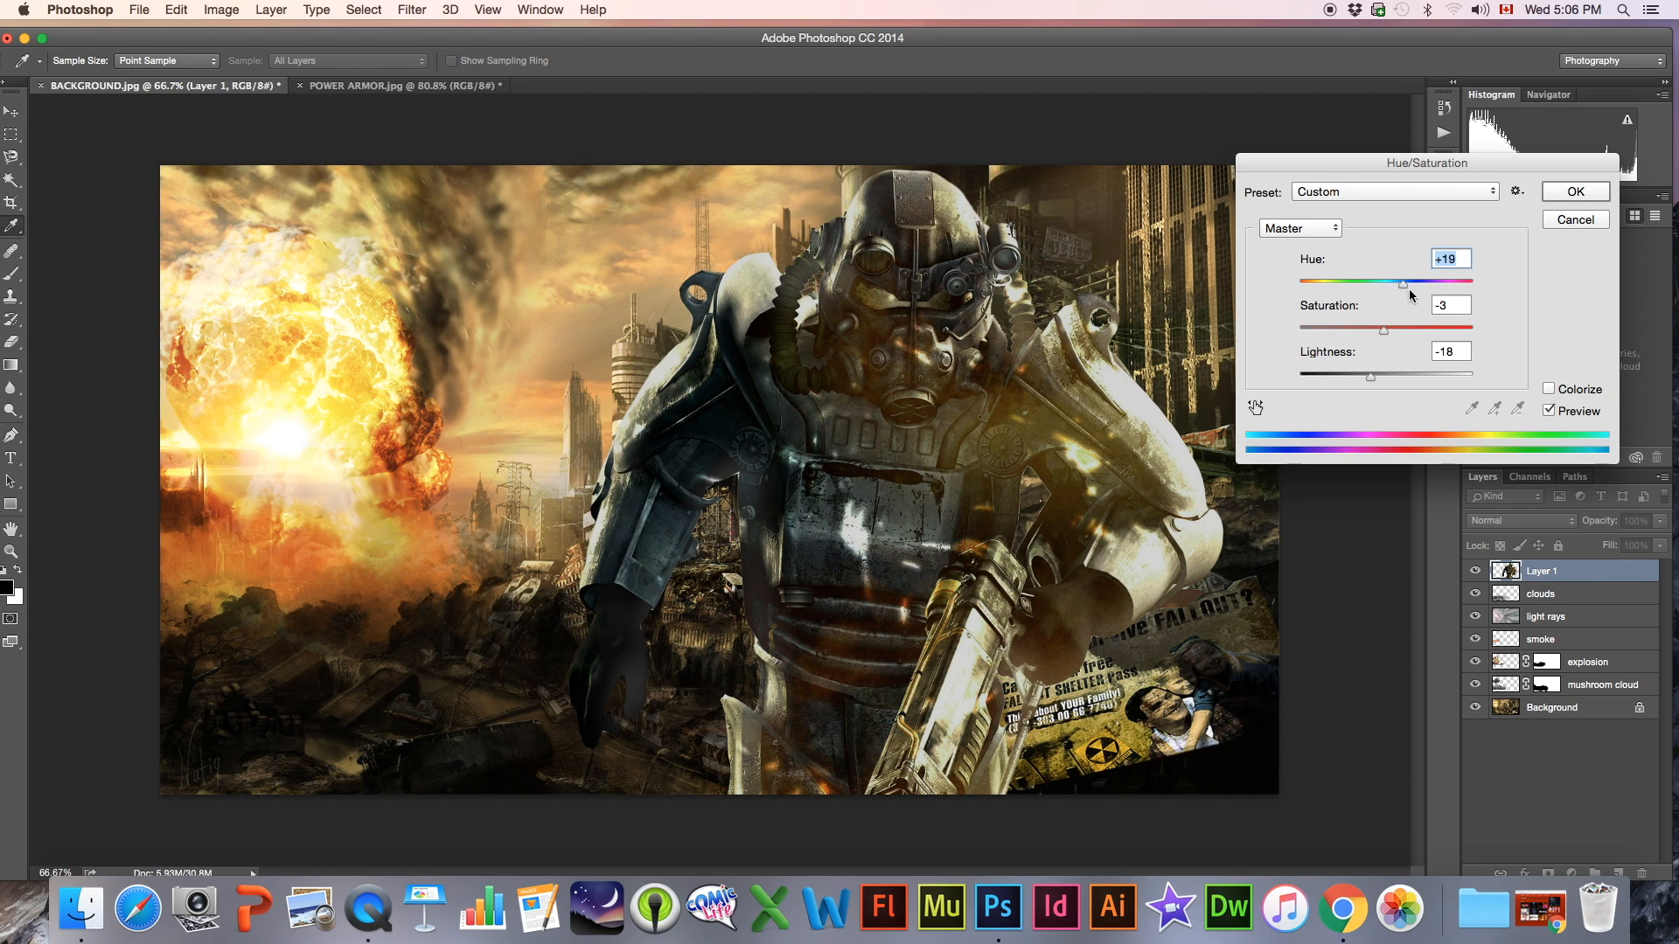
pyautogui.click(1560, 199)
pyautogui.press('z')
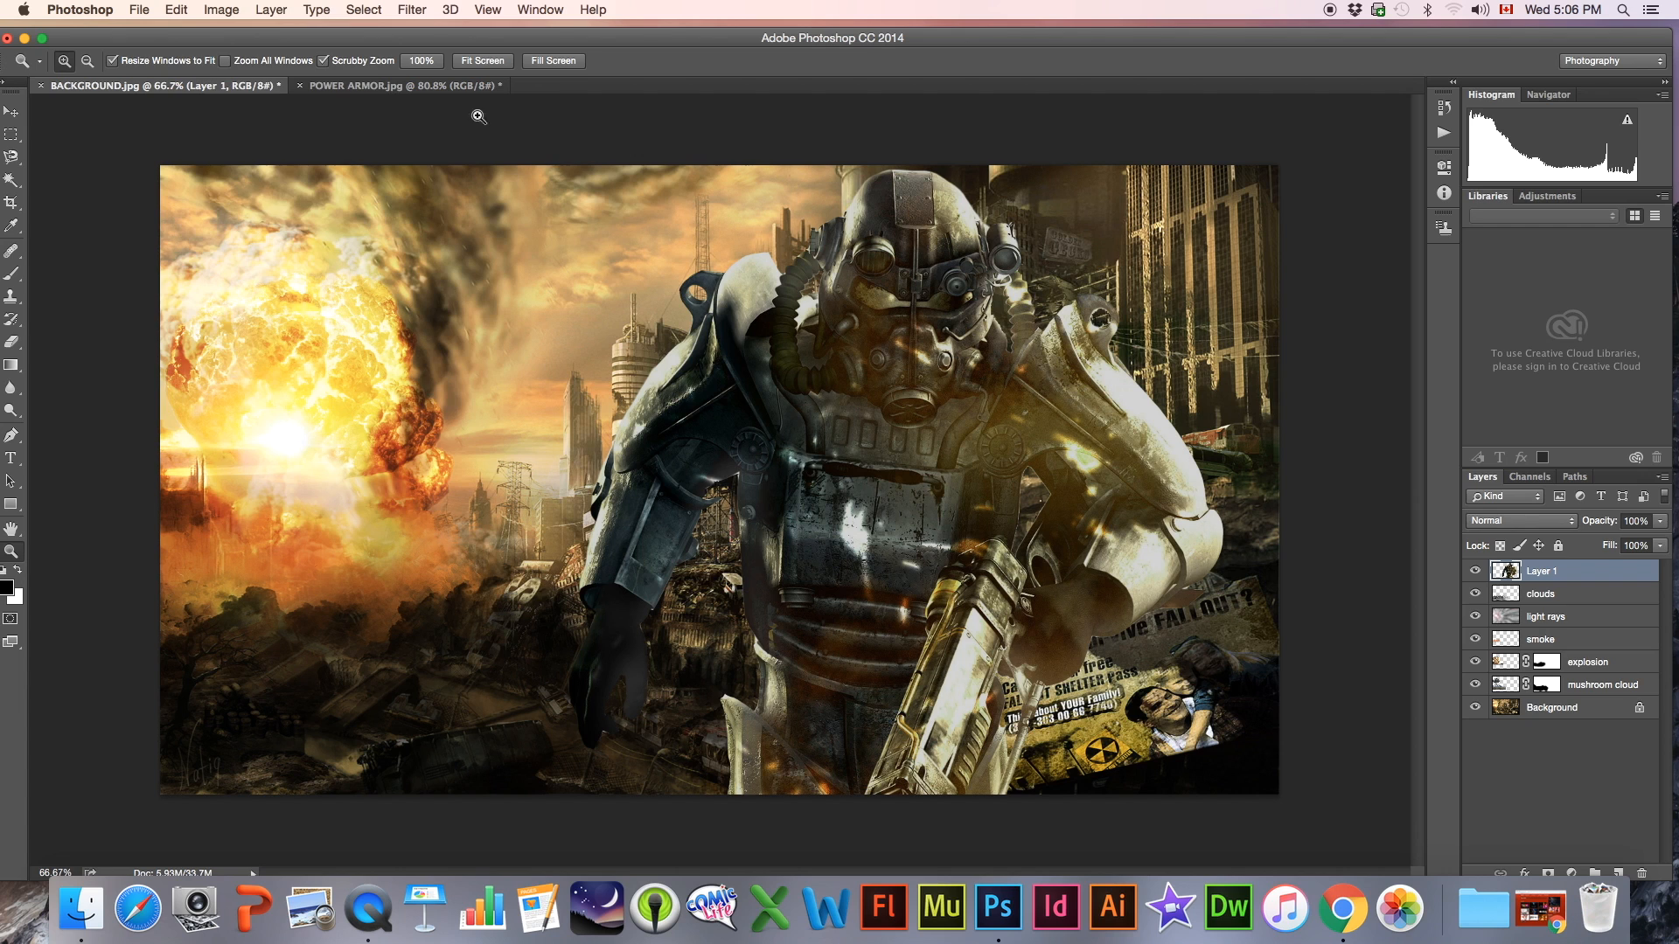
# Apply Brightness/Contrast to the figure layer with brightness 35 and contrast 47
pyautogui.click(234, 9)
pyautogui.moveTo(288, 59)
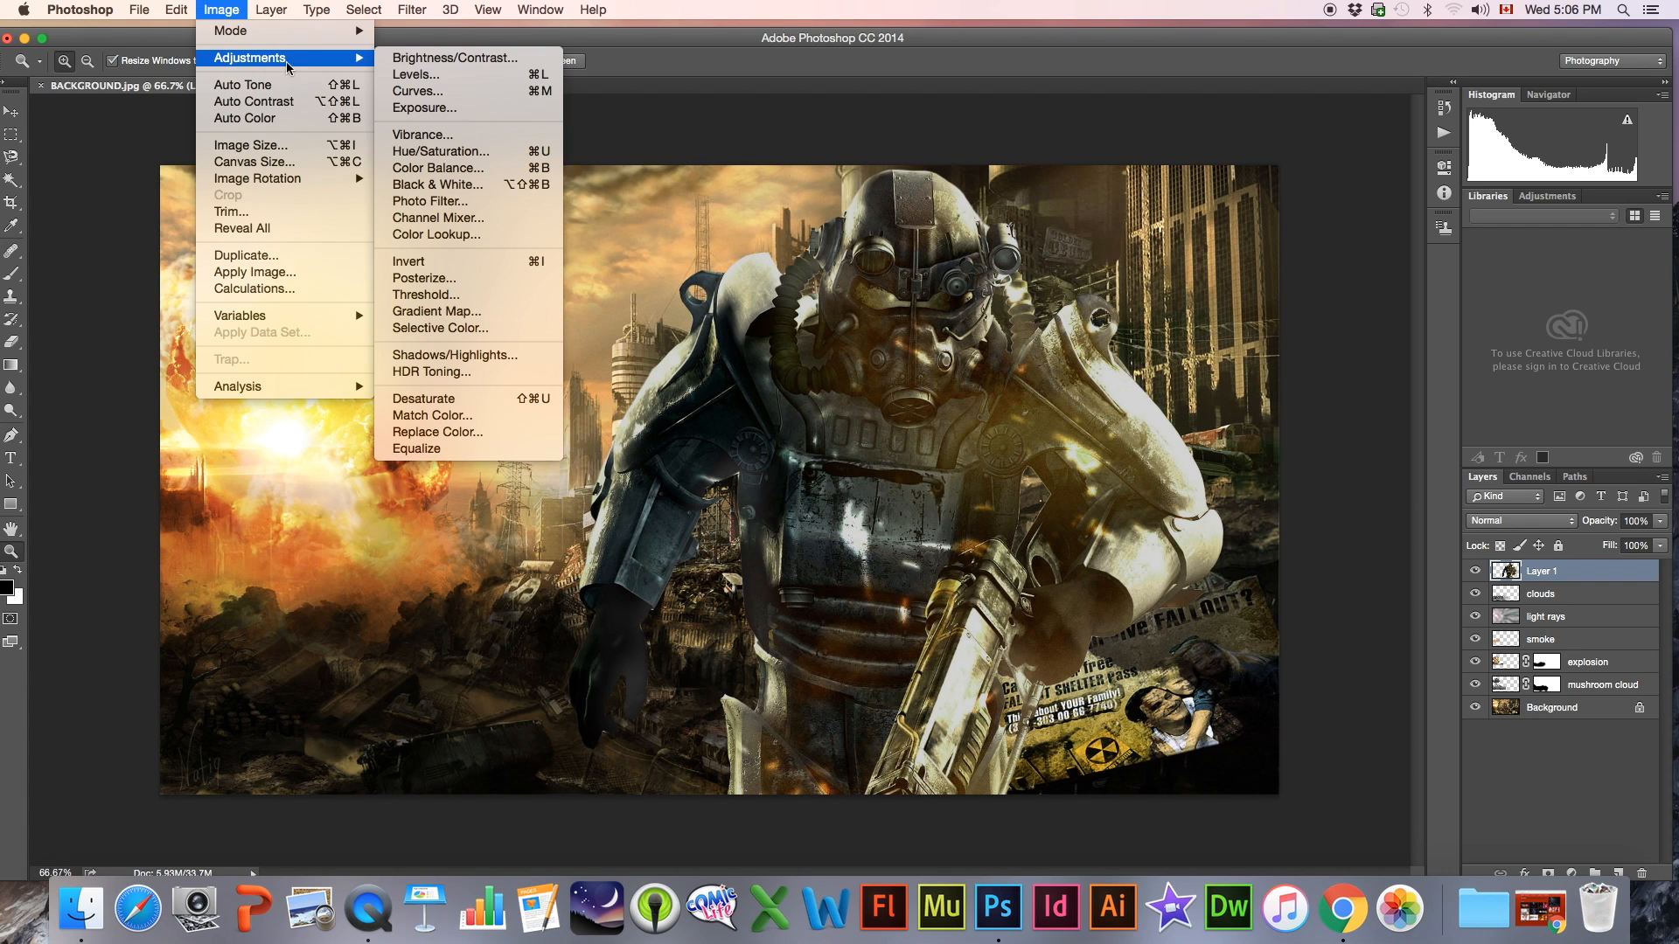
pyautogui.click(421, 58)
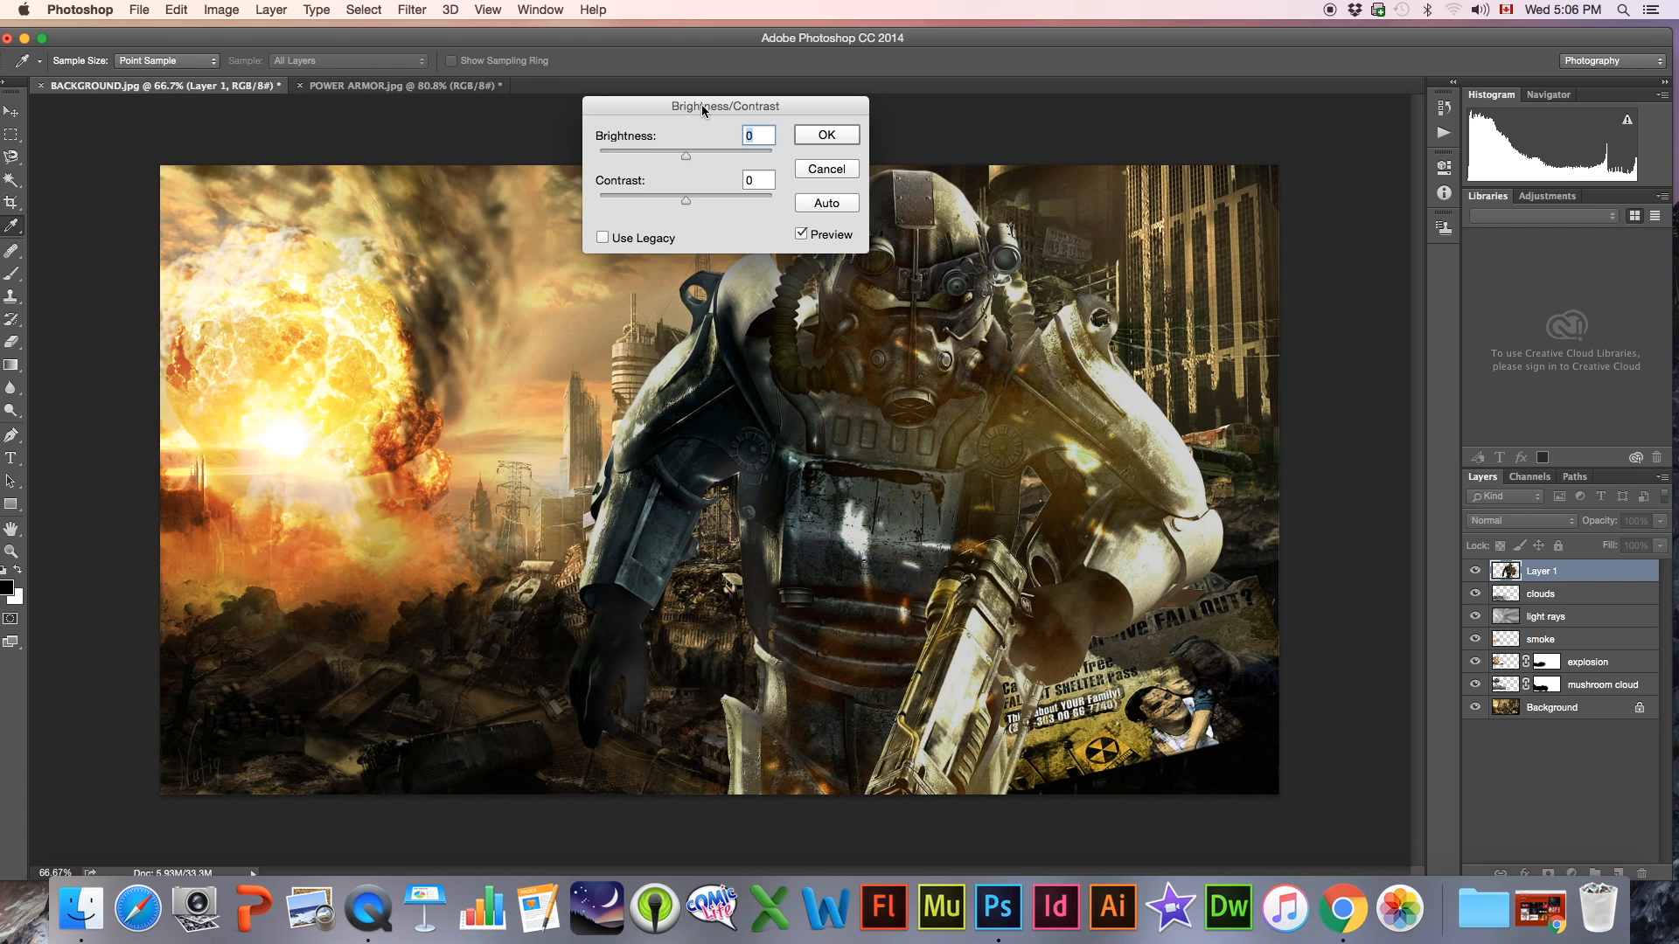
pyautogui.moveTo(709, 105); pyautogui.dragTo(411, 182)
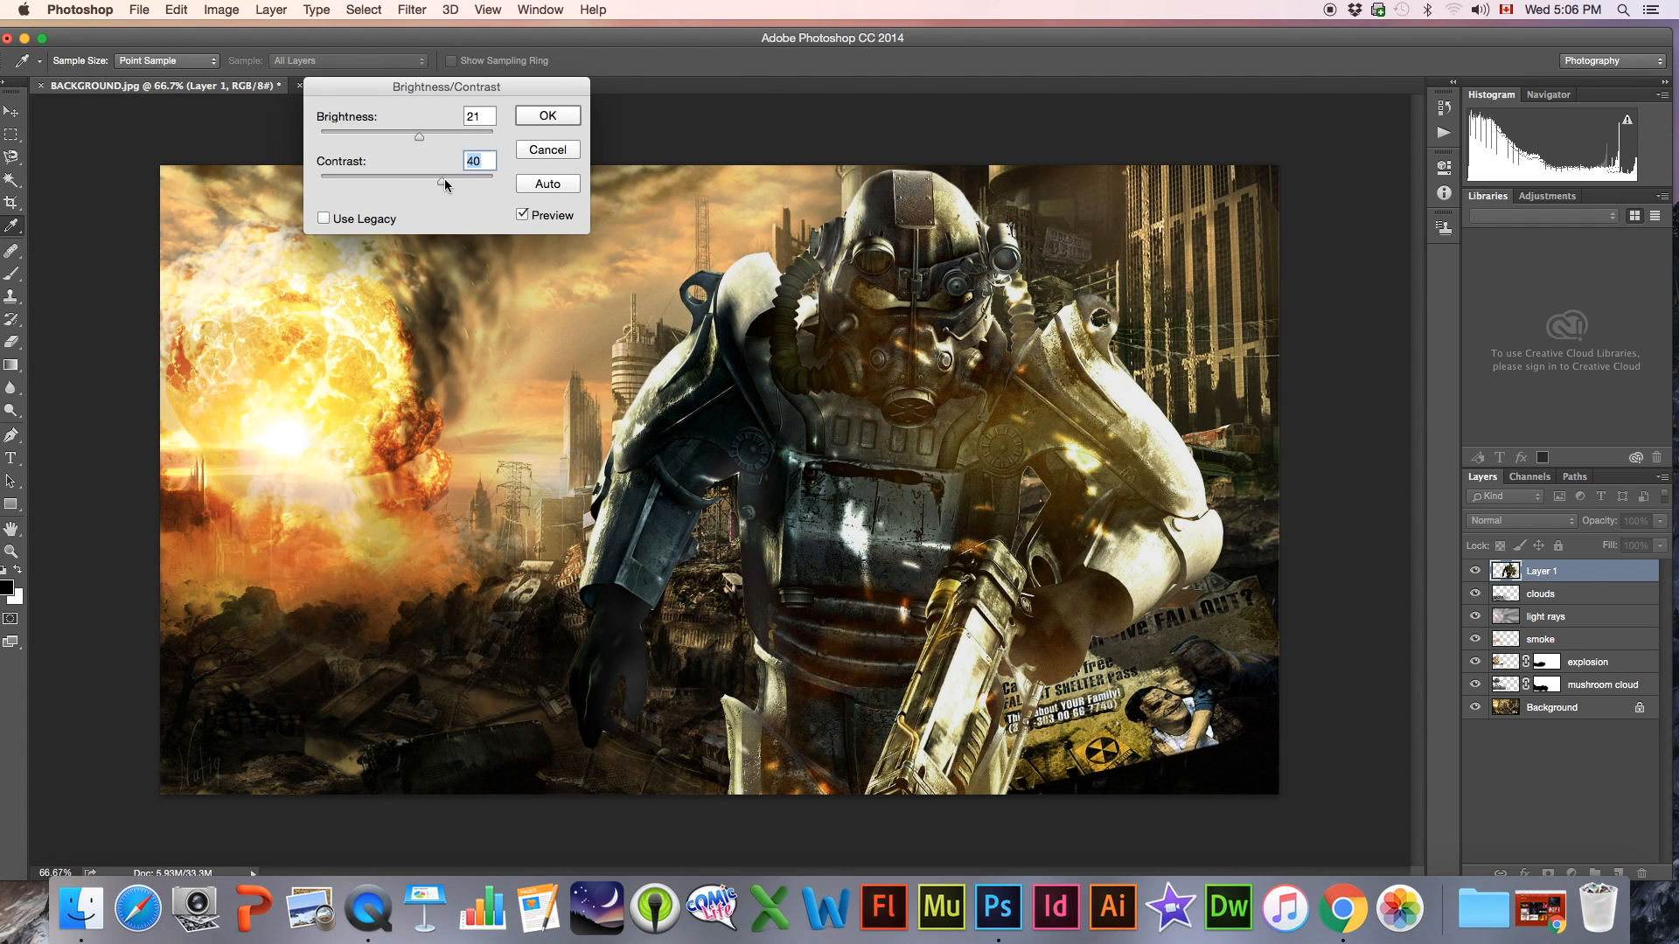
pyautogui.moveTo(457, 179); pyautogui.dragTo(428, 177)
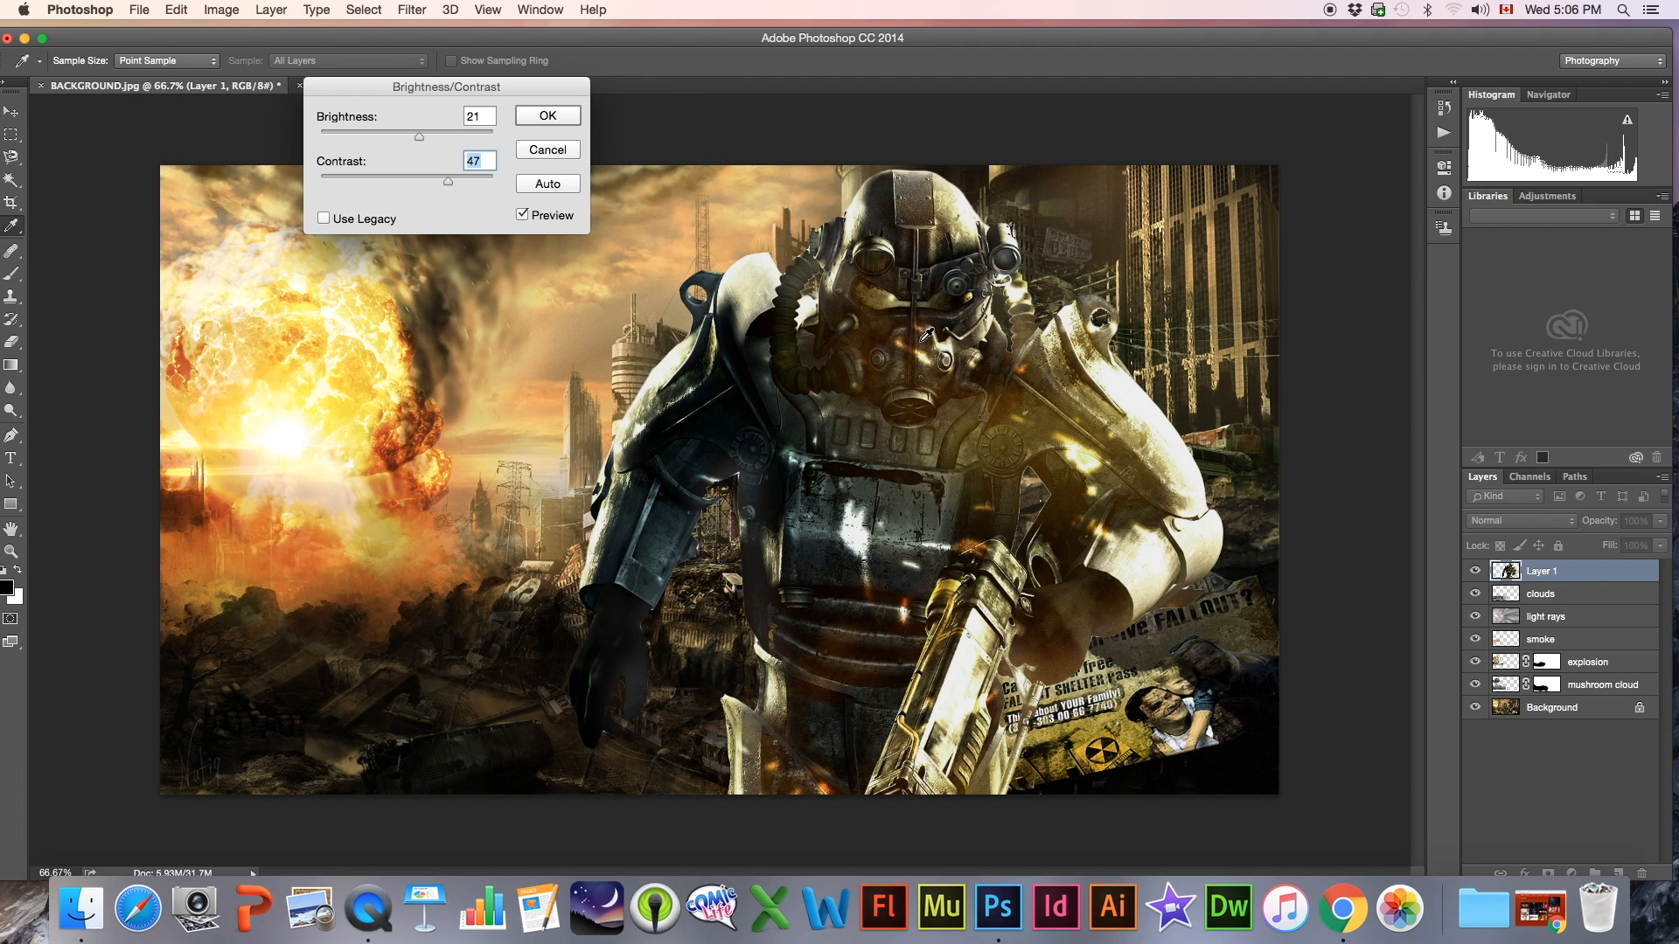
pyautogui.moveTo(418, 138); pyautogui.dragTo(430, 143)
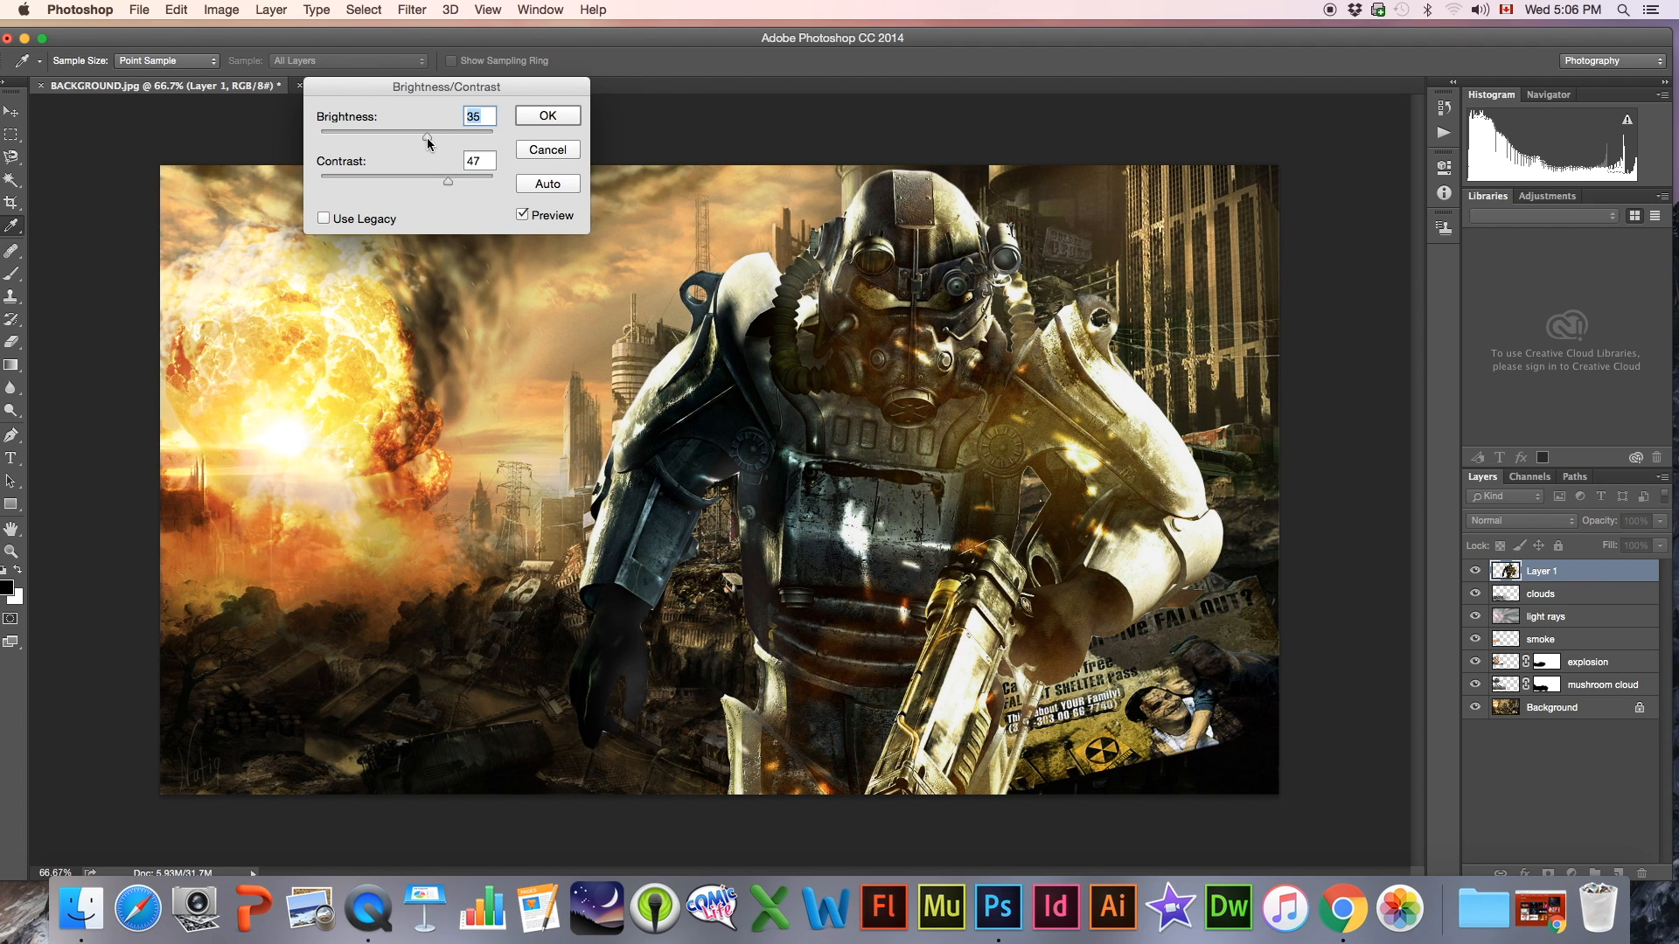
pyautogui.click(548, 116)
# Move the power armor figure slightly down in the composite
pyautogui.press('v')
pyautogui.moveTo(936, 309)
pyautogui.mouseDown()
pyautogui.moveTo(973, 327)
pyautogui.moveTo(934, 316)
pyautogui.mouseUp()
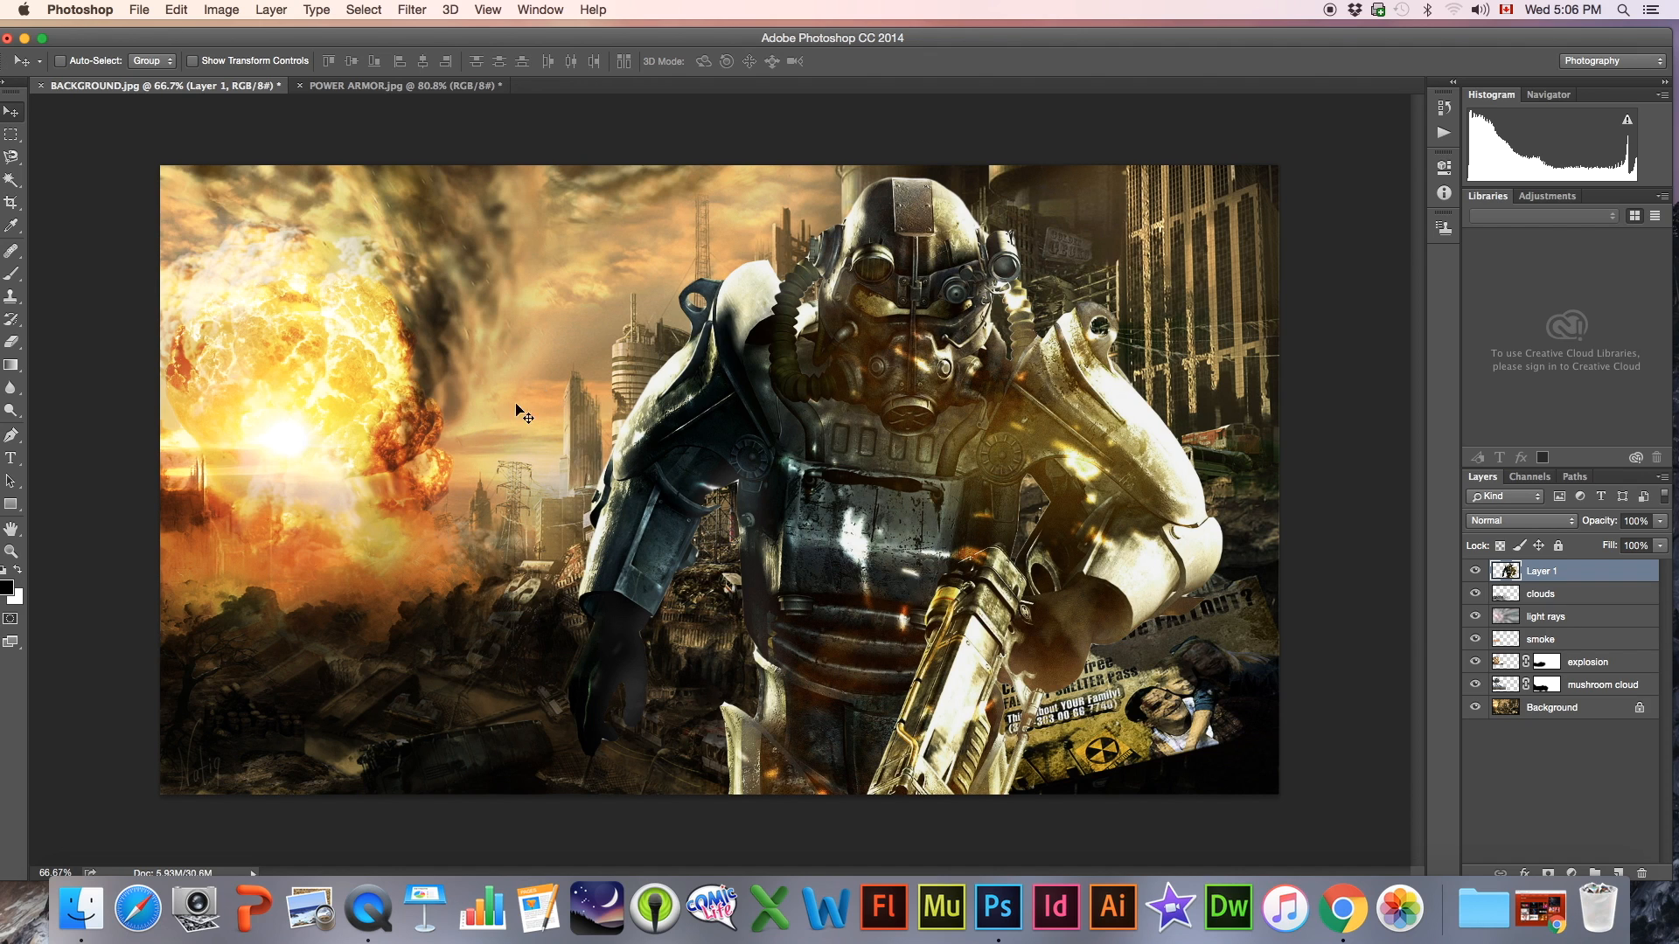
pyautogui.click(18, 550)
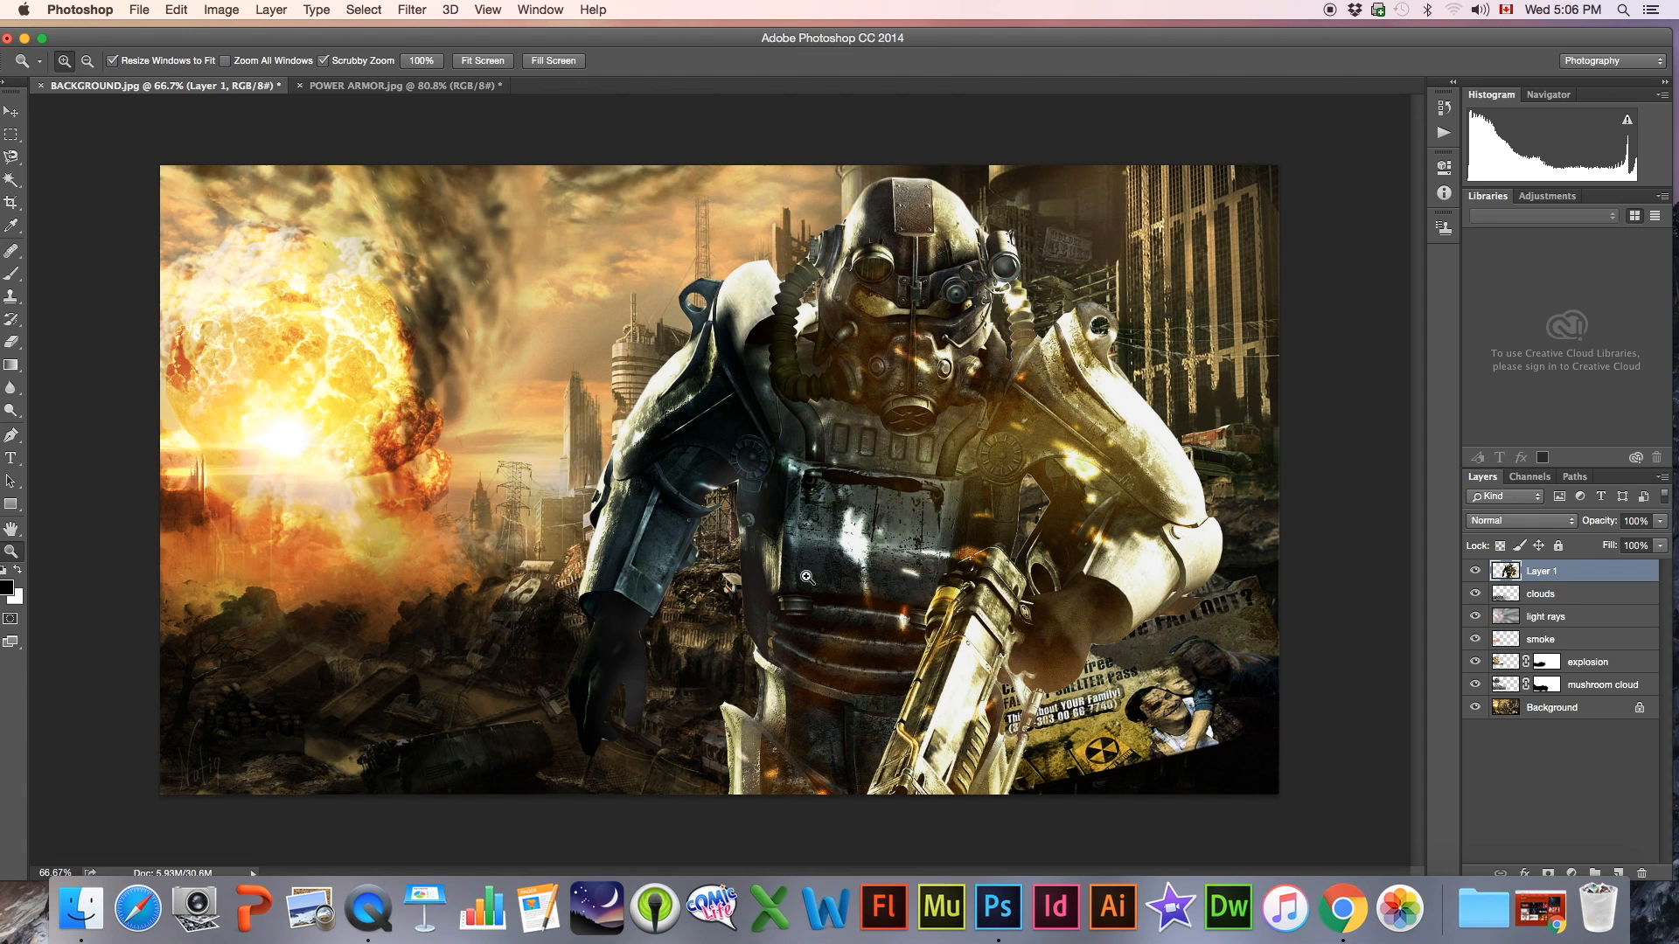
pyautogui.keyDown('alt'); pyautogui.click(852, 560); pyautogui.keyUp('alt')
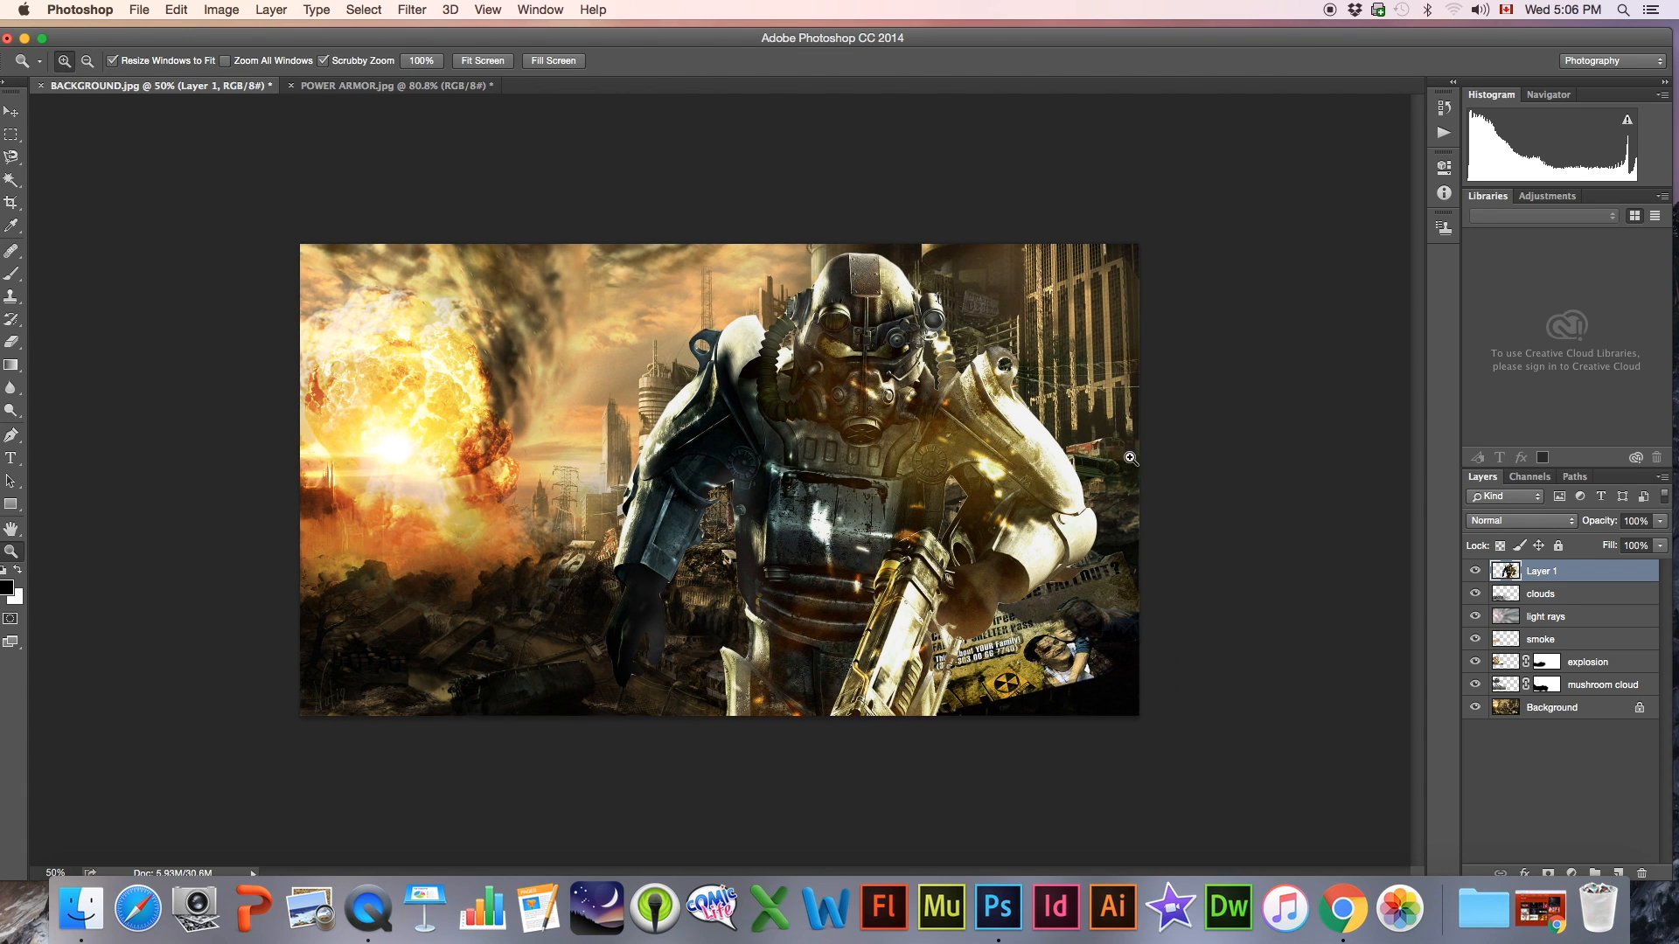
# Compare the figure before and after the colour corrections by reverting History to the last Eraser state and returning to the Move state
pyautogui.click(548, 8)
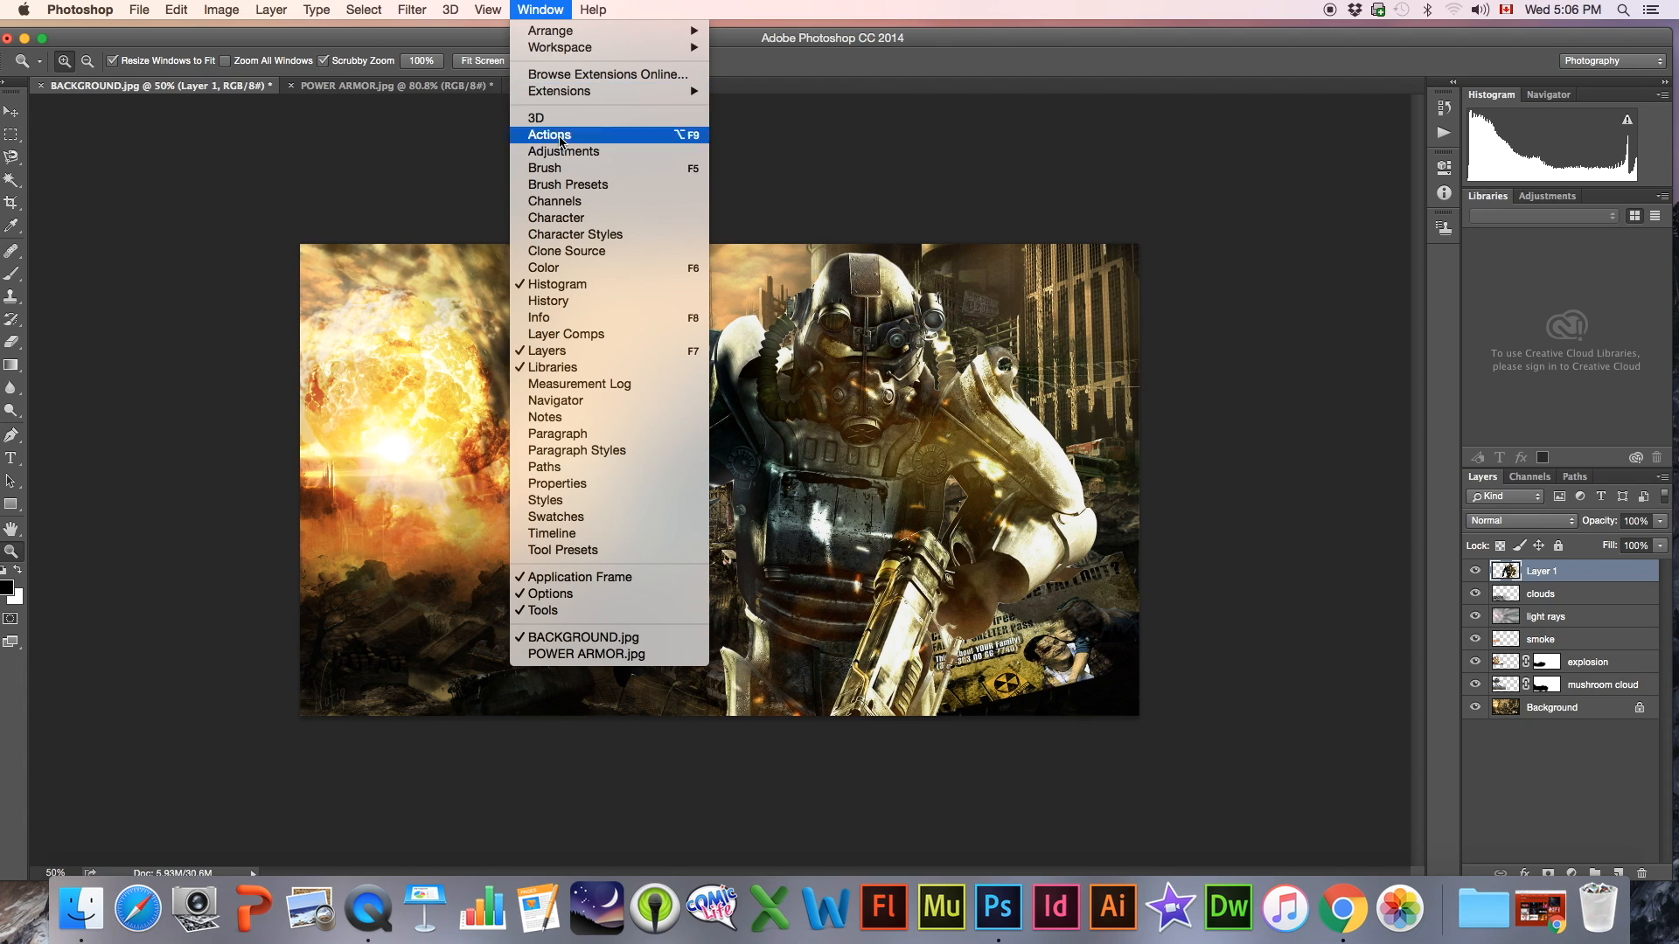
pyautogui.click(548, 300)
pyautogui.moveTo(1422, 297); pyautogui.dragTo(1422, 686)
pyautogui.click(1305, 593)
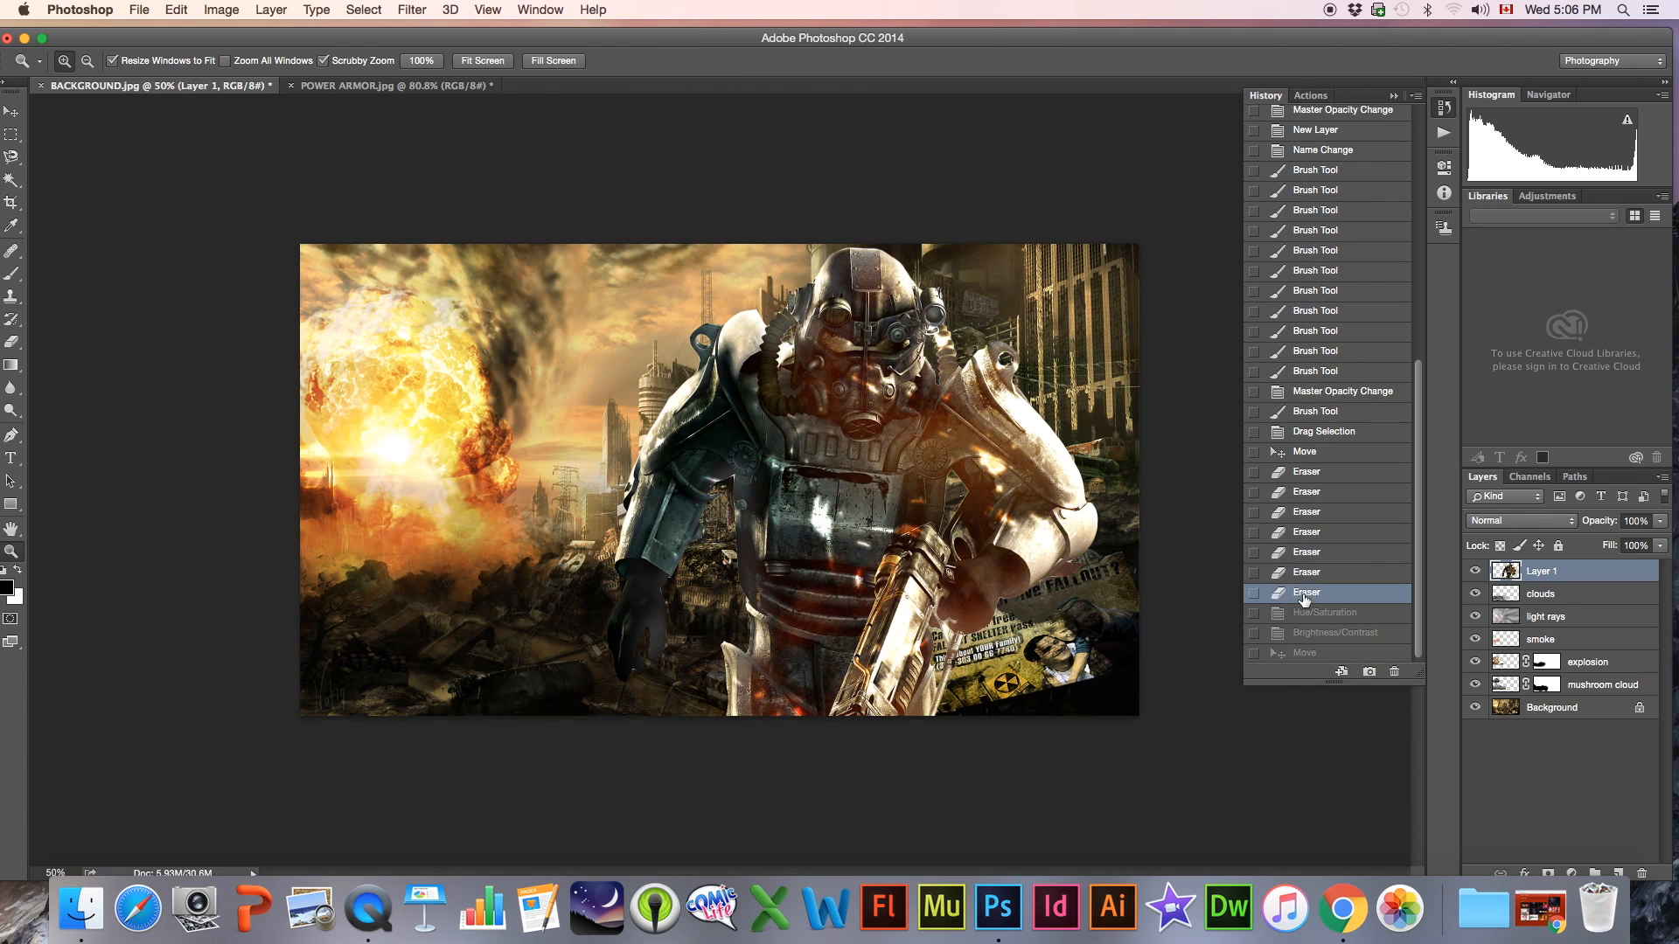
pyautogui.click(1297, 653)
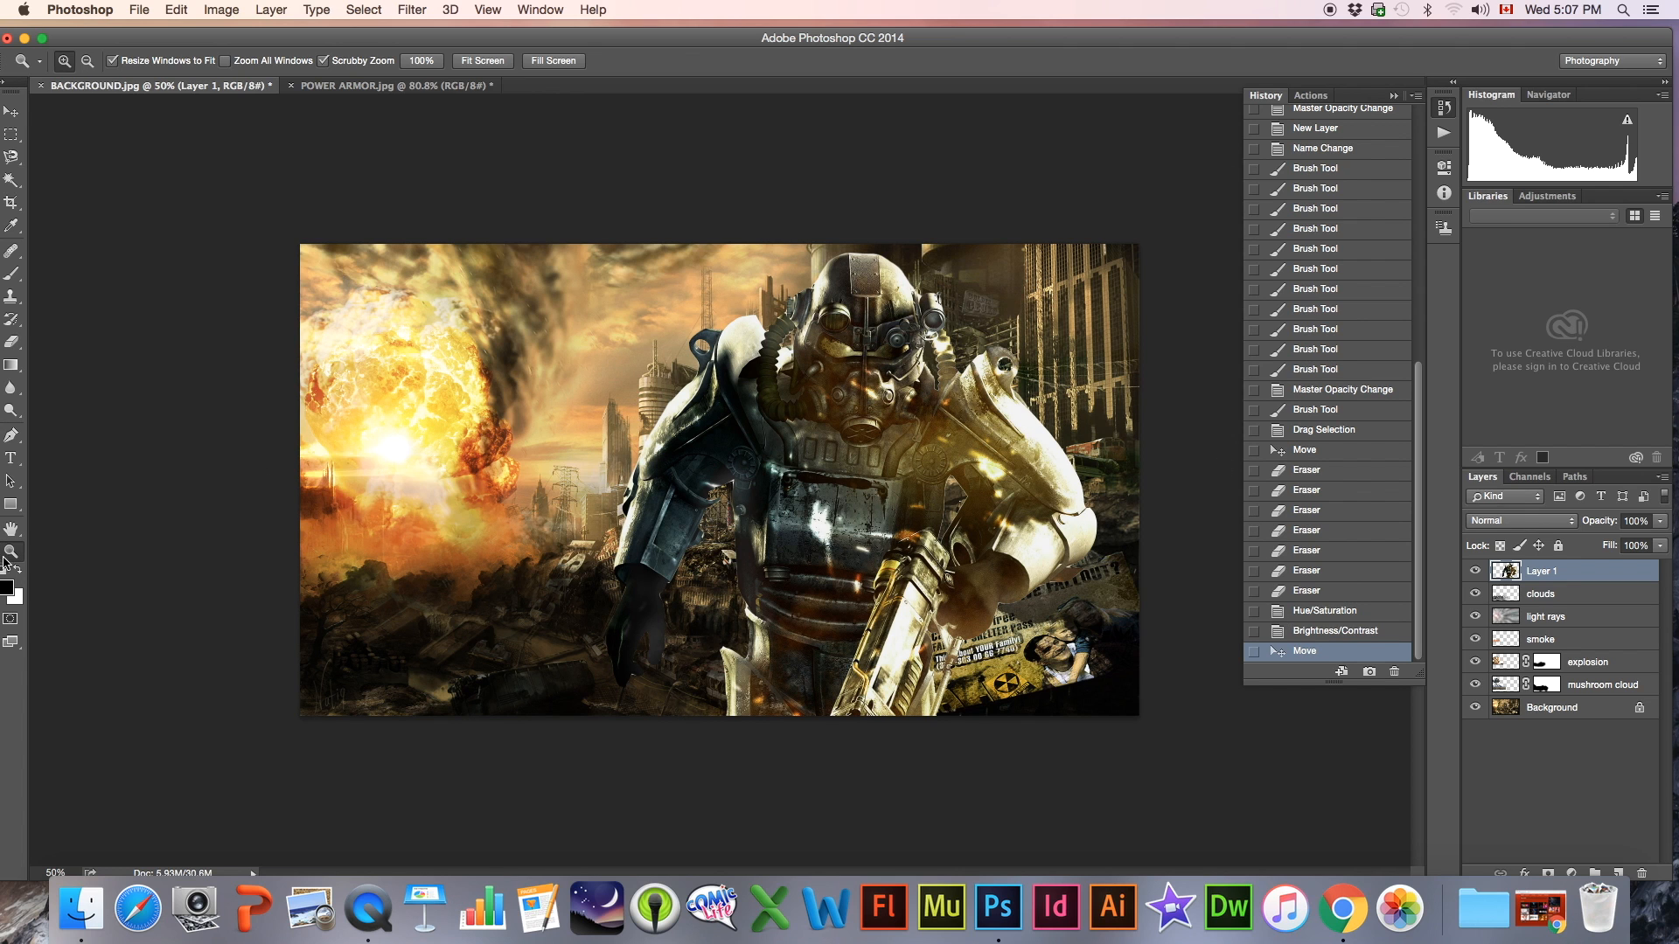
# Load the power armor layer's outline as a selection and contract it by 2 pixels
pyautogui.moveTo(962, 336); pyautogui.dragTo(1047, 343)
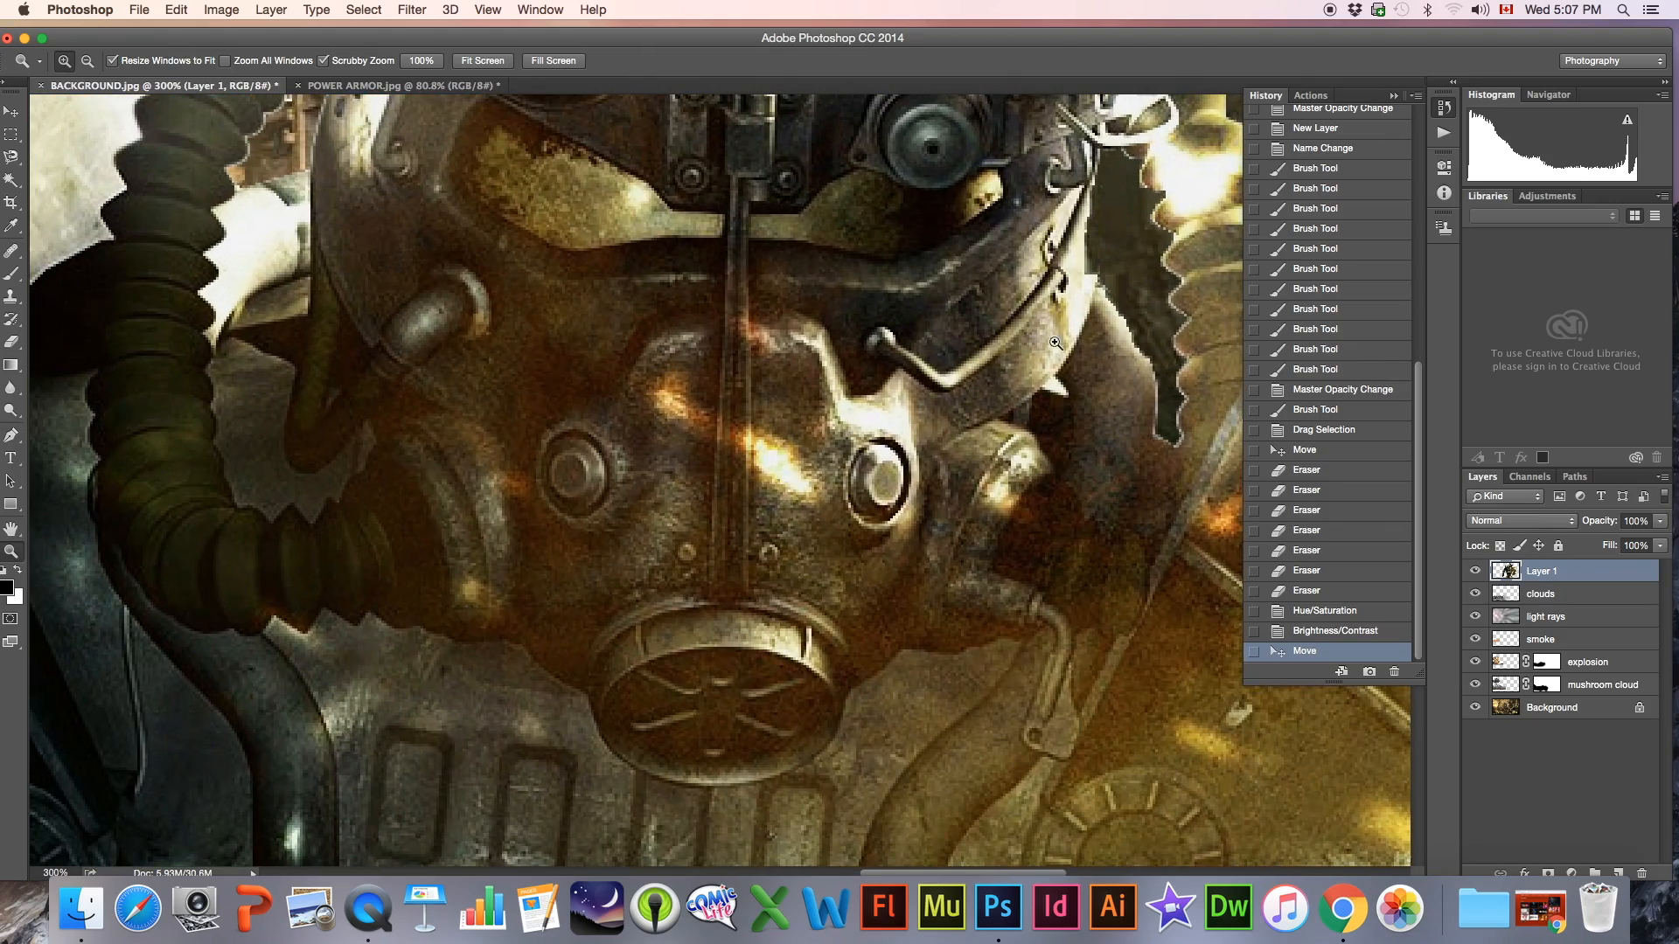
pyautogui.keyDown('alt'); pyautogui.click(1118, 413); pyautogui.keyUp('alt')
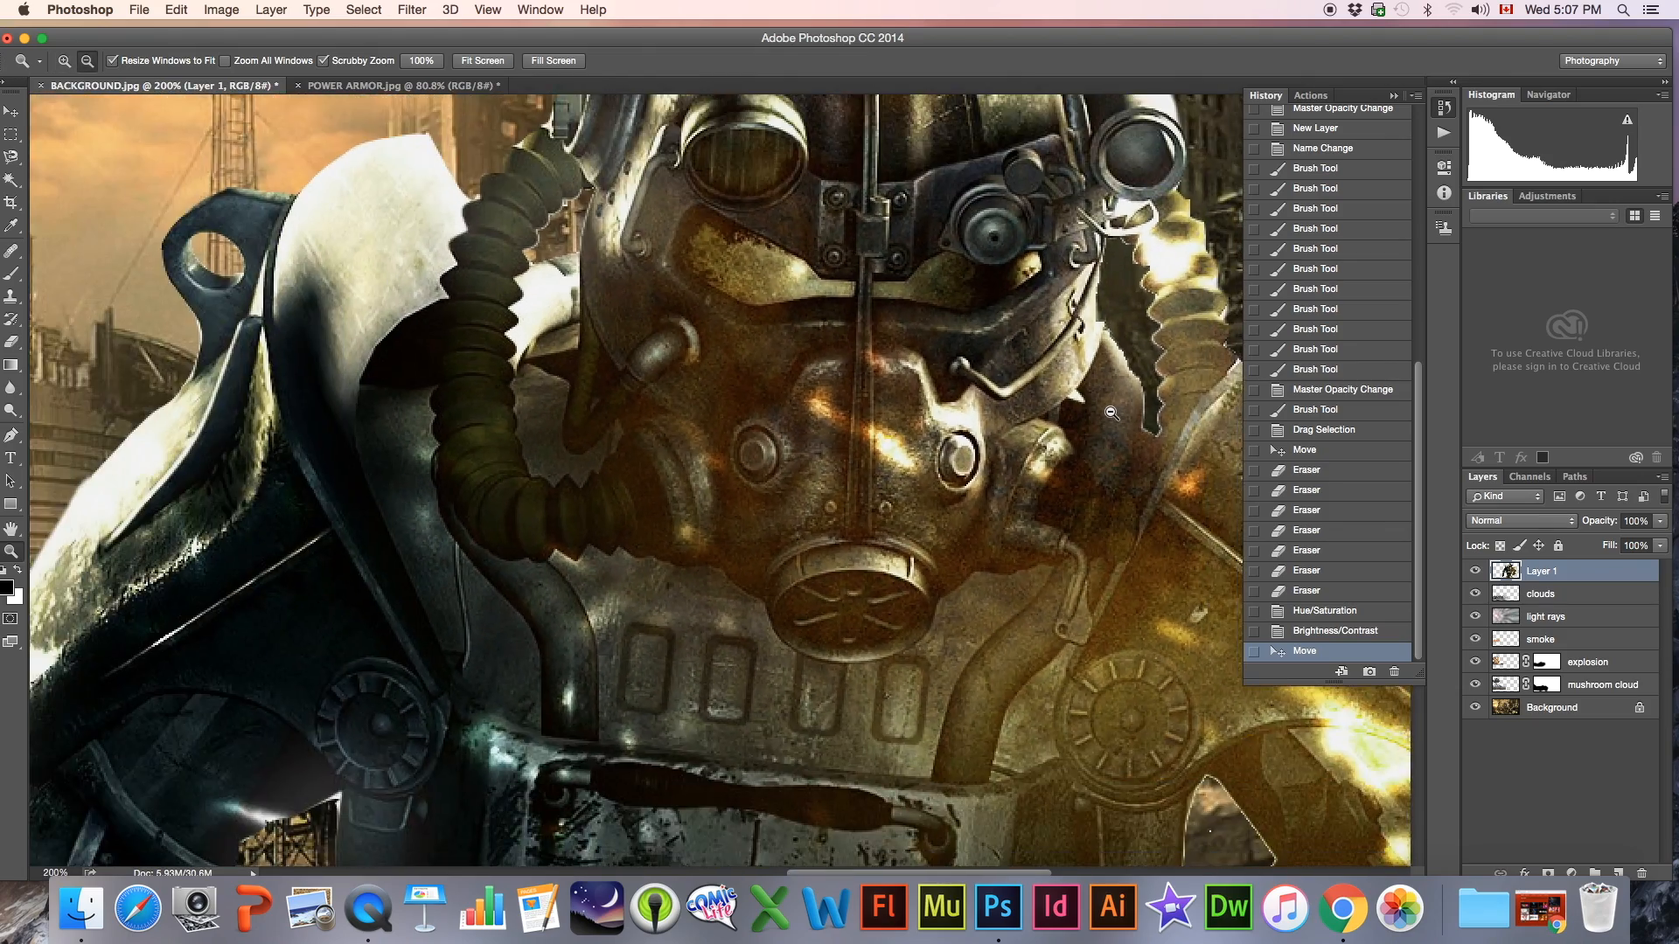
pyautogui.keyDown('alt'); pyautogui.click(1111, 411); pyautogui.keyUp('alt')
pyautogui.hscroll(10, 1106, 409)
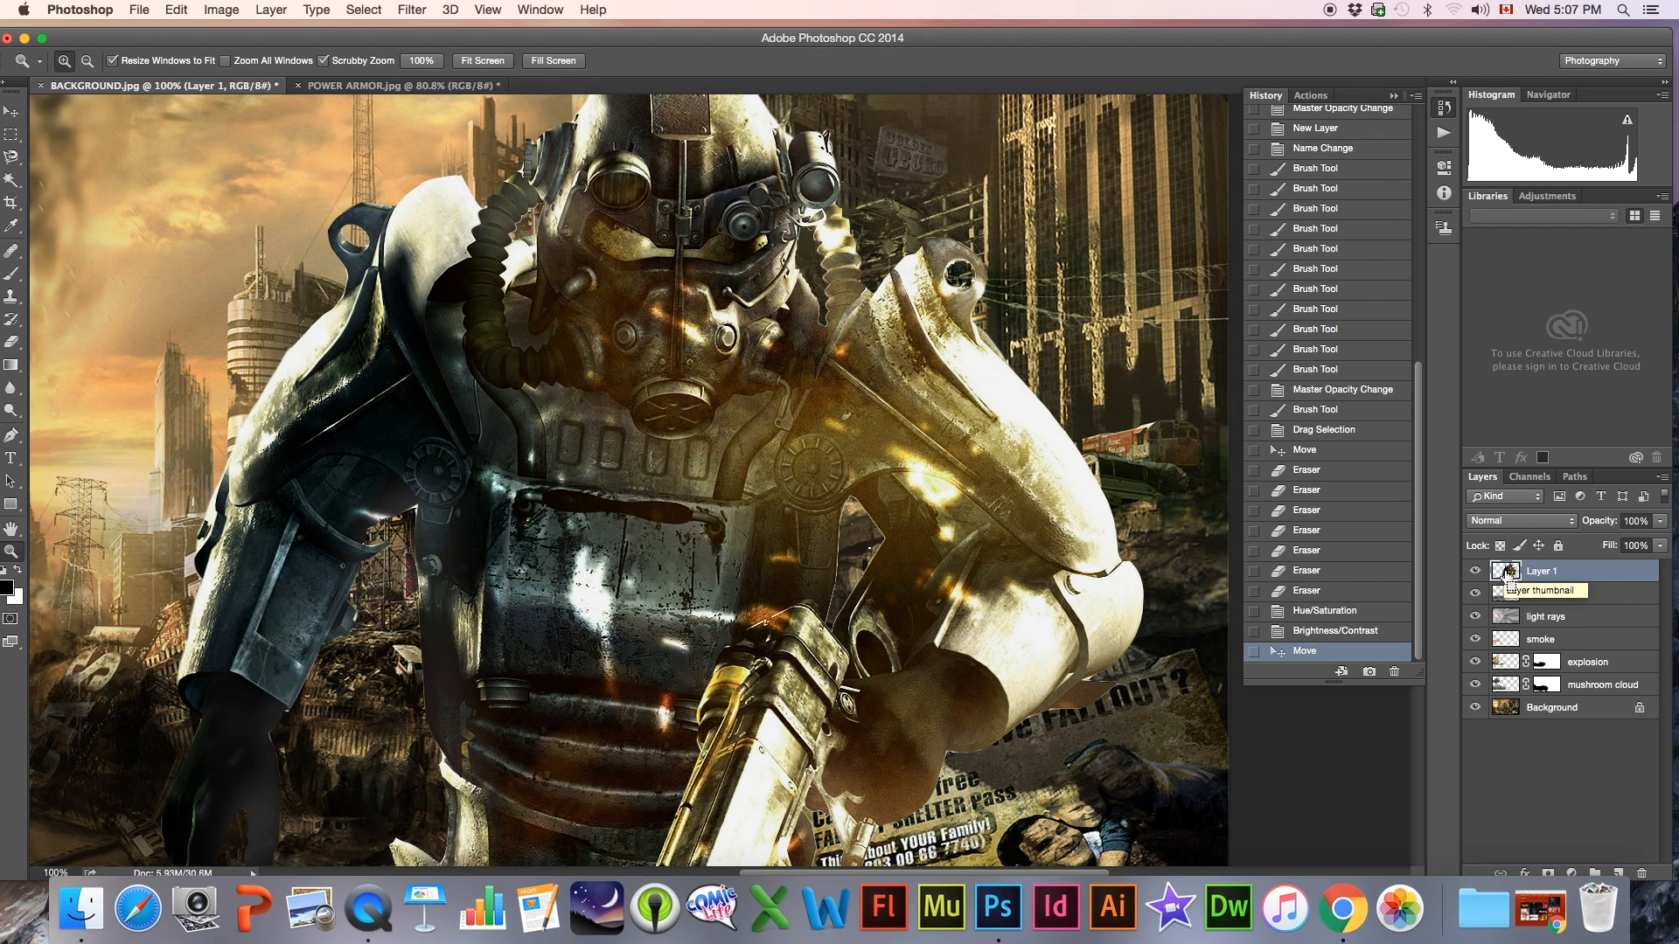
pyautogui.keyDown('super'); pyautogui.click(1508, 575); pyautogui.keyUp('super')
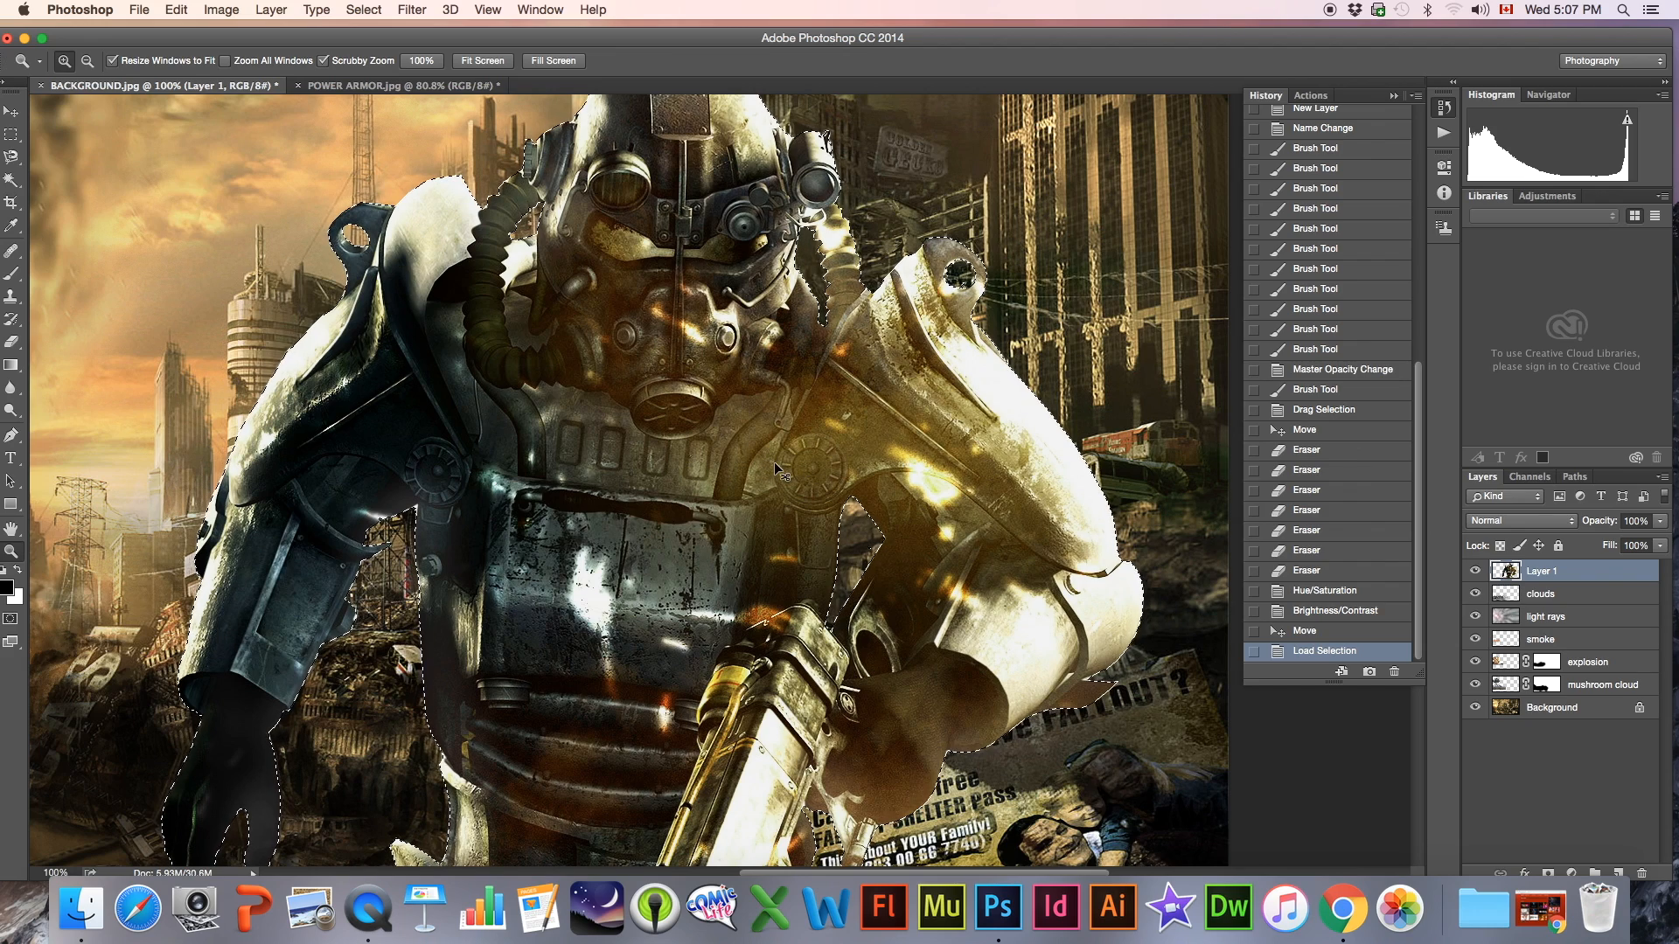
pyautogui.press('super+0')
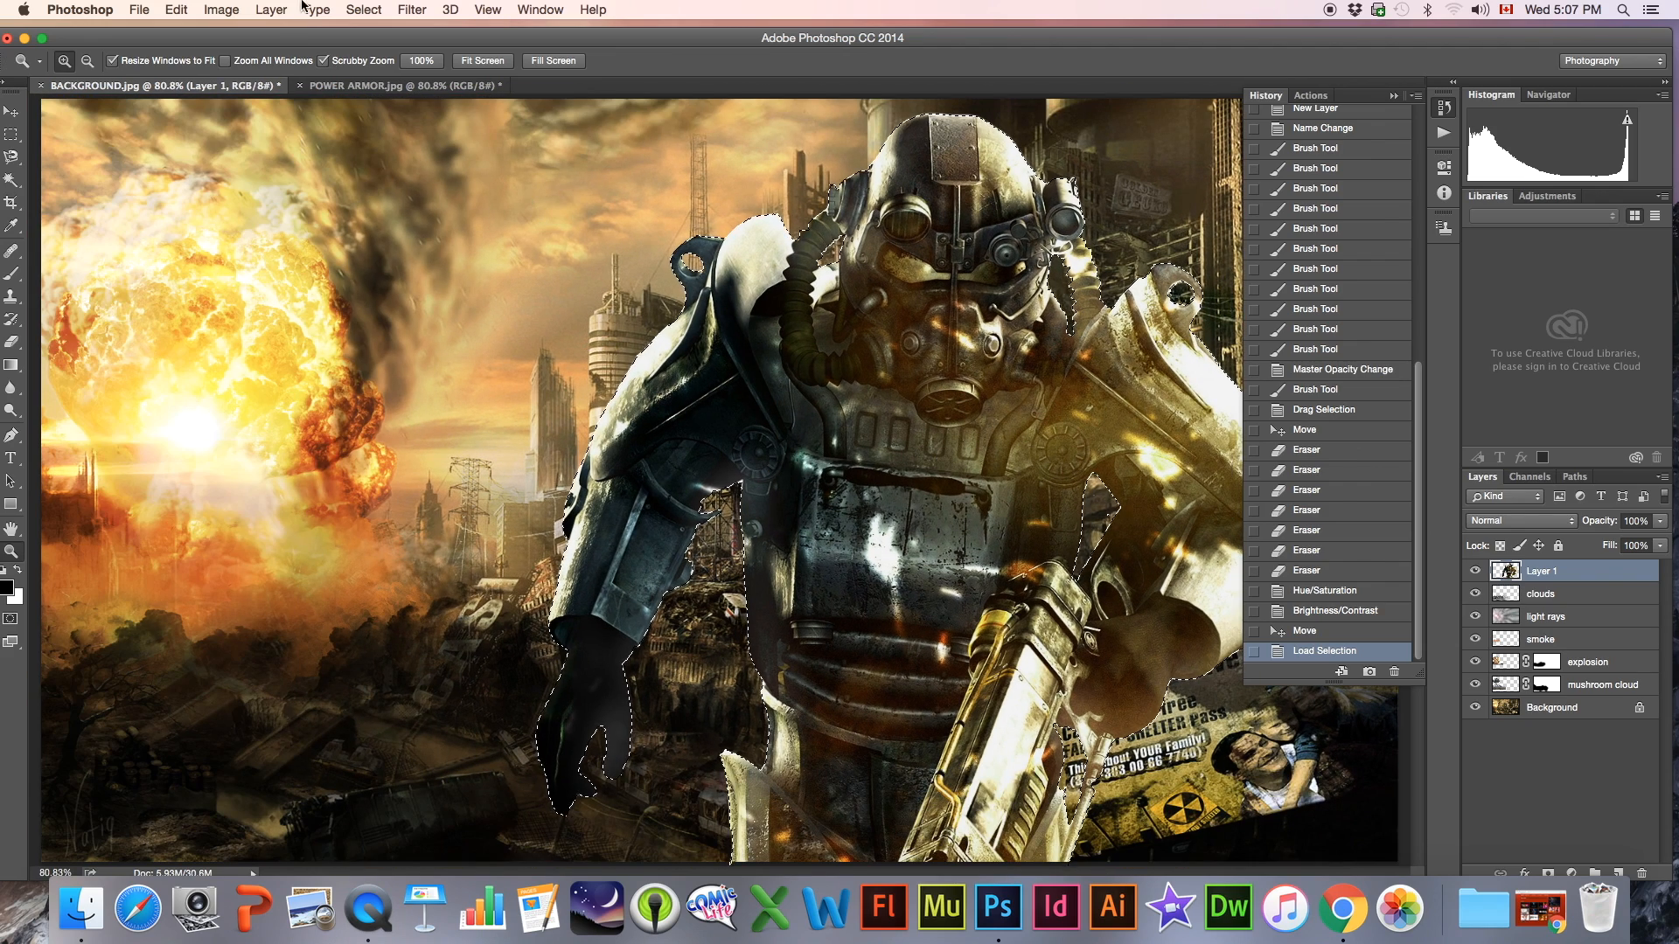
pyautogui.click(360, 9)
pyautogui.moveTo(398, 246)
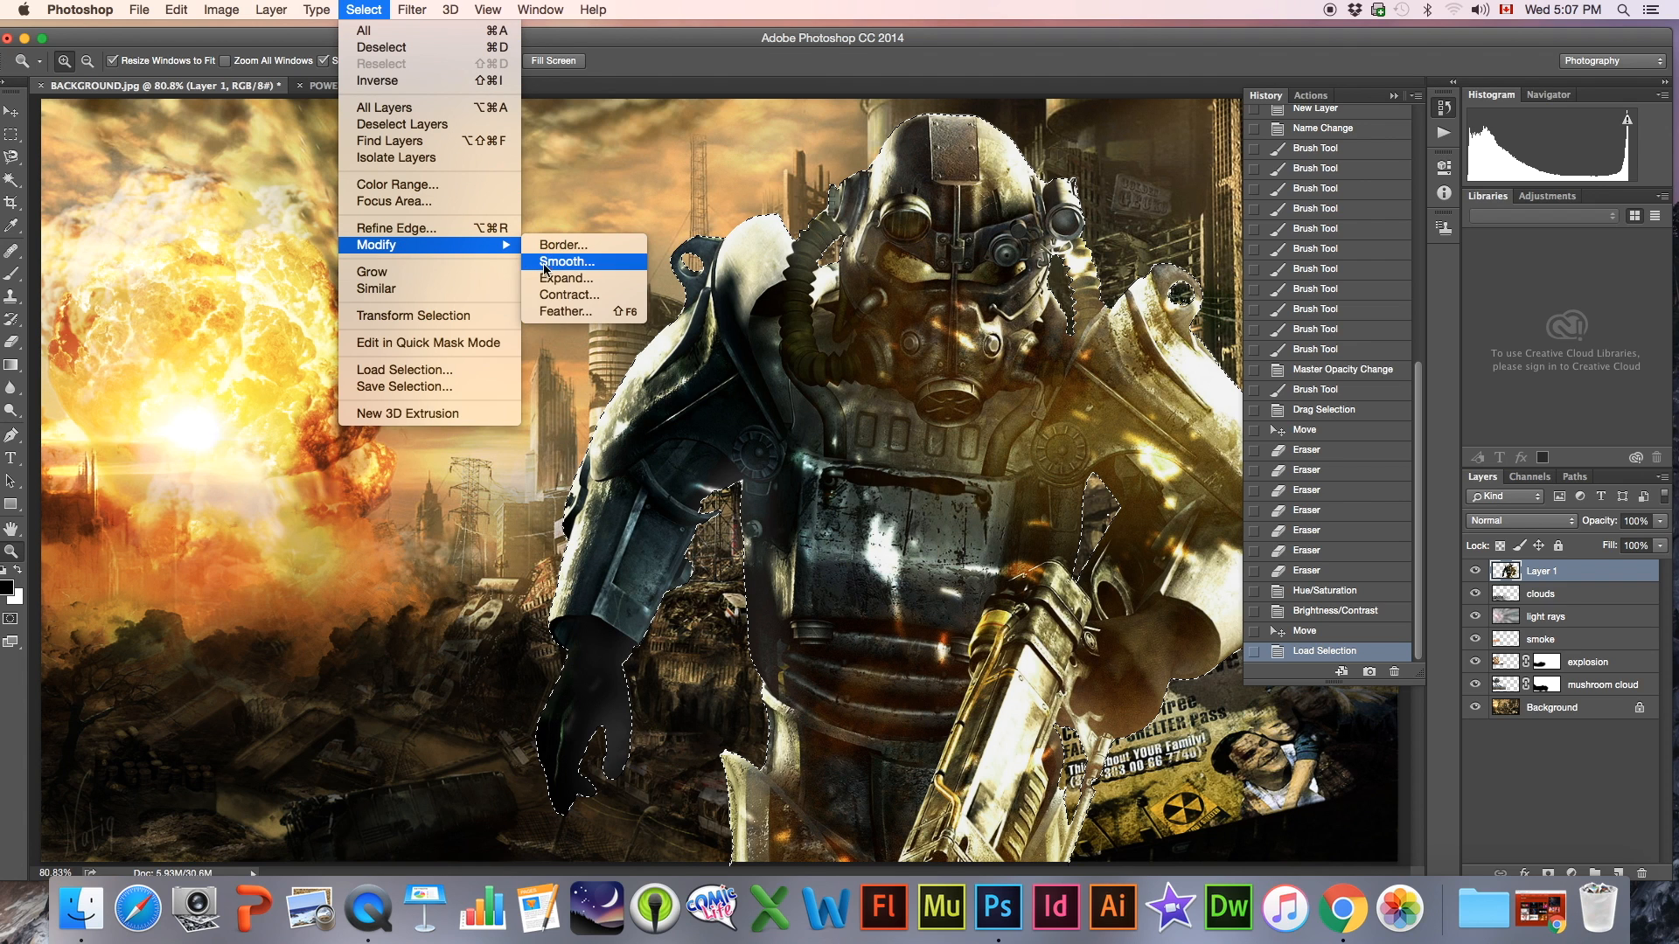
pyautogui.click(554, 295)
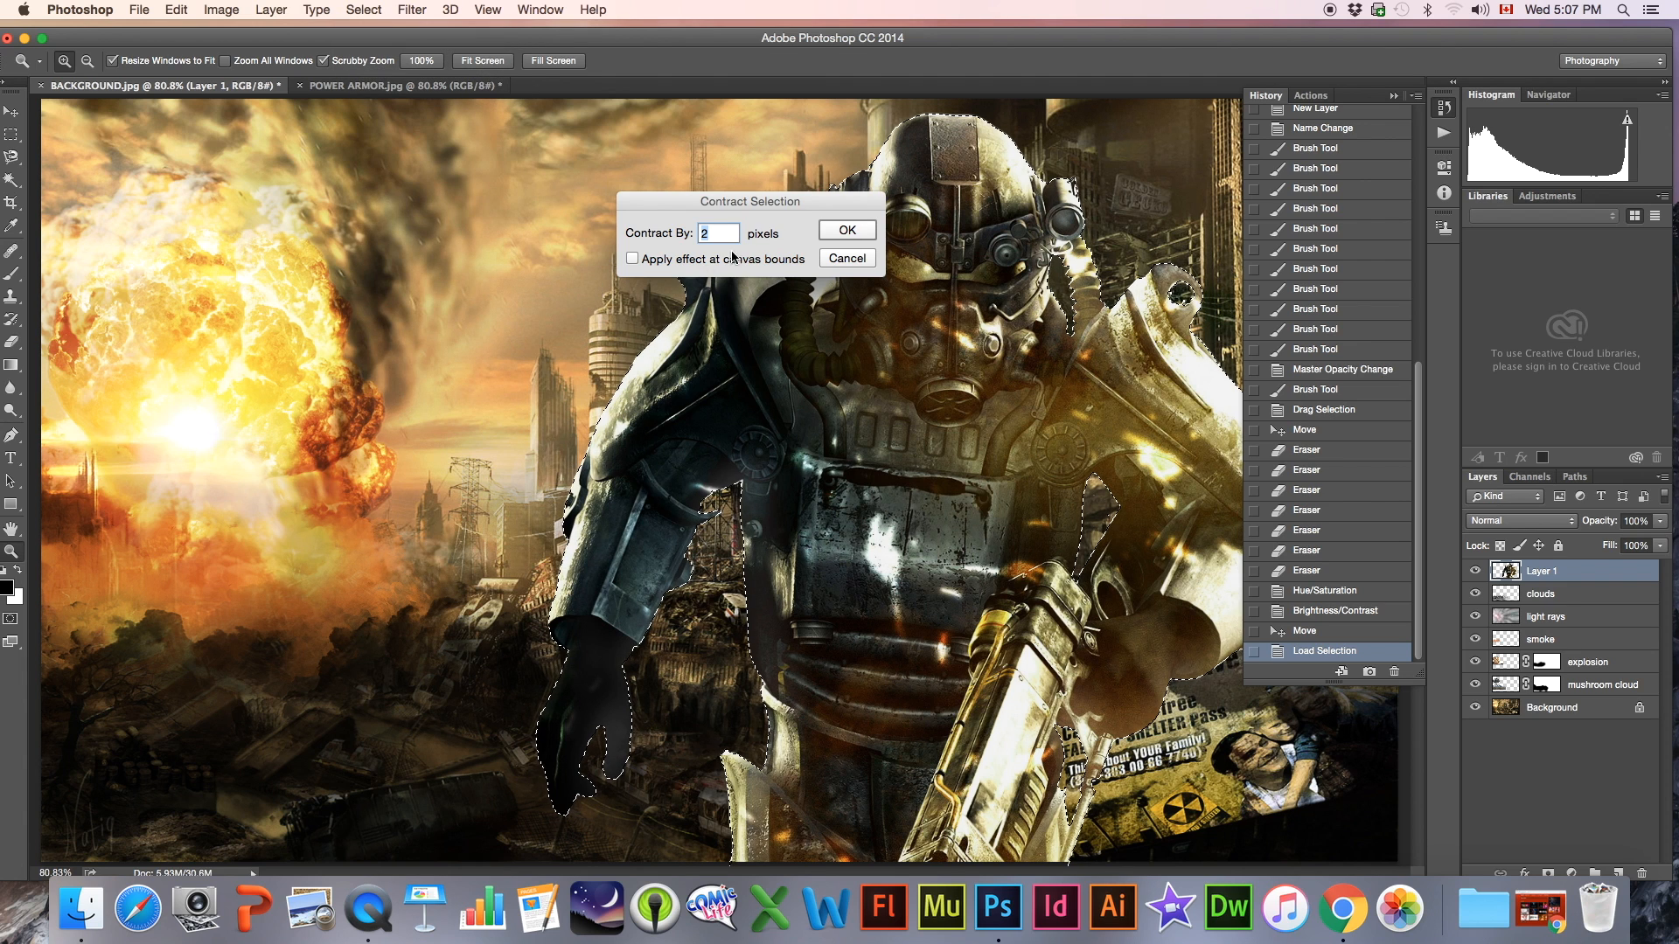
pyautogui.click(847, 231)
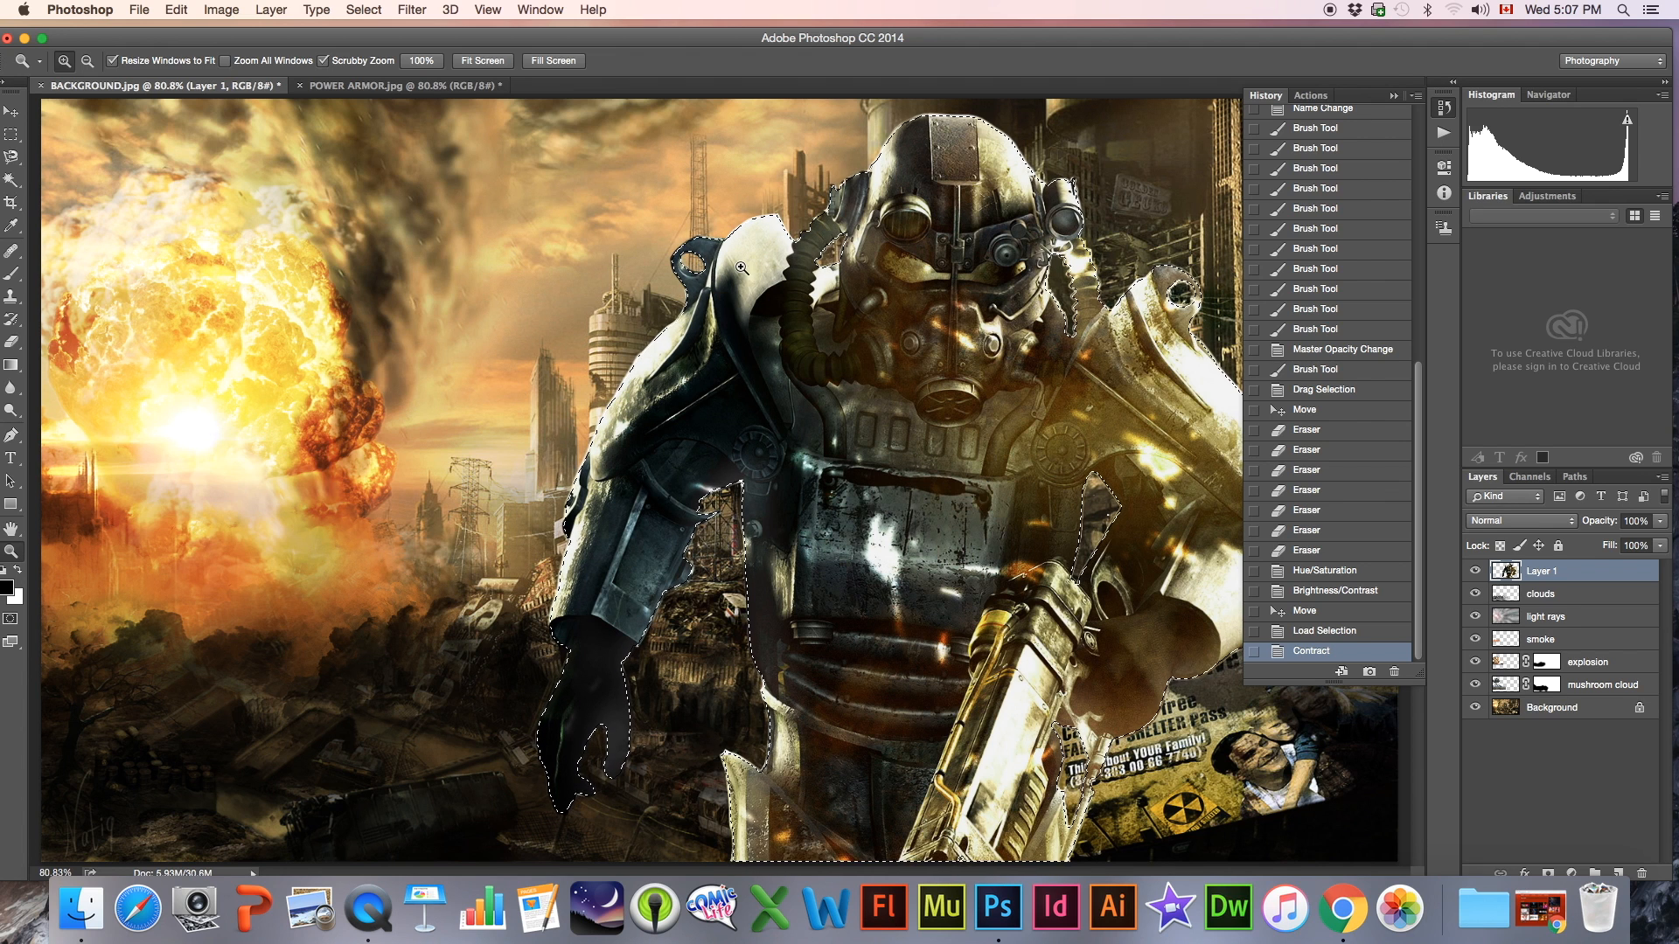
# Invert the contracted selection, deselect it and inspect the figure's edges around the helmet and hoses
pyautogui.click(364, 9)
pyautogui.click(387, 85)
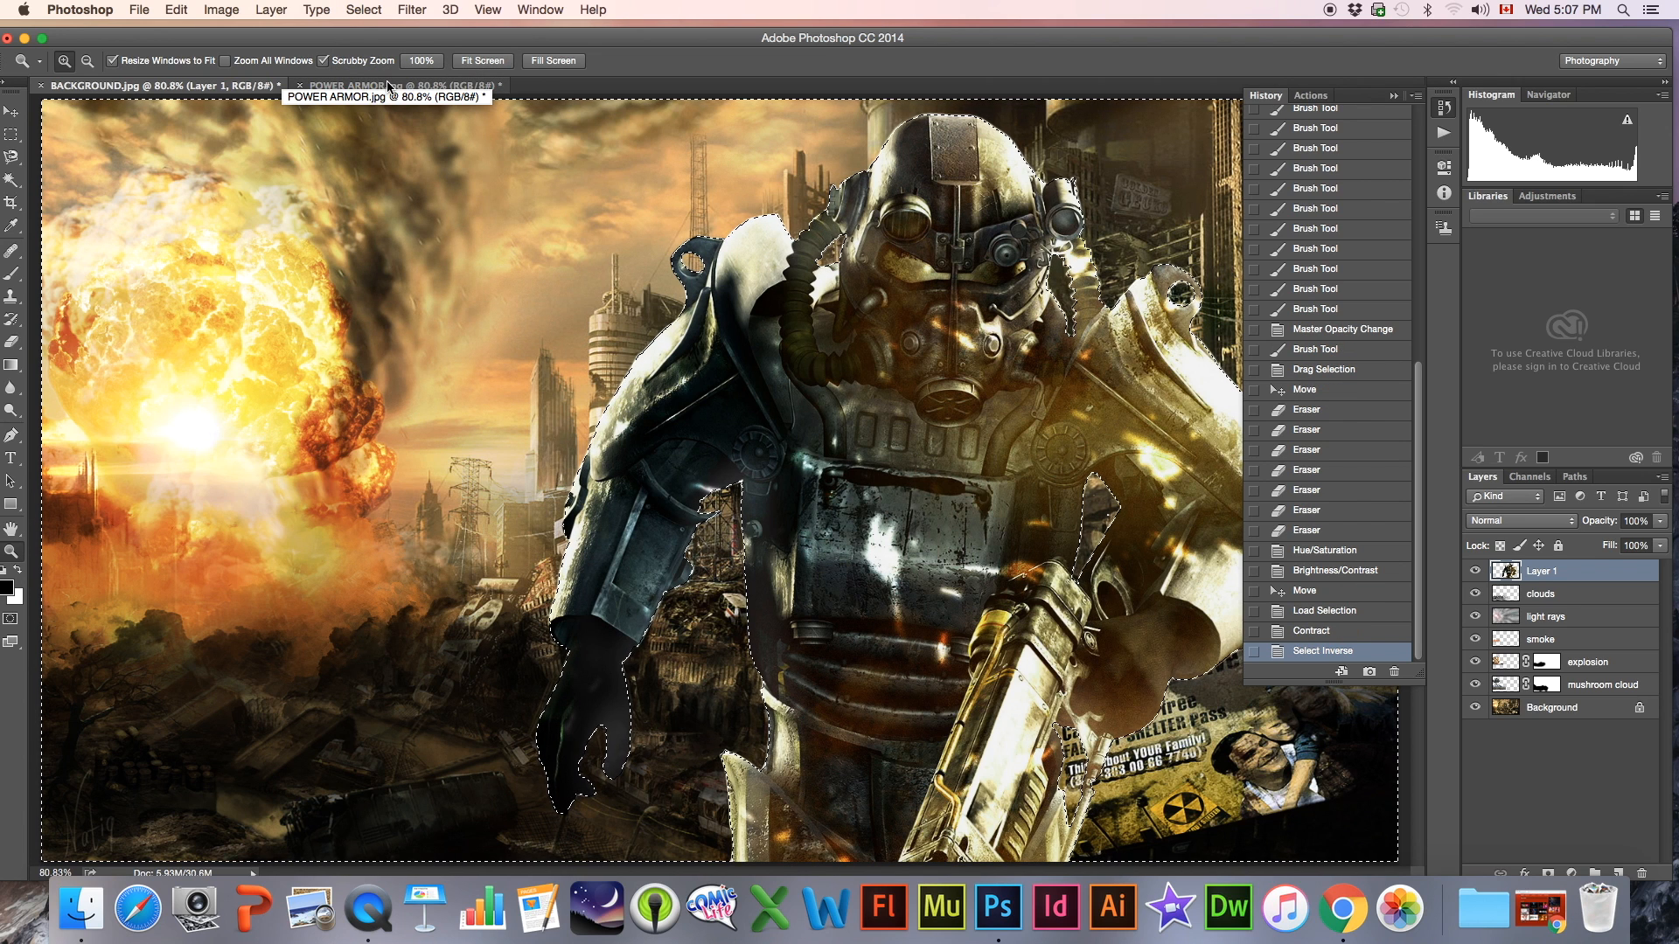
pyautogui.press('super+d')
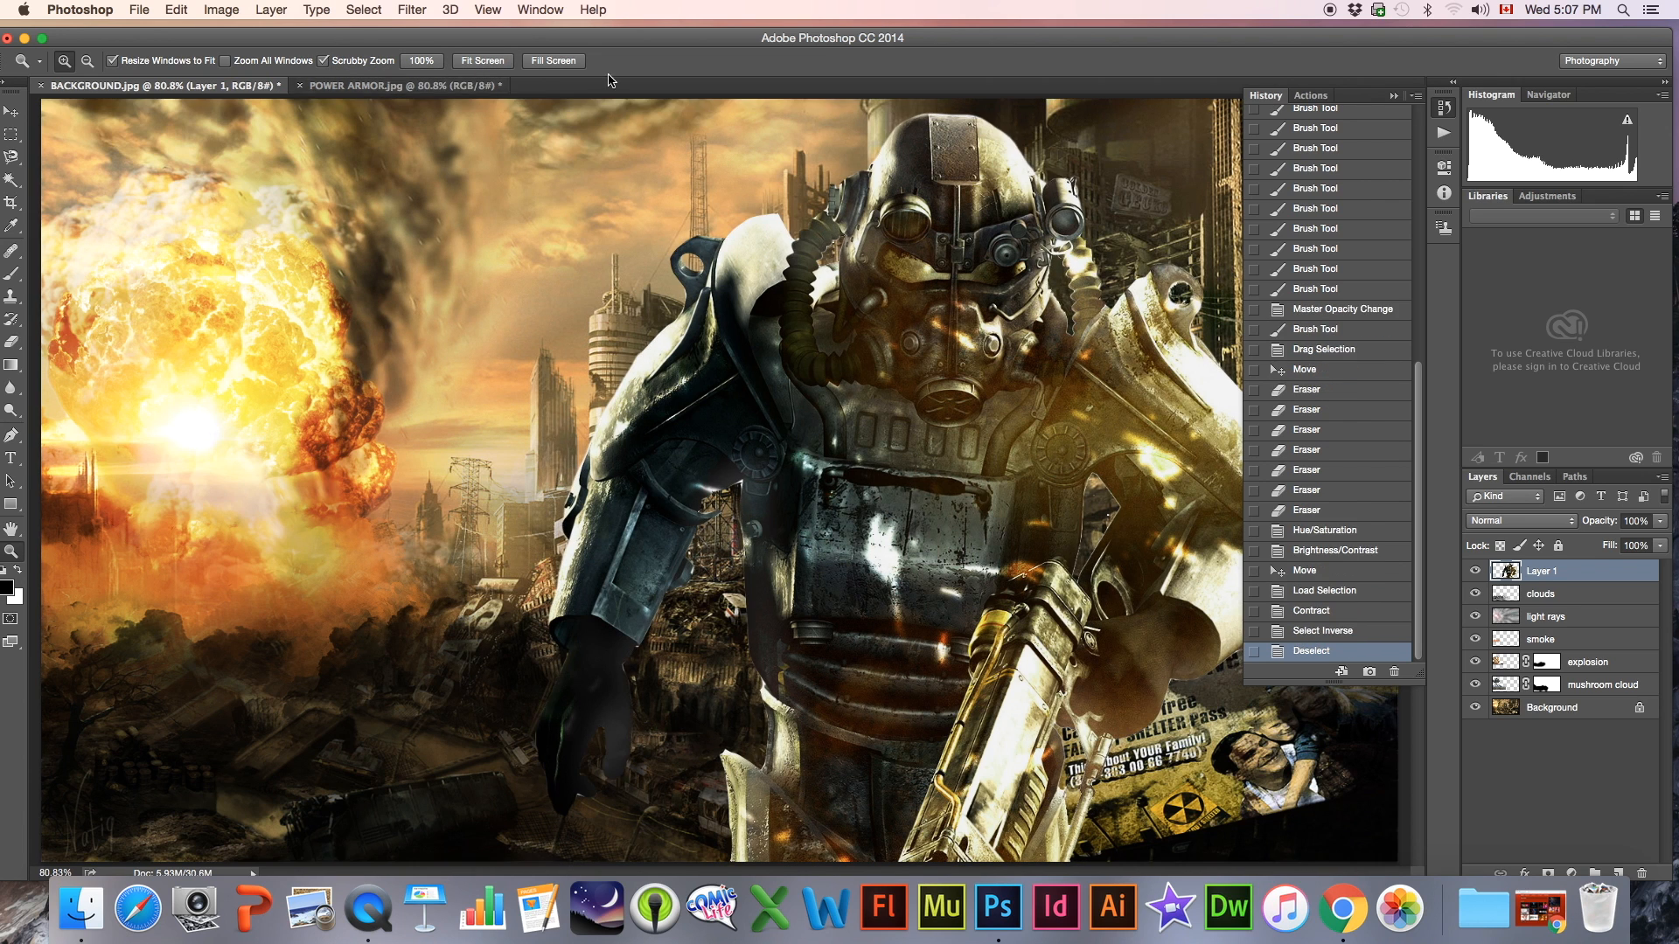
pyautogui.moveTo(1093, 299); pyautogui.dragTo(1270, 491)
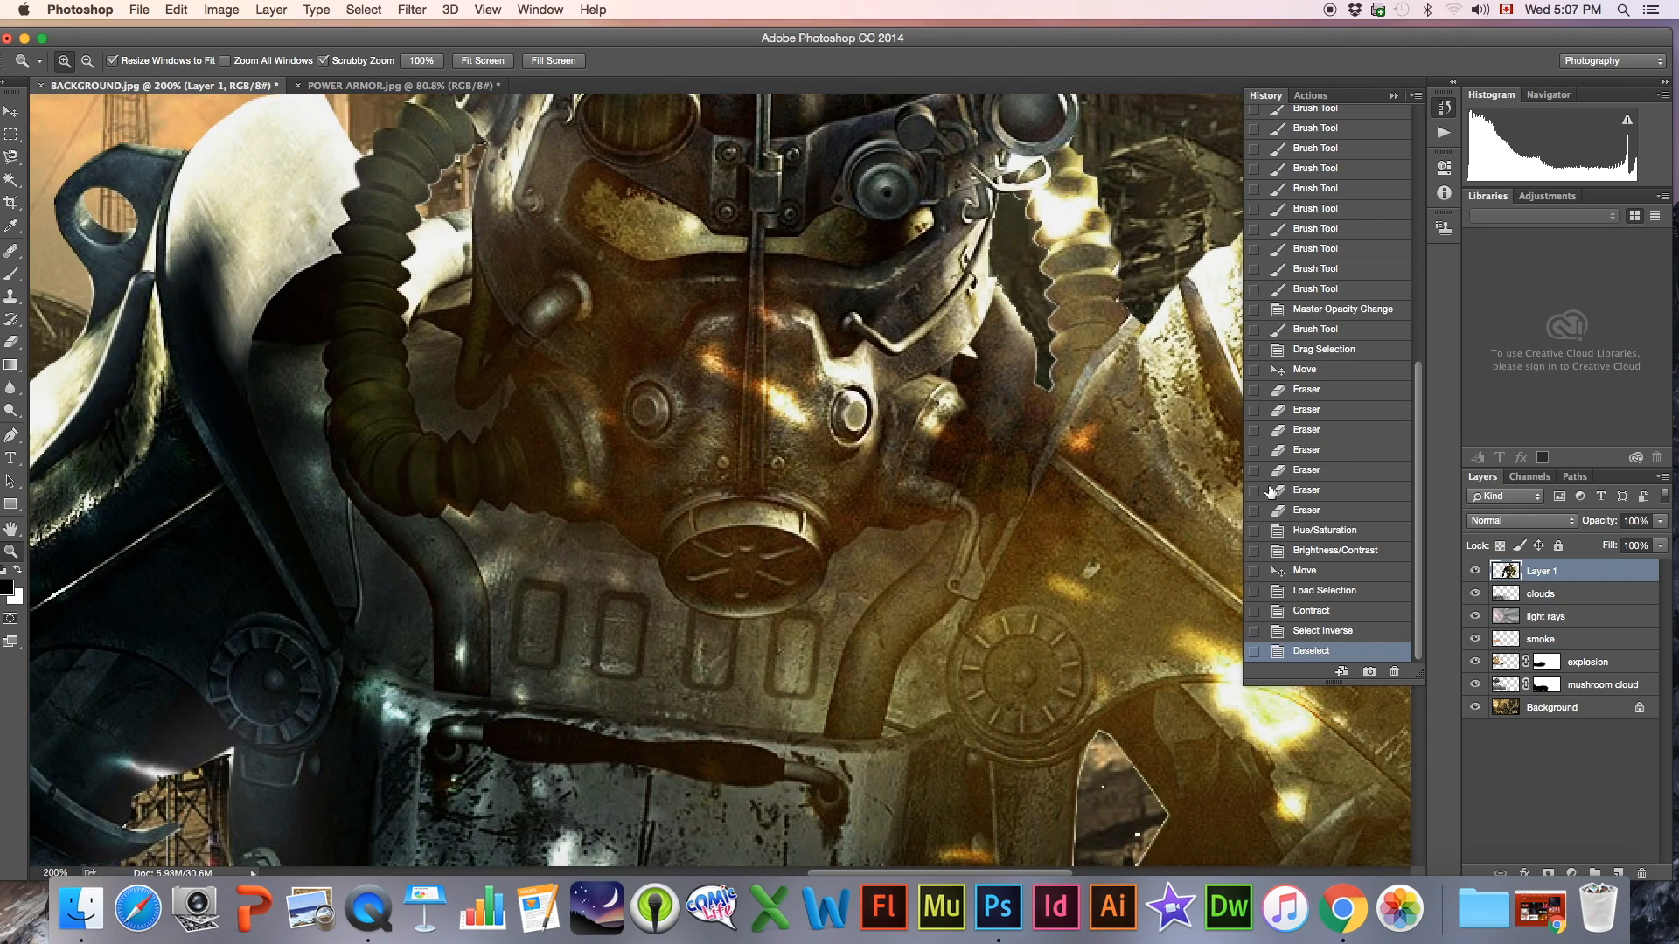
# Compare the Contract and Deselect History states to inspect the outline selection around the power armor figure
pyautogui.click(1321, 618)
pyautogui.click(1310, 654)
pyautogui.click(1308, 617)
pyautogui.click(1310, 651)
pyautogui.click(1310, 612)
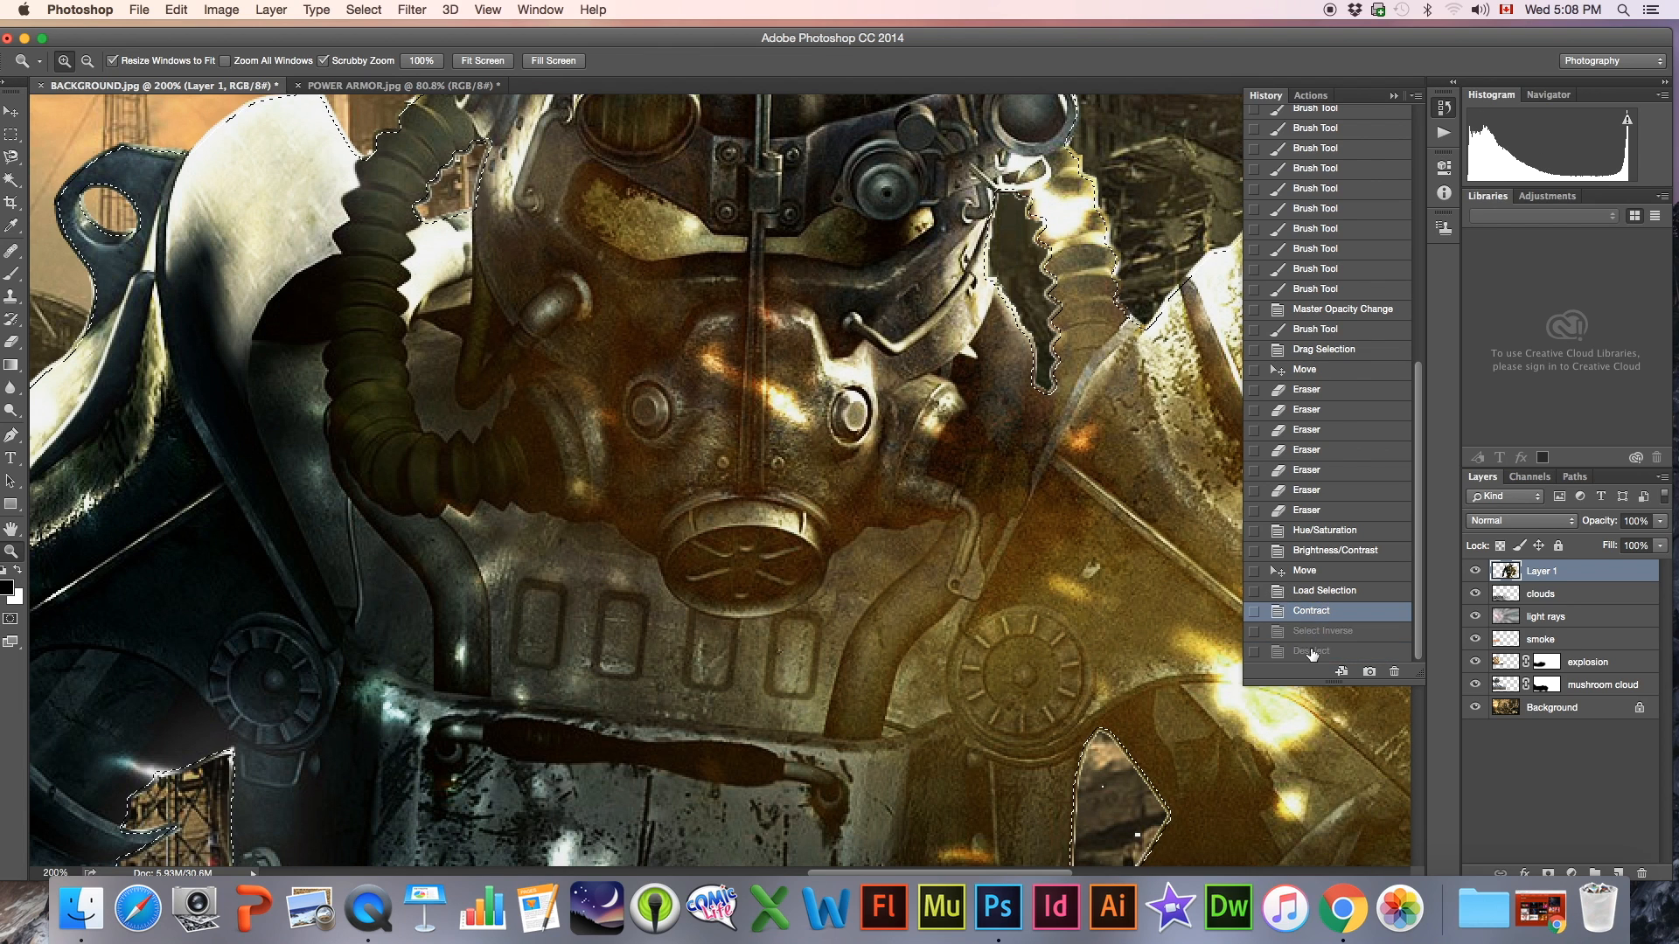
pyautogui.click(1257, 648)
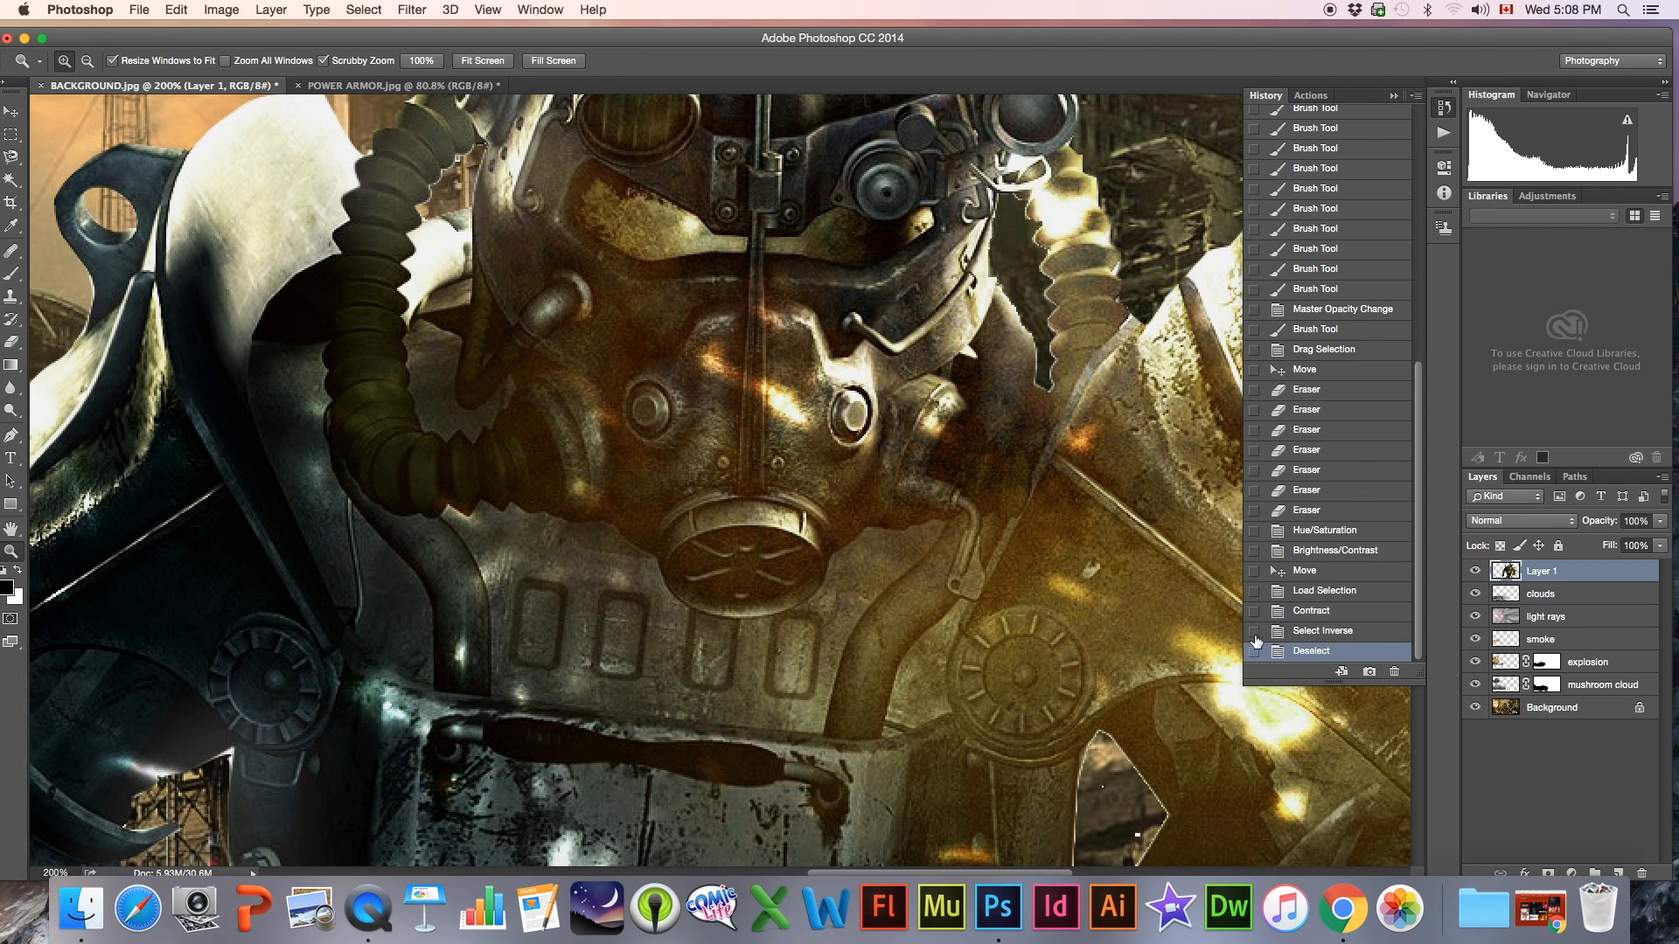
# Return to the Select Inverse History state, delete the fringe pixels around the power armor figure and deselect
pyautogui.click(1306, 631)
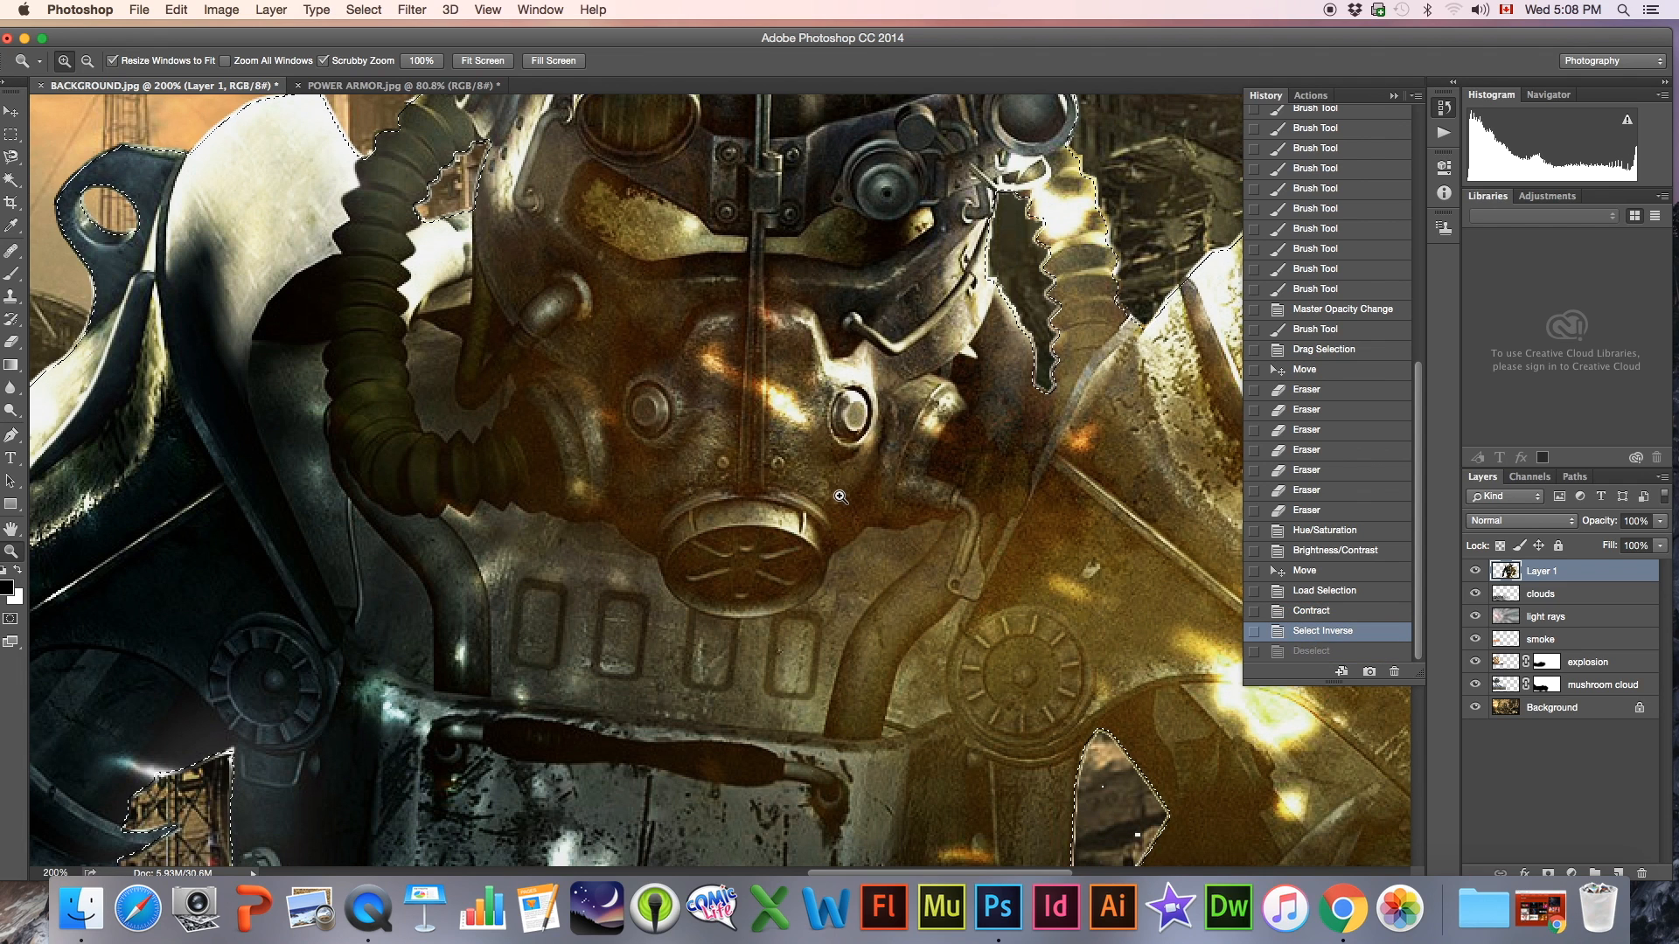
pyautogui.press('Delete')
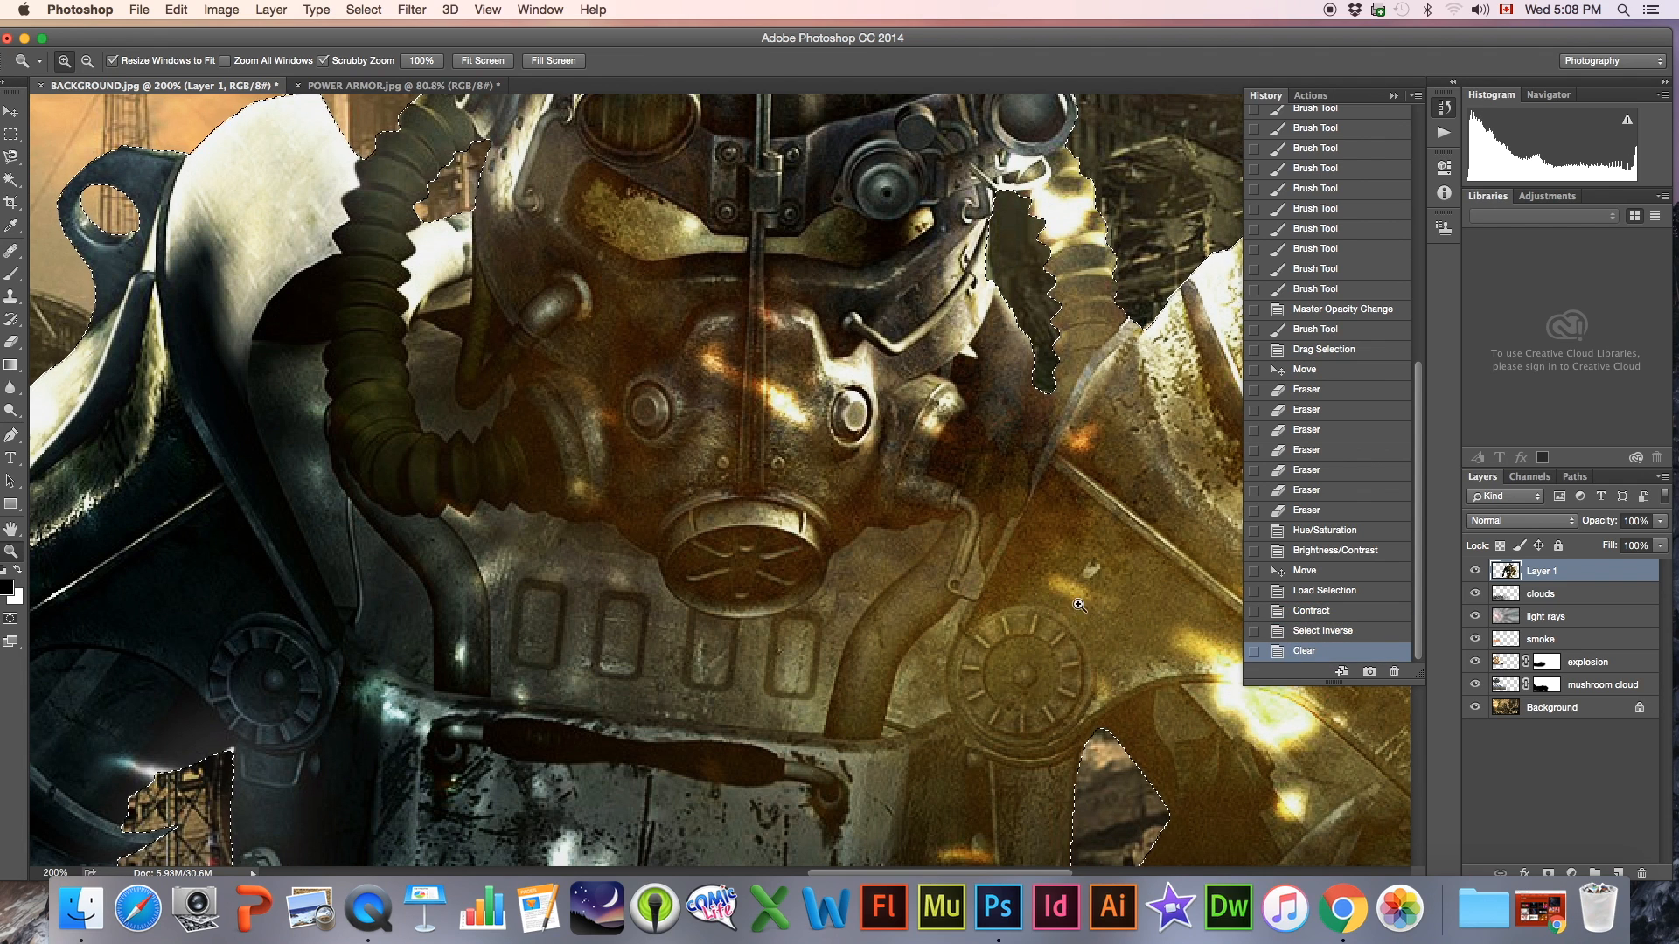
pyautogui.press('super+d')
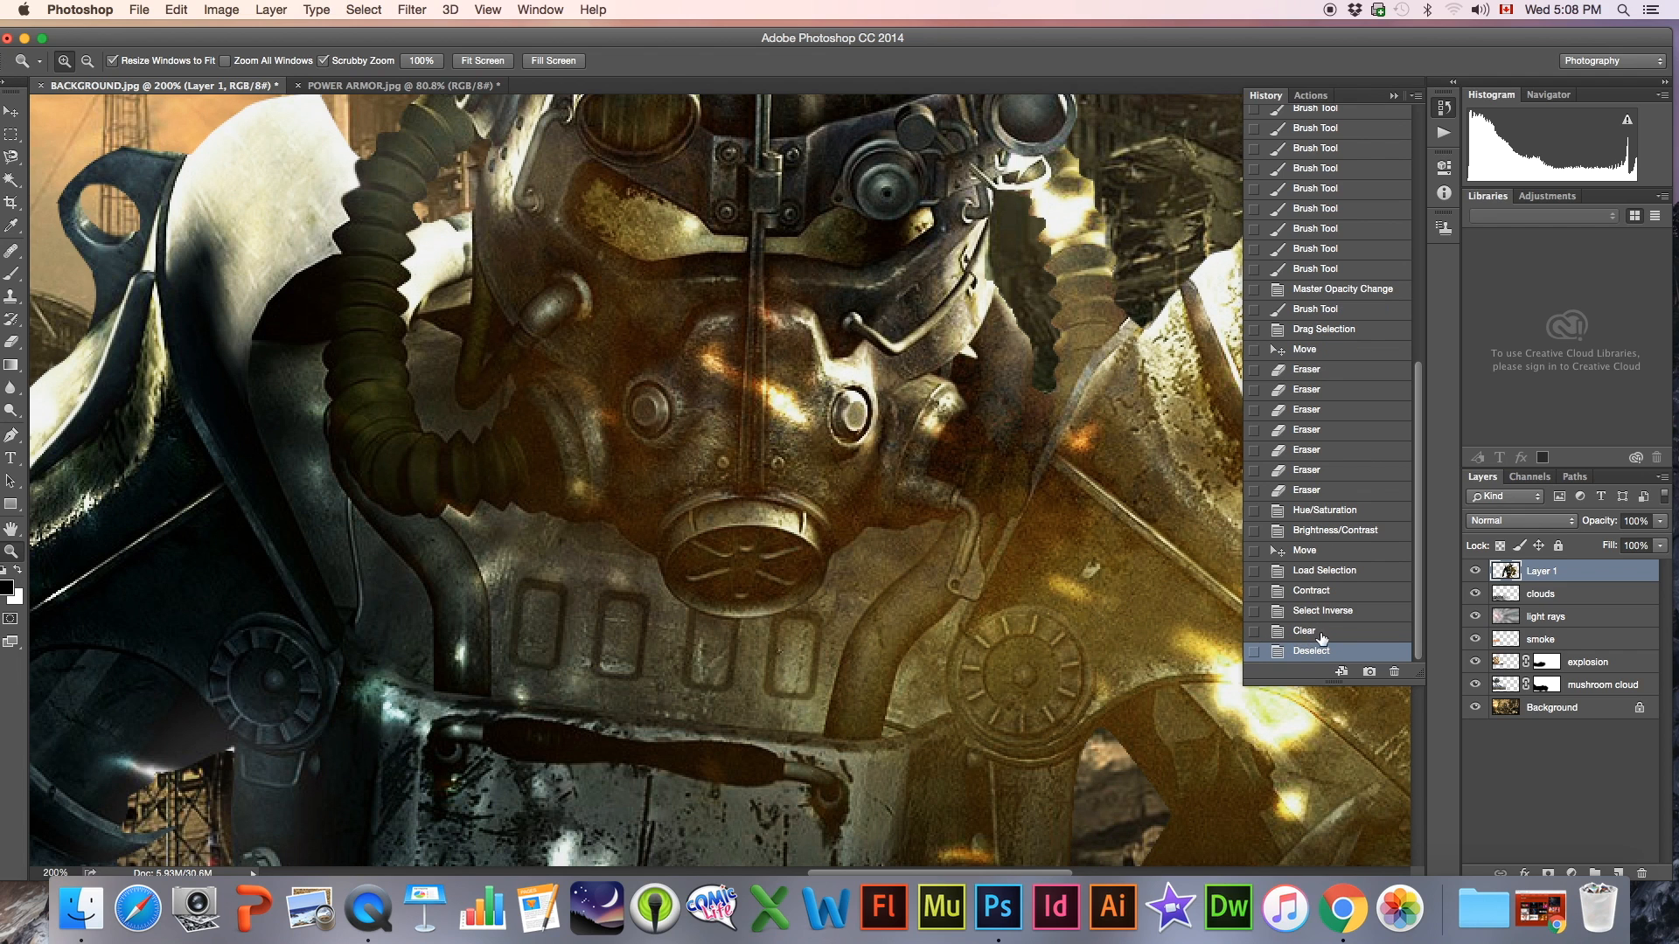
# Compare the figure's edges before and after the fringe removal using the Contract and Deselect History states
pyautogui.click(1309, 592)
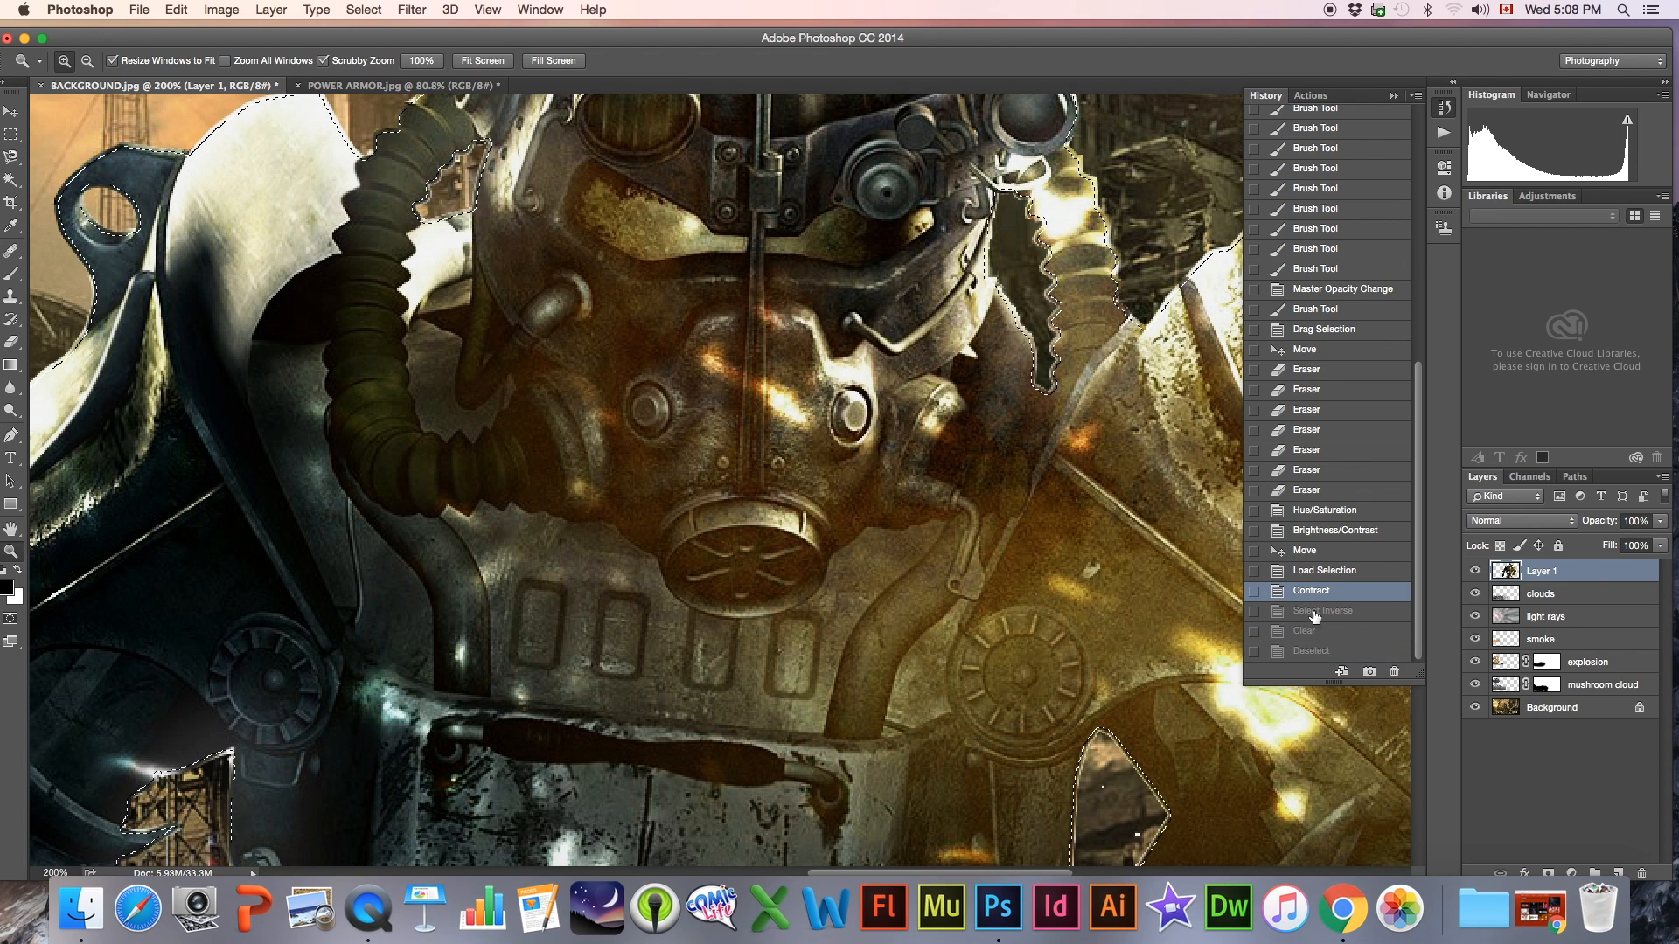
pyautogui.click(1313, 651)
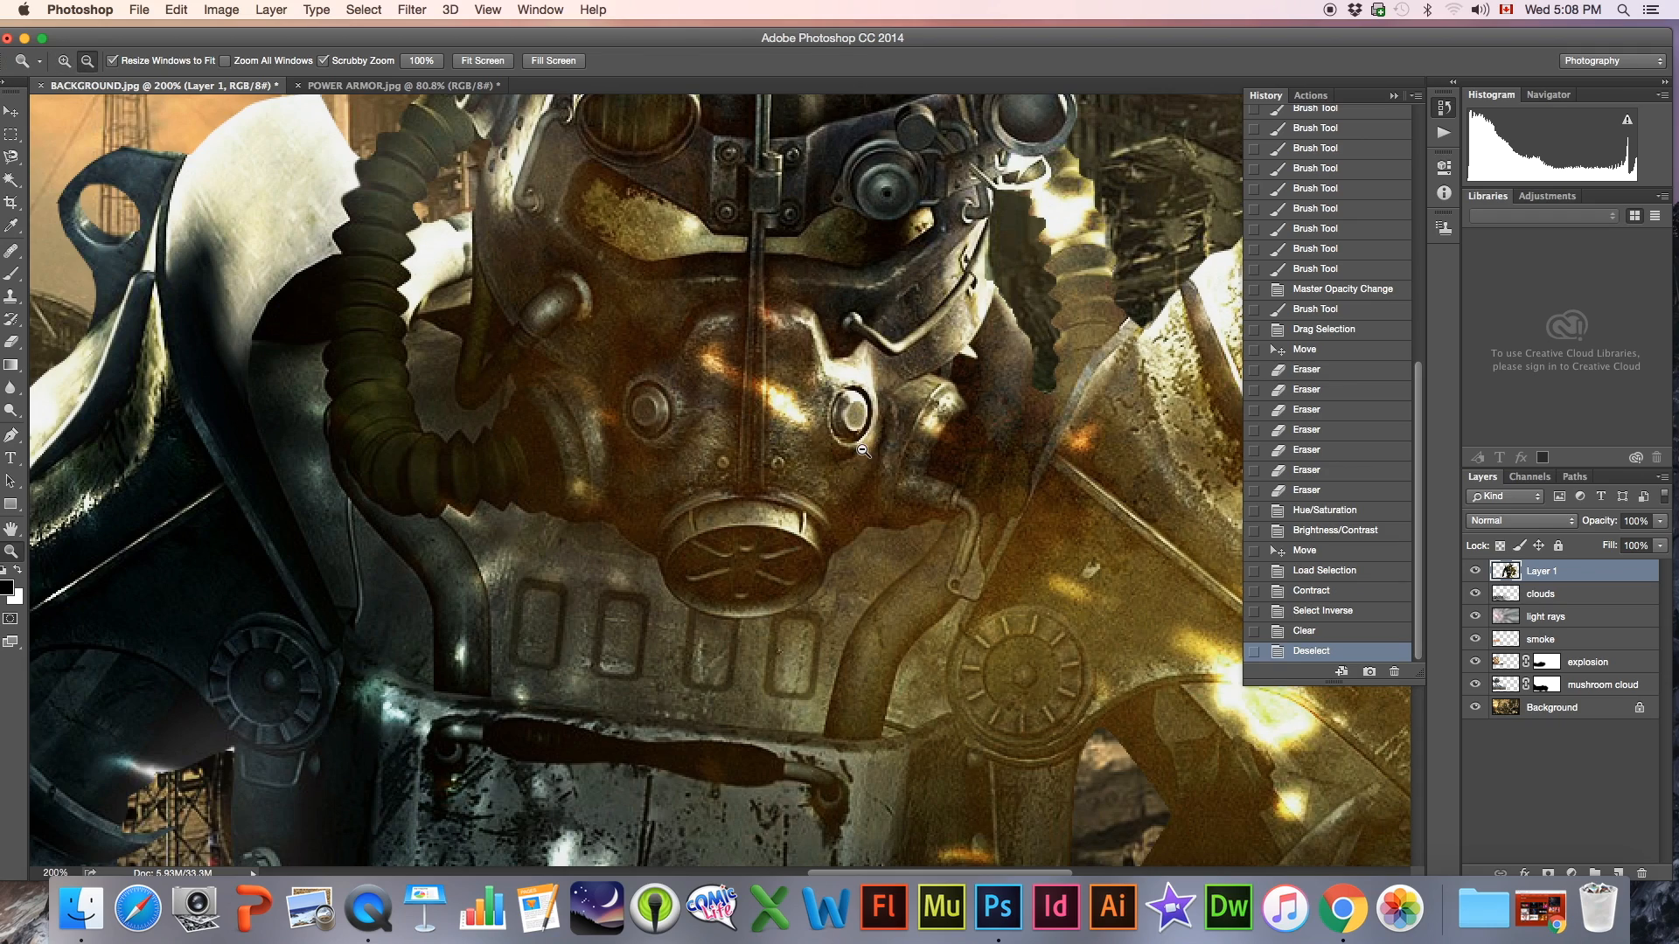
pyautogui.keyDown('alt'); pyautogui.click(862, 450); pyautogui.keyUp('alt')
pyautogui.click(862, 449)
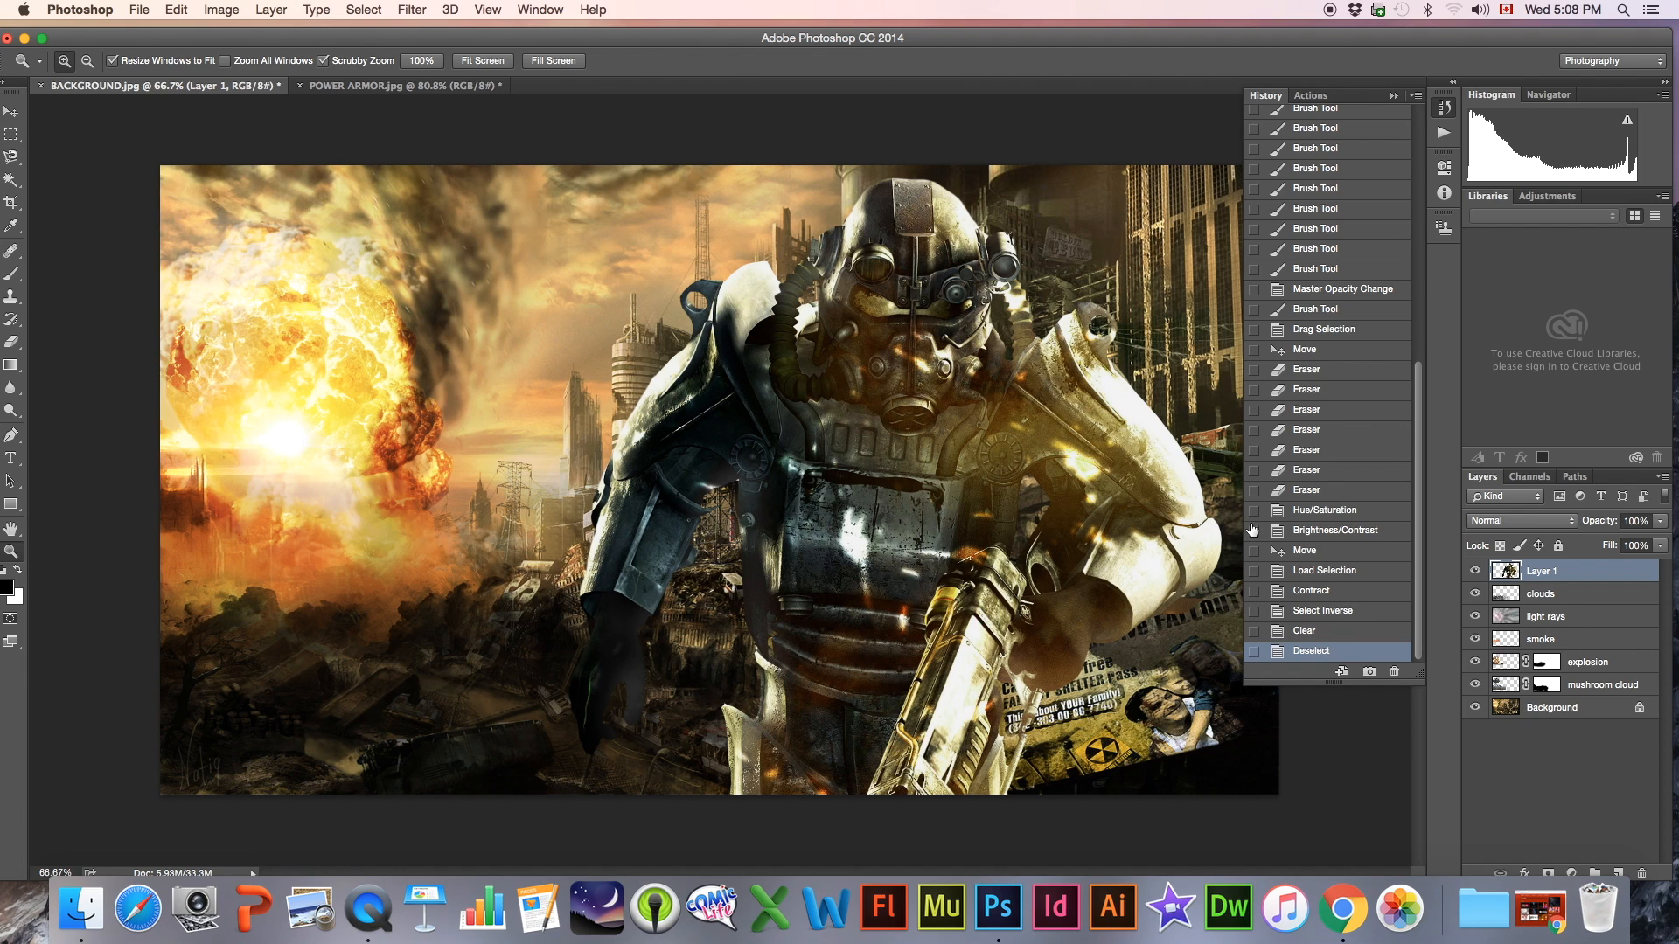
# Add a new layer above the power armor layer and name it "smoke 2"
pyautogui.click(1619, 873)
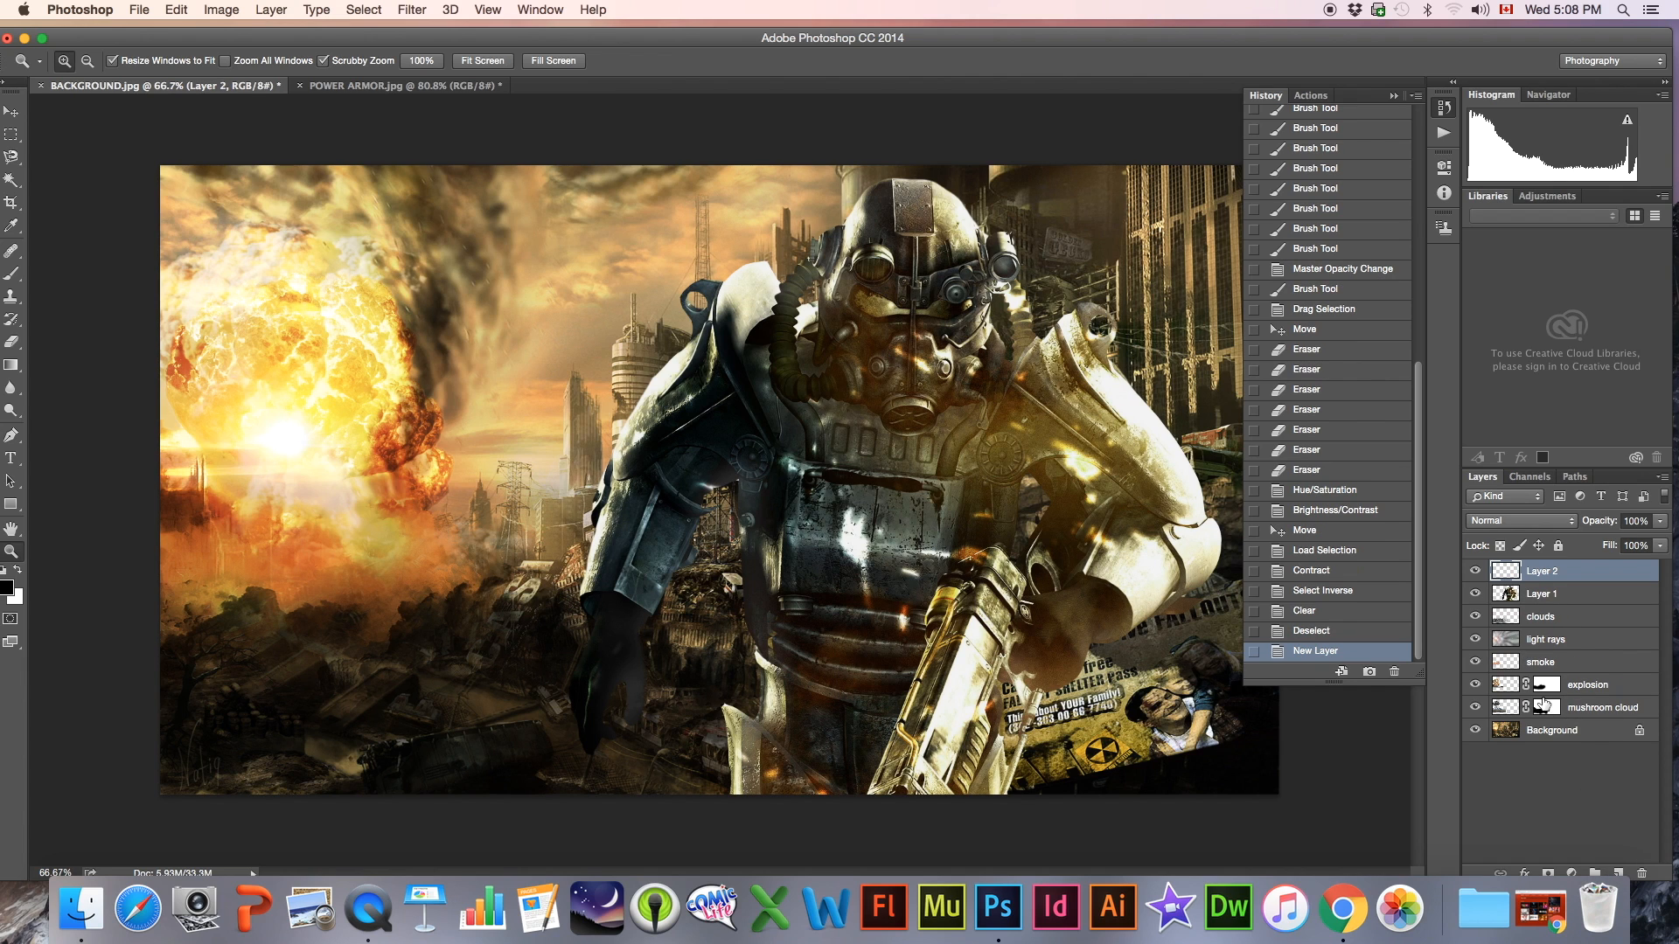
pyautogui.doubleClick(1536, 573)
pyautogui.write('smoke')
pyautogui.press('Return')
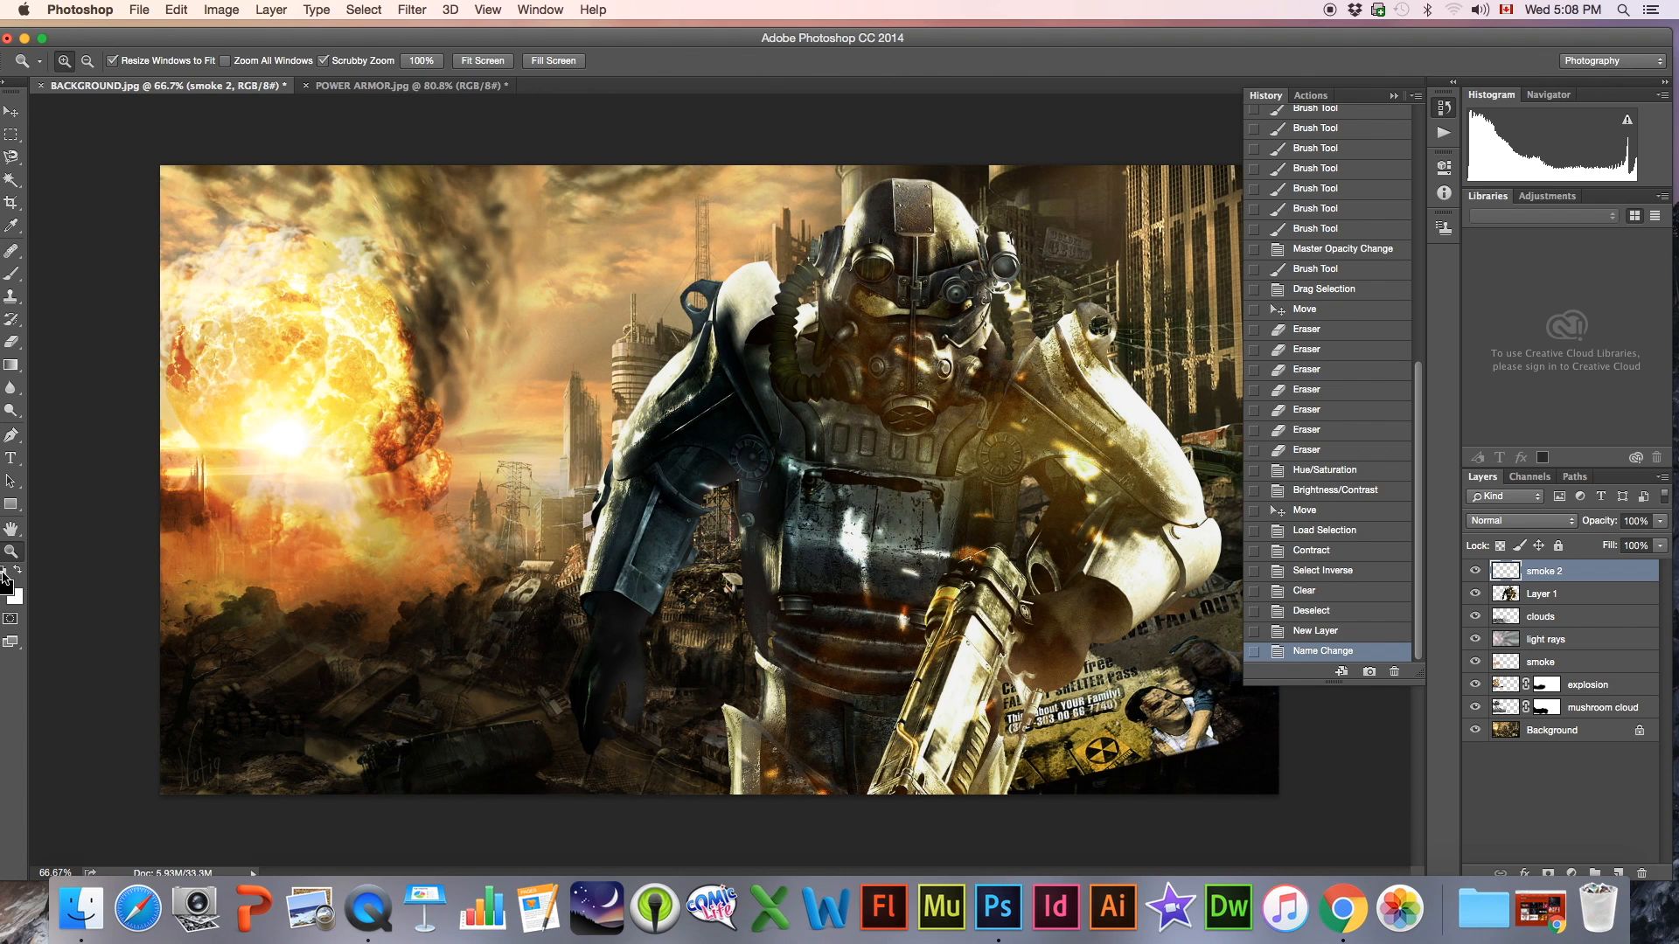
pyautogui.keyDown('alt'); pyautogui.click(696, 559); pyautogui.keyUp('alt')
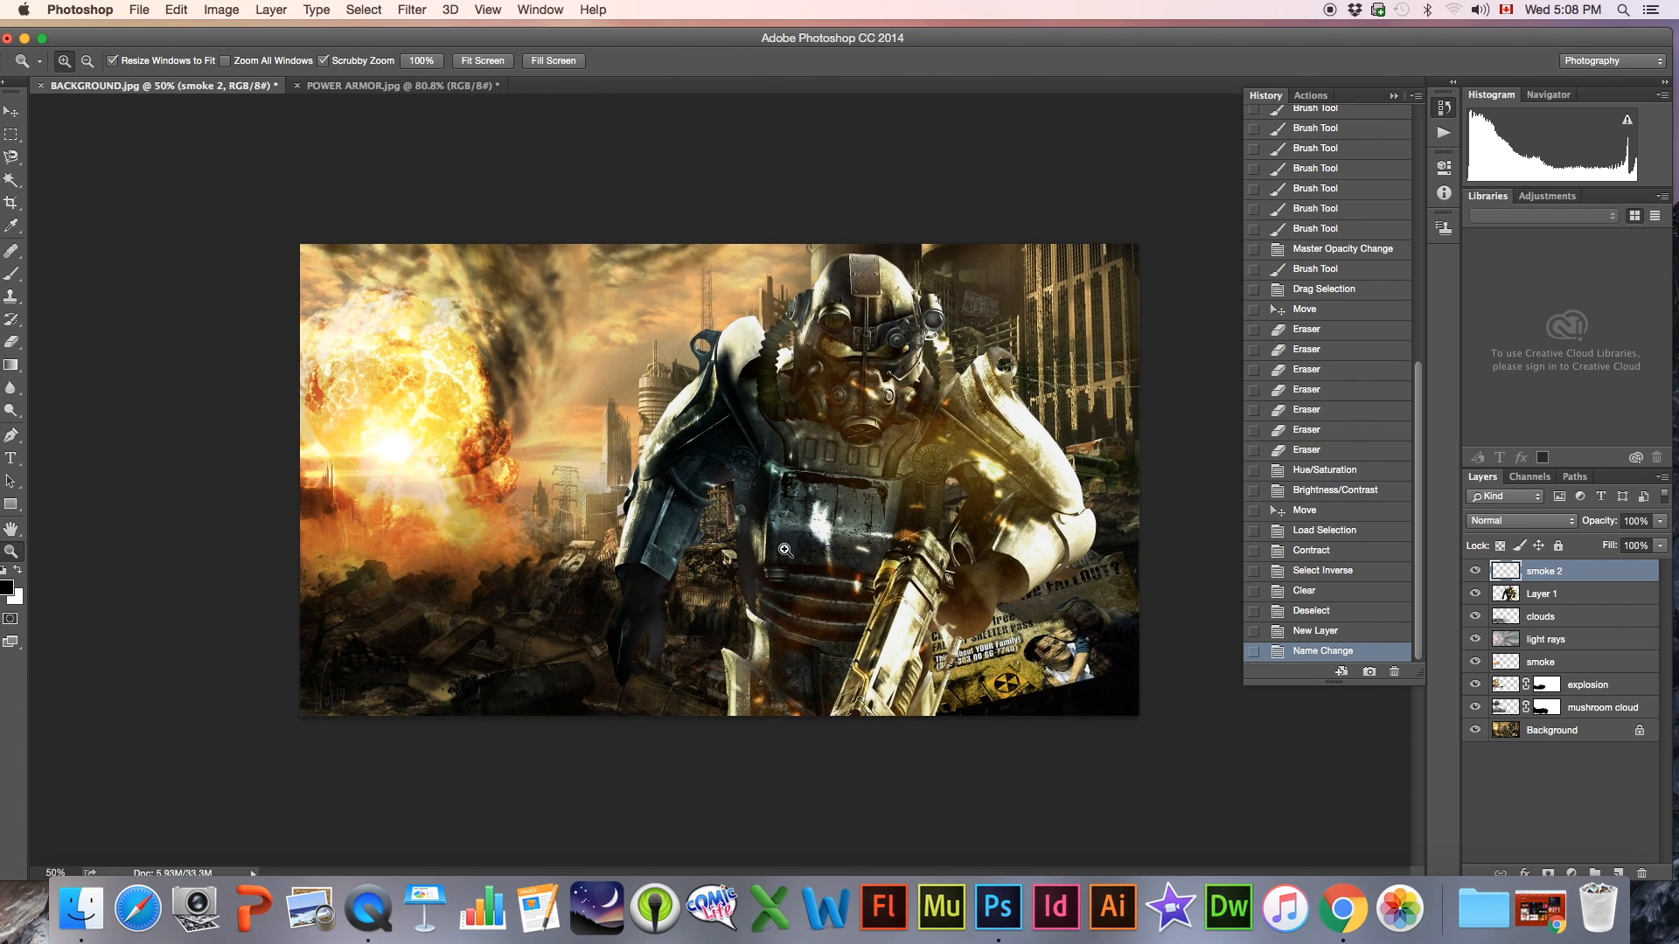
# Scale the power armor figure on Layer 1 down slightly with Free Transform and reposition it just right of the image's centre
pyautogui.press('v')
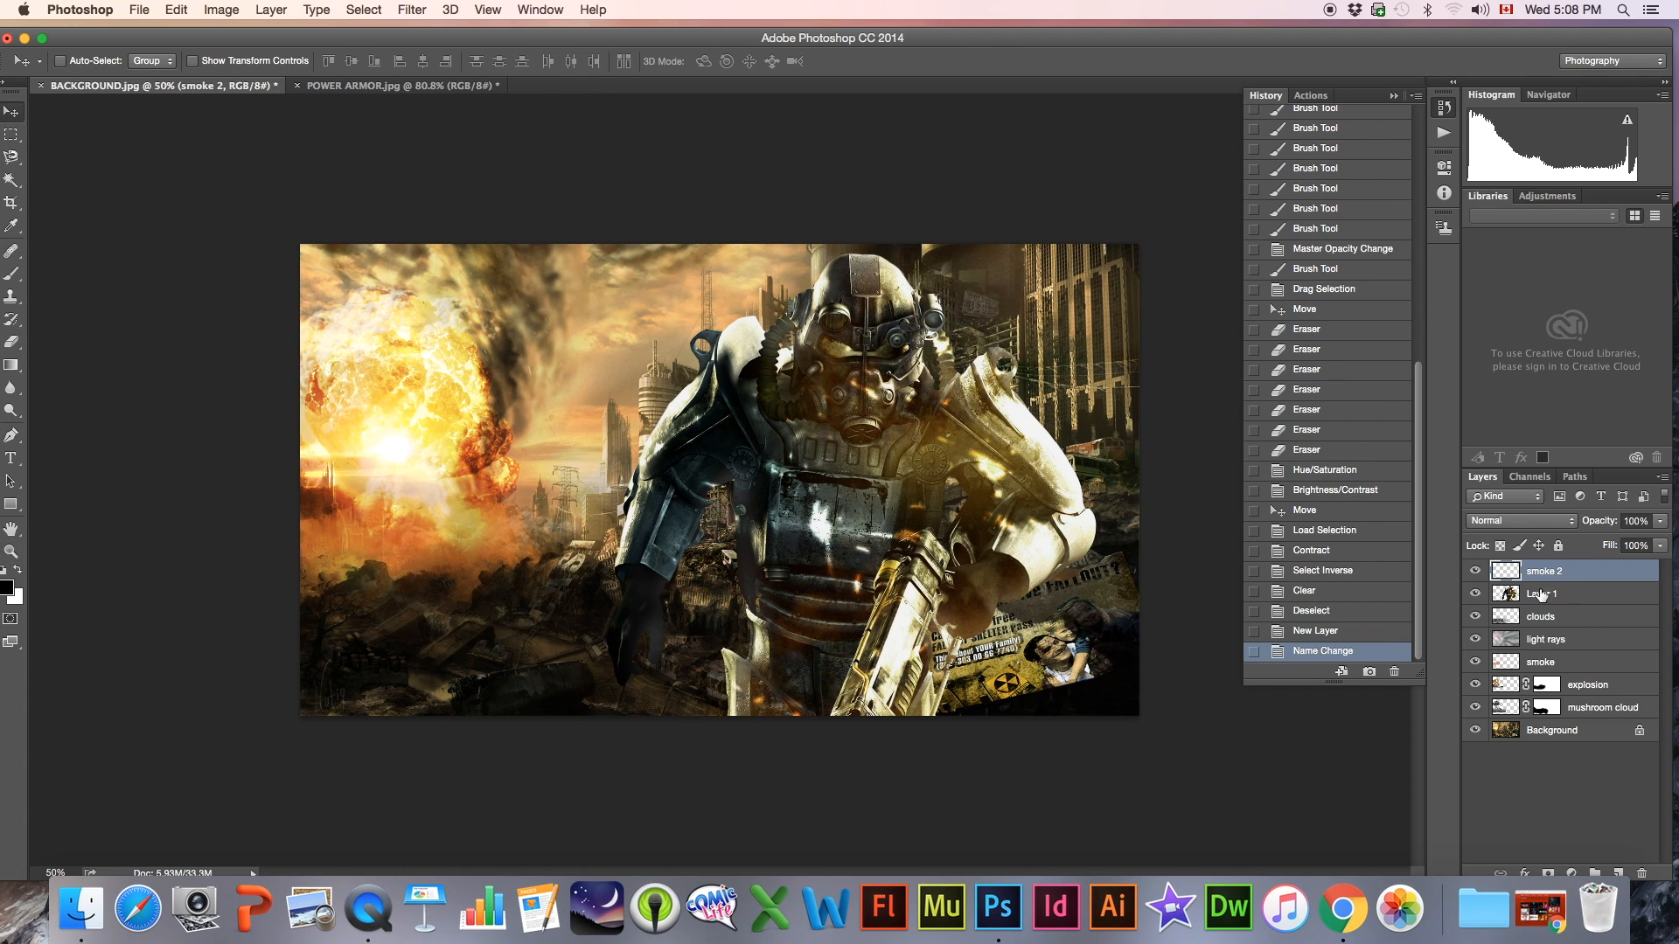
pyautogui.click(1541, 595)
pyautogui.moveTo(941, 450); pyautogui.dragTo(904, 448)
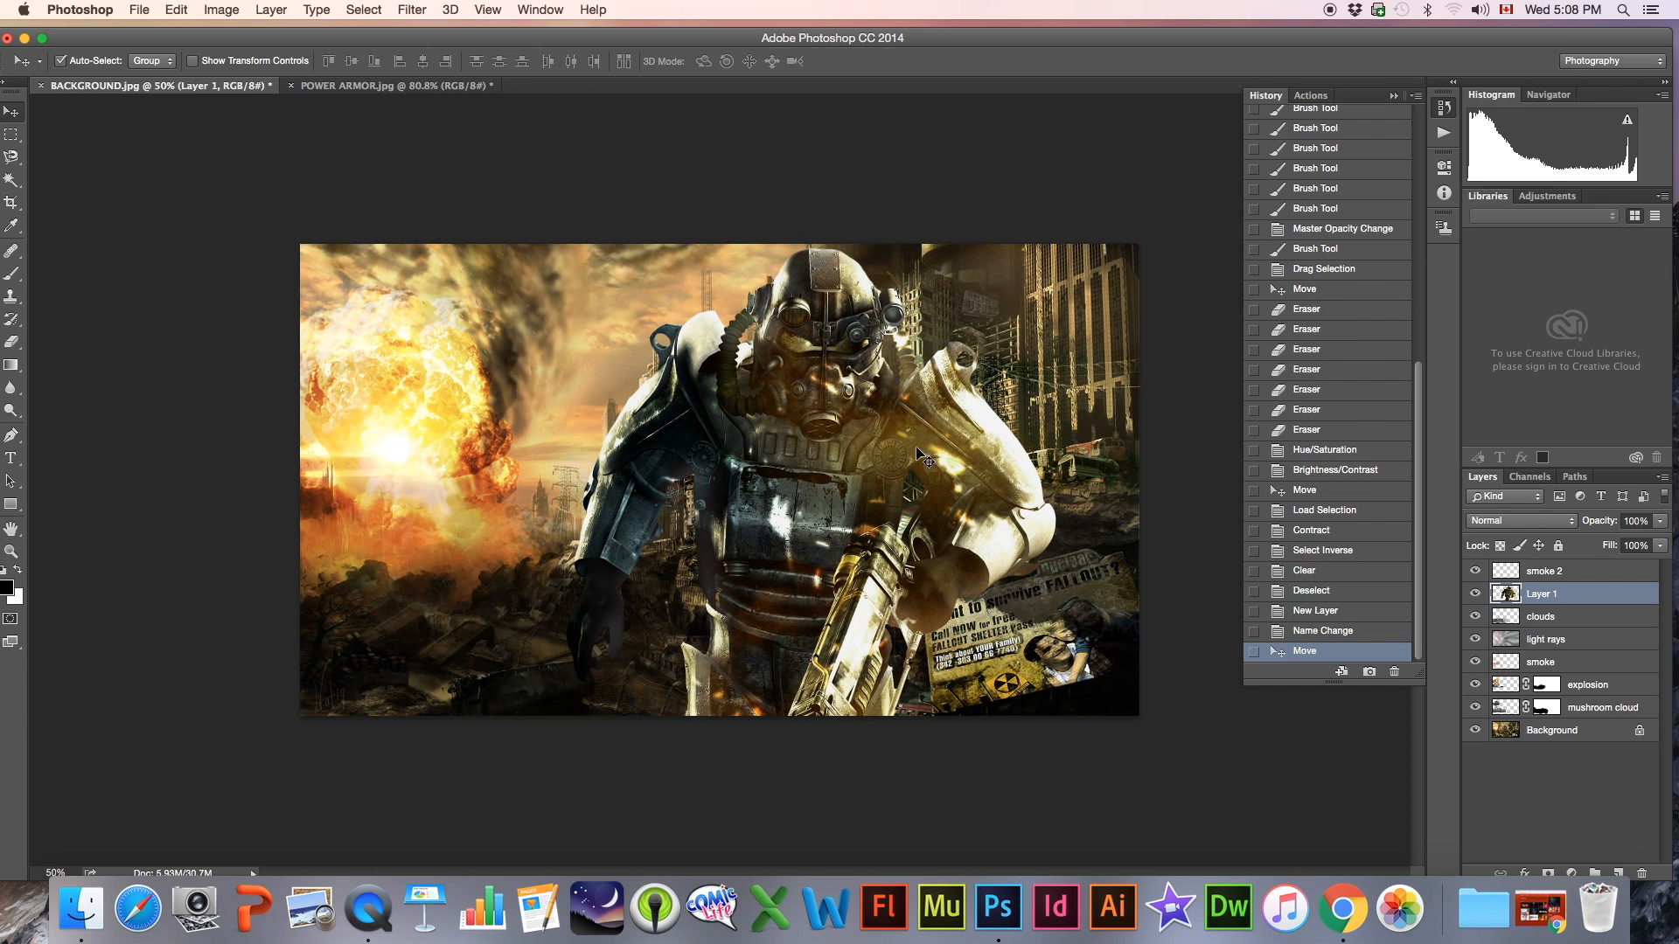
pyautogui.press('super+t')
pyautogui.moveTo(1056, 250); pyautogui.dragTo(1028, 274)
pyautogui.moveTo(860, 425); pyautogui.dragTo(899, 423)
pyautogui.press('Return')
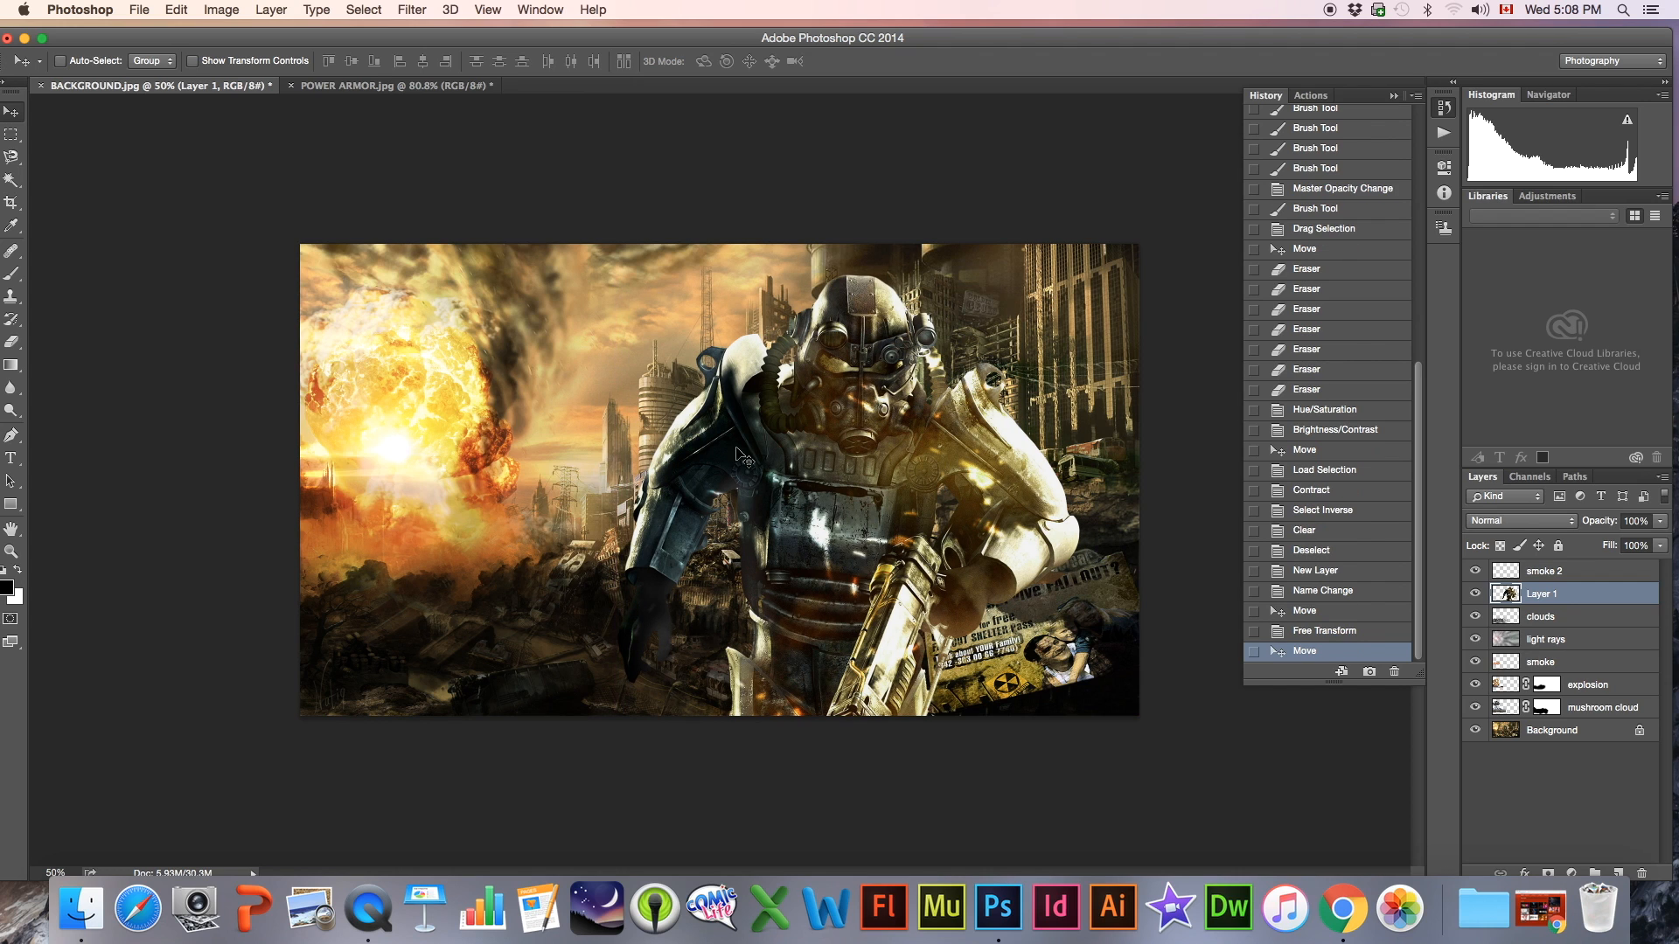
# On the smoke 2 layer, stamp black smoke near the figure's lower edge with the 854 px smoke brush enlarged to 1400 px
pyautogui.click(1540, 572)
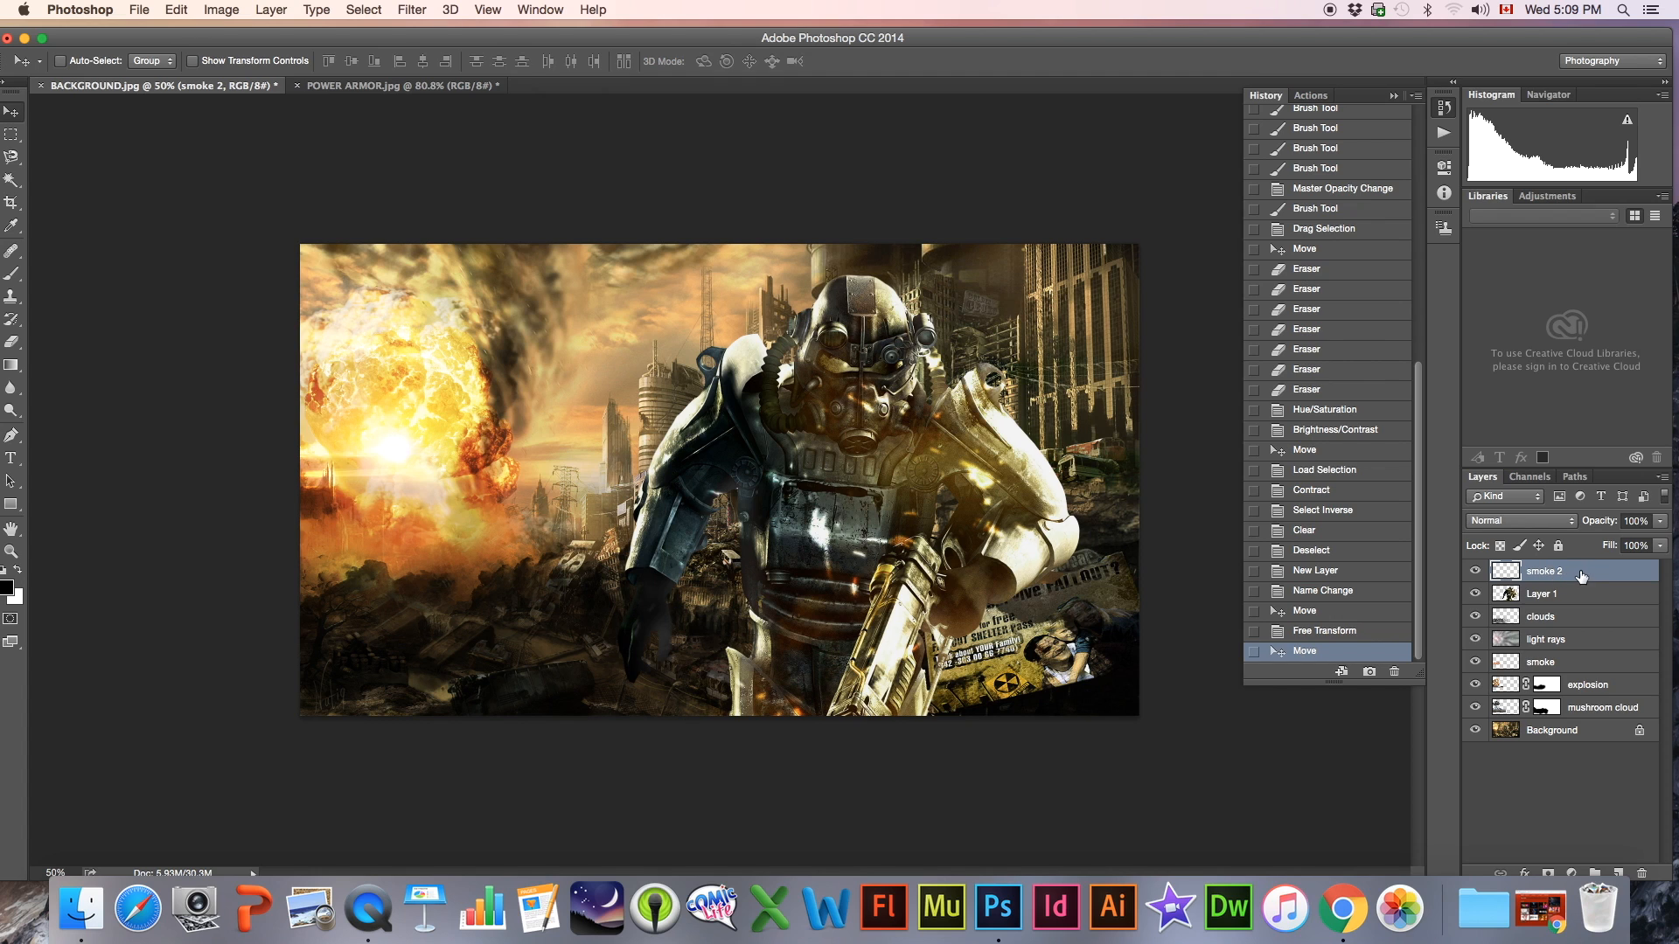
pyautogui.click(11, 274)
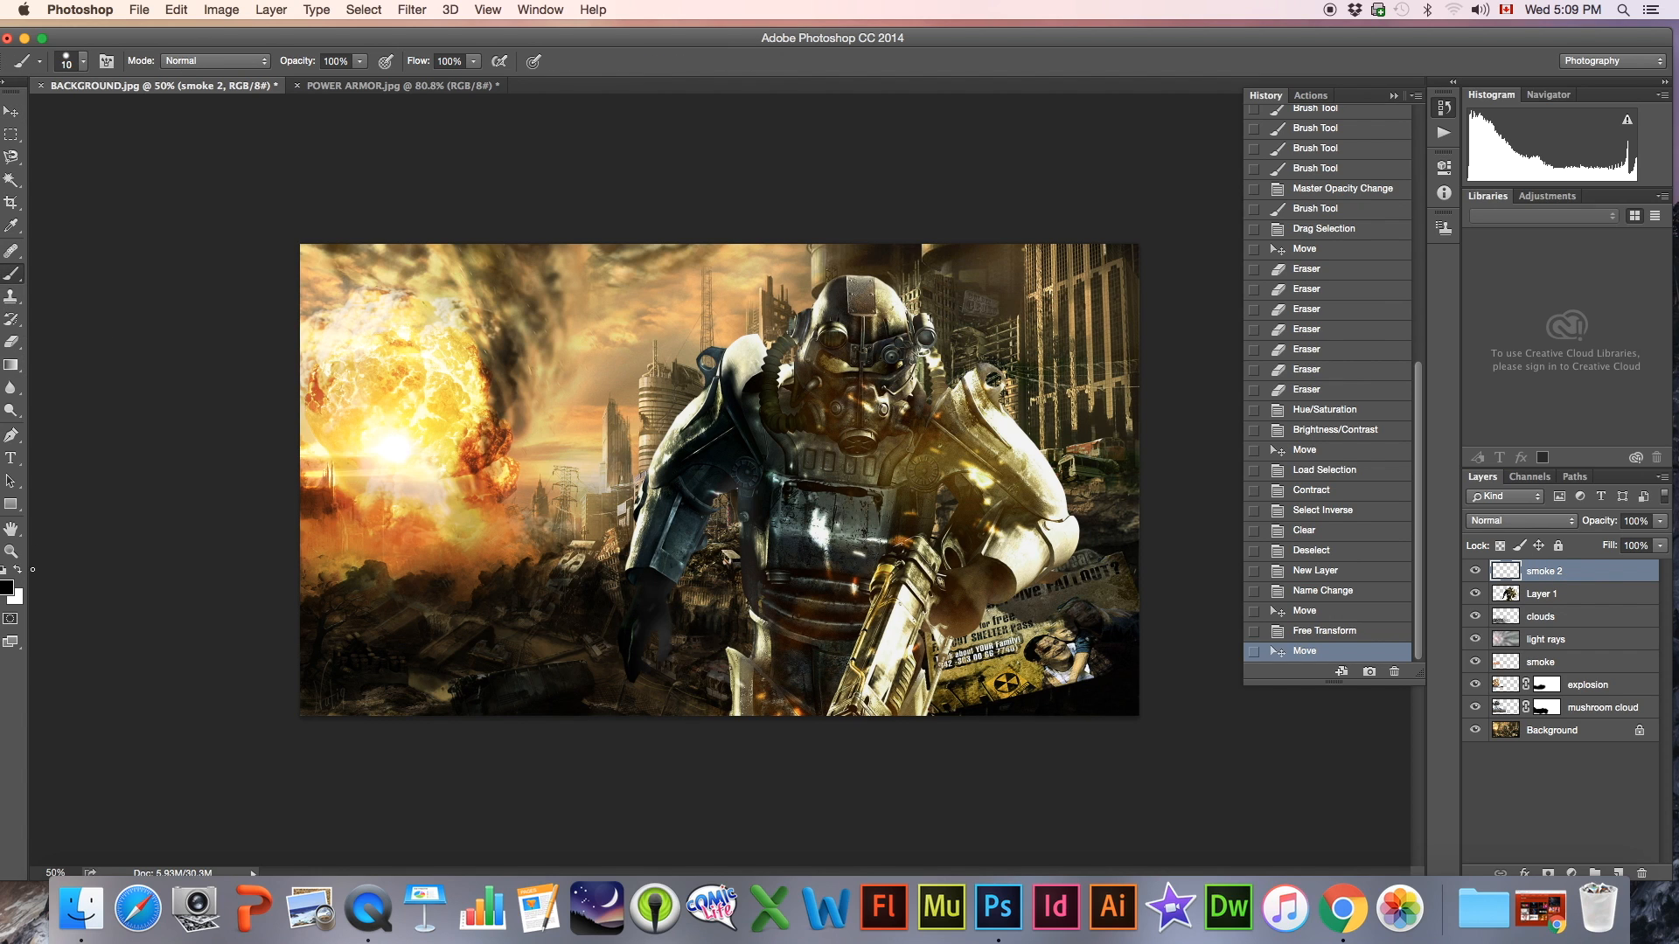
pyautogui.click(68, 65)
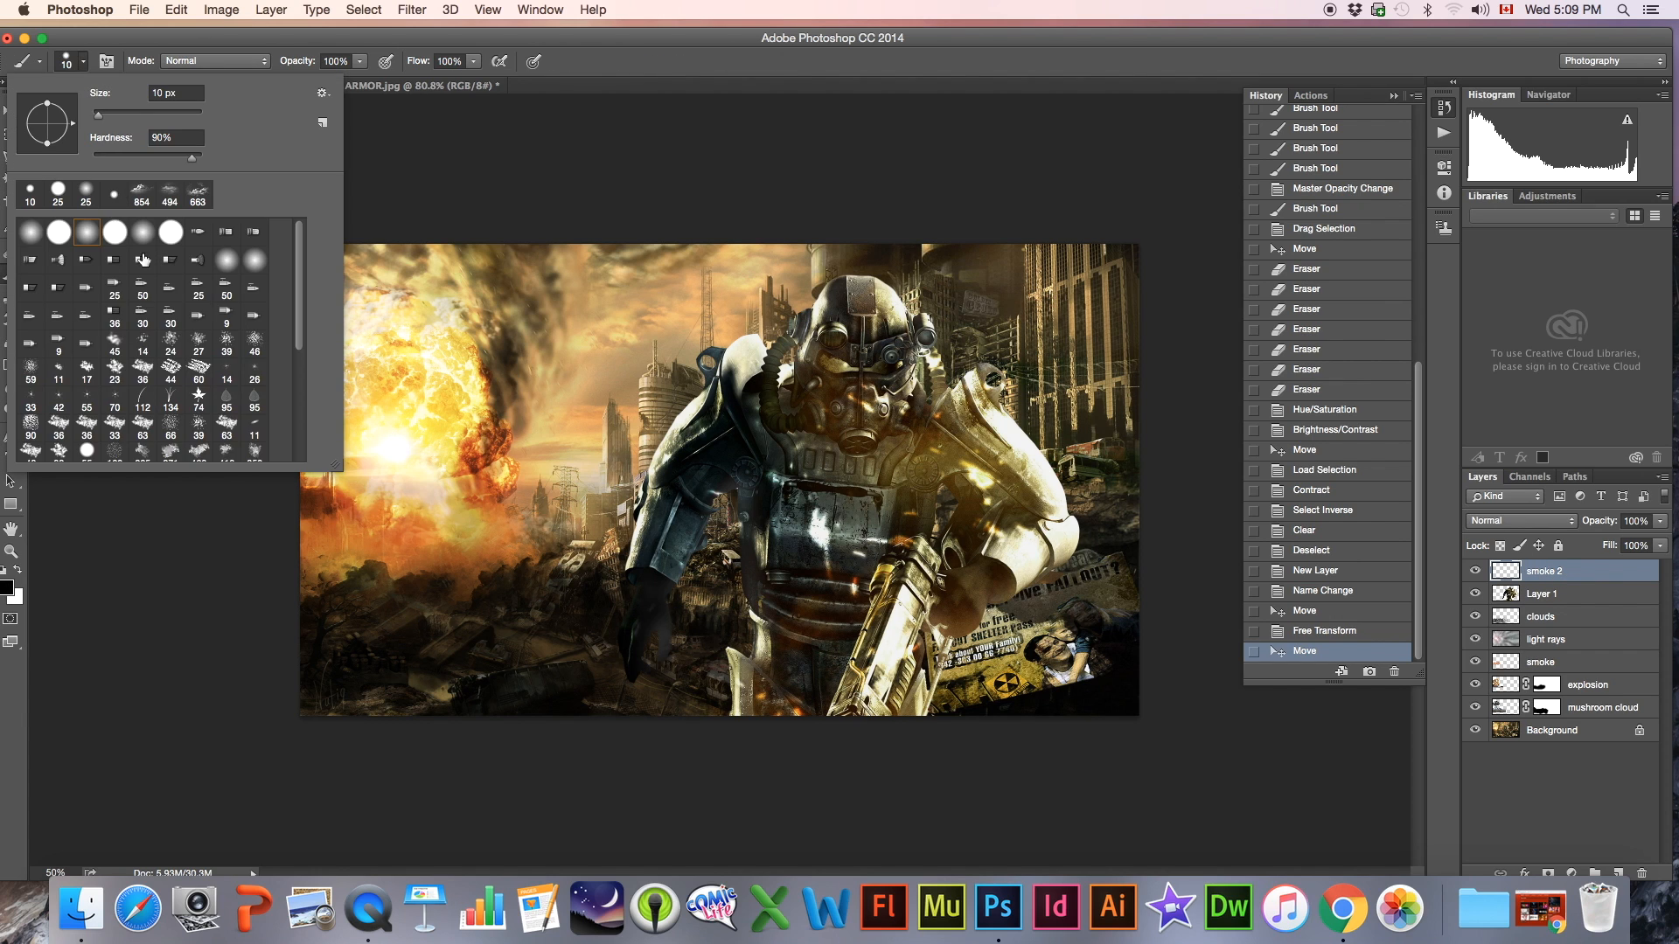
pyautogui.click(259, 424)
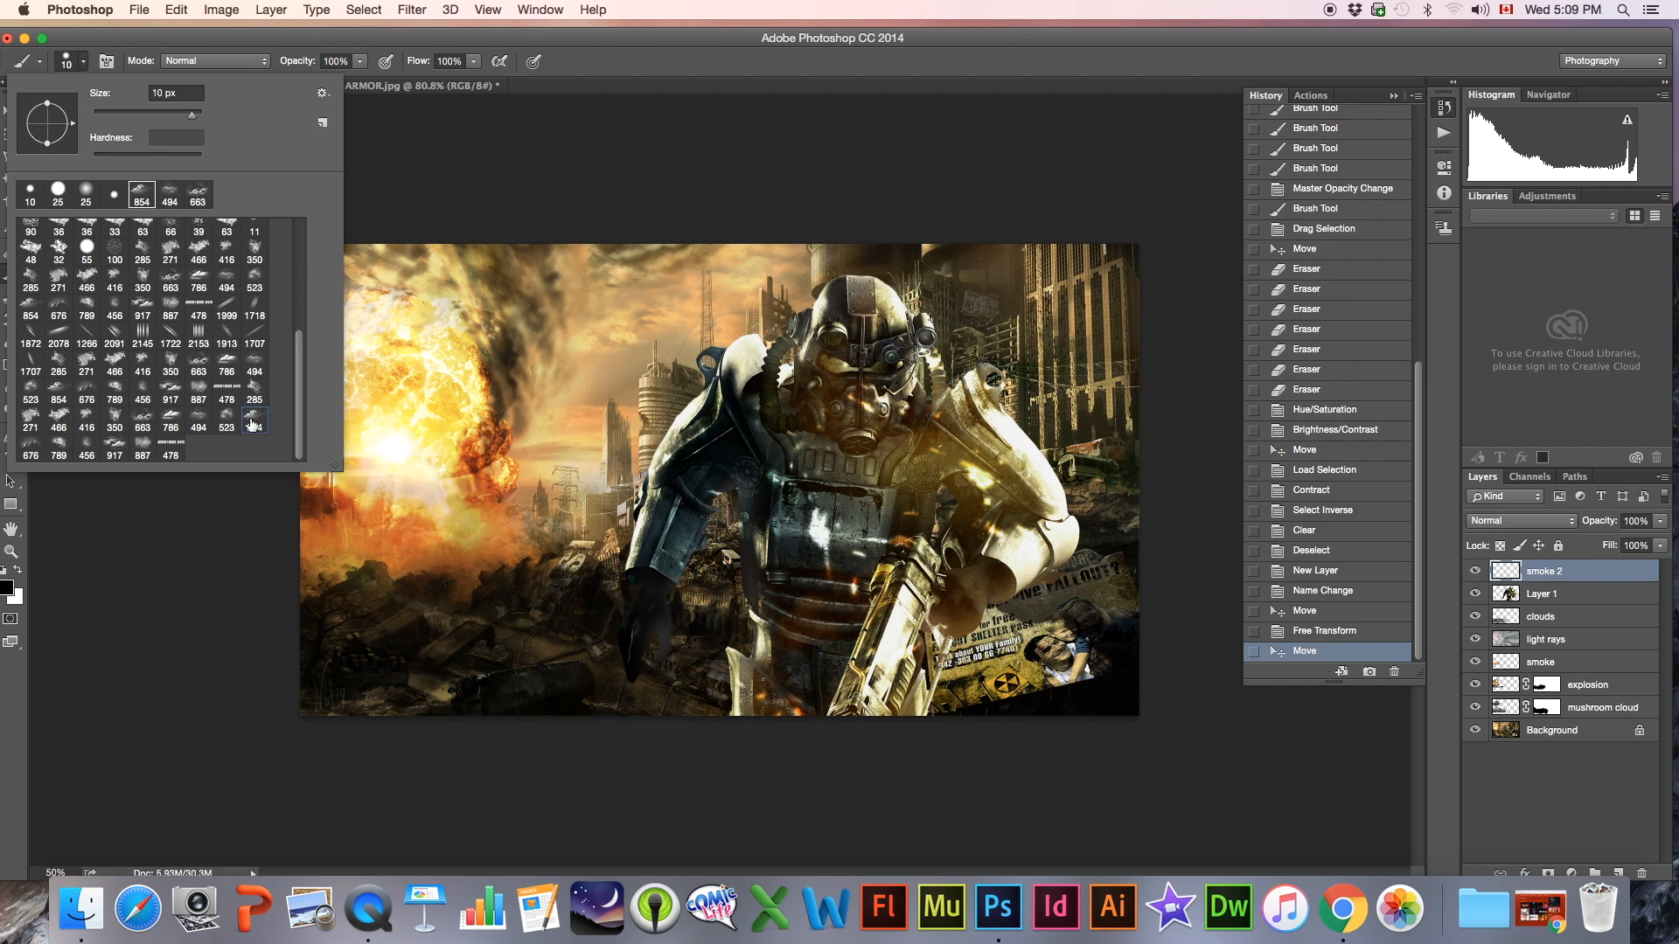
pyautogui.click(69, 68)
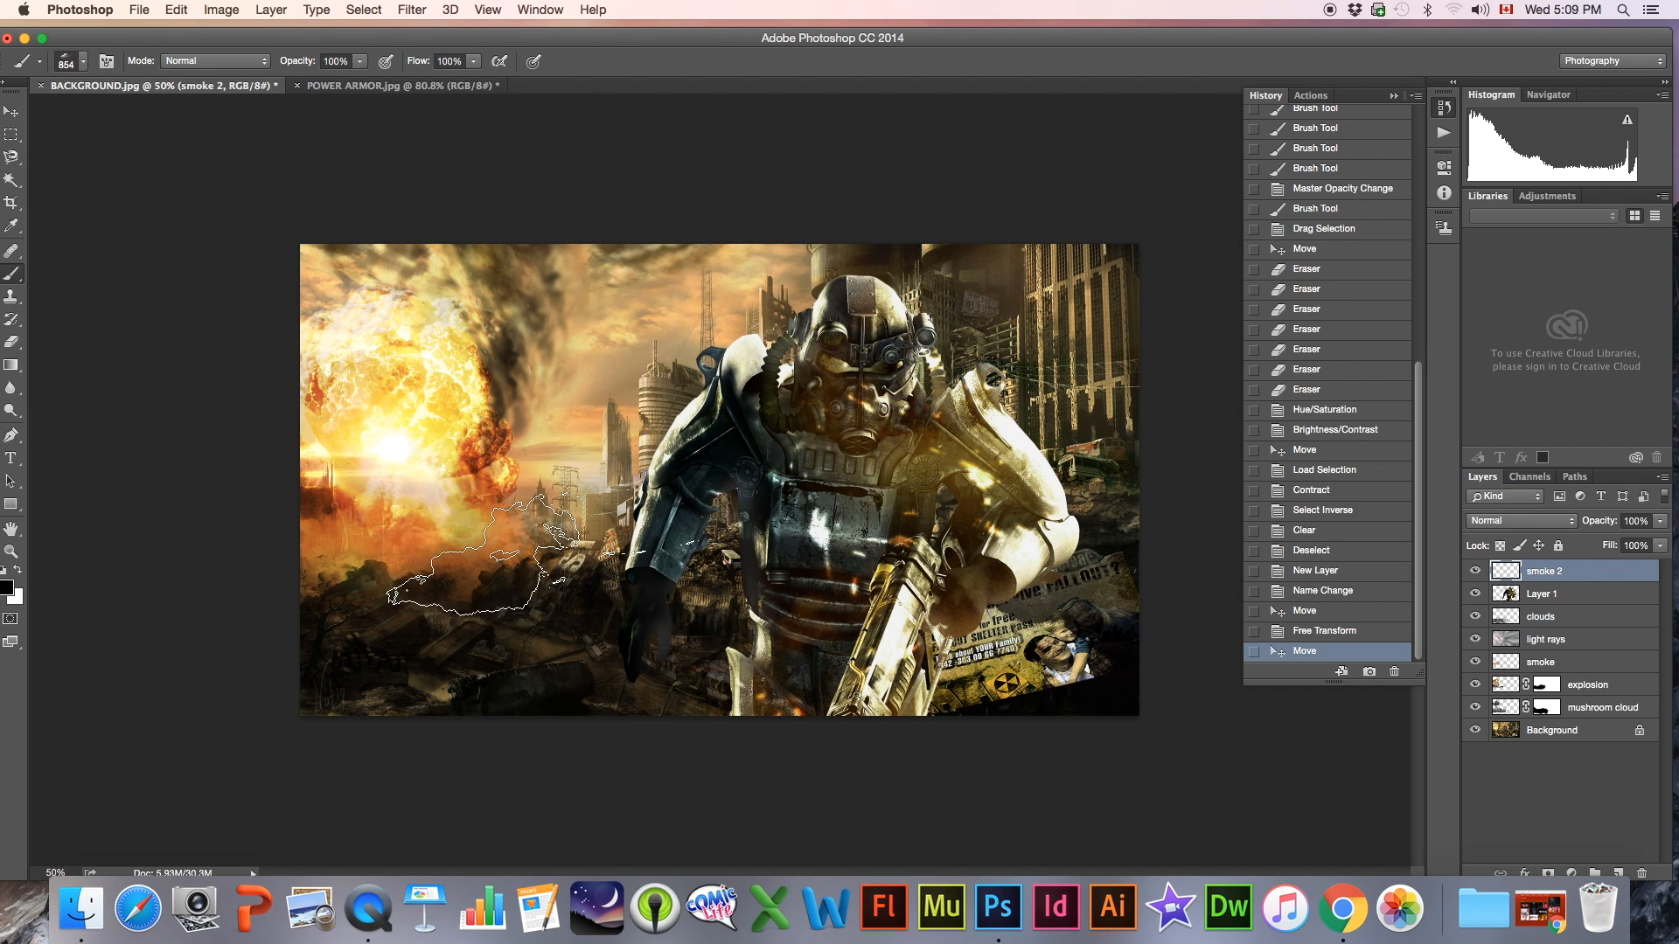
pyautogui.press(']')
pyautogui.press(']')
pyautogui.press(']')
pyautogui.press(']')
pyautogui.press(']')
pyautogui.press(']')
pyautogui.click(658, 654)
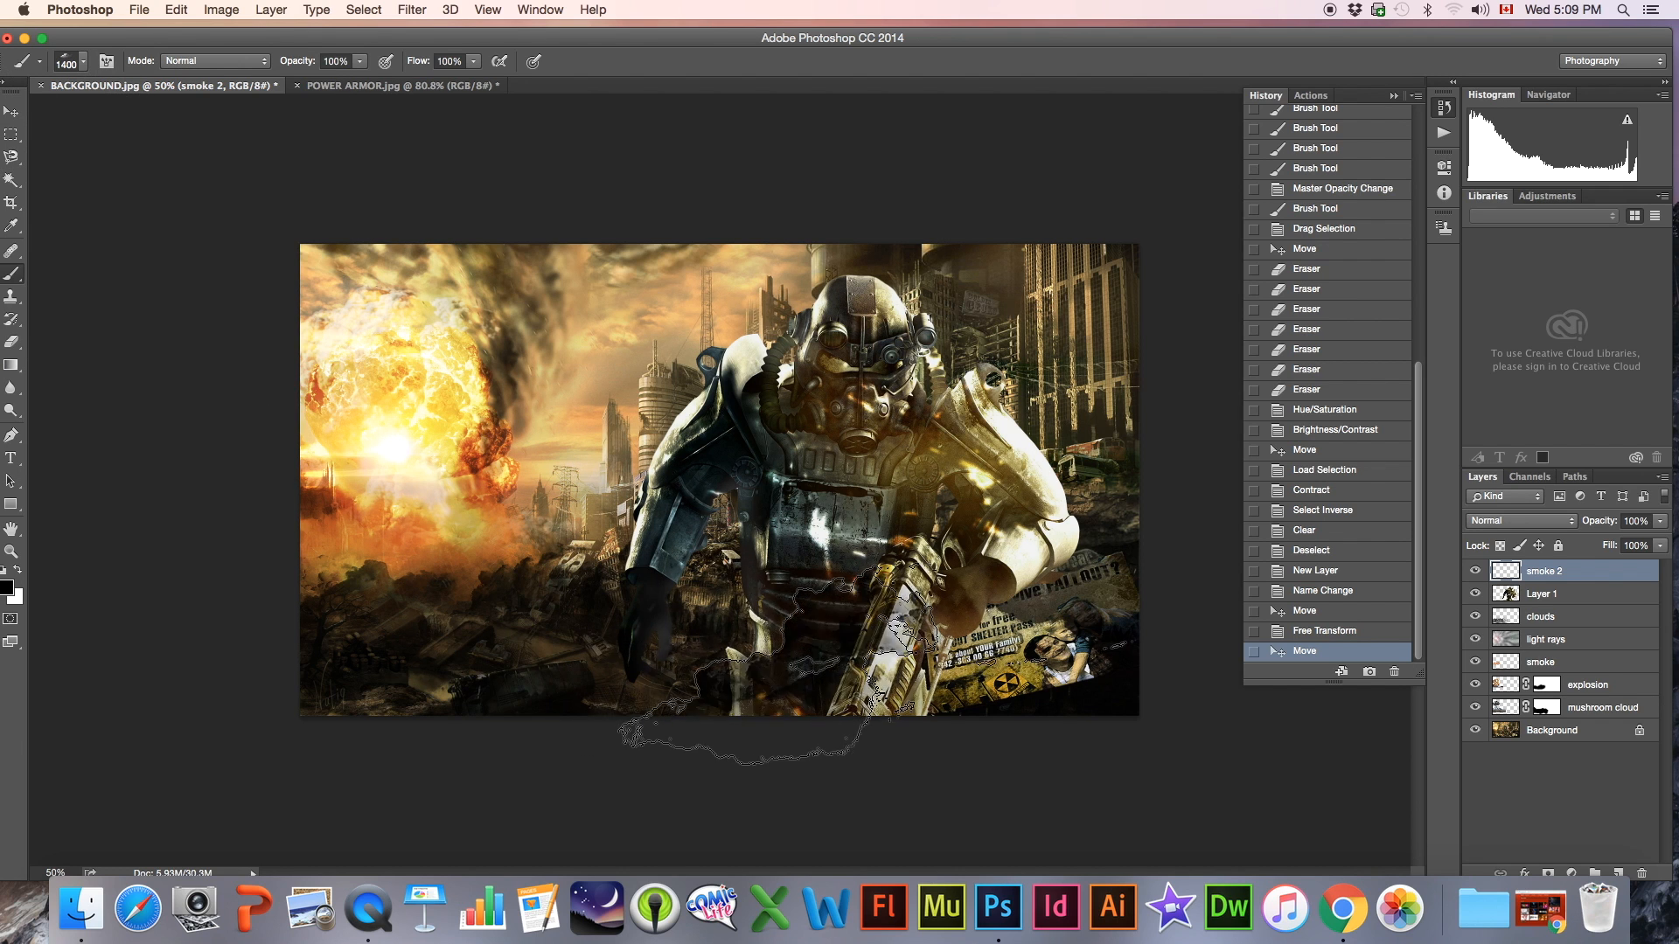
# Keep the brush colour black and stamp smoke twice over the lower-right poster with the 494 px smoke brush enlarged to 1300 px
pyautogui.click(7, 589)
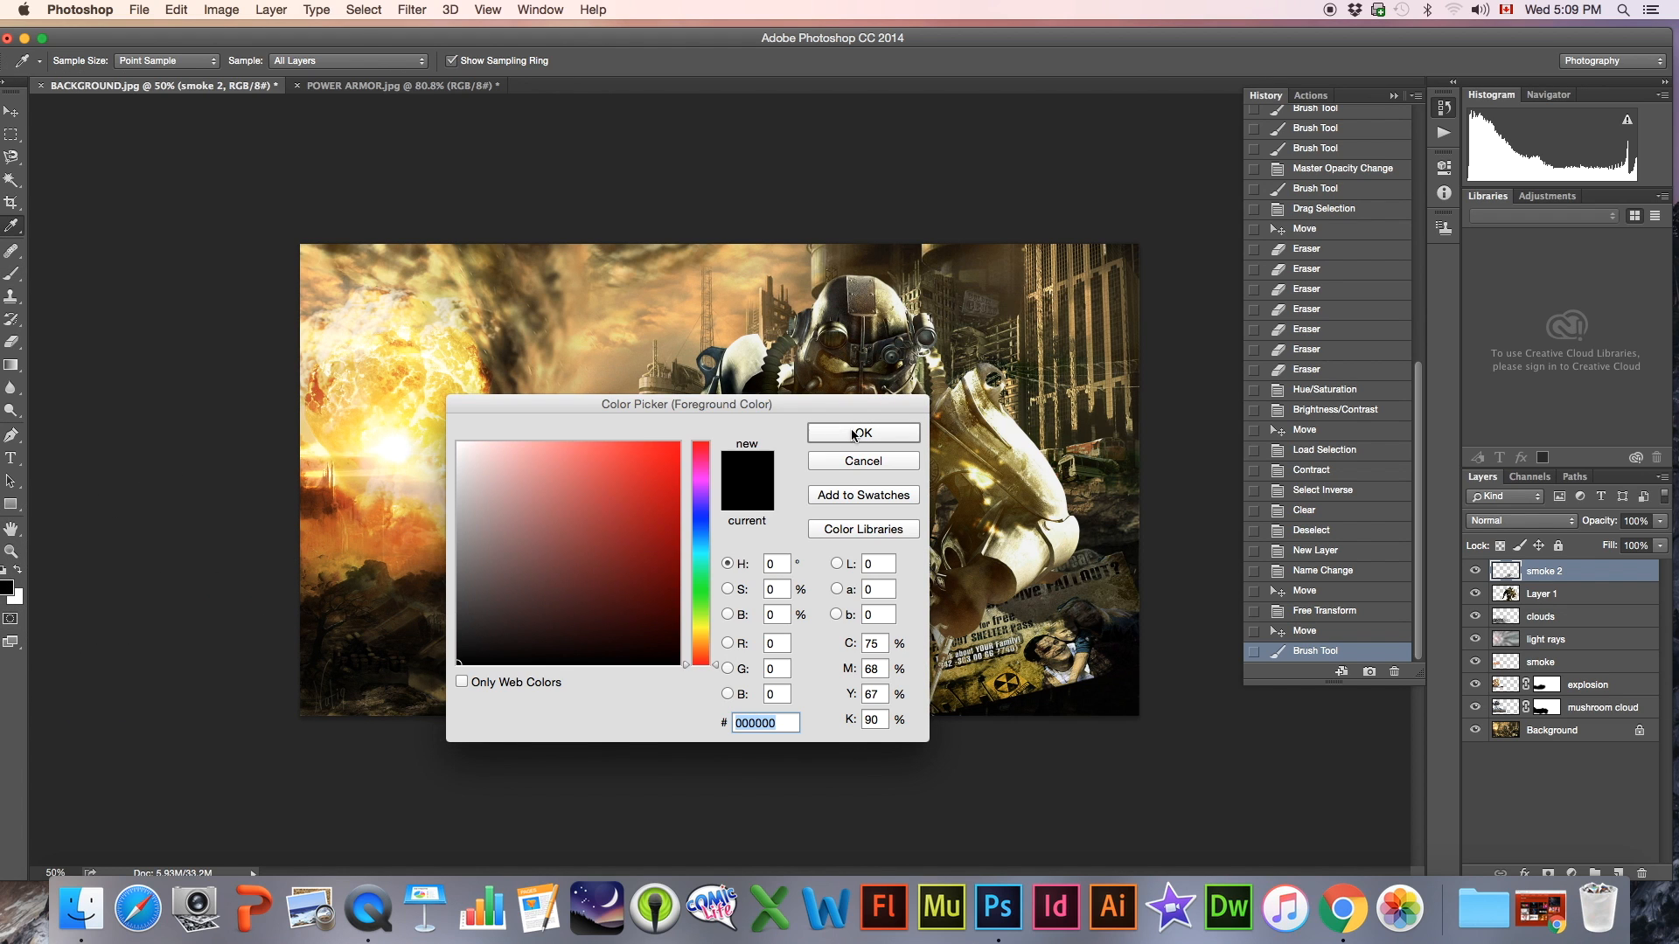
pyautogui.click(855, 434)
pyautogui.click(72, 61)
pyautogui.click(200, 416)
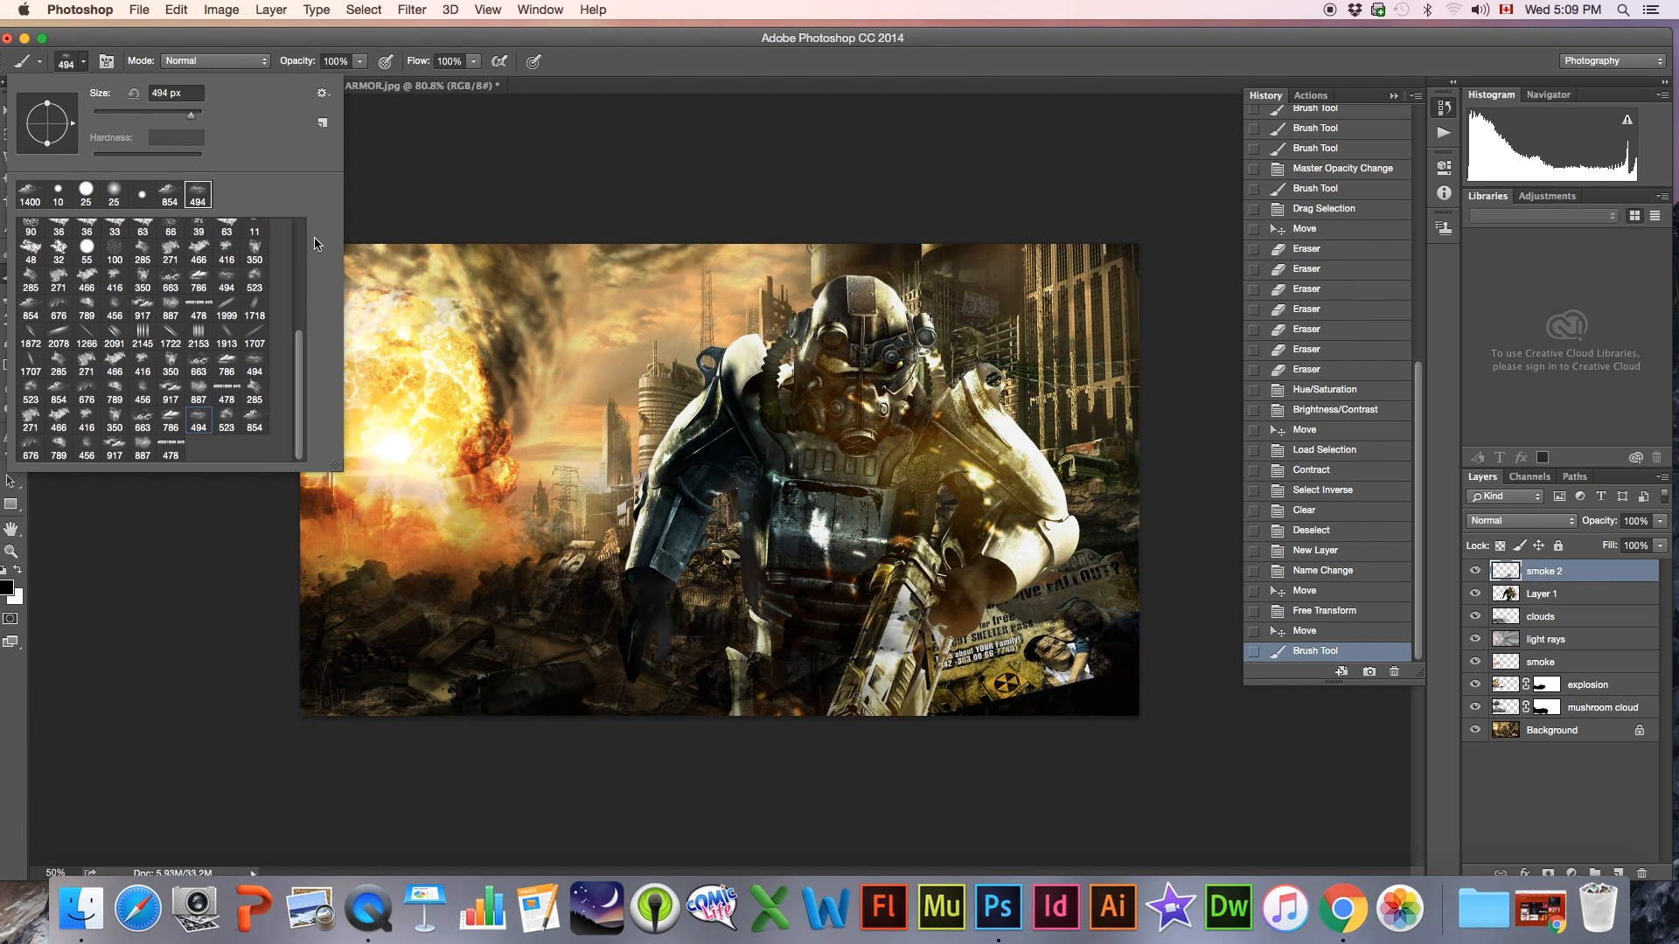
pyautogui.click(73, 66)
pyautogui.press(']')
pyautogui.press(']')
pyautogui.press(']')
pyautogui.press(']')
pyautogui.press(']')
pyautogui.press(']')
pyautogui.press(']')
pyautogui.press(']')
pyautogui.press(']')
pyautogui.click(1000, 691)
pyautogui.click(1008, 662)
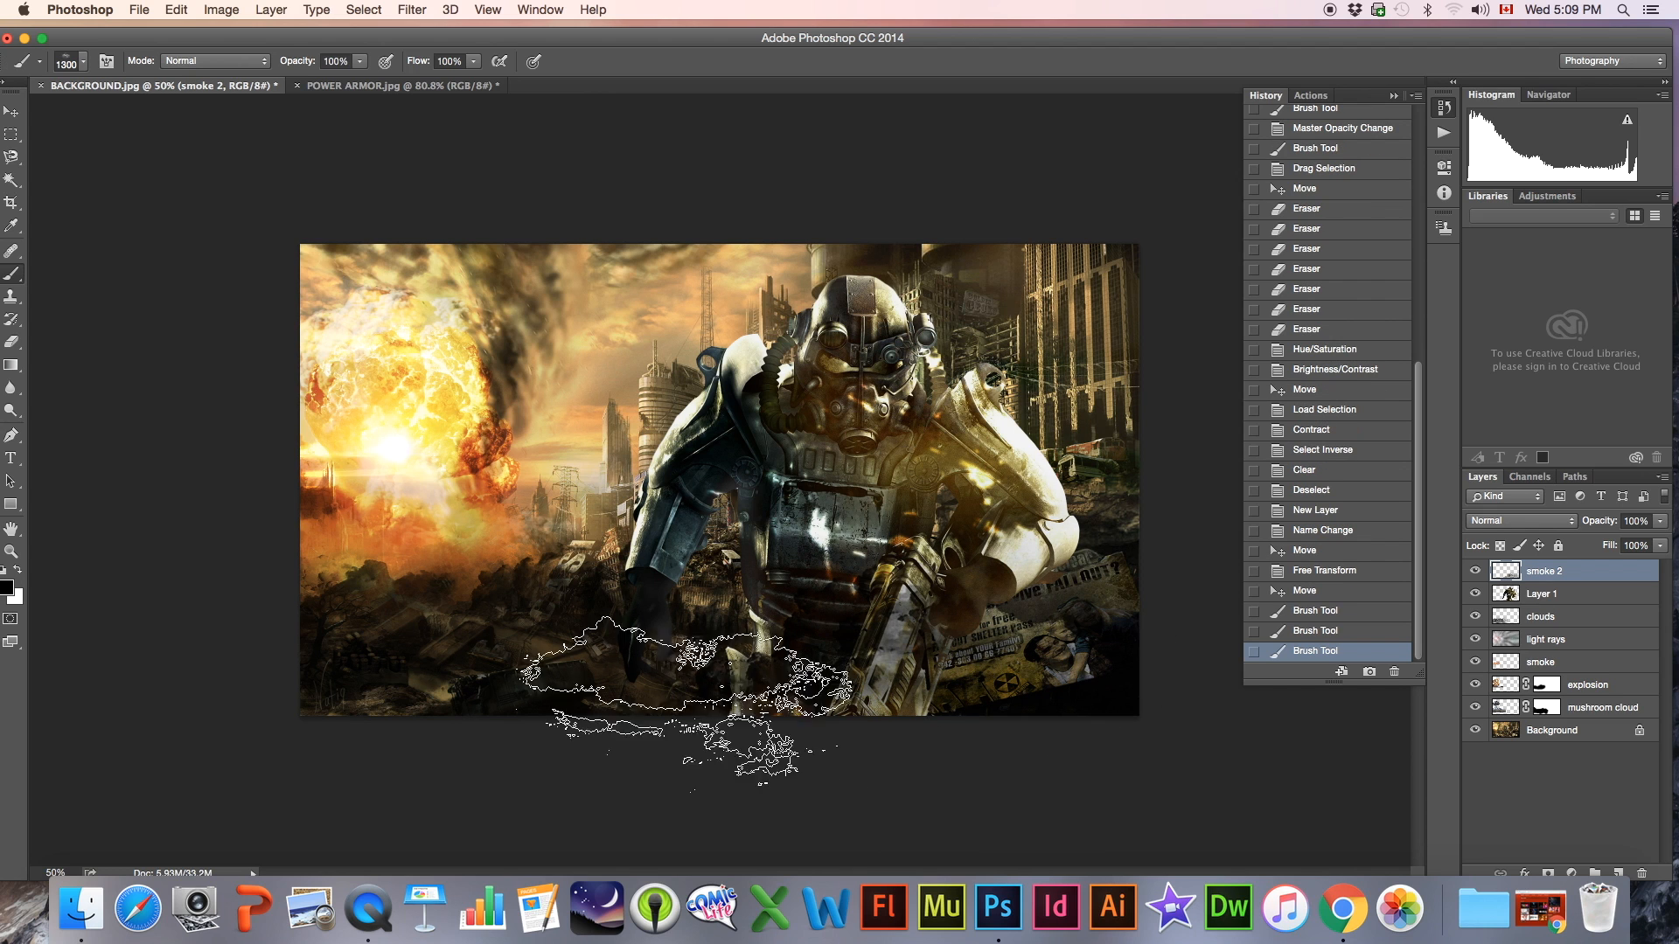
# Stamp smoke below the figure's left hand and across its legs with the 663 px smoke brush enlarged to 1000 px
pyautogui.click(71, 67)
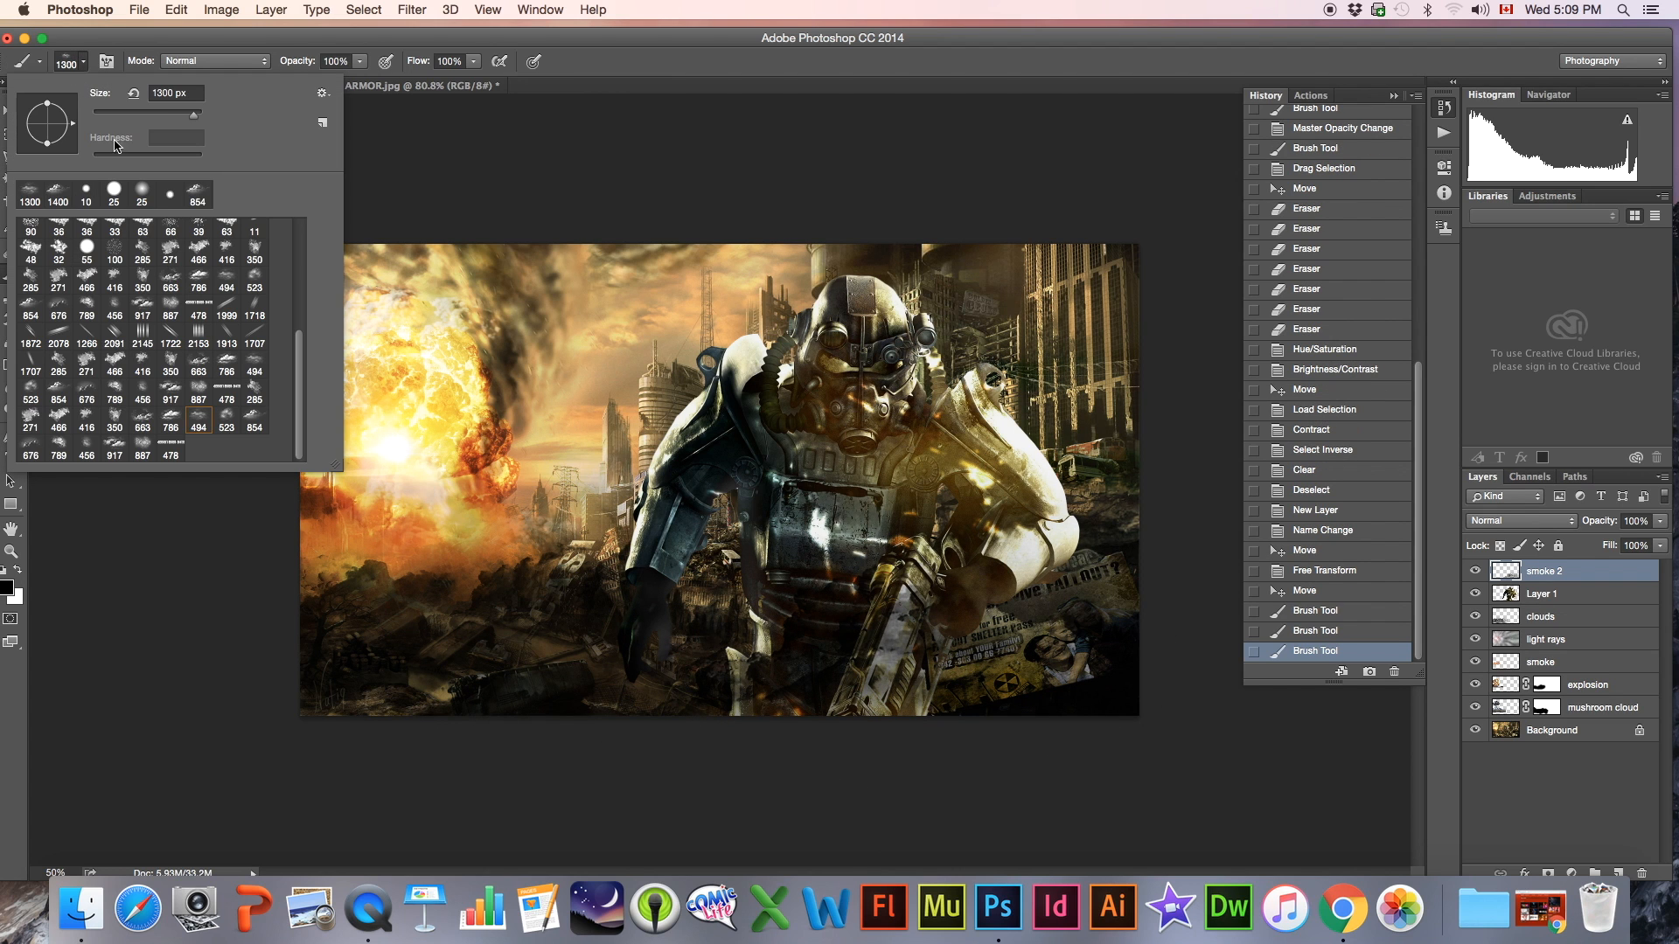
pyautogui.click(141, 425)
pyautogui.click(67, 69)
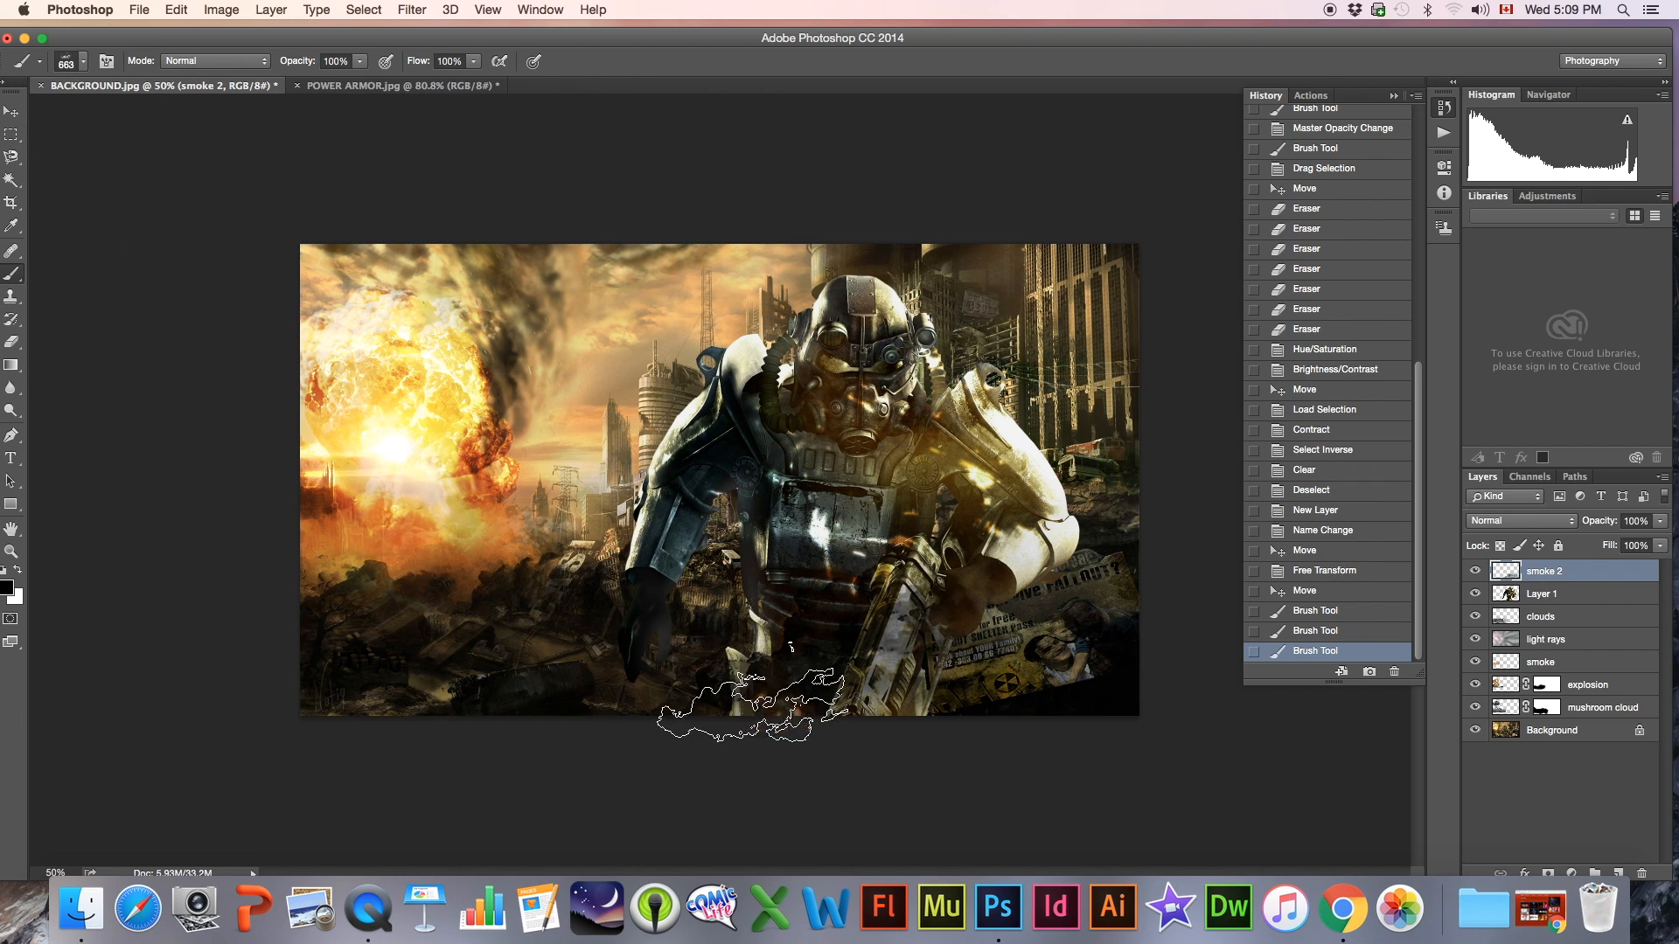
pyautogui.press(']')
pyautogui.press(']')
pyautogui.press(']')
pyautogui.press(']')
pyautogui.click(713, 656)
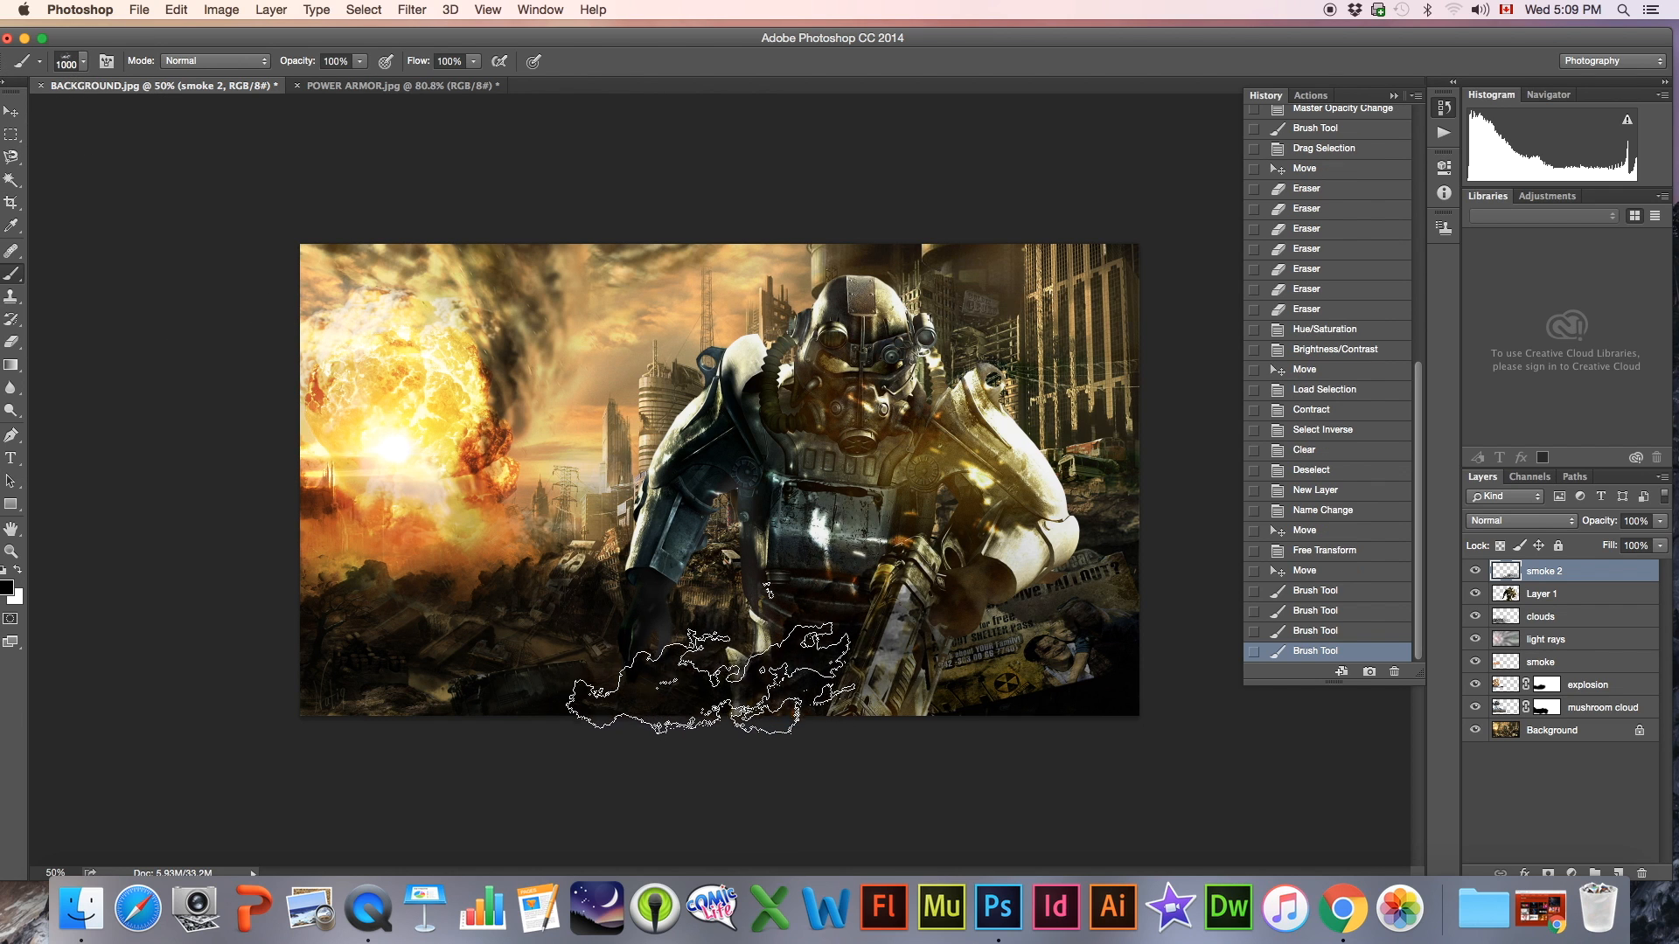
pyautogui.click(849, 696)
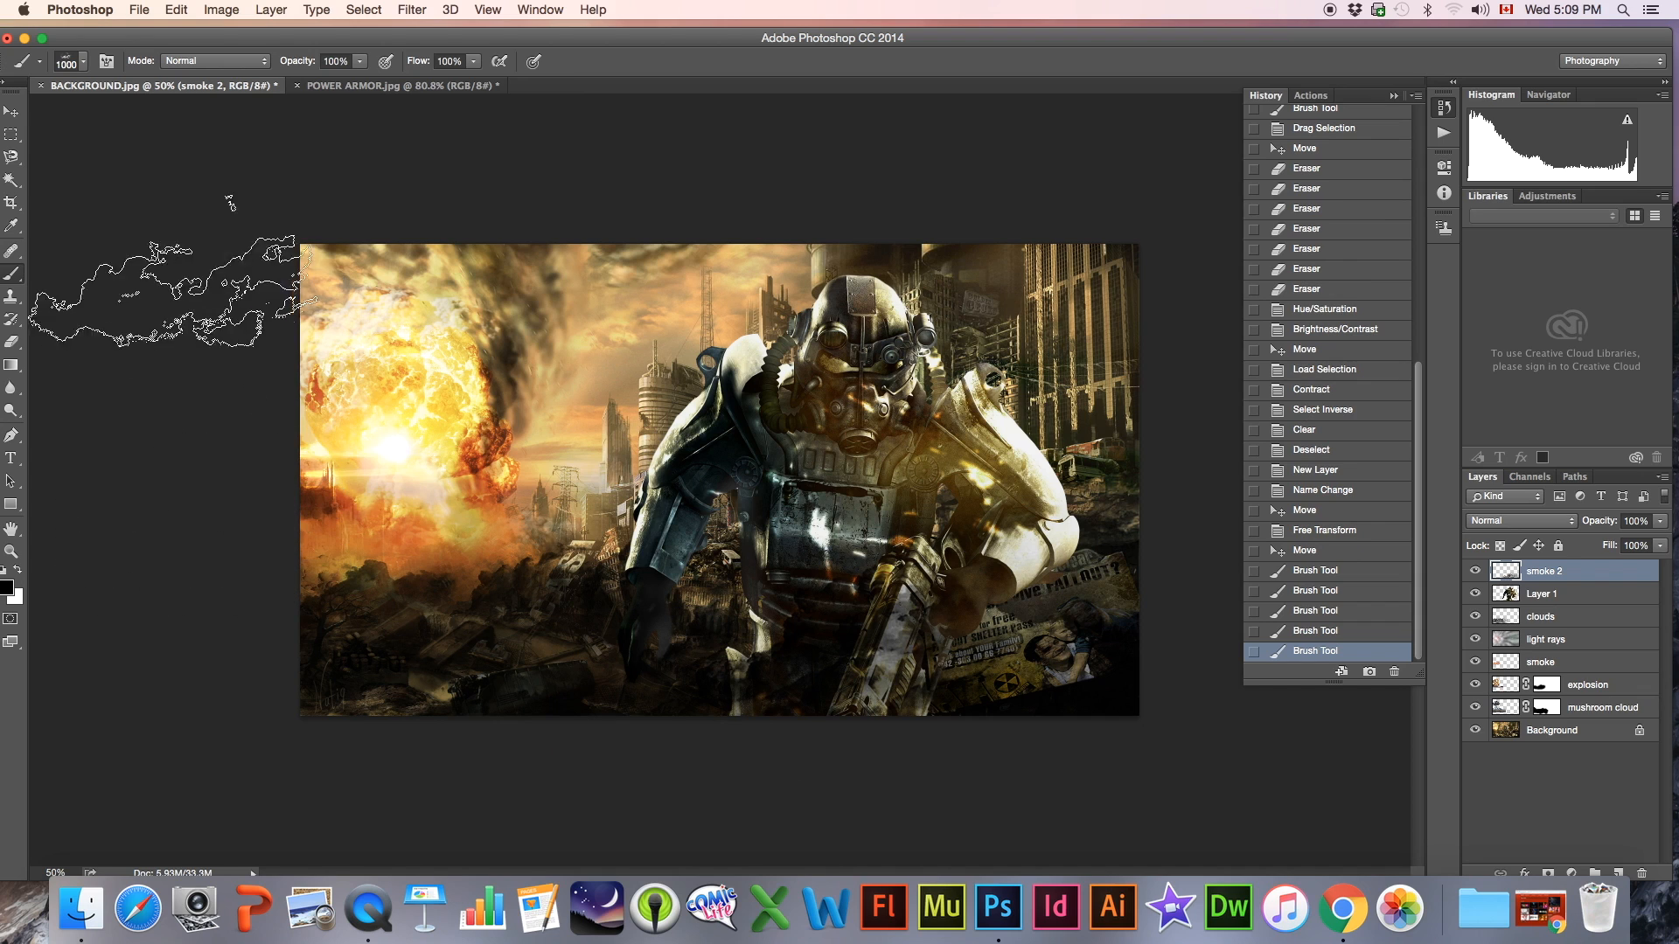
# Stamp black smoke over the poster, the figure's base and the rubble beside it with the 789 px smoke brush
pyautogui.click(65, 61)
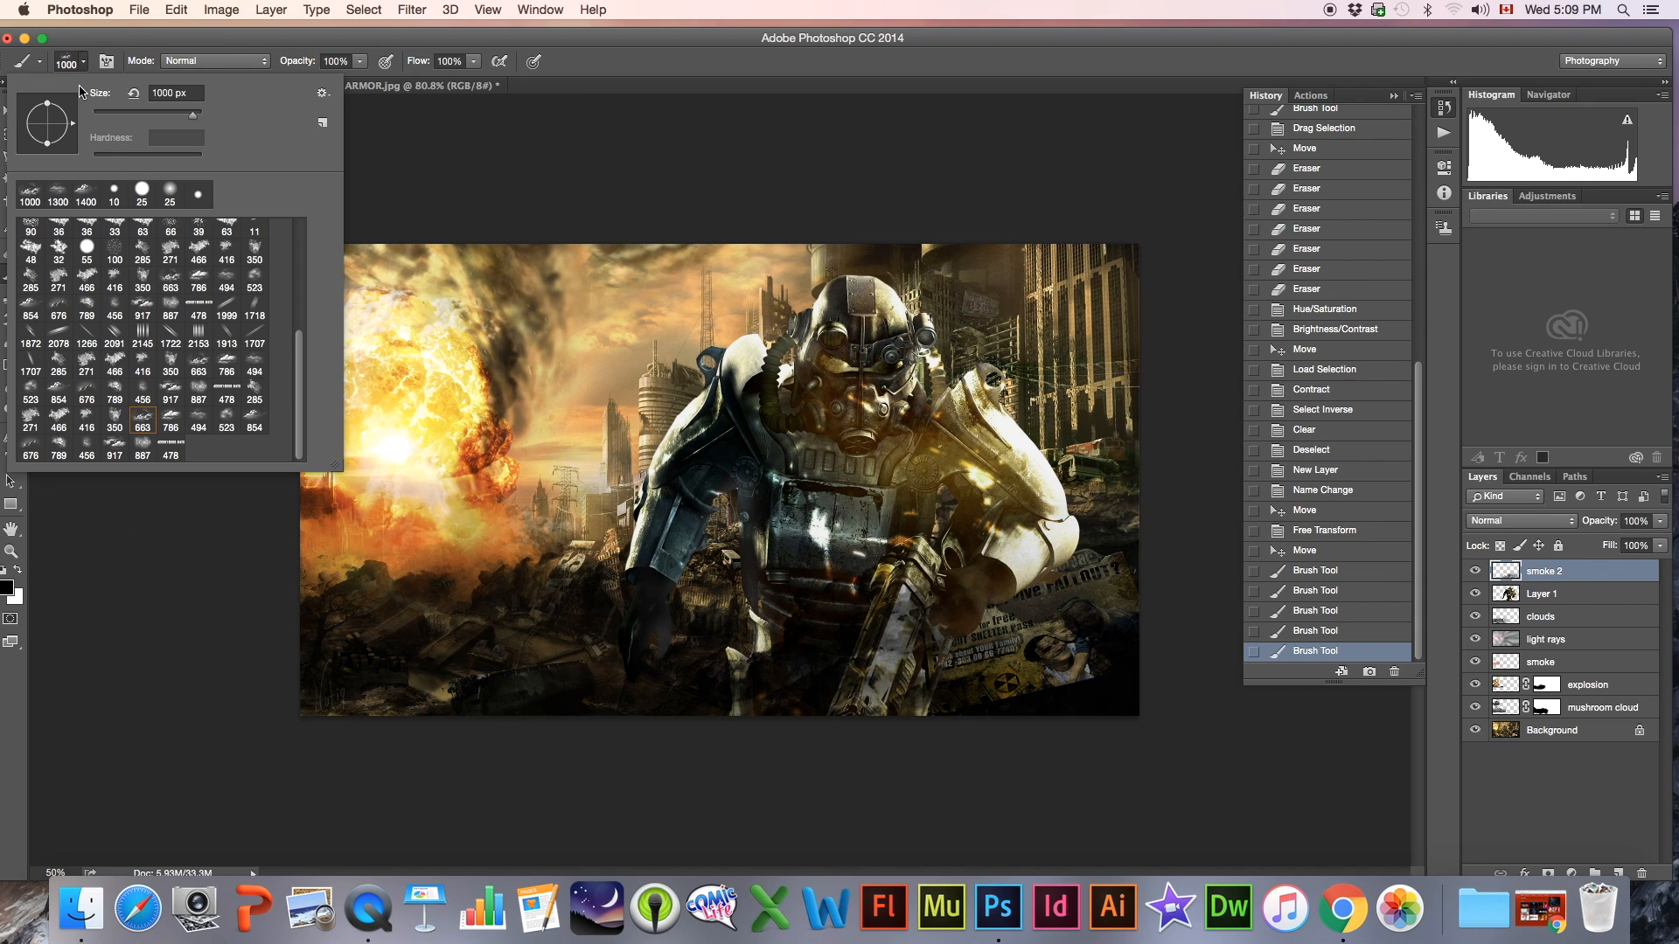
pyautogui.click(58, 450)
pyautogui.click(57, 62)
pyautogui.click(1058, 688)
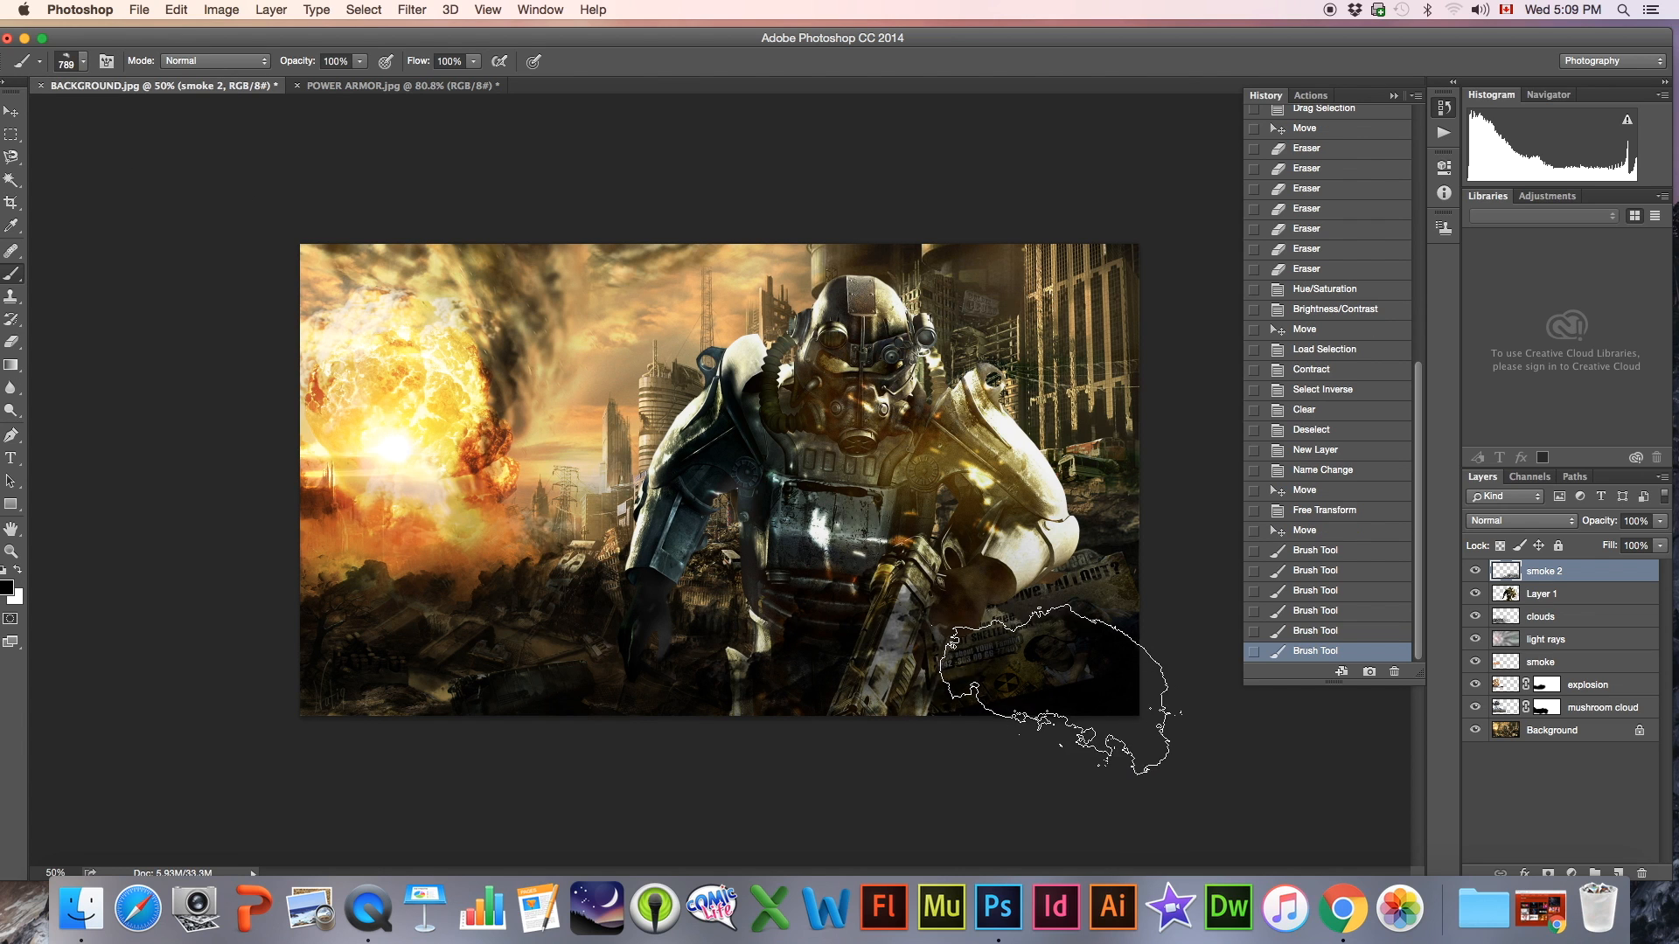
pyautogui.click(827, 703)
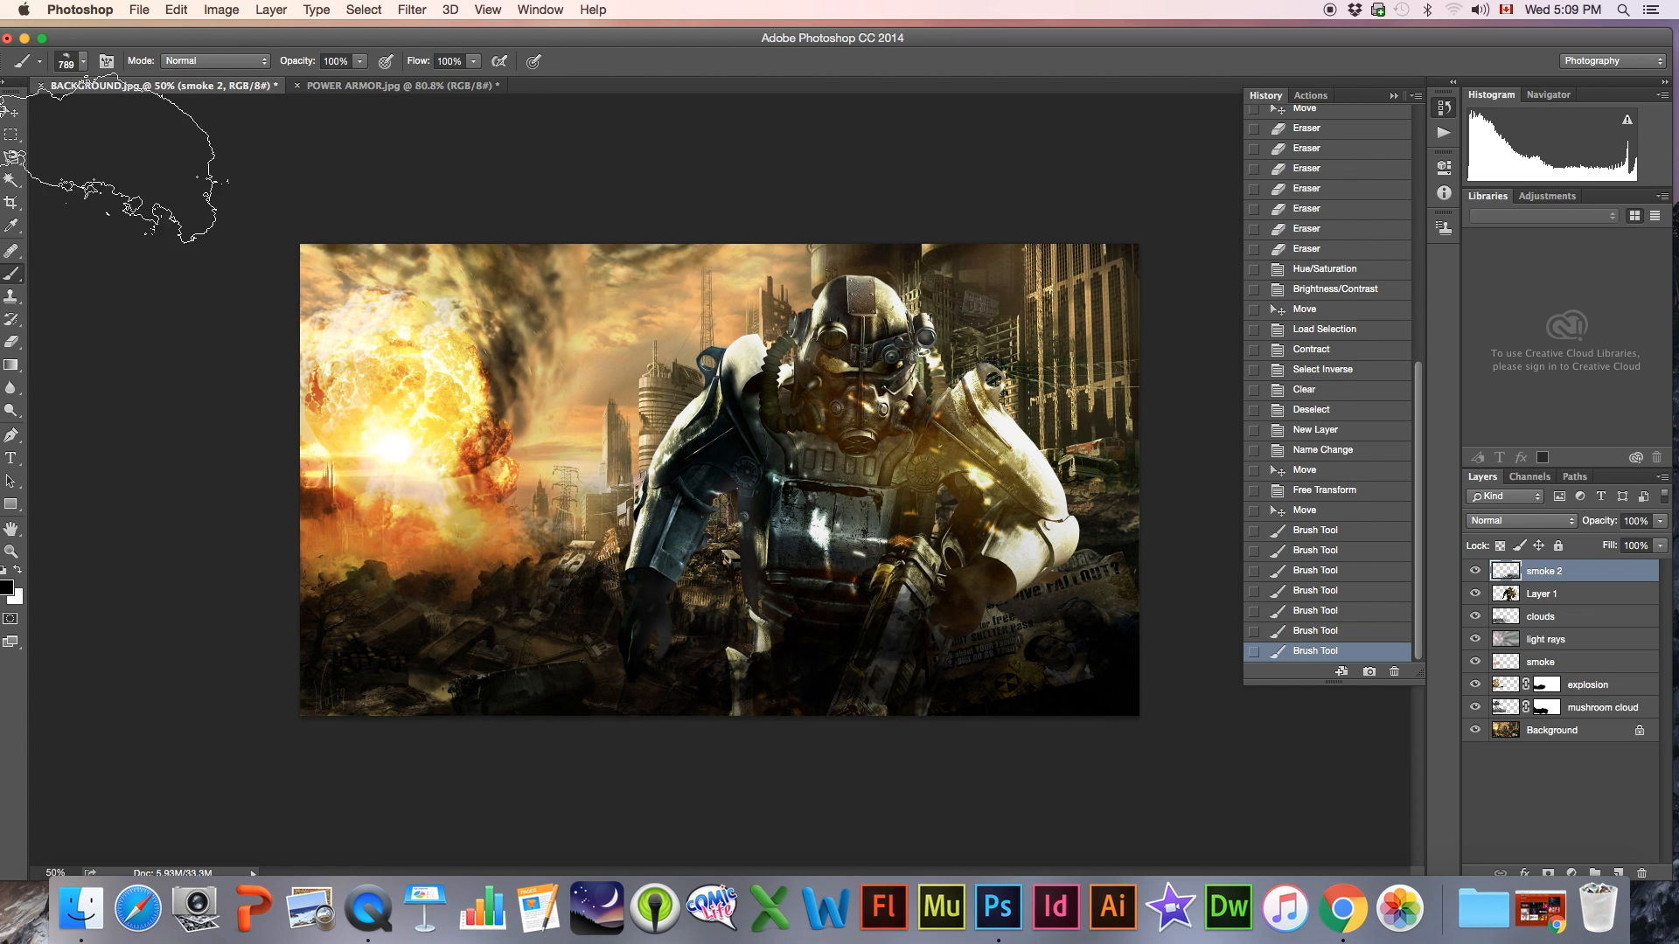
pyautogui.click(581, 566)
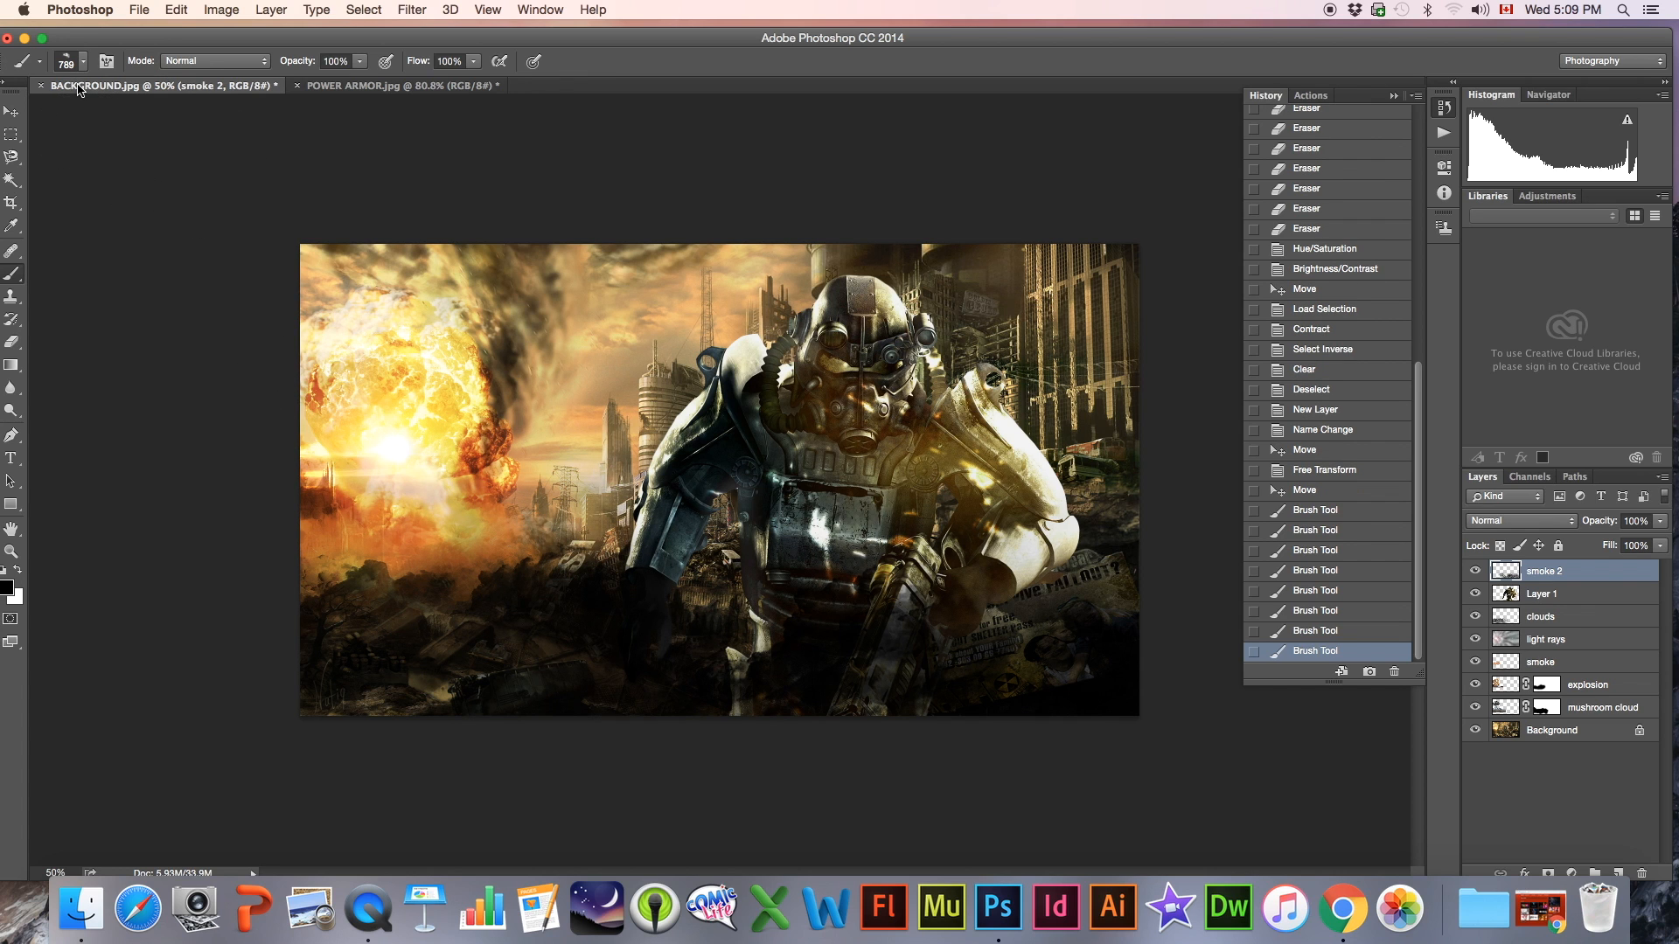
pyautogui.click(622, 691)
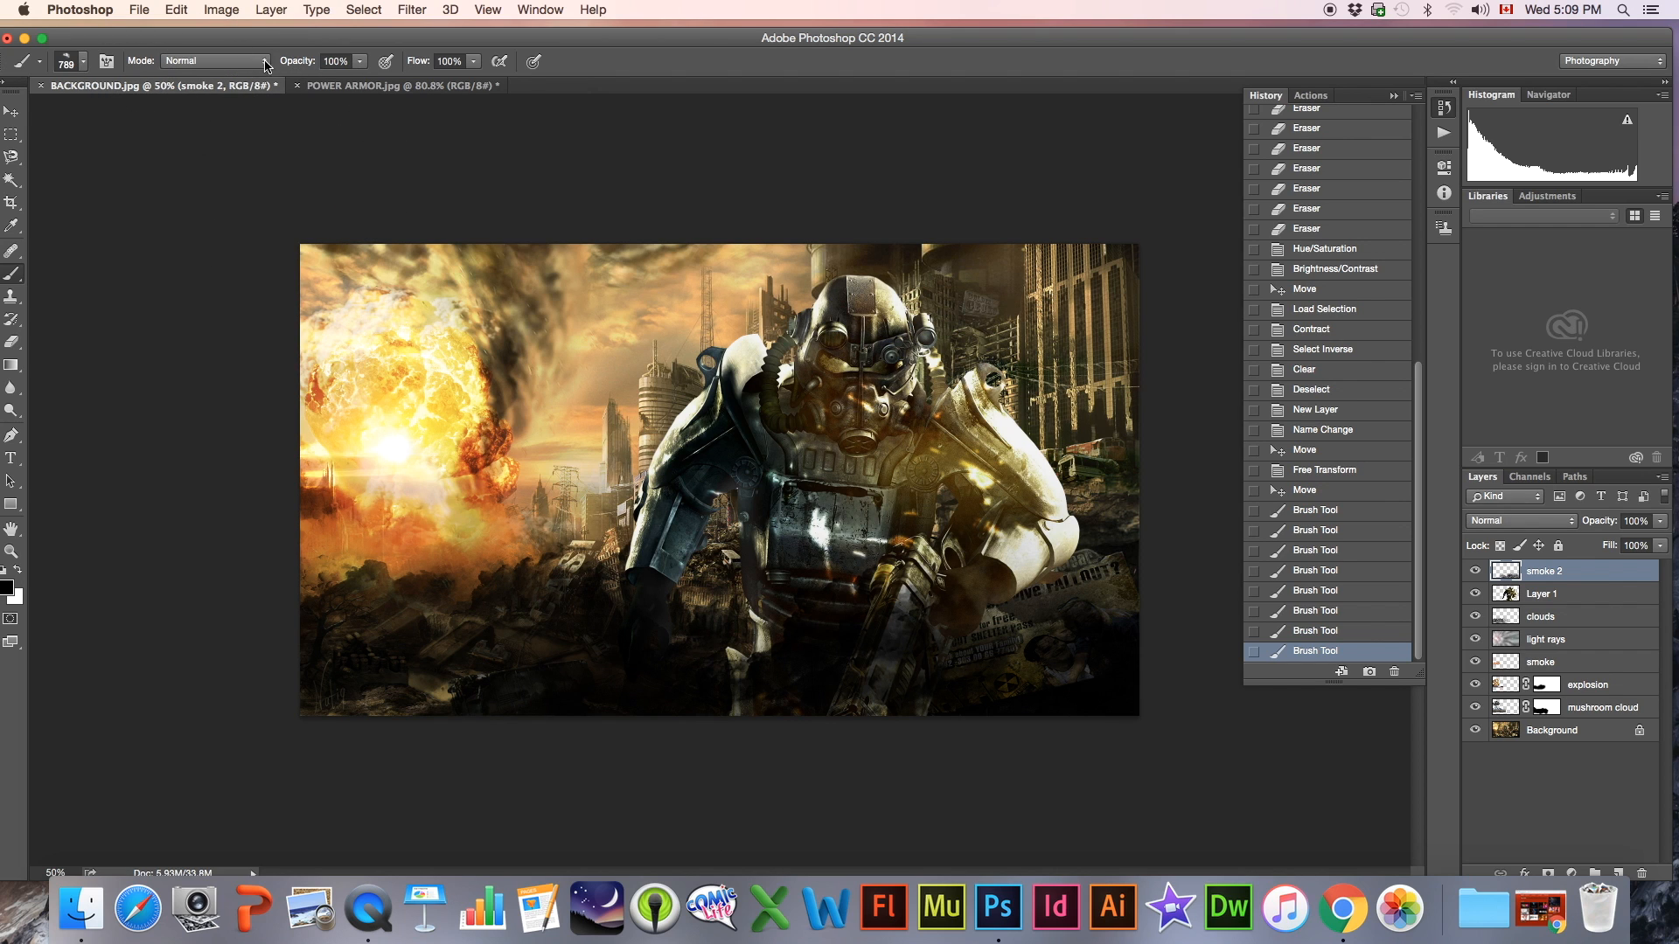
# Stamp smoke at the figure's base with the 494 px brush, enlarge the brush to 1200 px and briefly view the smoke 2 layer alone
pyautogui.click(67, 63)
pyautogui.click(198, 420)
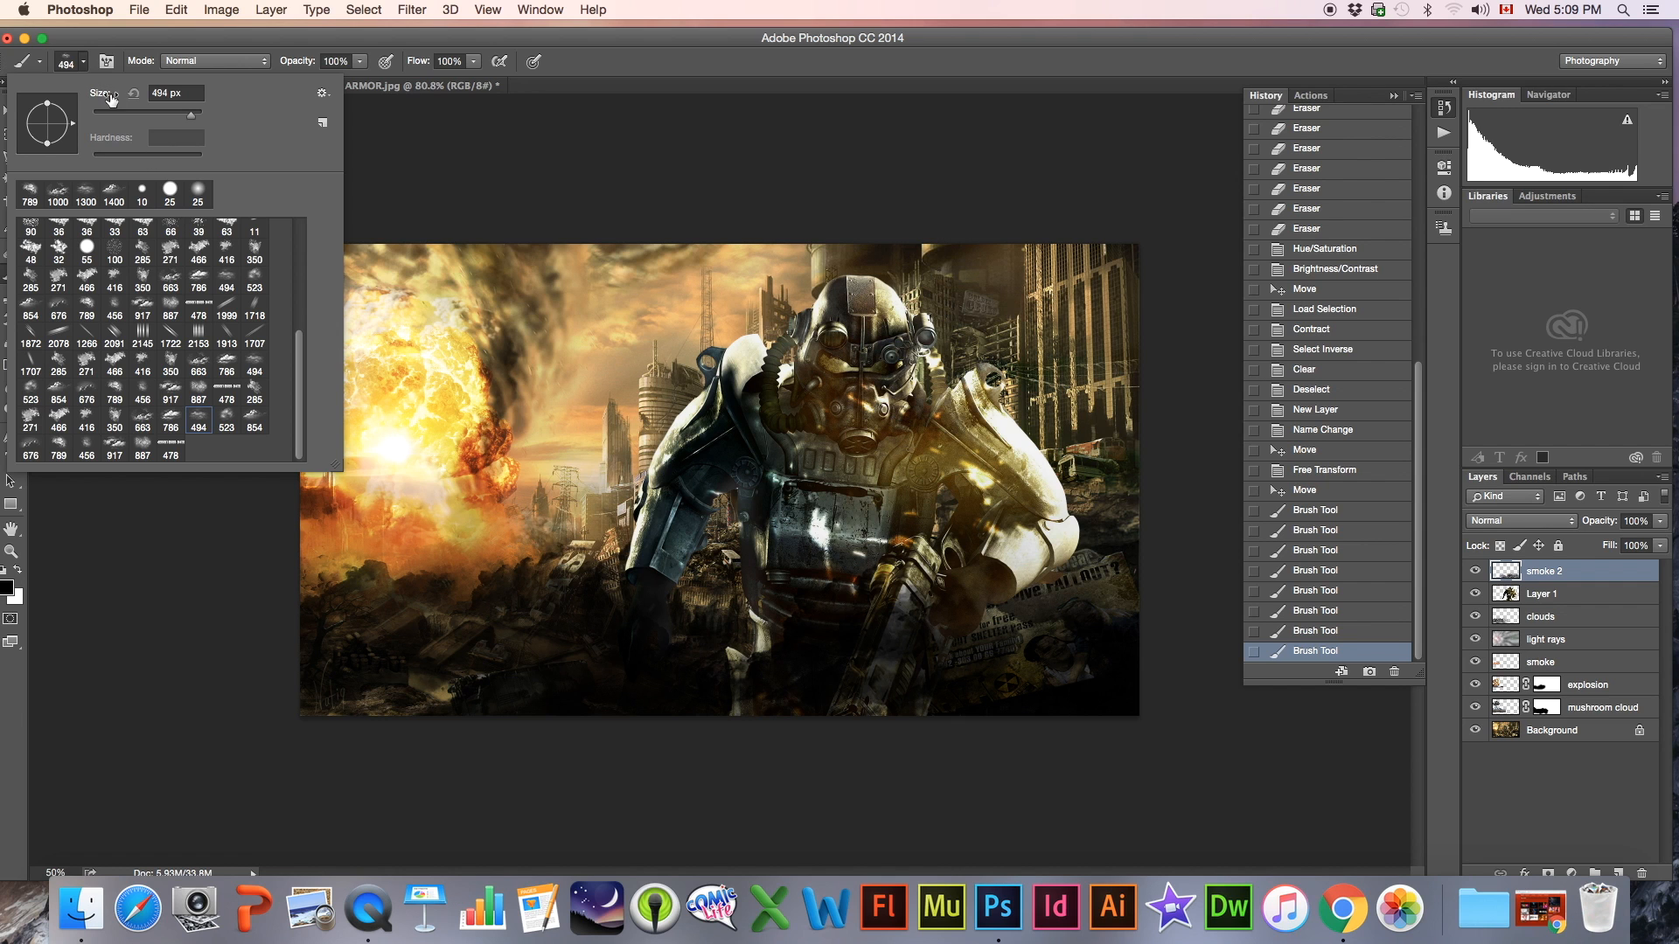
pyautogui.click(68, 63)
pyautogui.press(']')
pyautogui.press(']')
pyautogui.press(']')
pyautogui.press(']')
pyautogui.press(']')
pyautogui.press(']')
pyautogui.click(774, 699)
pyautogui.press(']')
pyautogui.press(']')
pyautogui.moveTo(1475, 594); pyautogui.dragTo(1479, 731)
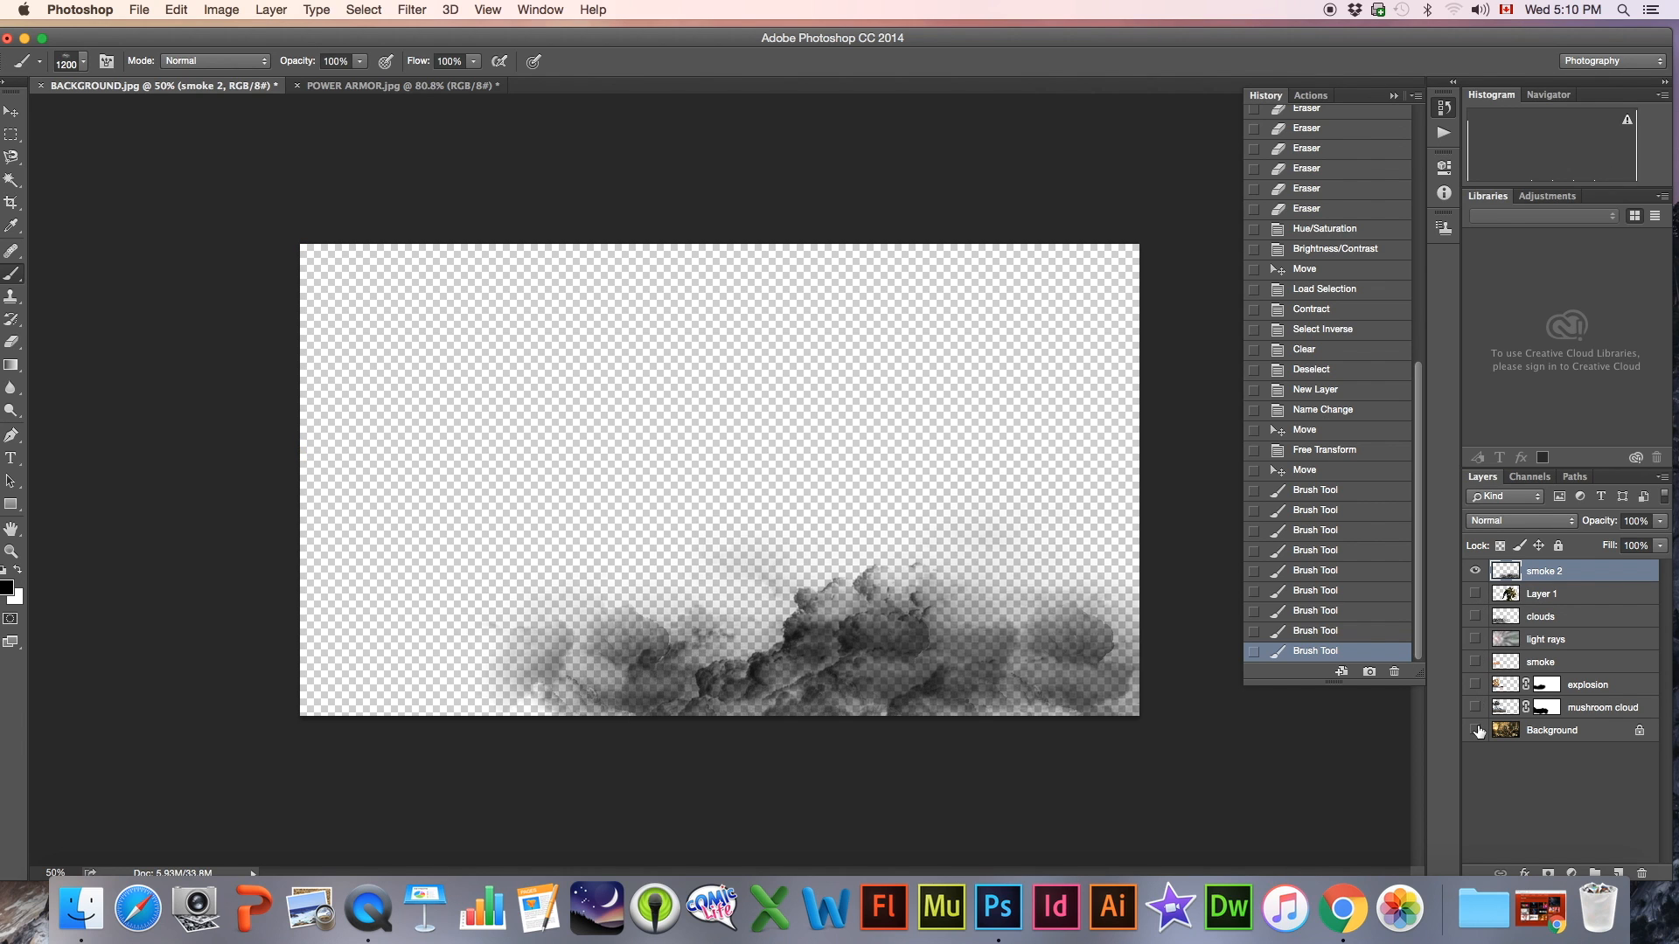
pyautogui.moveTo(1475, 734); pyautogui.dragTo(1473, 593)
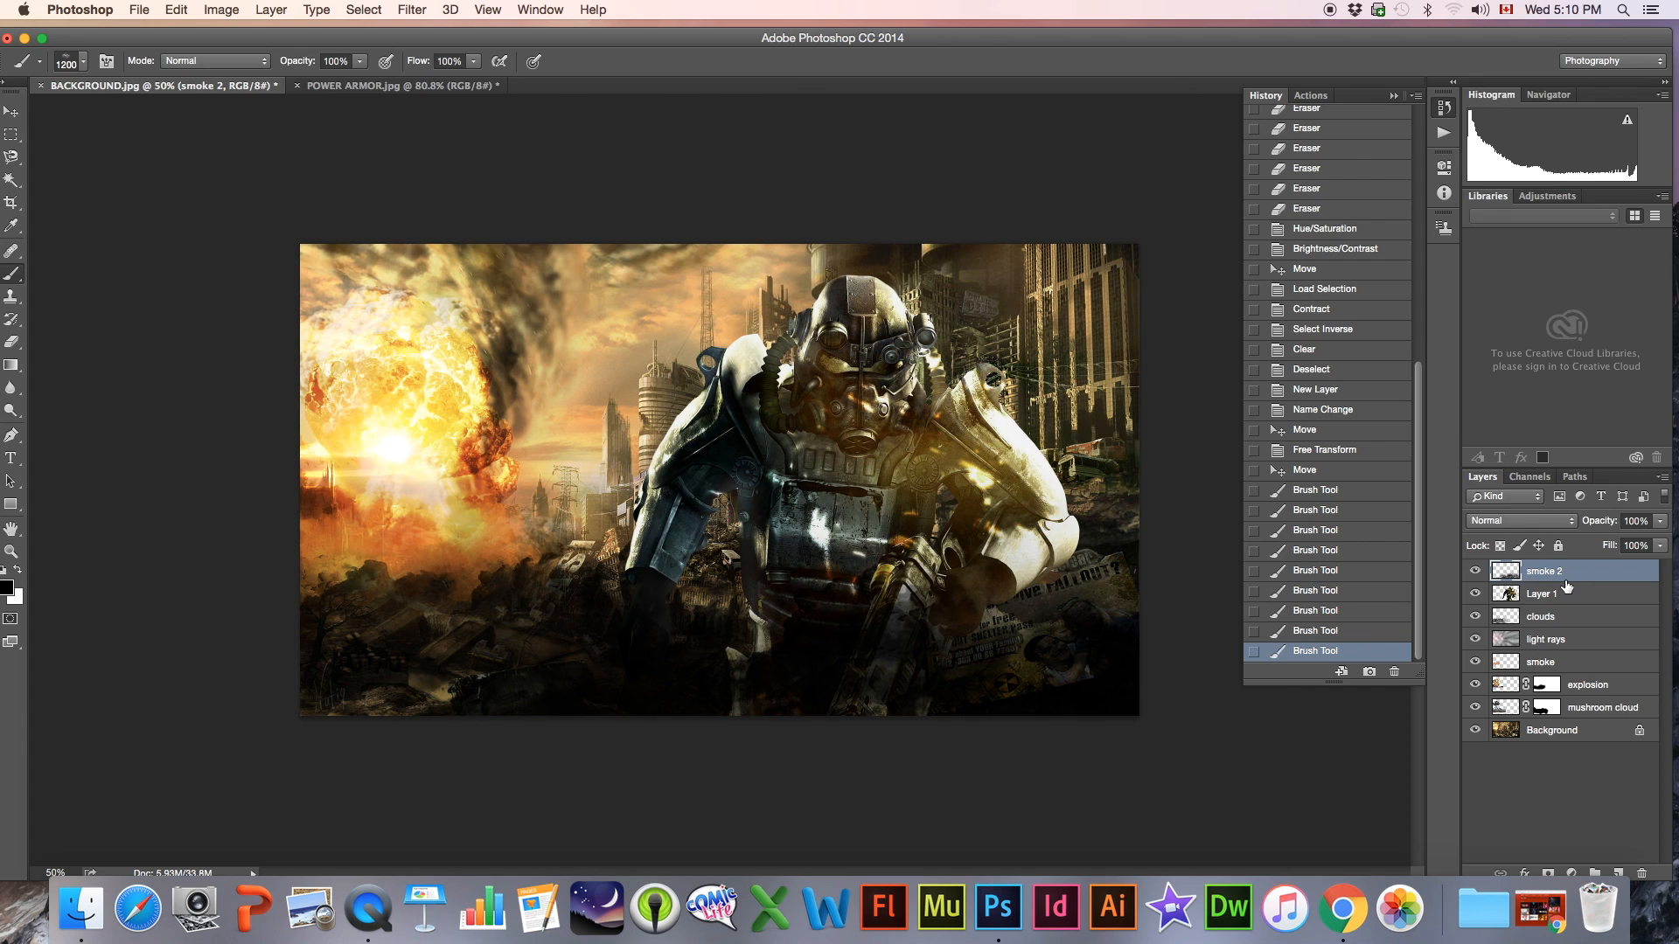
# Lower the opacity of the smoke 2 layer to 80% and of the clouds layer to 78%
pyautogui.click(1659, 522)
pyautogui.moveTo(1650, 543)
pyautogui.mouseDown()
pyautogui.moveTo(1616, 543)
pyautogui.moveTo(1655, 540)
pyautogui.mouseUp()
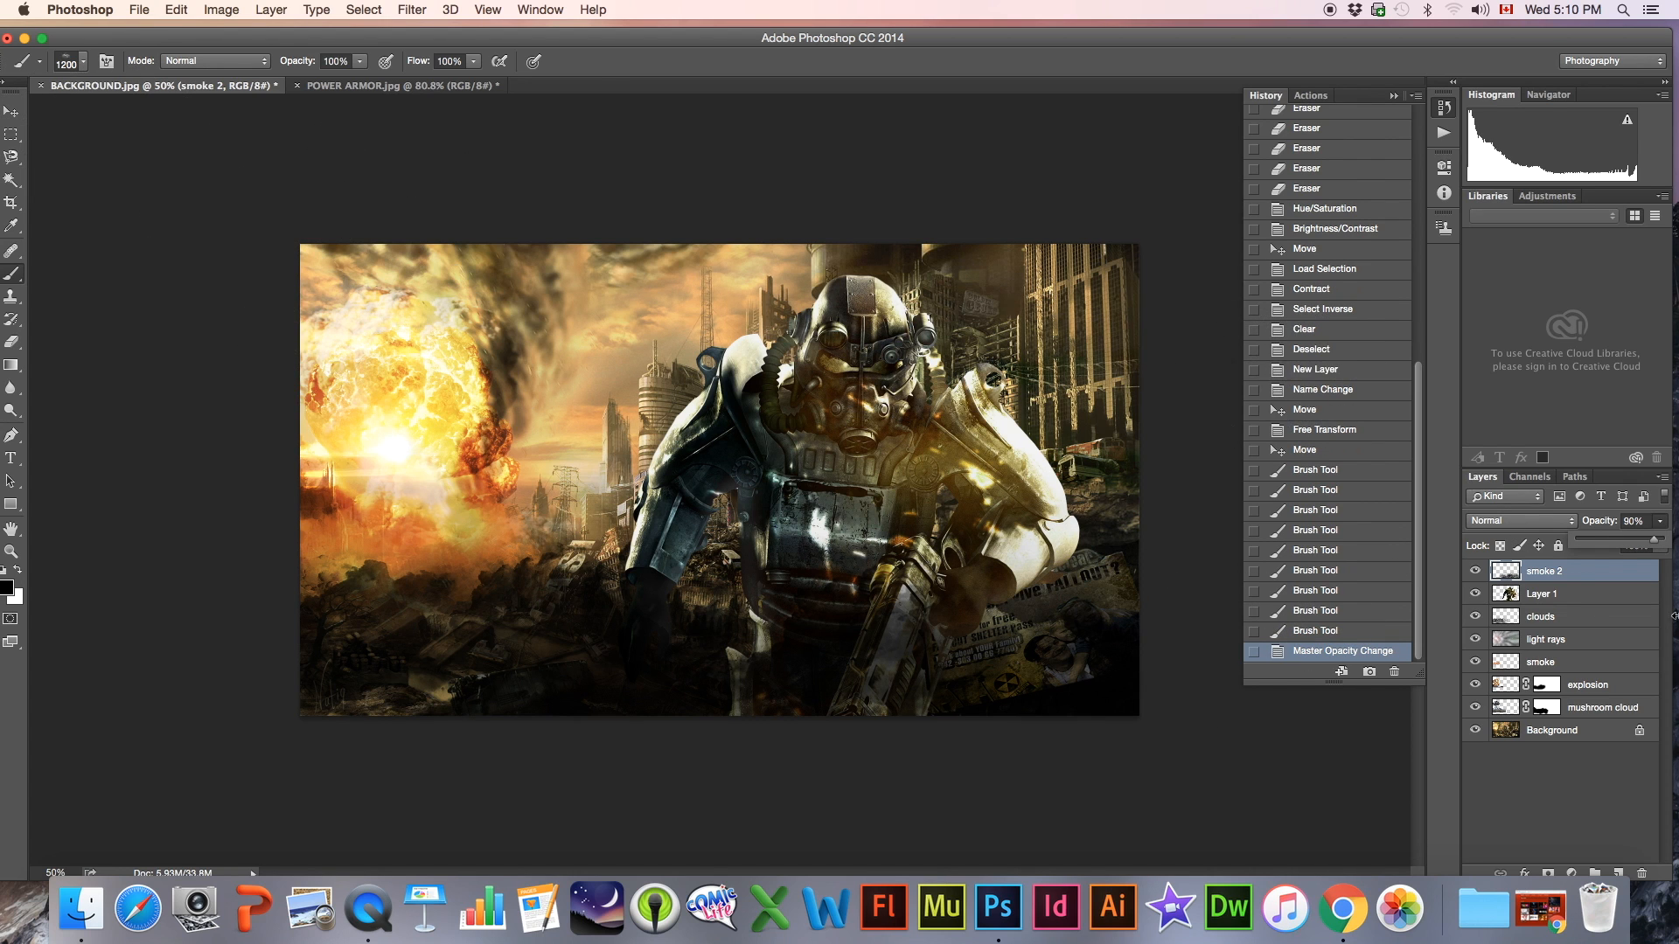
pyautogui.moveTo(1648, 546)
pyautogui.mouseDown()
pyautogui.moveTo(1632, 545)
pyautogui.moveTo(1647, 546)
pyautogui.mouseUp()
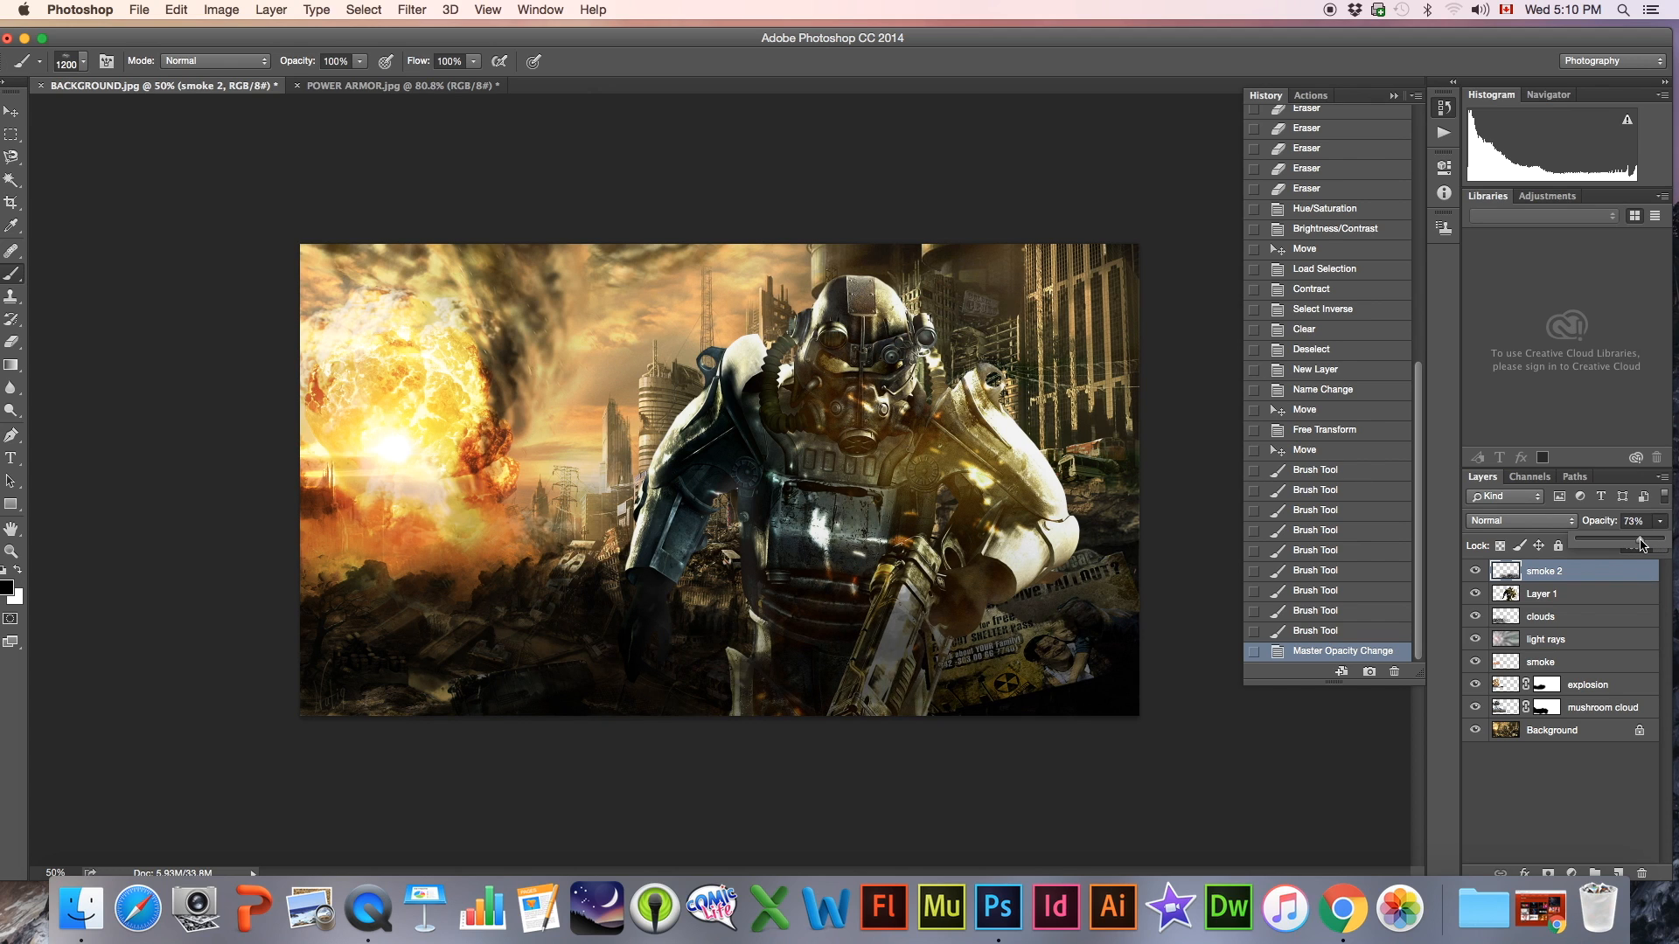
pyautogui.click(1557, 611)
pyautogui.click(1659, 522)
pyautogui.moveTo(1654, 539); pyautogui.dragTo(1644, 544)
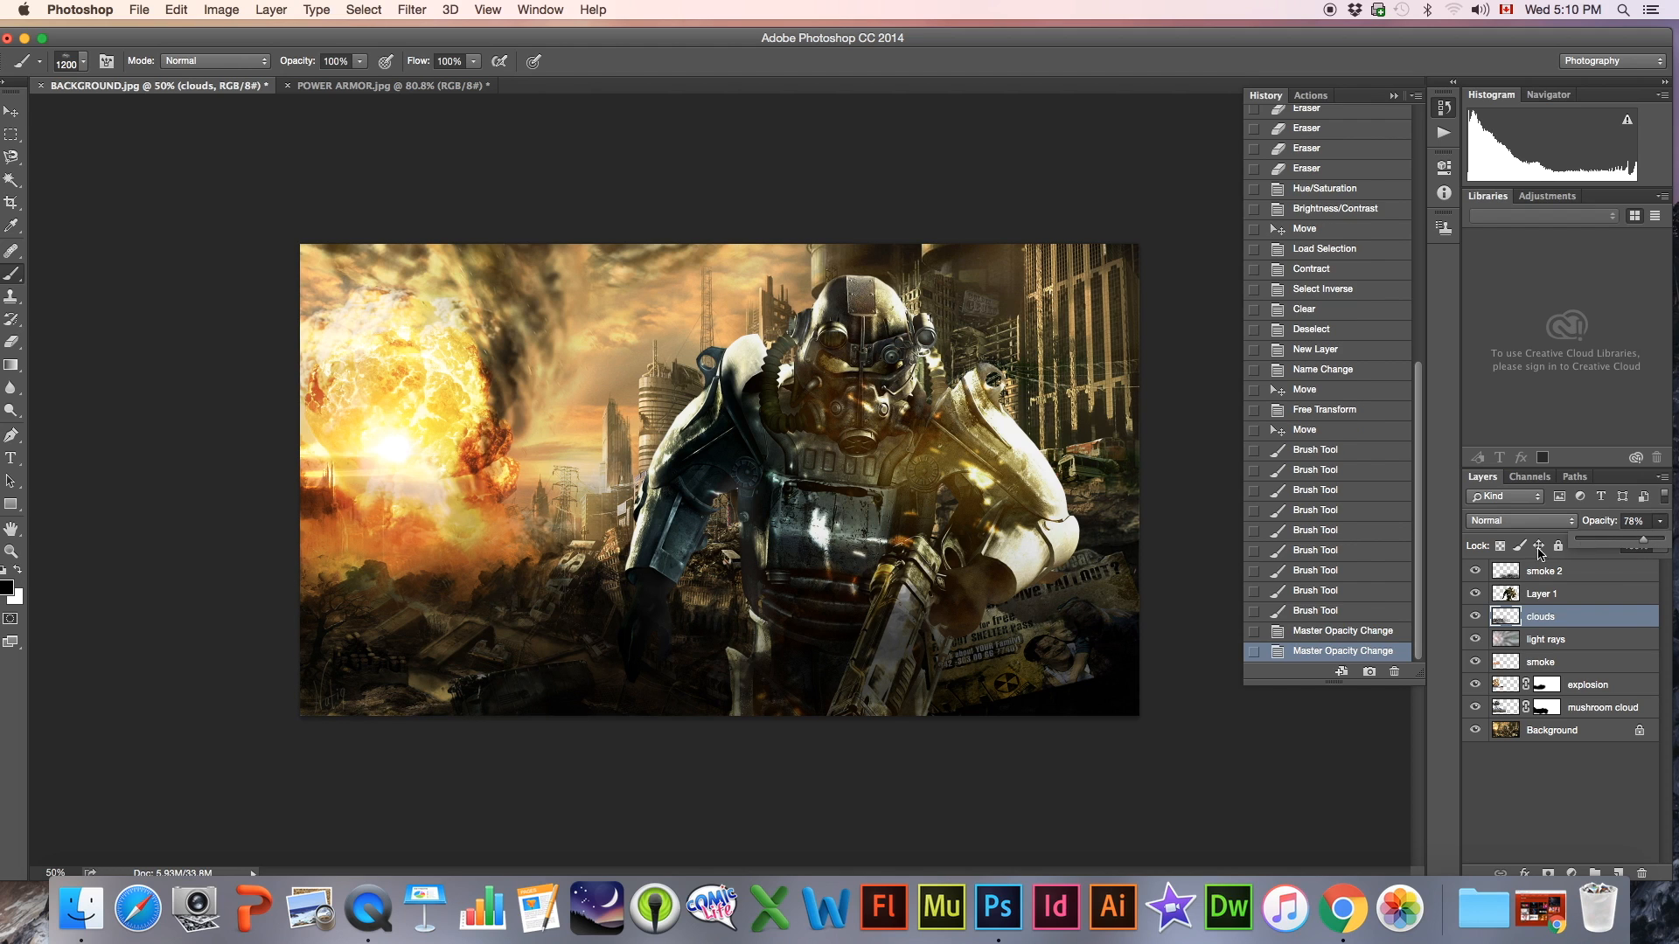
pyautogui.click(1539, 619)
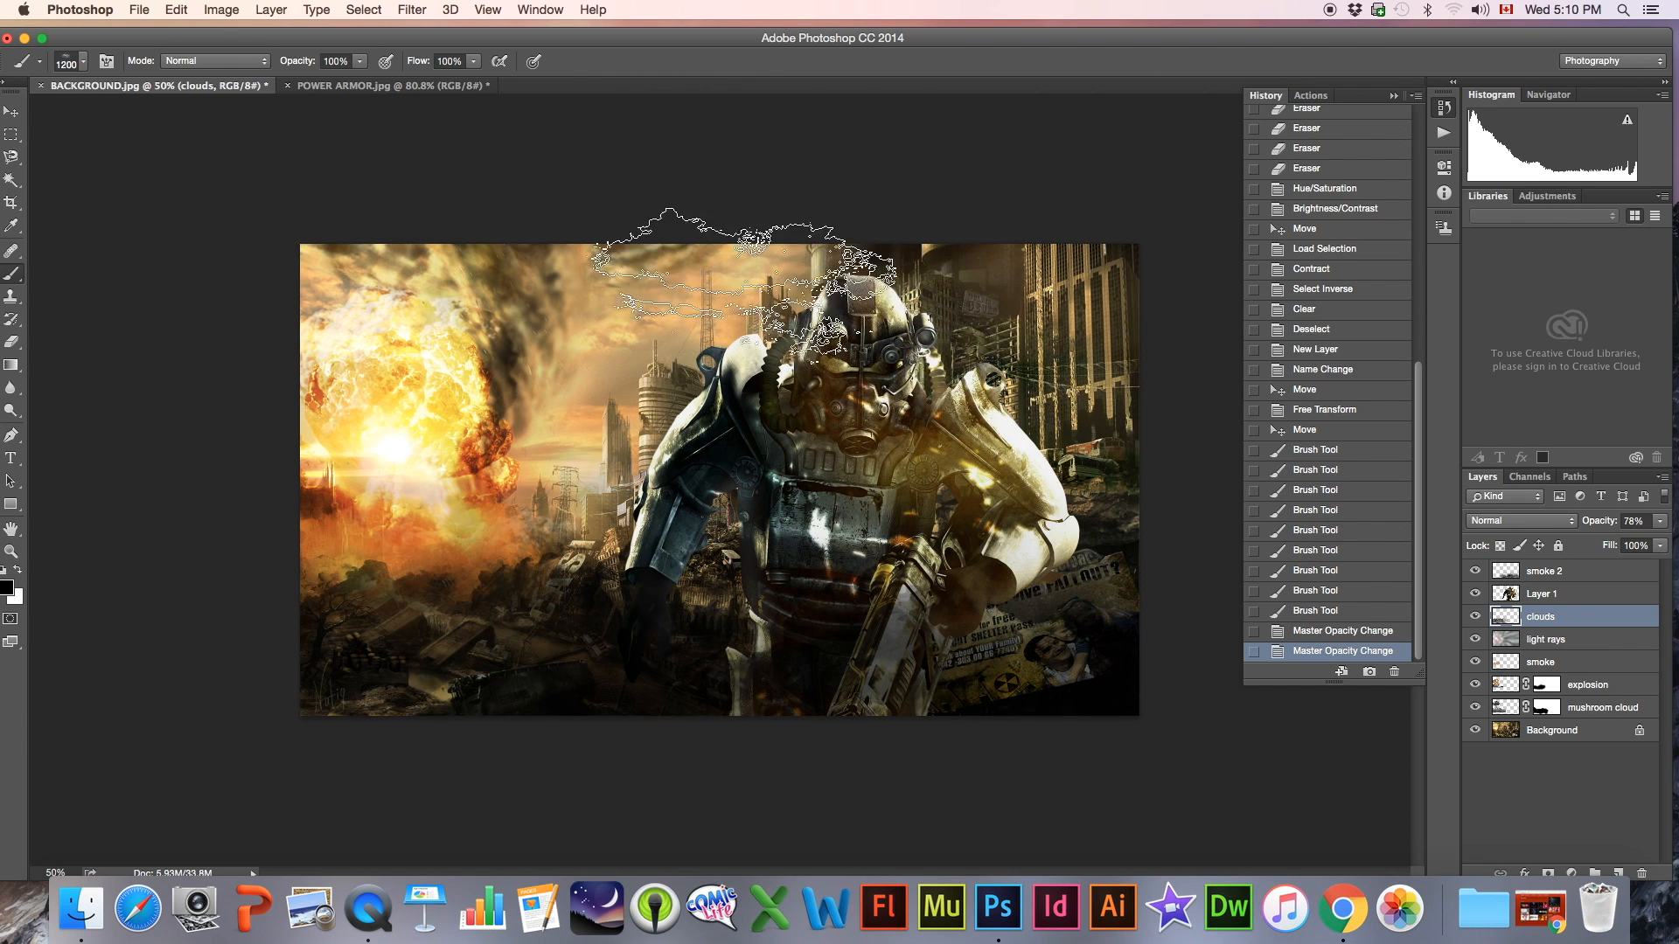
pyautogui.click(12, 113)
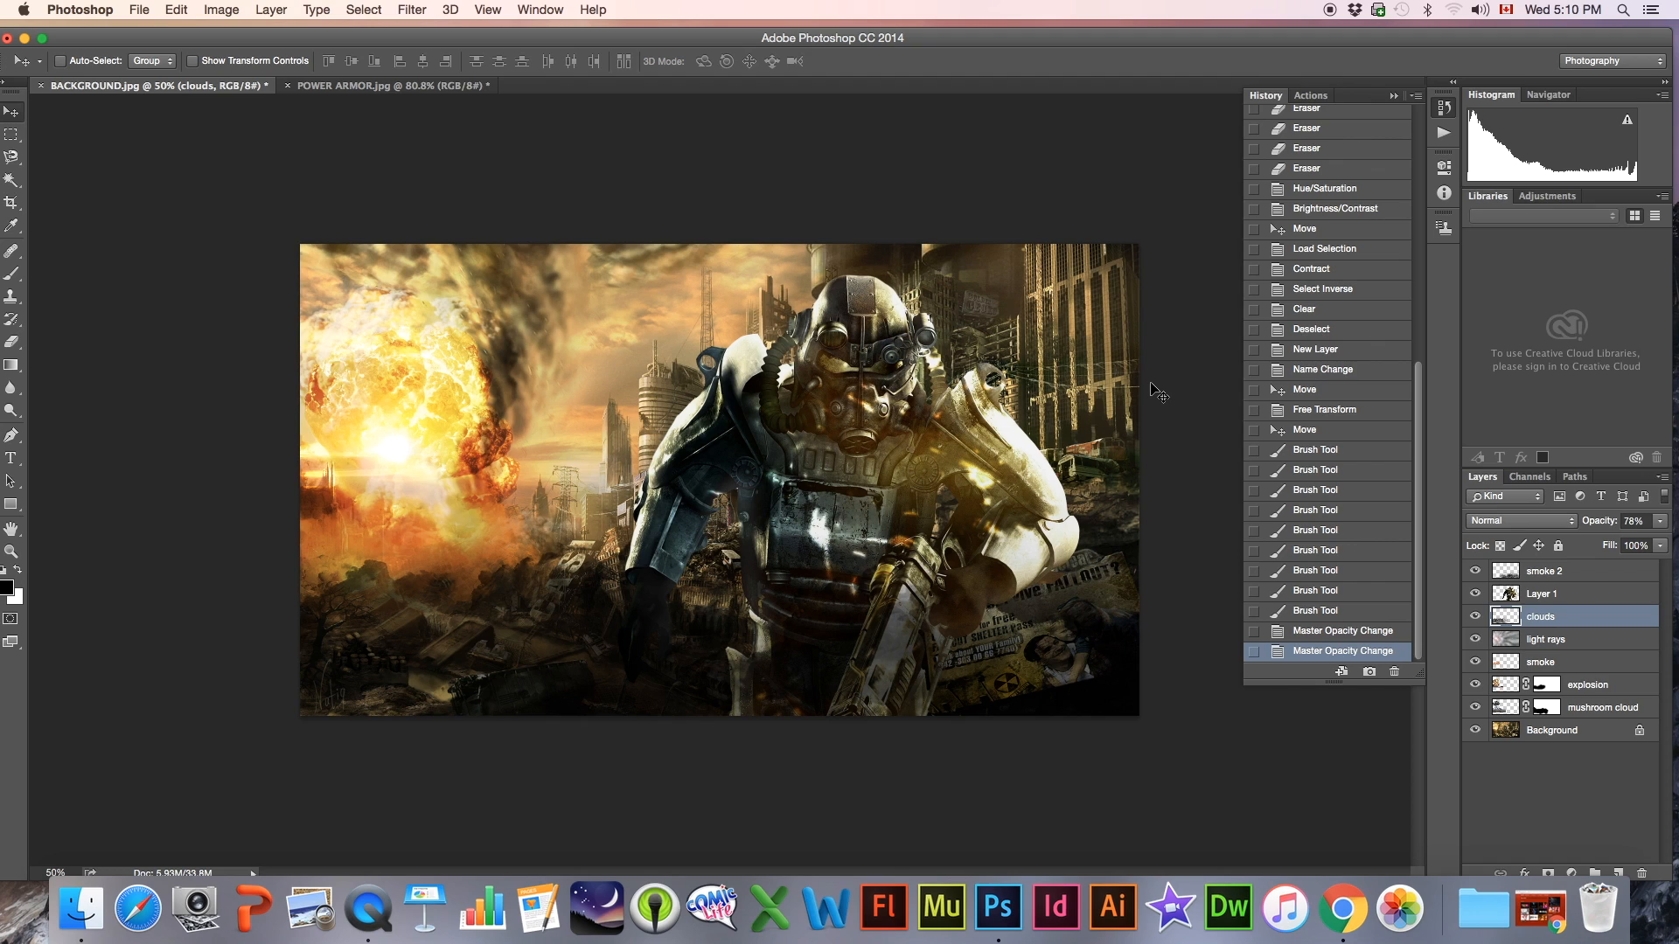
pyautogui.click(13, 413)
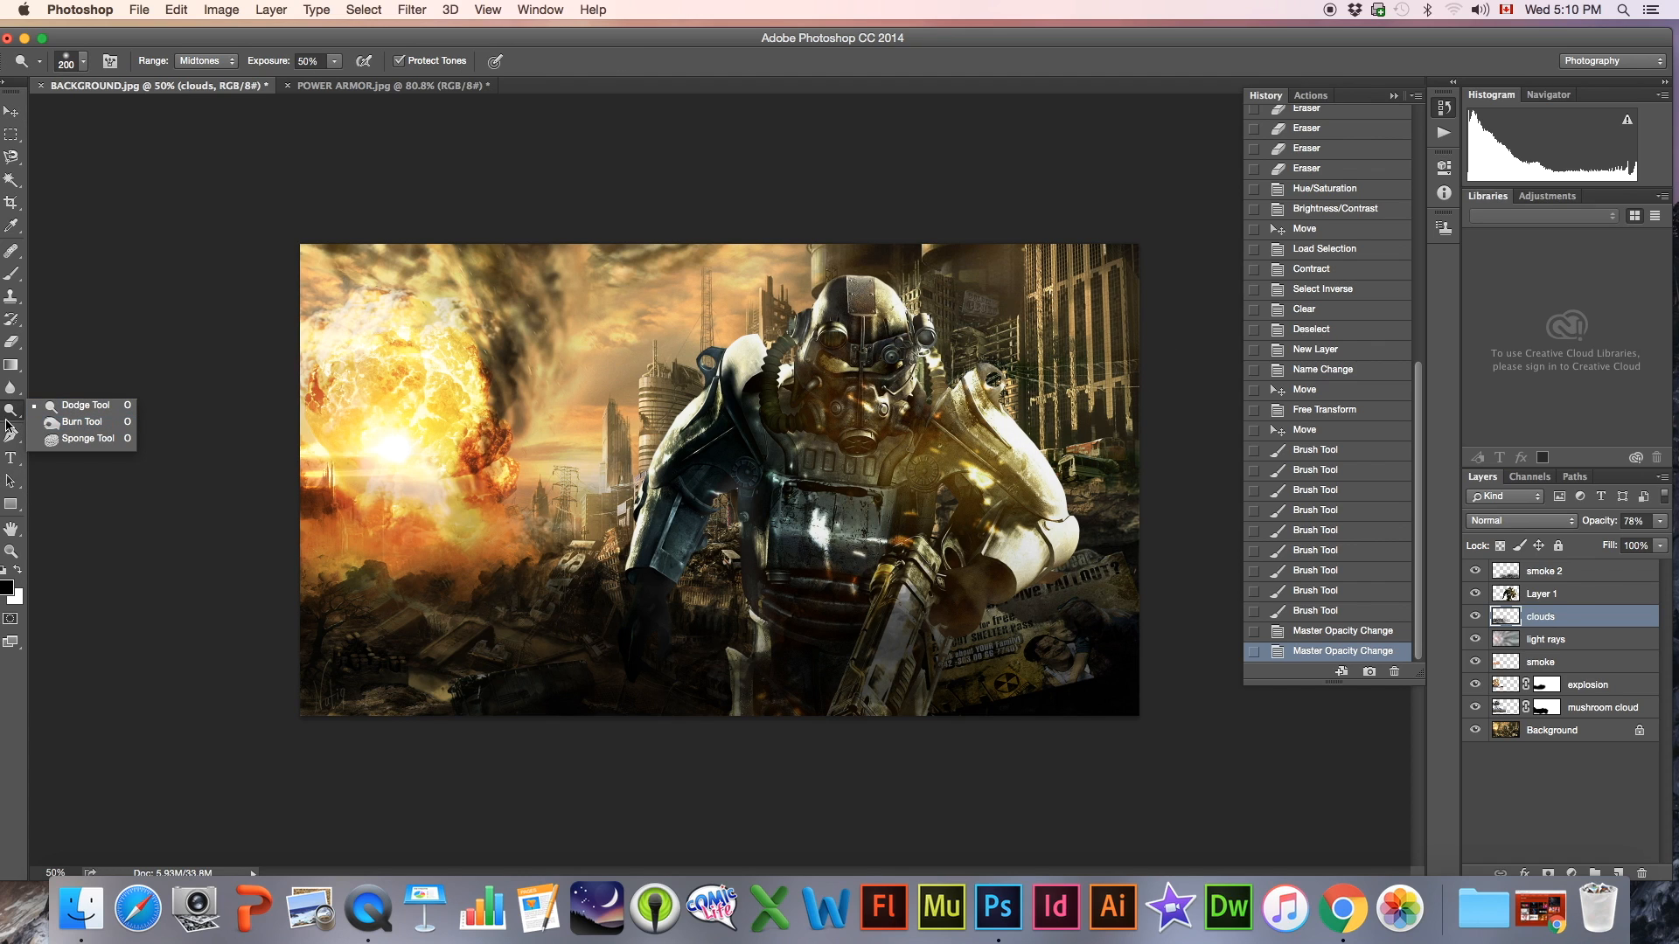
pyautogui.click(6, 413)
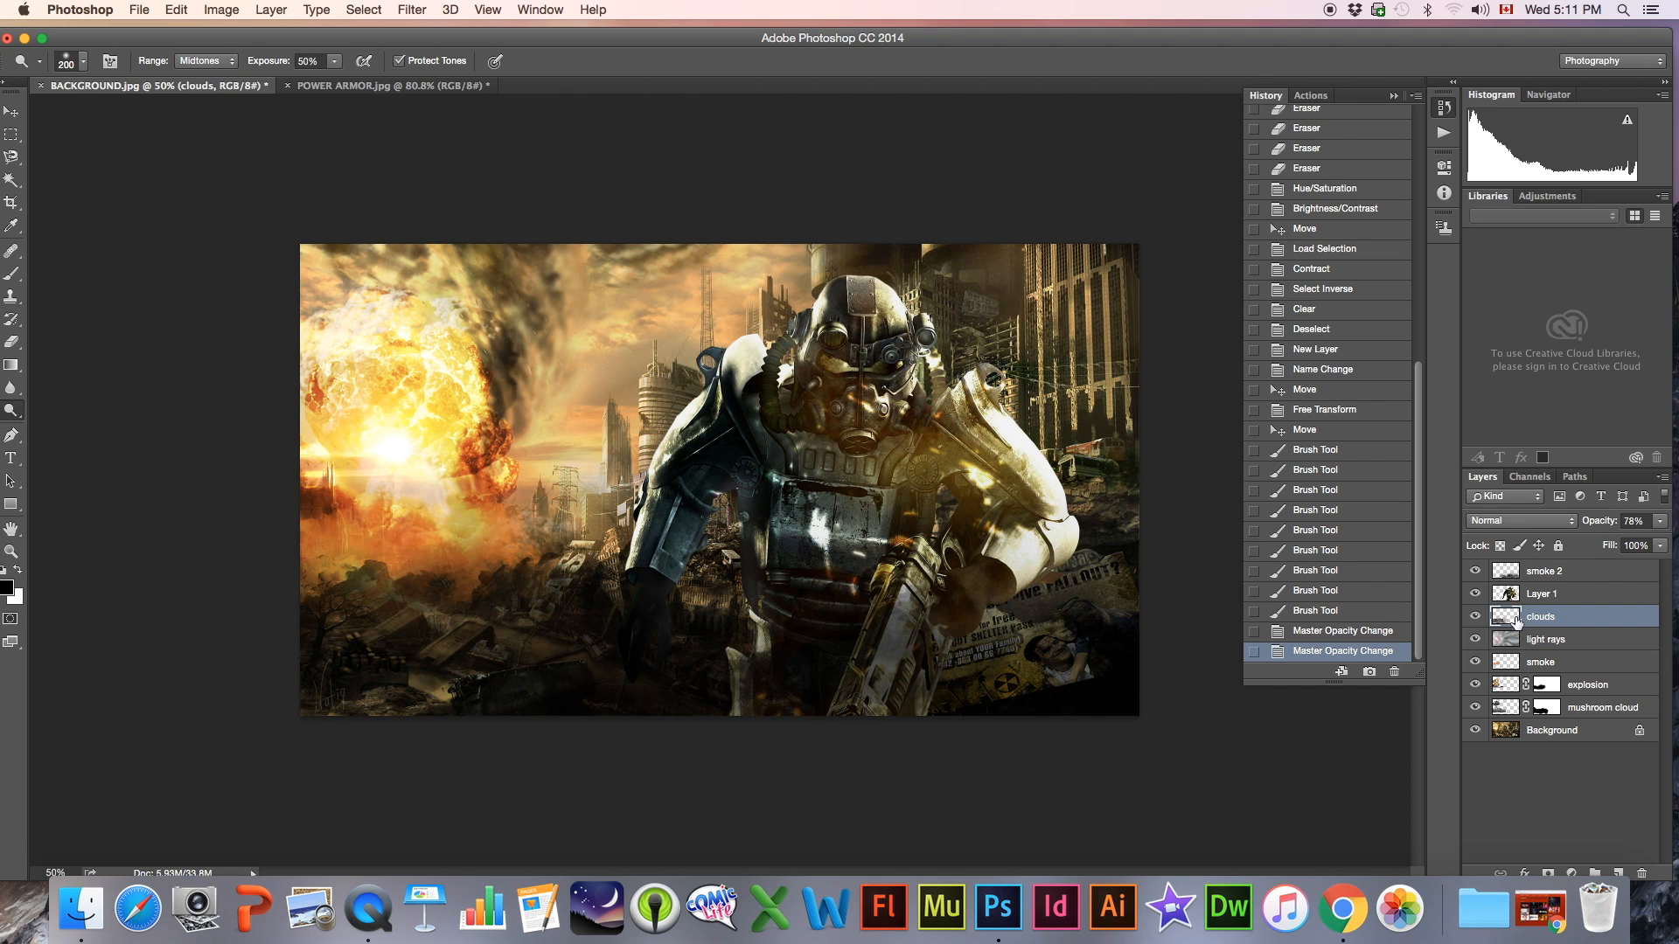
# Add an inner shadow to the power armor figure's Layer 1 with 75% opacity, 85° angle, 0 px distance and 24 px size
pyautogui.click(1491, 595)
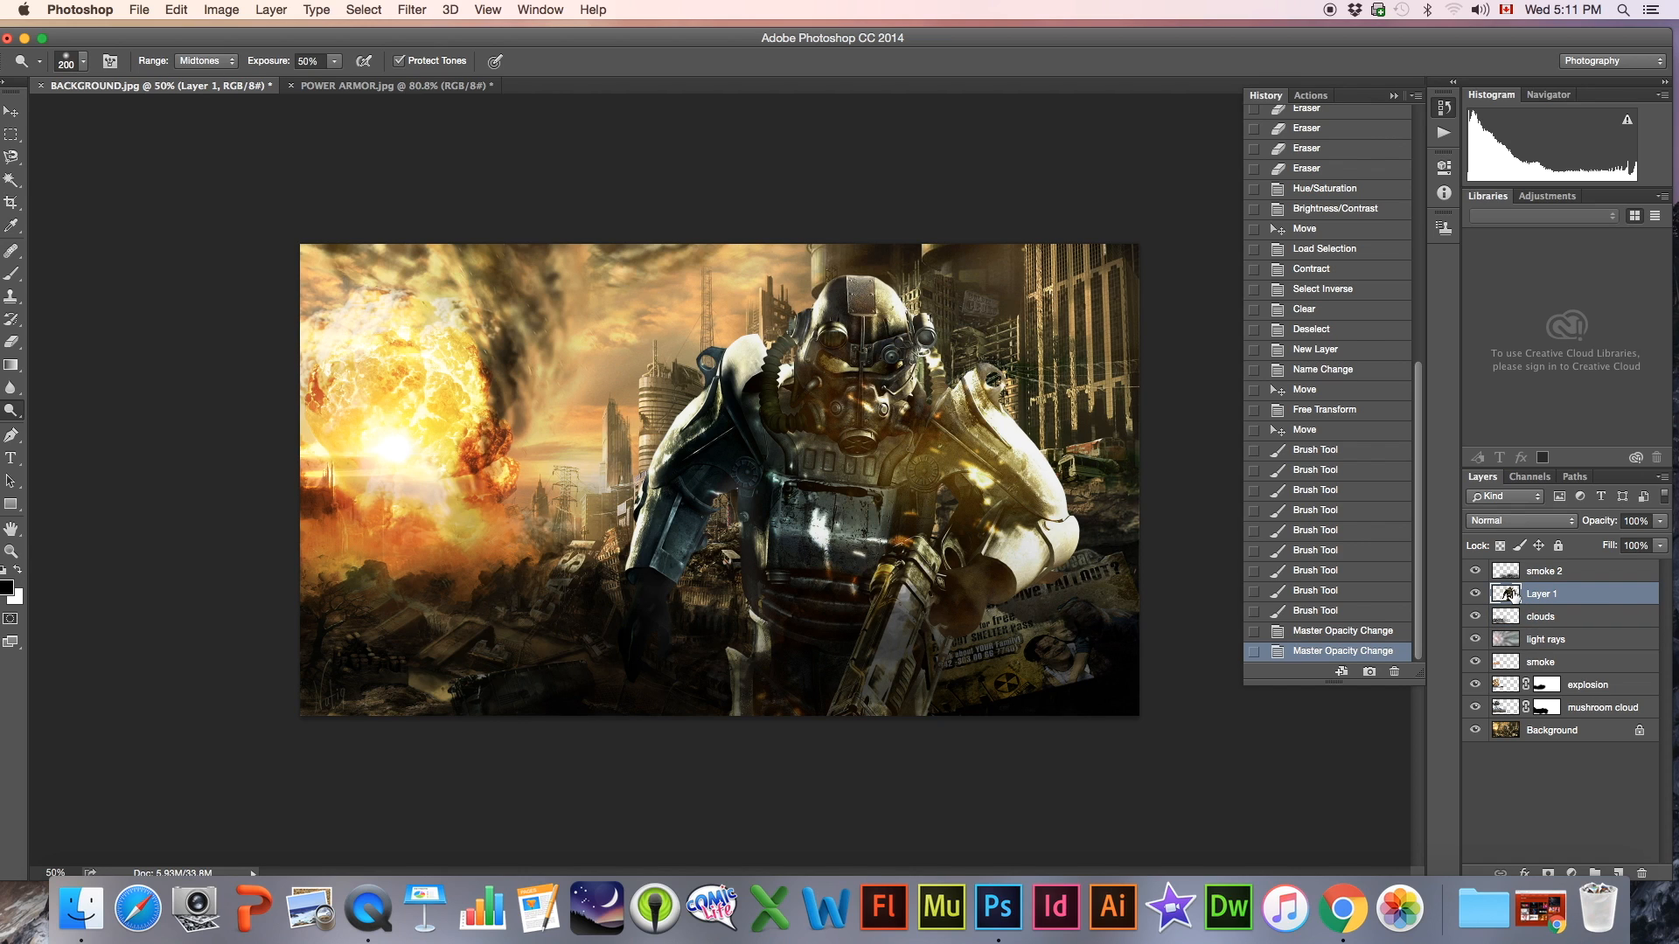
pyautogui.click(1524, 874)
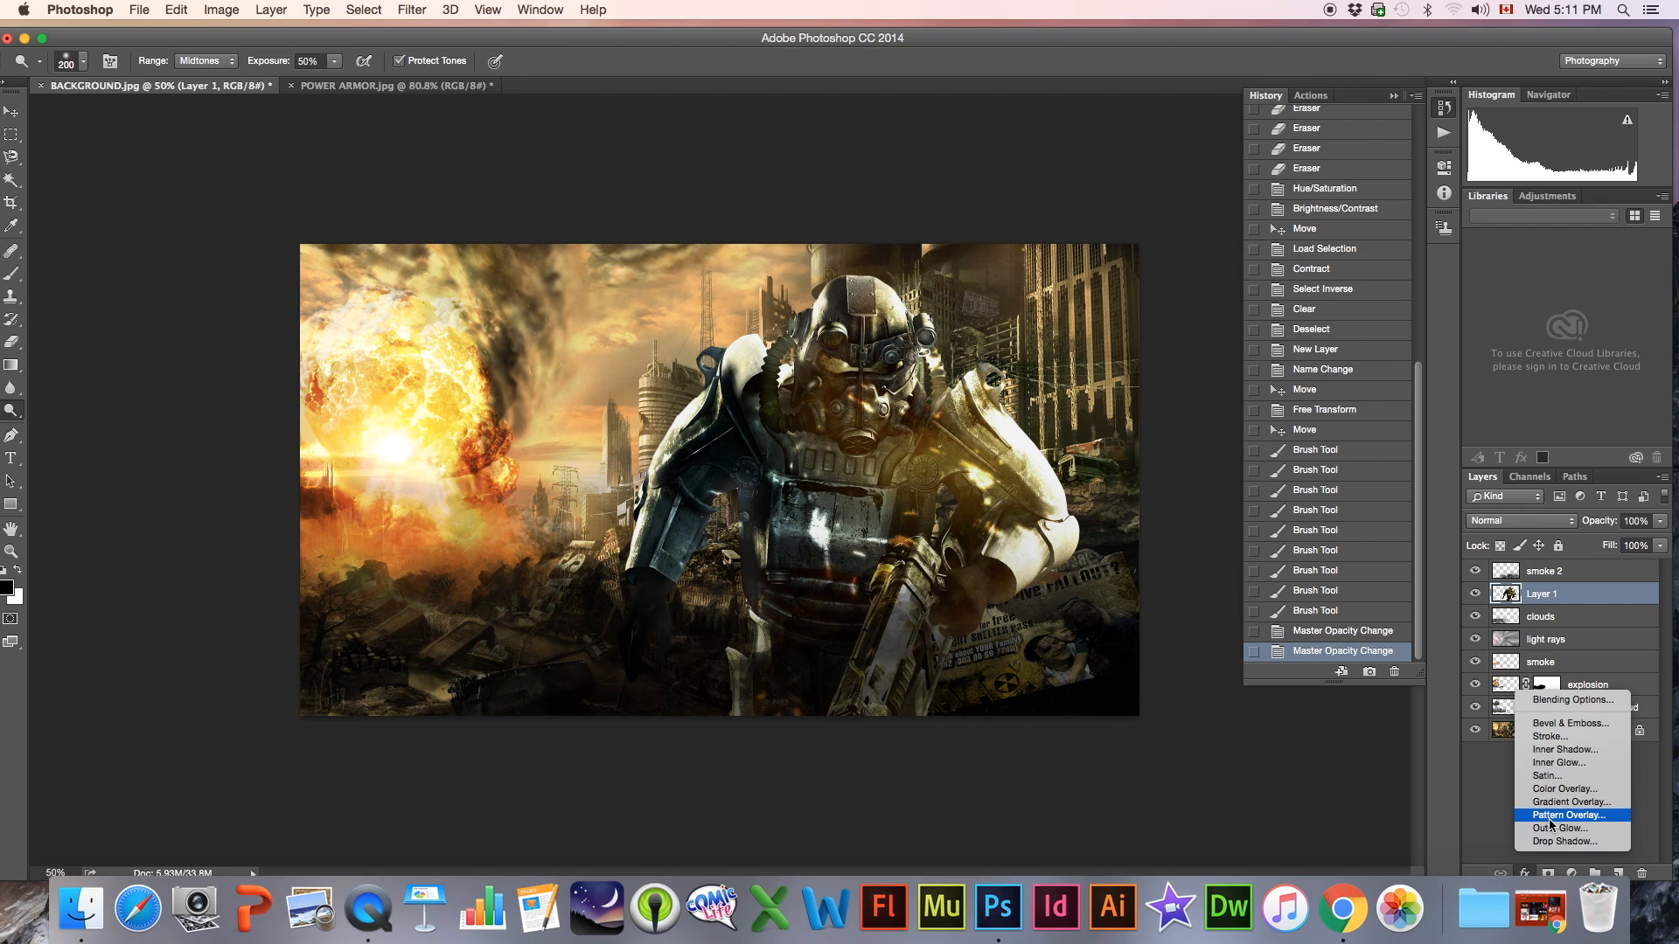
pyautogui.click(1553, 752)
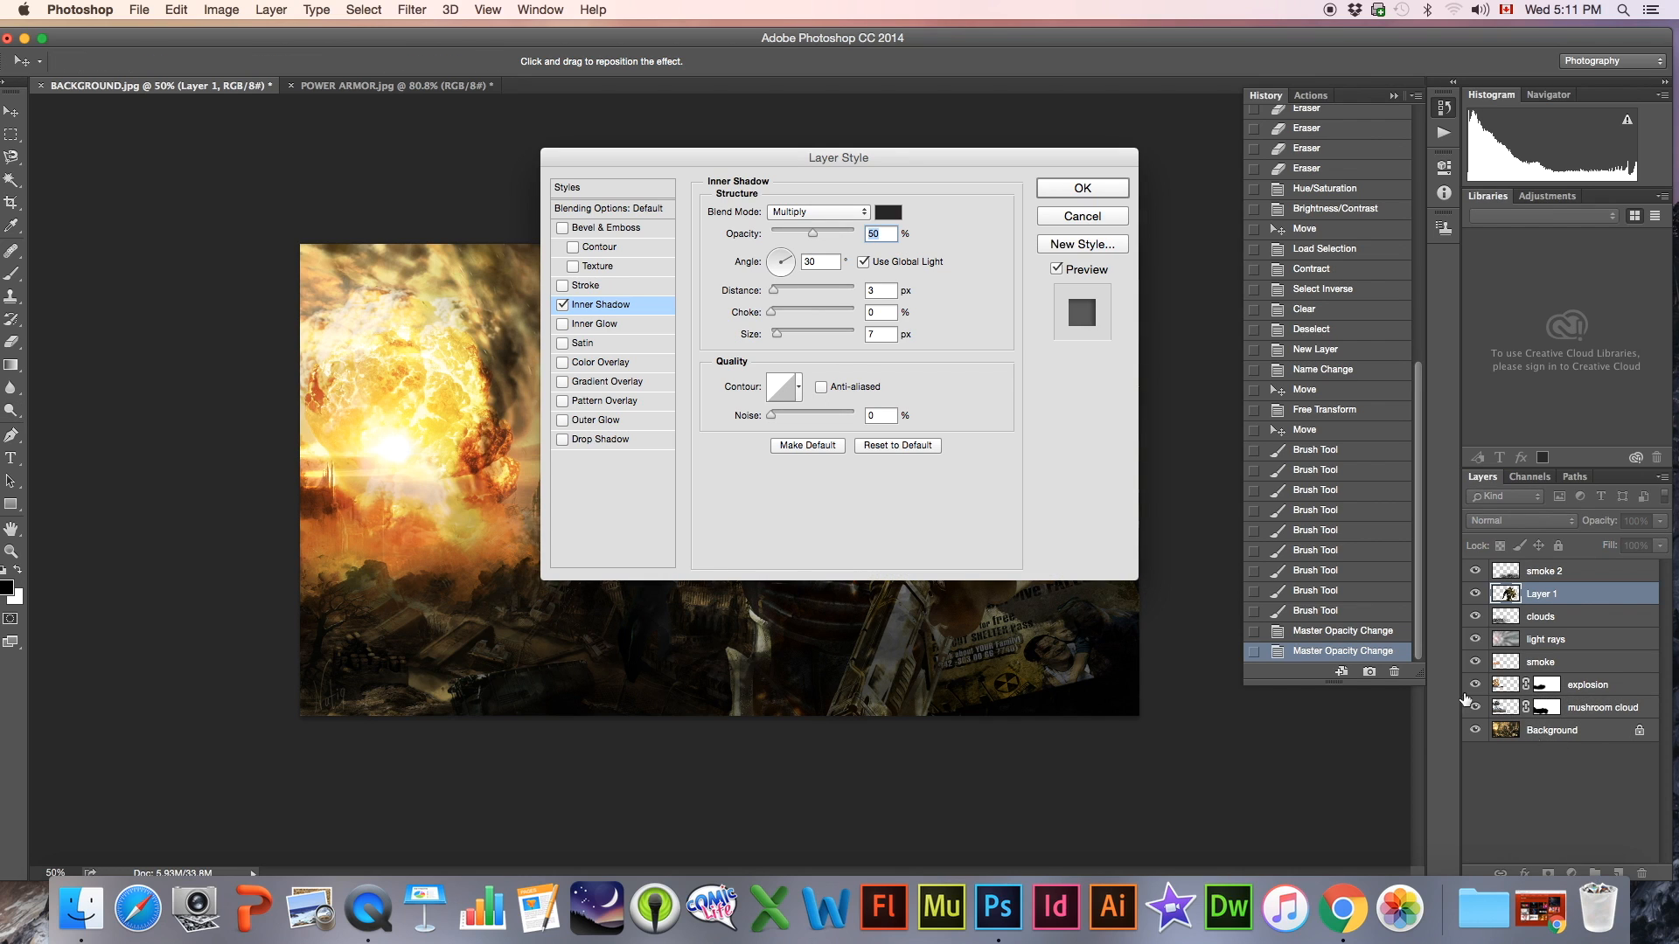
pyautogui.moveTo(880, 149); pyautogui.dragTo(452, 138)
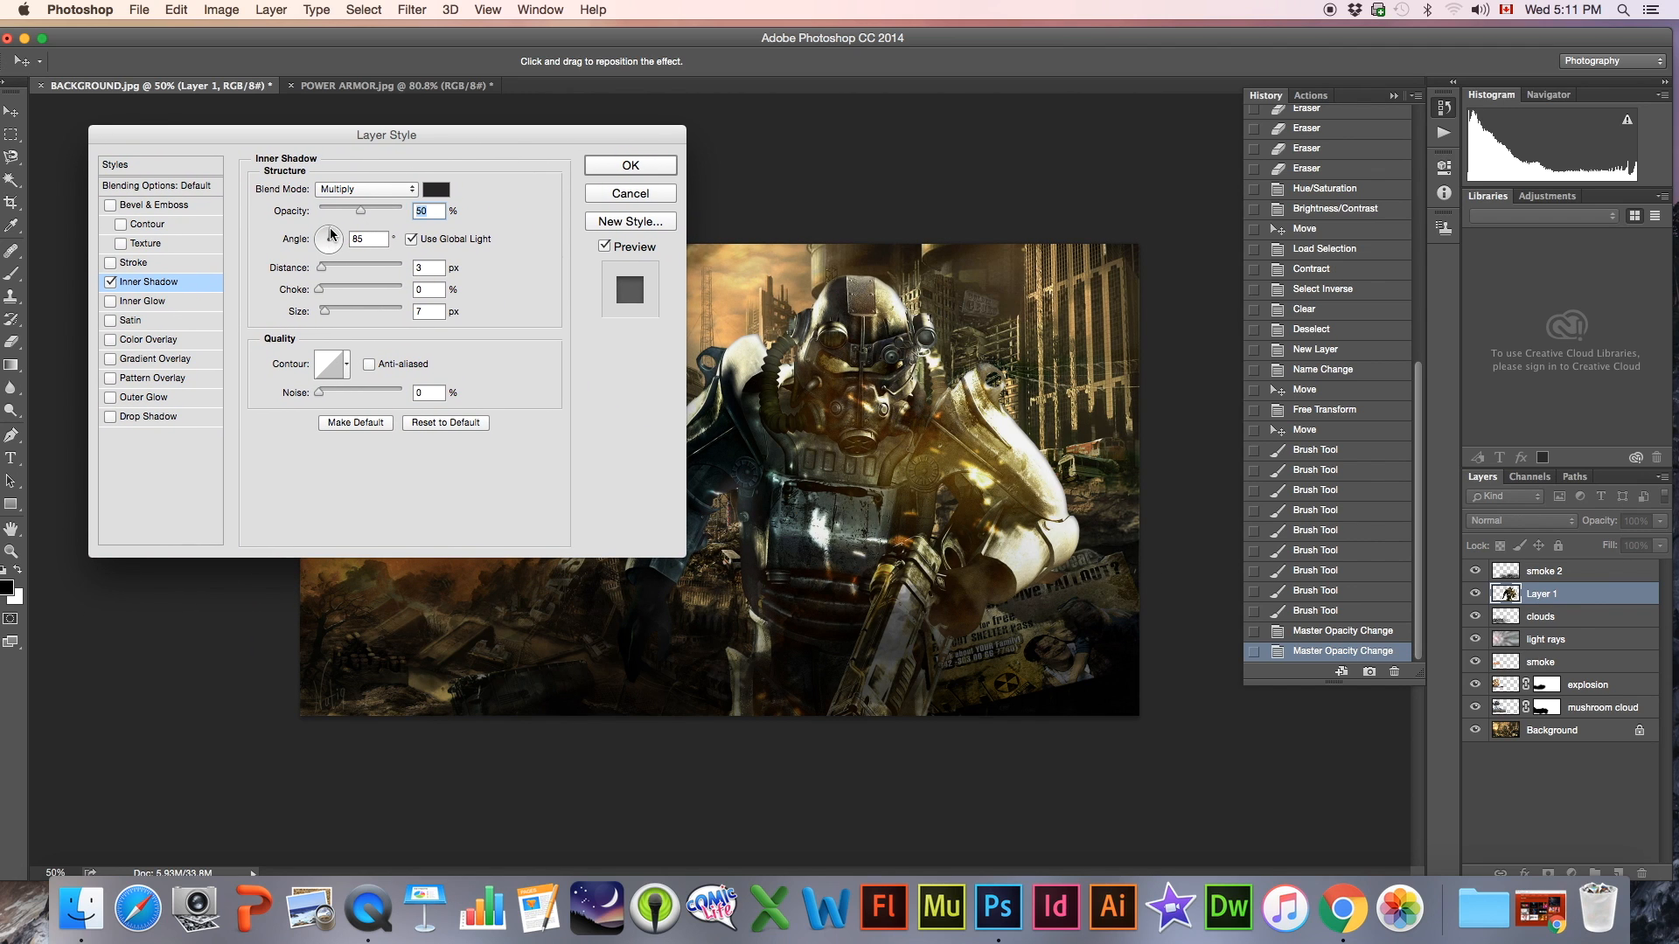
pyautogui.moveTo(361, 209); pyautogui.dragTo(403, 210)
pyautogui.moveTo(320, 274); pyautogui.dragTo(332, 313)
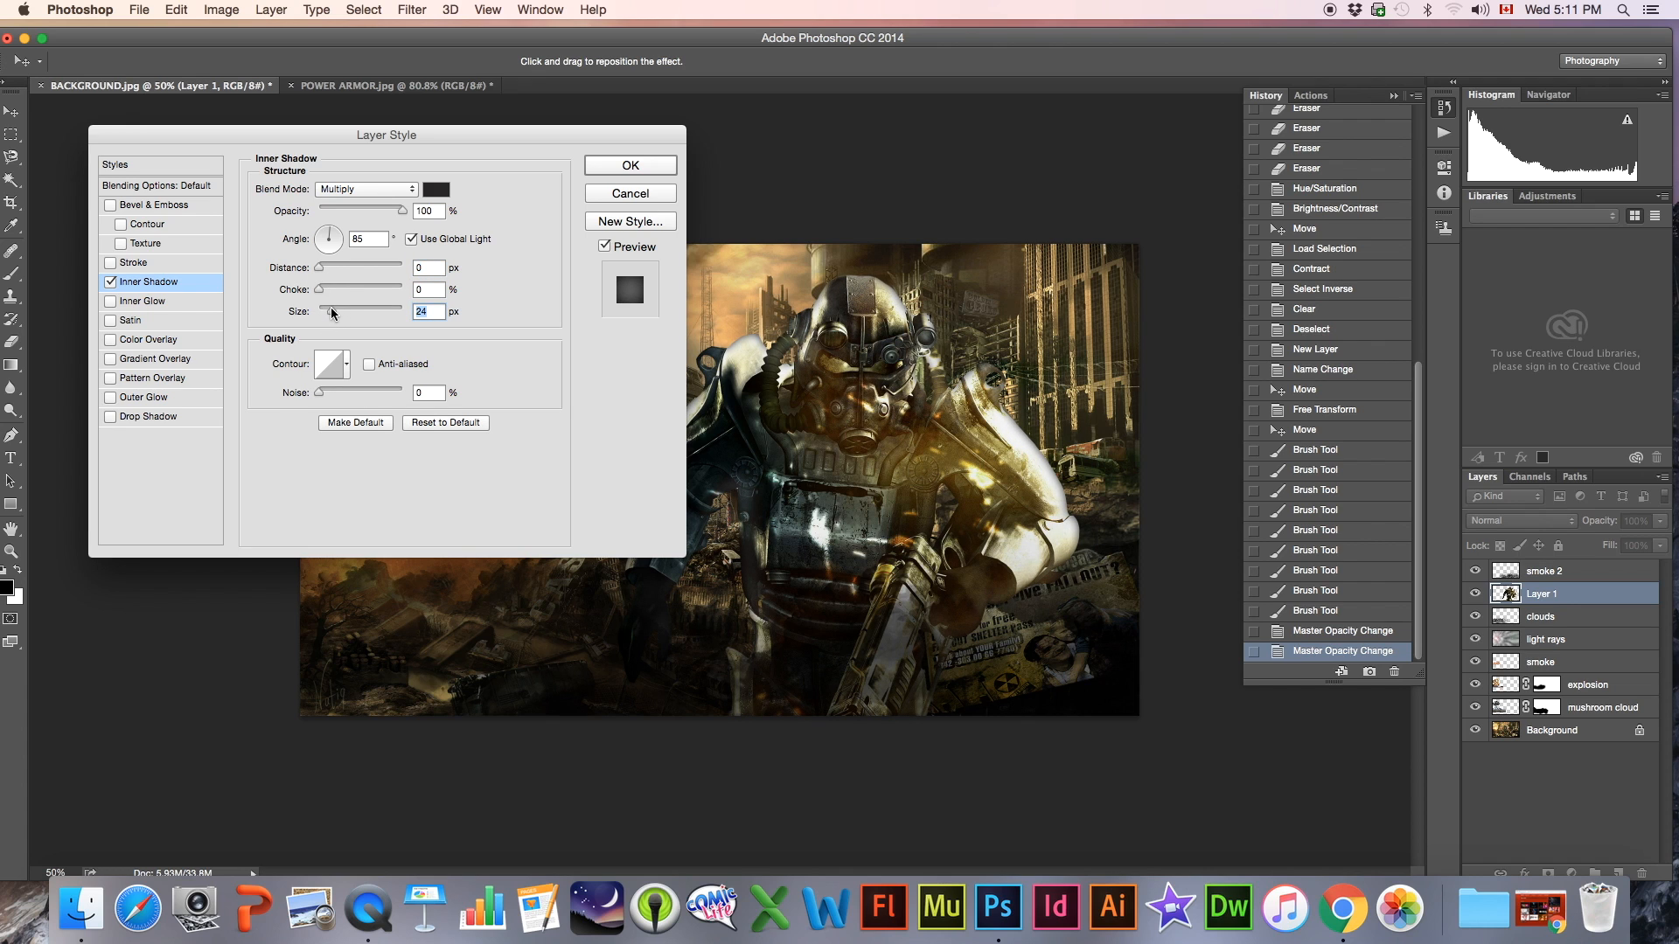
pyautogui.moveTo(417, 140); pyautogui.dragTo(426, 173)
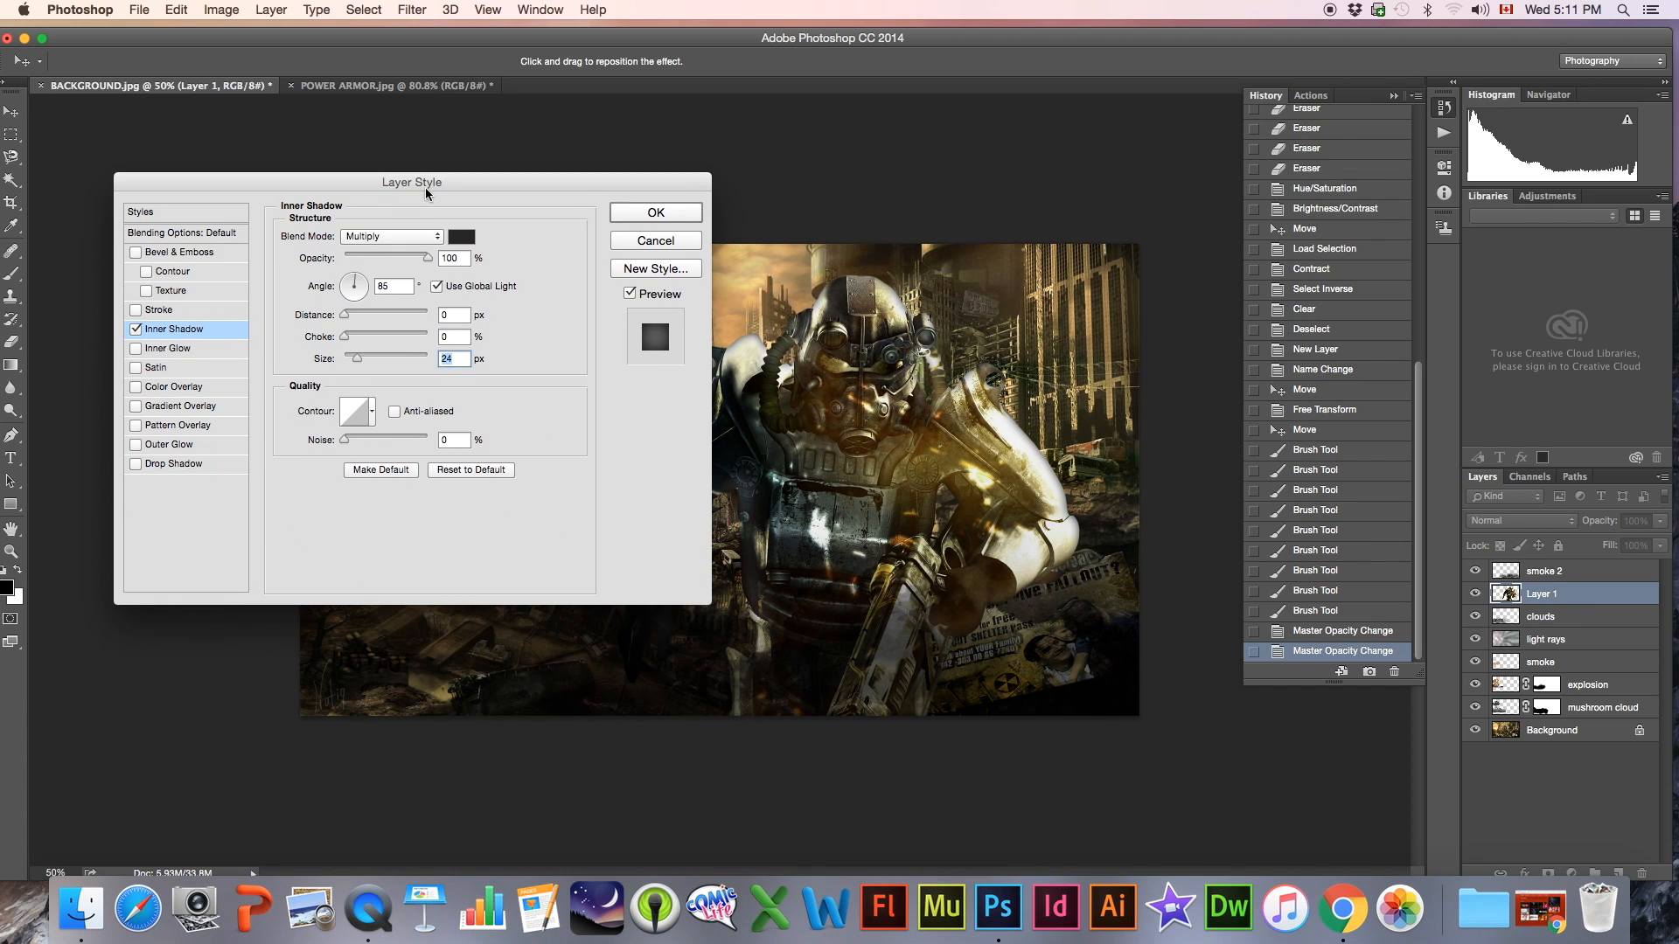
pyautogui.moveTo(429, 259); pyautogui.dragTo(399, 261)
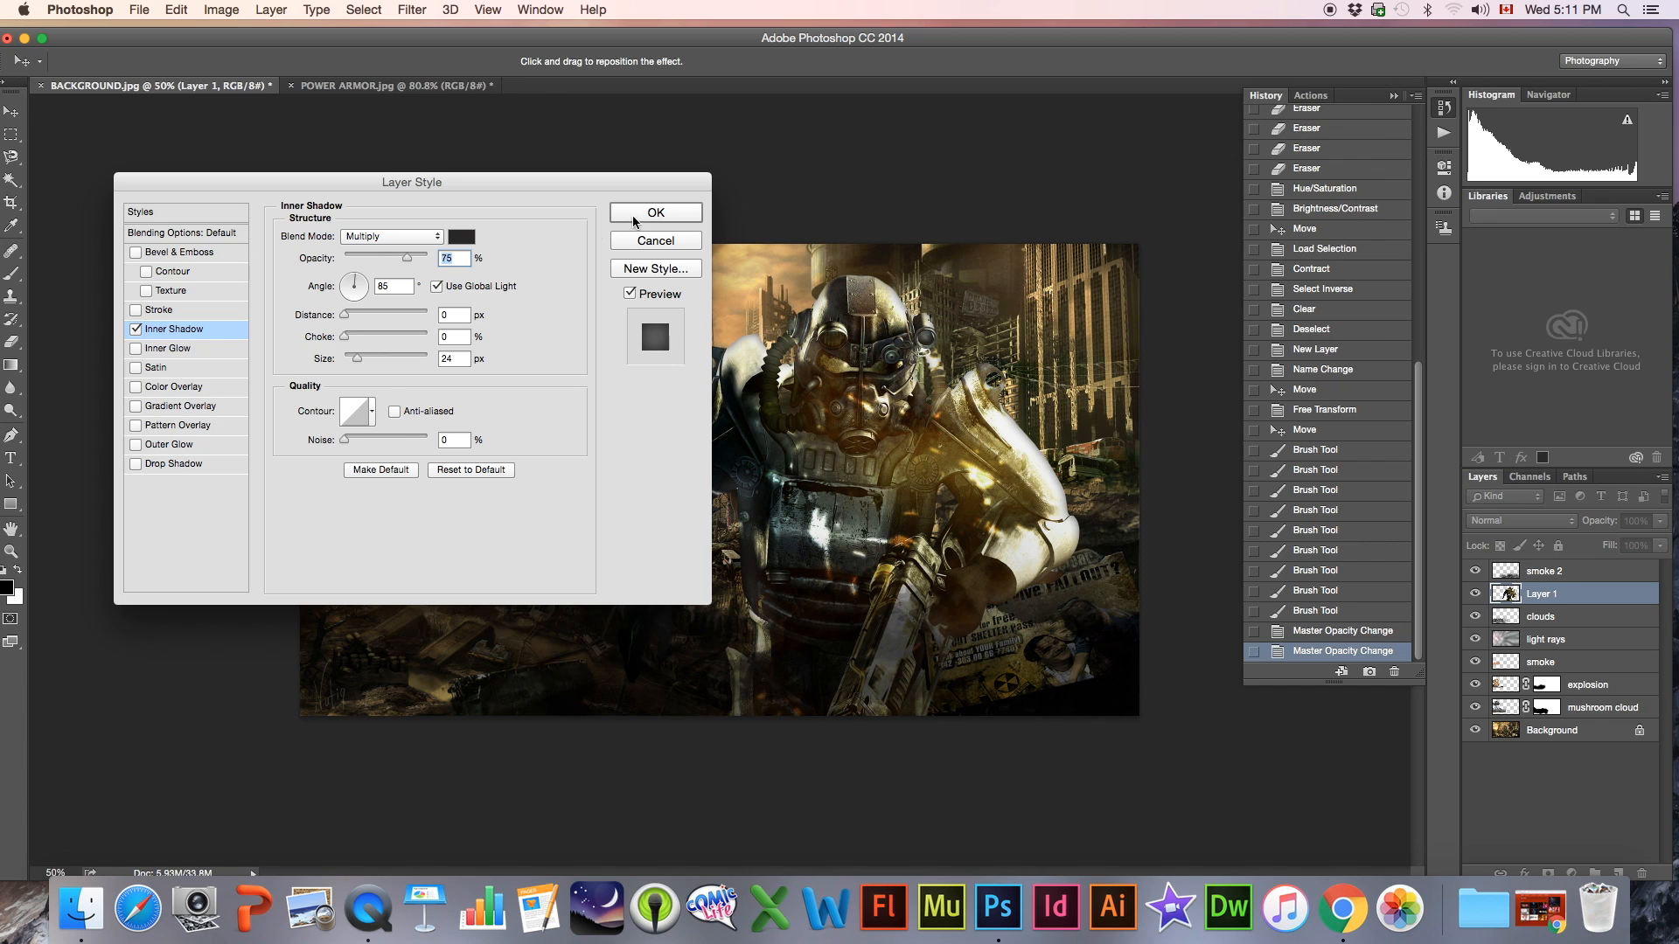
pyautogui.click(656, 213)
pyautogui.press('o')
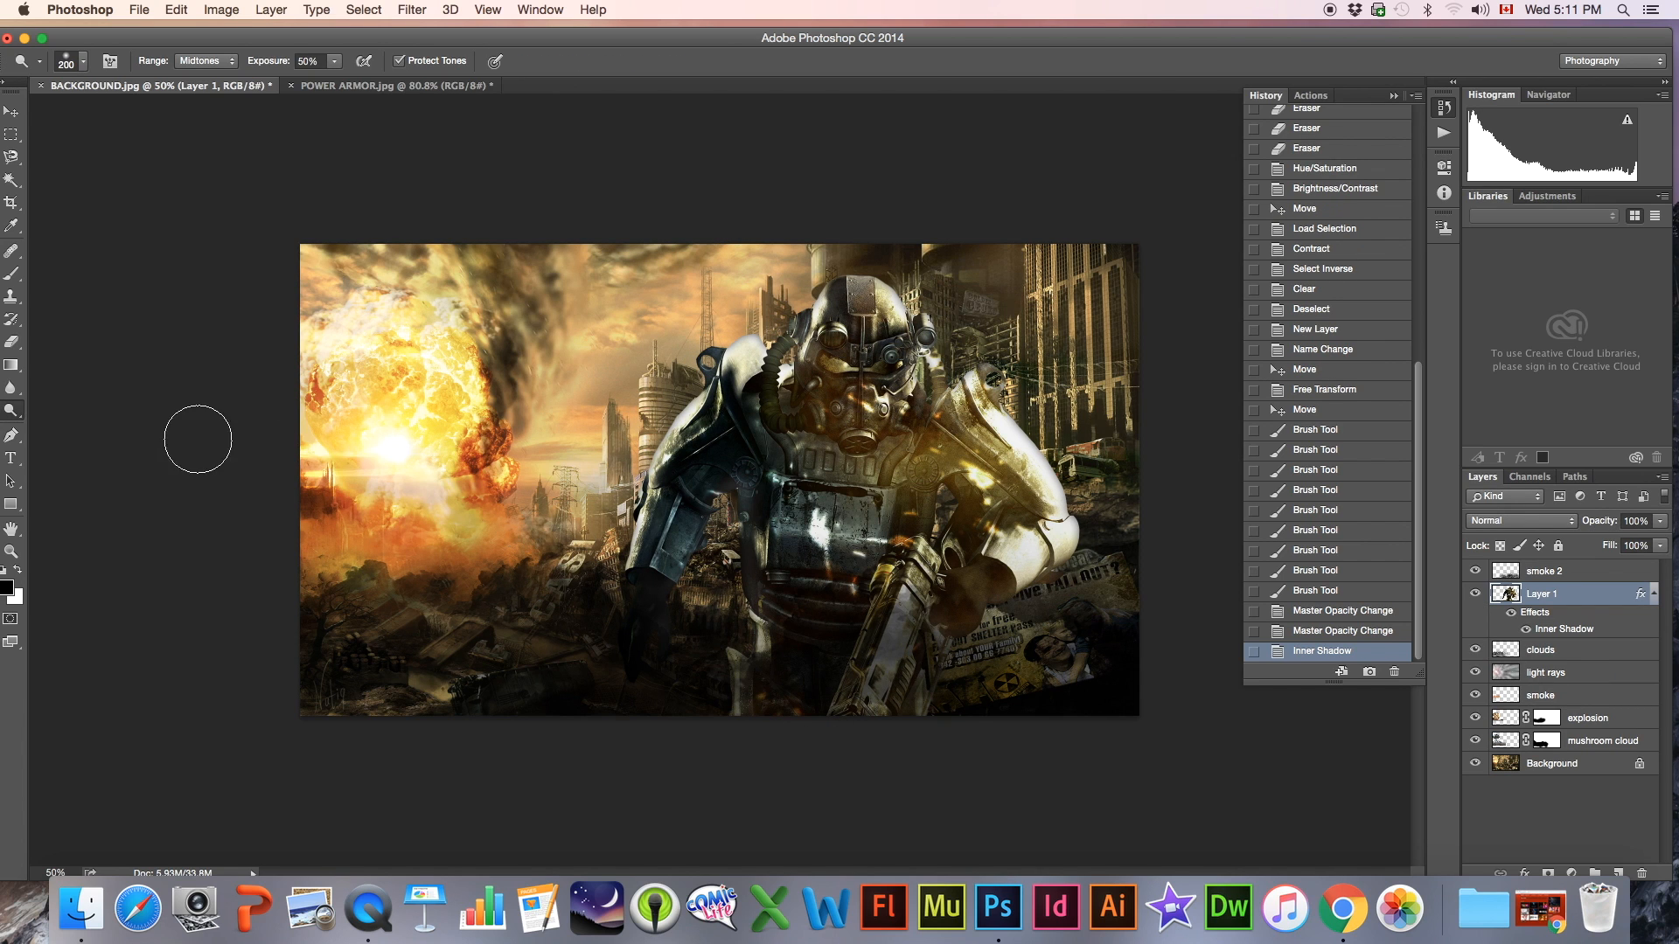
pyautogui.click(21, 411)
pyautogui.click(21, 413)
pyautogui.moveTo(1038, 42)
pyautogui.mouseDown()
pyautogui.moveTo(974, 34)
pyautogui.moveTo(1025, 38)
pyautogui.mouseUp()
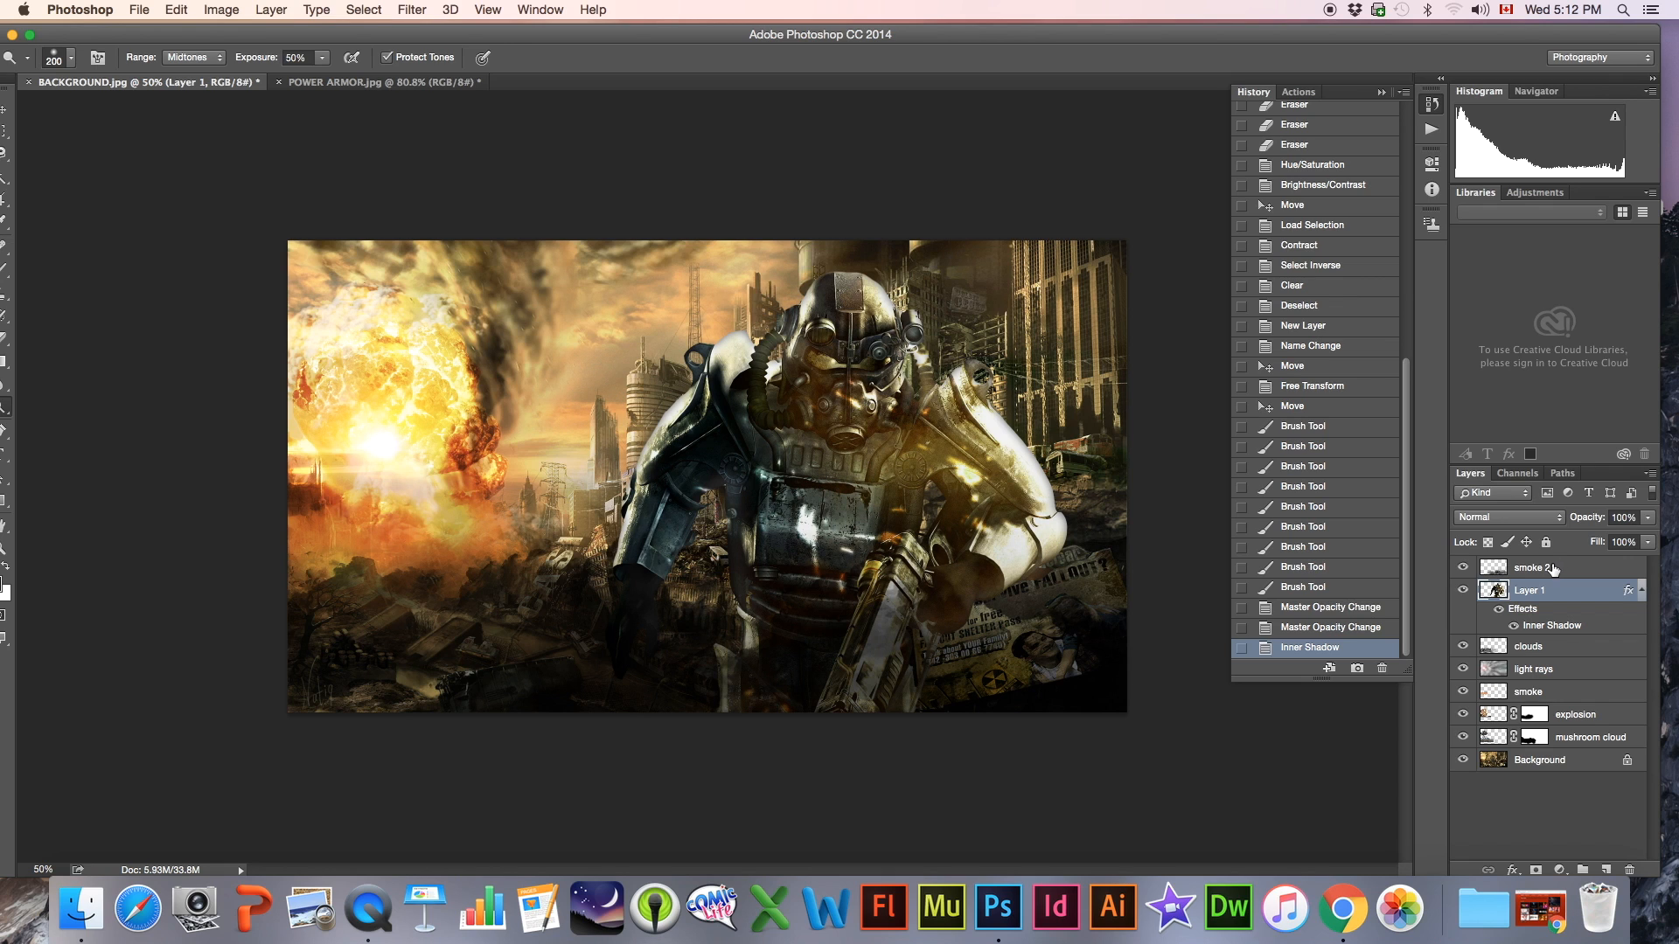
# Add a Photo Filter adjustment layer above the smoke 2 layer and set its density to 80%
pyautogui.click(1555, 569)
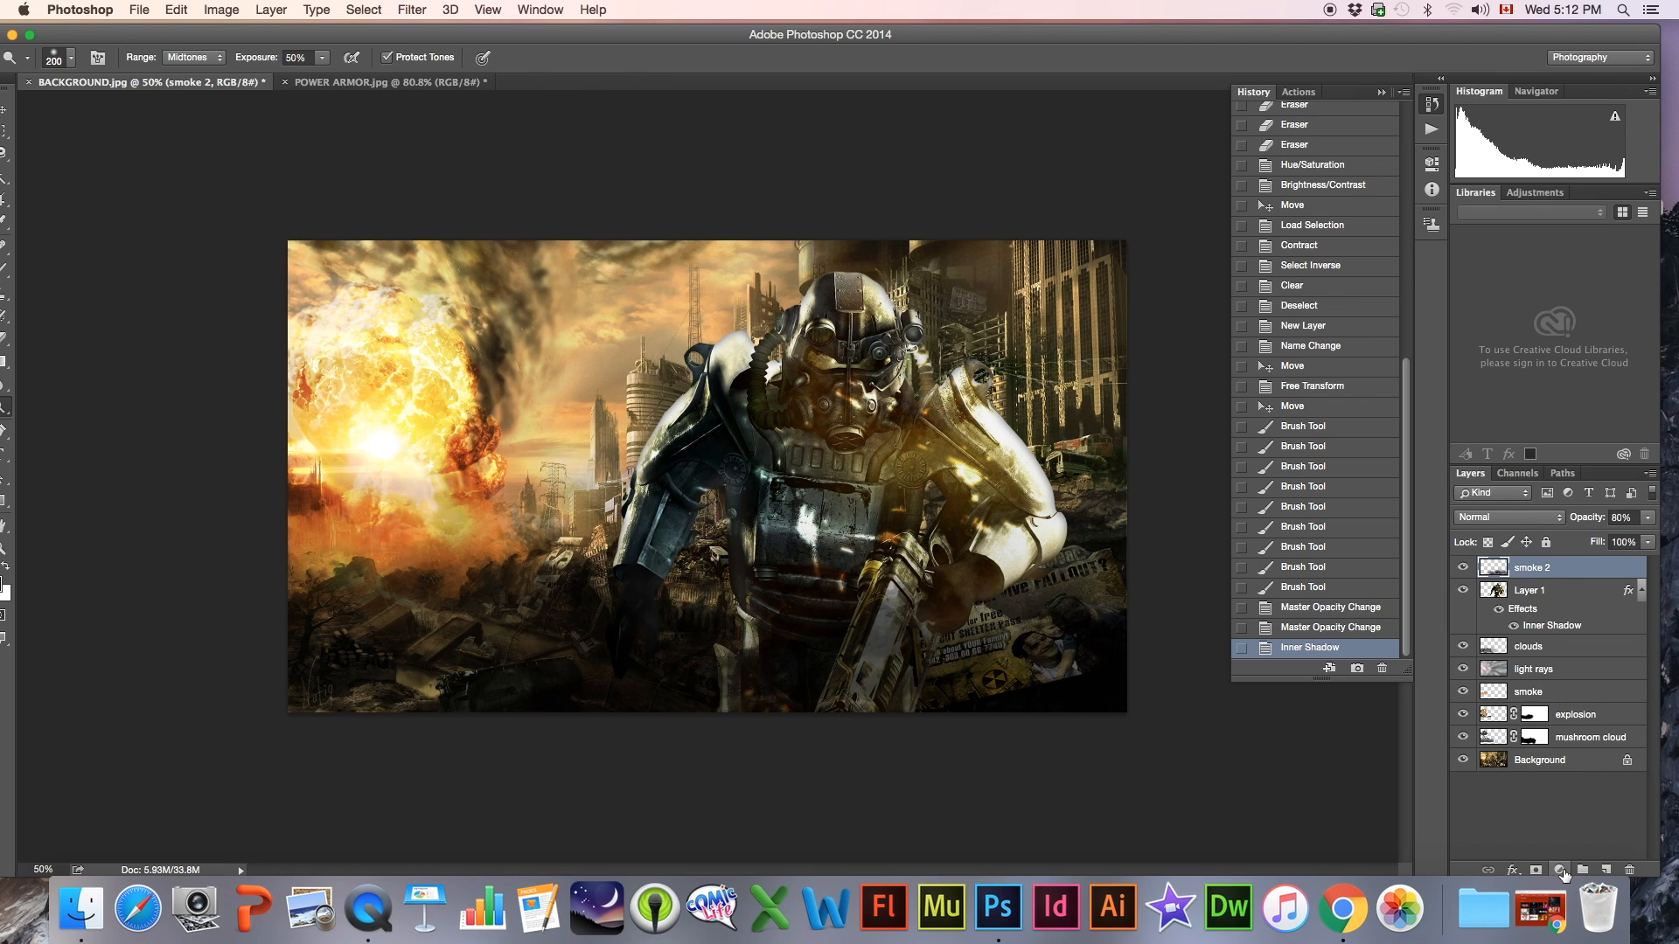
pyautogui.click(1561, 871)
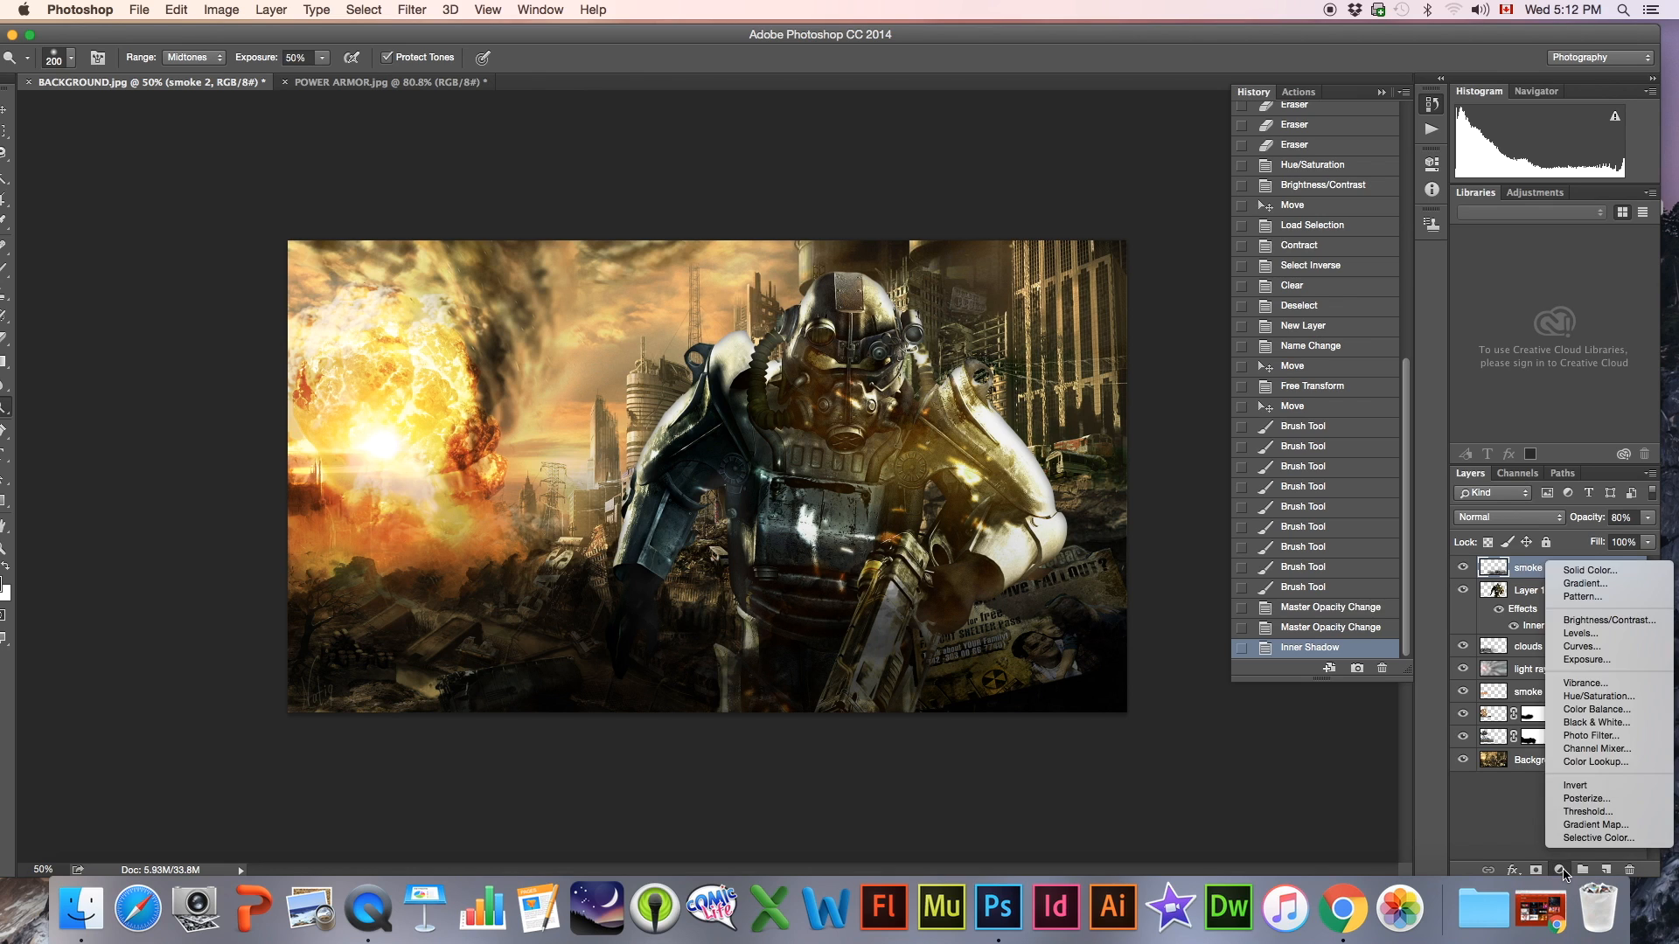
pyautogui.click(1590, 737)
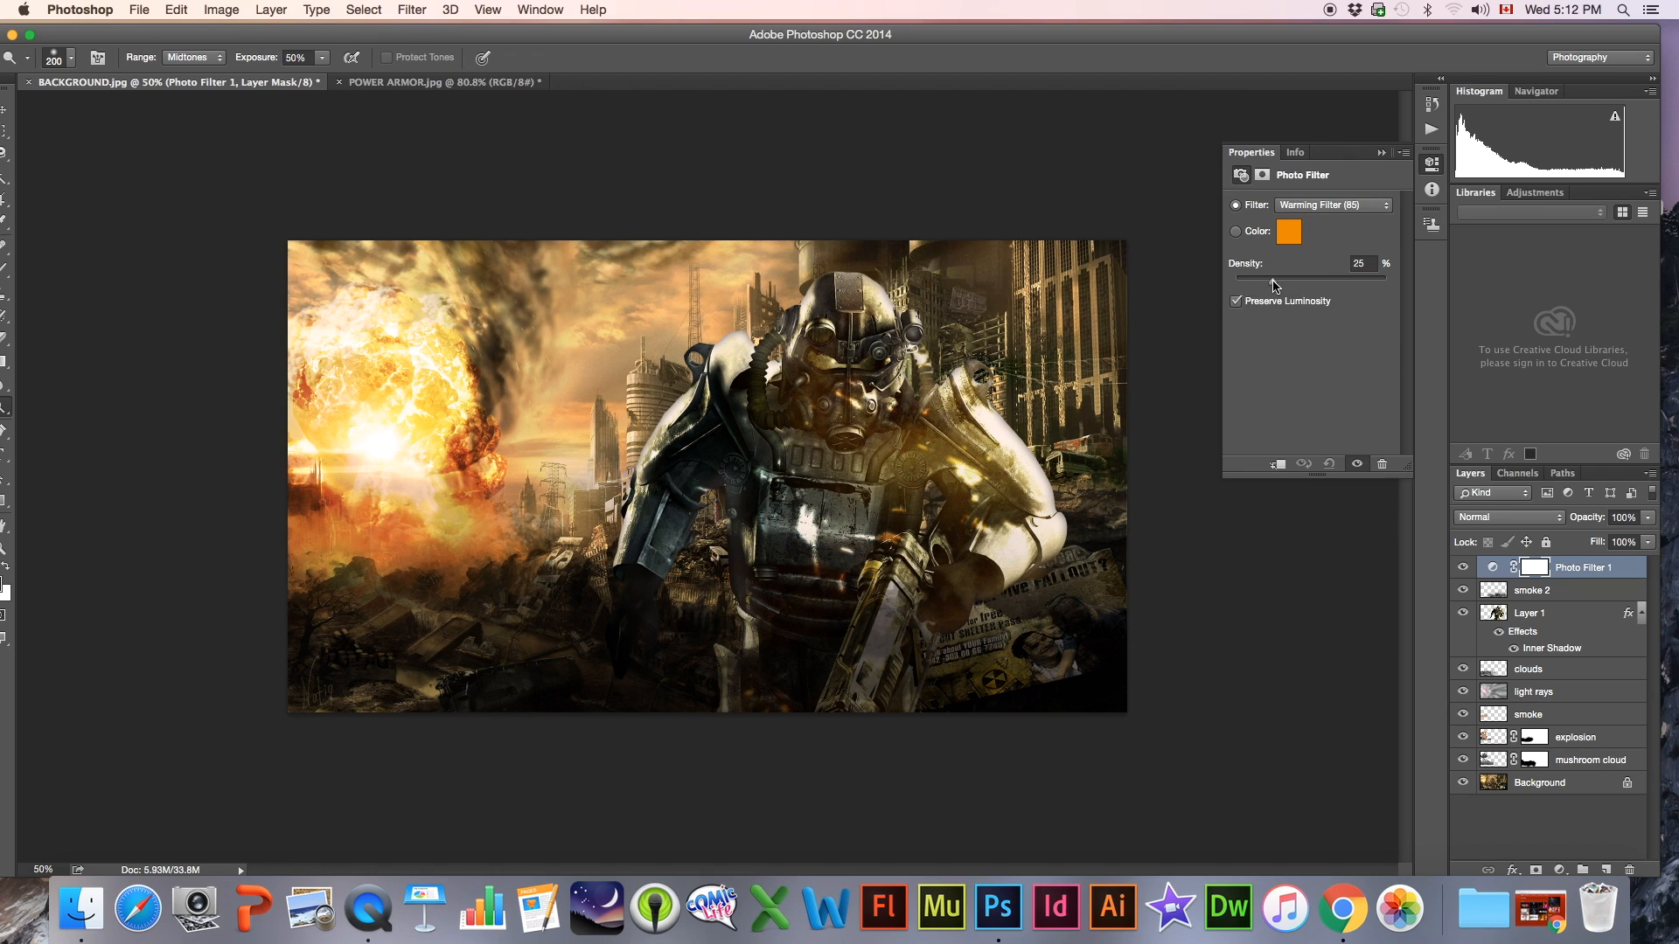
pyautogui.moveTo(1295, 280); pyautogui.dragTo(1350, 280)
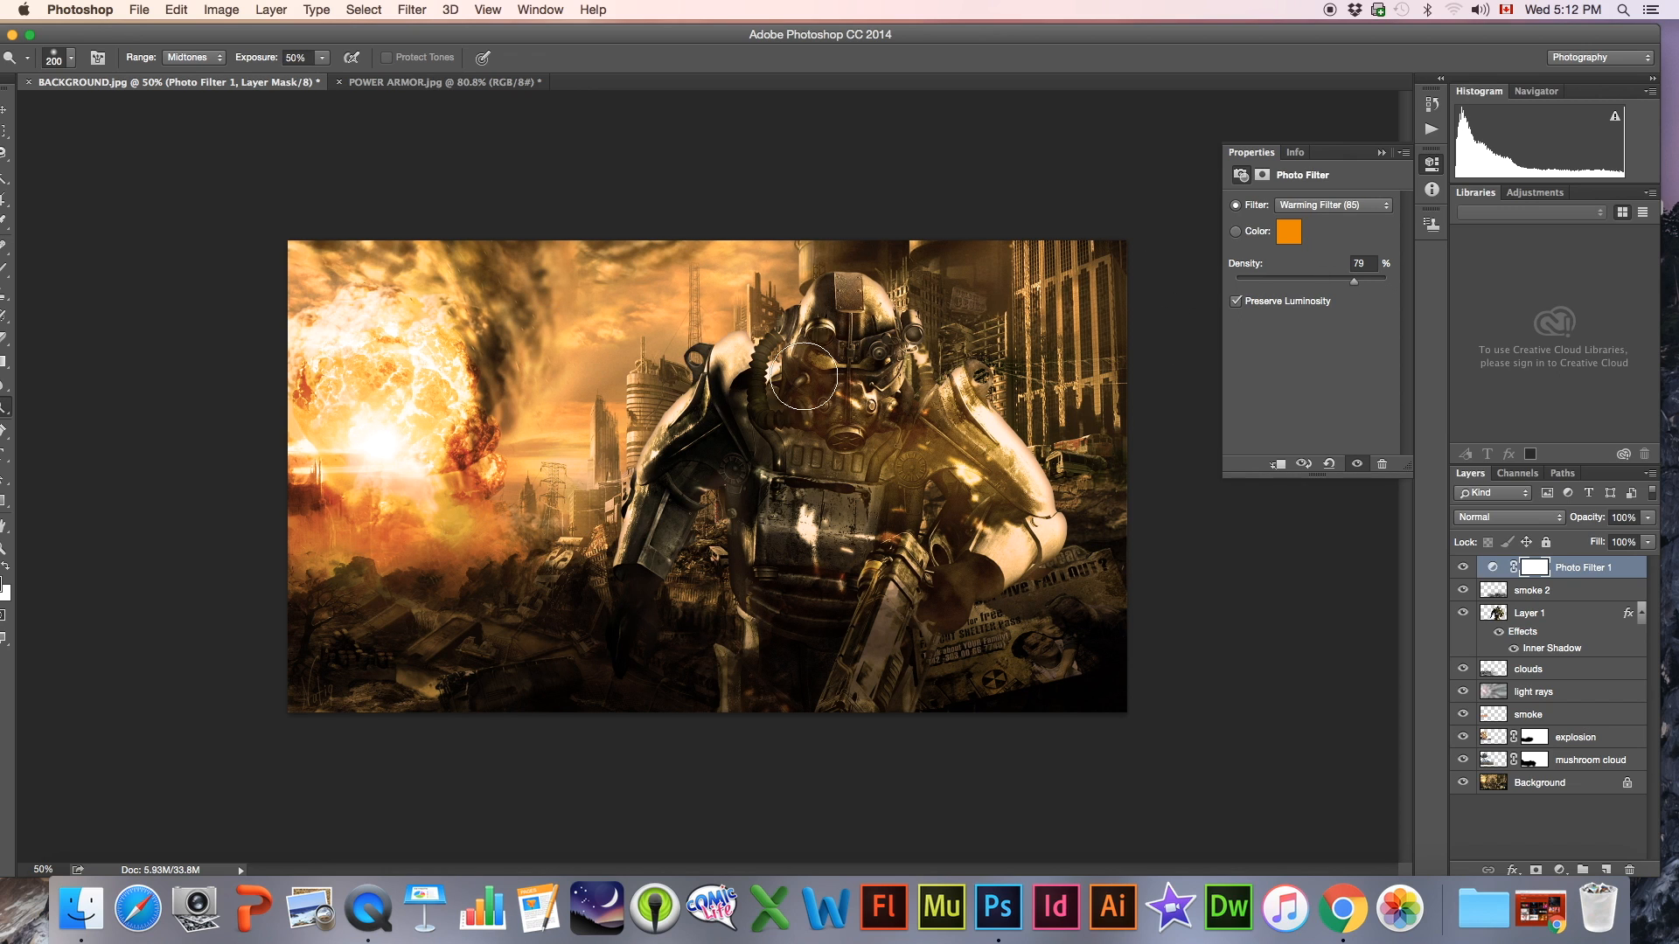
# Try the Blue, Violet, Magenta and Cyan presets on the photo filter and settle on Blue
pyautogui.click(1330, 207)
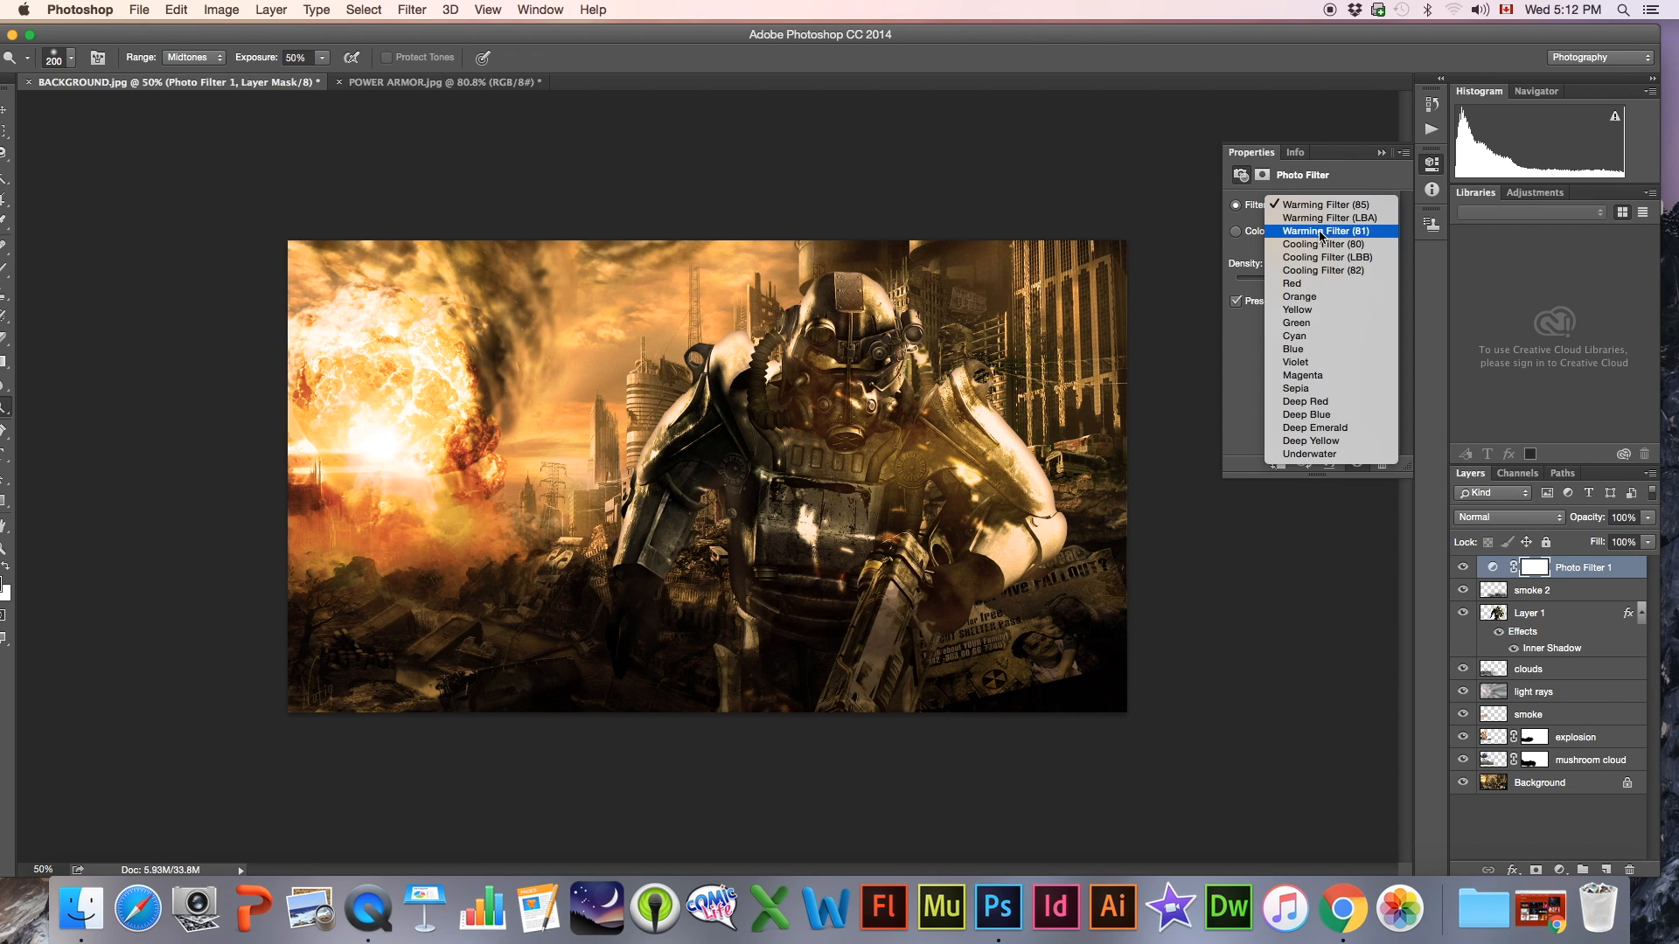
pyautogui.click(1303, 351)
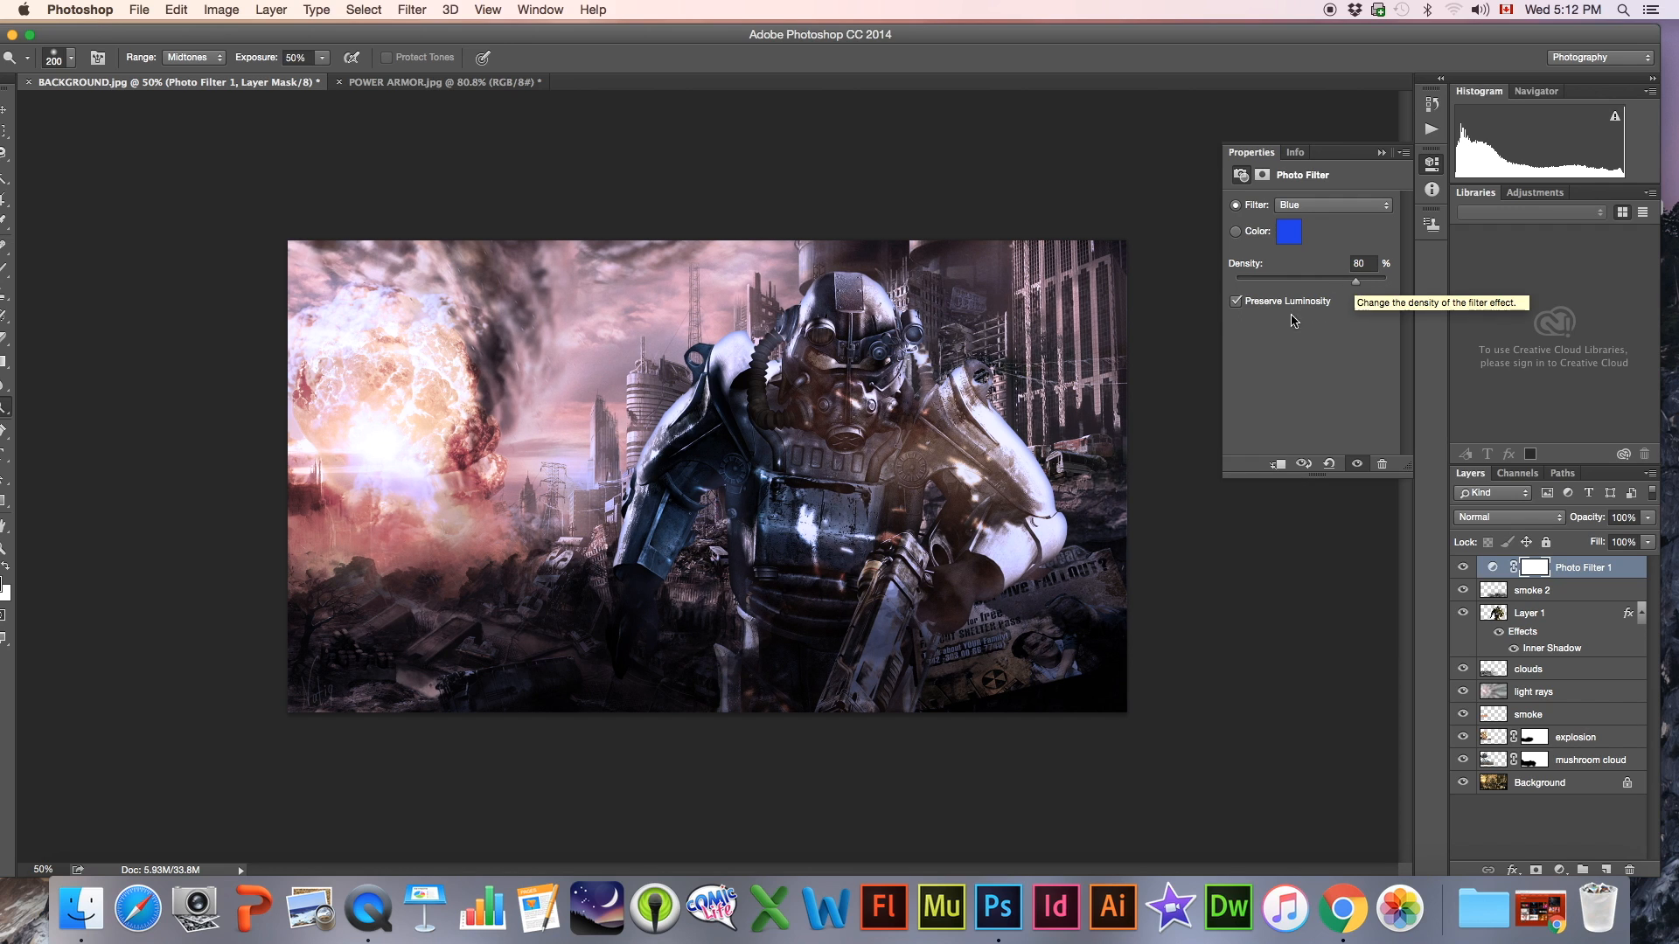
pyautogui.click(1329, 210)
pyautogui.click(1317, 223)
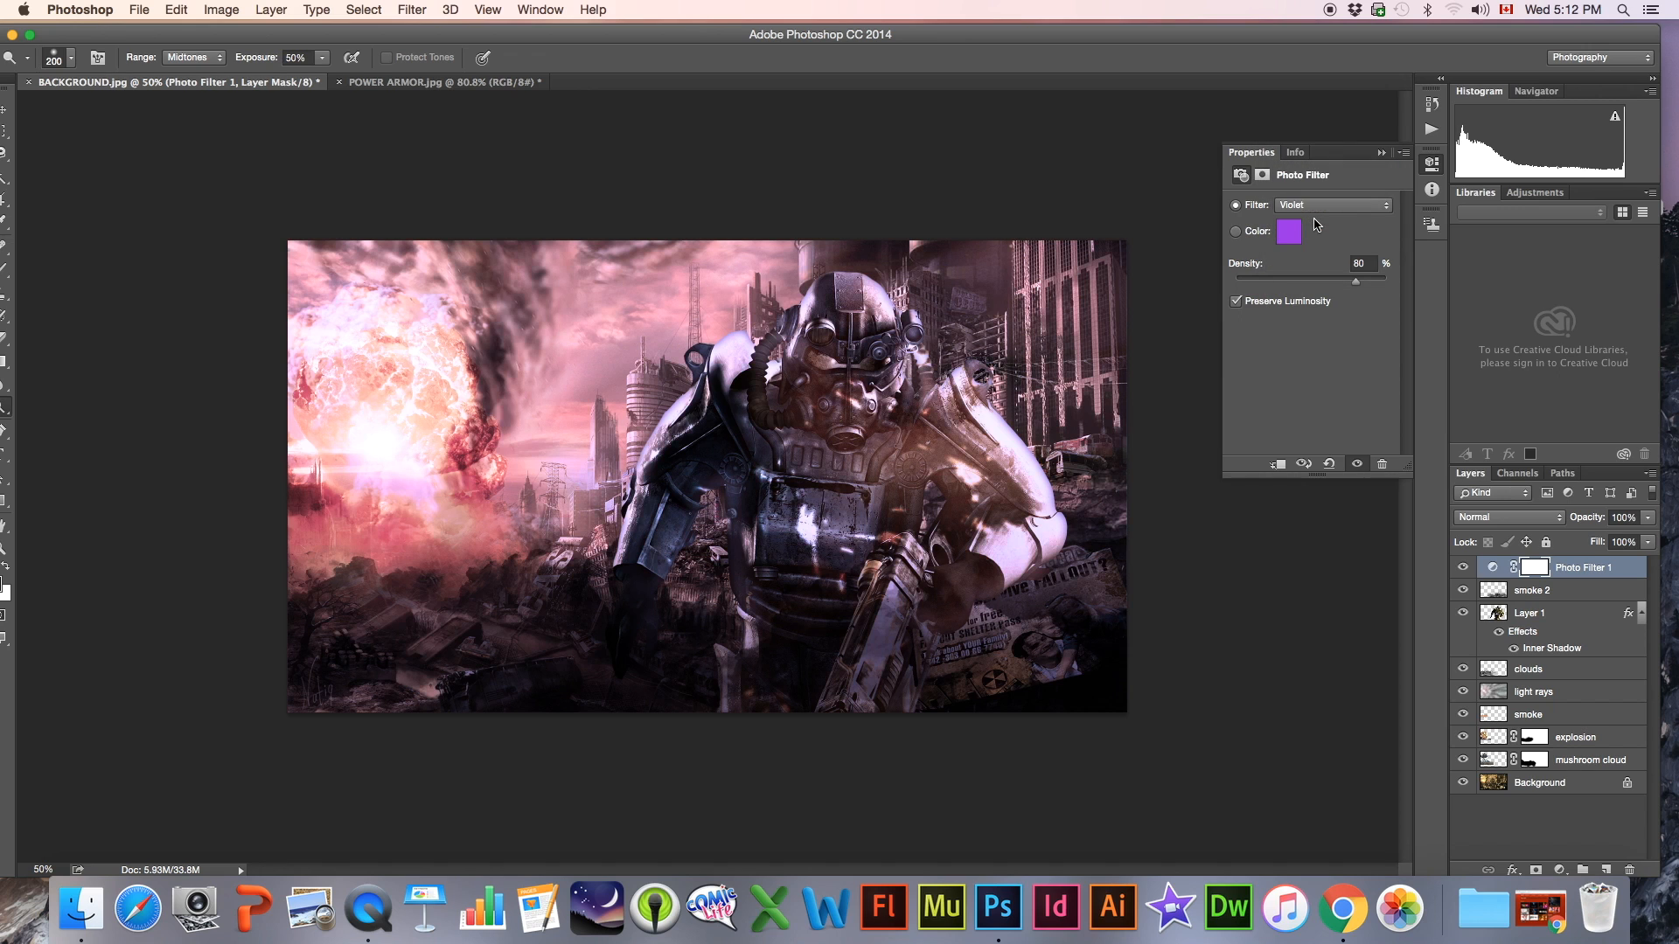
pyautogui.click(1318, 224)
pyautogui.click(1316, 221)
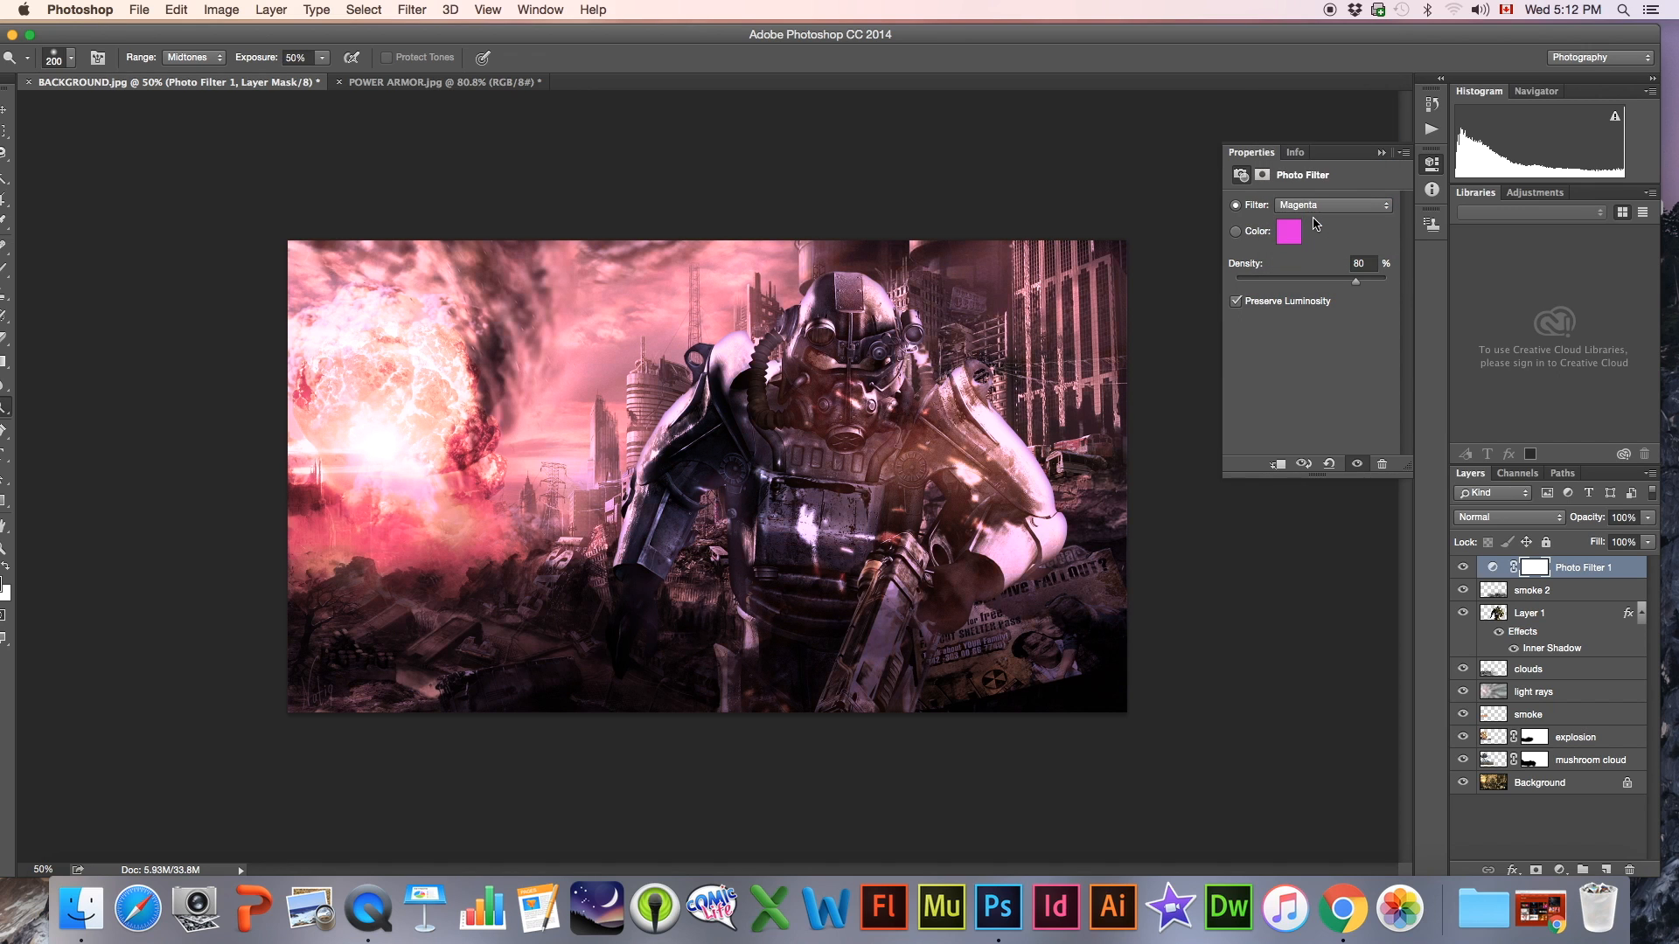
pyautogui.click(1314, 210)
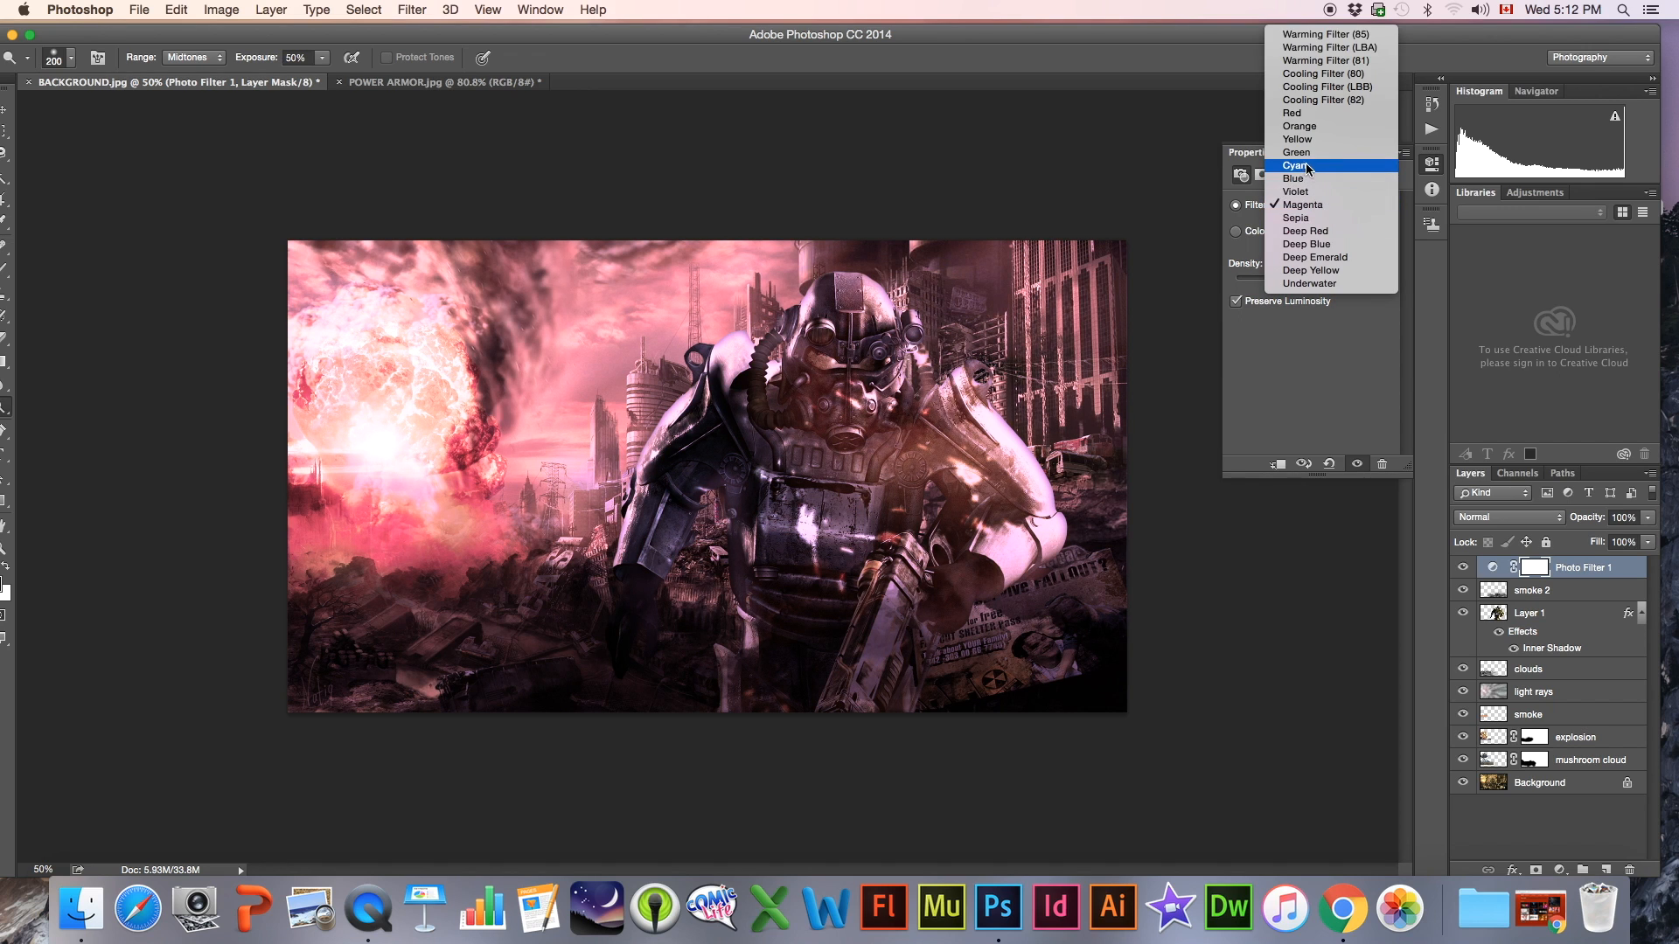
pyautogui.click(1311, 167)
pyautogui.click(1318, 218)
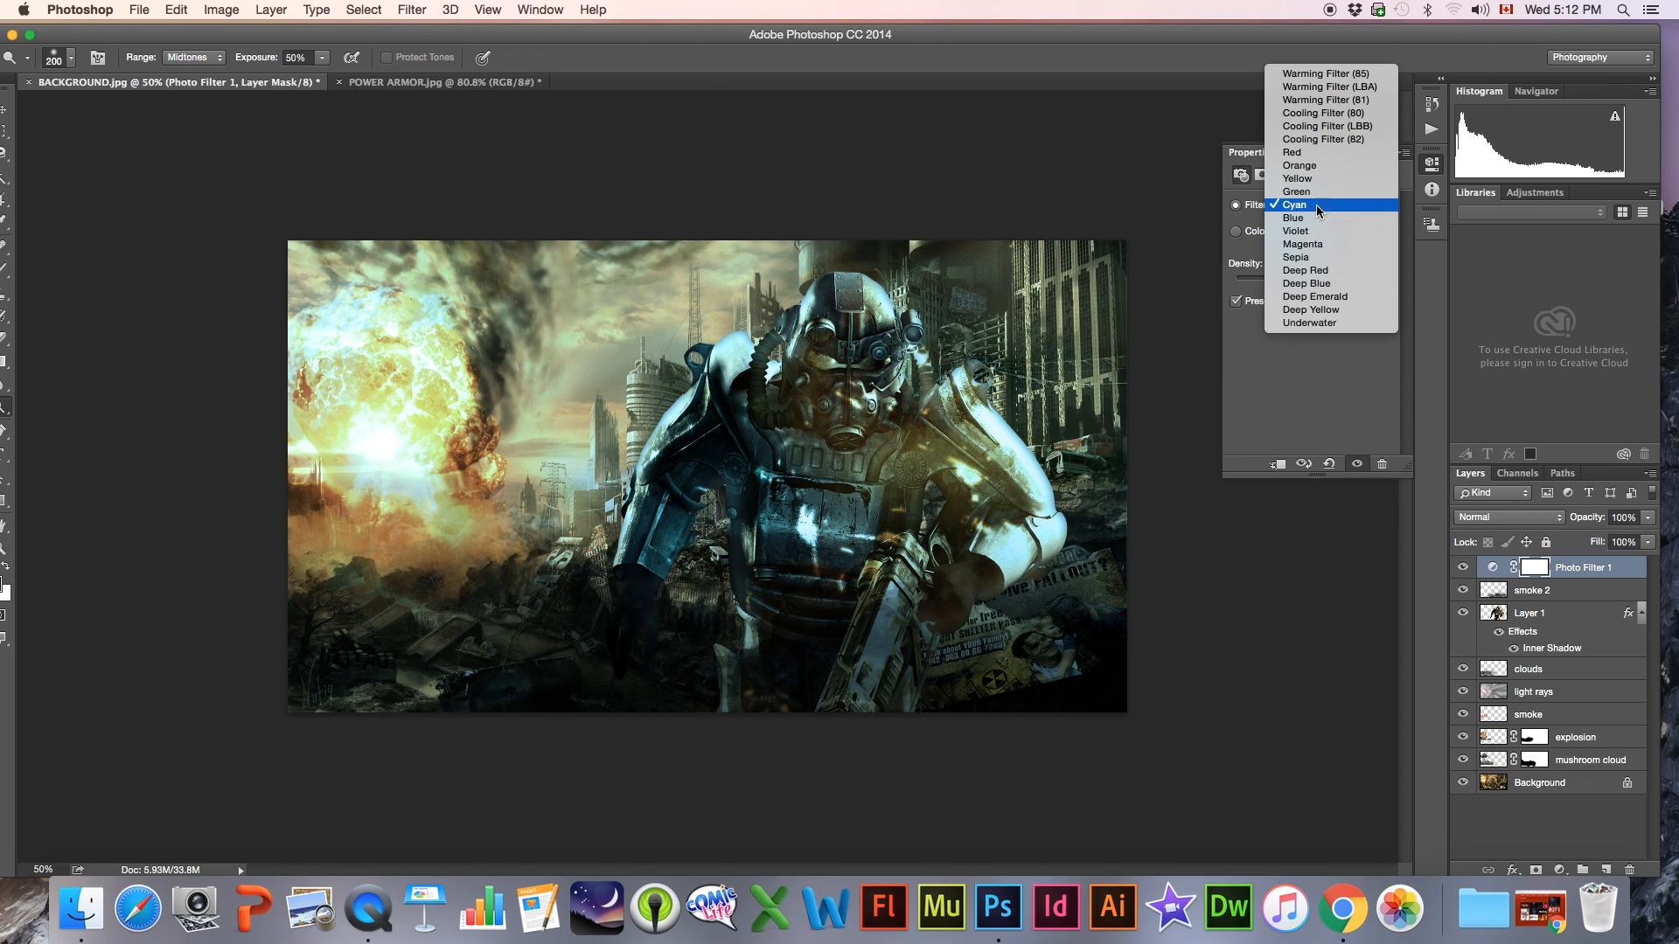
pyautogui.click(1314, 219)
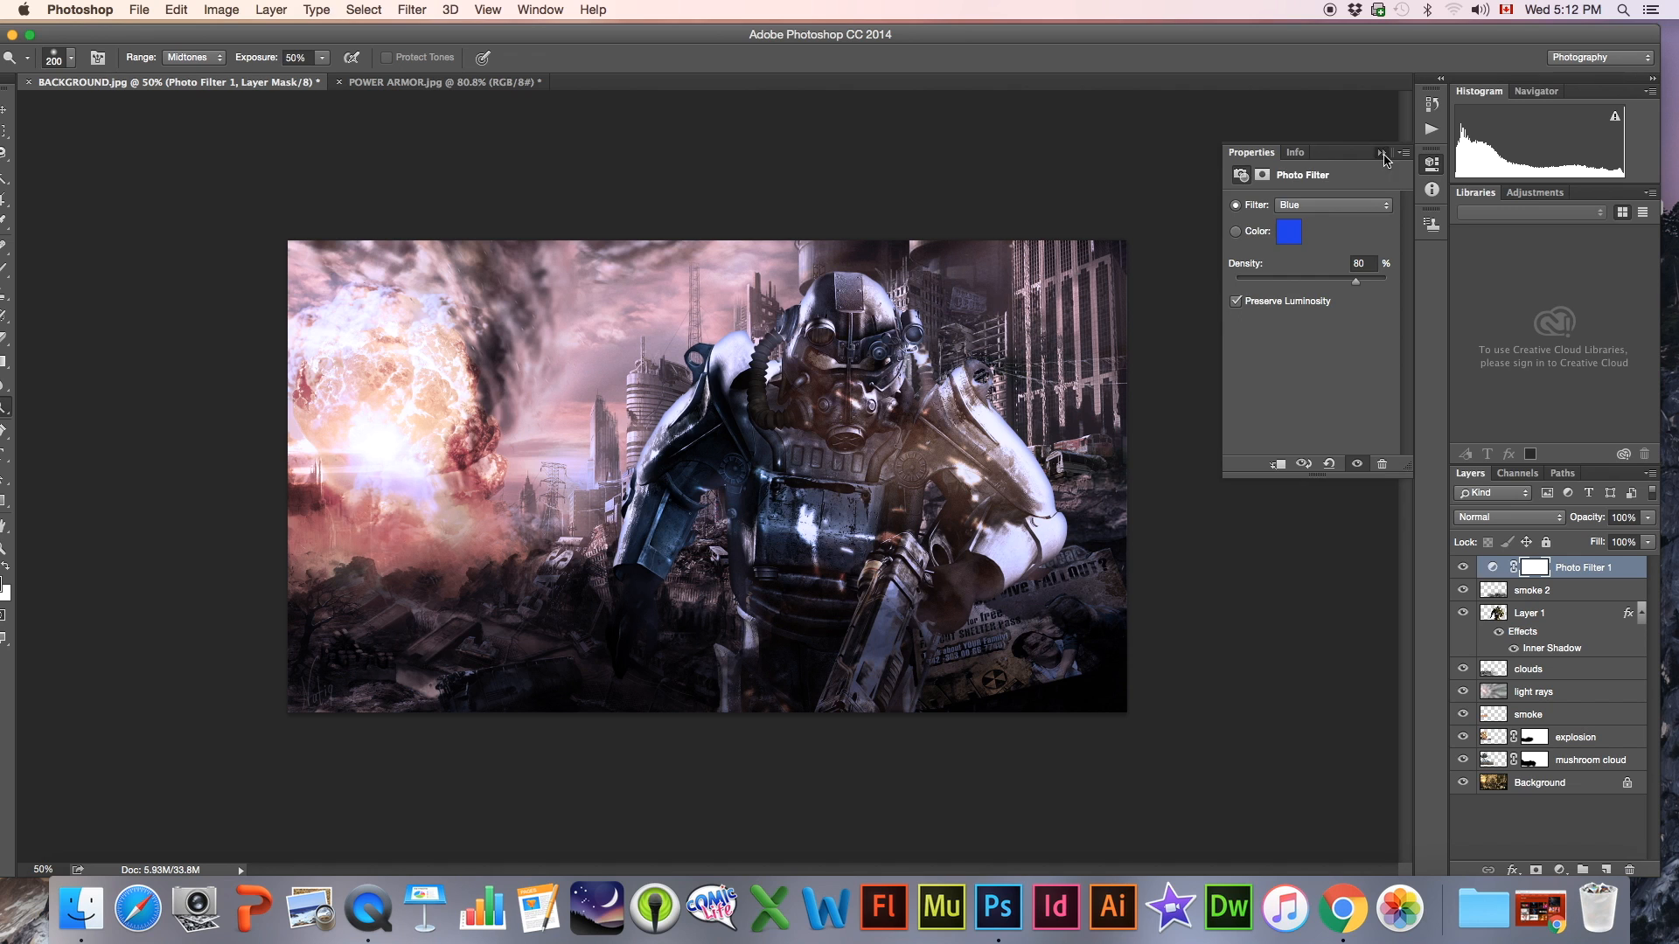
pyautogui.click(1382, 152)
# Hide all layers above the Background and show them again one by one, from mushroom cloud up to Photo Filter 1, to review the composite
pyautogui.moveTo(1460, 568); pyautogui.dragTo(1464, 761)
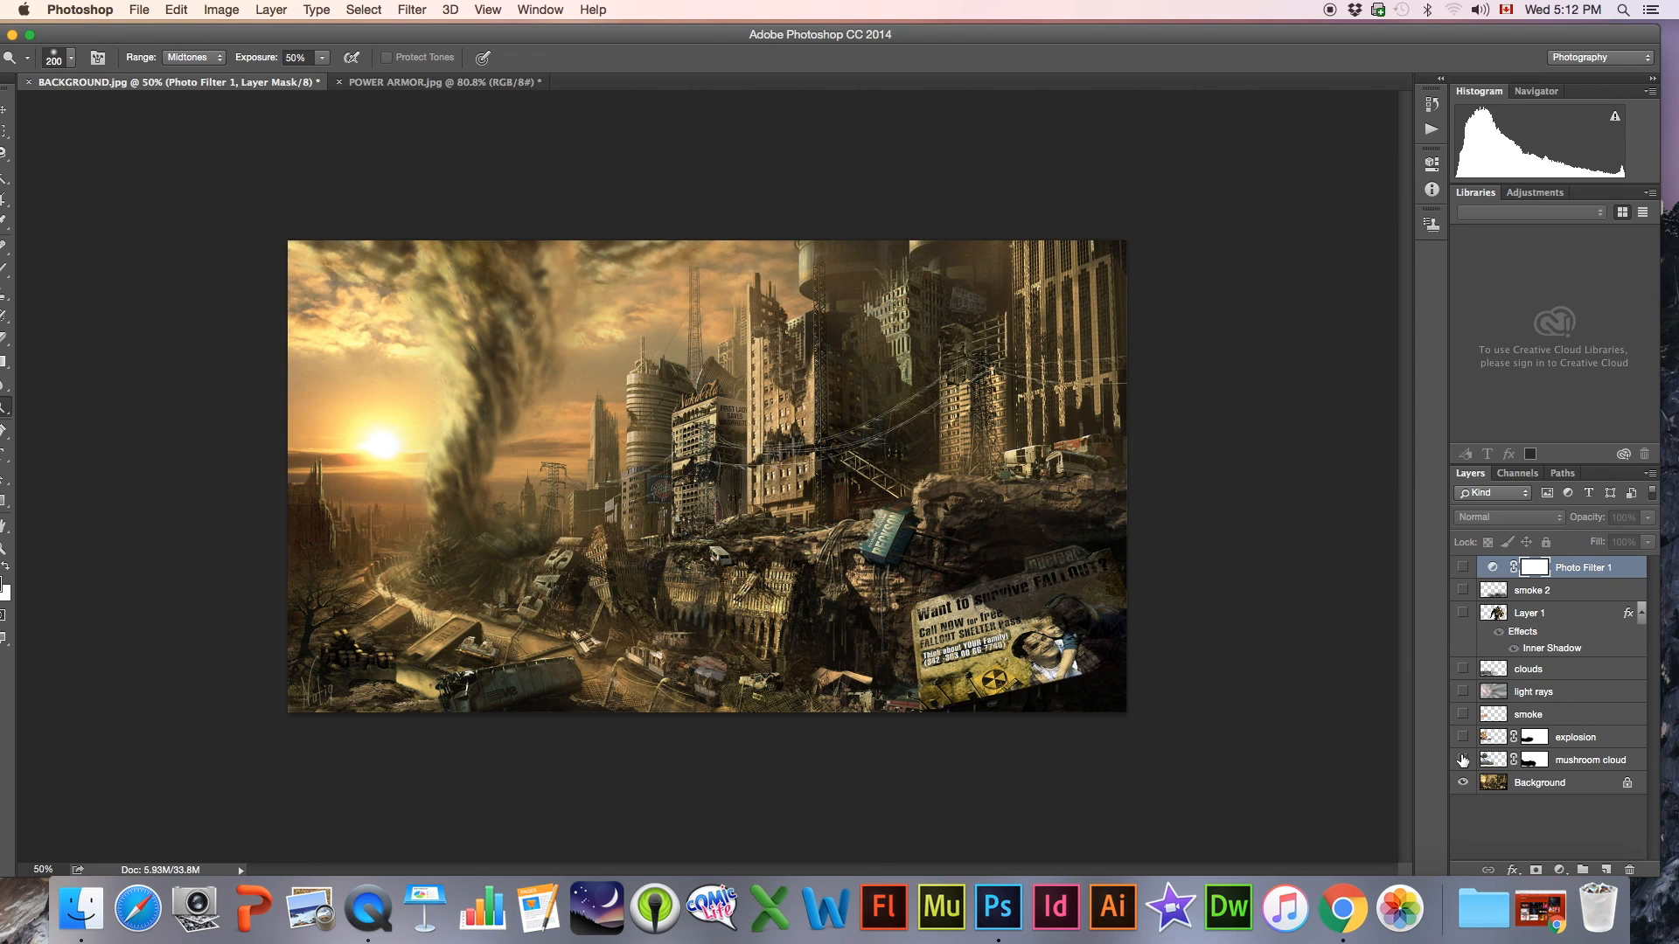
pyautogui.click(1464, 761)
pyautogui.click(1462, 739)
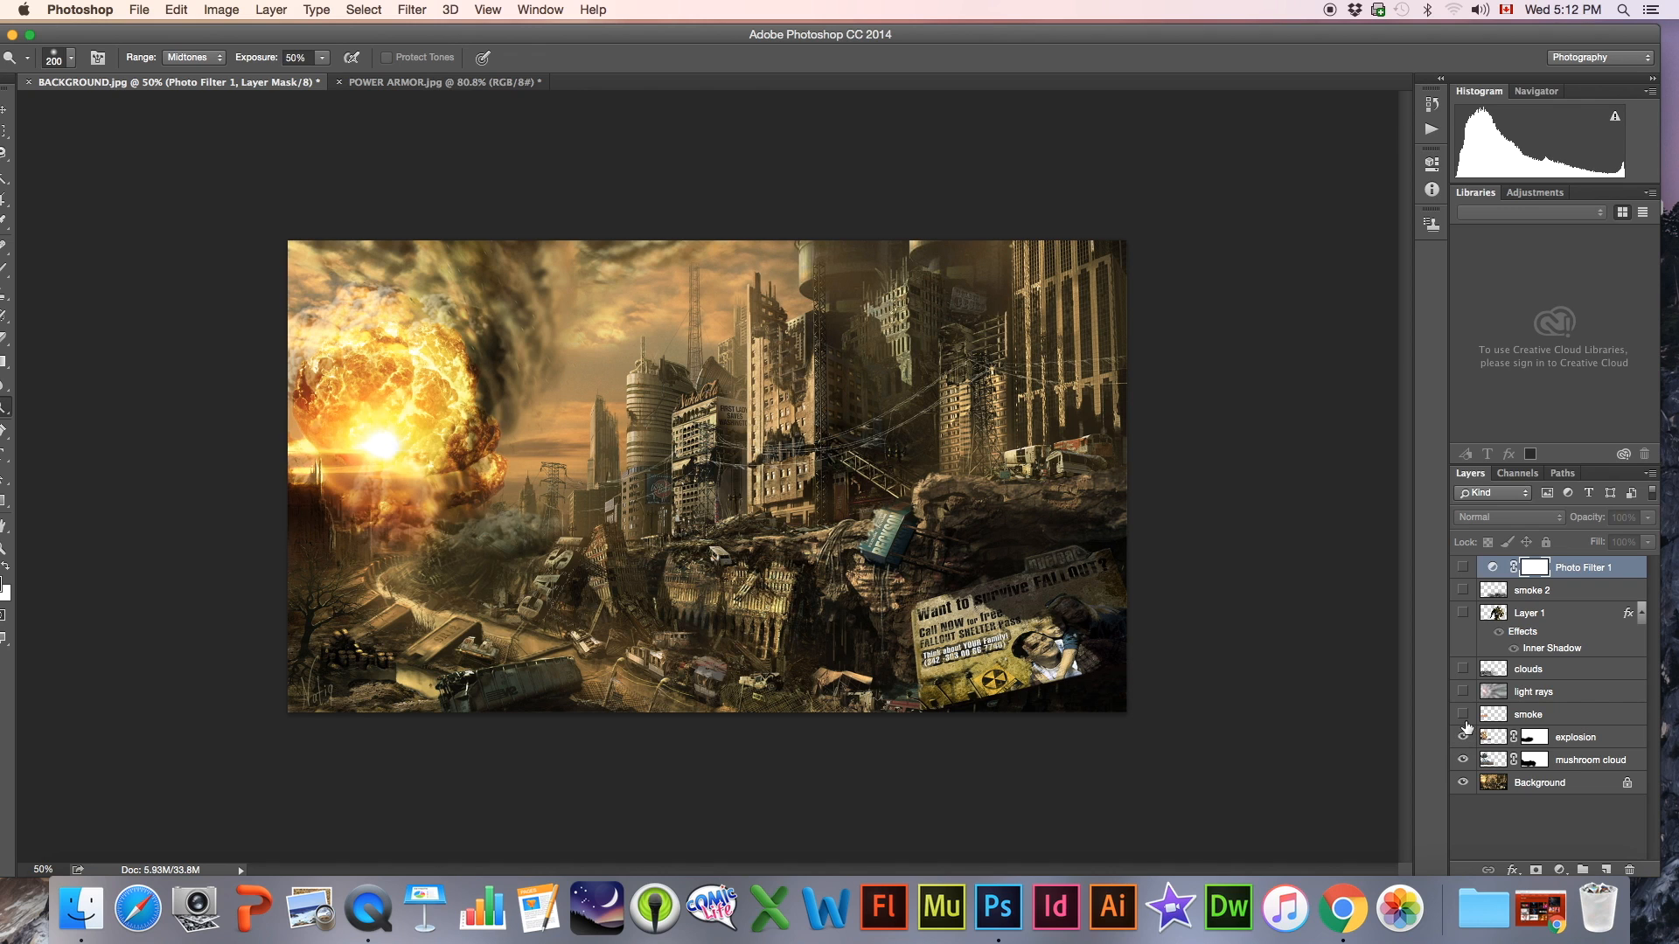
pyautogui.click(1462, 716)
pyautogui.click(1462, 693)
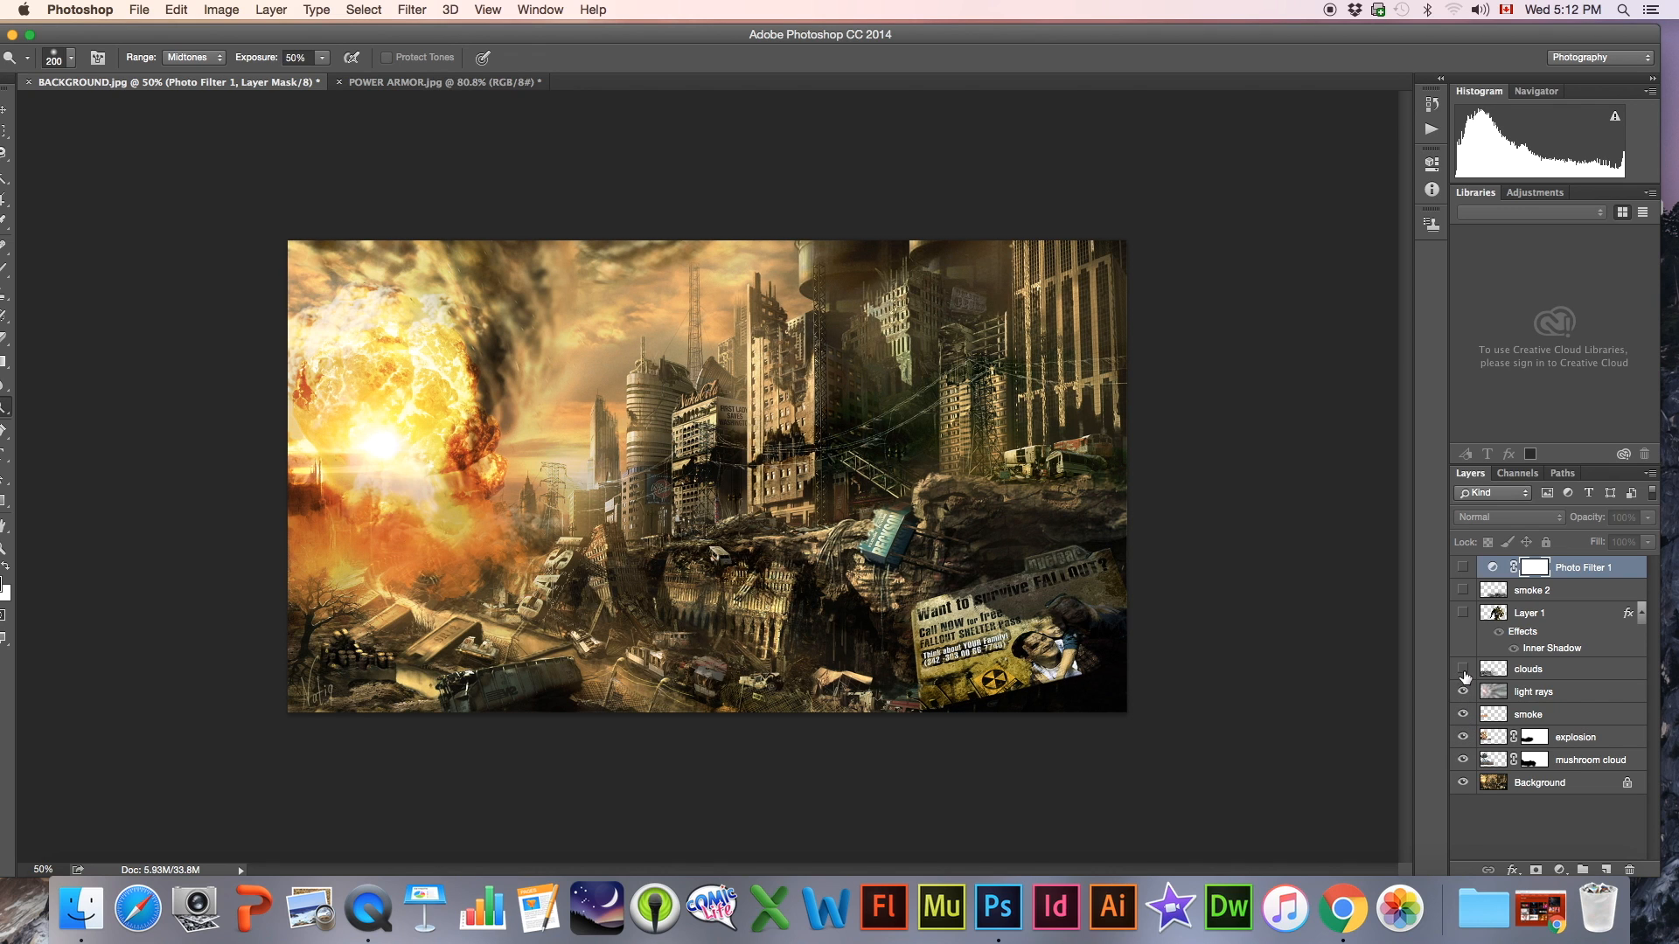
pyautogui.click(1462, 670)
pyautogui.click(1462, 614)
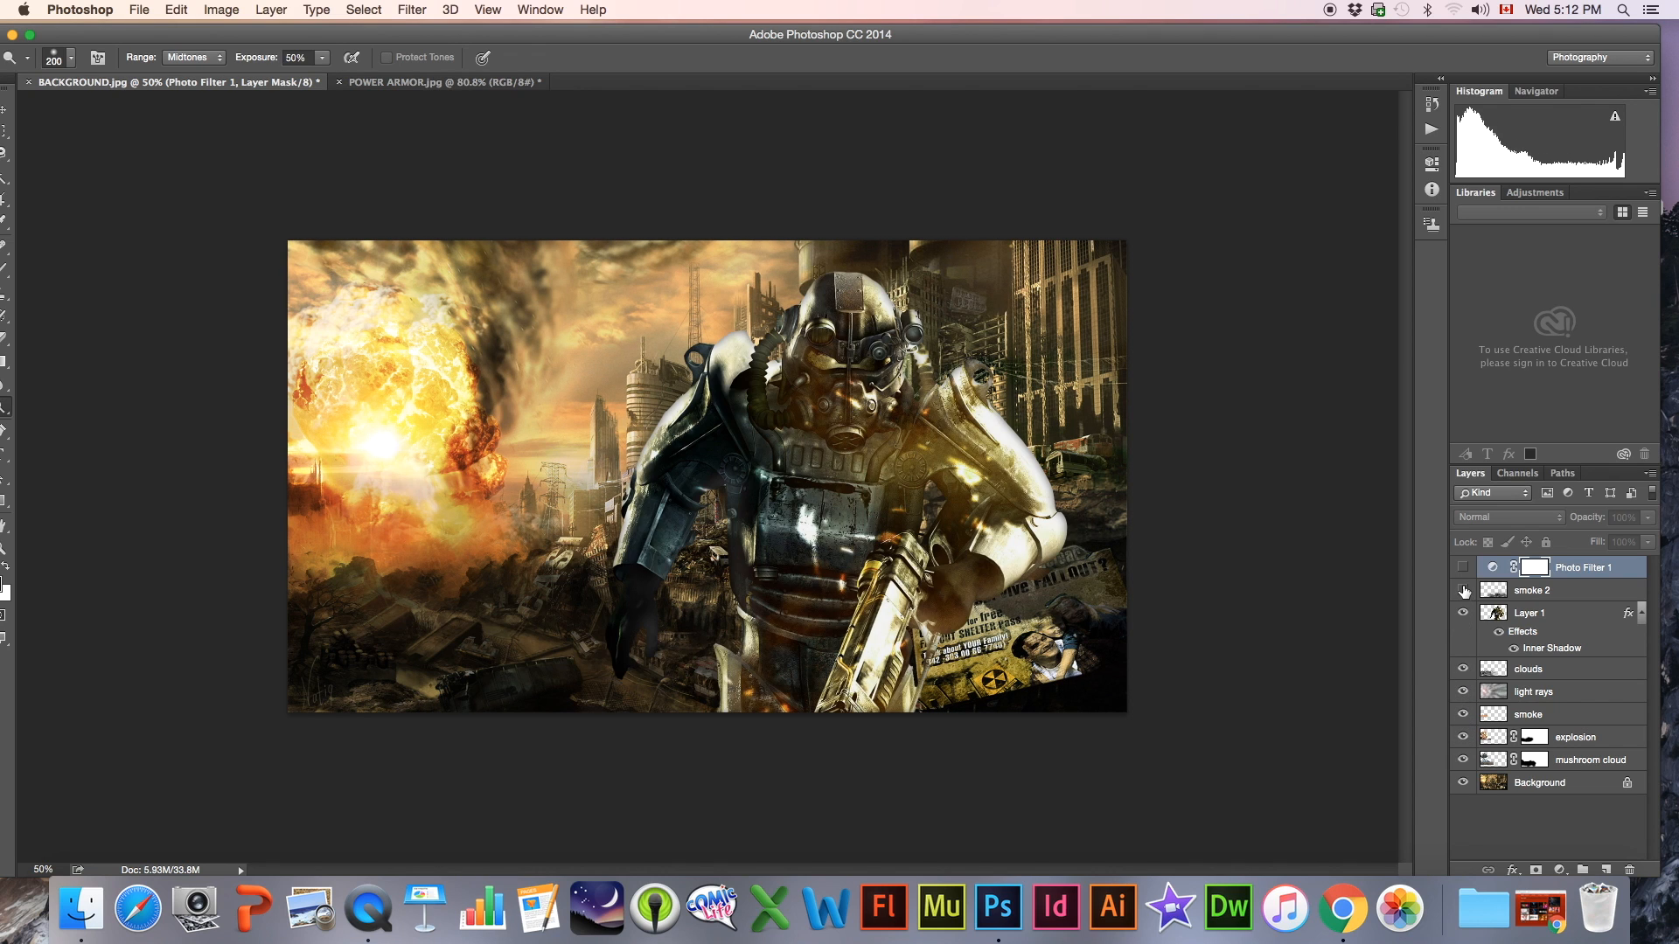
pyautogui.click(1463, 591)
pyautogui.click(1462, 568)
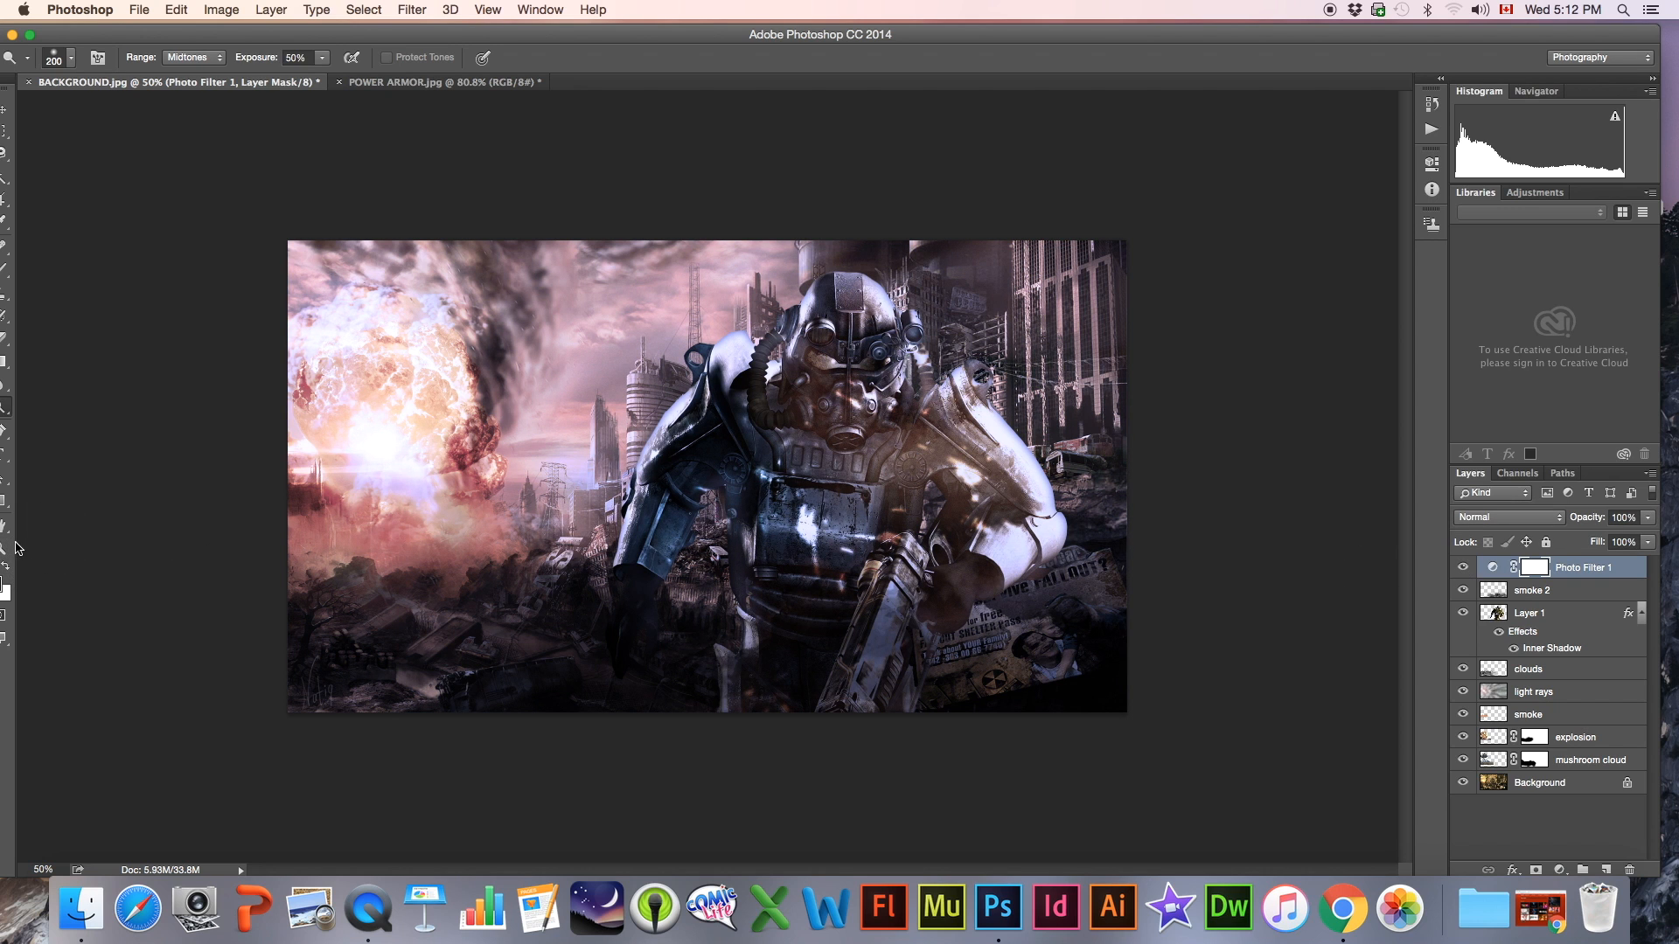
pyautogui.click(16, 544)
pyautogui.click(759, 464)
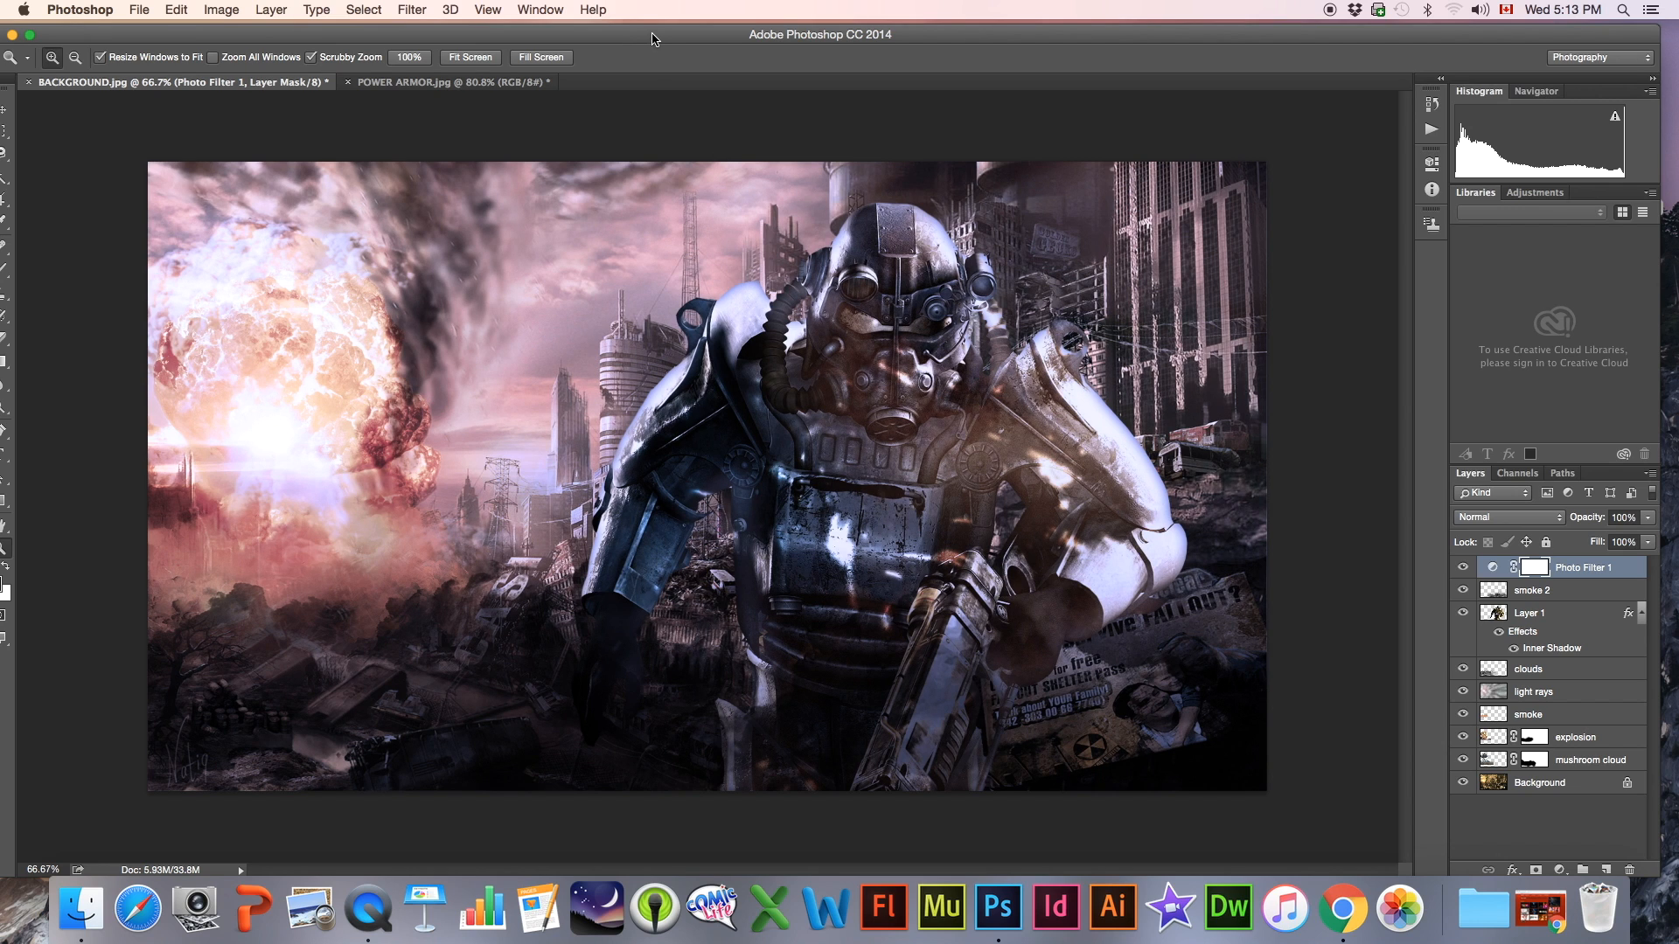
# Open LOGO.png from the FALLOUT 4 COMPOSITE folder in Photoshop and copy the logo into BACKGROUND.jpg above the Photo Filter layer
pyautogui.moveTo(652, 37); pyautogui.dragTo(857, 578)
pyautogui.moveTo(644, 263); pyautogui.dragTo(983, 908)
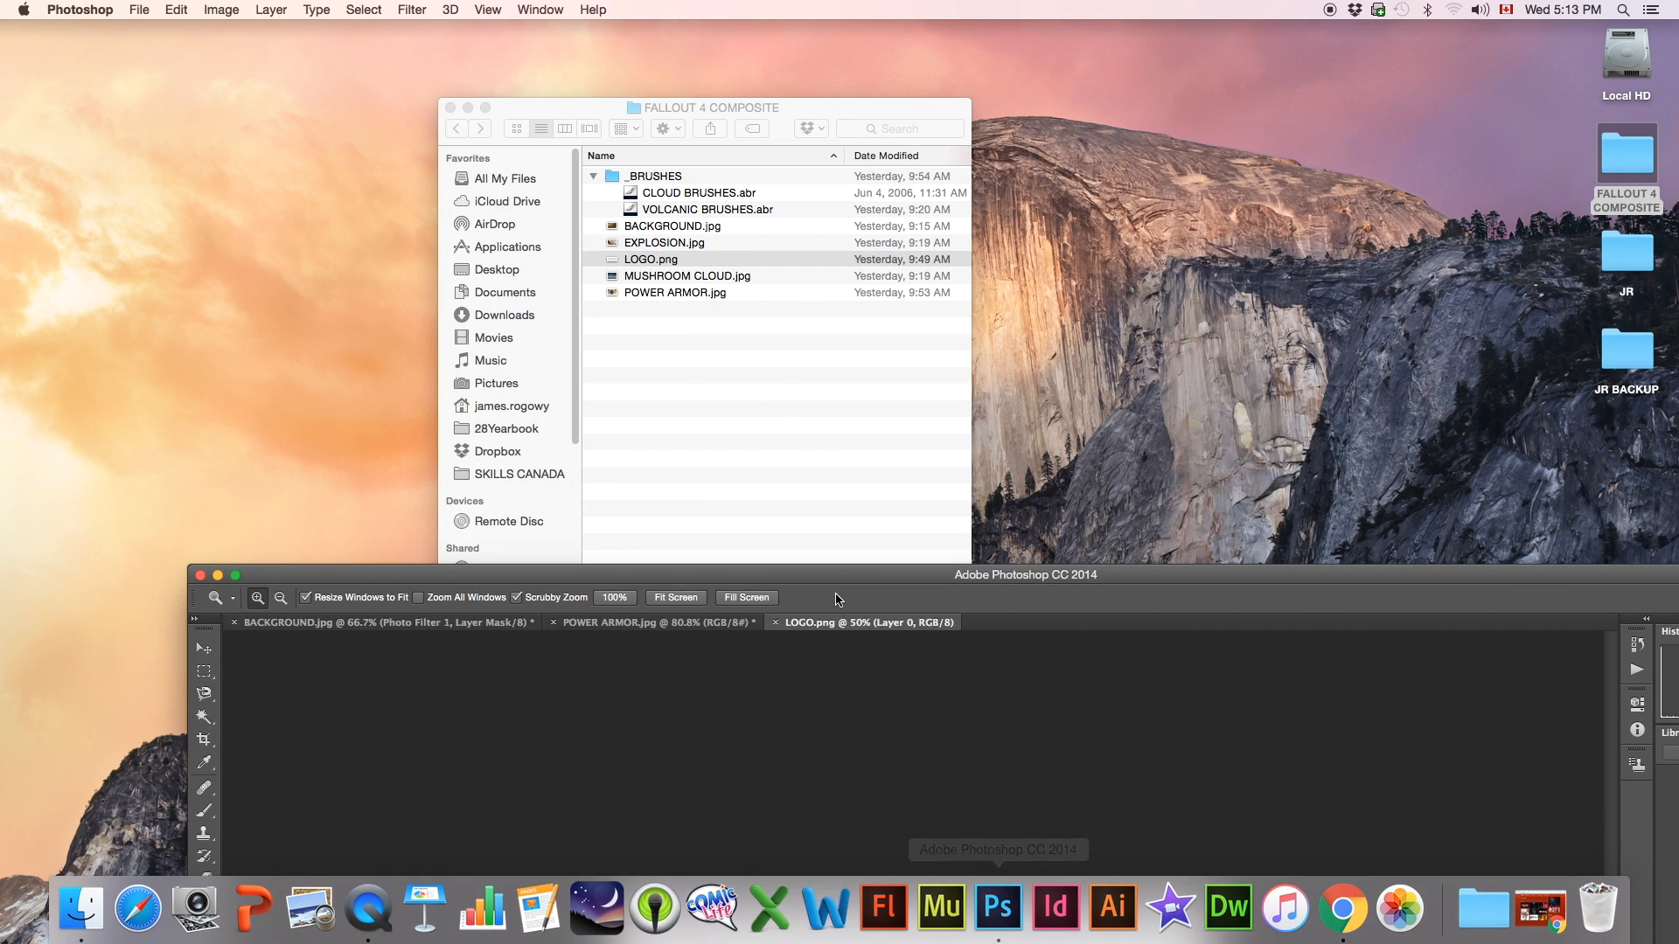
pyautogui.moveTo(834, 573); pyautogui.dragTo(661, 30)
pyautogui.click(31, 105)
pyautogui.moveTo(643, 455); pyautogui.dragTo(580, 299)
pyautogui.moveTo(857, 522); pyautogui.dragTo(851, 516)
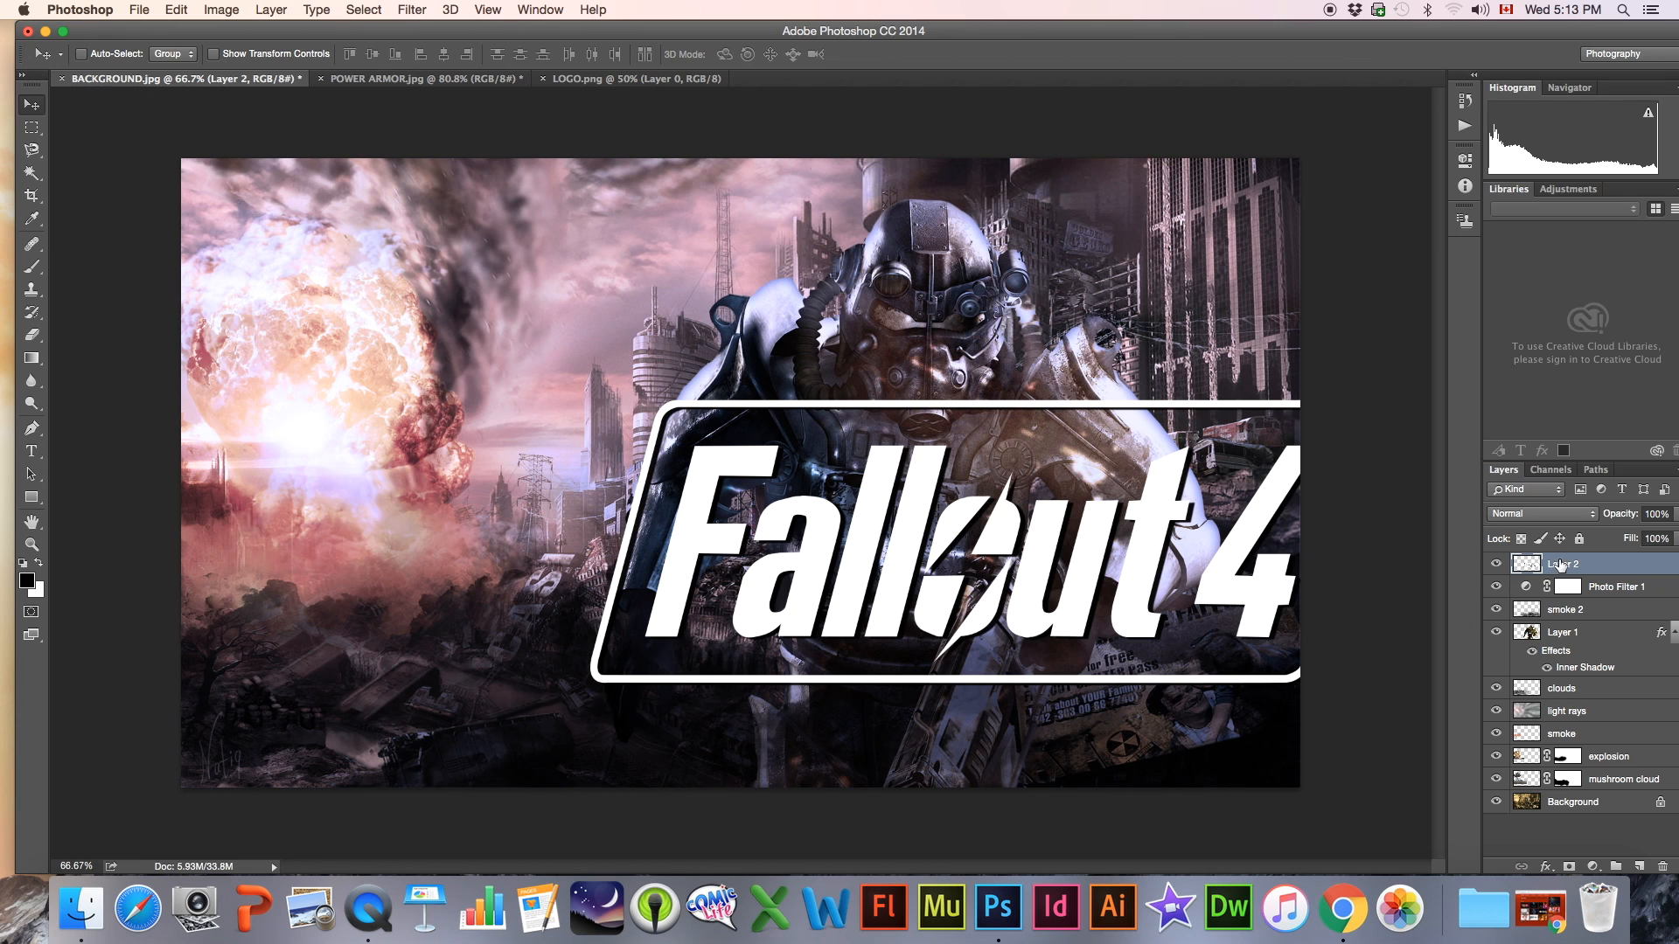
# Scale the Fallout 4 logo on Layer 2 to about 53% and place it in the image's lower-right area, over the power armor's legs
pyautogui.press('super+t')
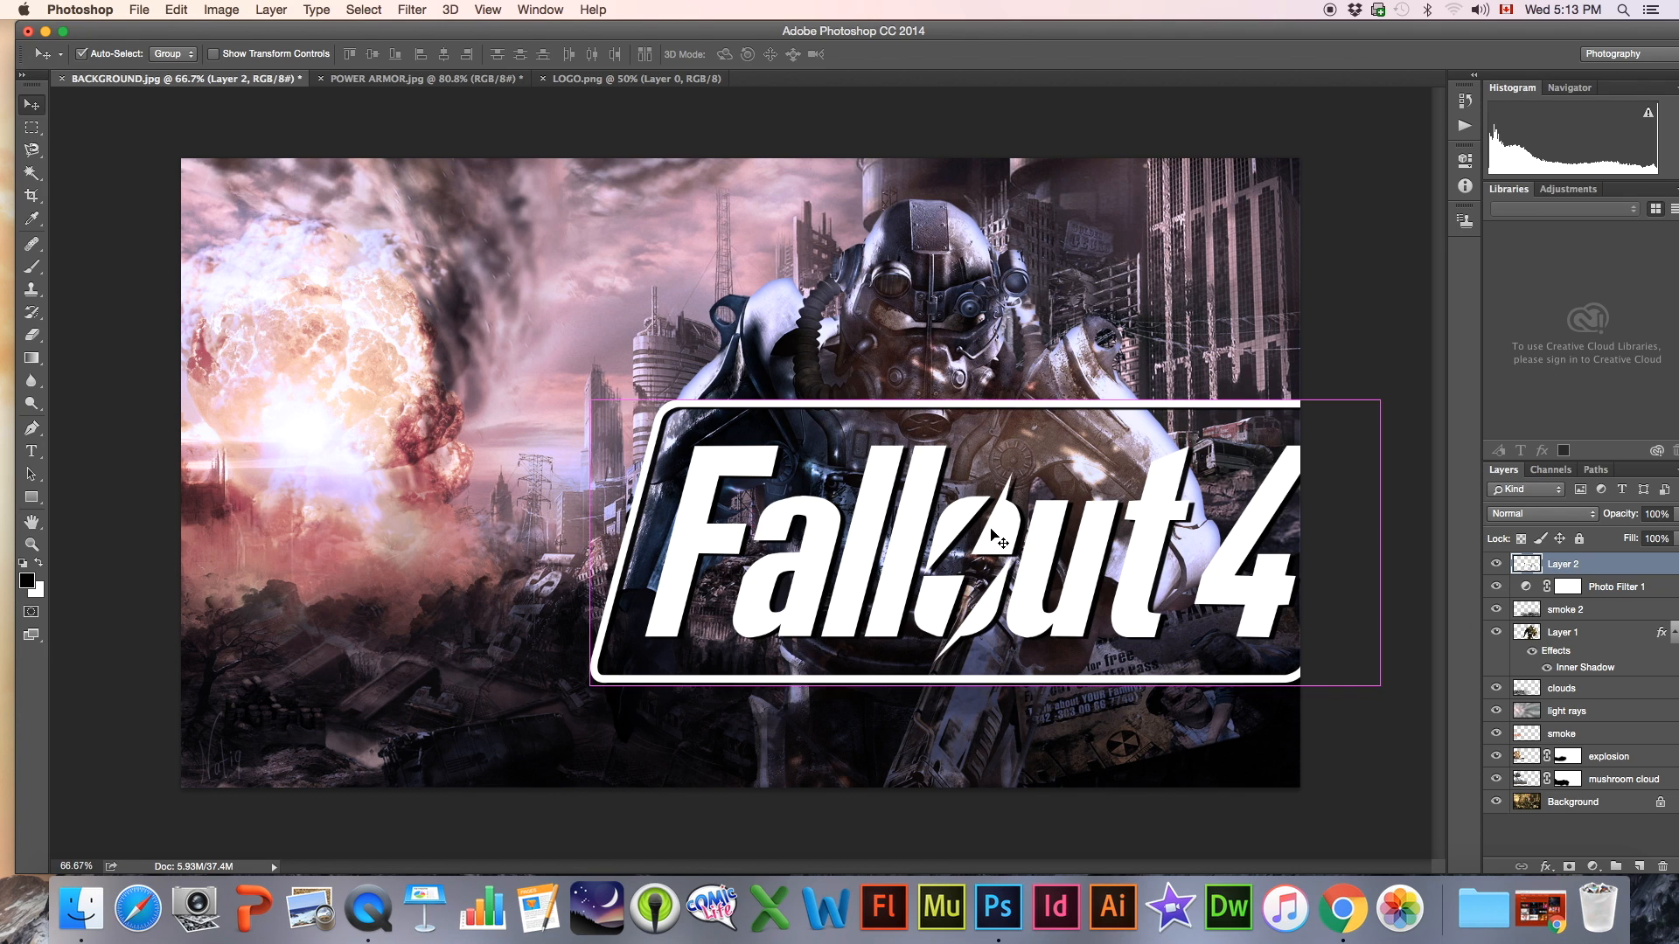
pyautogui.moveTo(591, 401); pyautogui.dragTo(890, 497)
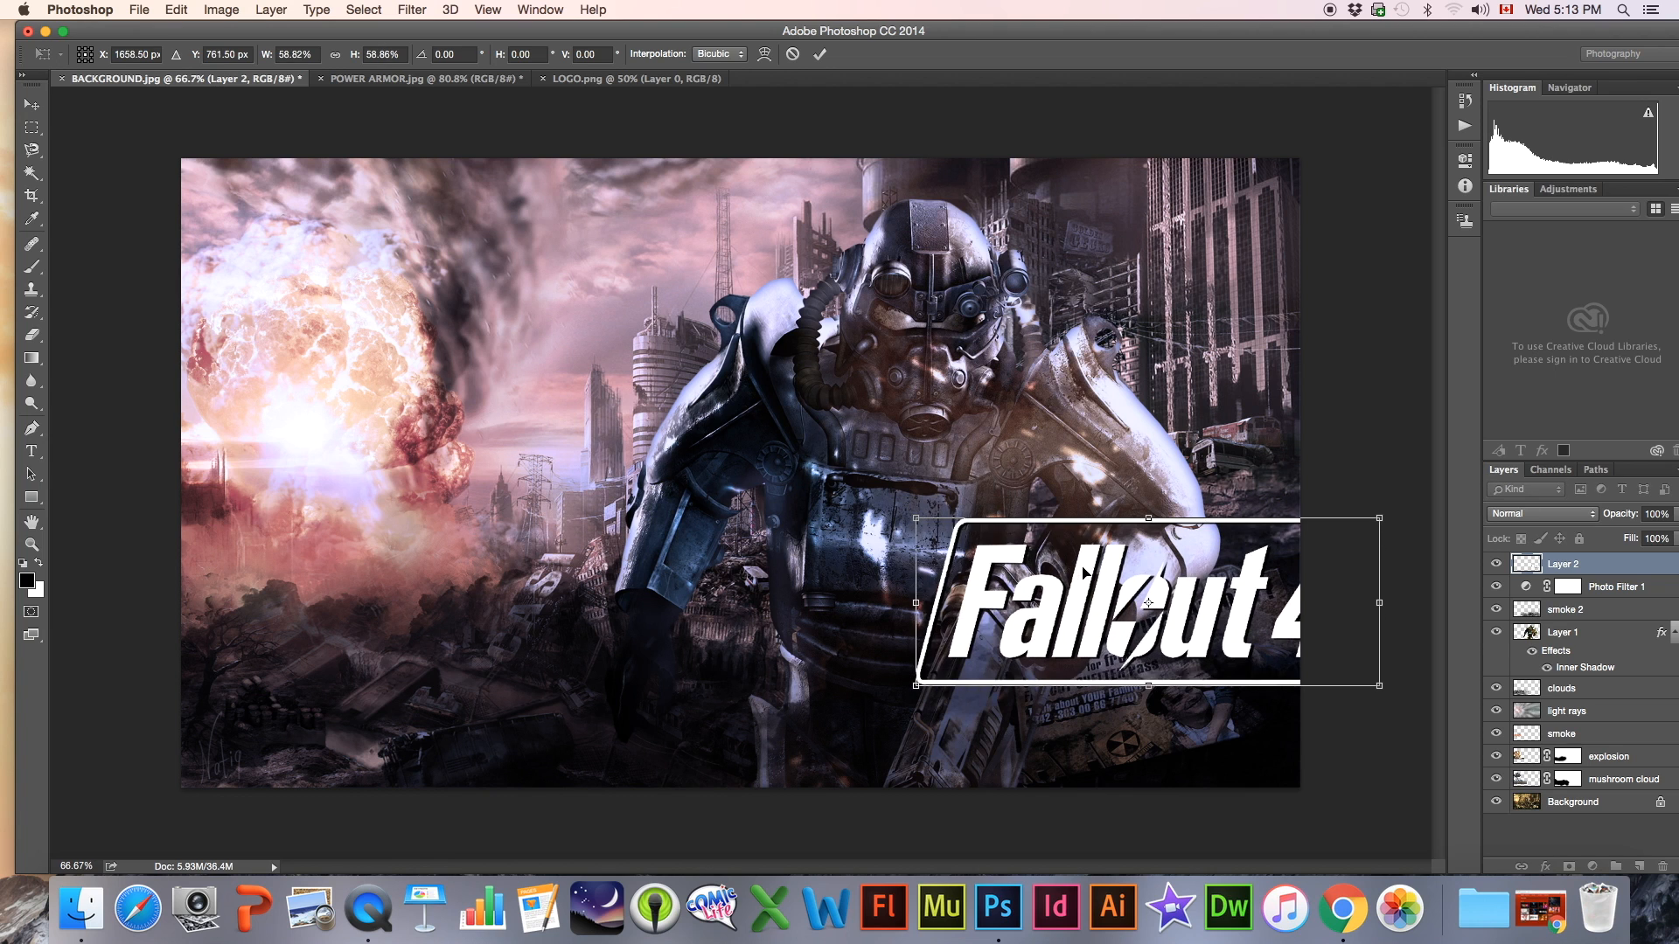
pyautogui.moveTo(1119, 582); pyautogui.dragTo(1000, 652)
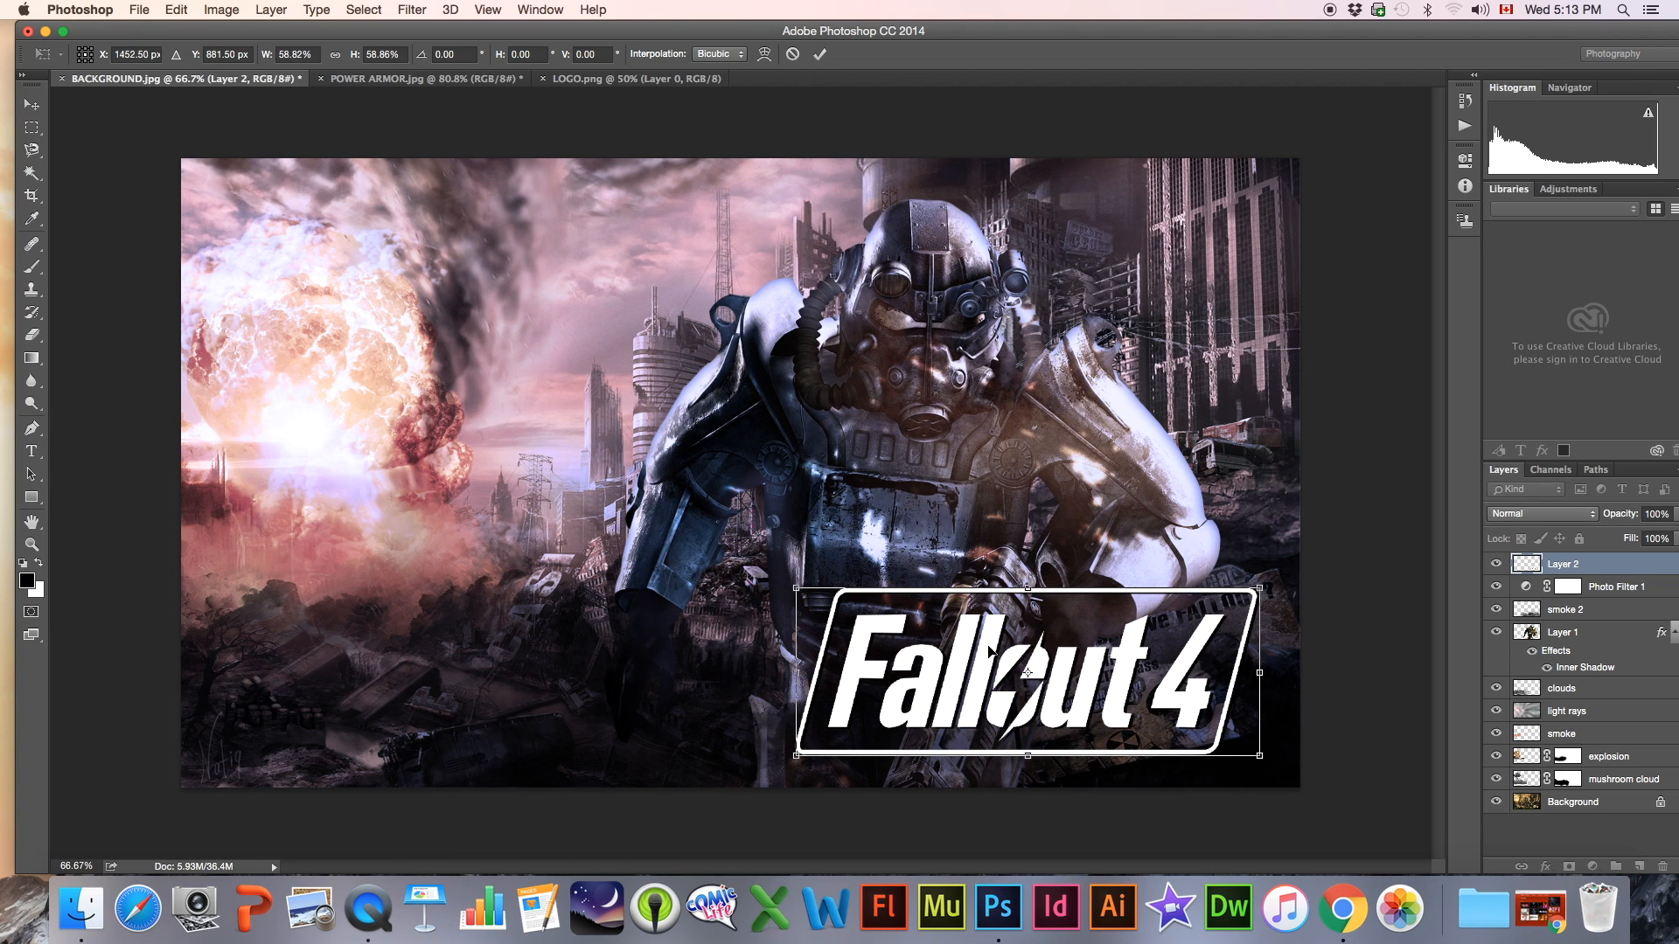
pyautogui.moveTo(1264, 592); pyautogui.dragTo(1217, 618)
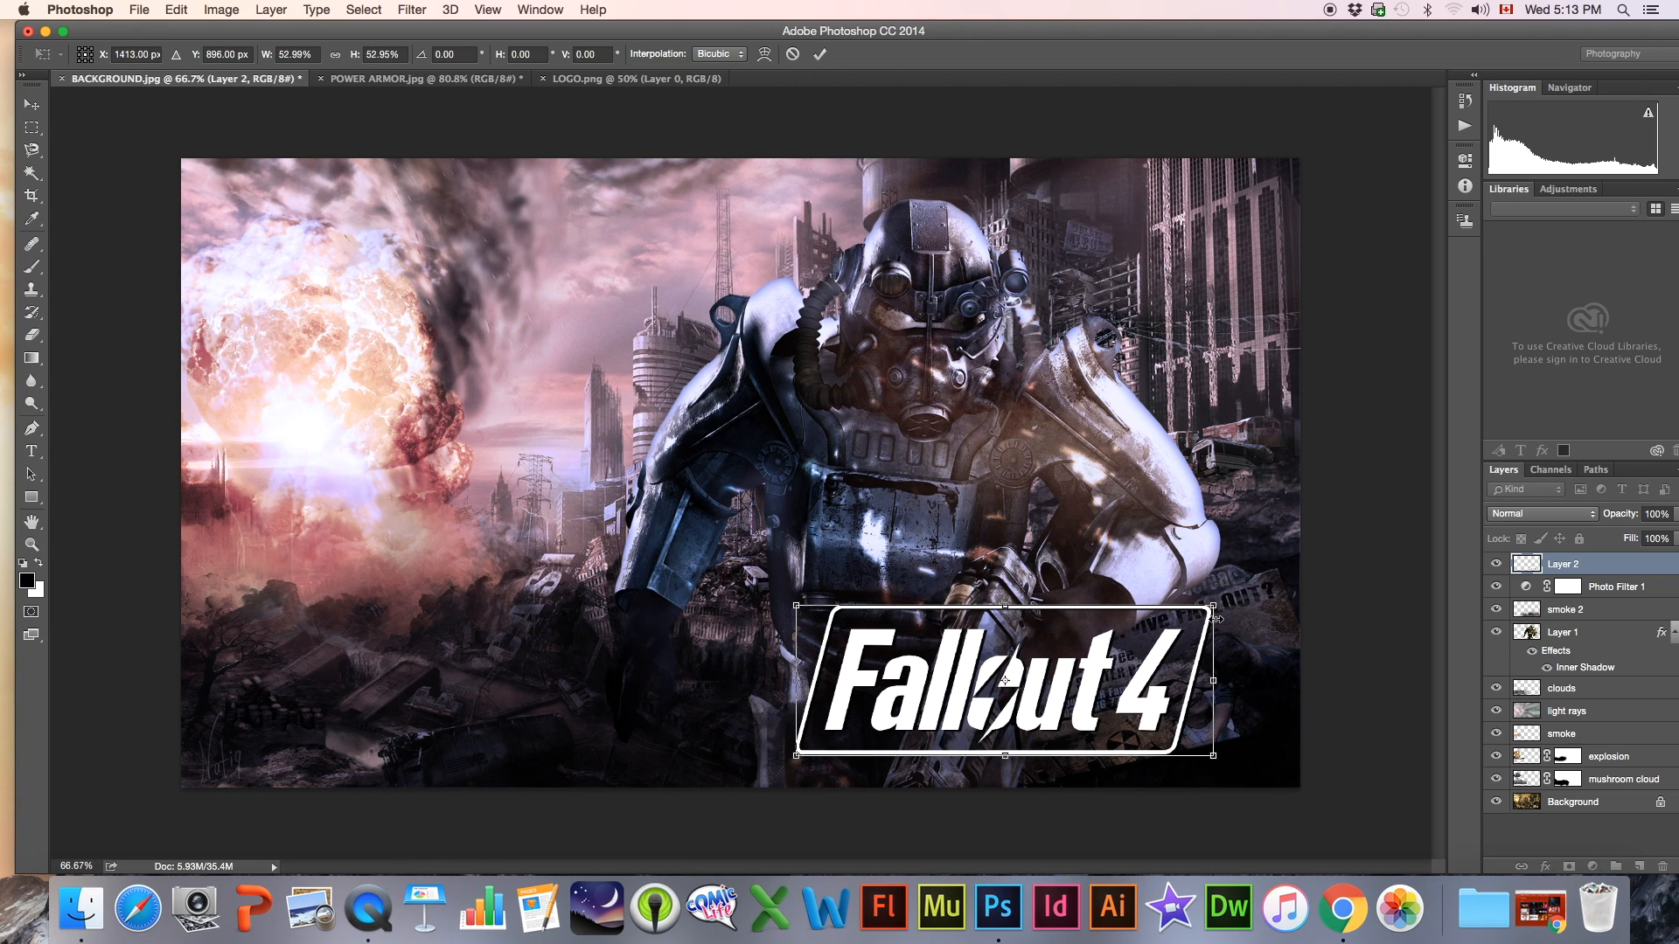
pyautogui.press('Return')
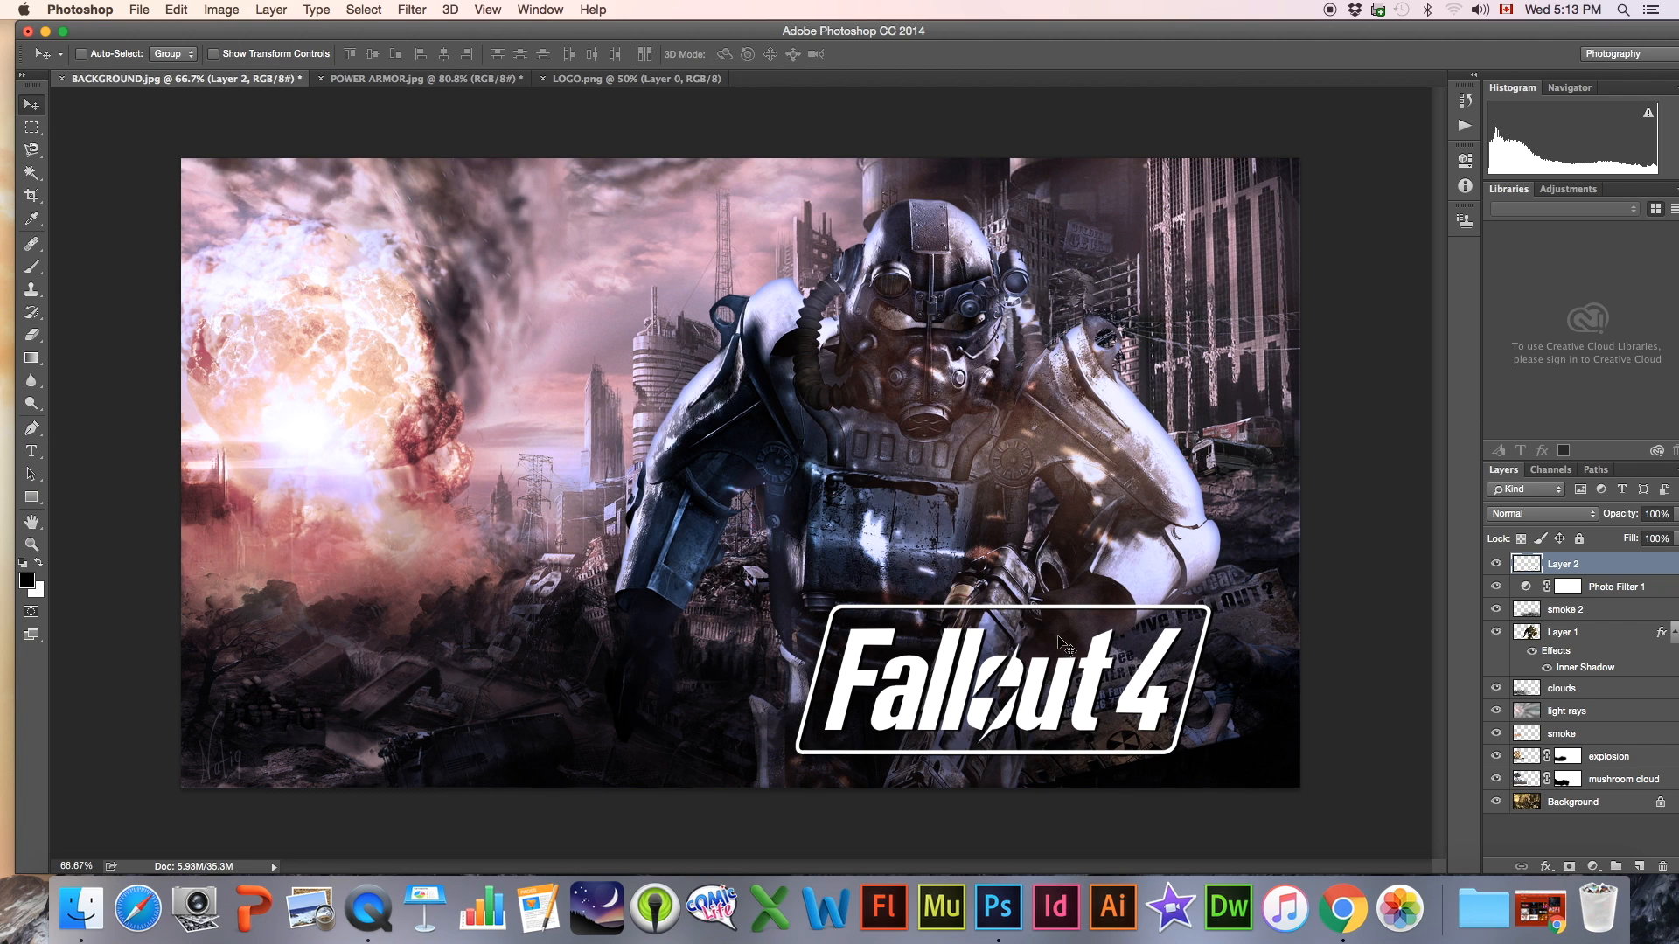
# Fine-tune the logo's position, shifting it slightly closer to the image's right edge
pyautogui.moveTo(1053, 661)
pyautogui.mouseDown()
pyautogui.moveTo(1089, 647)
pyautogui.moveTo(1091, 663)
pyautogui.moveTo(1061, 666)
pyautogui.mouseUp()
pyautogui.press('Down')
pyautogui.press('Down')
pyautogui.press('Down')
pyautogui.press('Down')
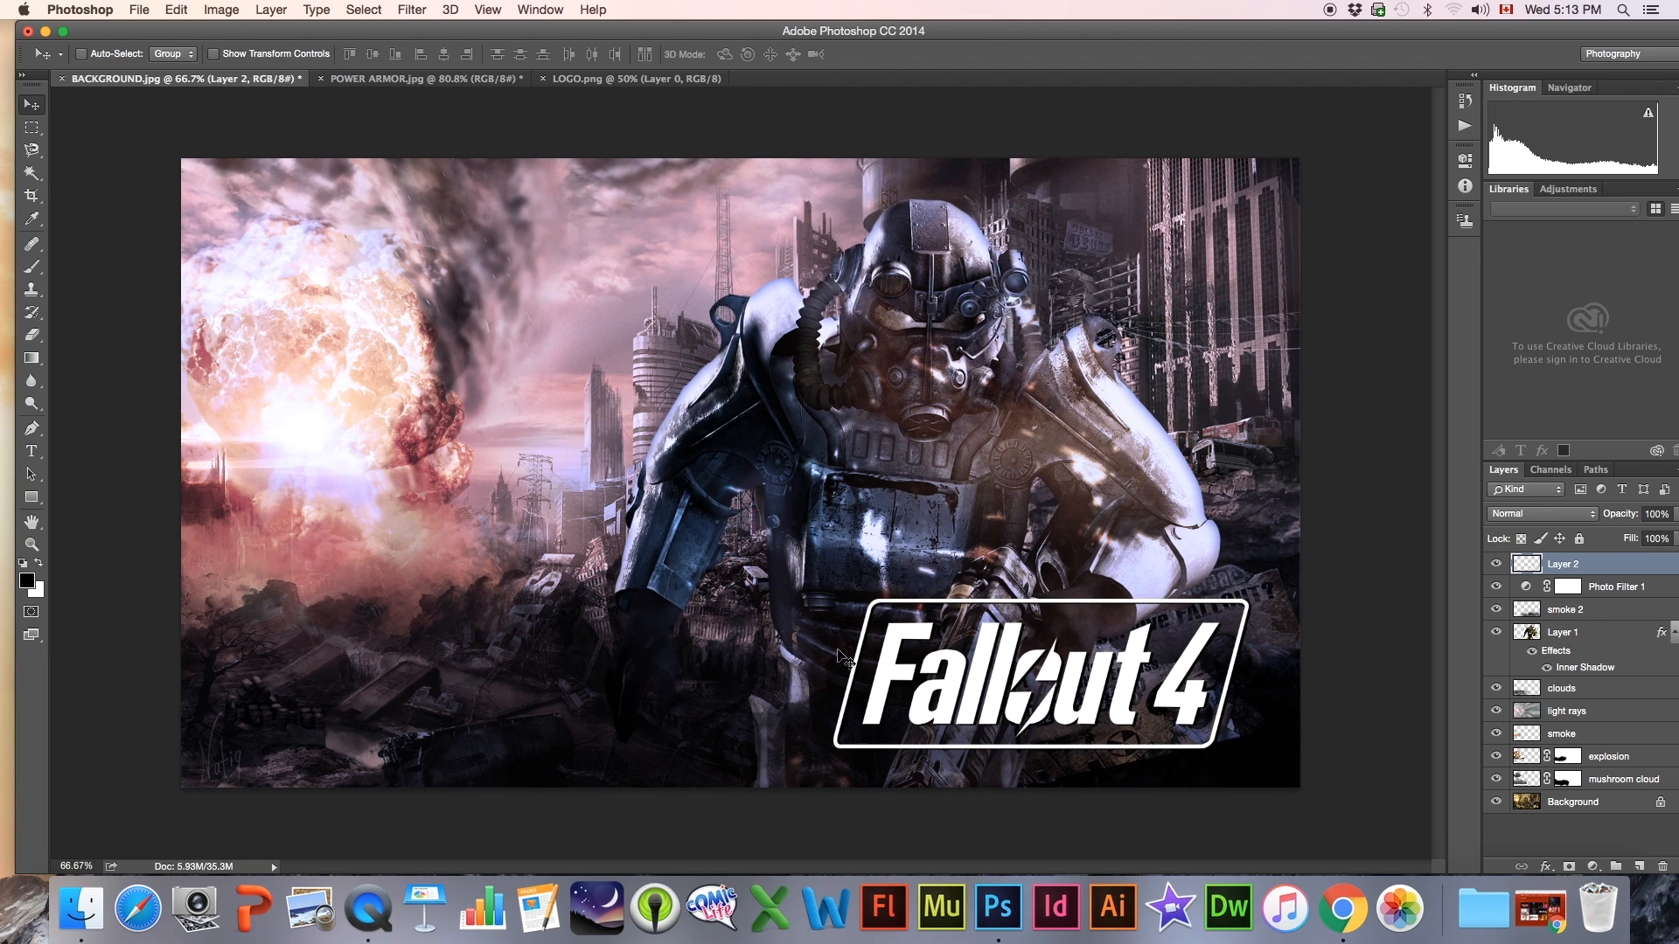
# Display the composite in Full Screen Mode and enlarge it to nearly fill the screen
pyautogui.click(32, 544)
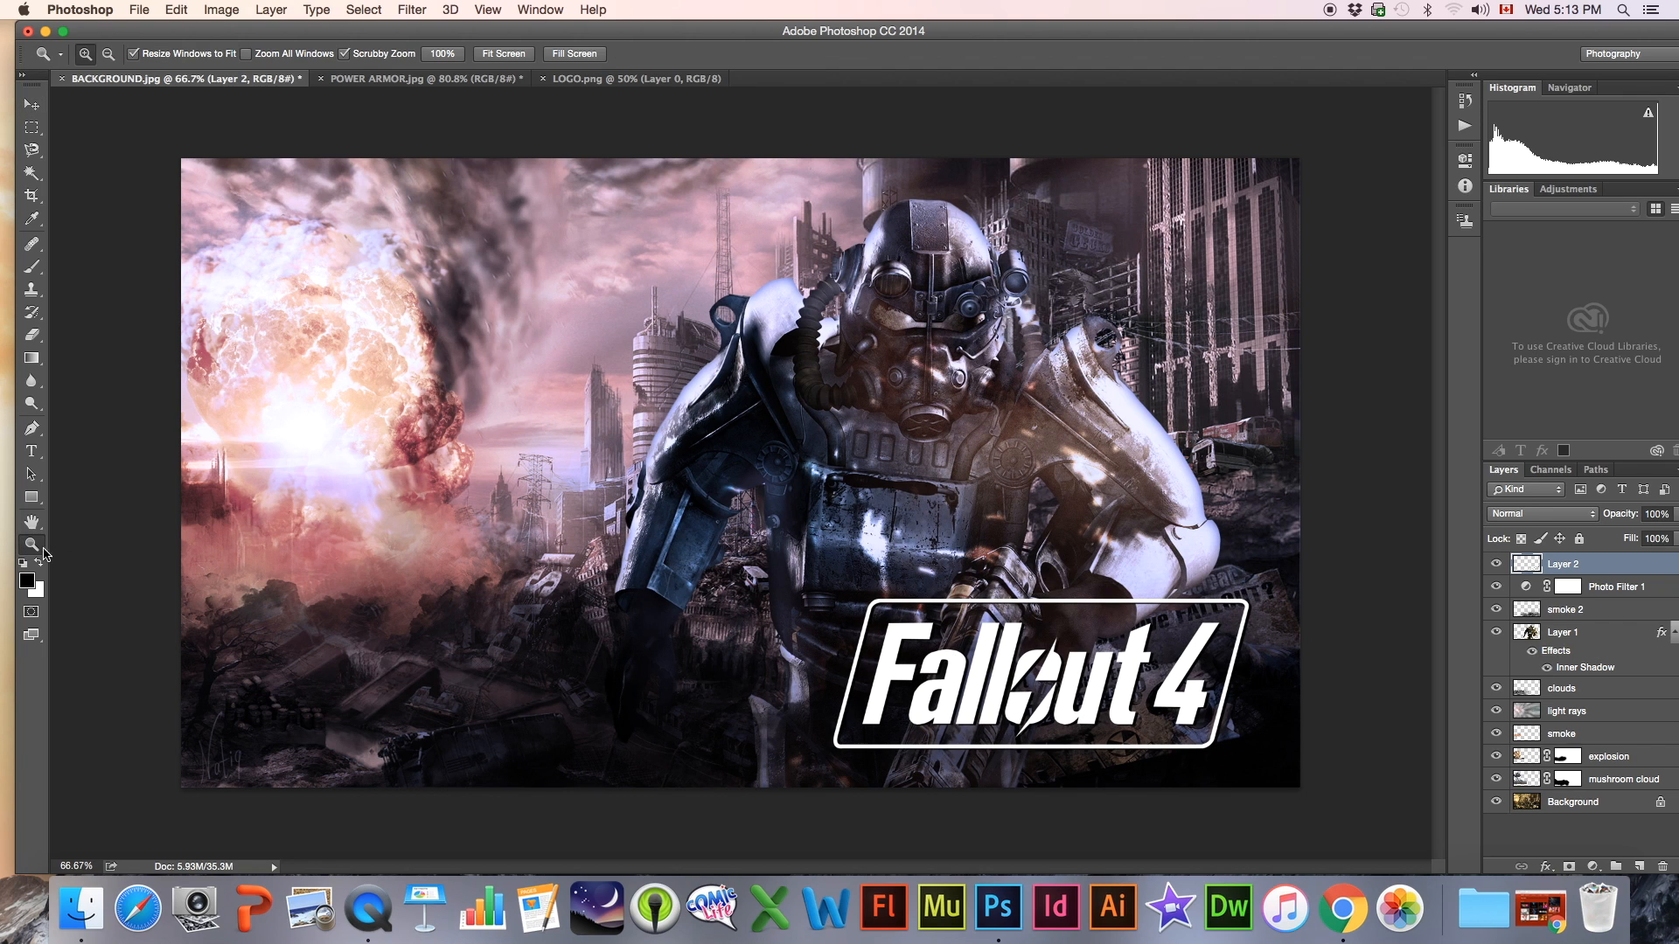
pyautogui.keyDown('alt'); pyautogui.click(770, 552); pyautogui.keyUp('alt')
pyautogui.keyDown('alt'); pyautogui.click(738, 531); pyautogui.keyUp('alt')
pyautogui.click(737, 531)
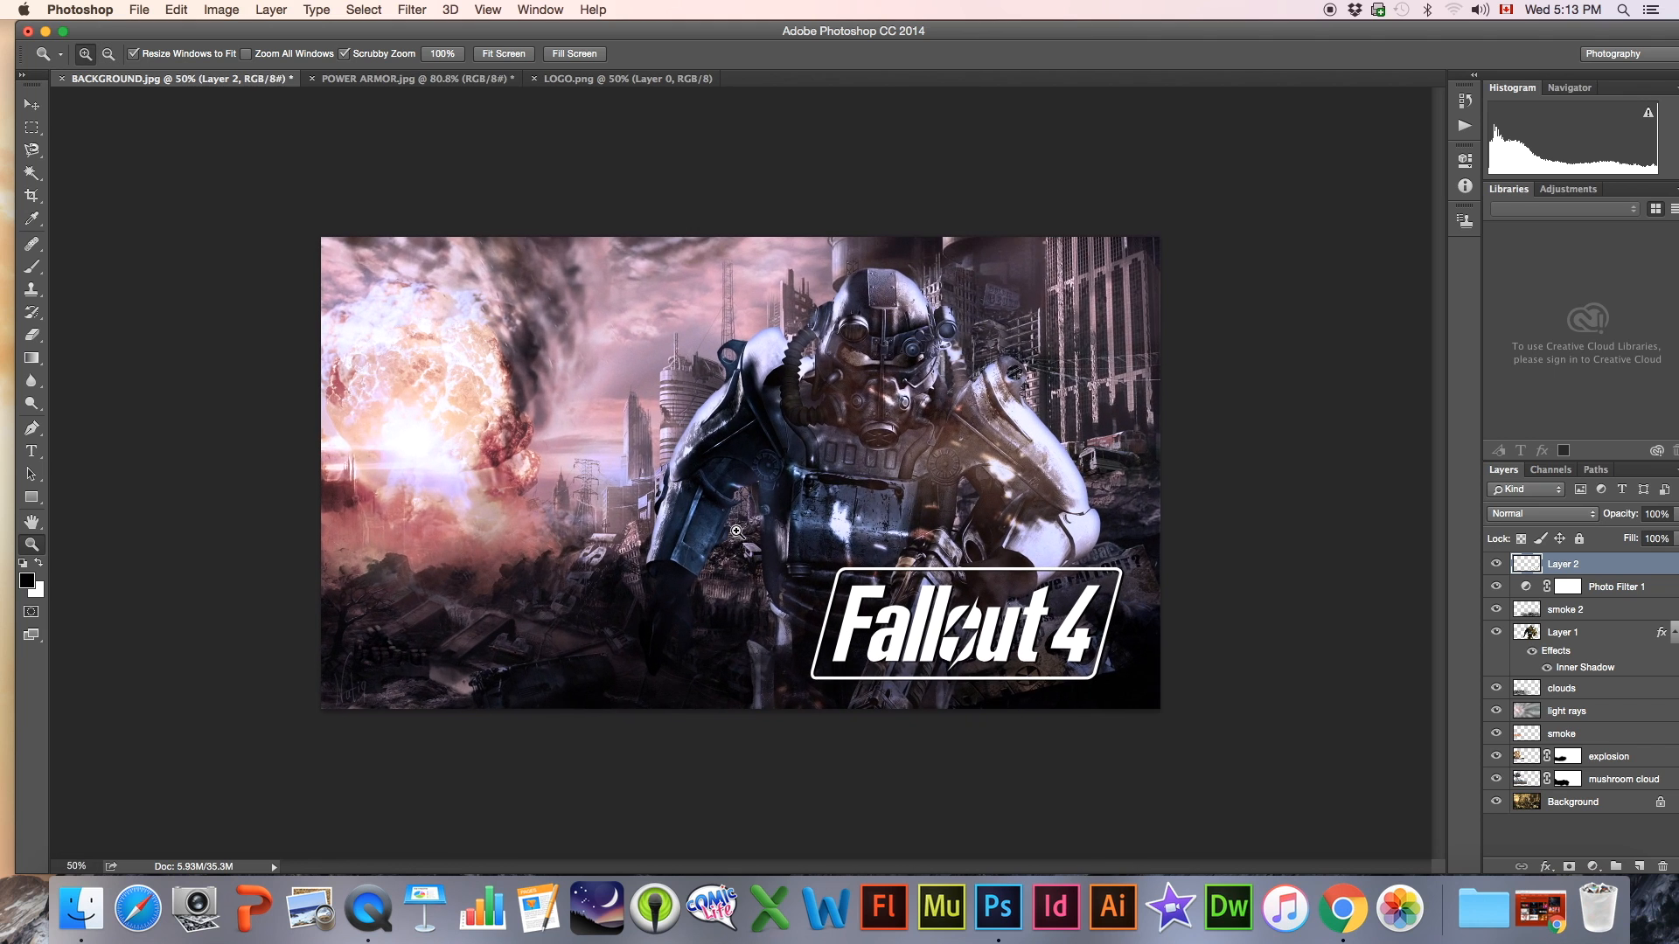
pyautogui.click(738, 531)
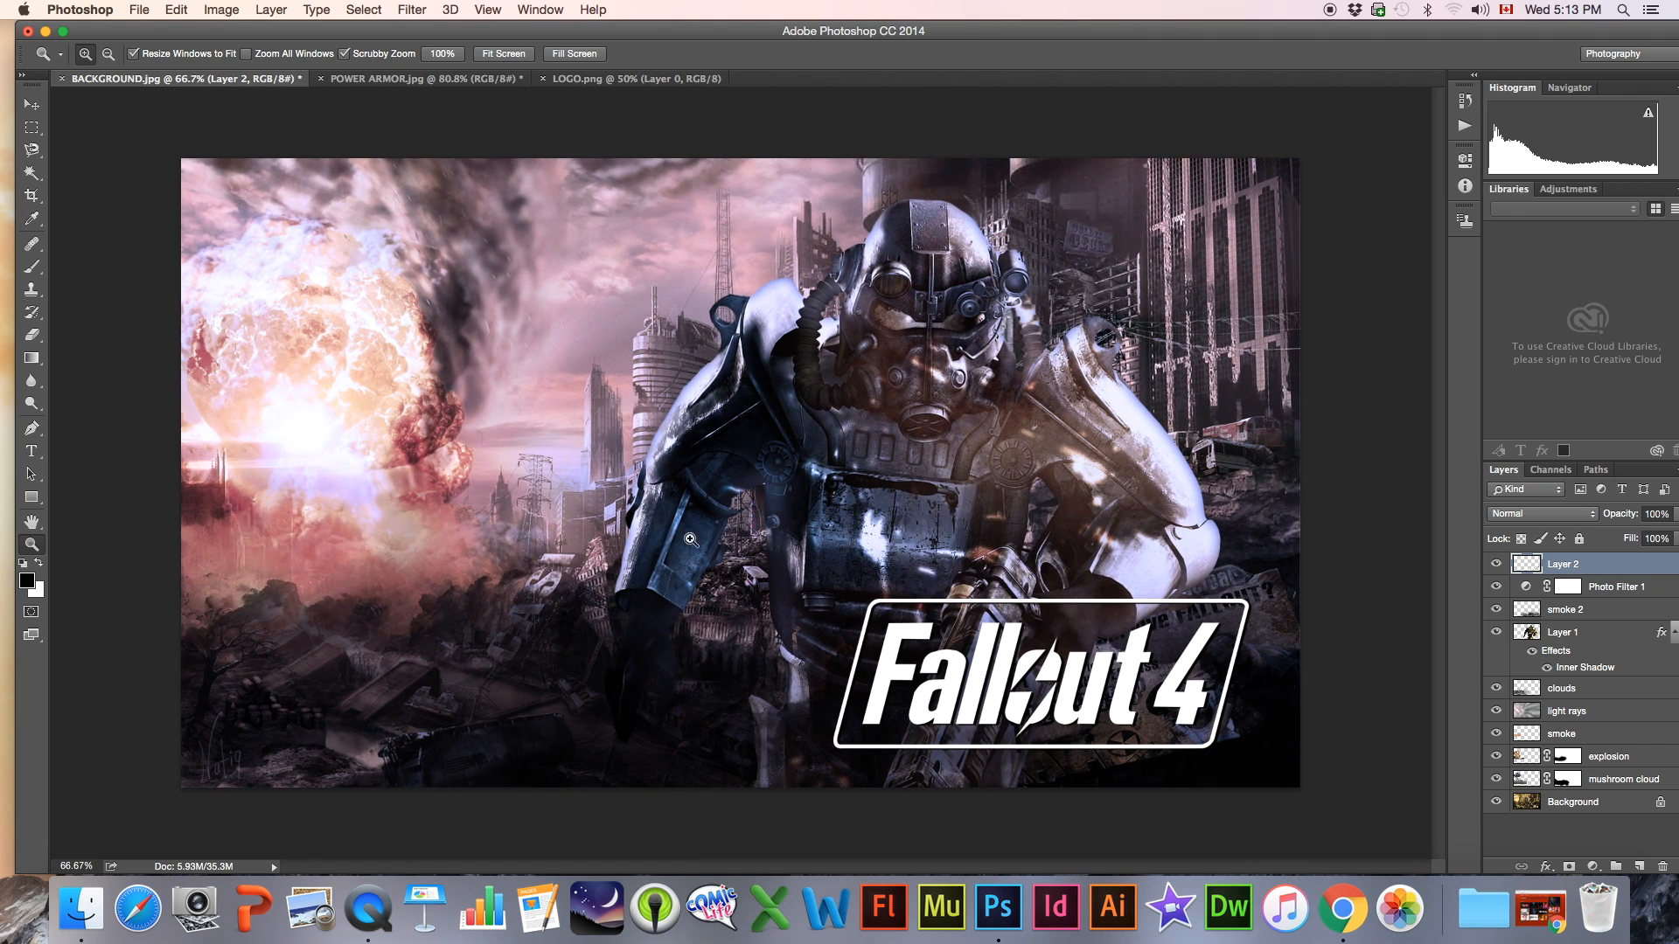
pyautogui.click(31, 635)
pyautogui.click(16, 616)
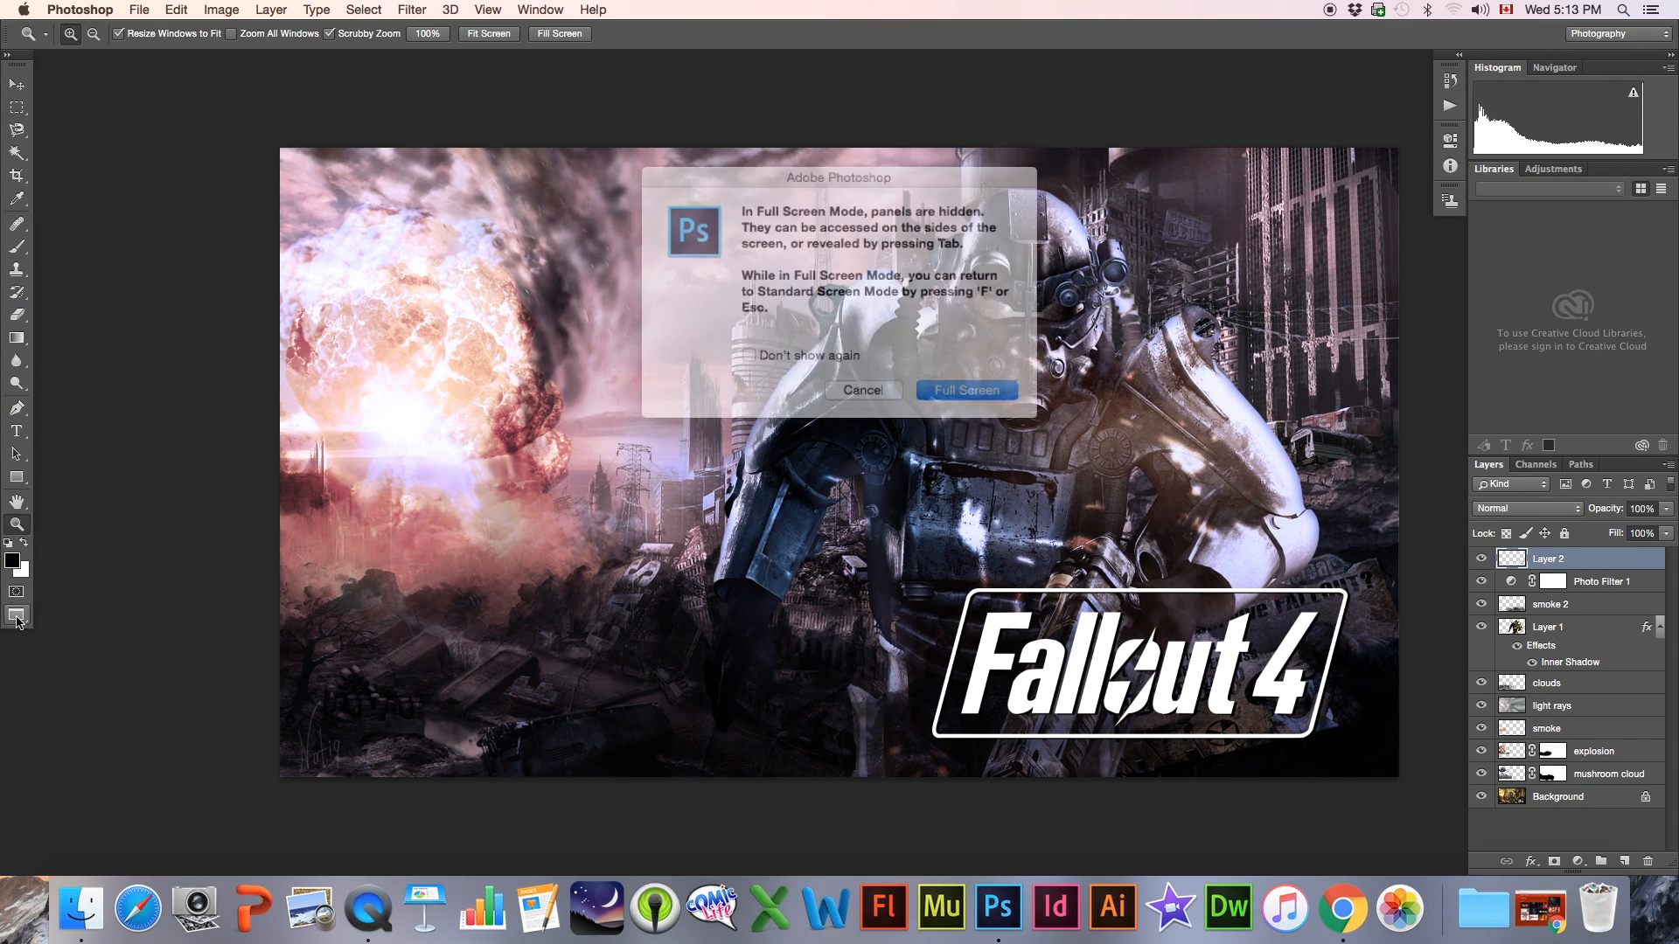
pyautogui.click(951, 389)
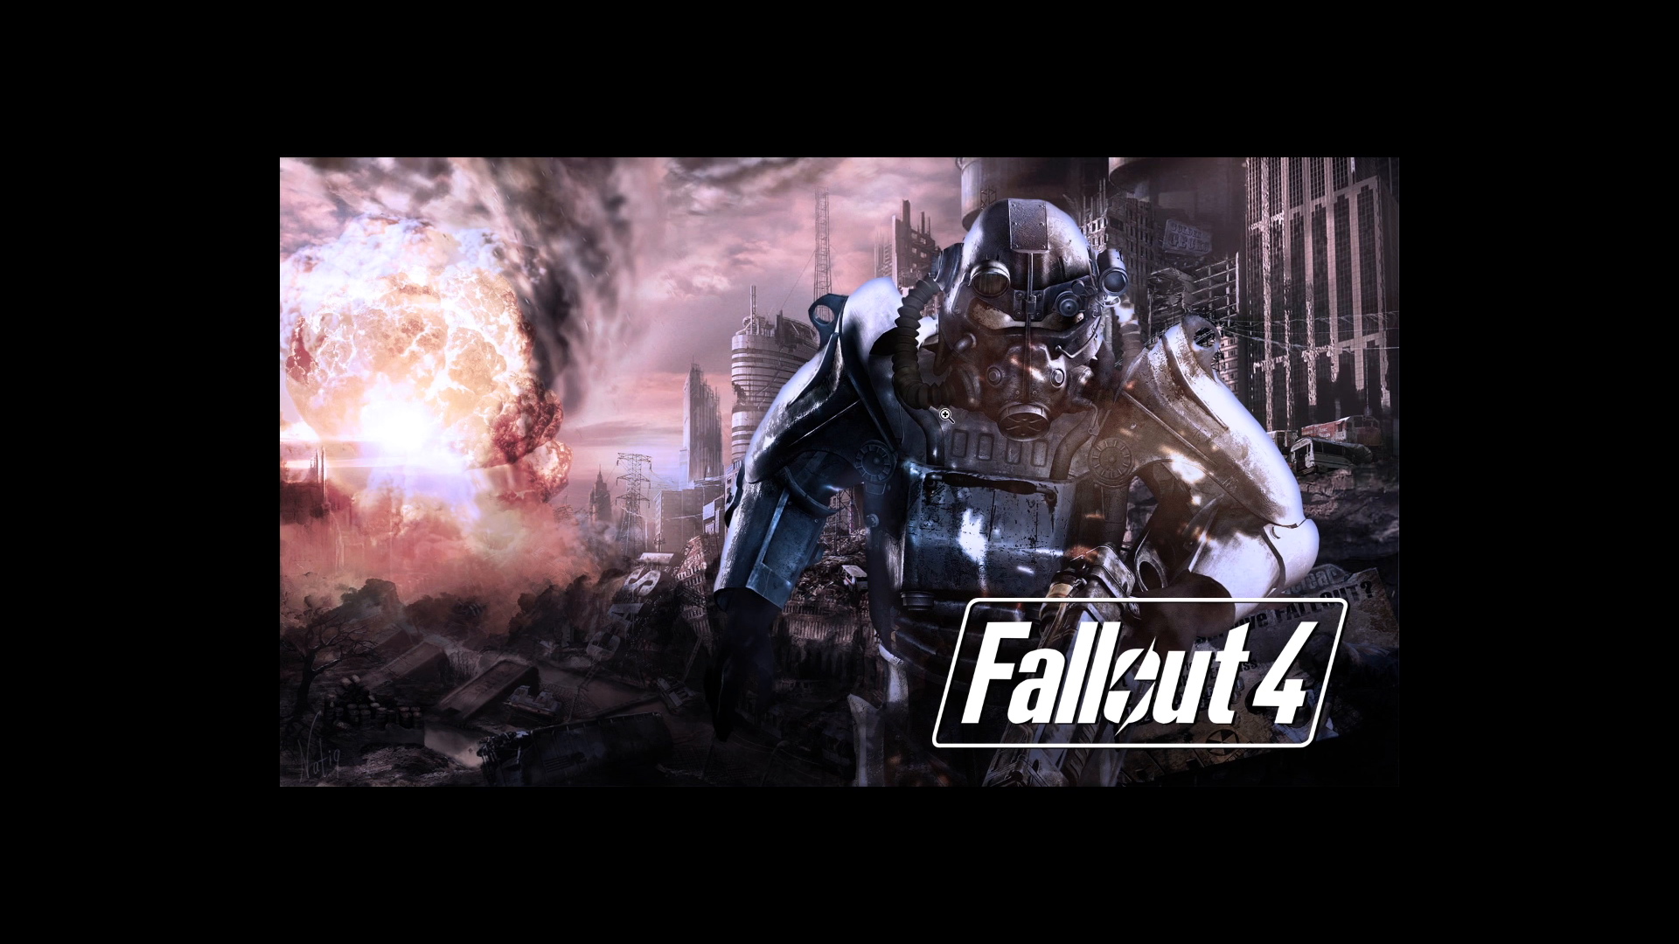
pyautogui.click(1074, 463)
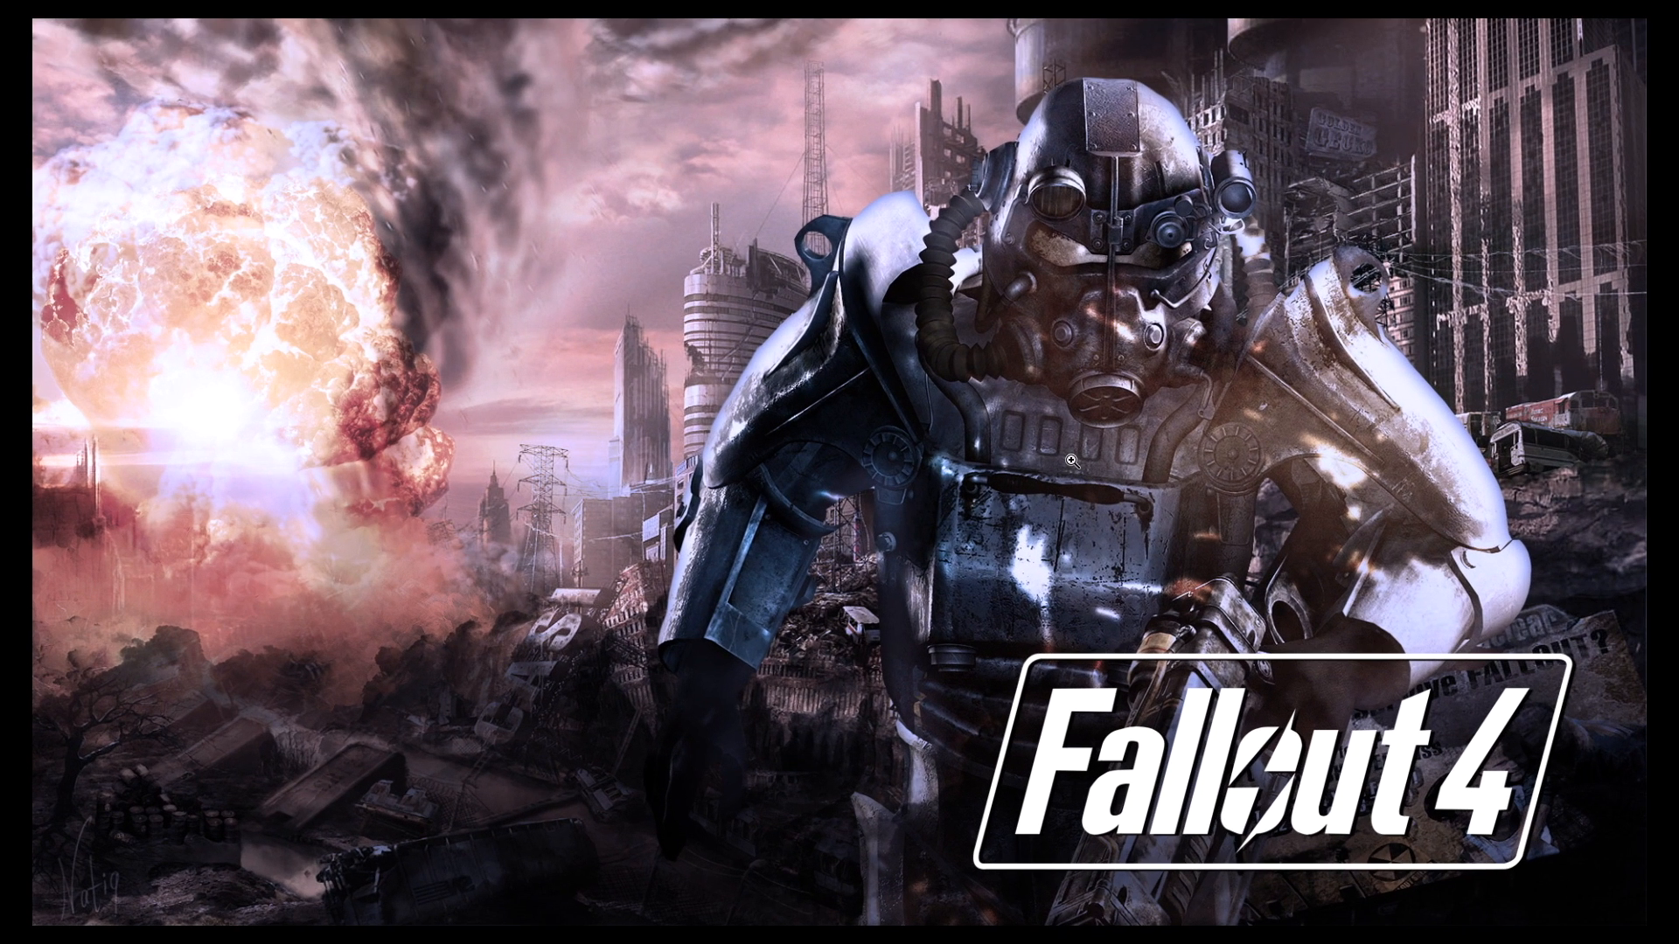
# Hide every layer above the Background and start showing them again with the mushroom cloud layer to review the build-up
pyautogui.moveTo(1668, 618)
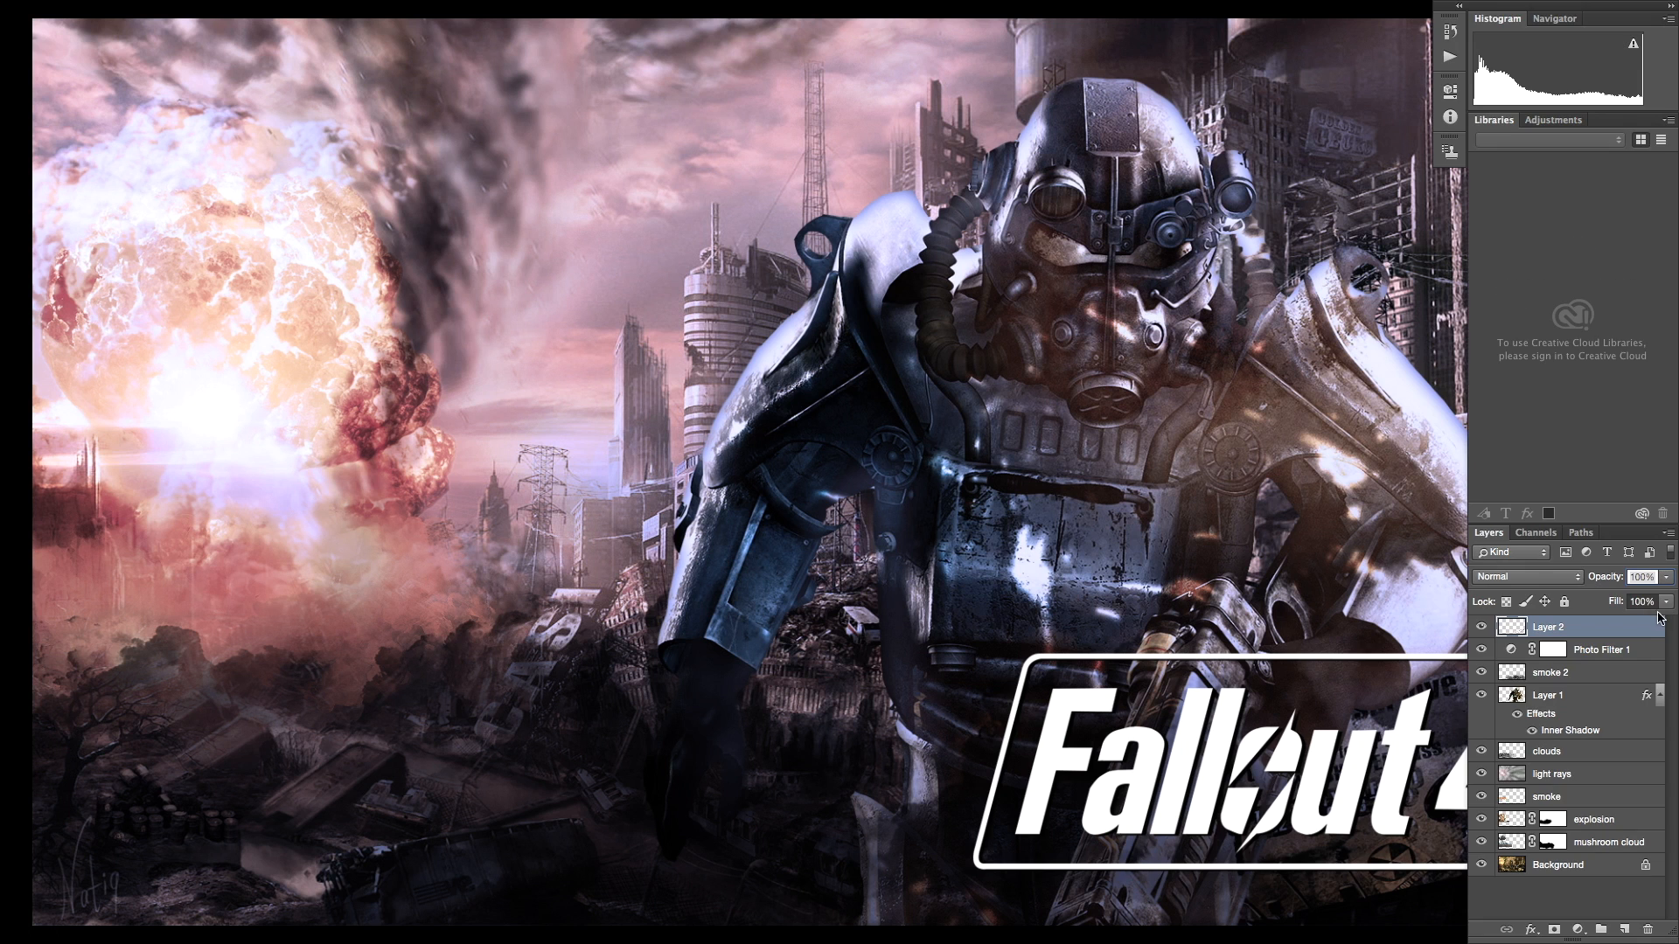
pyautogui.moveTo(1481, 627); pyautogui.dragTo(1484, 843)
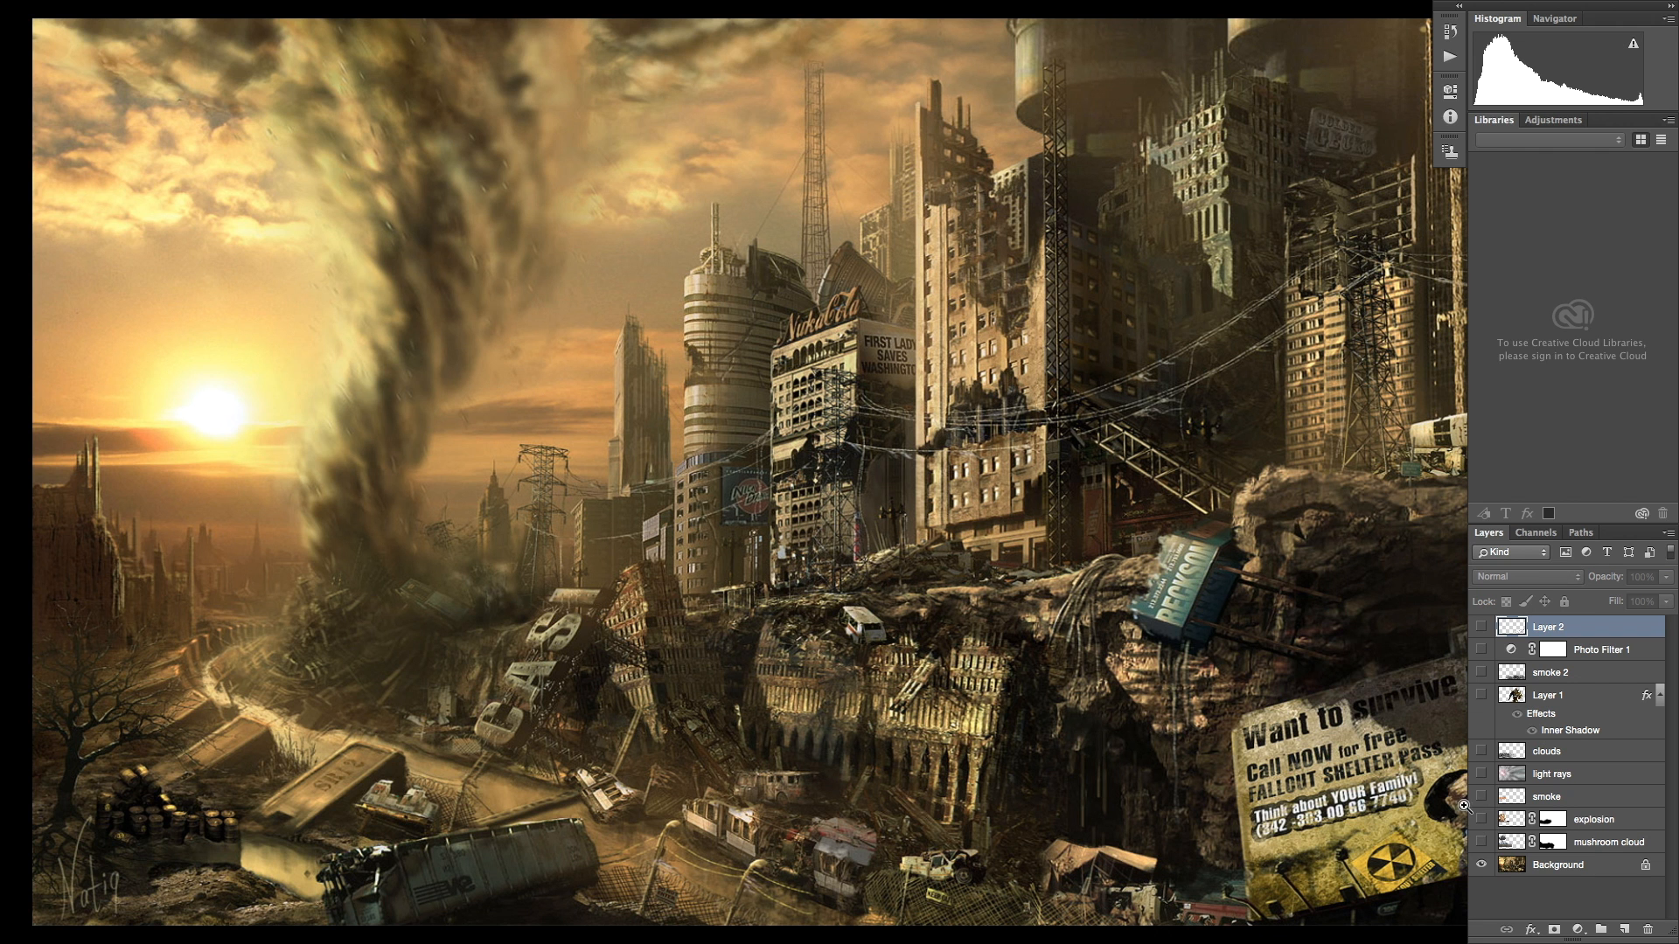
pyautogui.click(1481, 843)
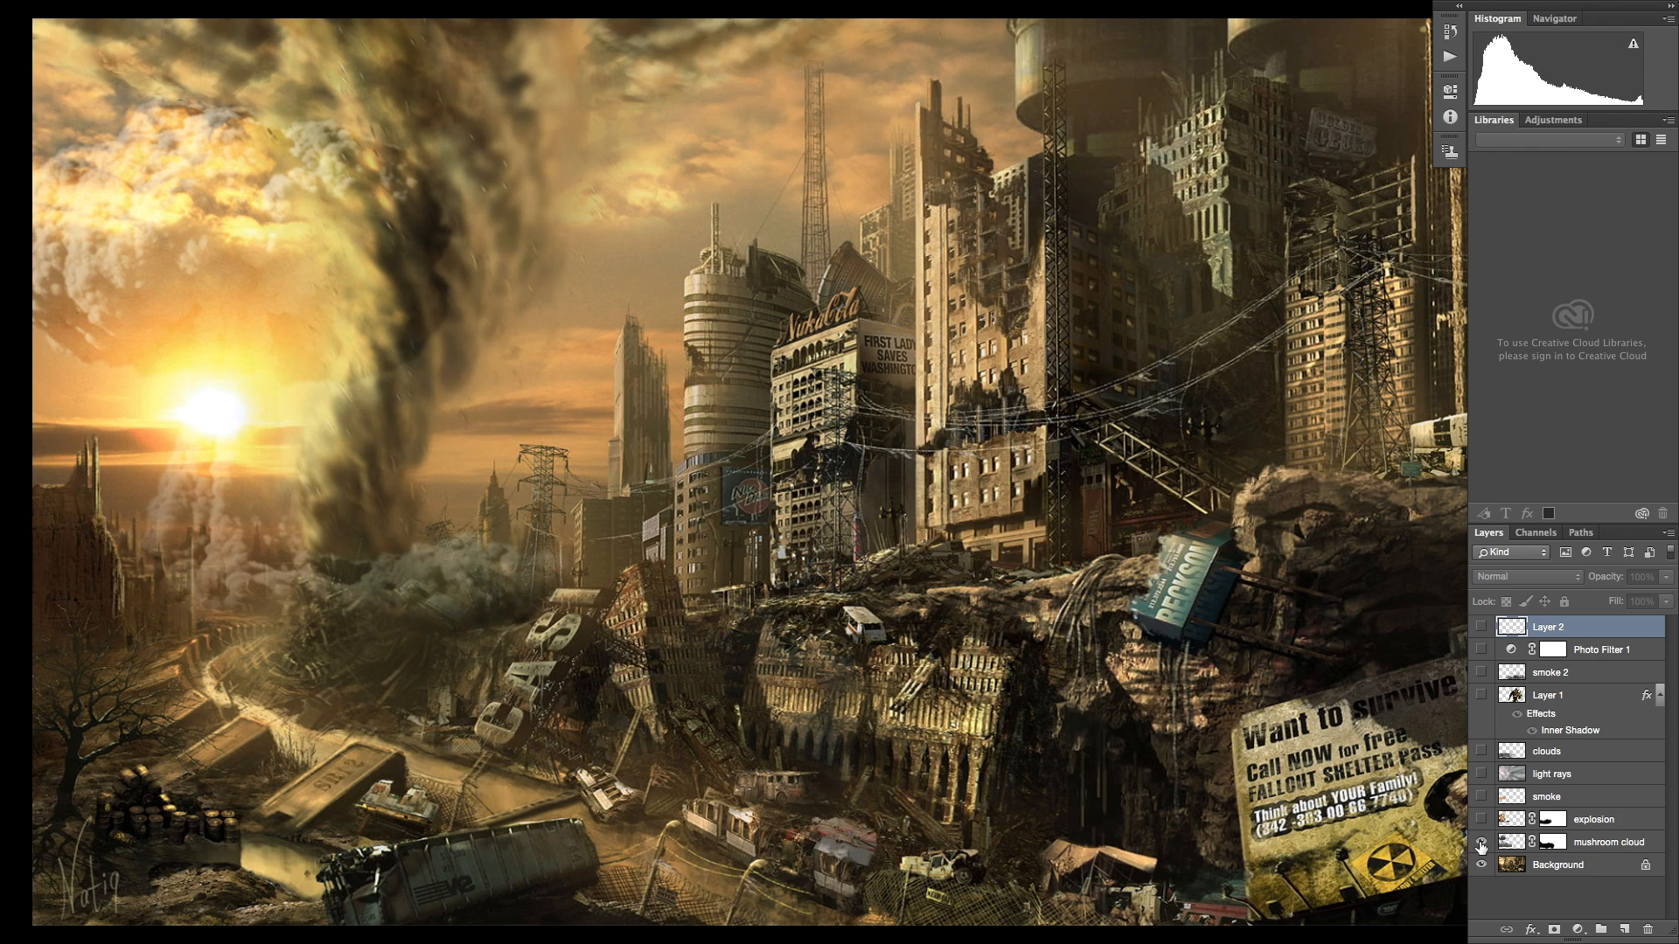